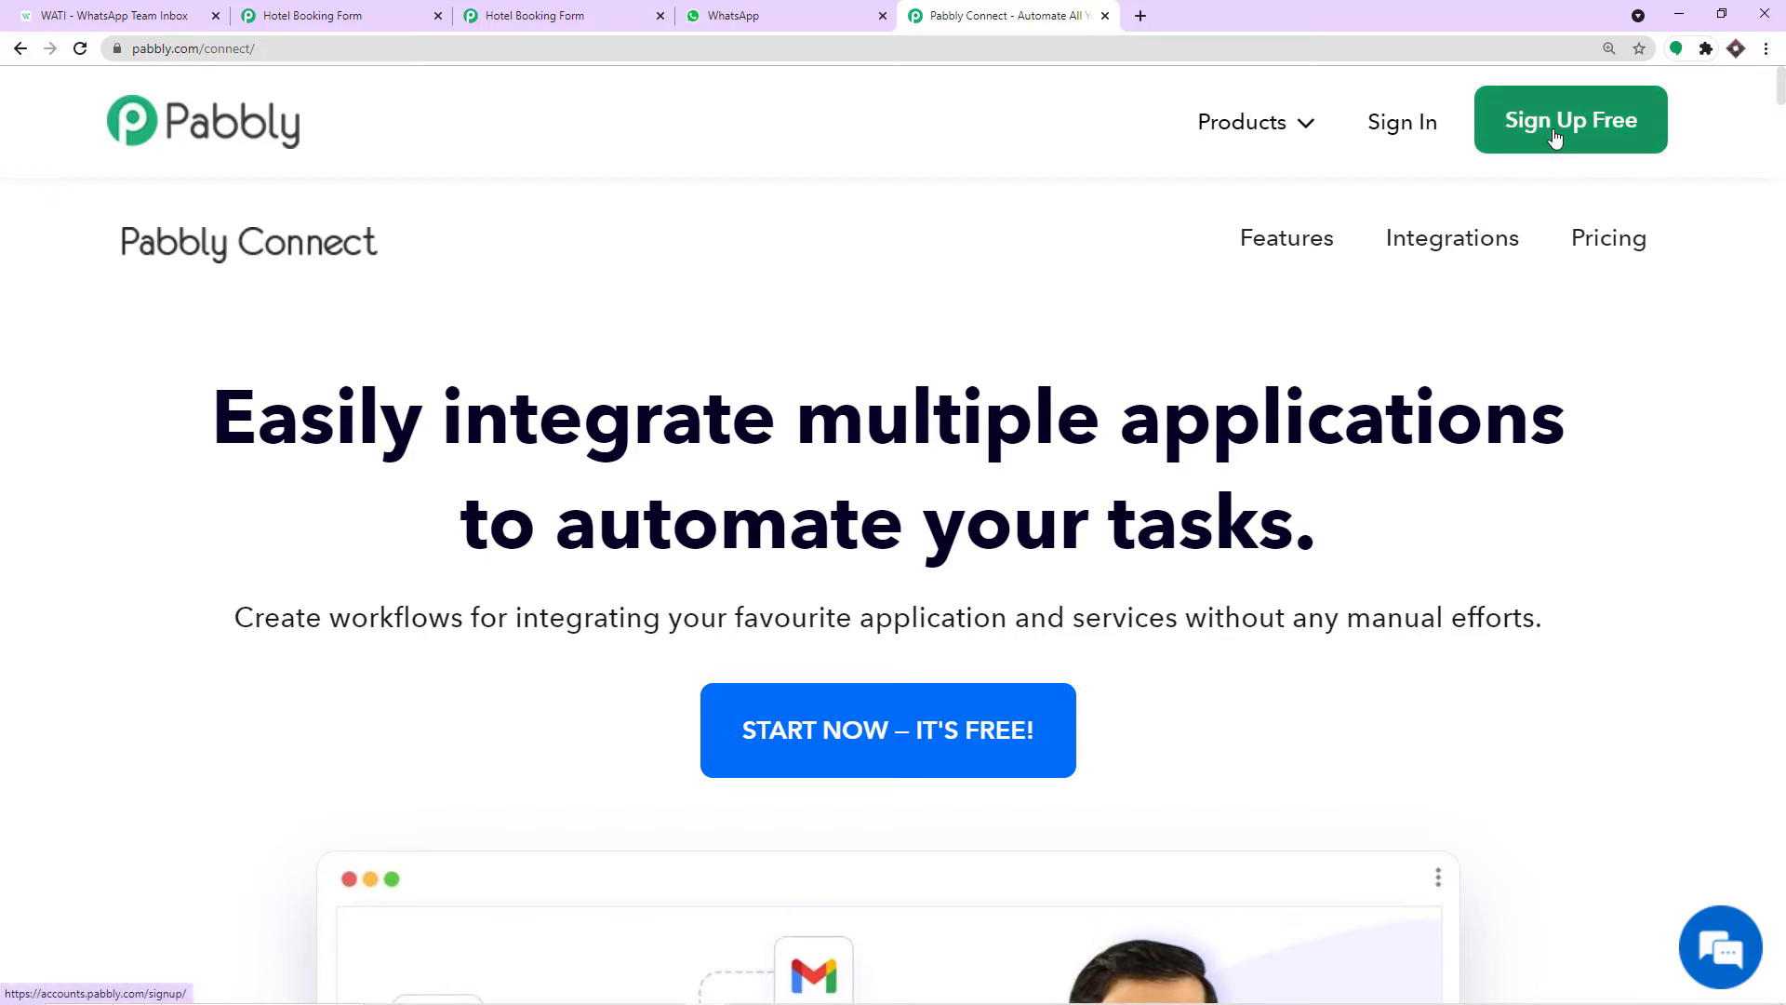
Go to the Pabbly All Apps page and open the Connect dashboard via Access Now.
{"action": "left_click", "coordinate": [1556, 138]}
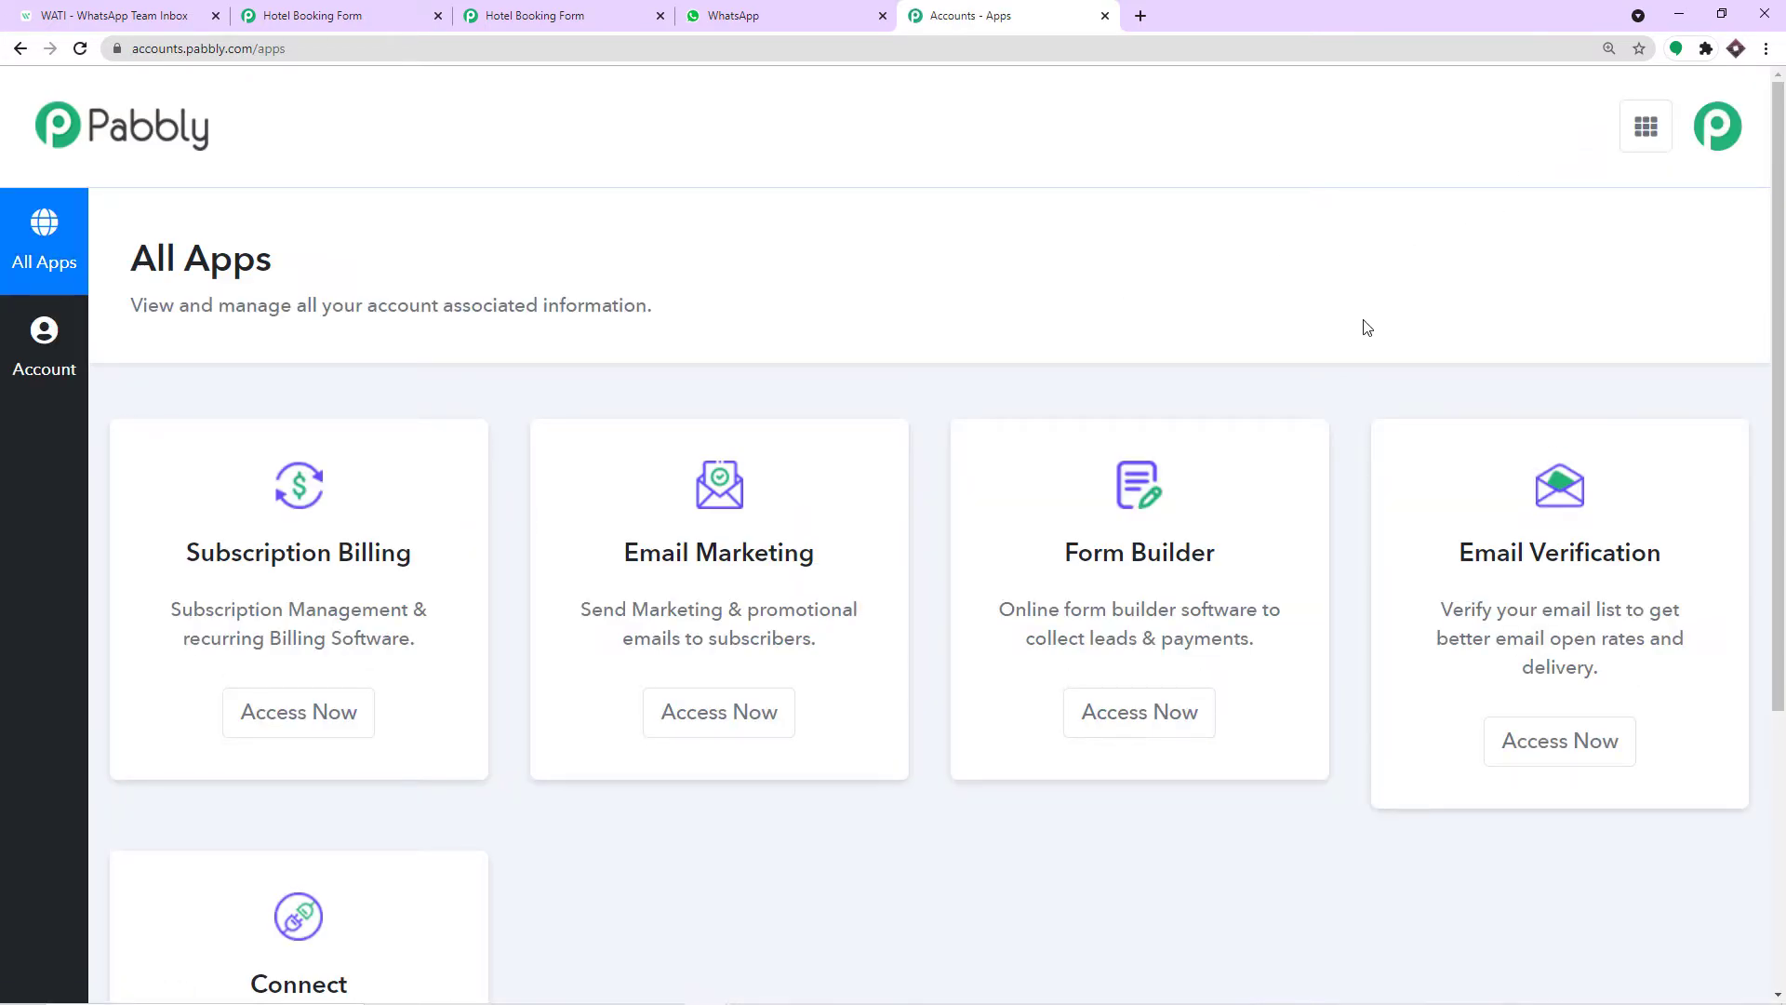
{"action": "scroll", "coordinate": [1169, 389], "scroll_direction": "down", "scroll_amount": 5}
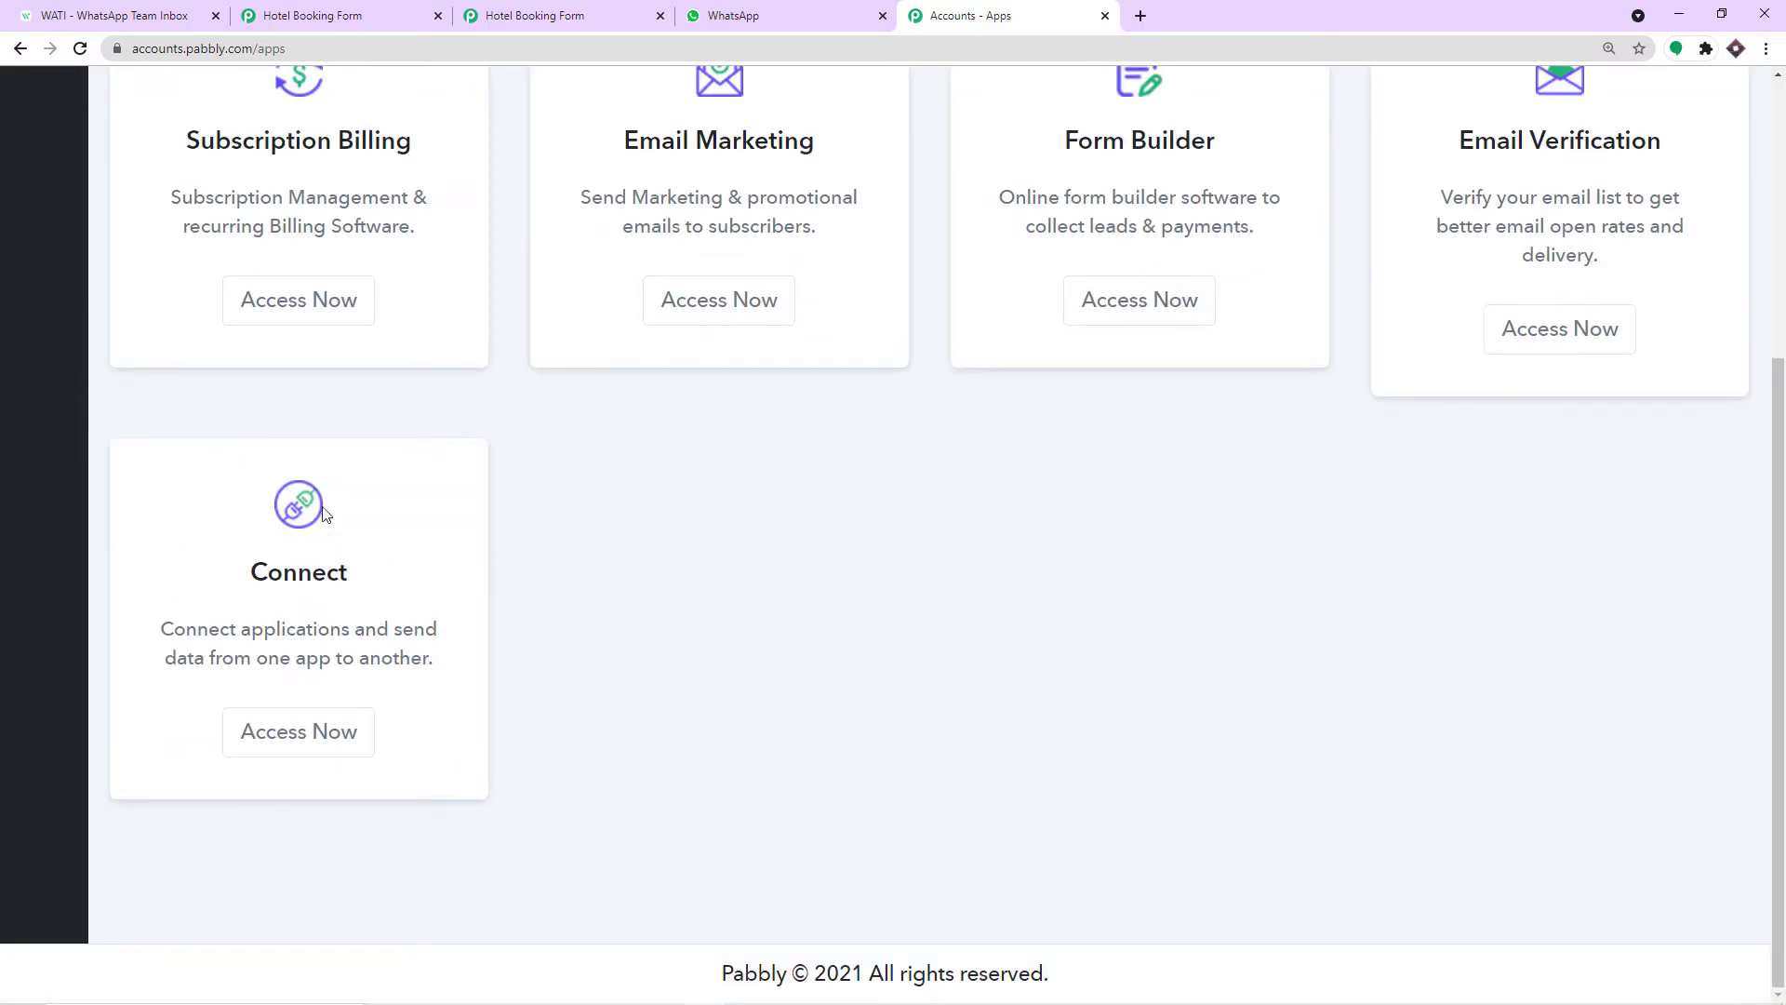
{"action": "left_click", "coordinate": [251, 744]}
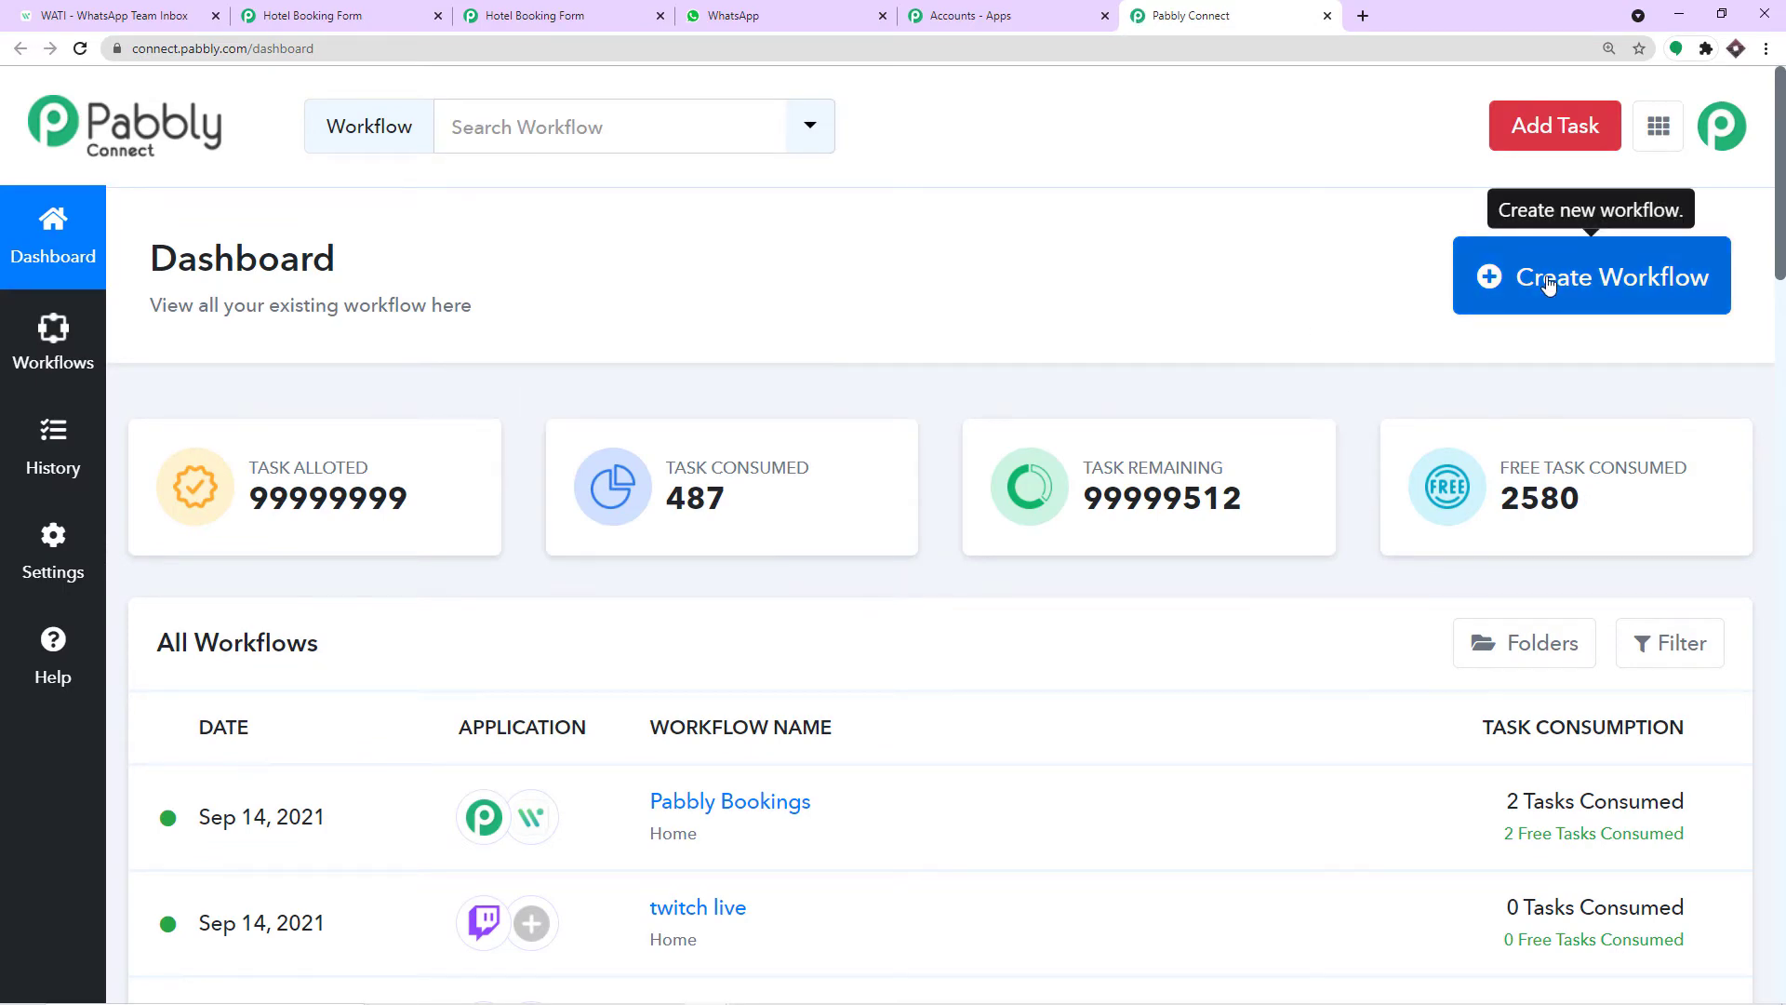
Create a new workflow named 'Pabbly Form Builder to WhatsApp'.
{"action": "left_click", "coordinate": [1548, 279]}
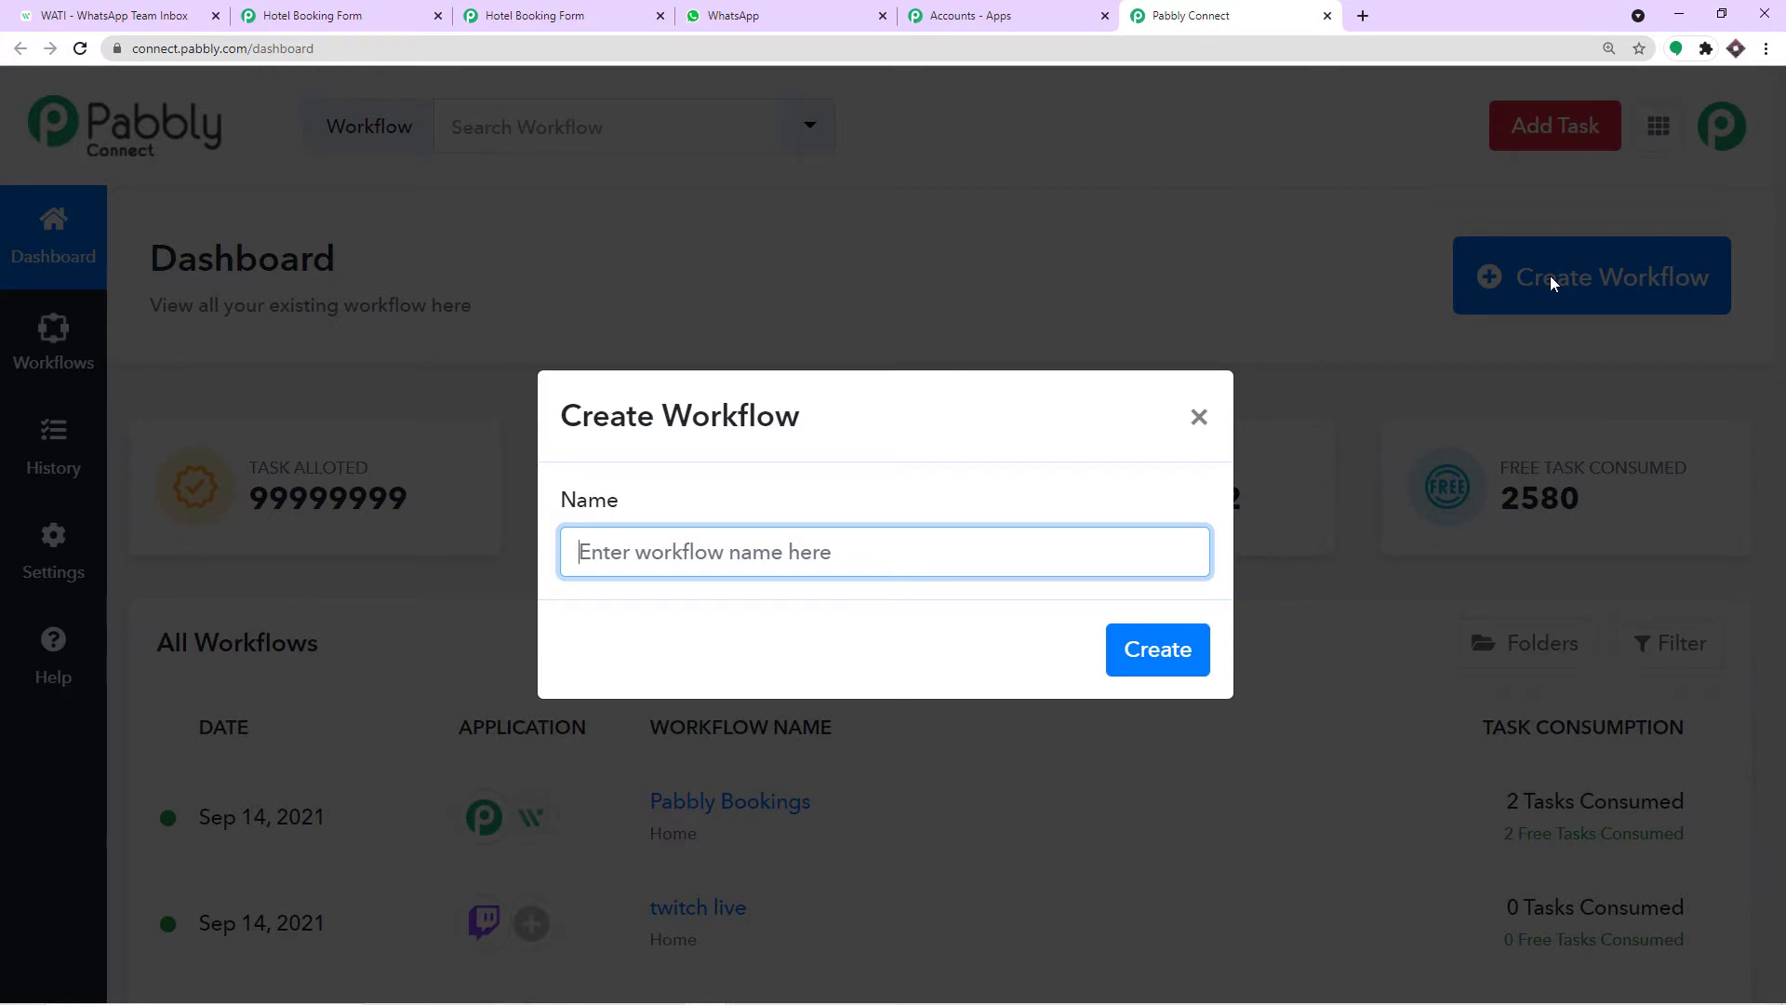
{"action": "type", "text": "Pabbly"}
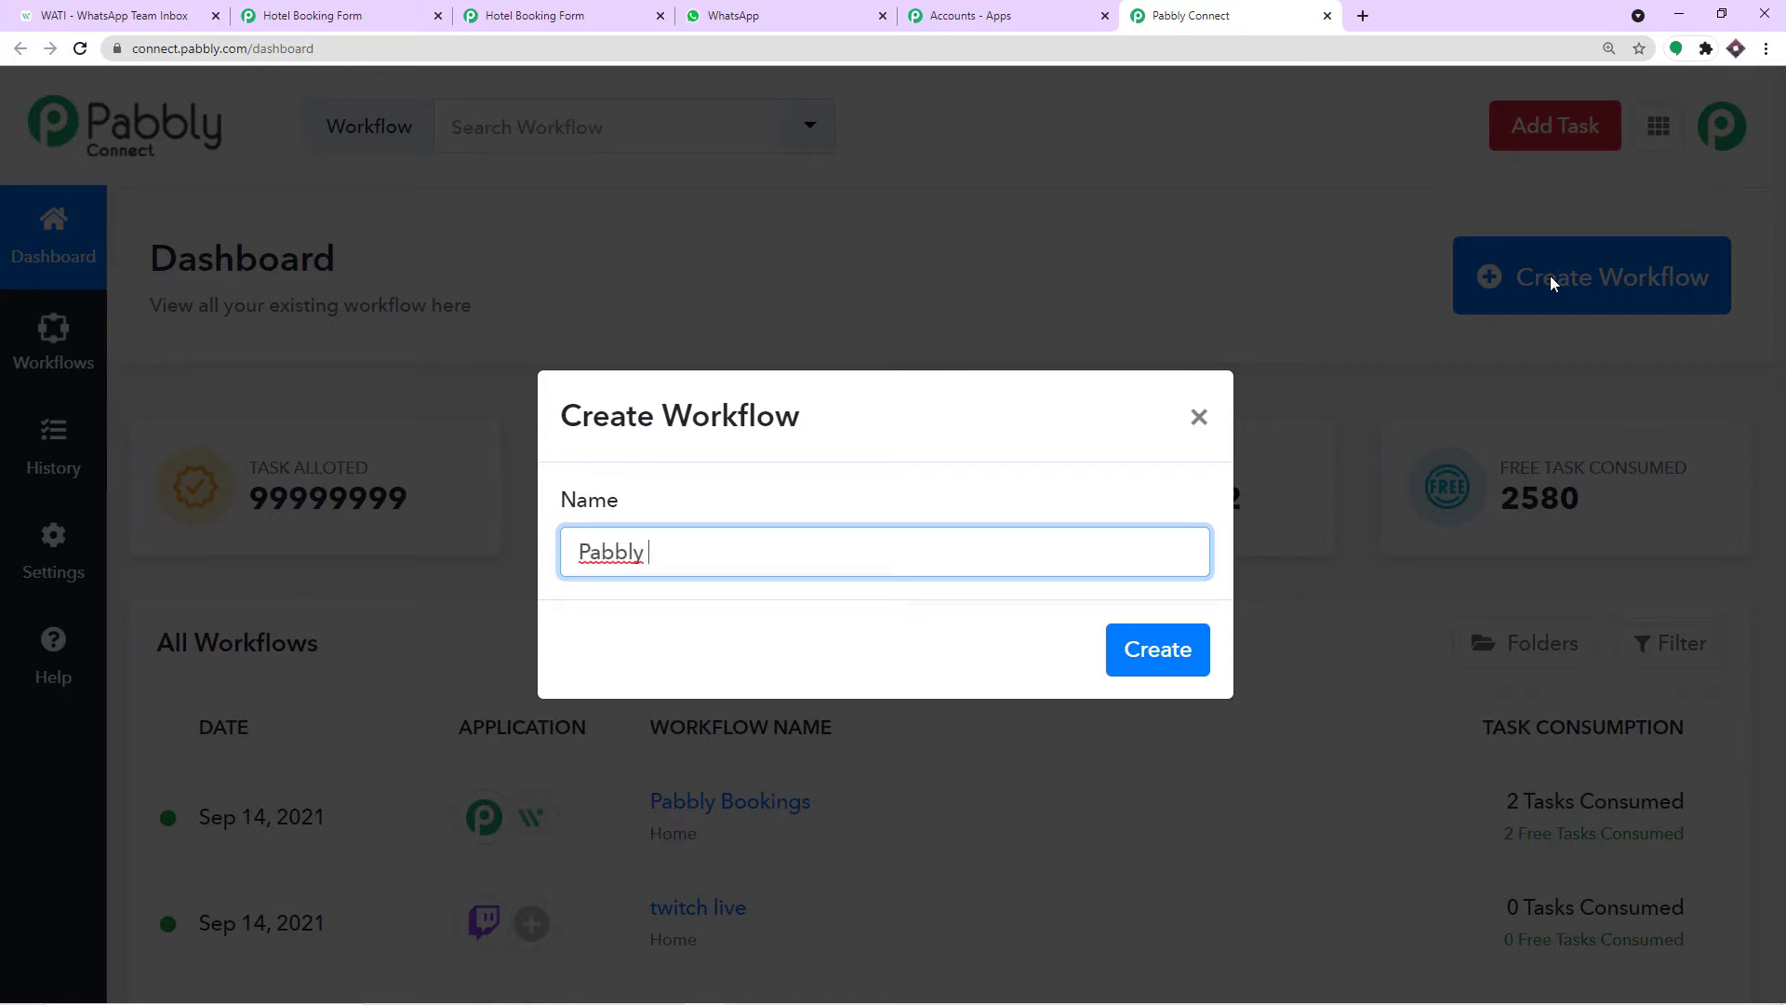
{"action": "type", "text": " Form Builder to WhatsApp"}
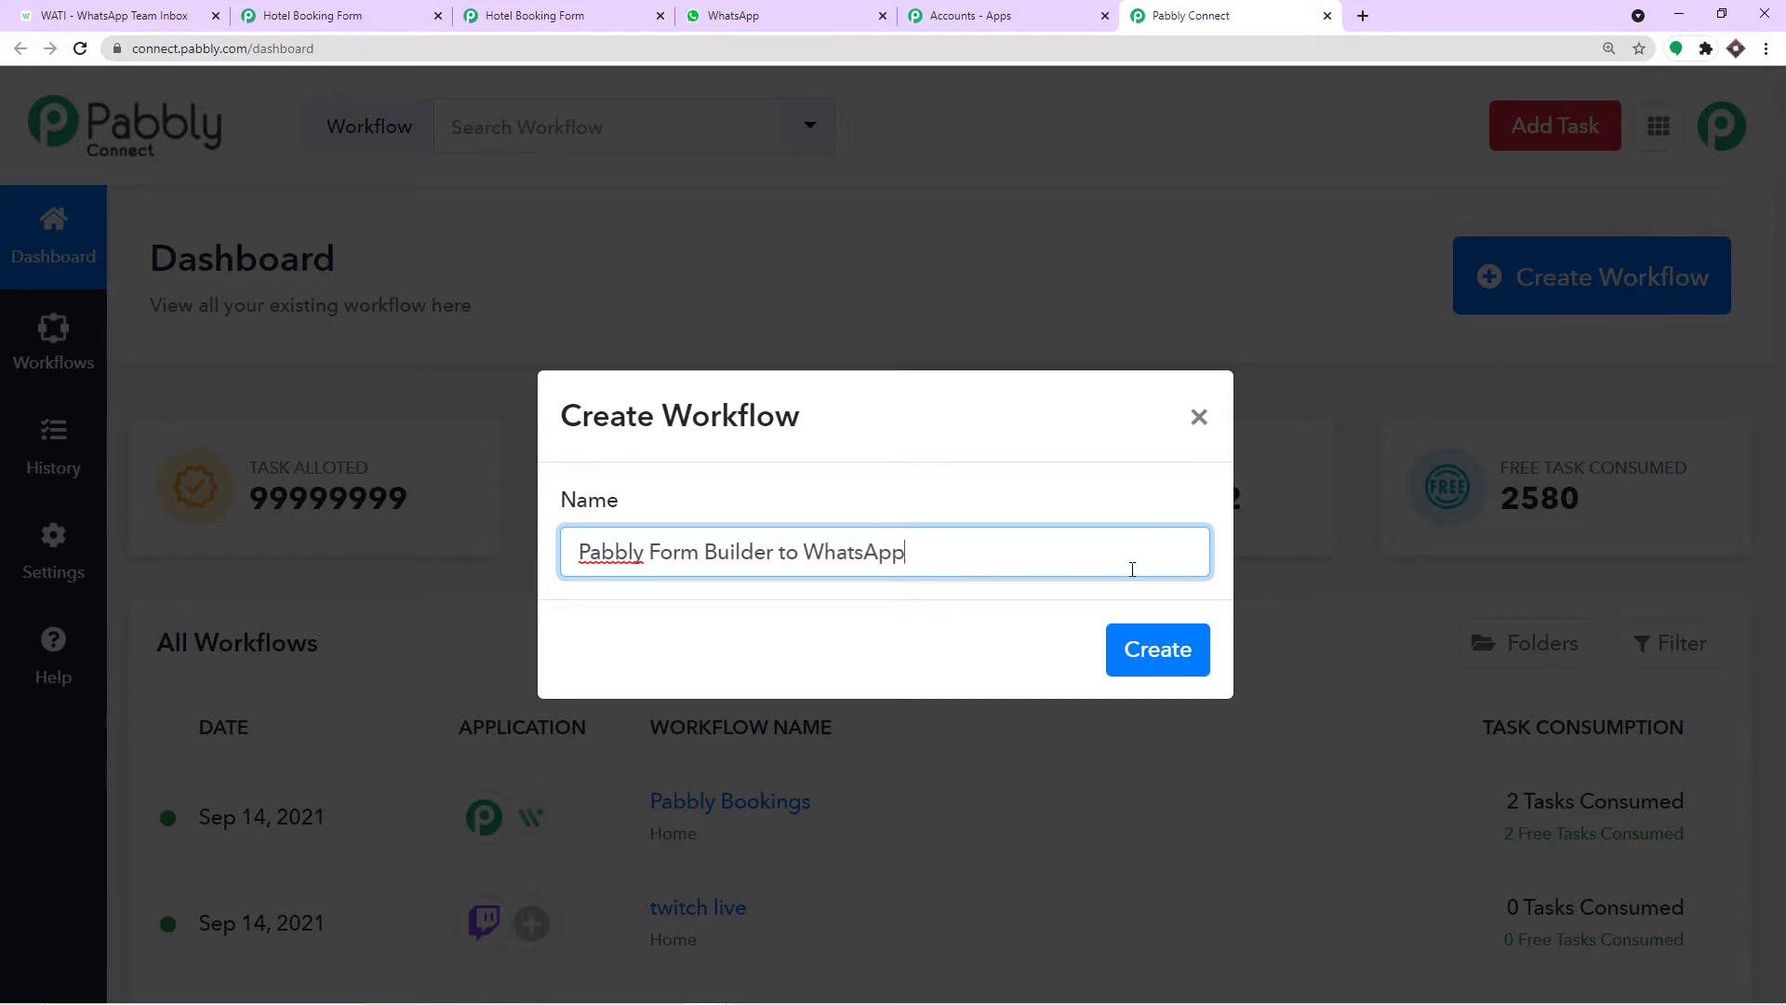
{"action": "left_click", "coordinate": [1136, 668]}
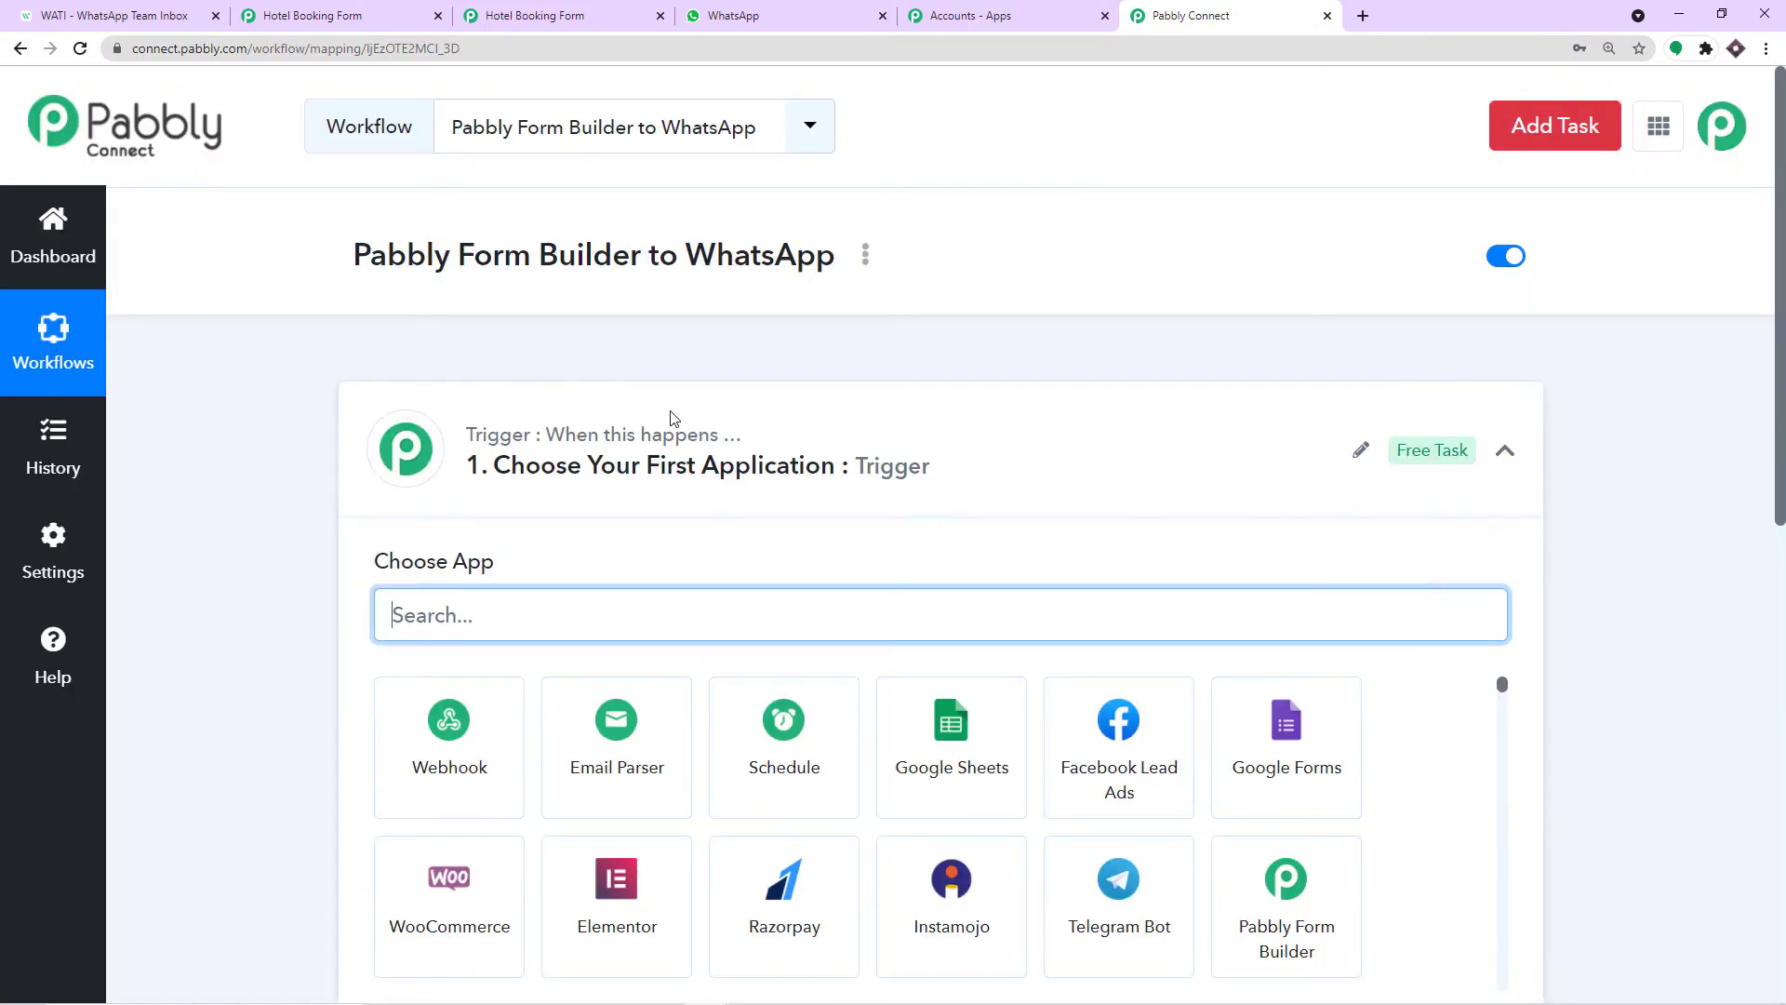
Set the trigger to Pabbly Form Builder's New Form Submission event and reveal its webhook URL.
{"action": "left_click", "coordinate": [673, 418]}
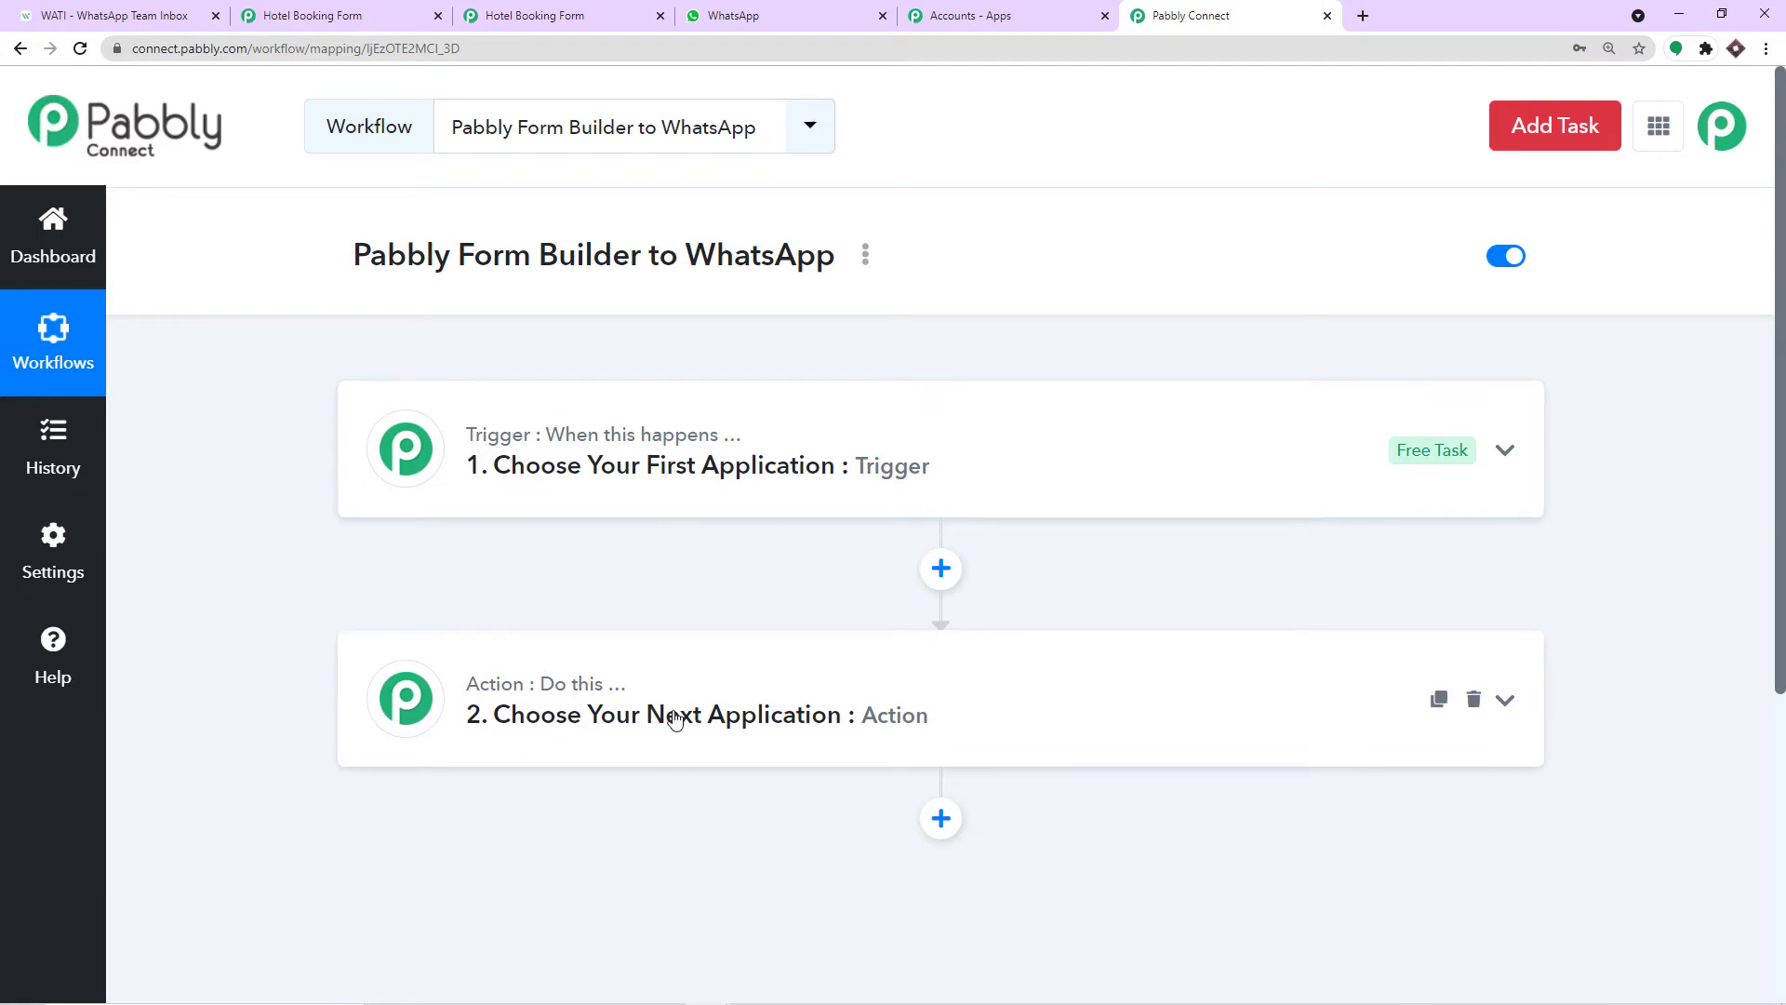
{"action": "left_click", "coordinate": [735, 471]}
{"action": "left_click", "coordinate": [489, 618]}
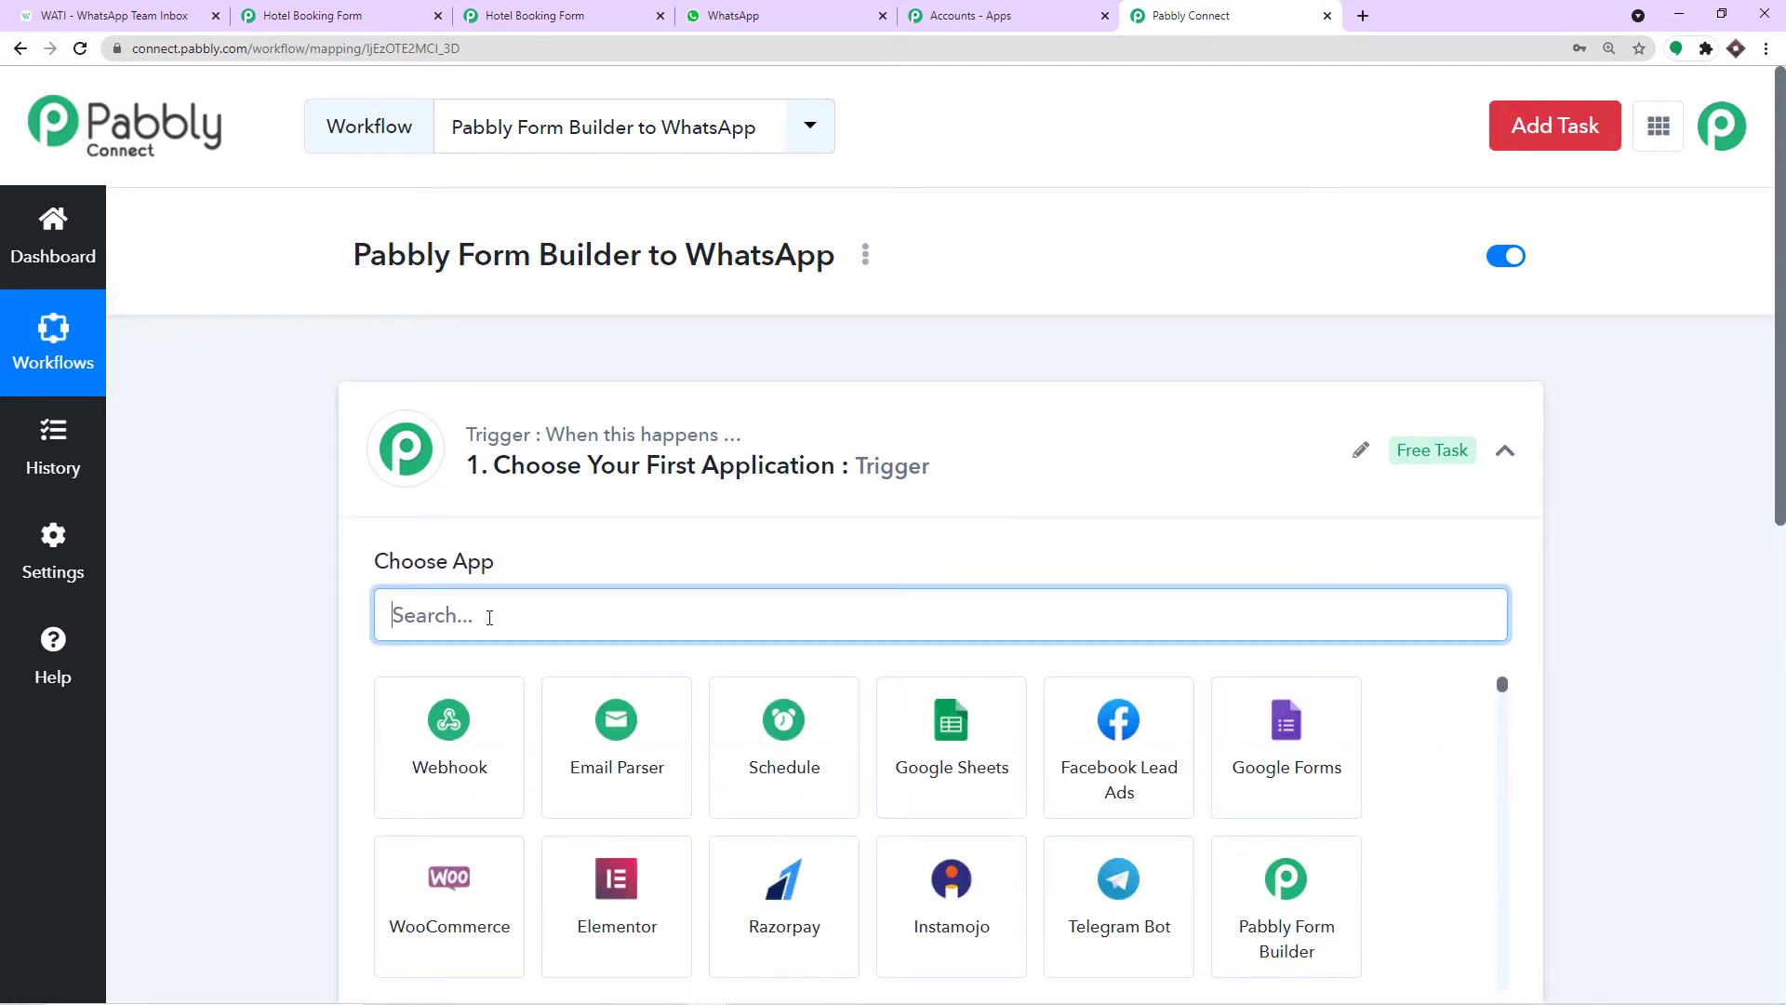
{"action": "type", "text": "pa"}
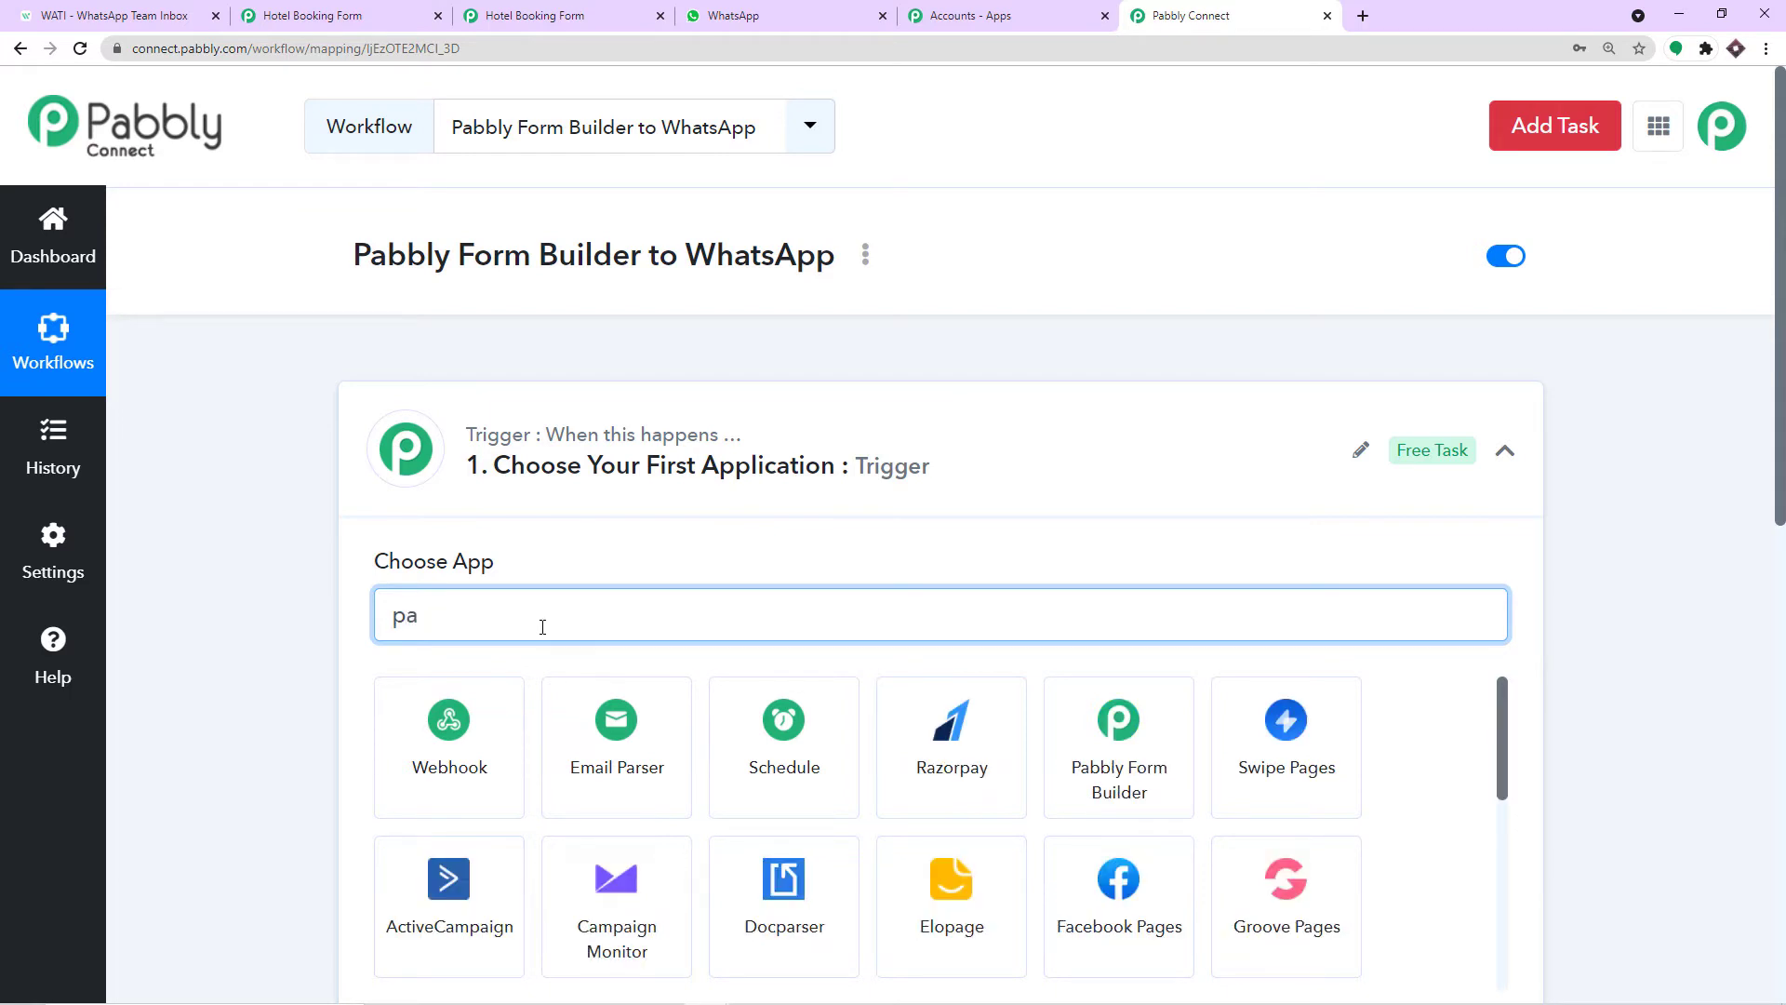
{"action": "type", "text": "bb"}
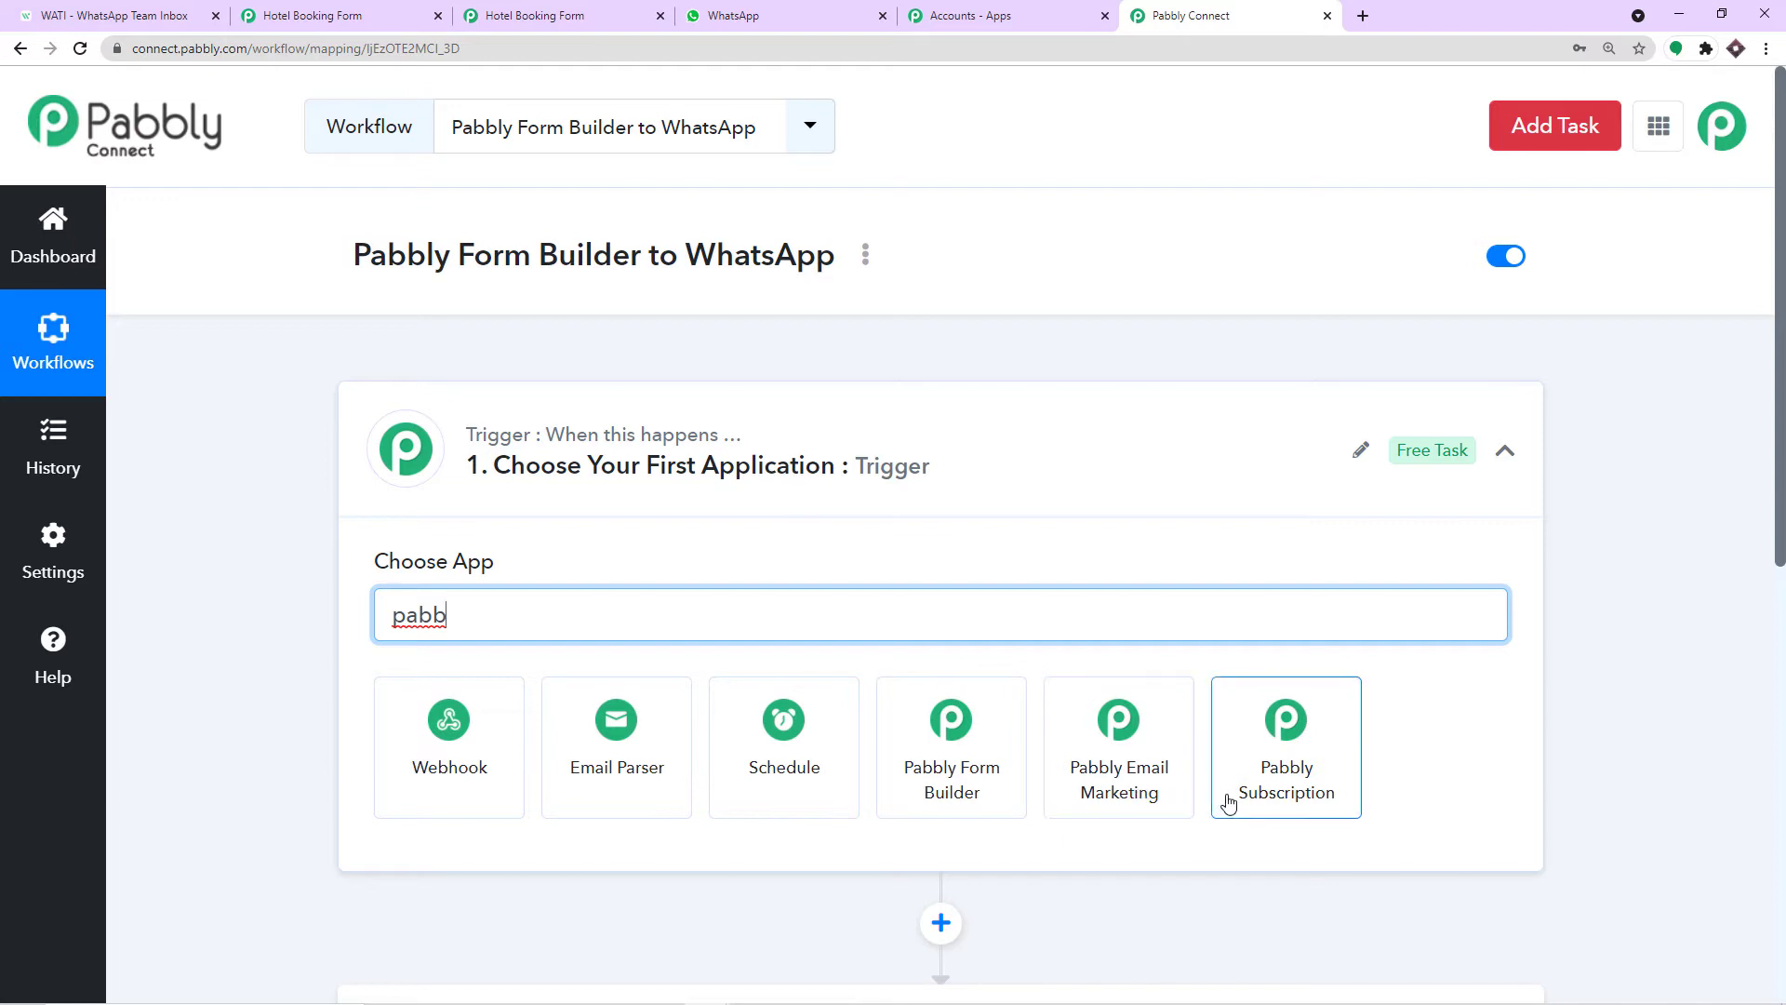
{"action": "left_click", "coordinate": [970, 747]}
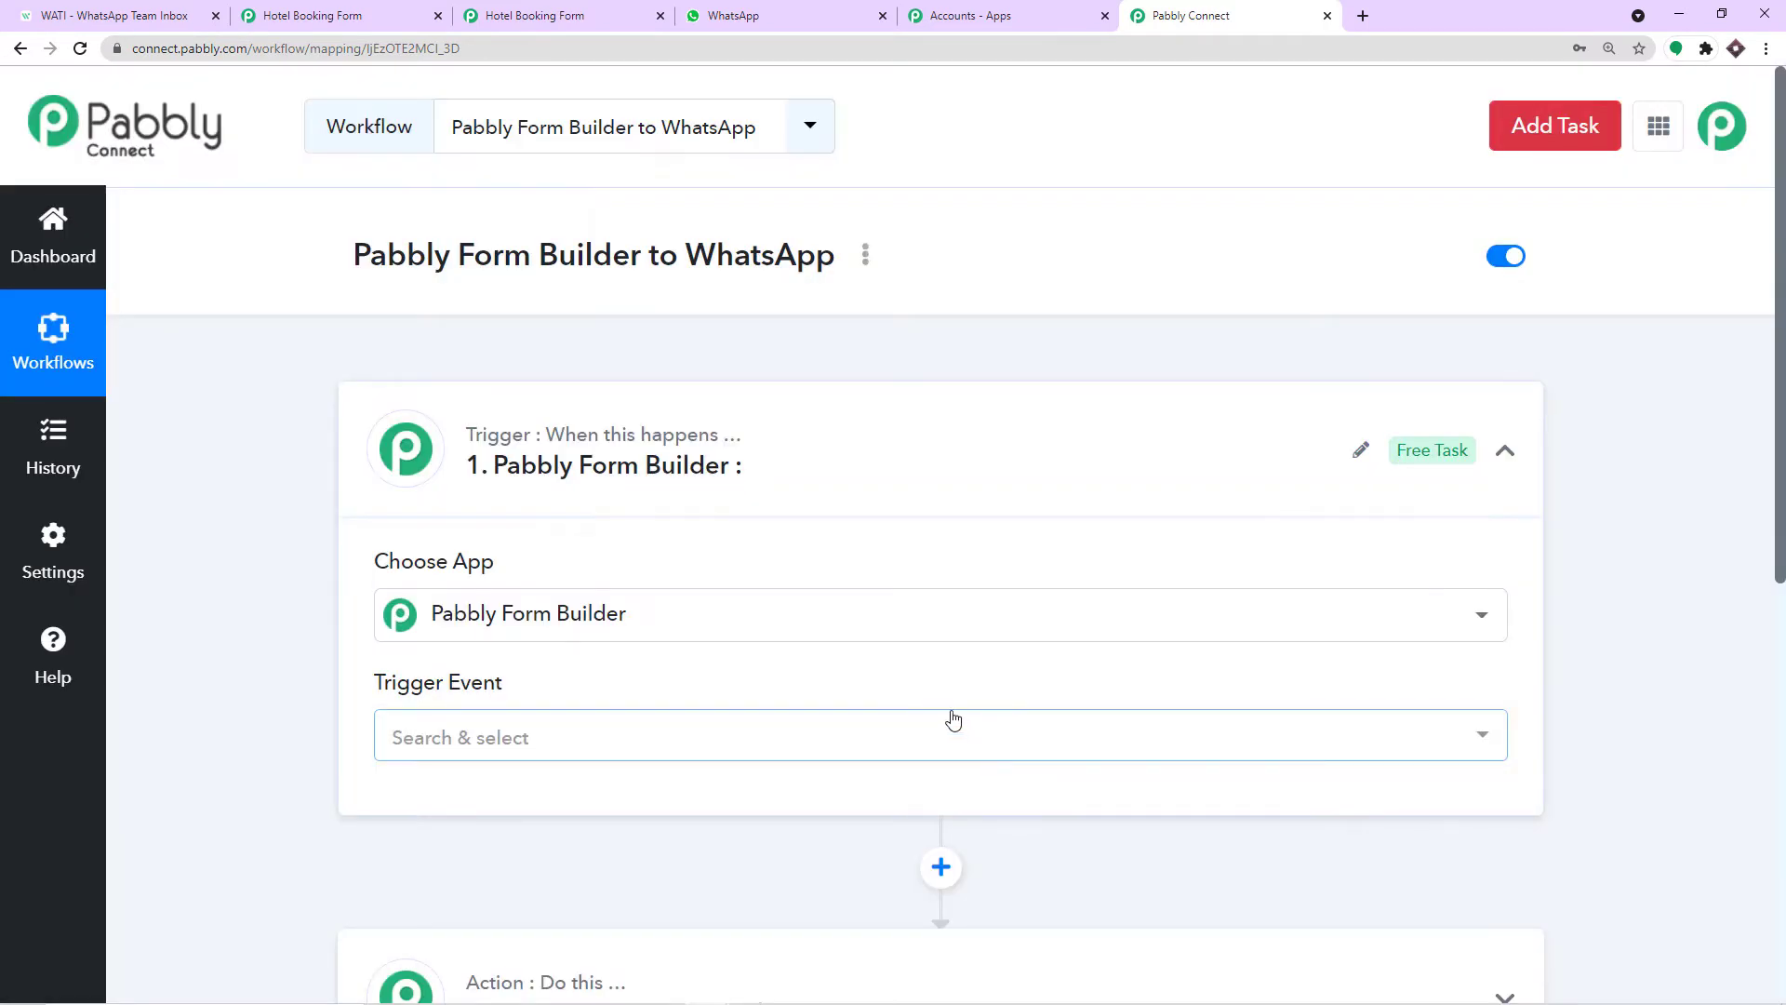
{"action": "left_click", "coordinate": [699, 737]}
{"action": "scroll", "coordinate": [700, 739], "scroll_direction": "down", "scroll_amount": 1}
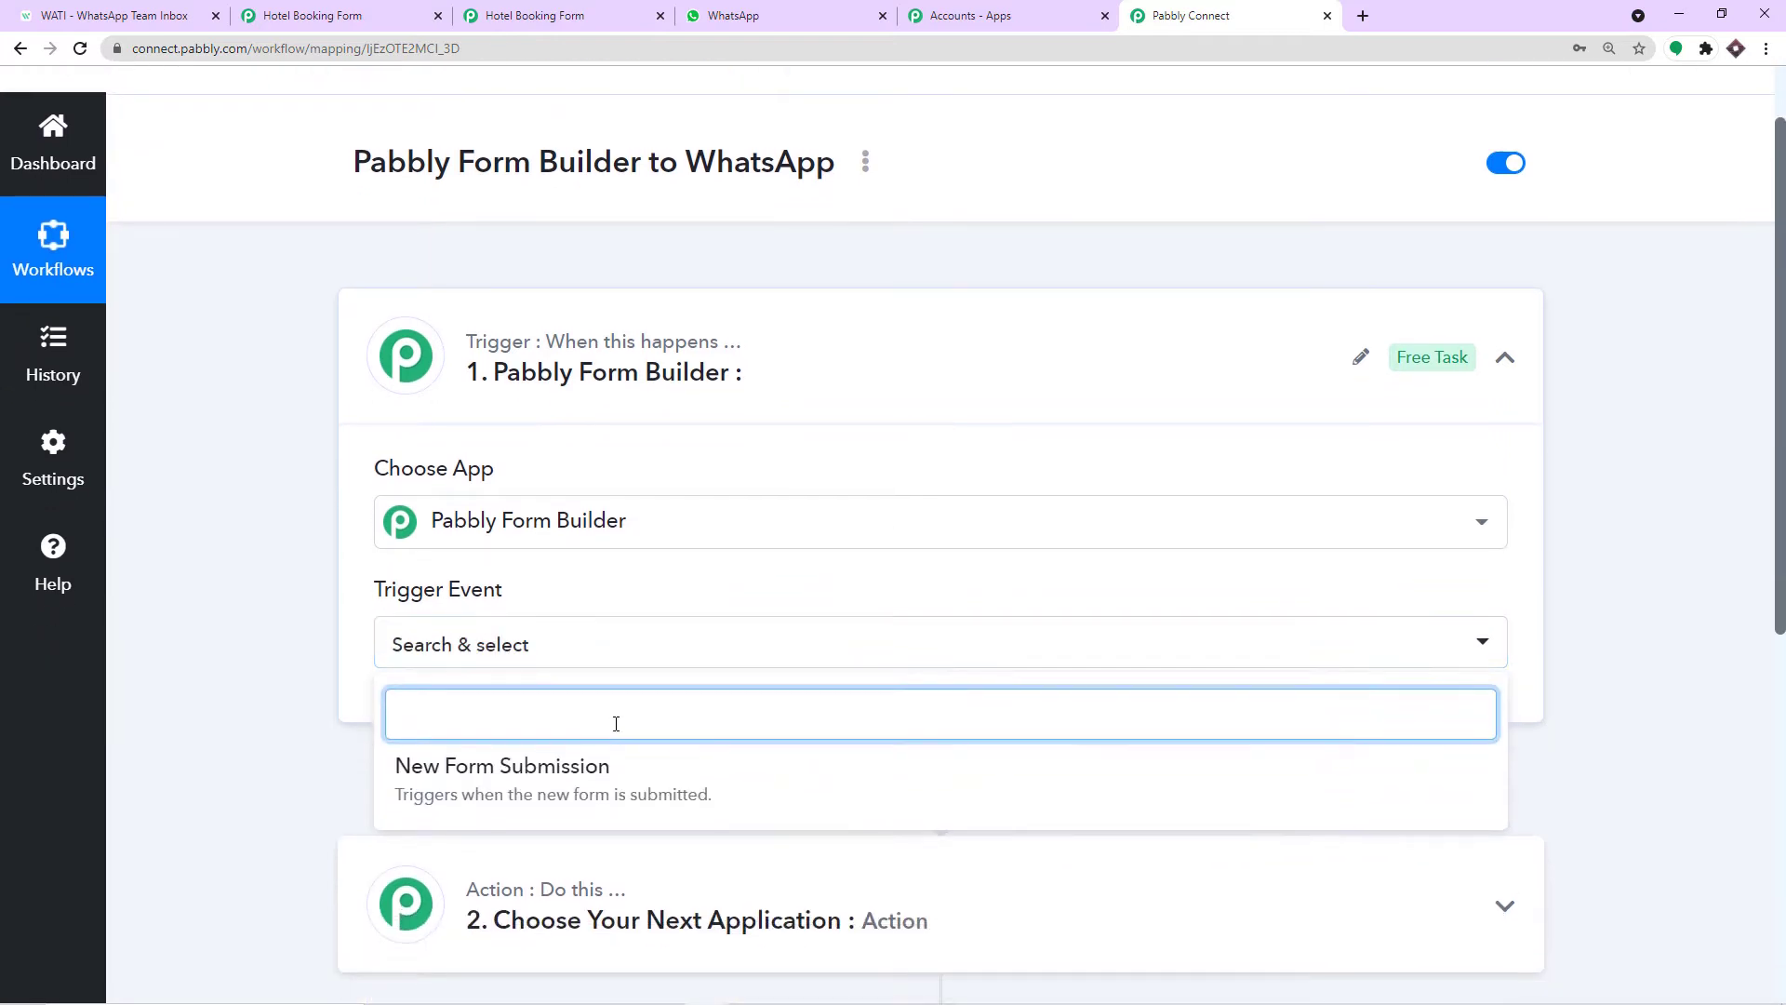
{"action": "left_click", "coordinate": [503, 766]}
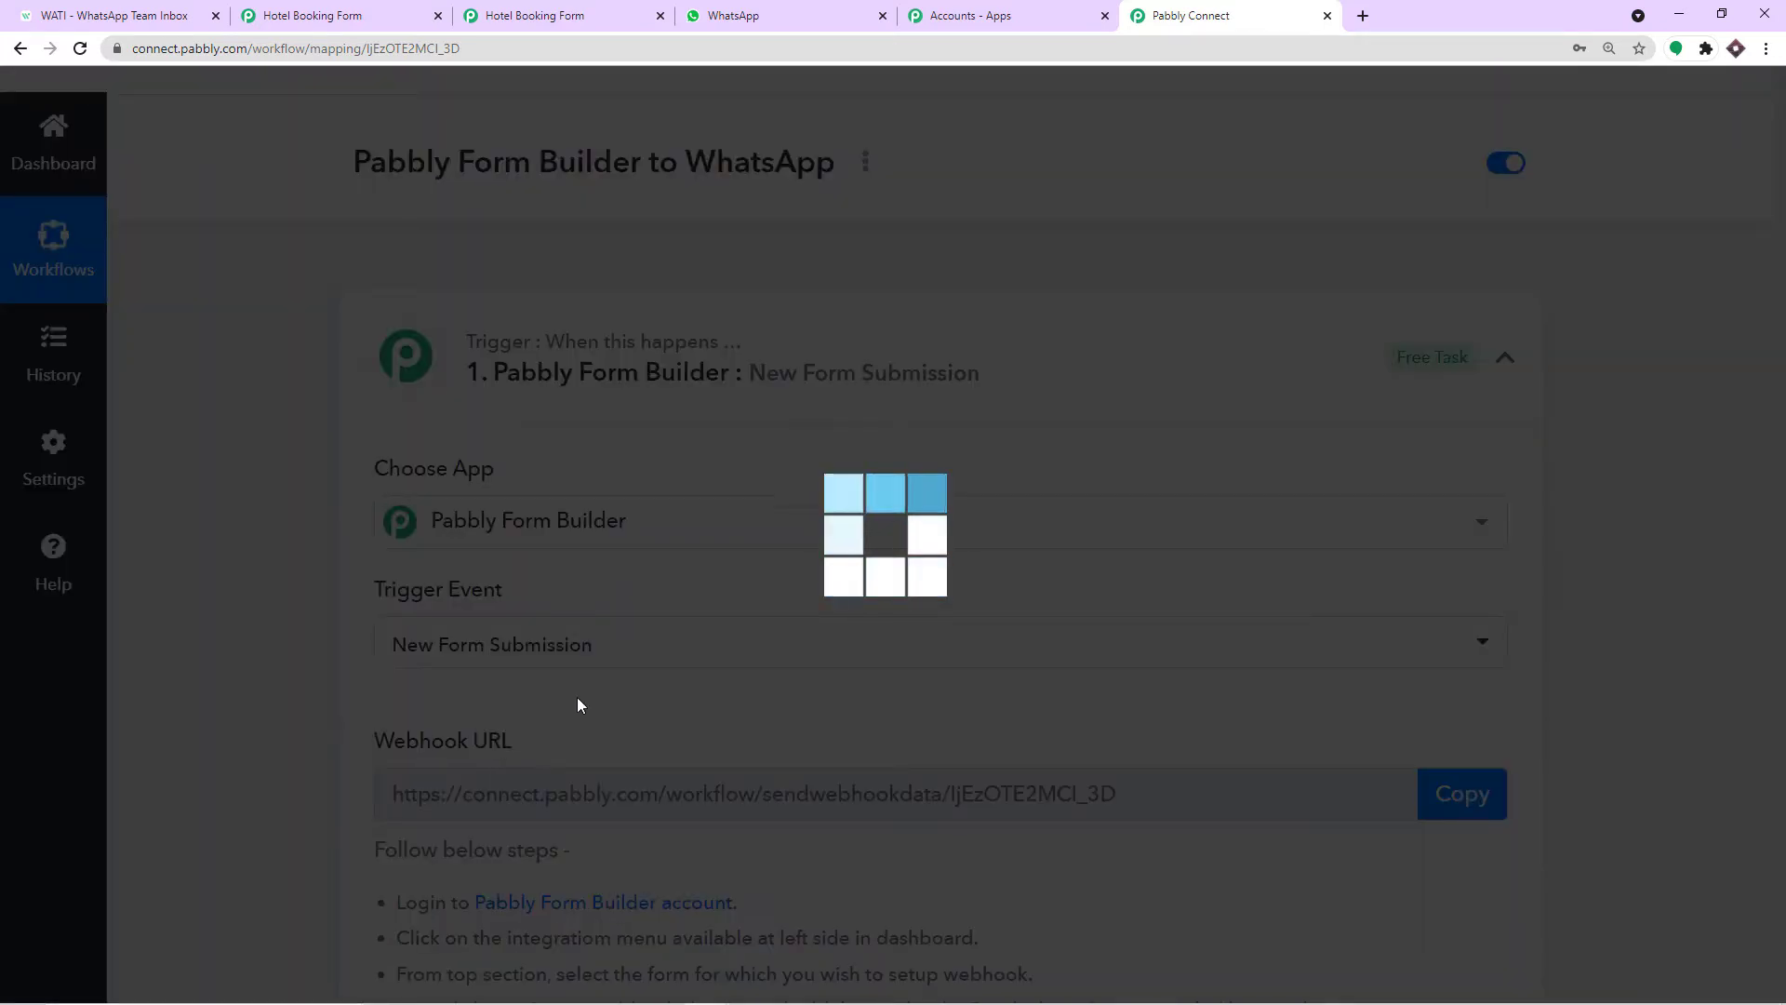
{"action": "scroll", "coordinate": [586, 699], "scroll_direction": "down", "scroll_amount": 3}
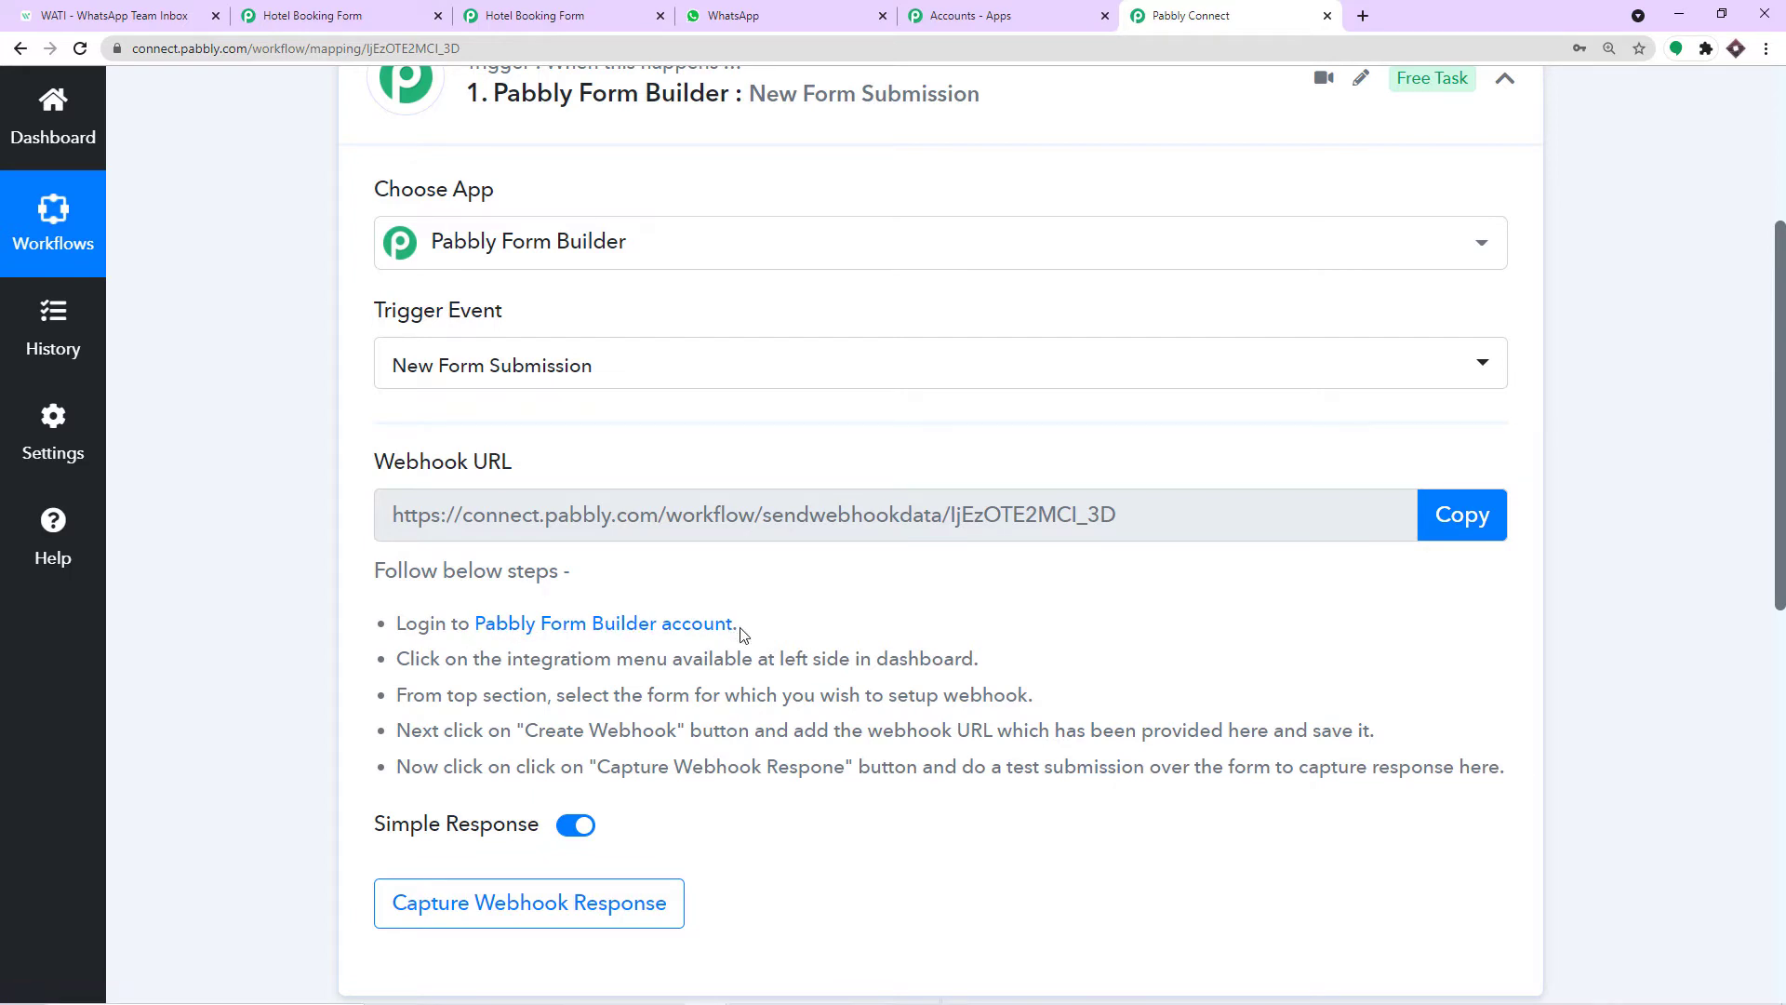
Open Pabbly Form Builder in a new browser tab from the apps grid.
{"action": "scroll", "coordinate": [1017, 474], "scroll_direction": "up", "scroll_amount": 4}
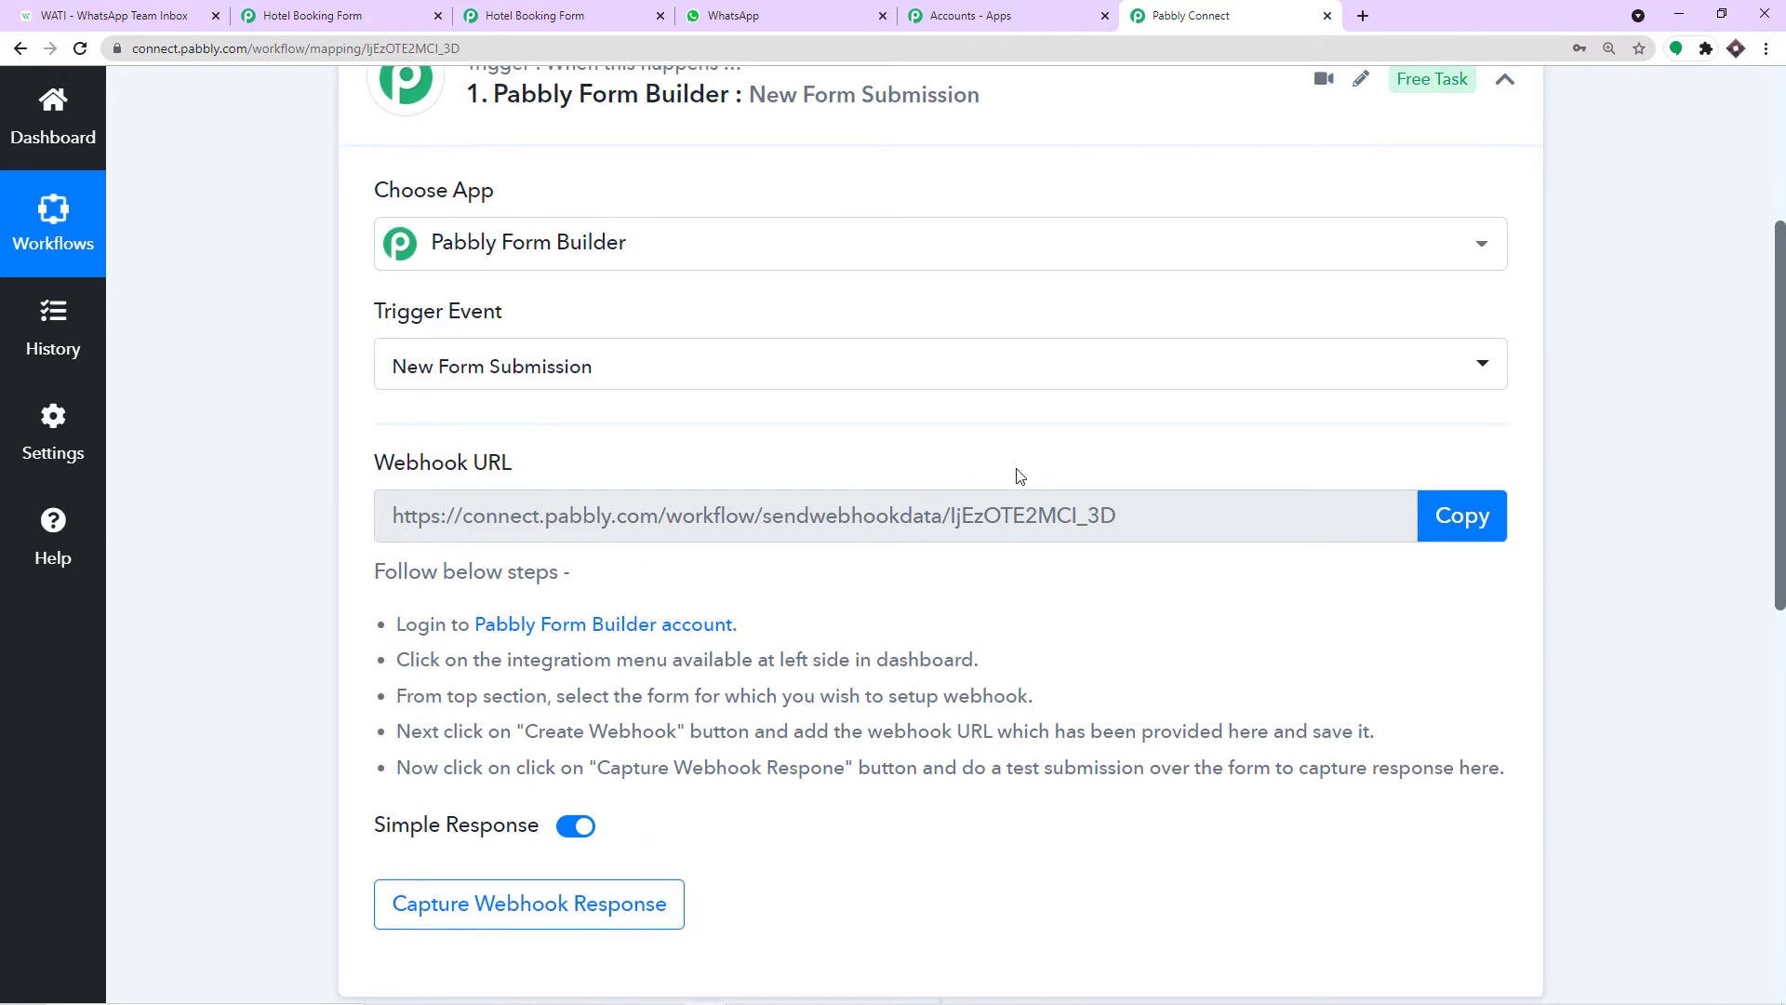
{"action": "left_click", "coordinate": [1657, 130]}
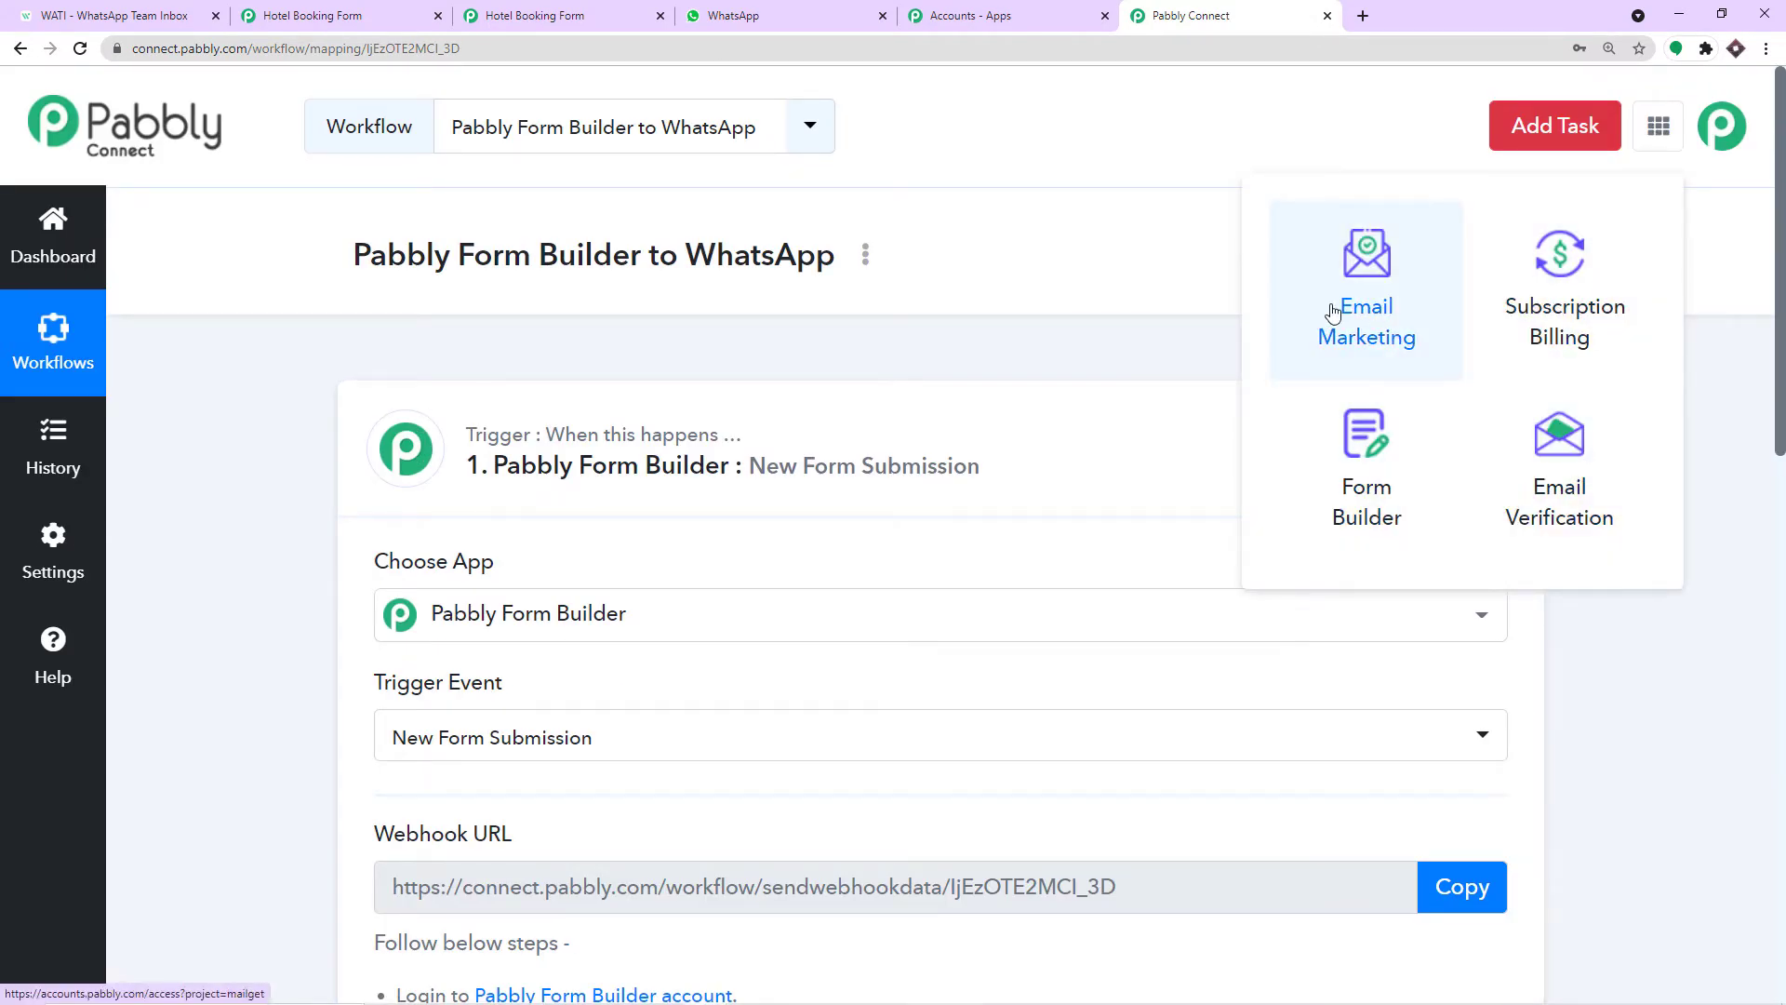
{"action": "right_click", "coordinate": [1358, 476]}
{"action": "left_click", "coordinate": [1386, 485]}
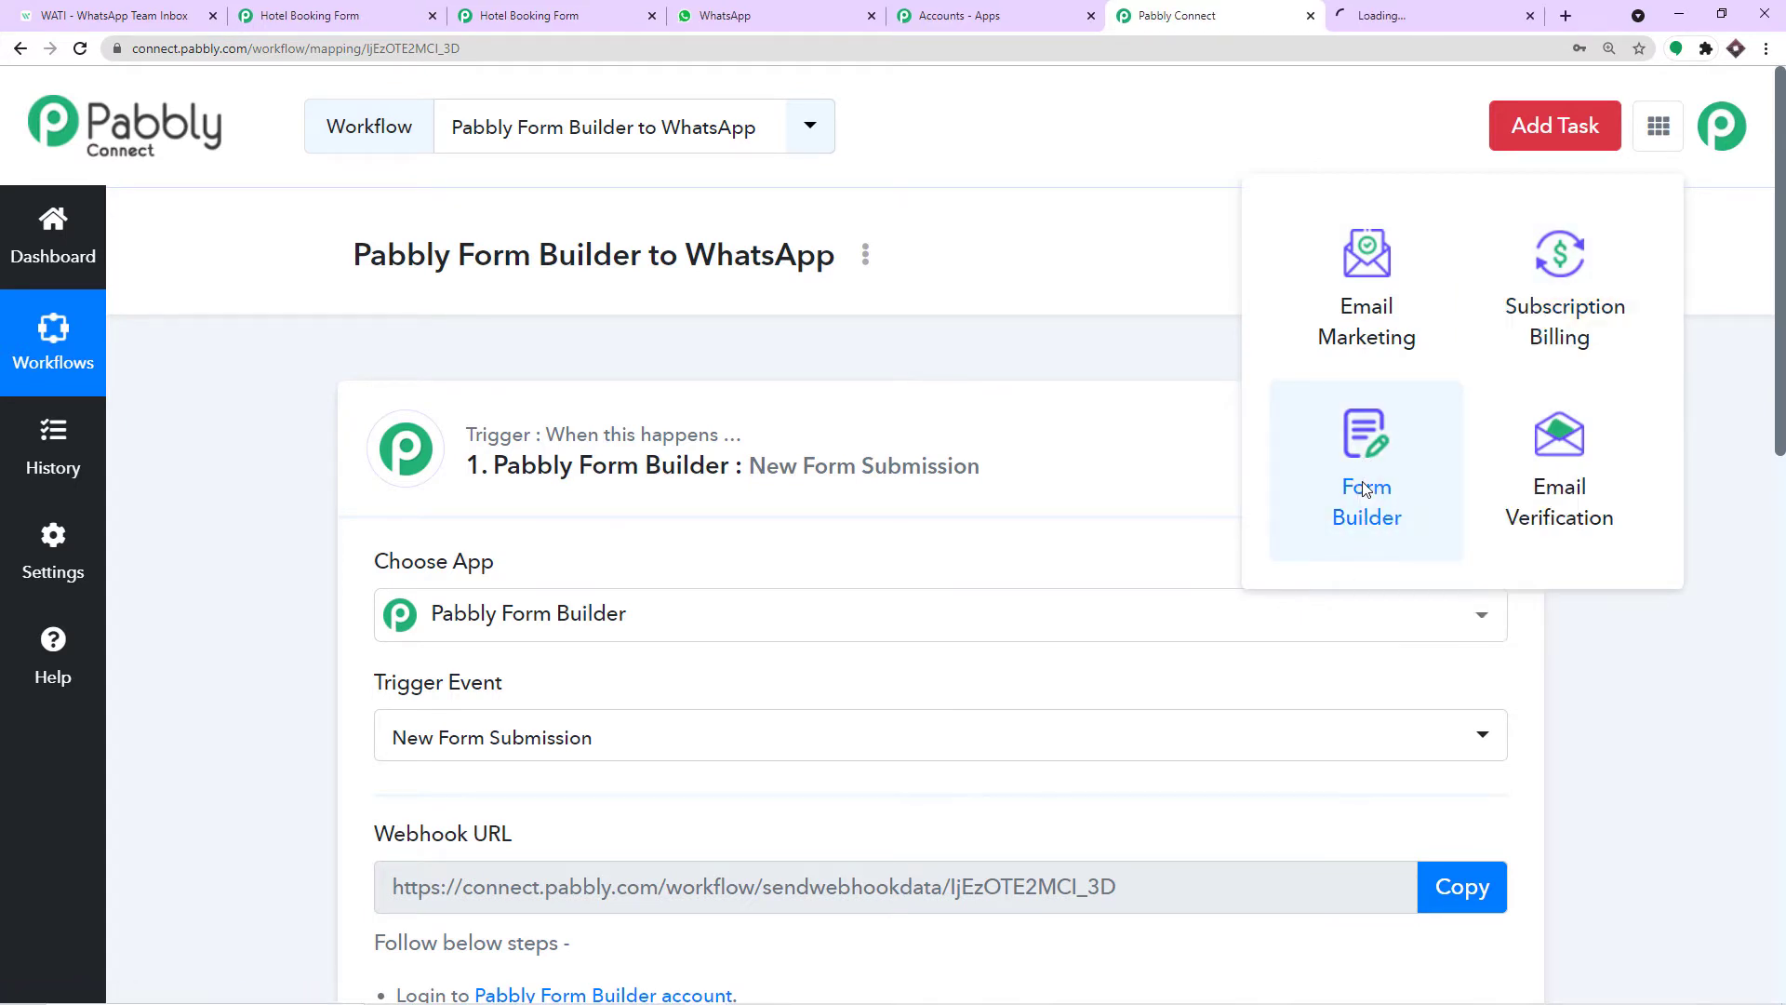
{"action": "left_click", "coordinate": [1386, 18]}
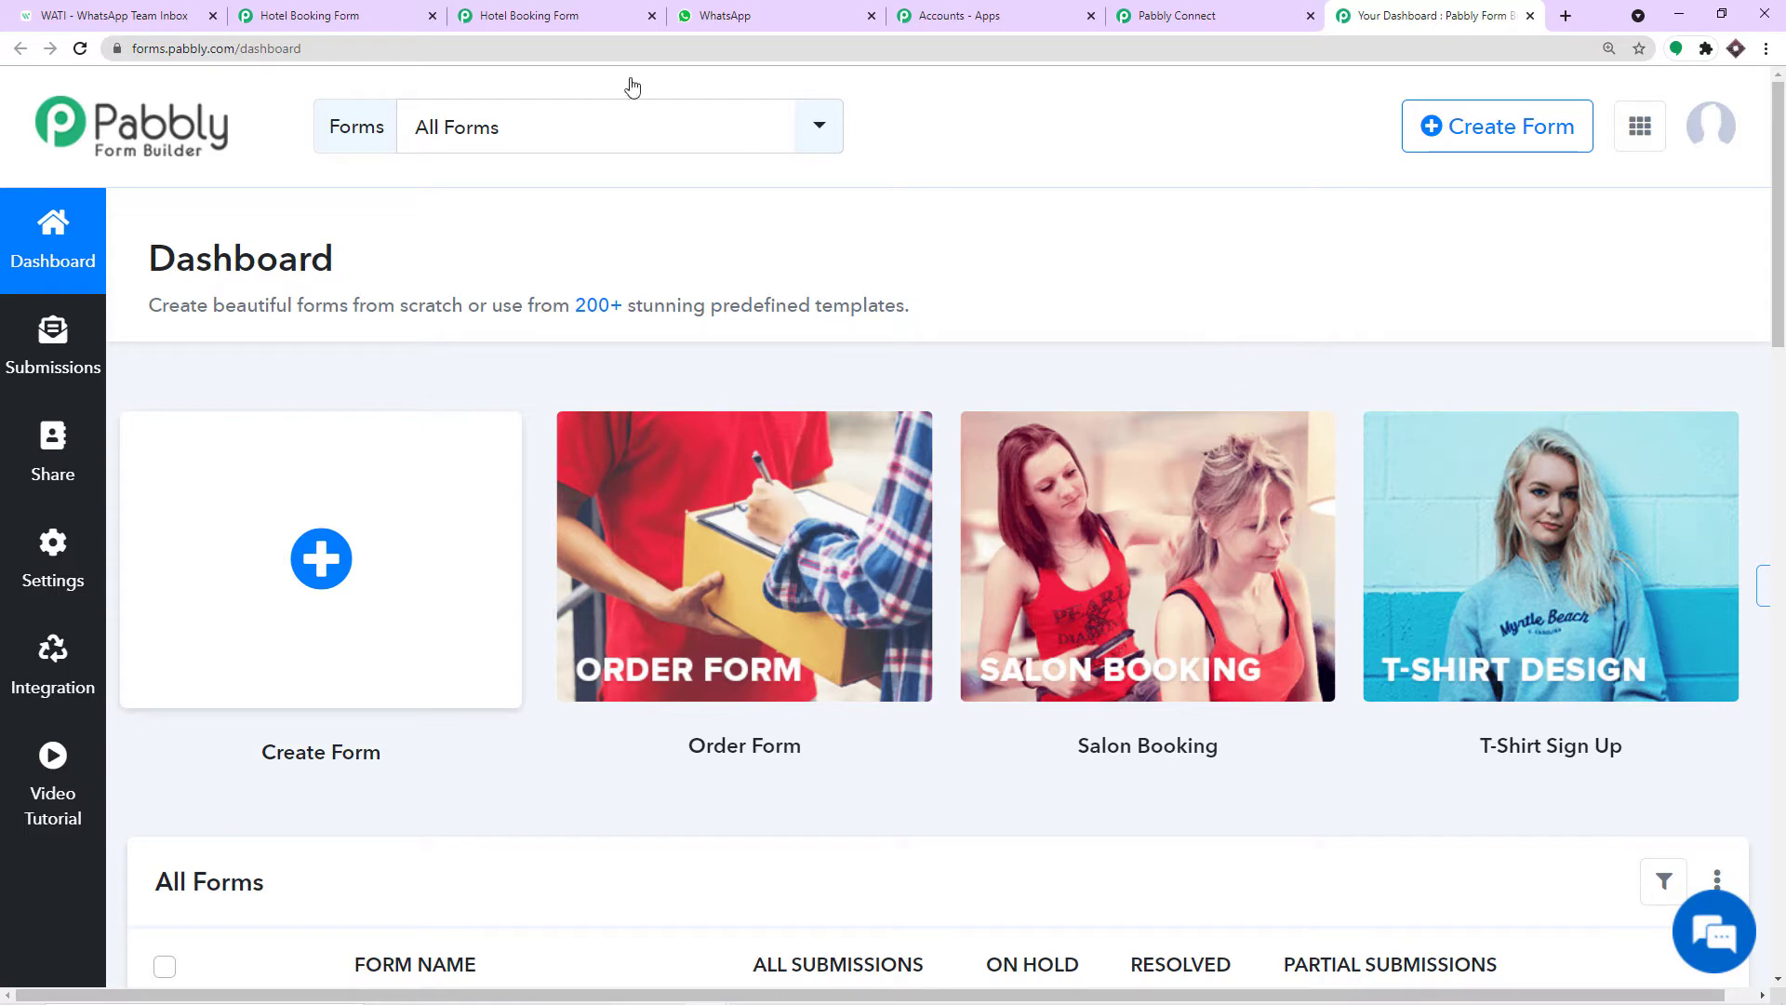
Look over the Hotel Booking Form page, the Form Builder dashboard and the Connect workflow.
{"action": "left_click", "coordinate": [529, 15]}
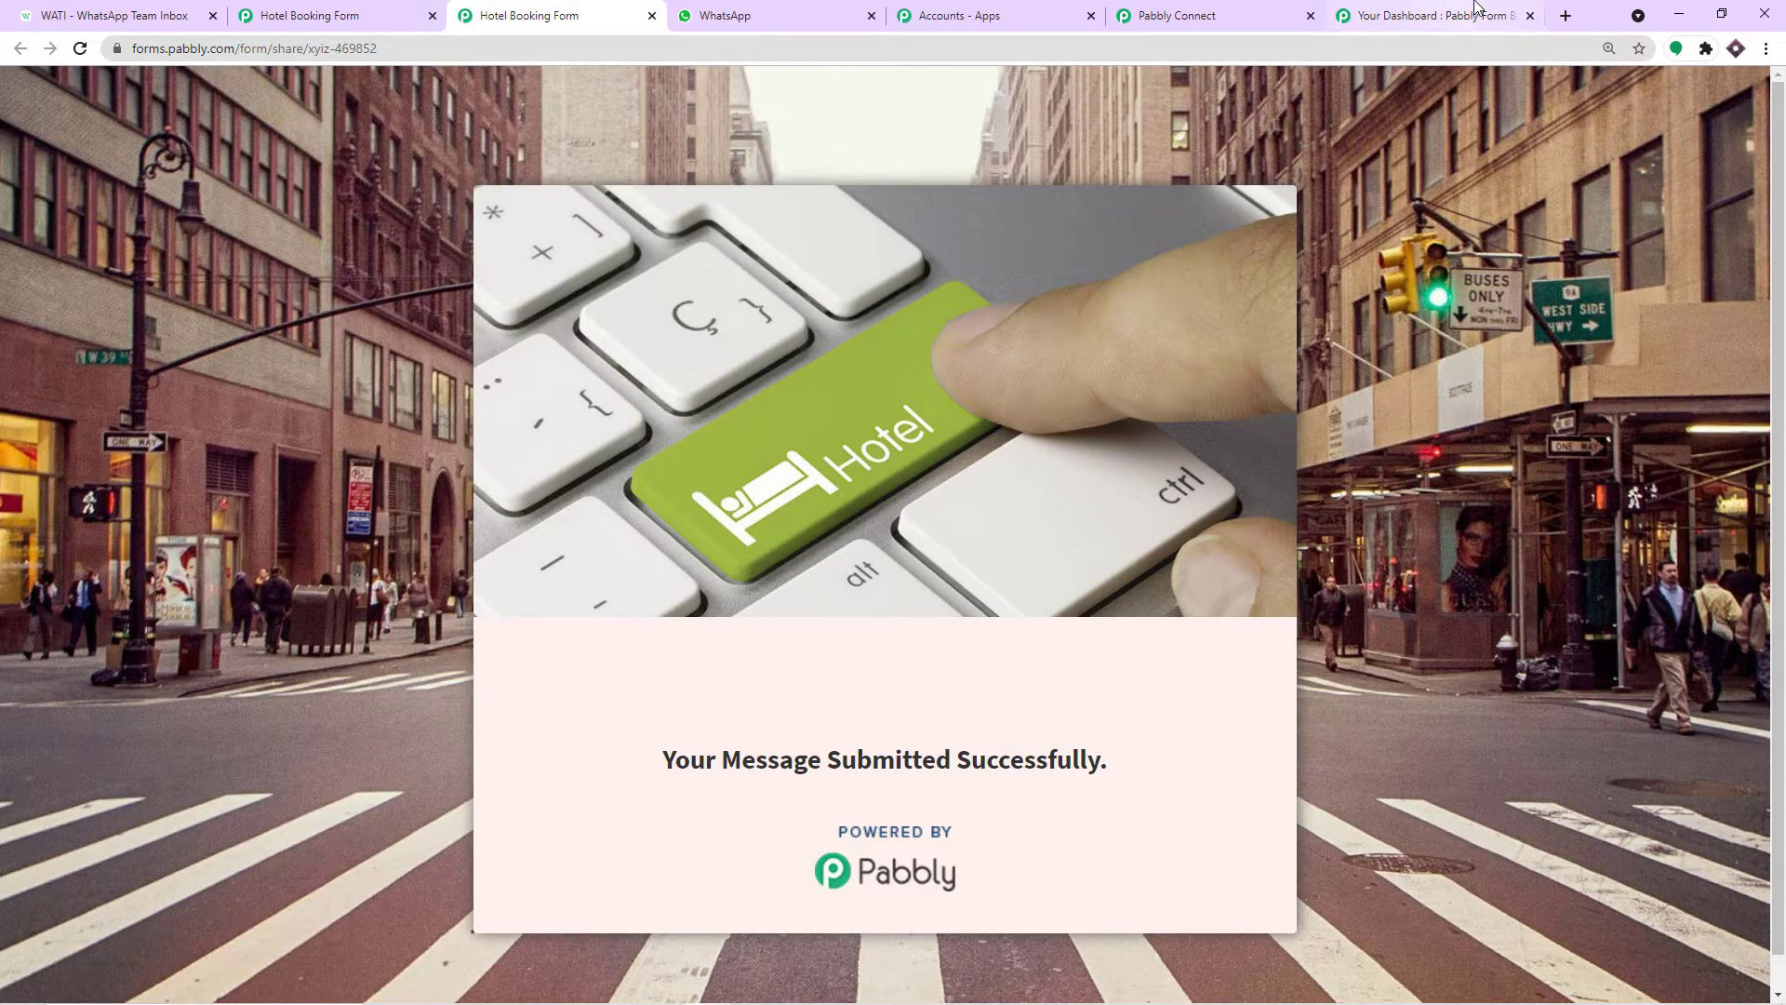
{"action": "left_click", "coordinate": [1442, 15]}
{"action": "scroll", "coordinate": [632, 586], "scroll_direction": "down", "scroll_amount": 5}
{"action": "scroll", "coordinate": [507, 658], "scroll_direction": "down", "scroll_amount": 1}
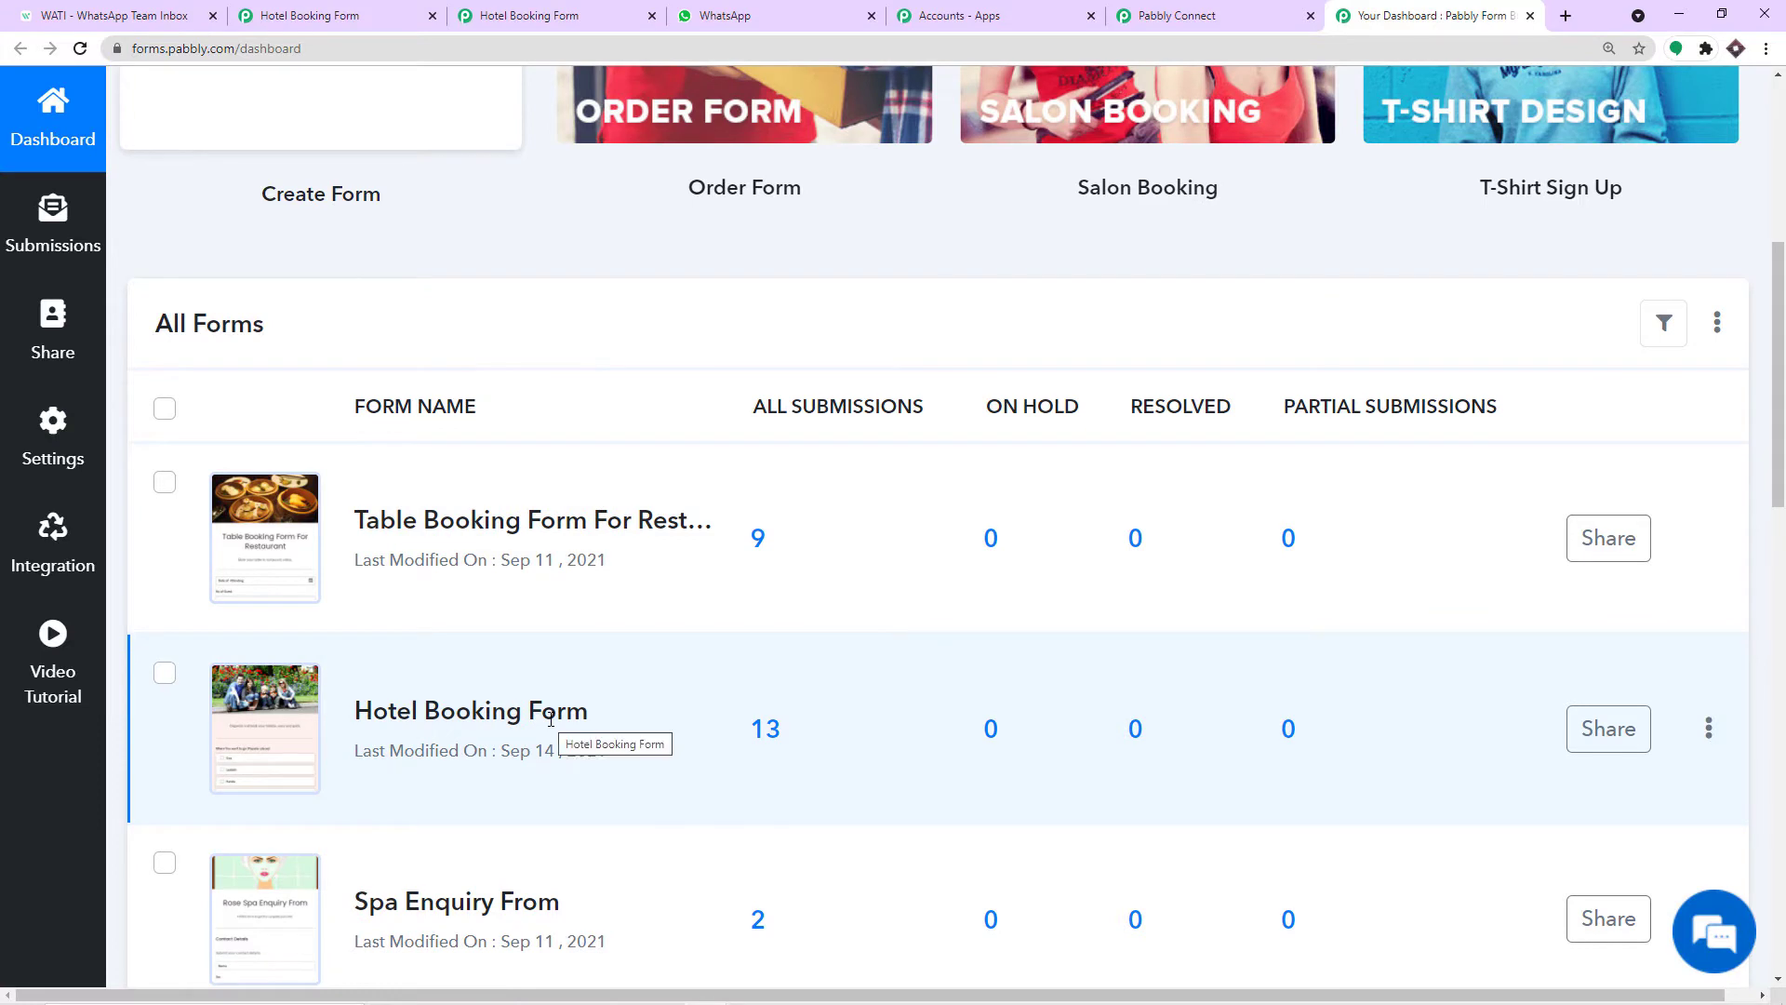
{"action": "scroll", "coordinate": [728, 686], "scroll_direction": "down", "scroll_amount": 3}
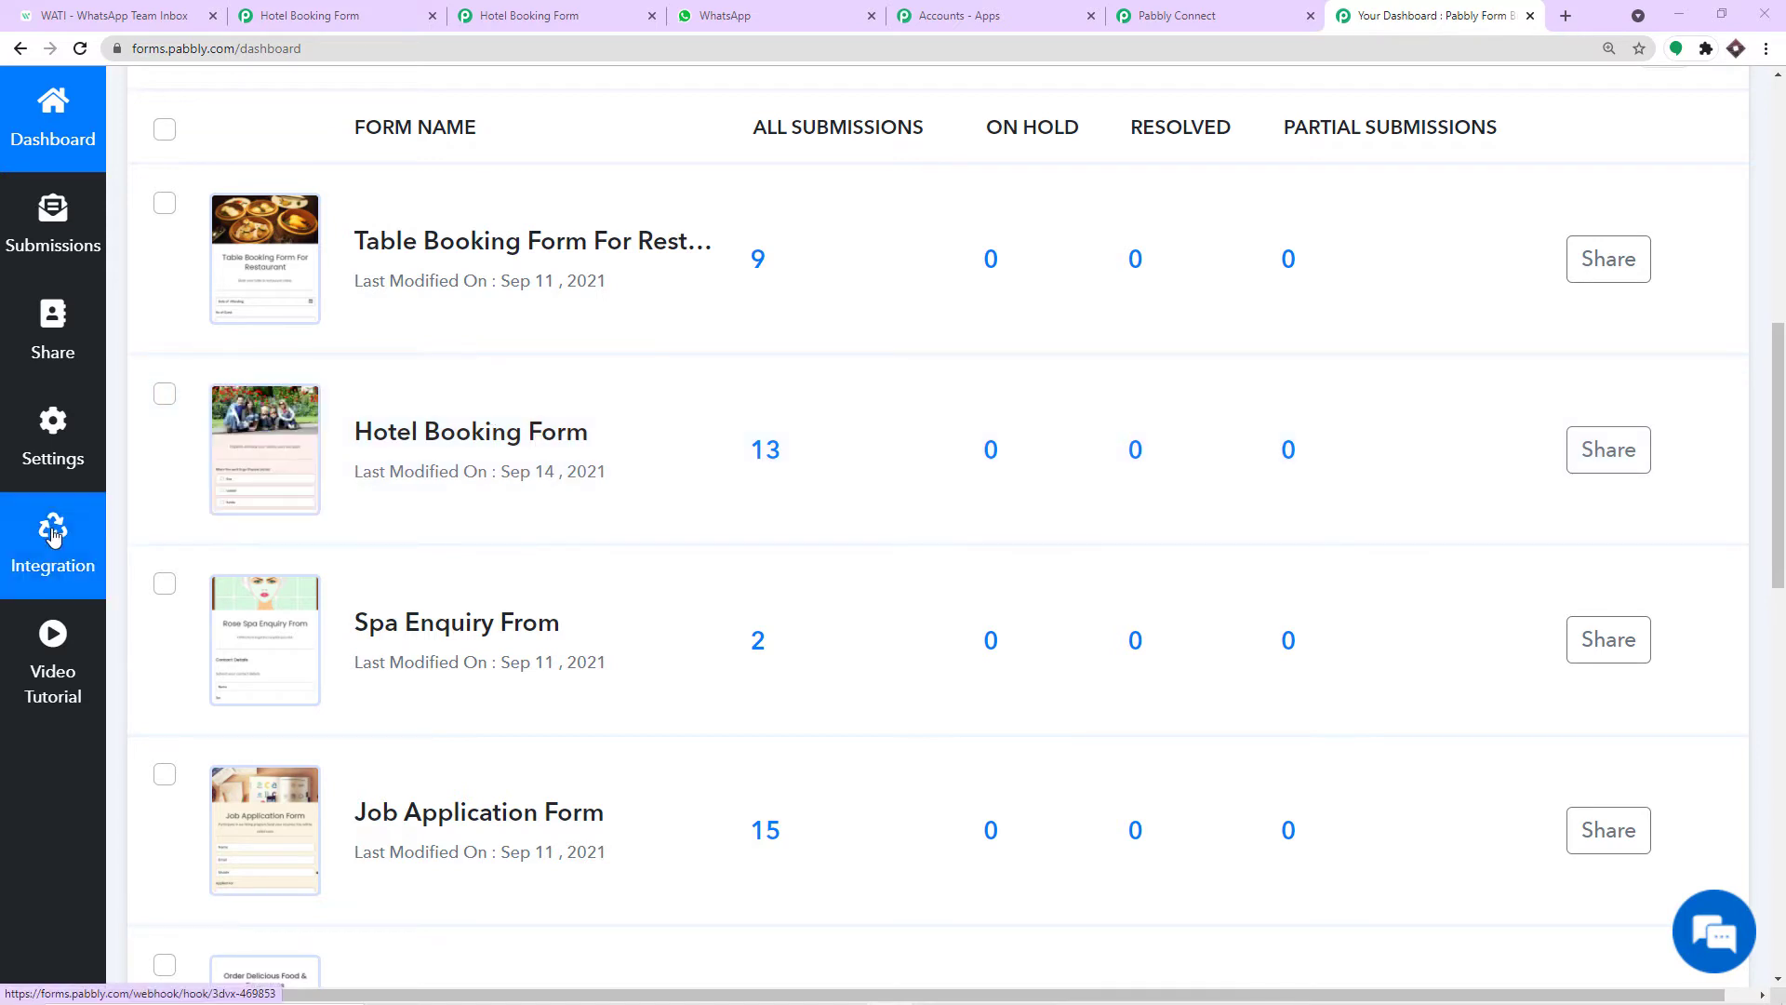
{"action": "left_click", "coordinate": [1194, 7]}
{"action": "scroll", "coordinate": [815, 385], "scroll_direction": "down", "scroll_amount": 6}
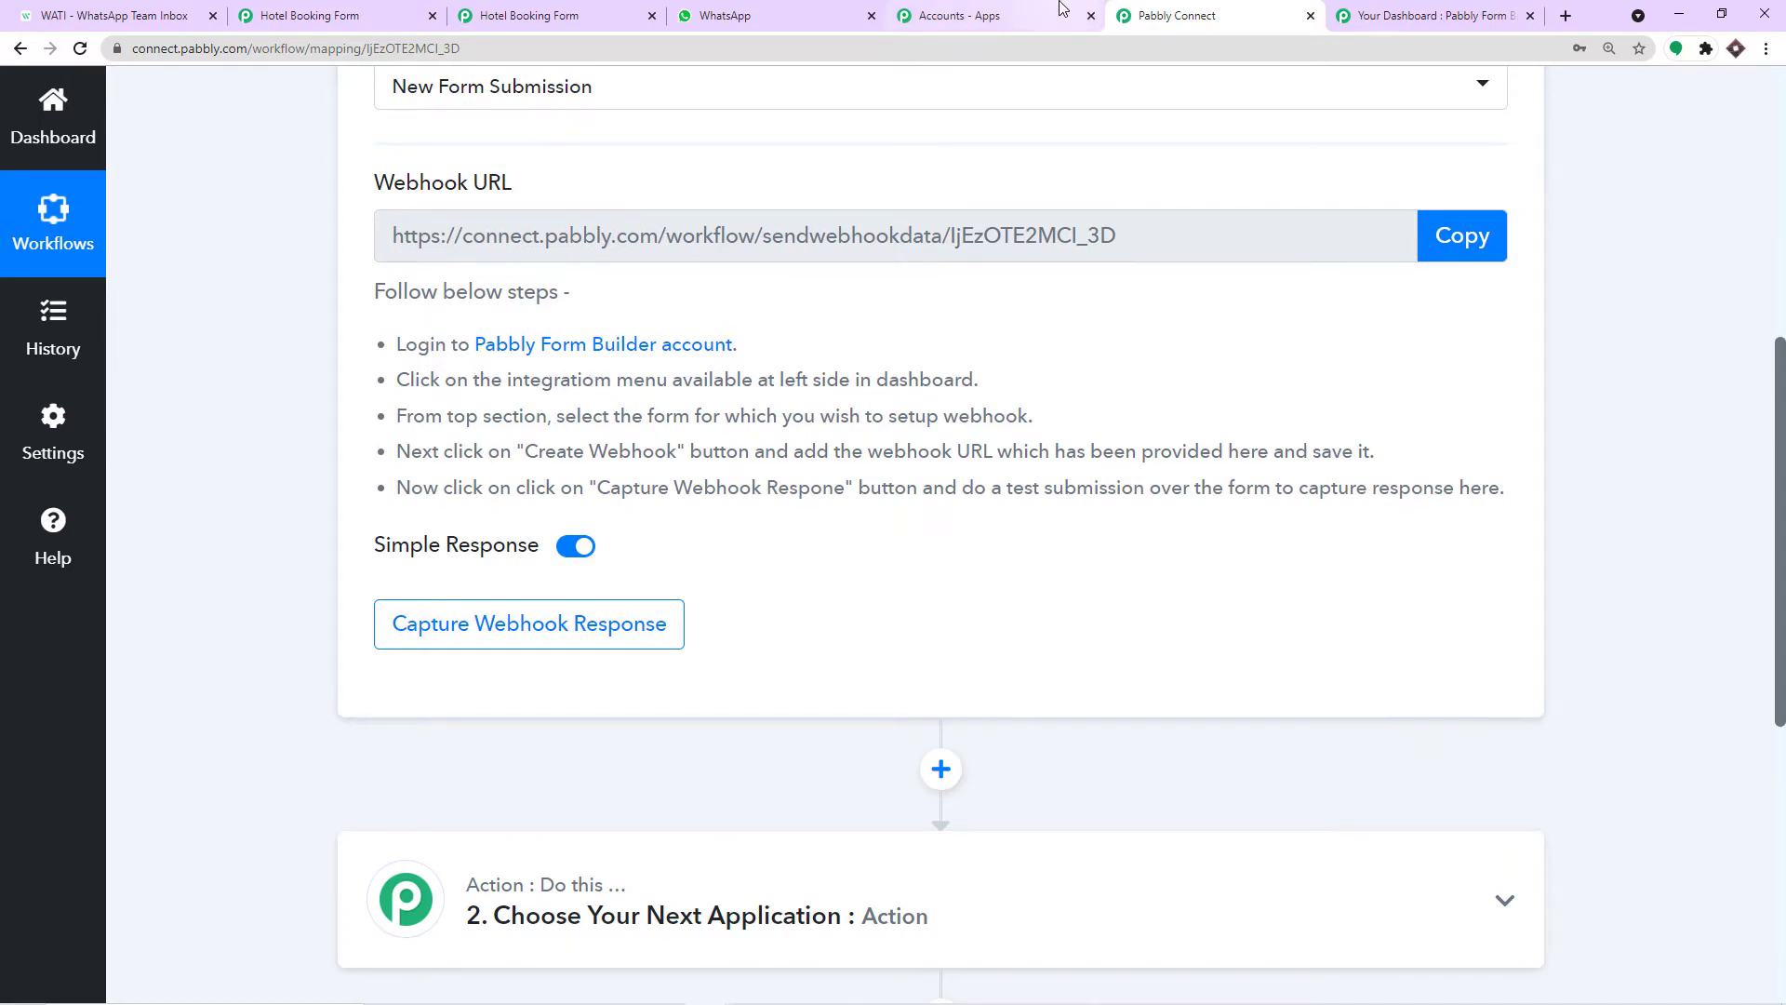
Open Form Builder's Integration webhooks page and expand its Forms dropdown.
{"action": "left_click", "coordinate": [1463, 8]}
{"action": "left_click", "coordinate": [55, 538]}
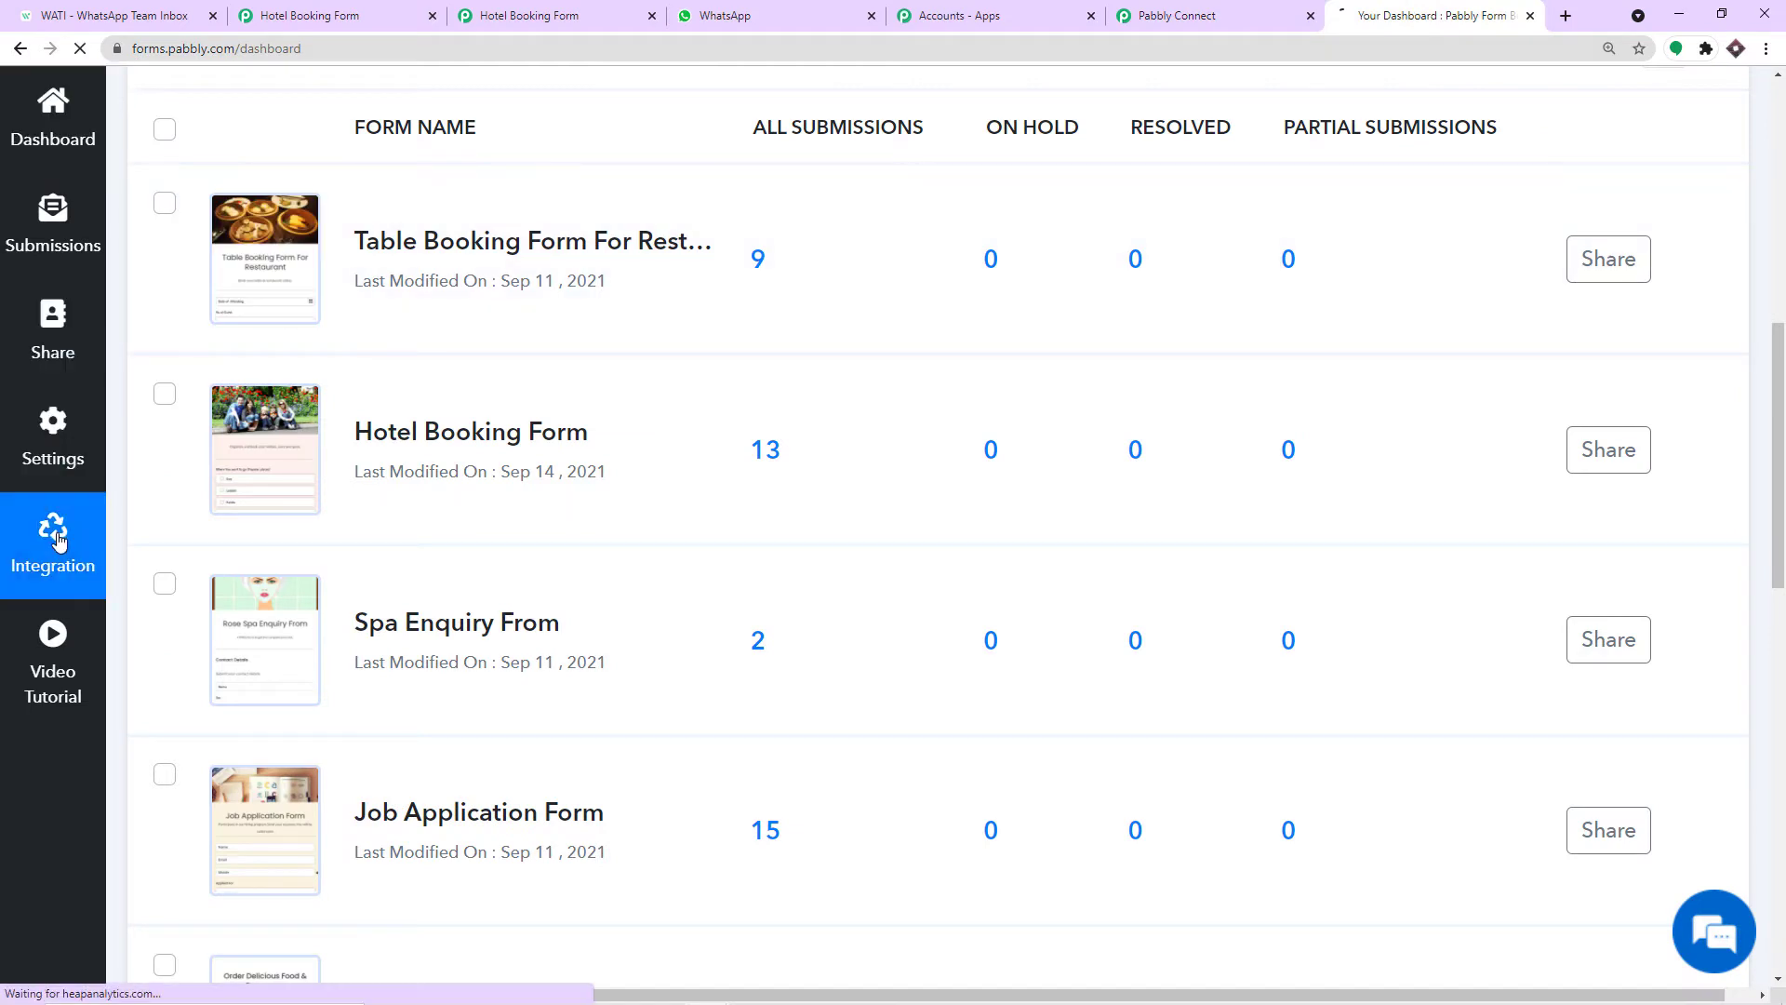
{"action": "left_click", "coordinate": [1146, 21]}
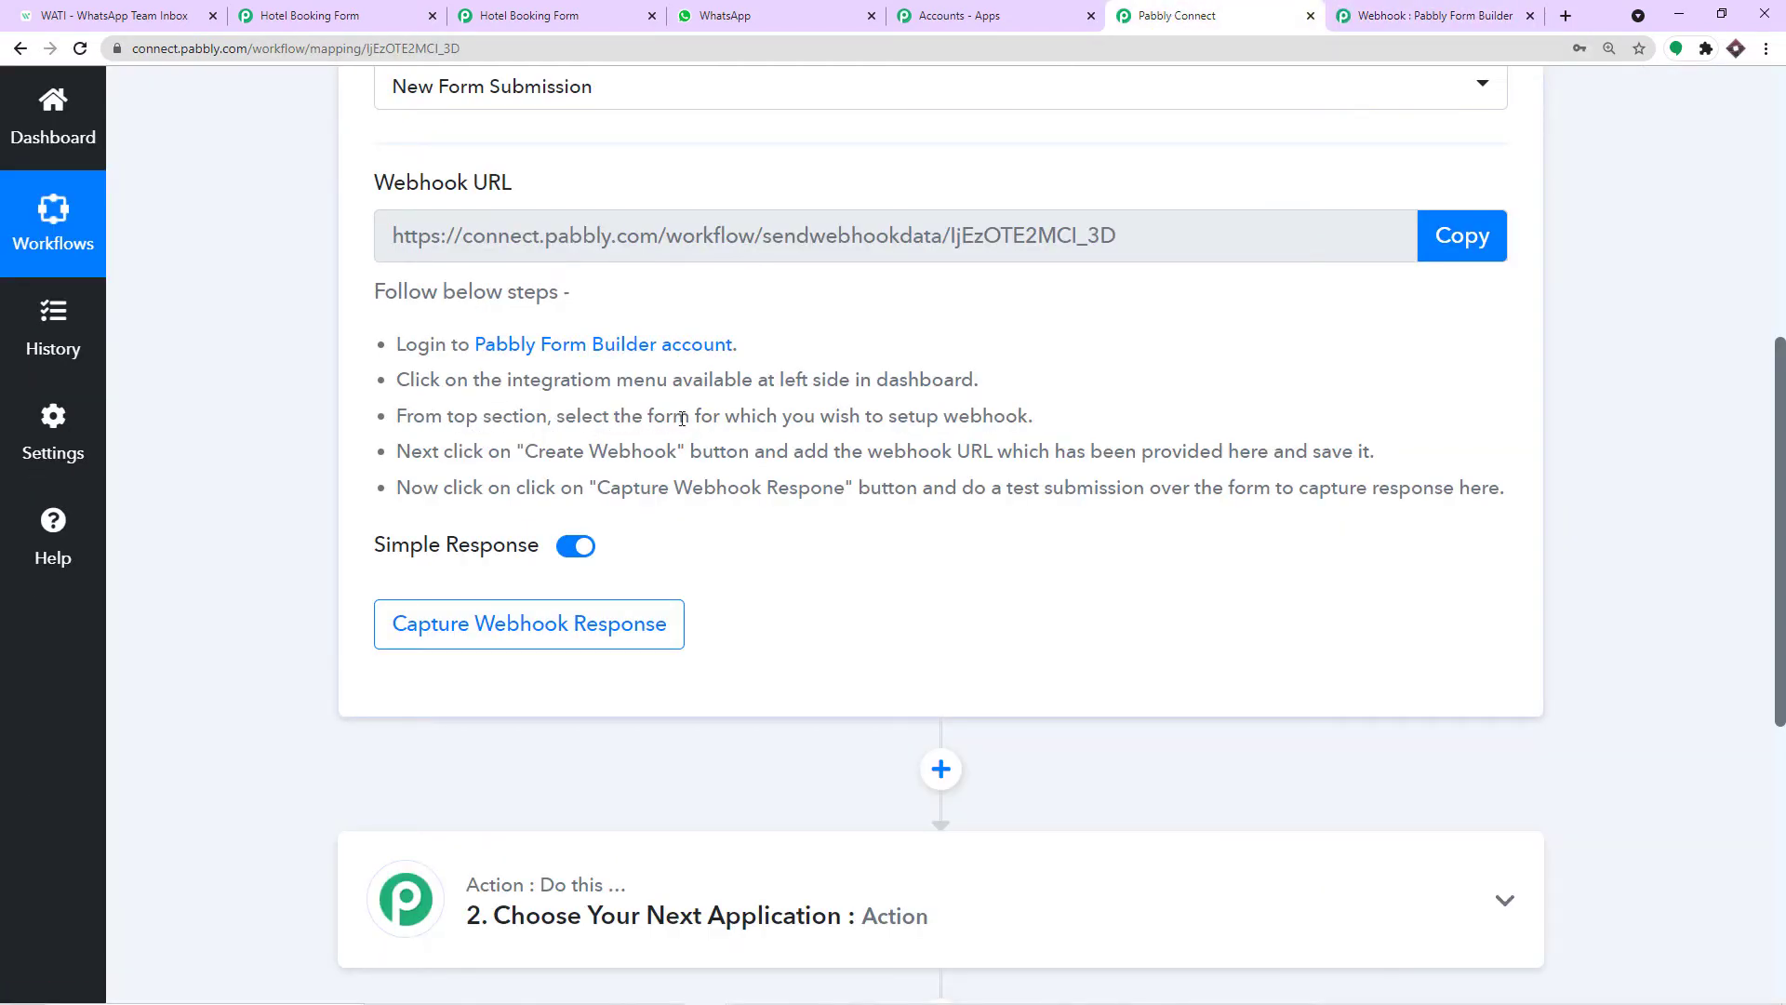
{"action": "left_click", "coordinate": [1437, 13]}
{"action": "left_click", "coordinate": [605, 126]}
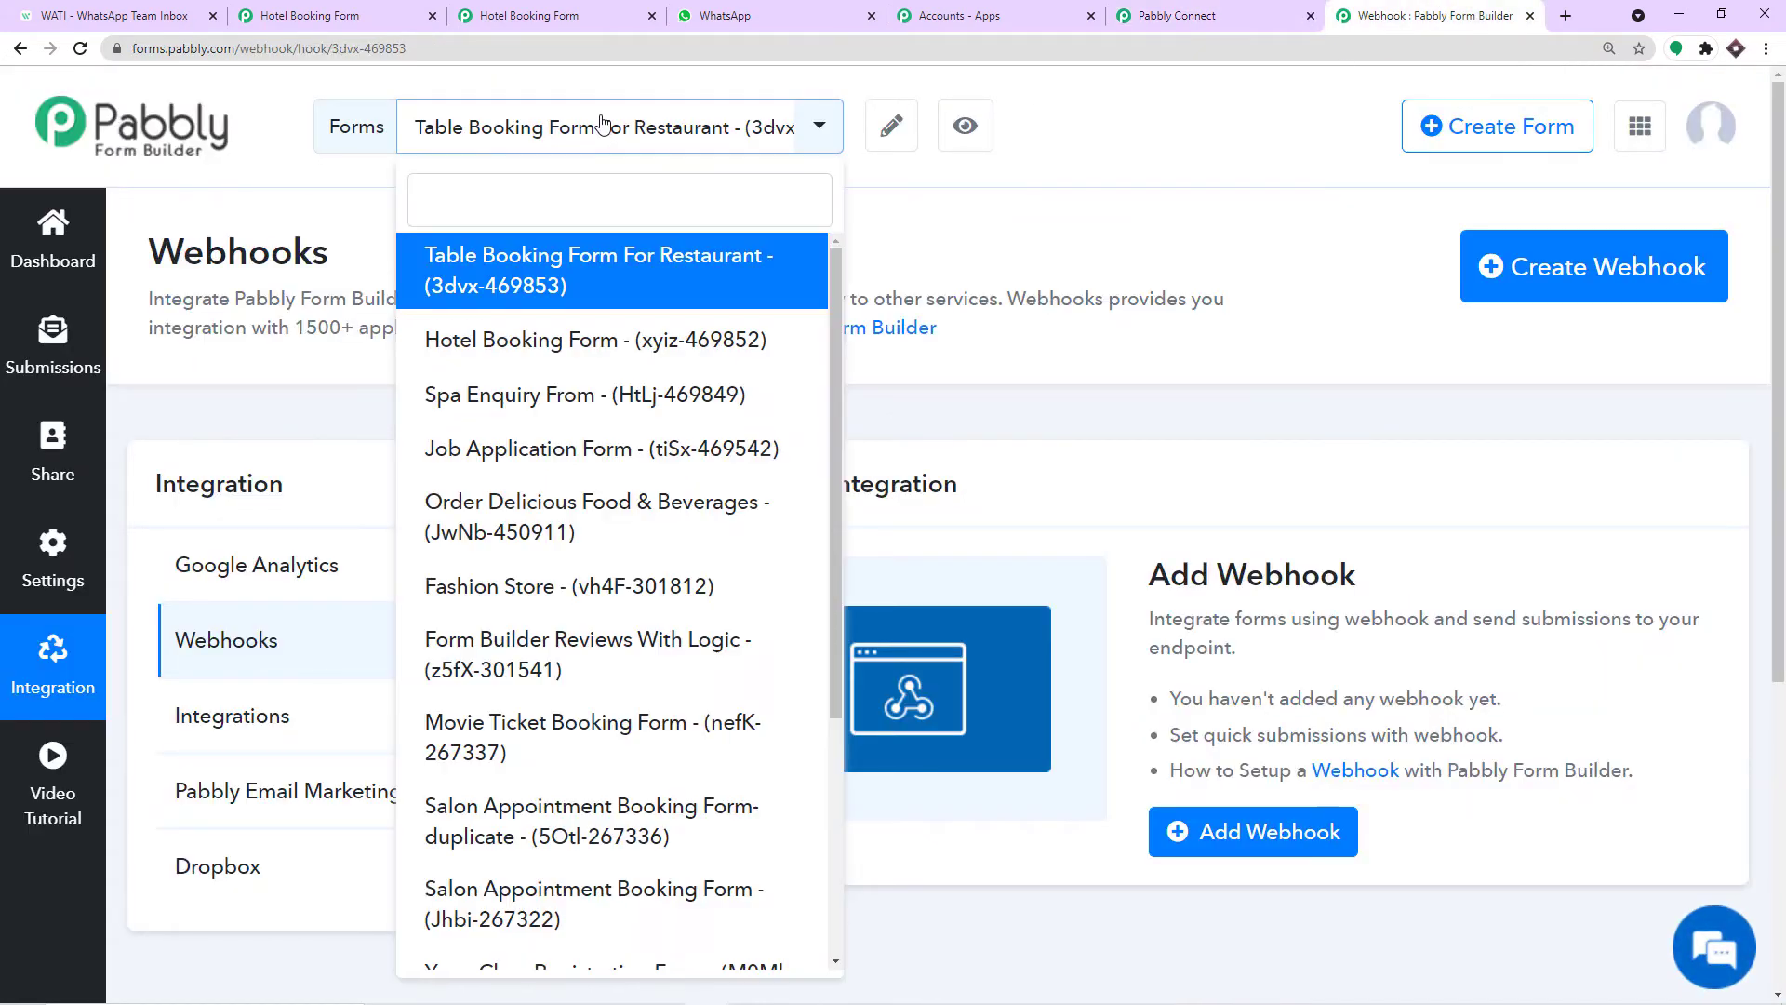
Select Hotel Booking Form and start adding a new webhook for it.
{"action": "left_click", "coordinate": [546, 343]}
{"action": "left_click", "coordinate": [1235, 11]}
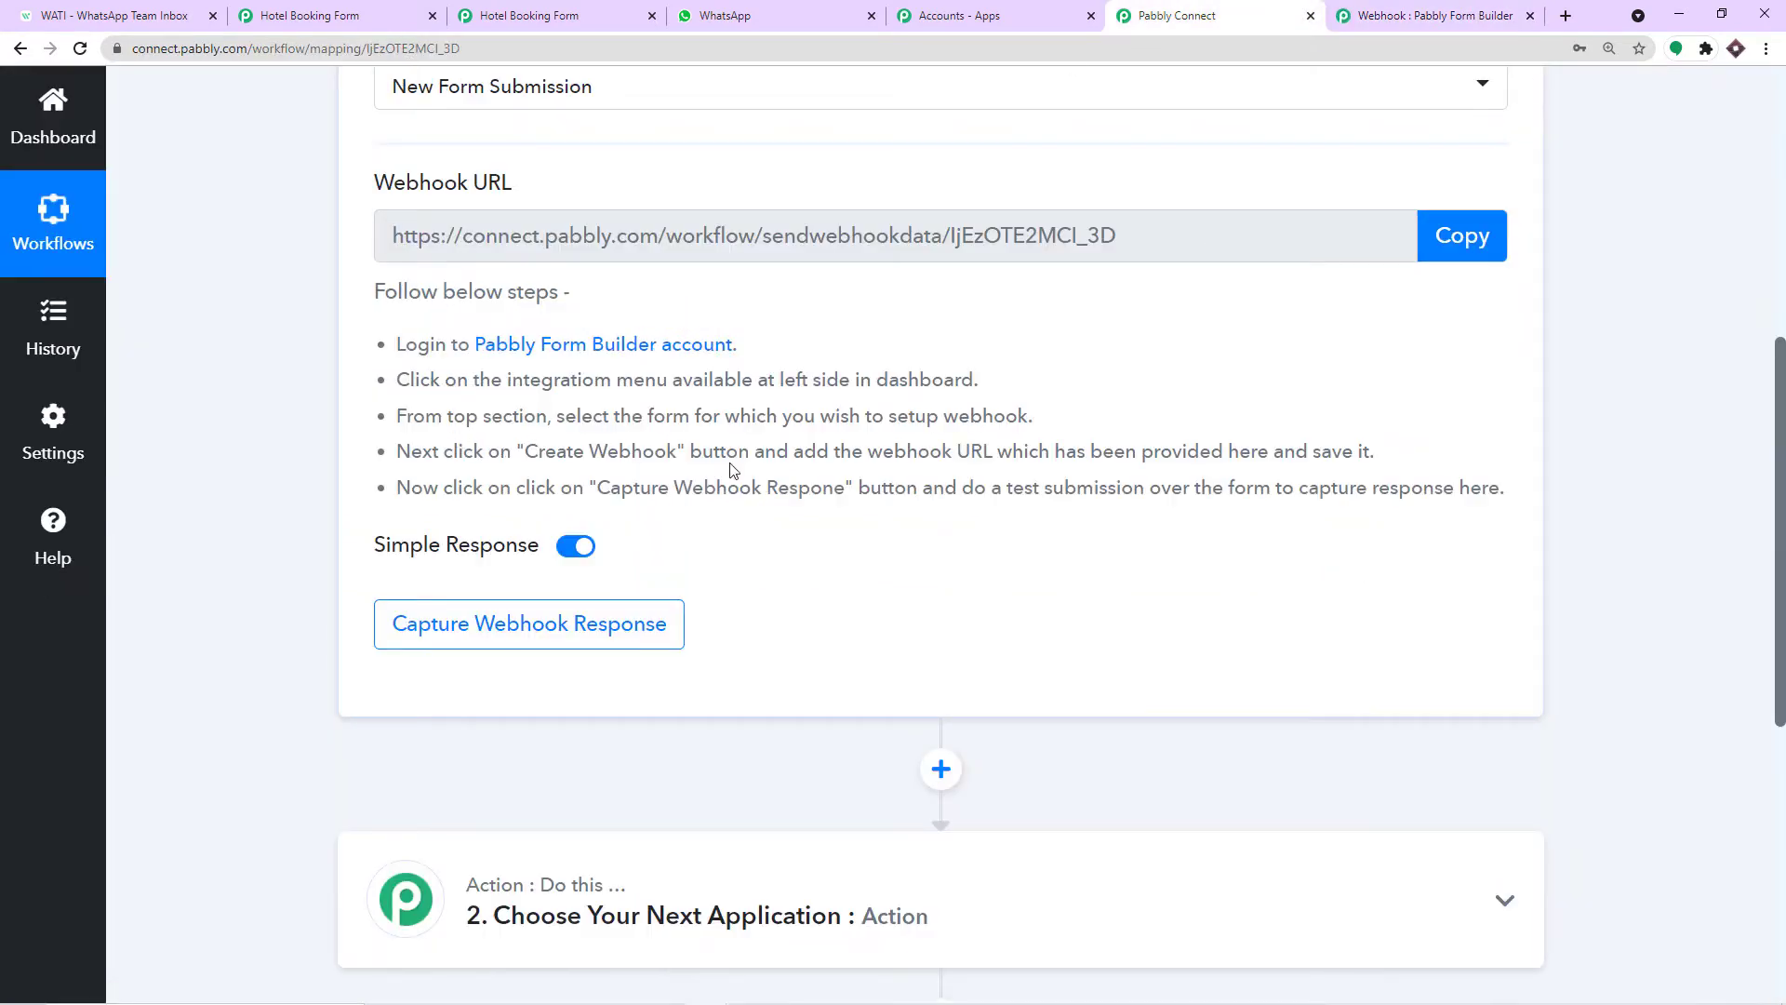
{"action": "left_click", "coordinate": [1424, 15]}
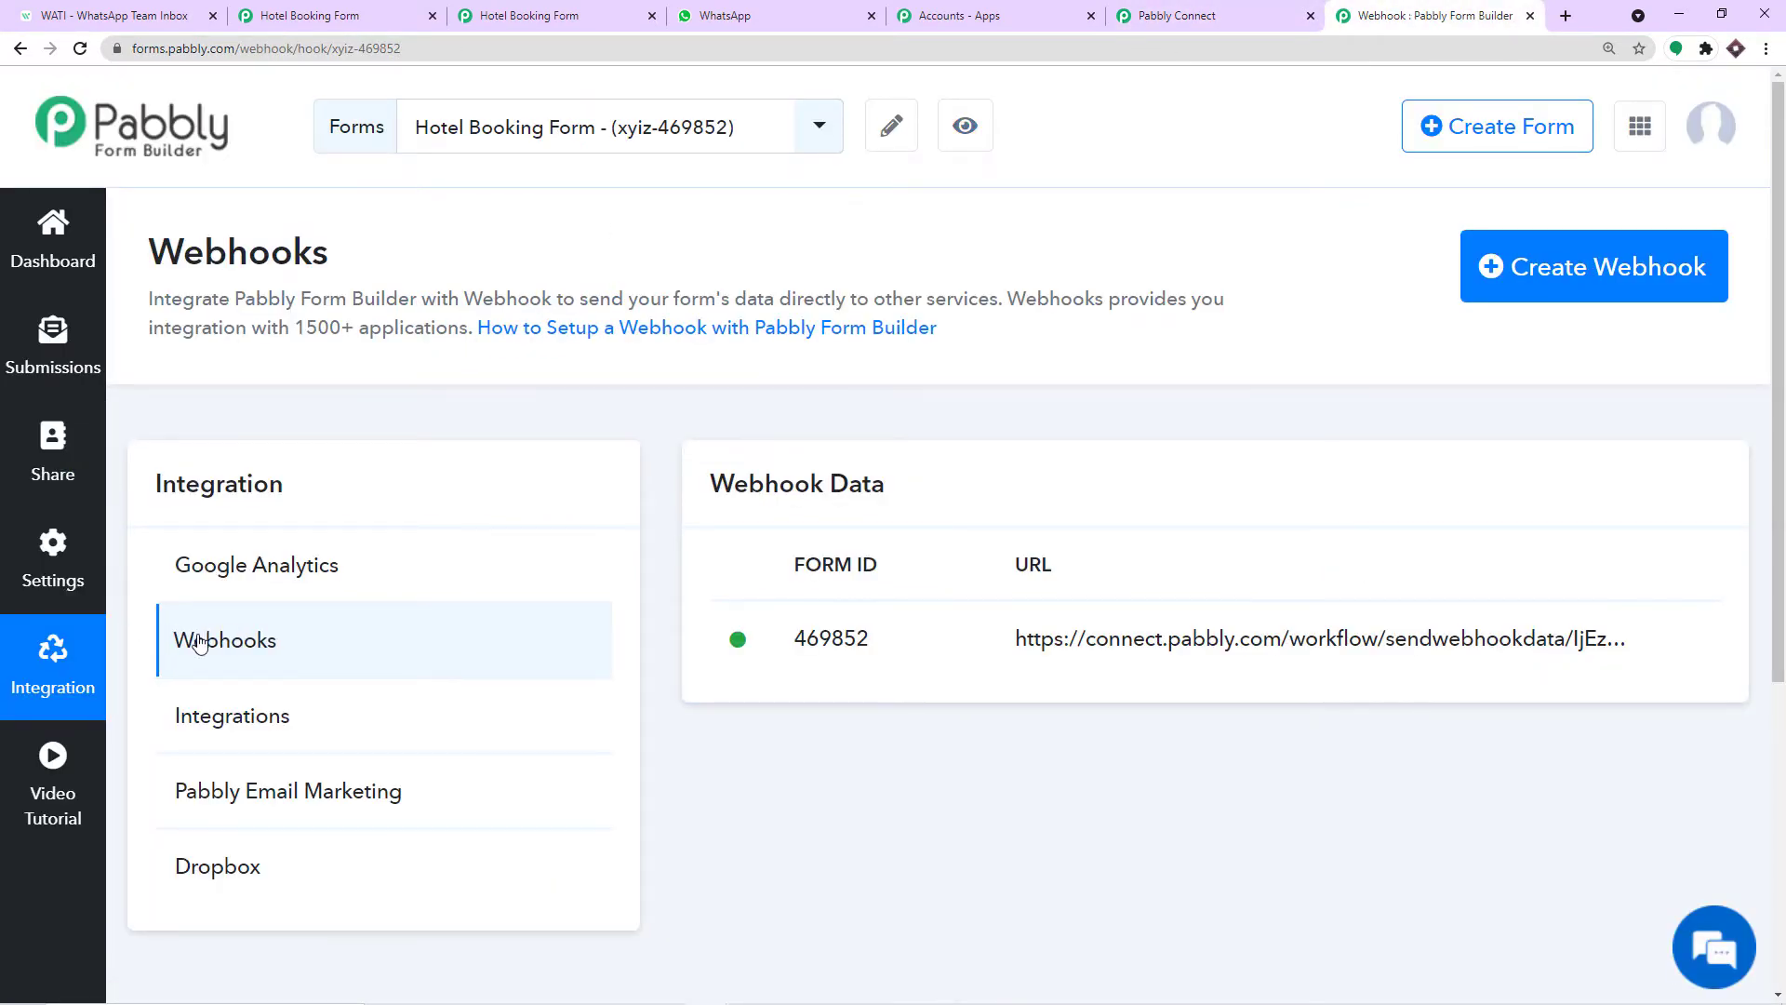
{"action": "left_click", "coordinate": [1266, 15]}
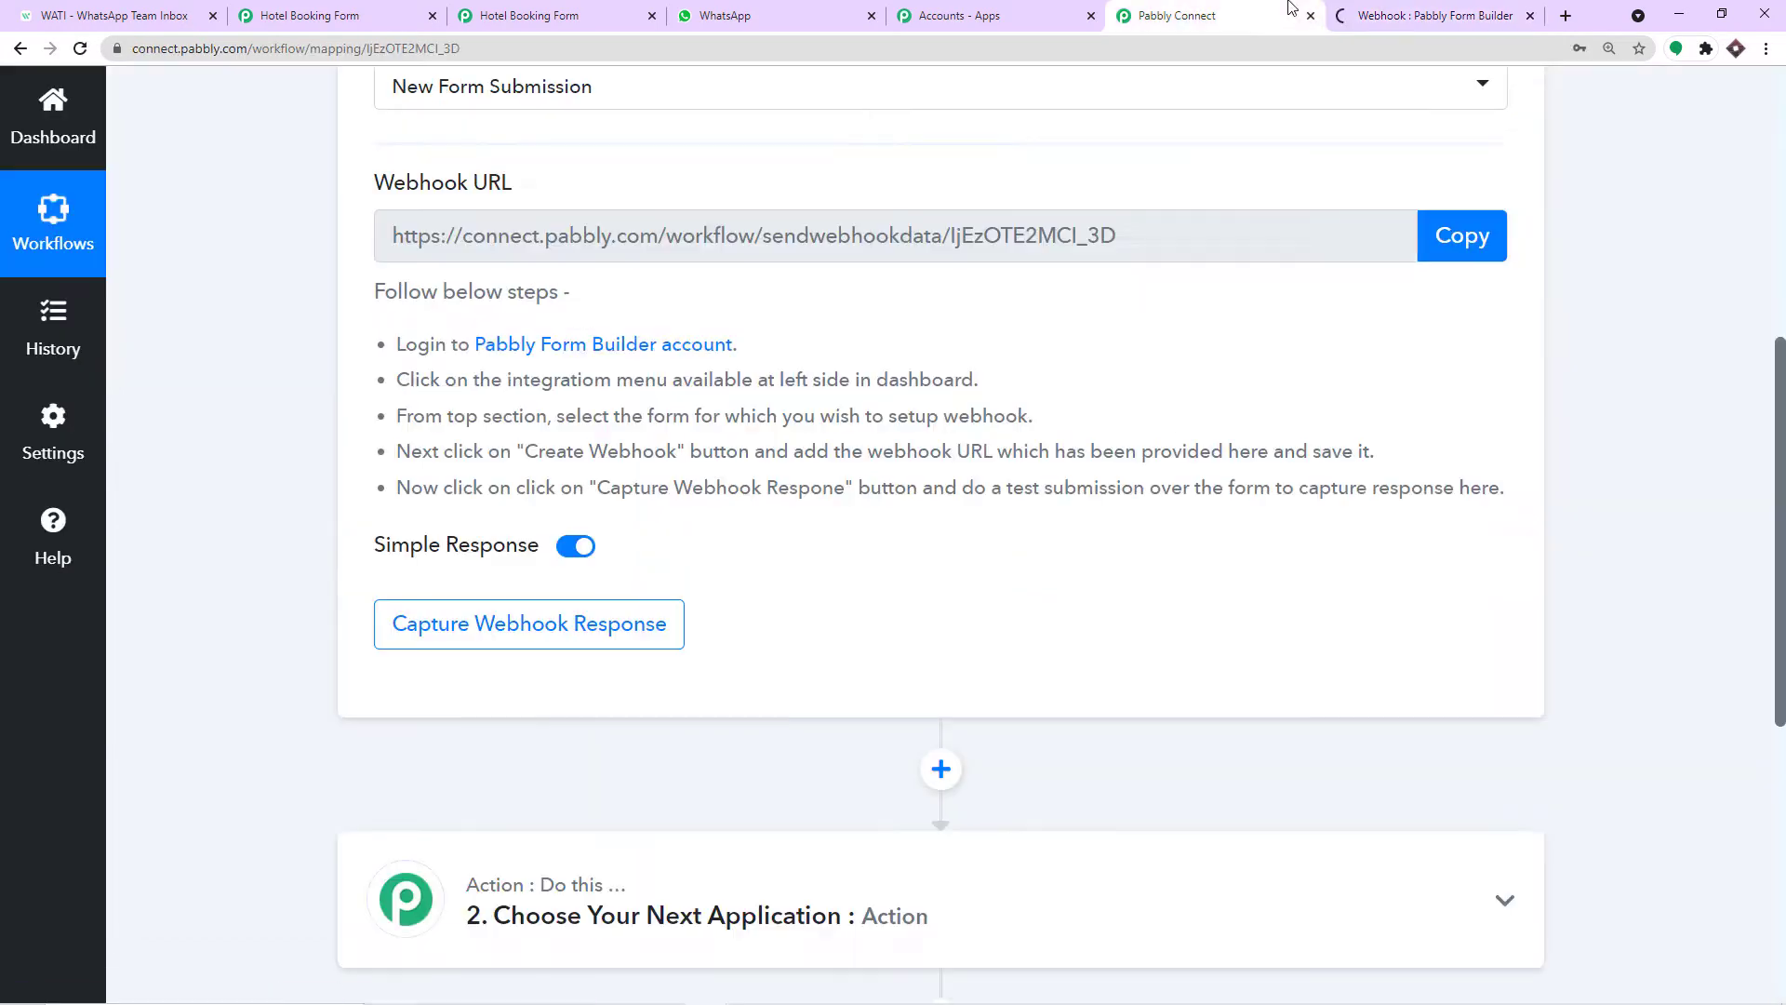
{"action": "left_click", "coordinate": [1344, 15]}
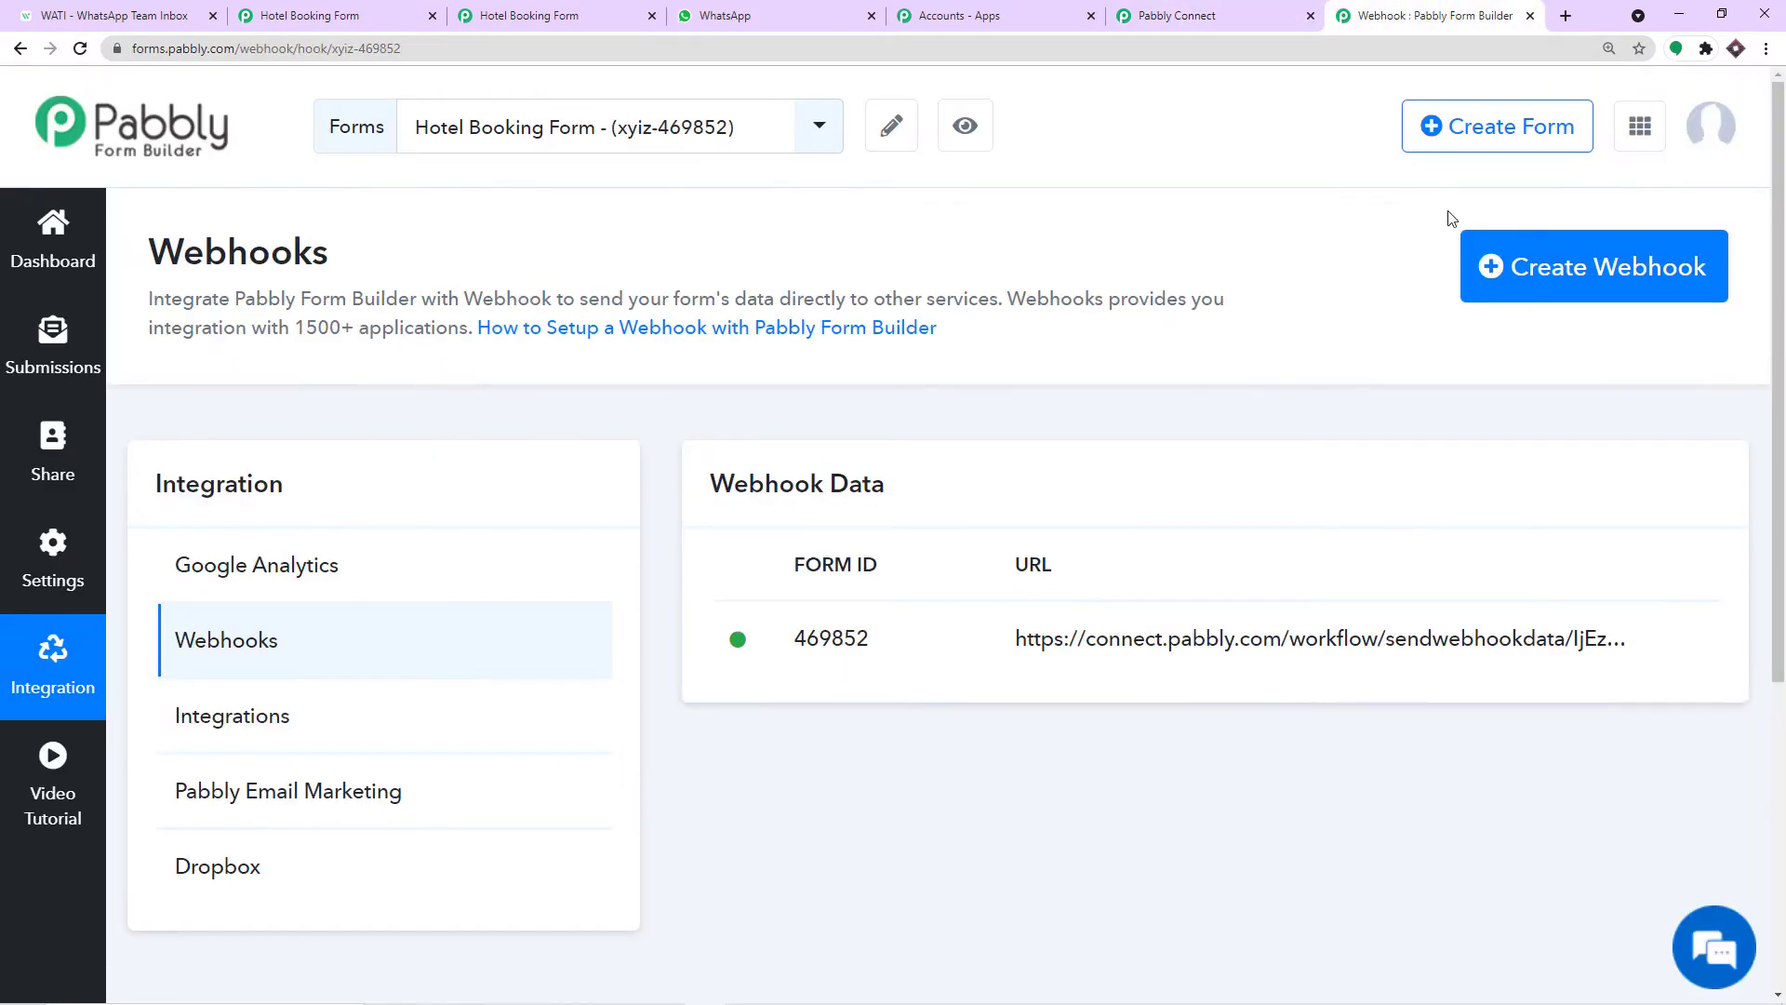
{"action": "left_click", "coordinate": [1540, 268]}
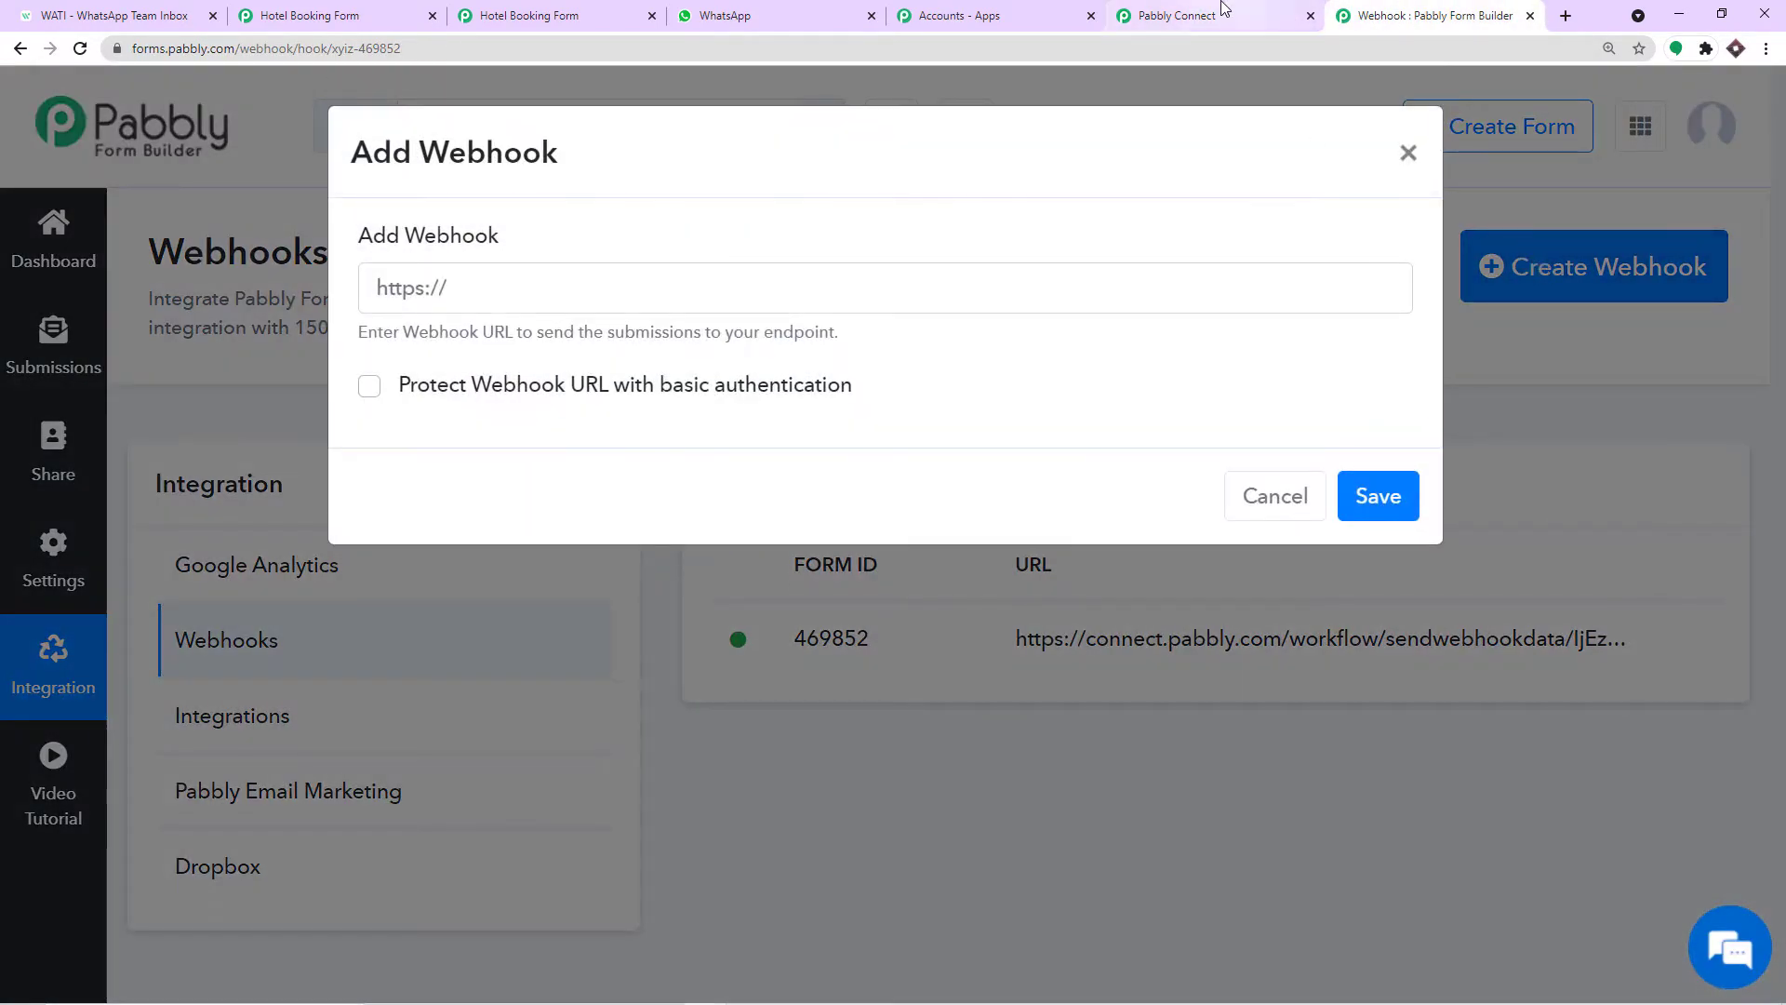
Copy the Connect workflow's webhook URL and paste it into the new webhook's URL field.
{"action": "left_click", "coordinate": [1219, 14]}
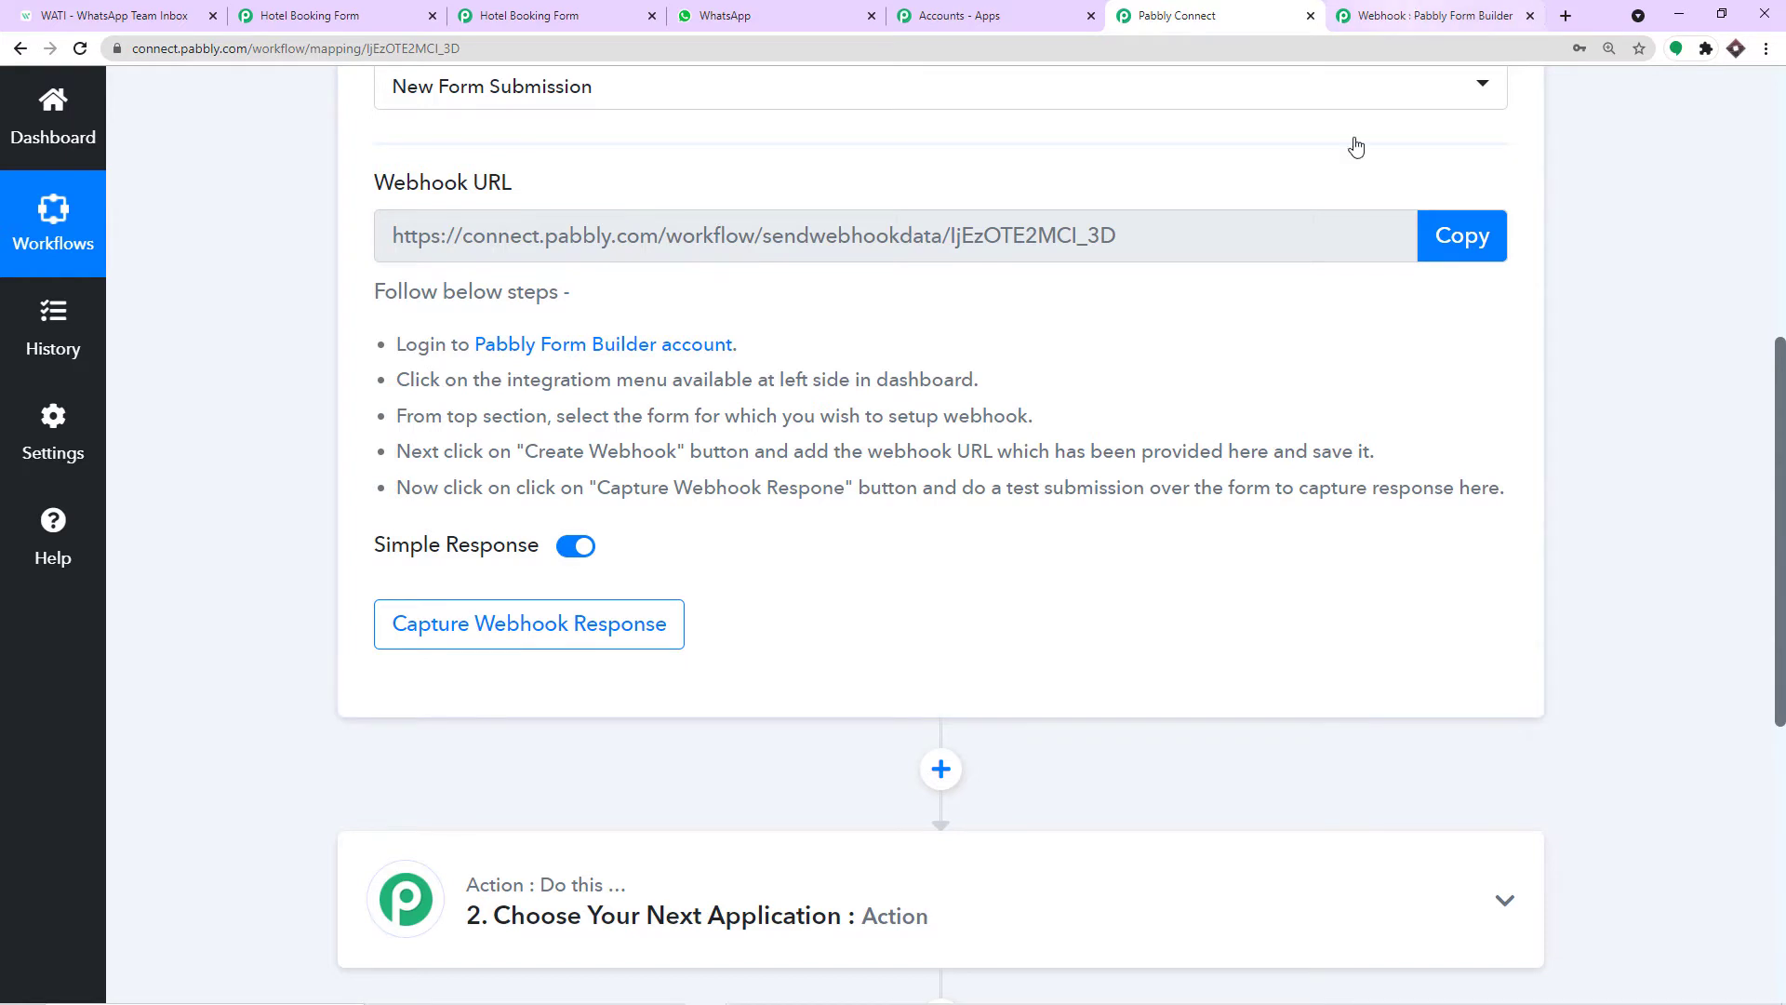
{"action": "scroll", "coordinate": [1339, 186], "scroll_direction": "up", "scroll_amount": 2}
{"action": "left_click", "coordinate": [1421, 423]}
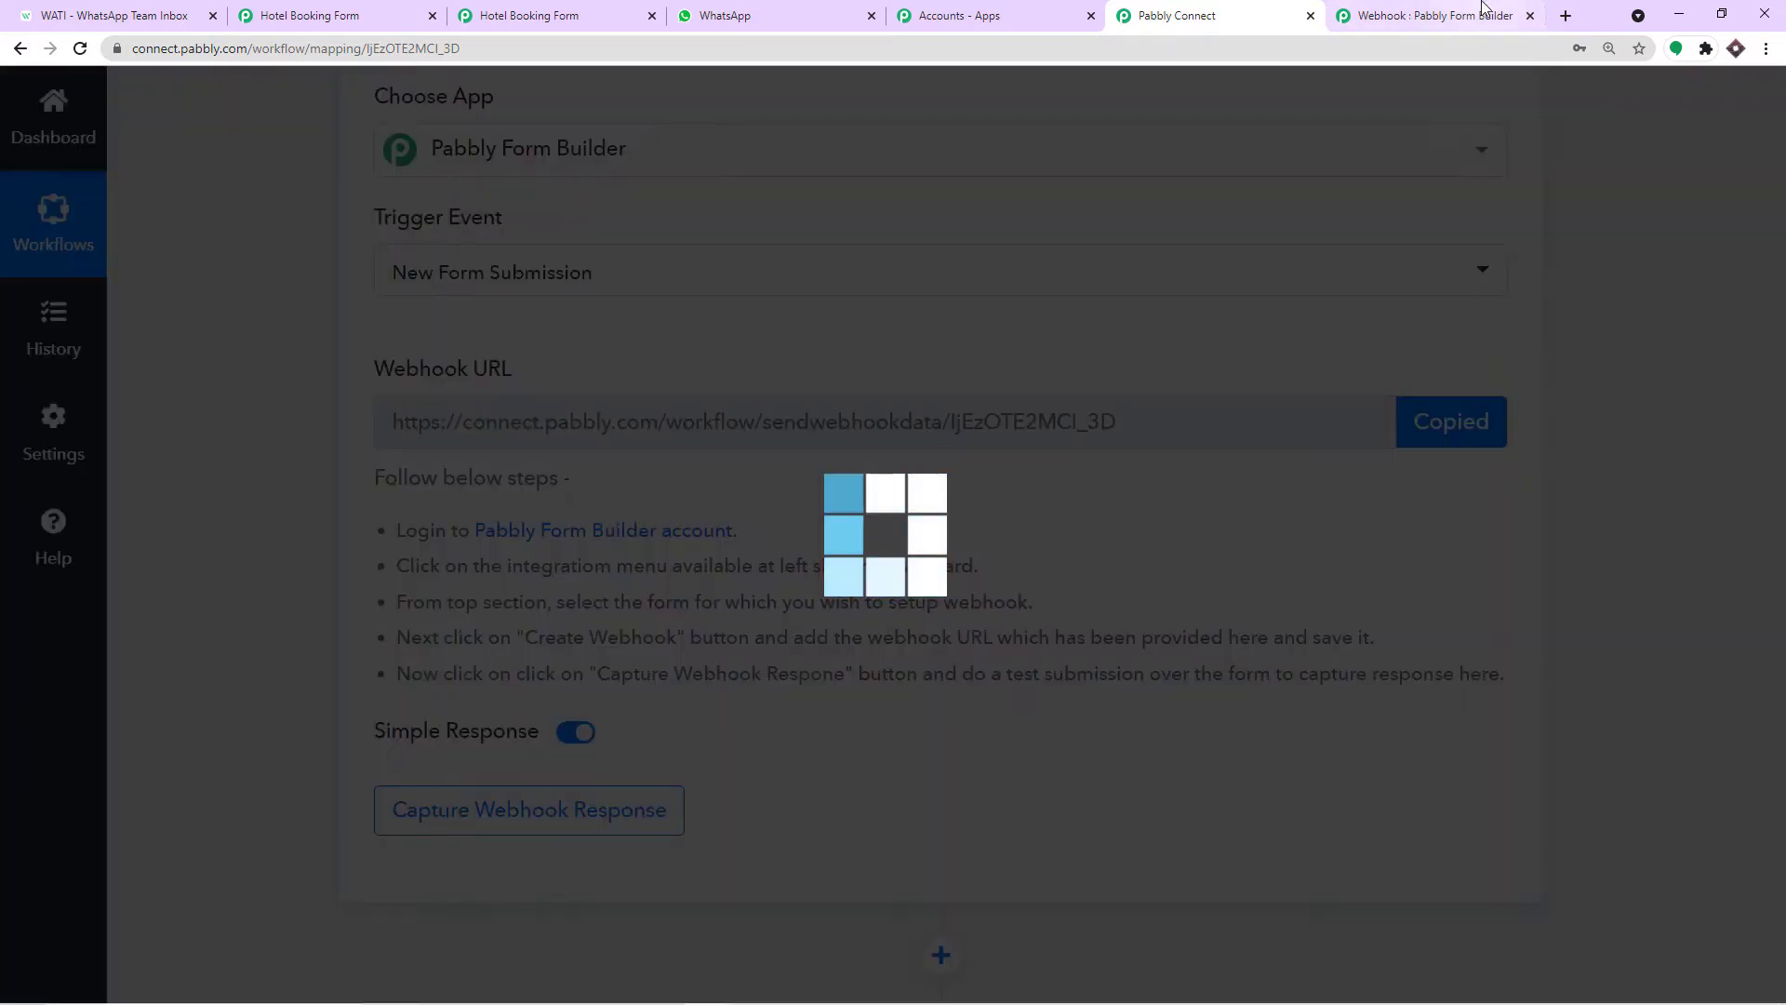
{"action": "left_click", "coordinate": [1482, 10]}
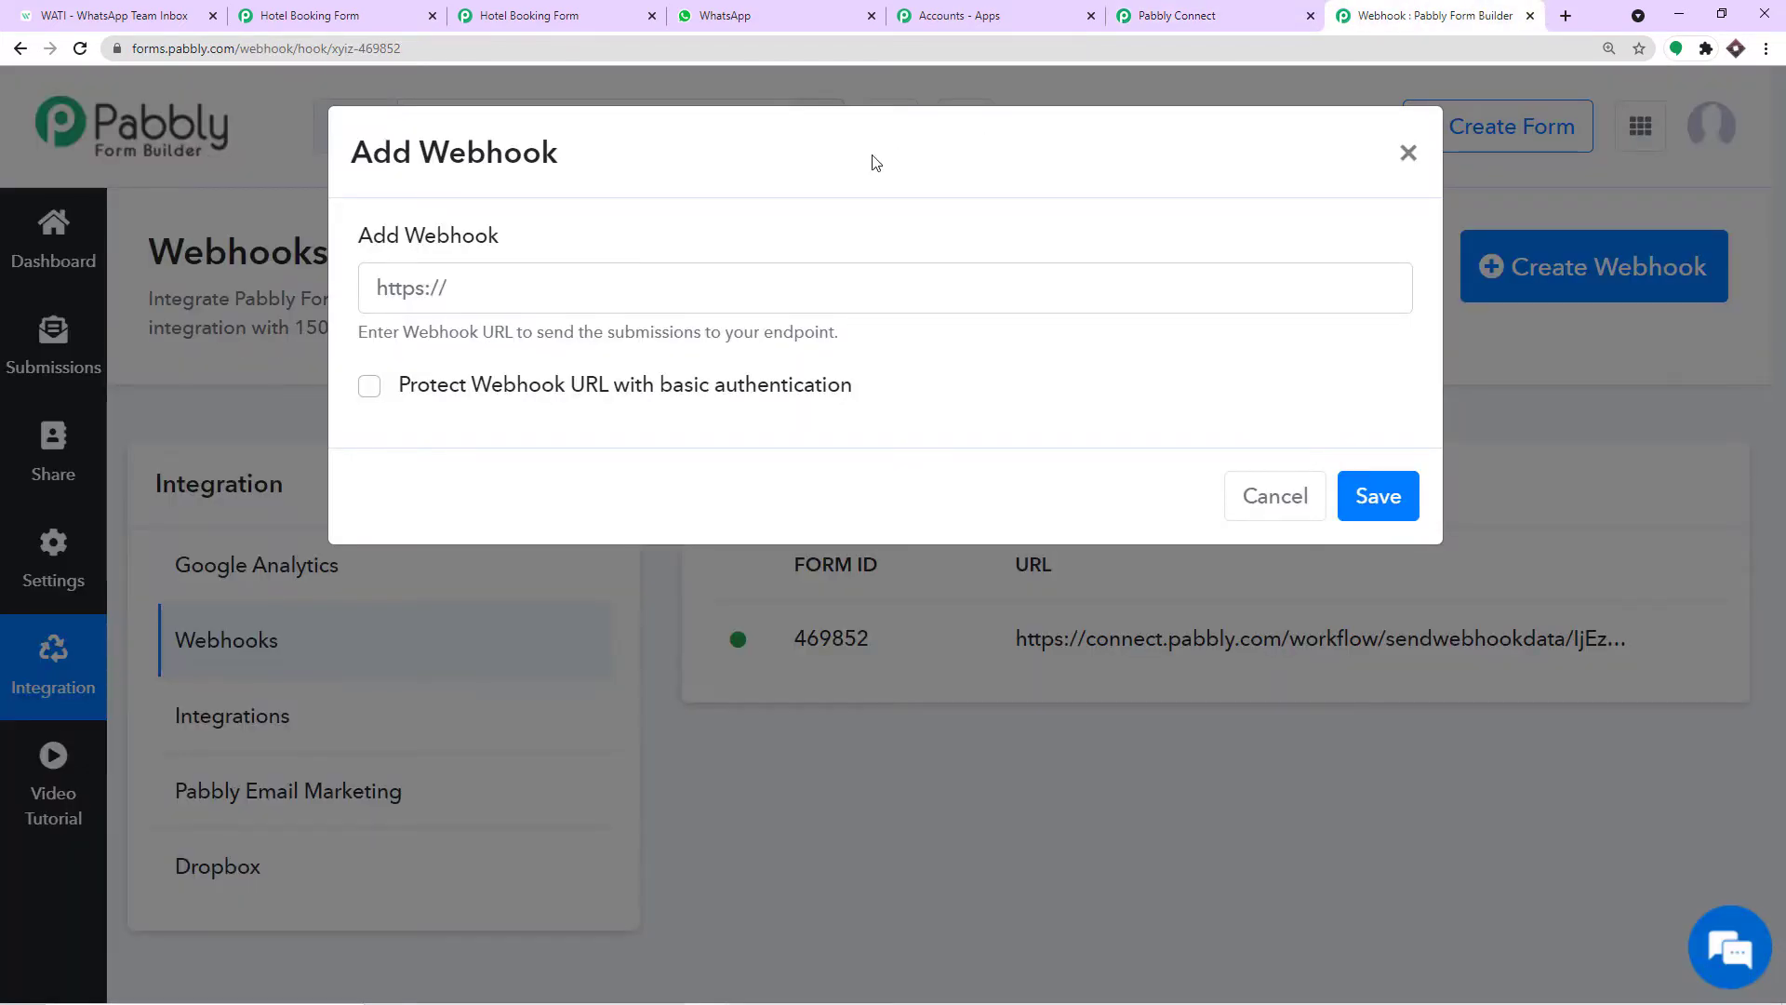
{"action": "left_click", "coordinate": [691, 276]}
{"action": "right_click", "coordinate": [693, 277]}
{"action": "left_click", "coordinate": [768, 432]}
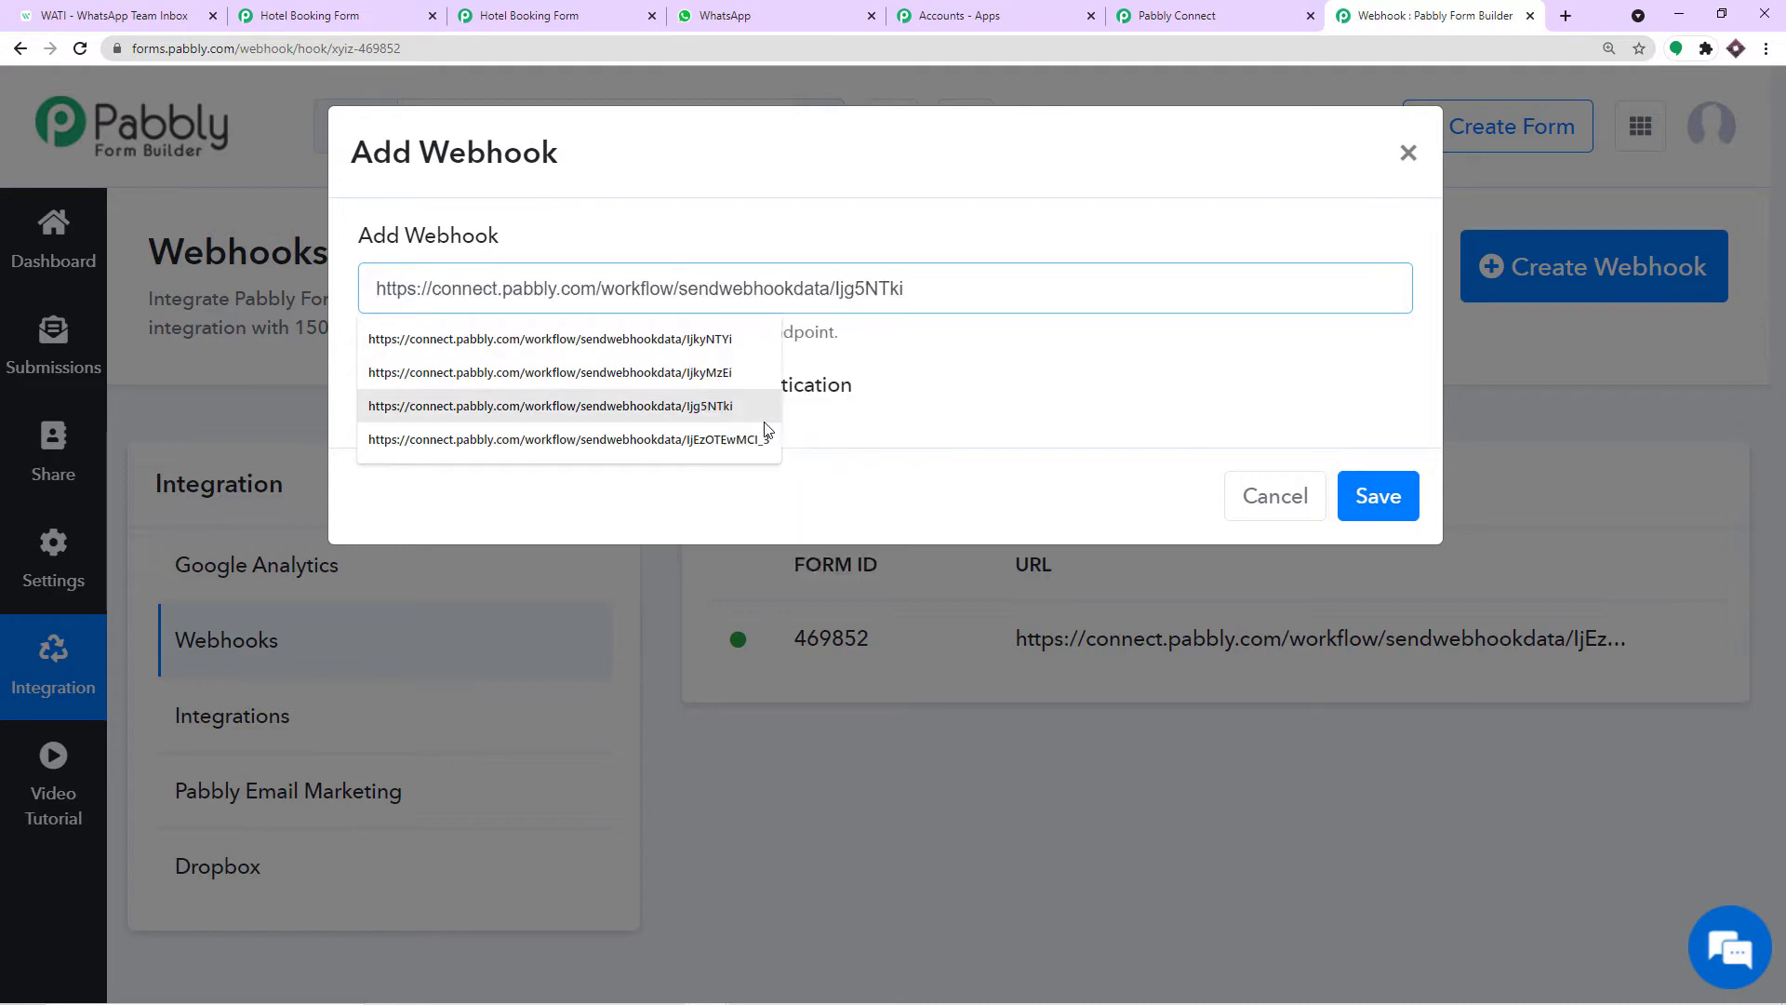
{"action": "left_click", "coordinate": [992, 427]}
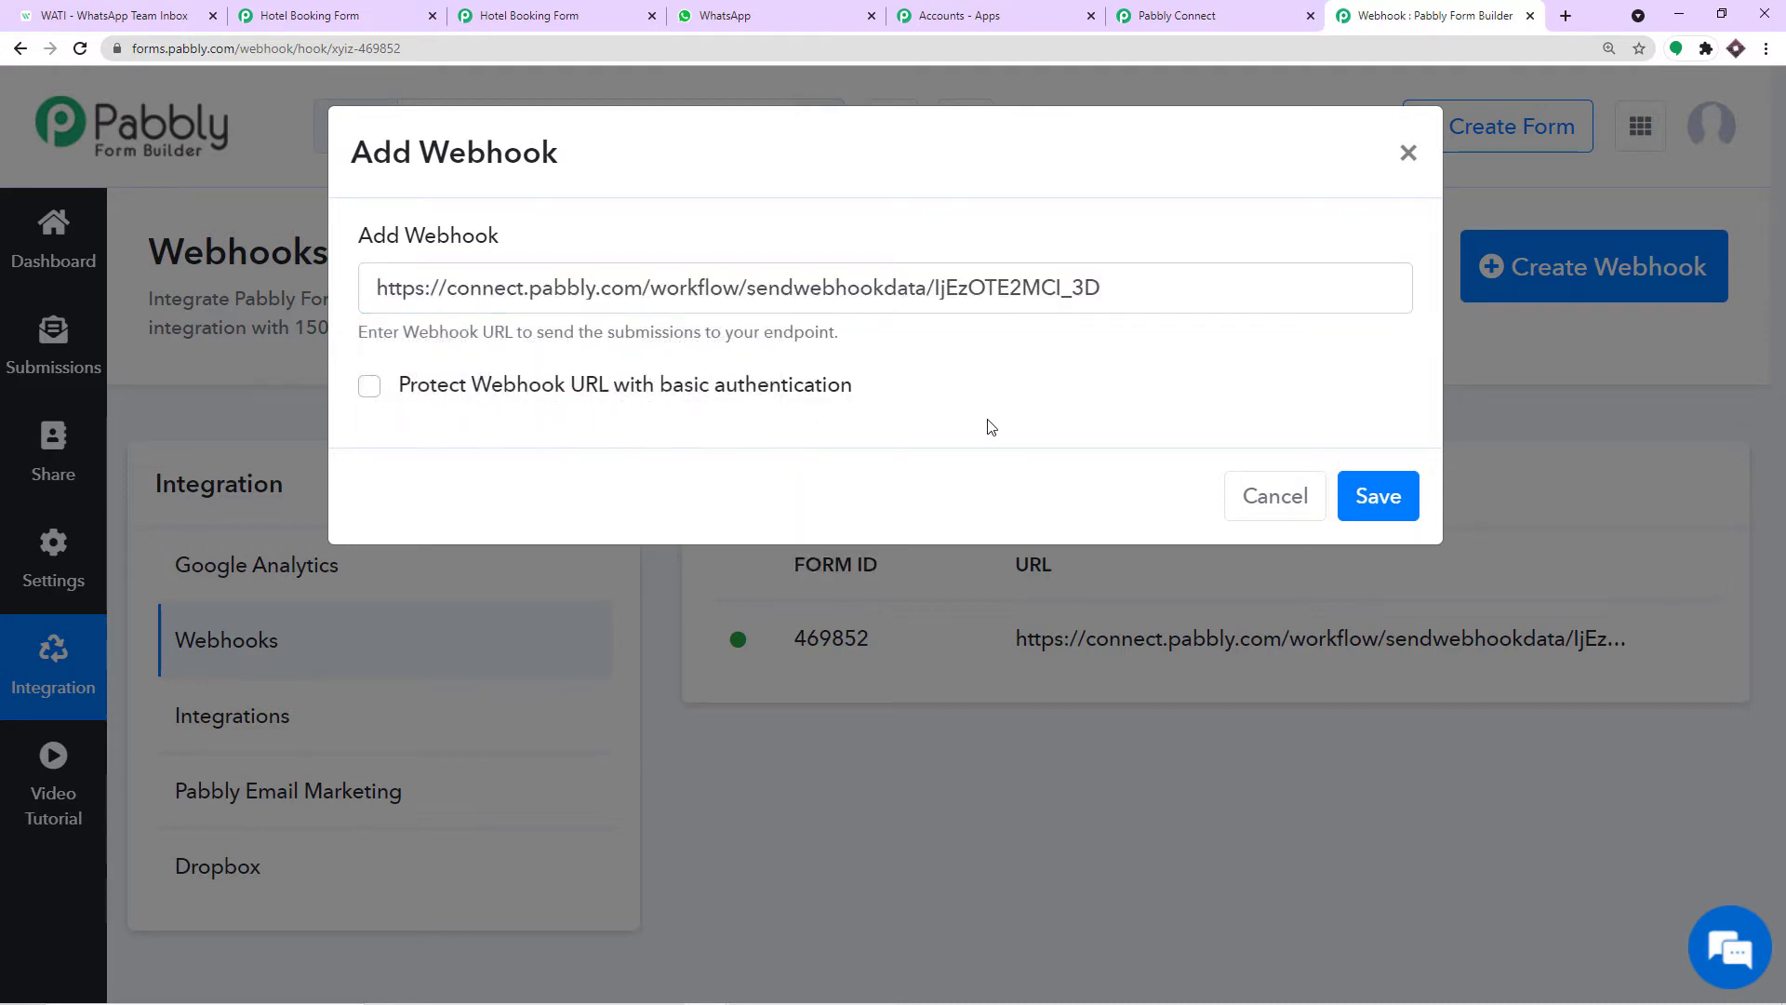
Check the URL against the Connect workflow and save the webhook.
{"action": "left_click", "coordinate": [1178, 16]}
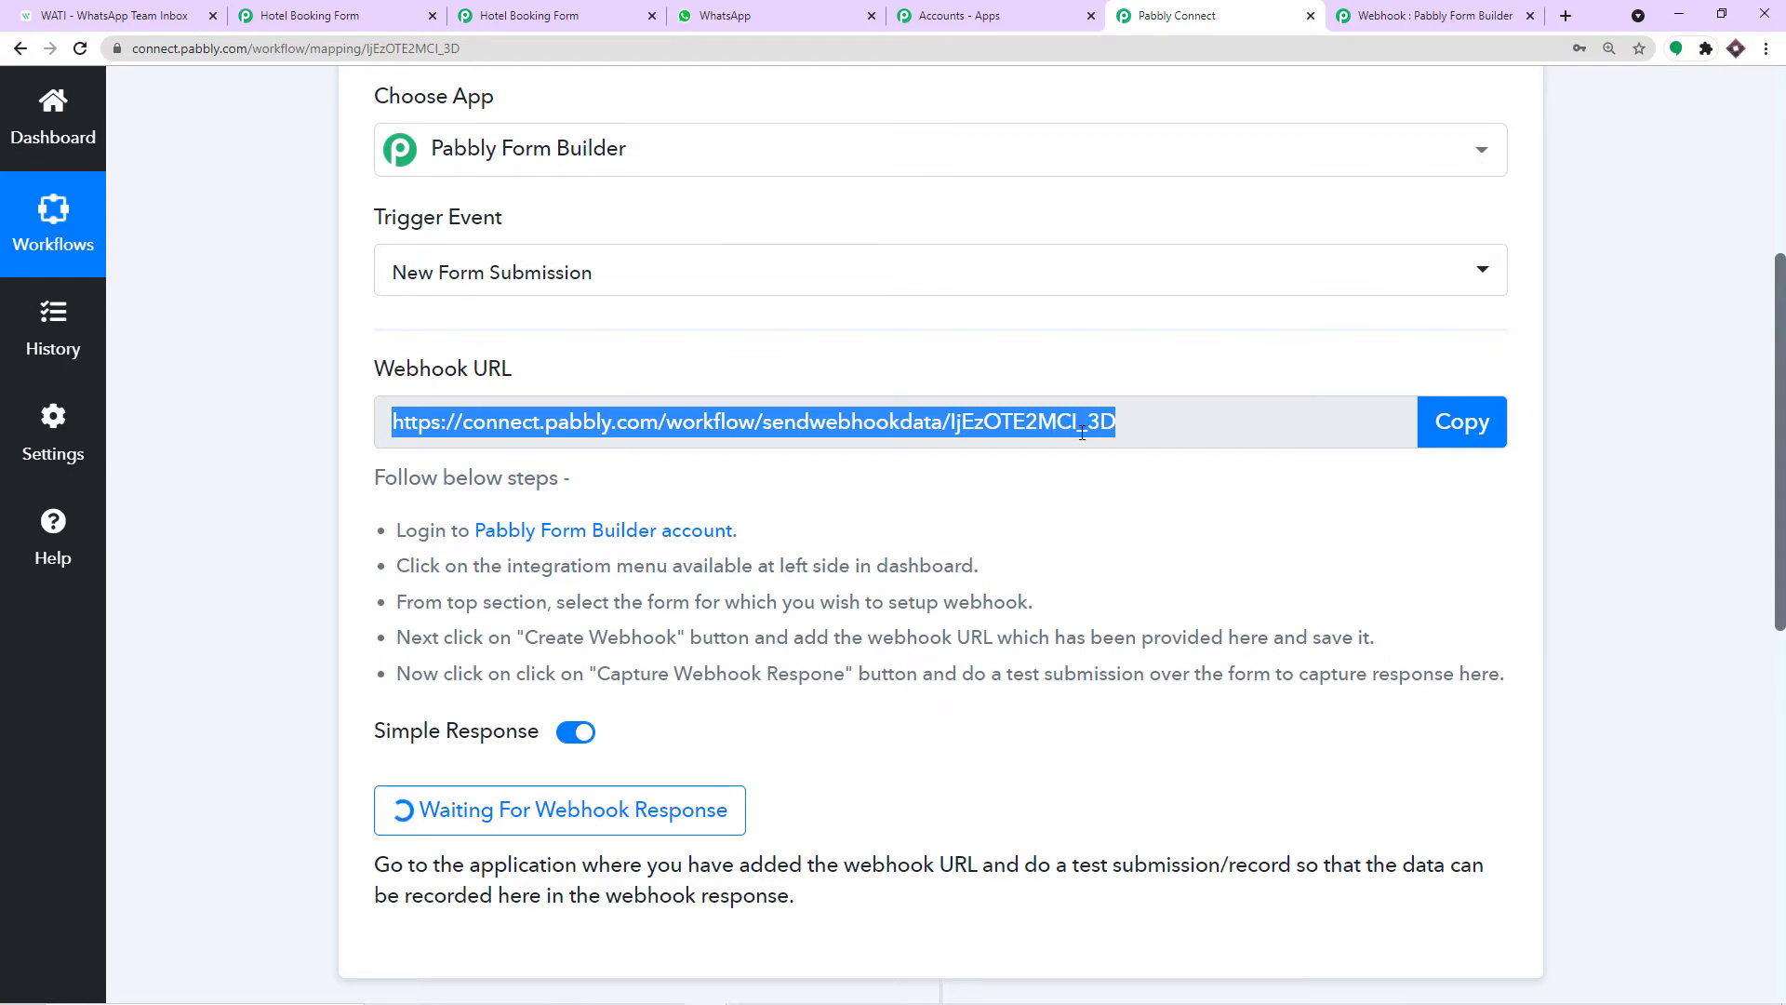
{"action": "left_click", "coordinate": [1379, 13]}
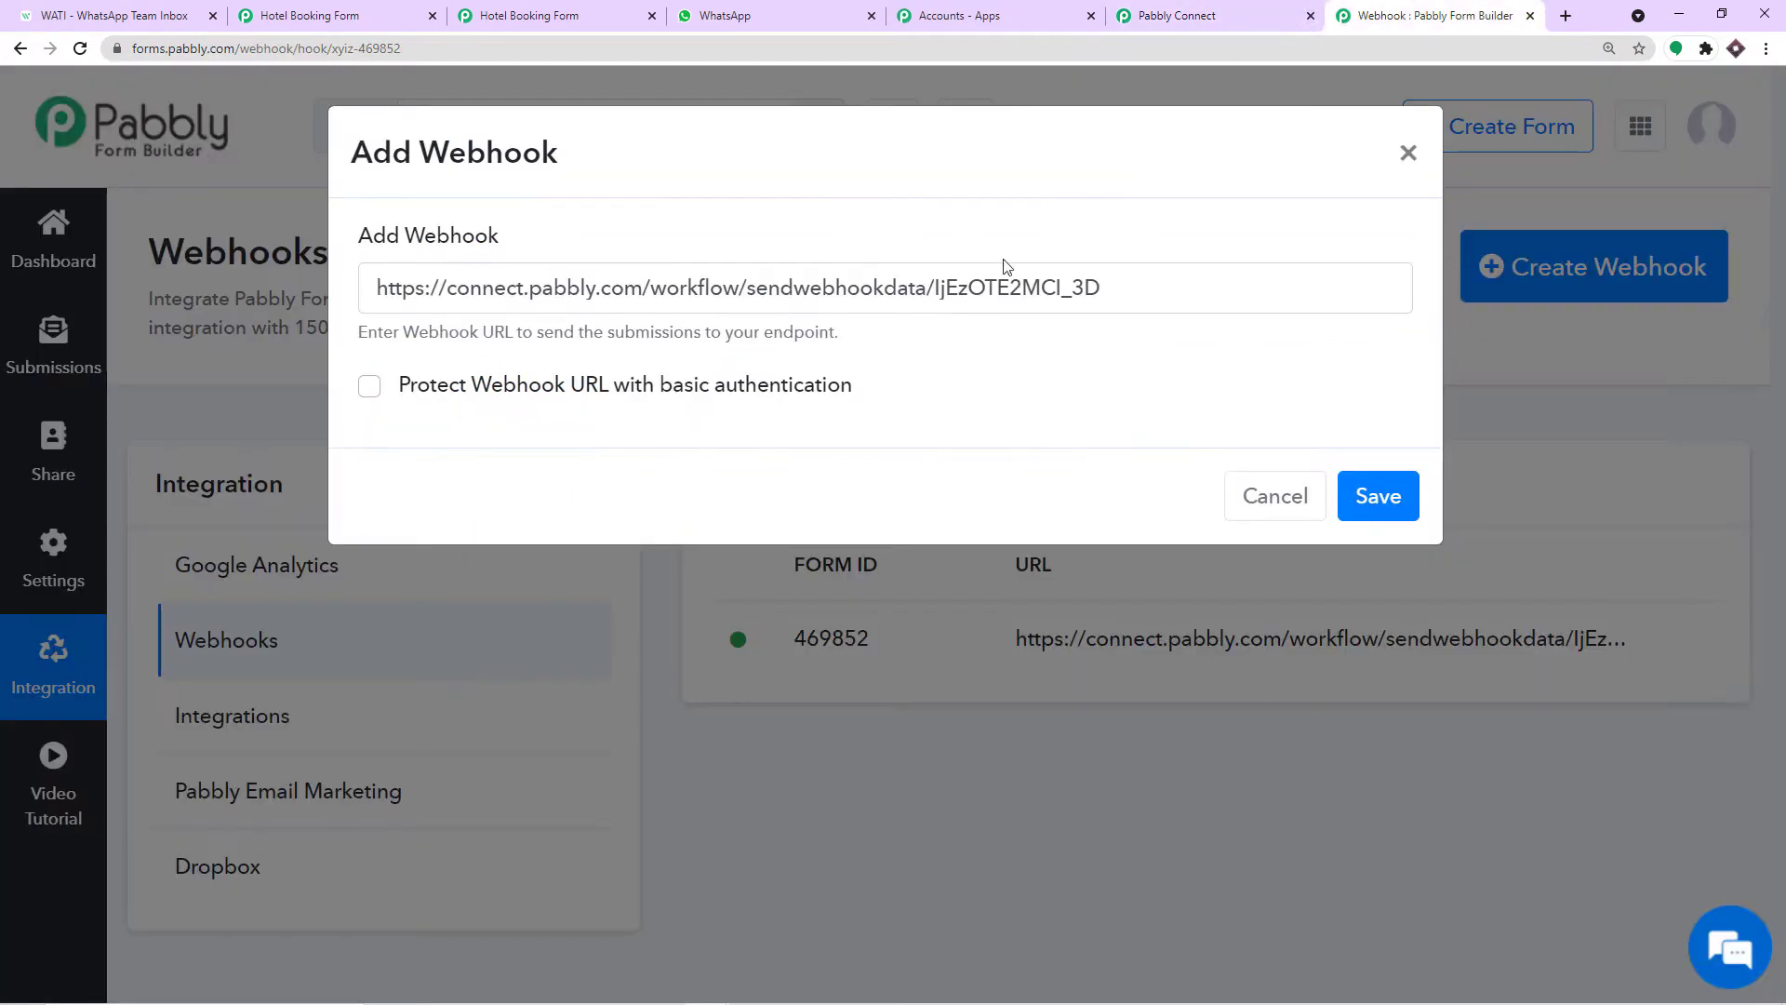
{"action": "left_click", "coordinate": [1379, 496]}
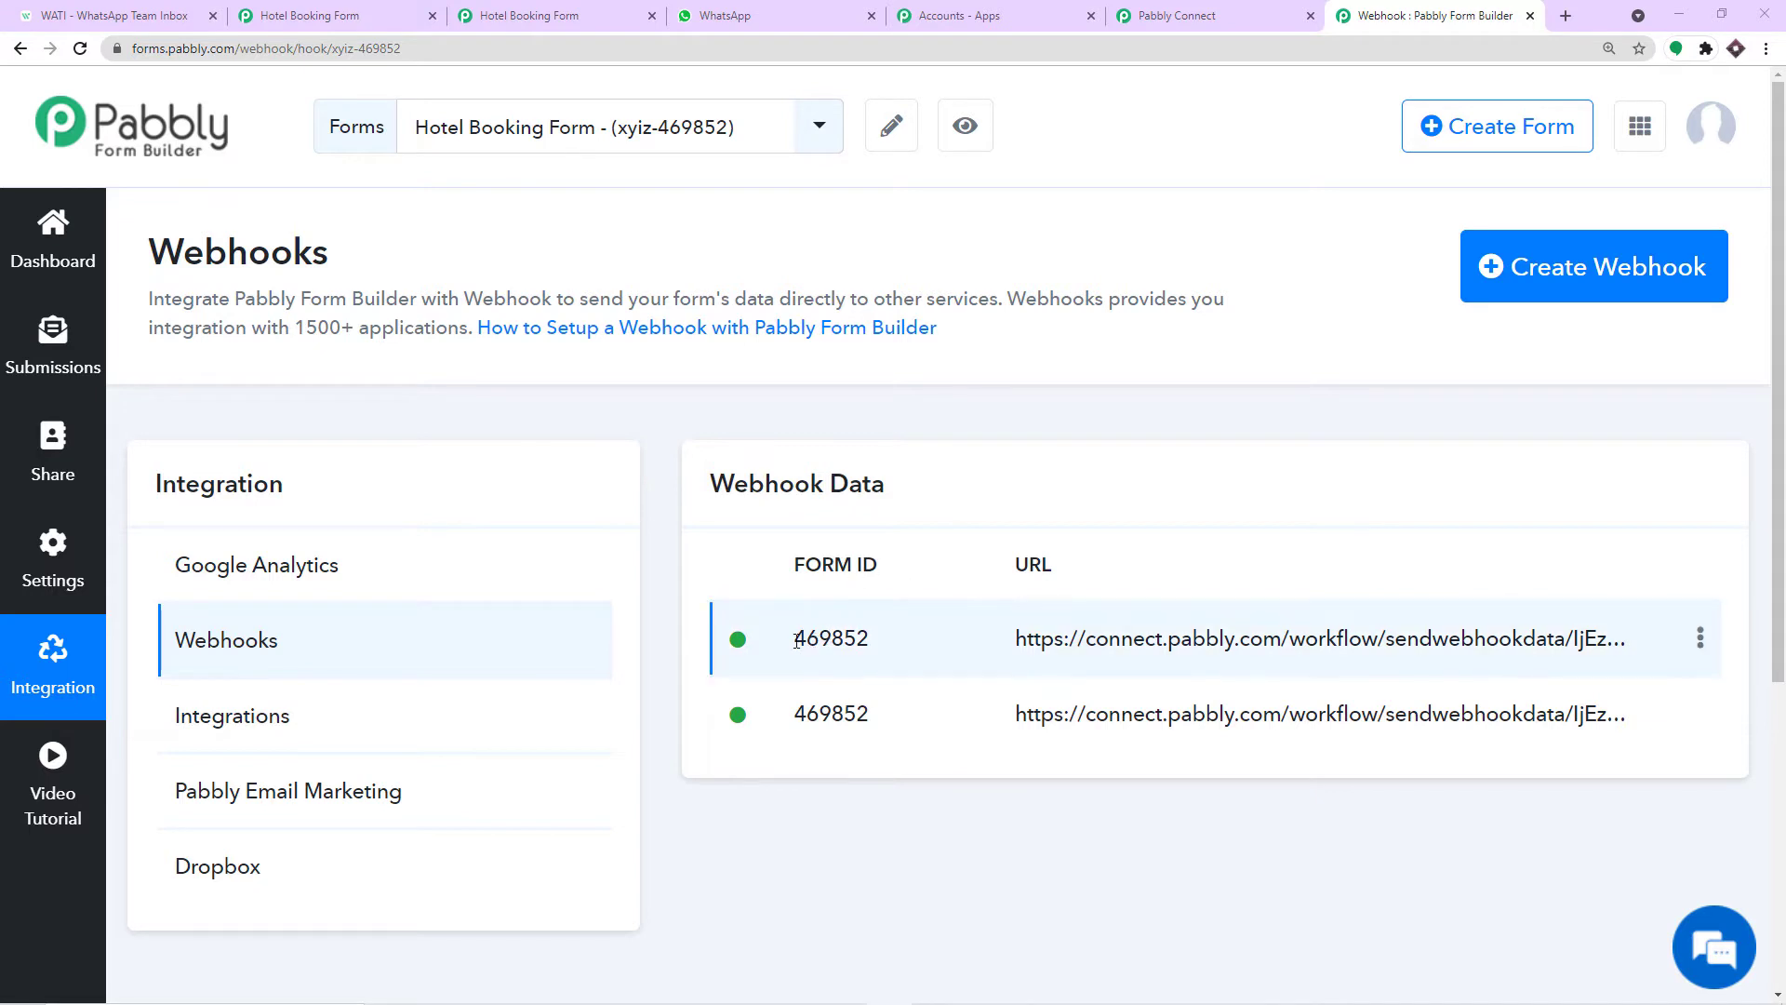
Delete the first of the two duplicate Hotel Booking Form webhooks.
{"action": "left_click_drag", "start_coordinate": [797, 641], "coordinate": [791, 716]}
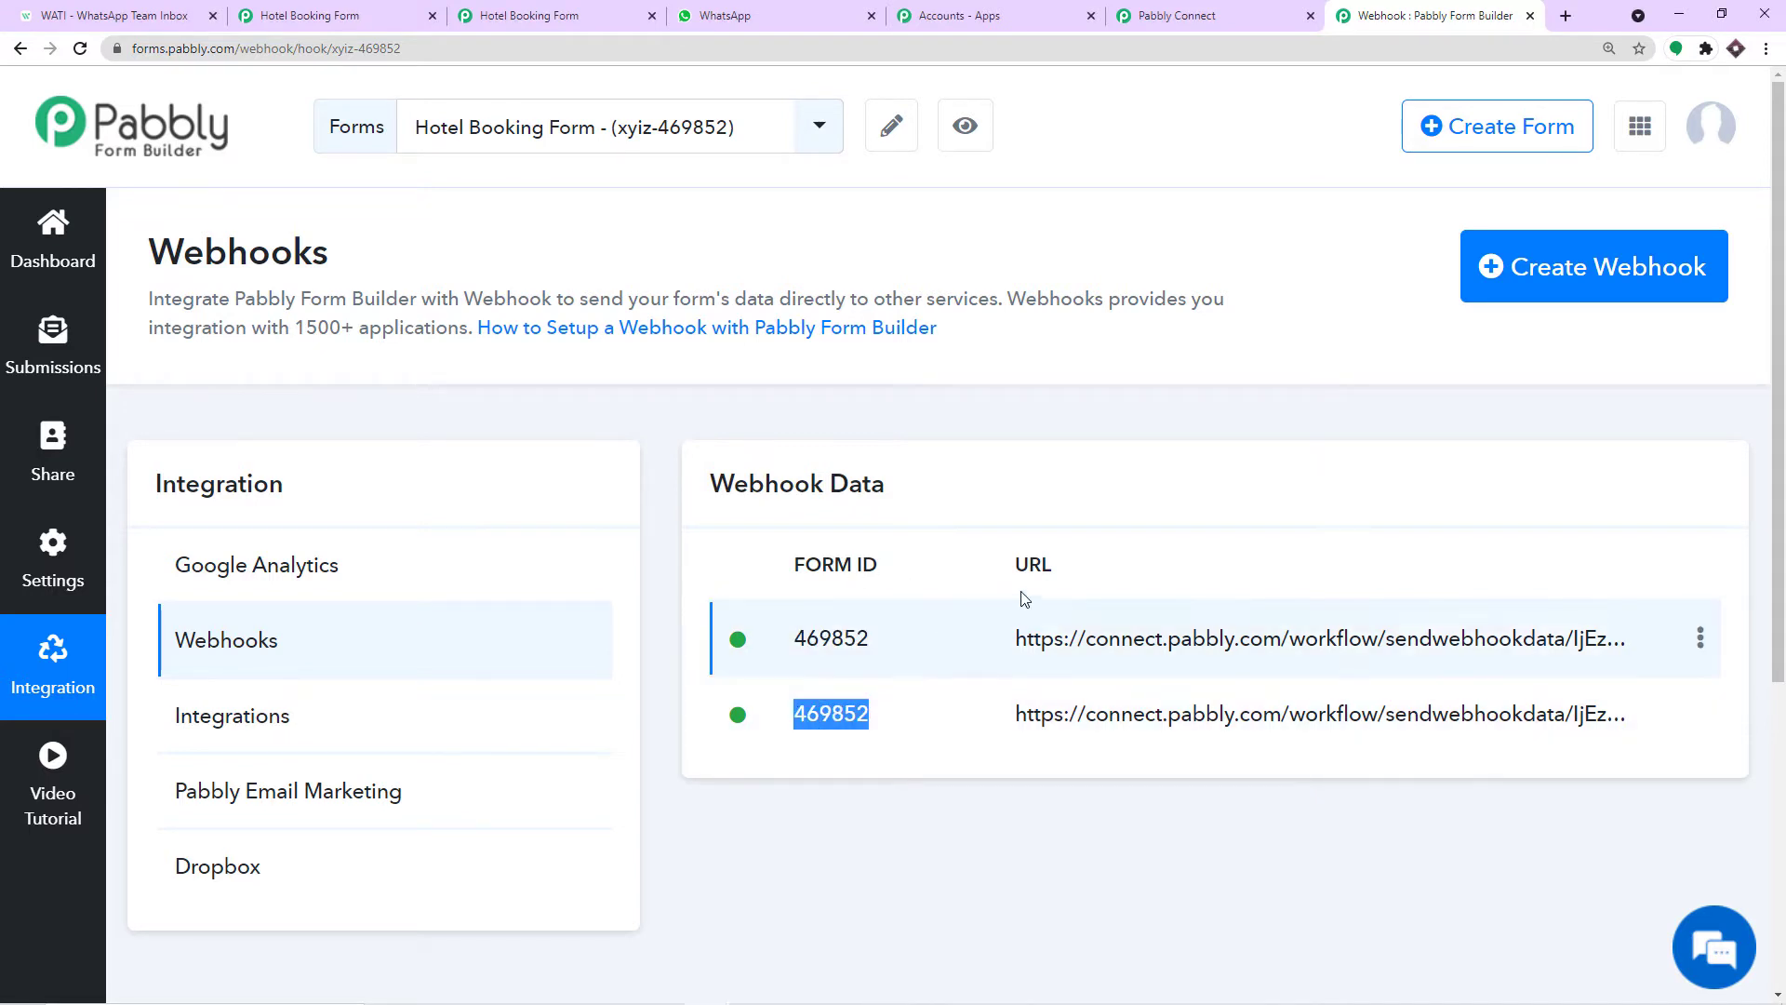
{"action": "left_click", "coordinate": [1168, 502]}
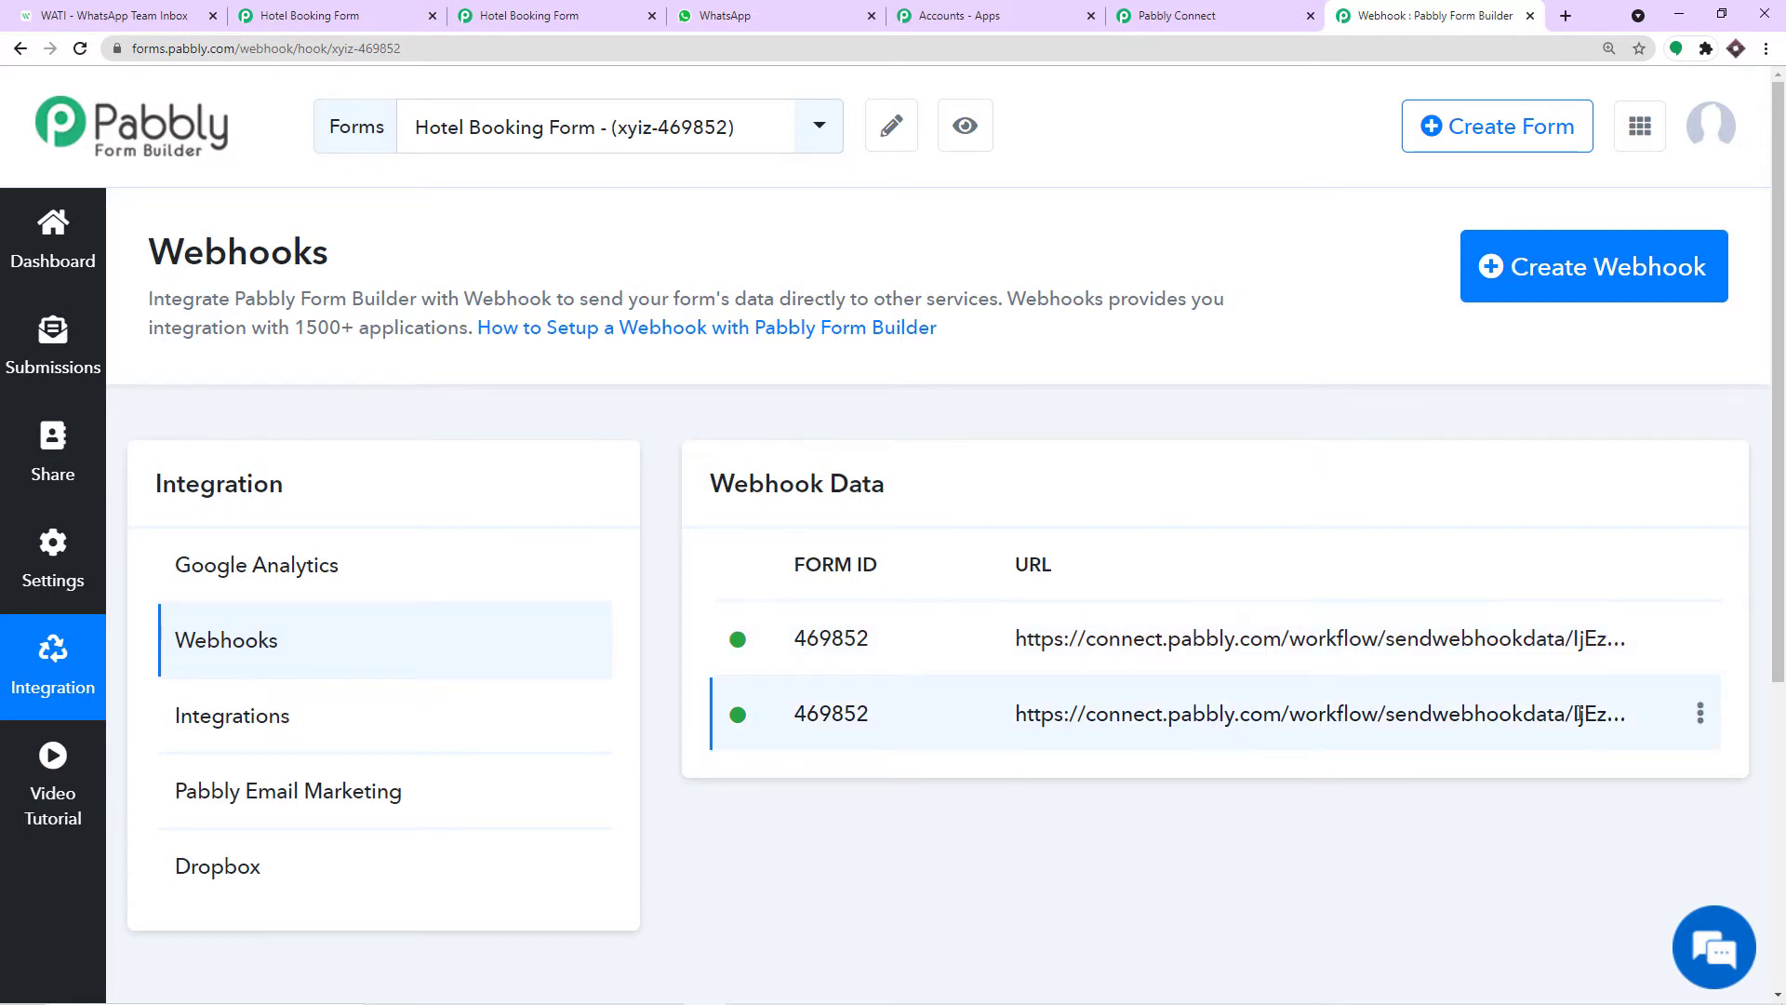
{"action": "left_click", "coordinate": [1701, 638]}
{"action": "left_click", "coordinate": [1608, 724]}
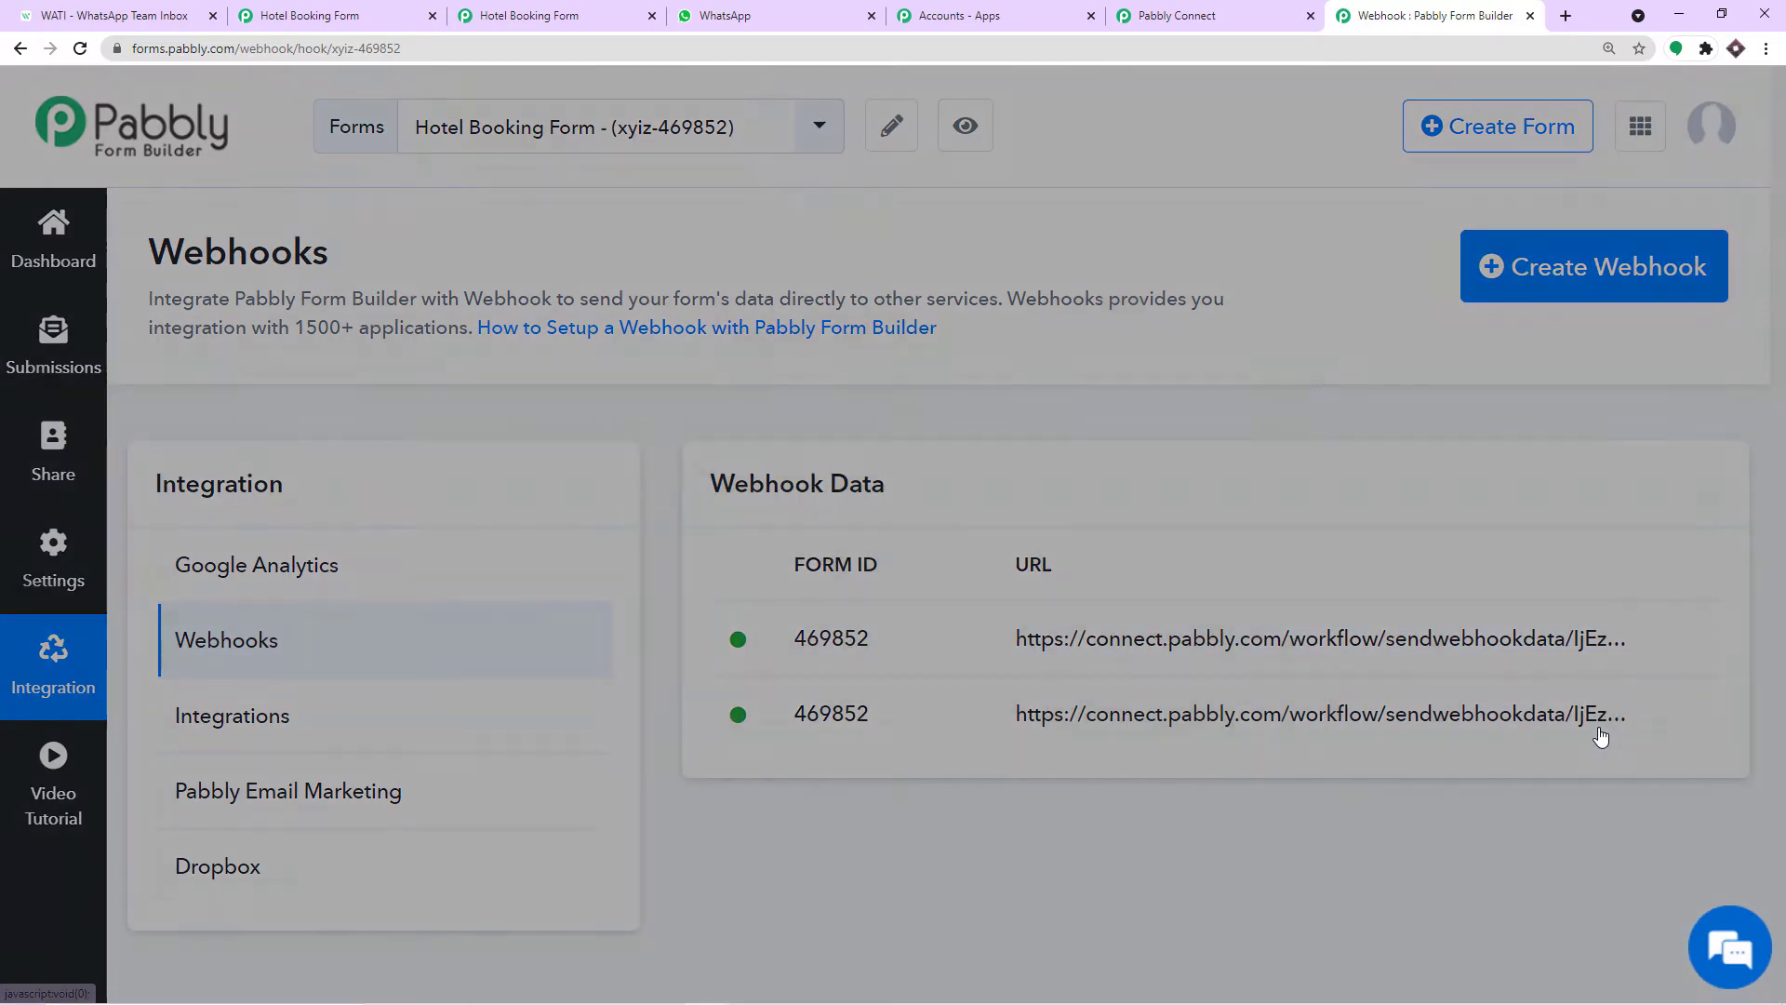
{"action": "left_click", "coordinate": [1176, 693]}
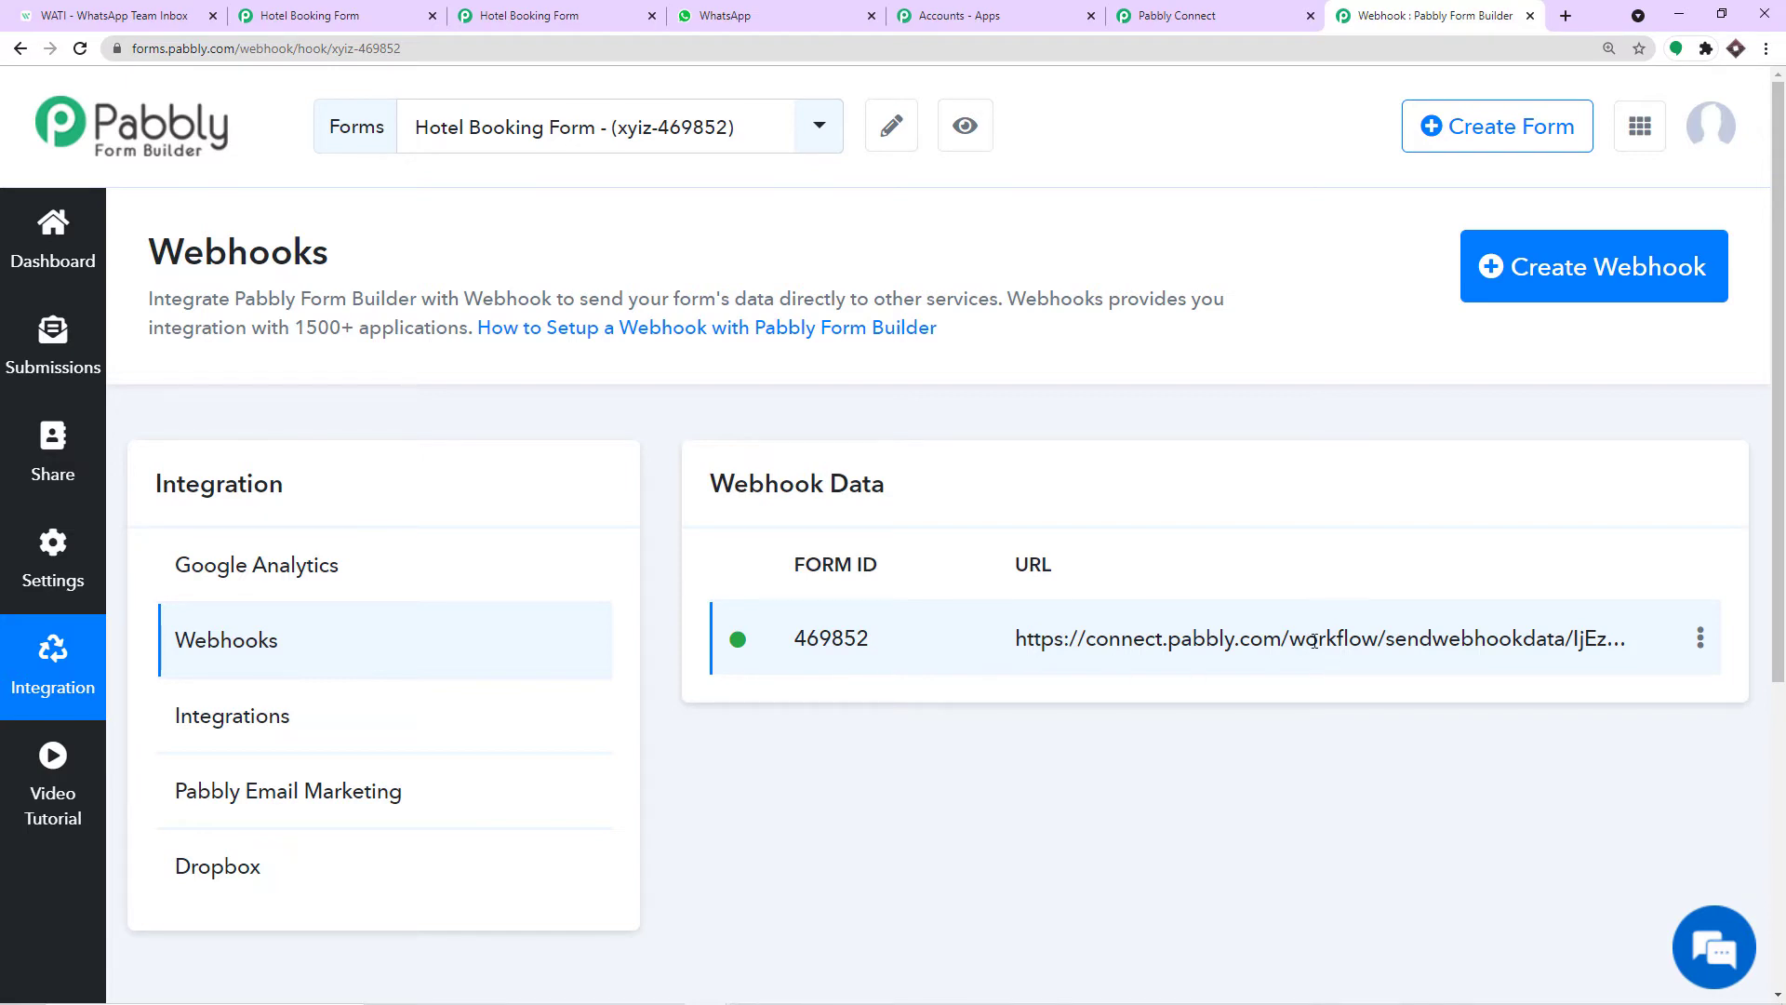
Return to the Connect workflow and review the received response section.
{"action": "left_click", "coordinate": [1207, 14]}
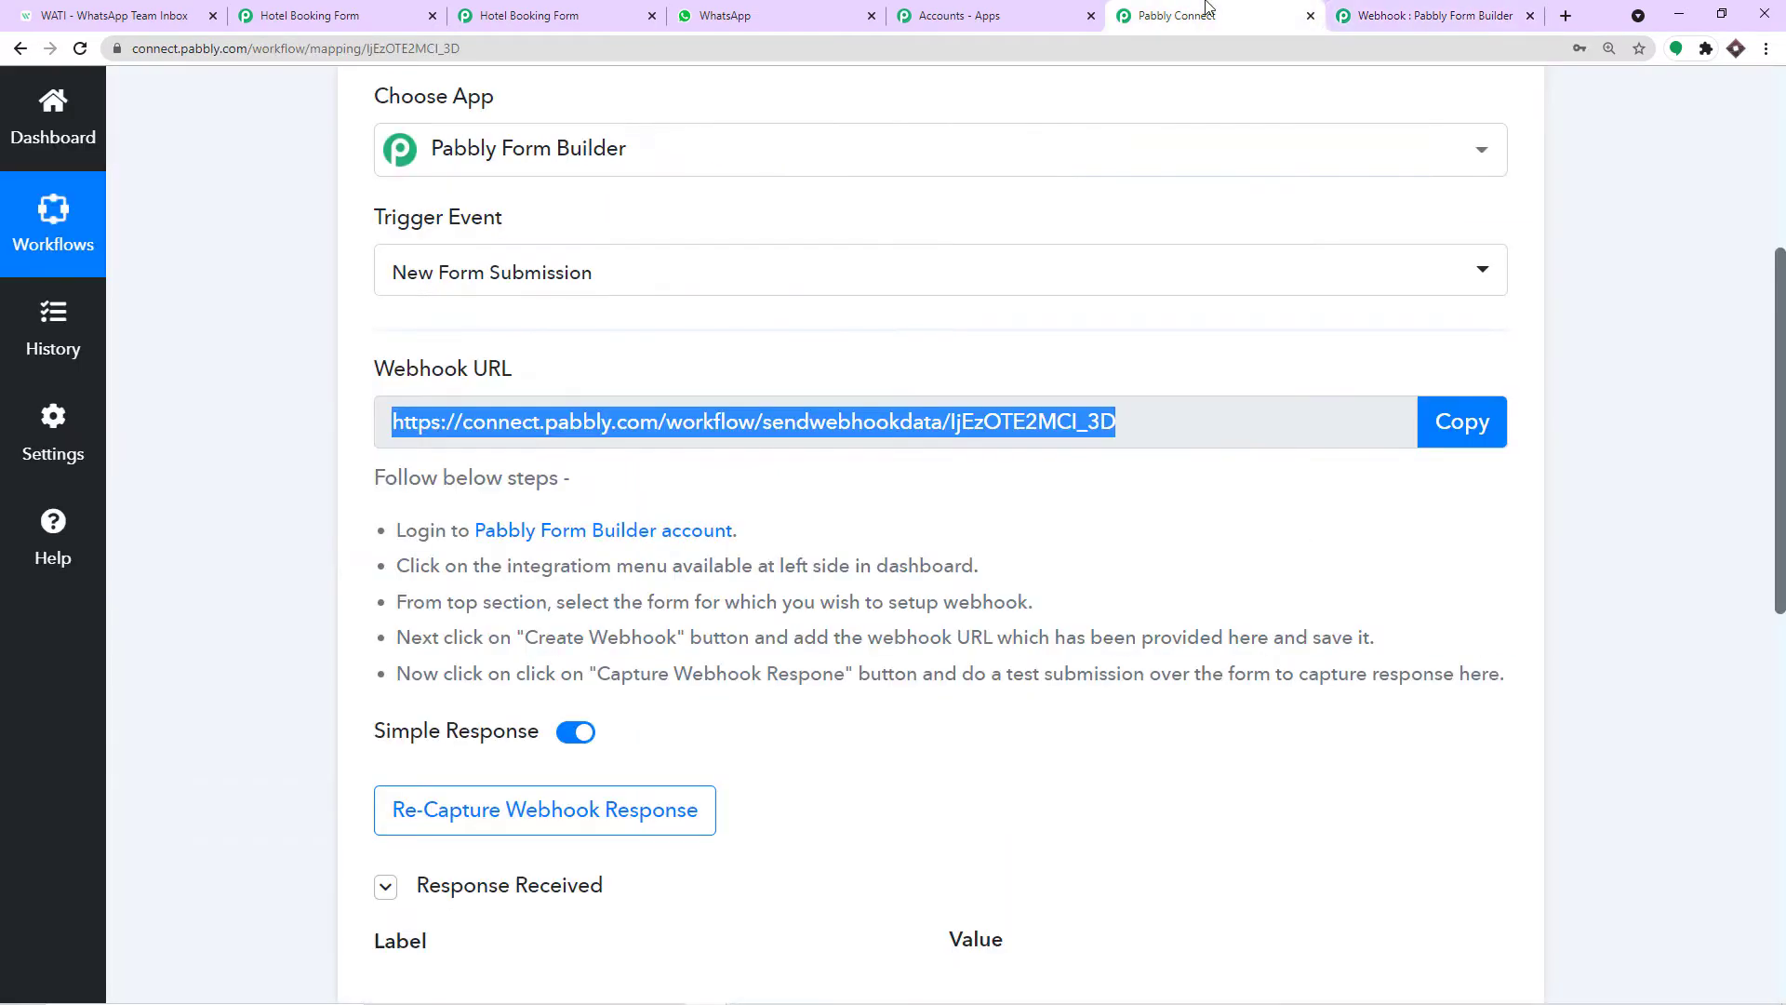
{"action": "scroll", "coordinate": [930, 503], "scroll_direction": "down", "scroll_amount": 4}
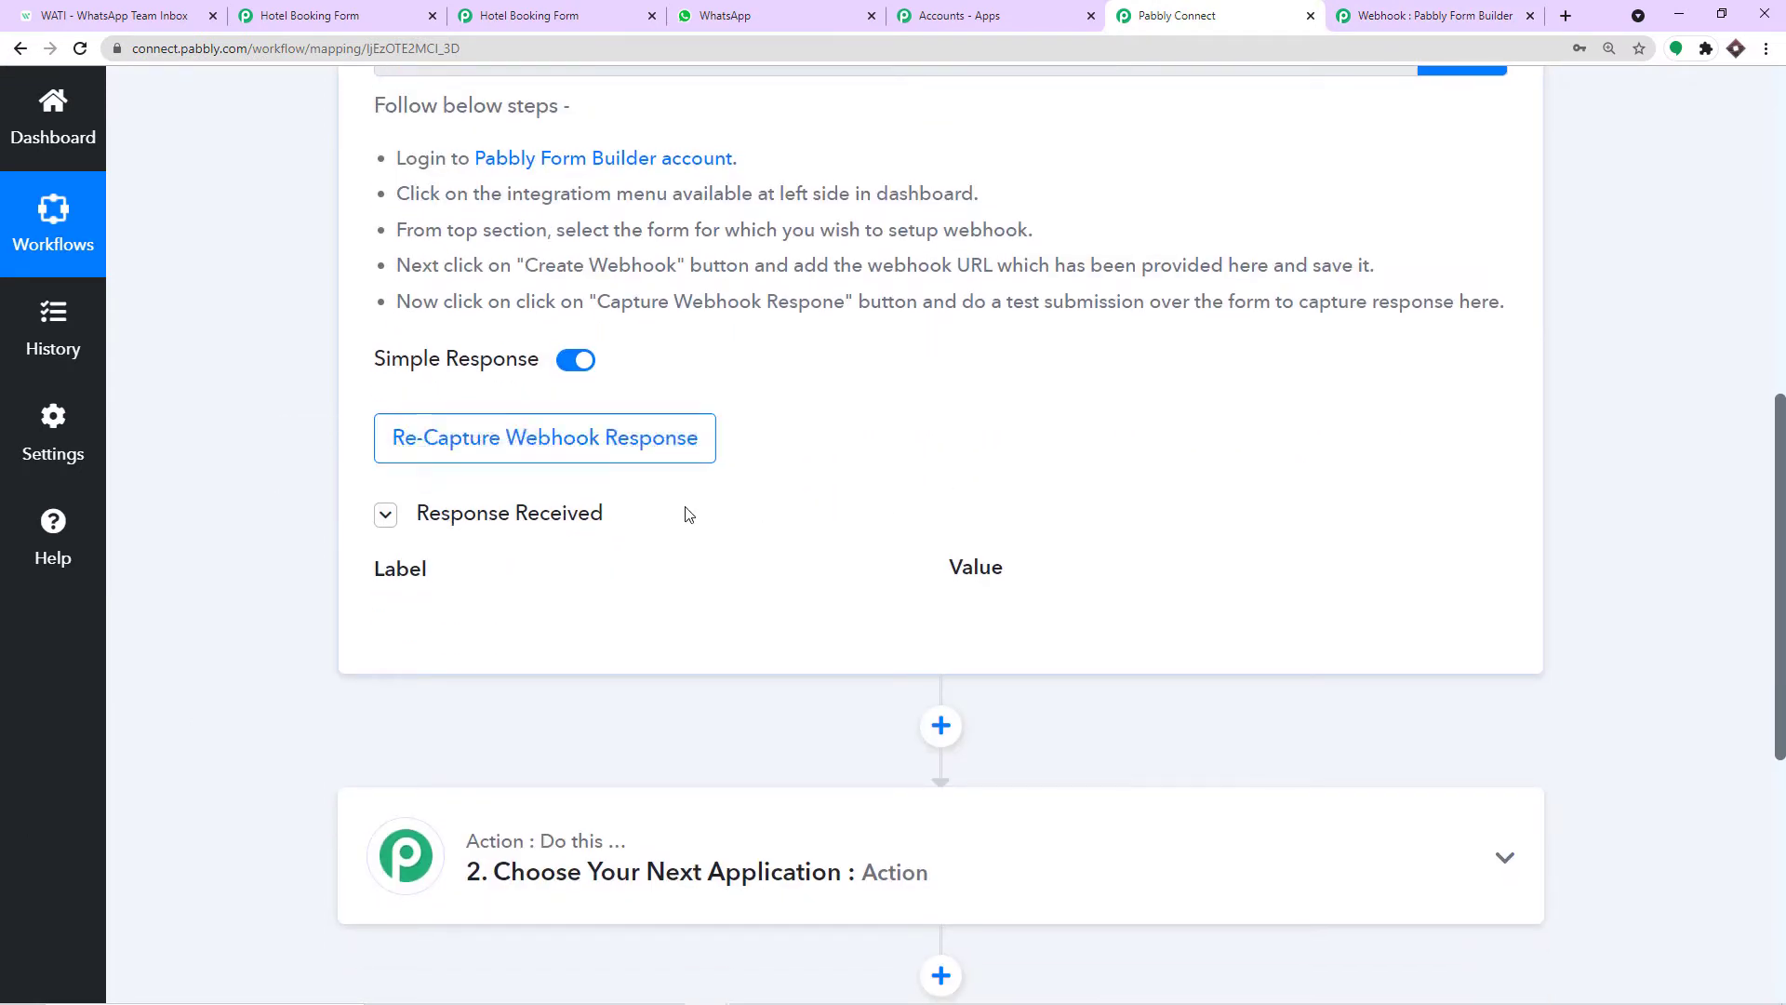
{"action": "left_click", "coordinate": [547, 514]}
{"action": "left_click", "coordinate": [547, 514]}
Make Connect re-capture the webhook response and bring up the Hotel Booking Form tab.
{"action": "left_click", "coordinate": [615, 460]}
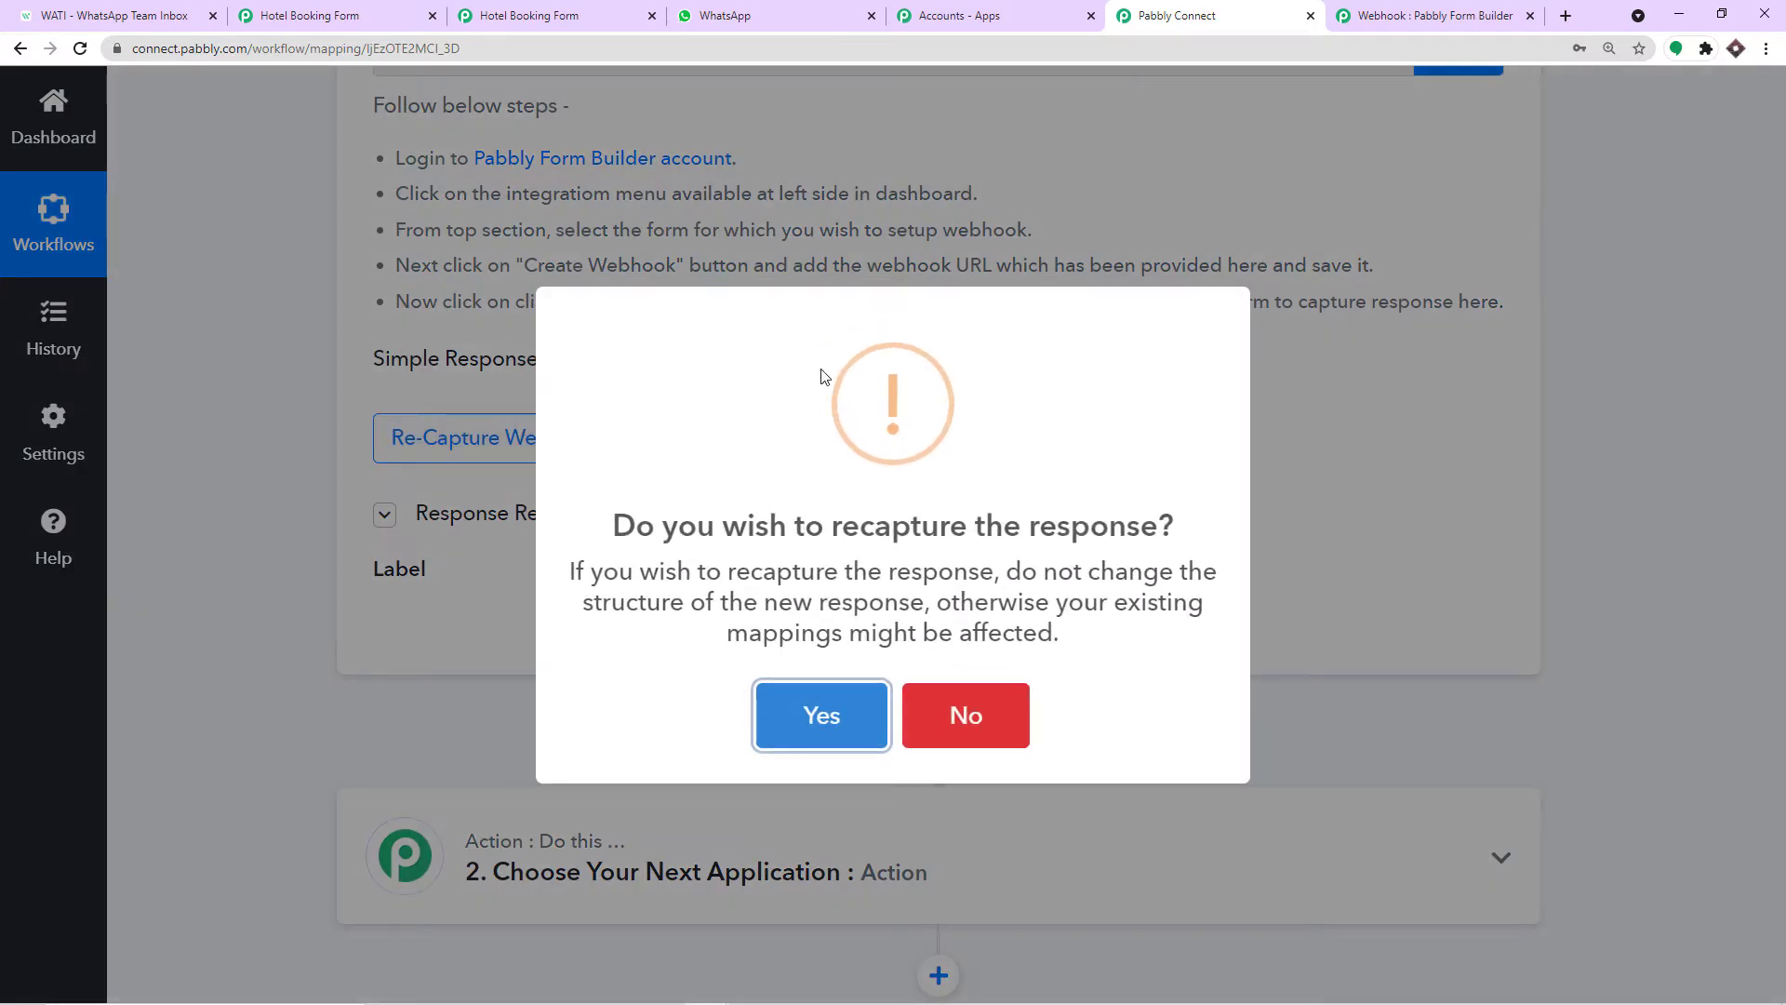
{"action": "left_click", "coordinate": [854, 715]}
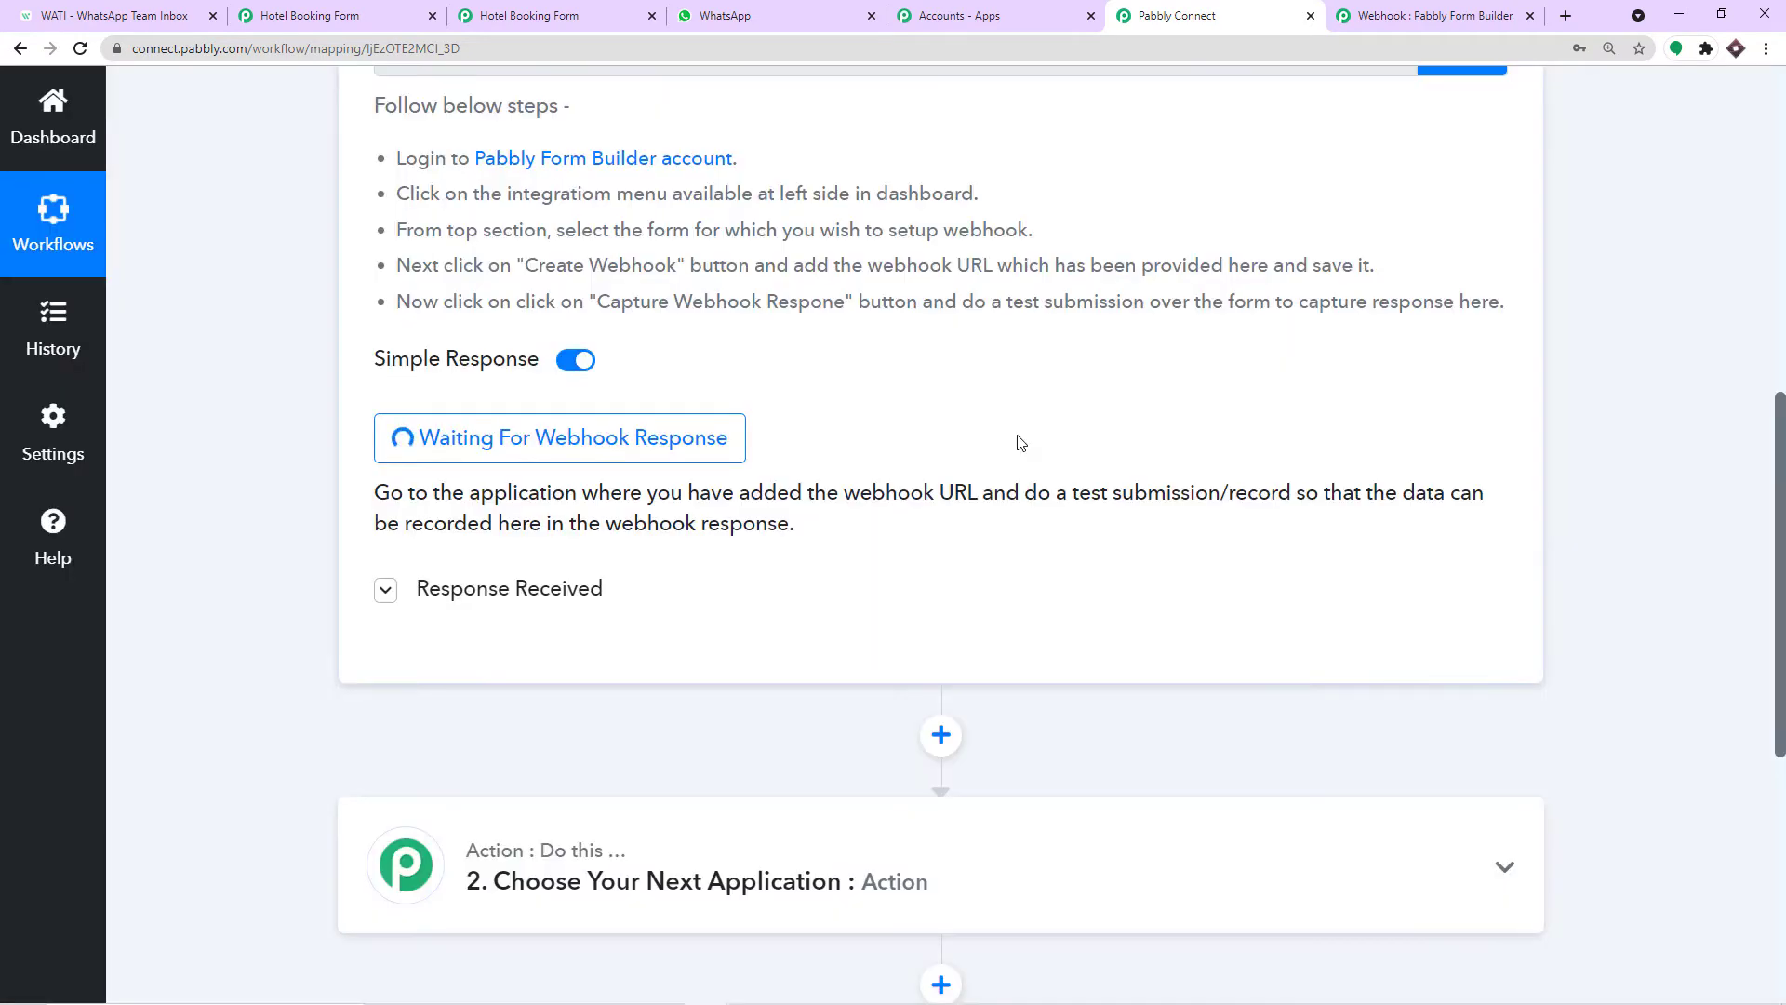
{"action": "scroll", "coordinate": [1021, 443], "scroll_direction": "up", "scroll_amount": 3}
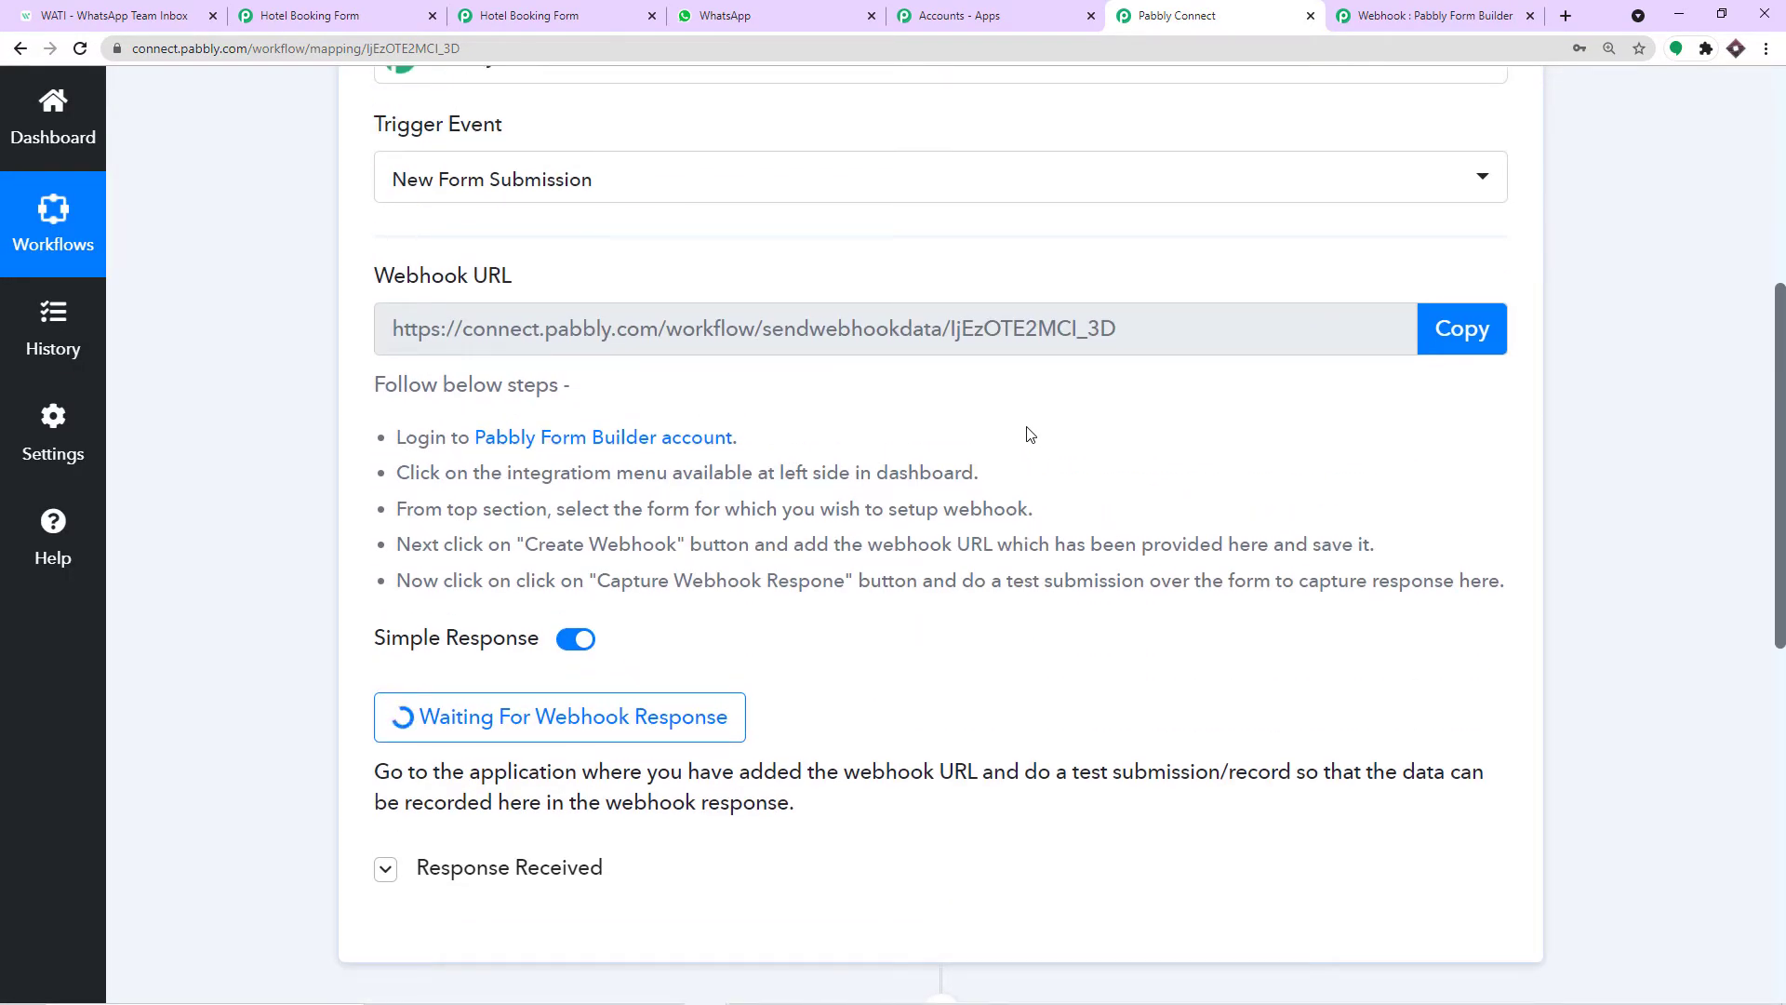
{"action": "left_click", "coordinate": [395, 9]}
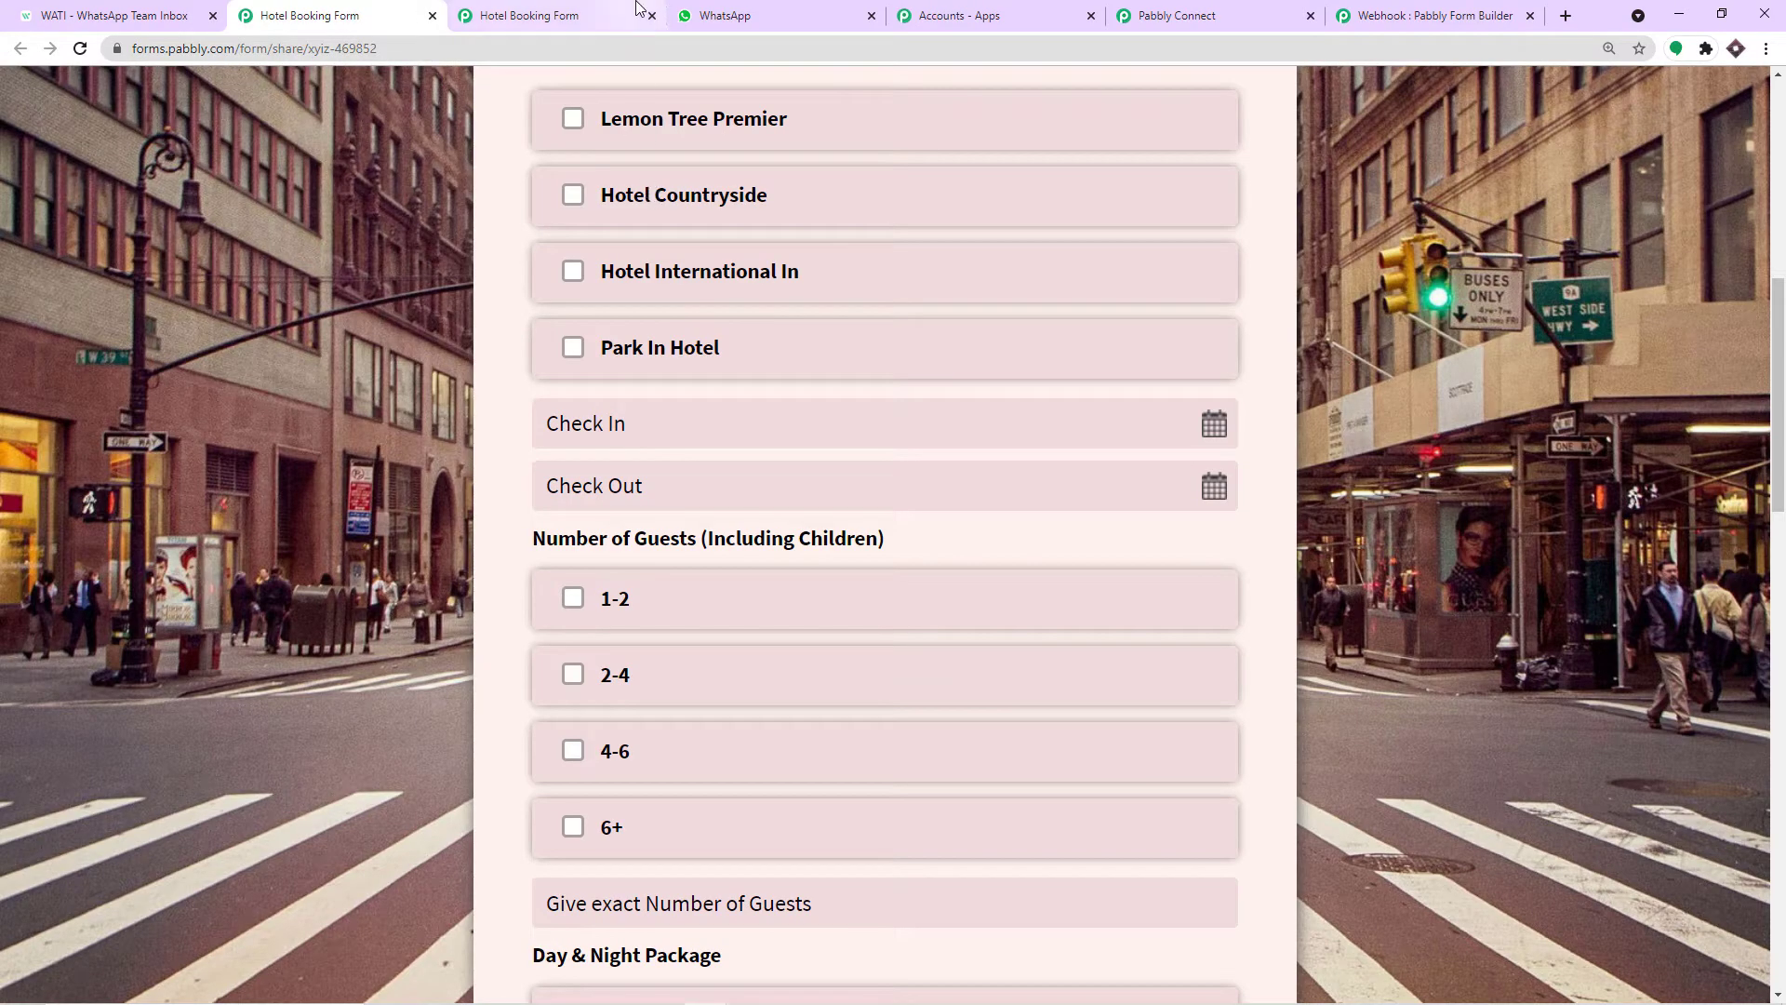
Copy the Hotel Booking Form's share link from the Form Builder dashboard and open a blank tab.
{"action": "left_click", "coordinate": [1354, 8]}
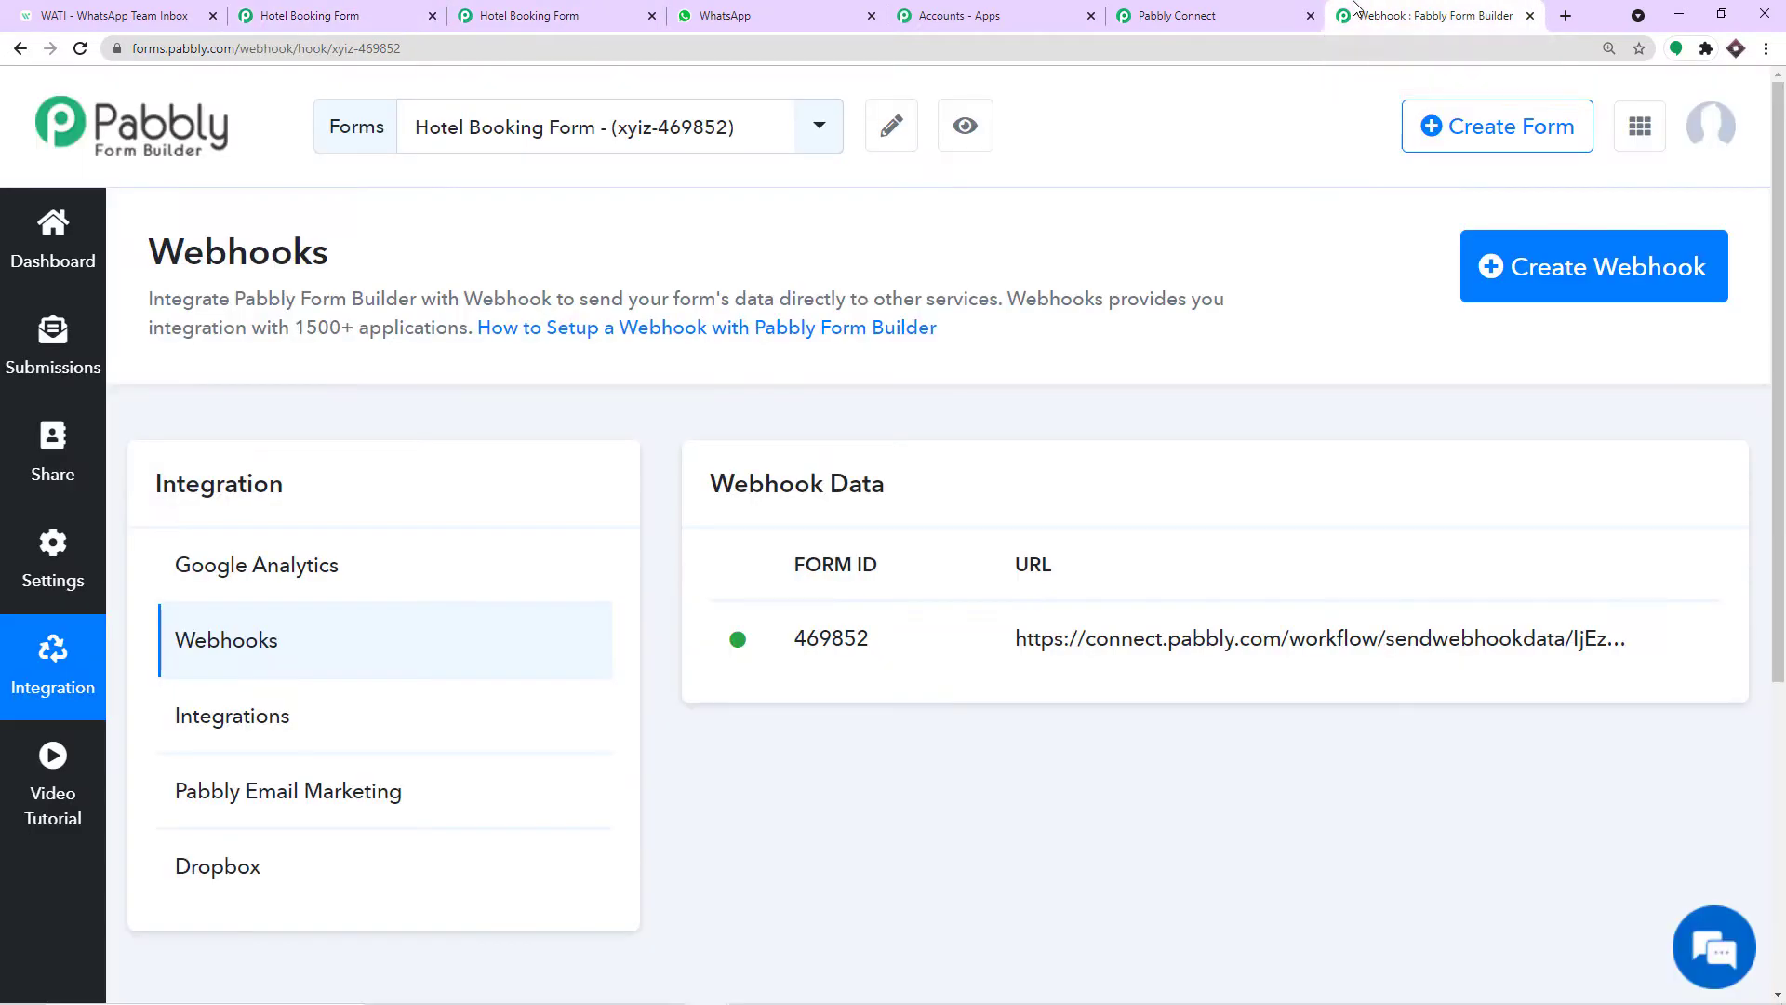
{"action": "left_click", "coordinate": [58, 271]}
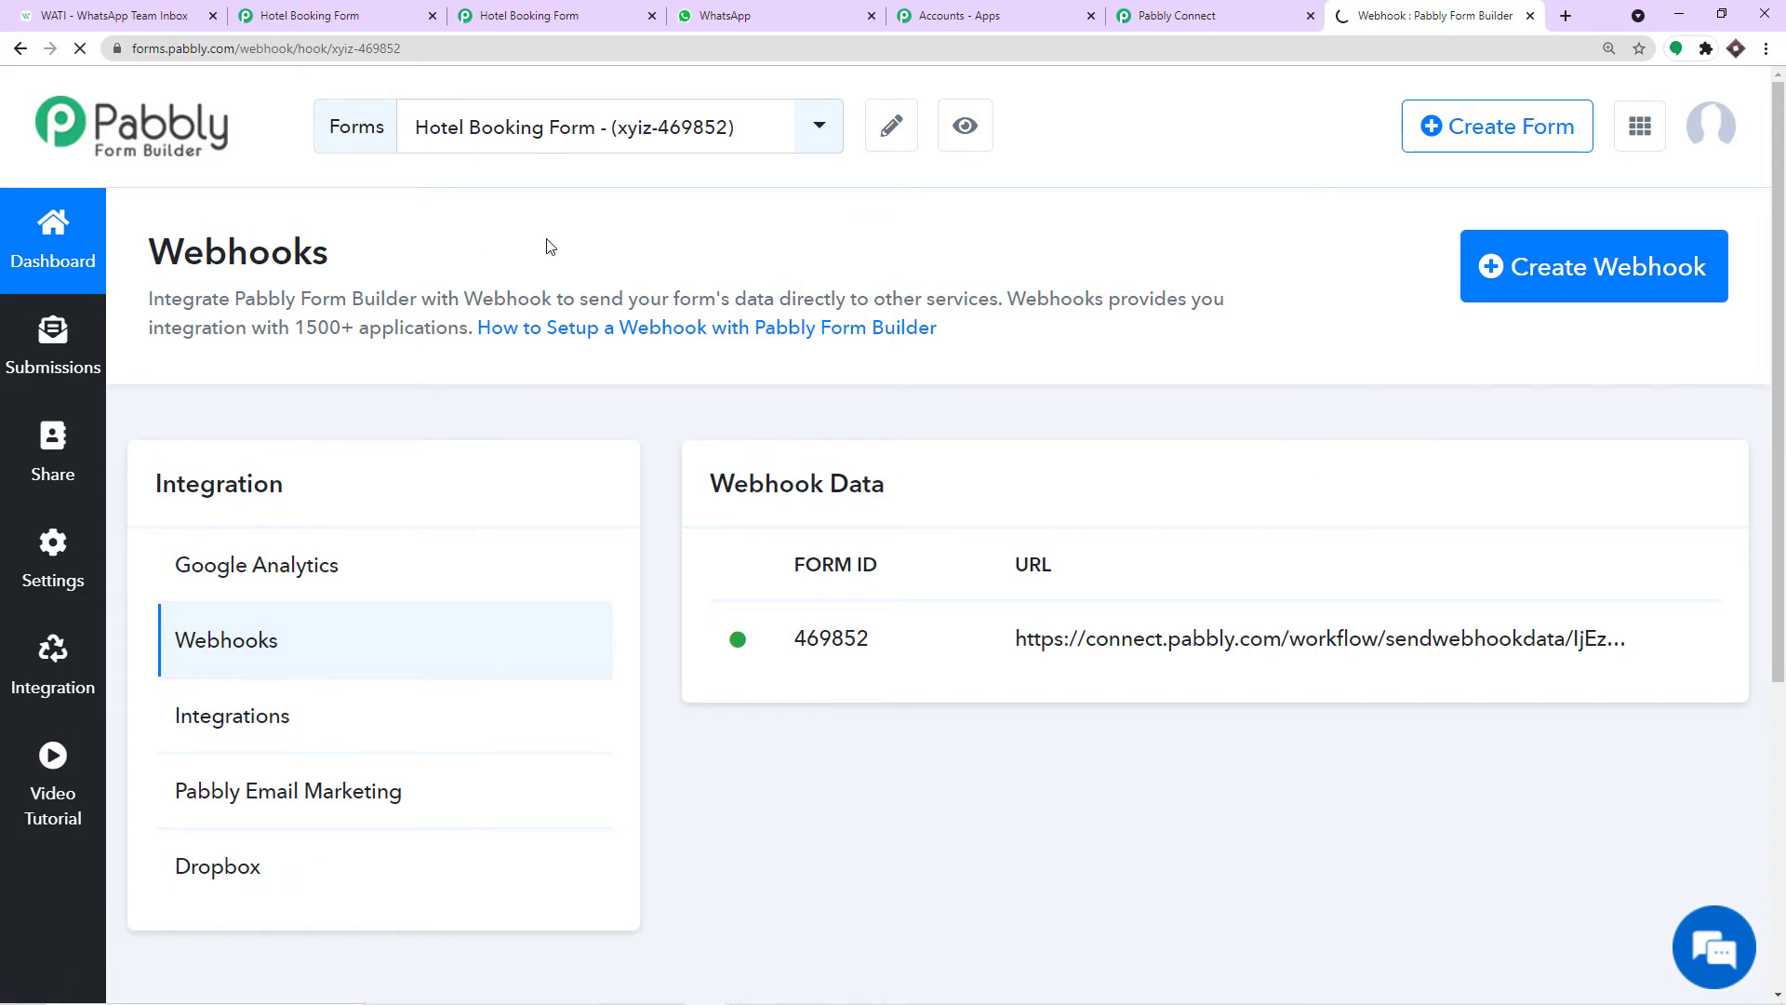
{"action": "scroll", "coordinate": [639, 391], "scroll_direction": "down", "scroll_amount": 5}
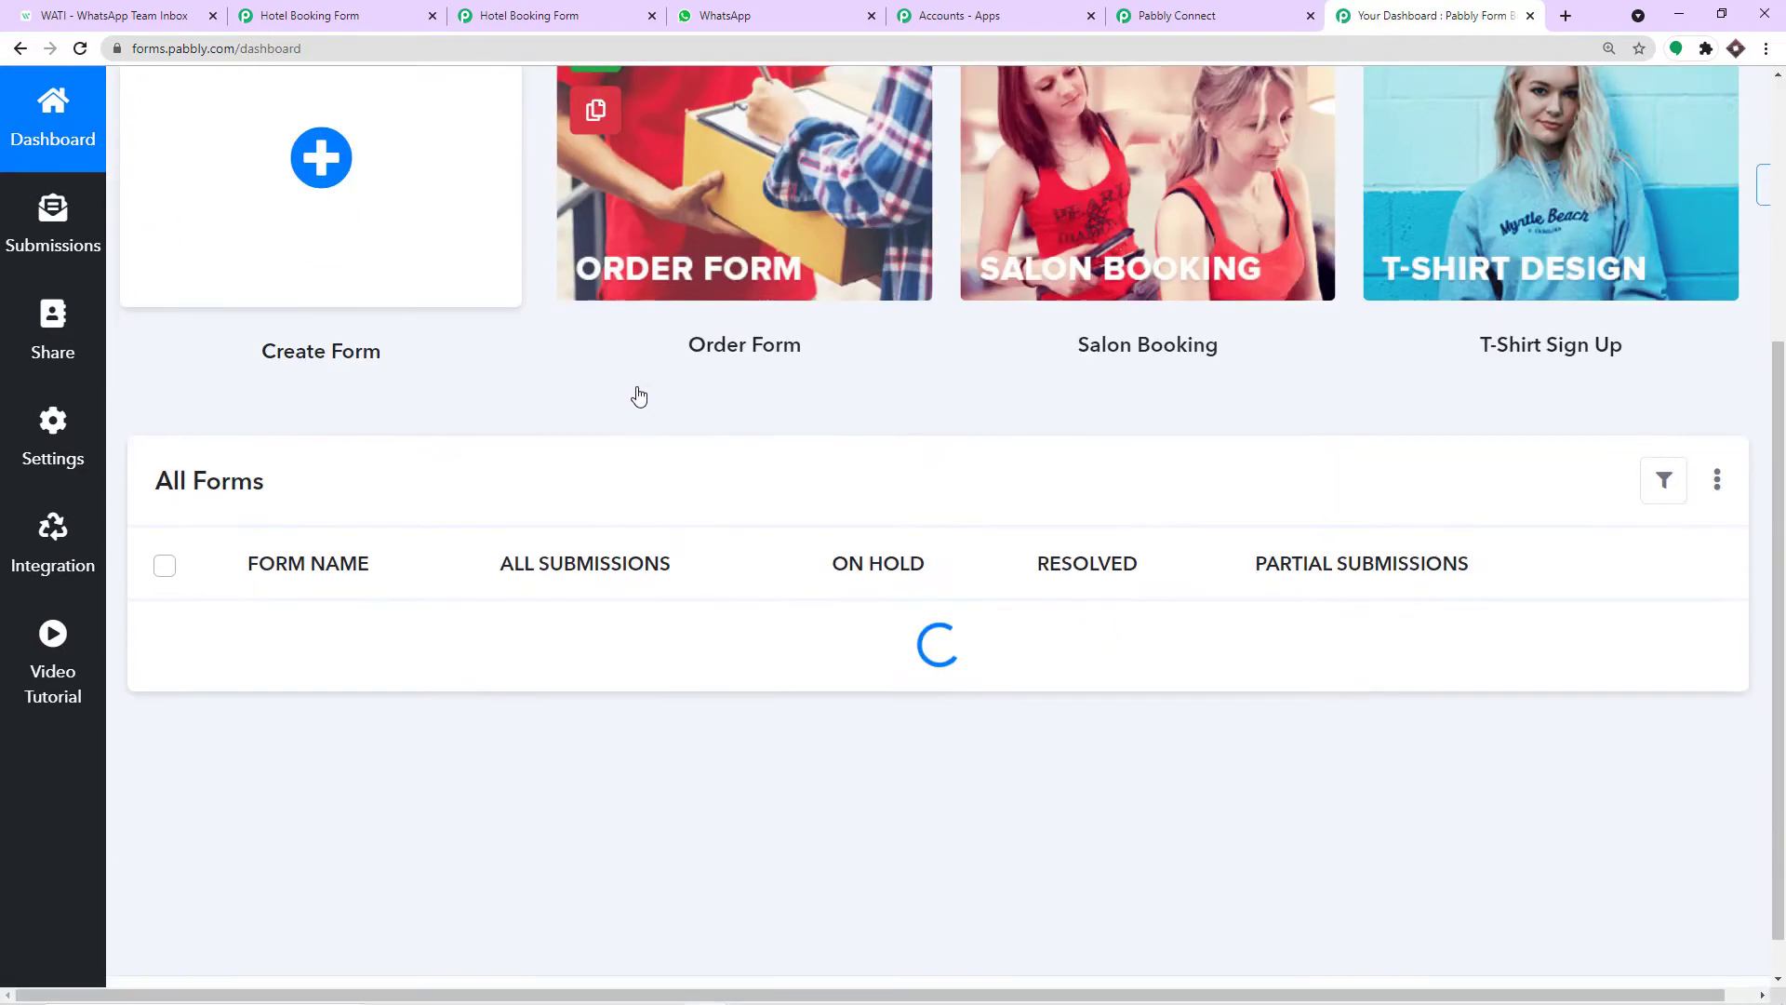
{"action": "scroll", "coordinate": [638, 395], "scroll_direction": "down", "scroll_amount": 5}
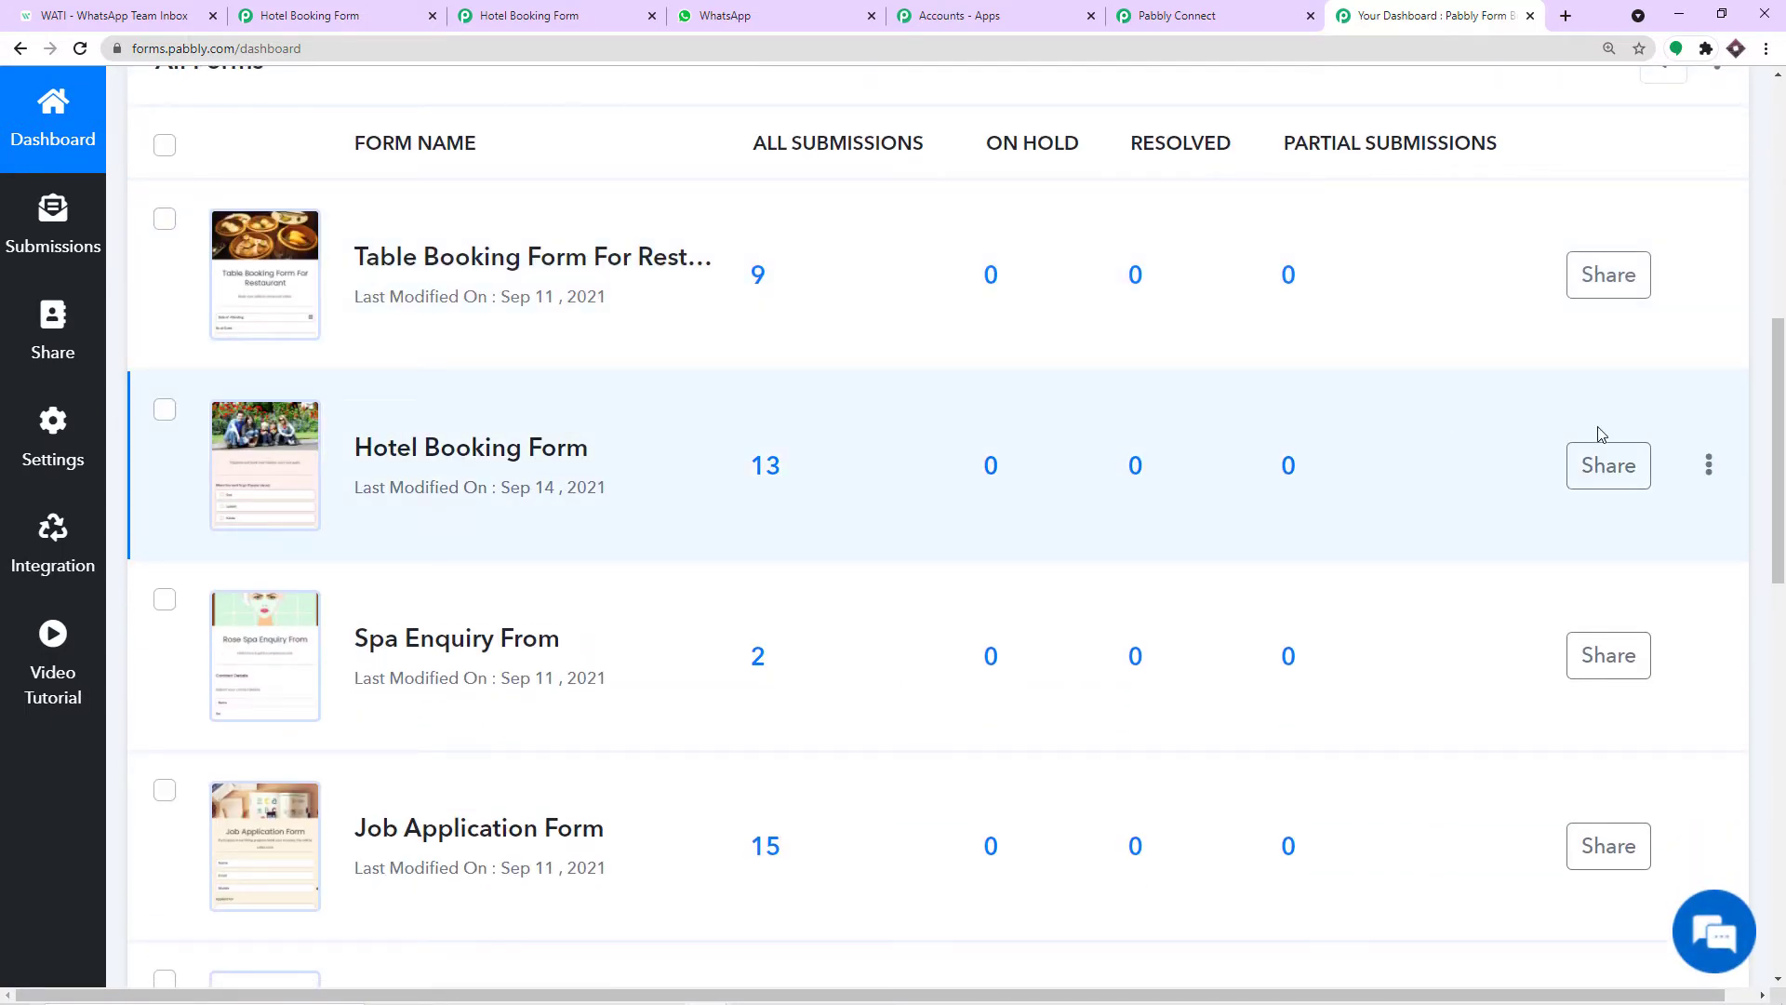
{"action": "left_click", "coordinate": [1603, 471]}
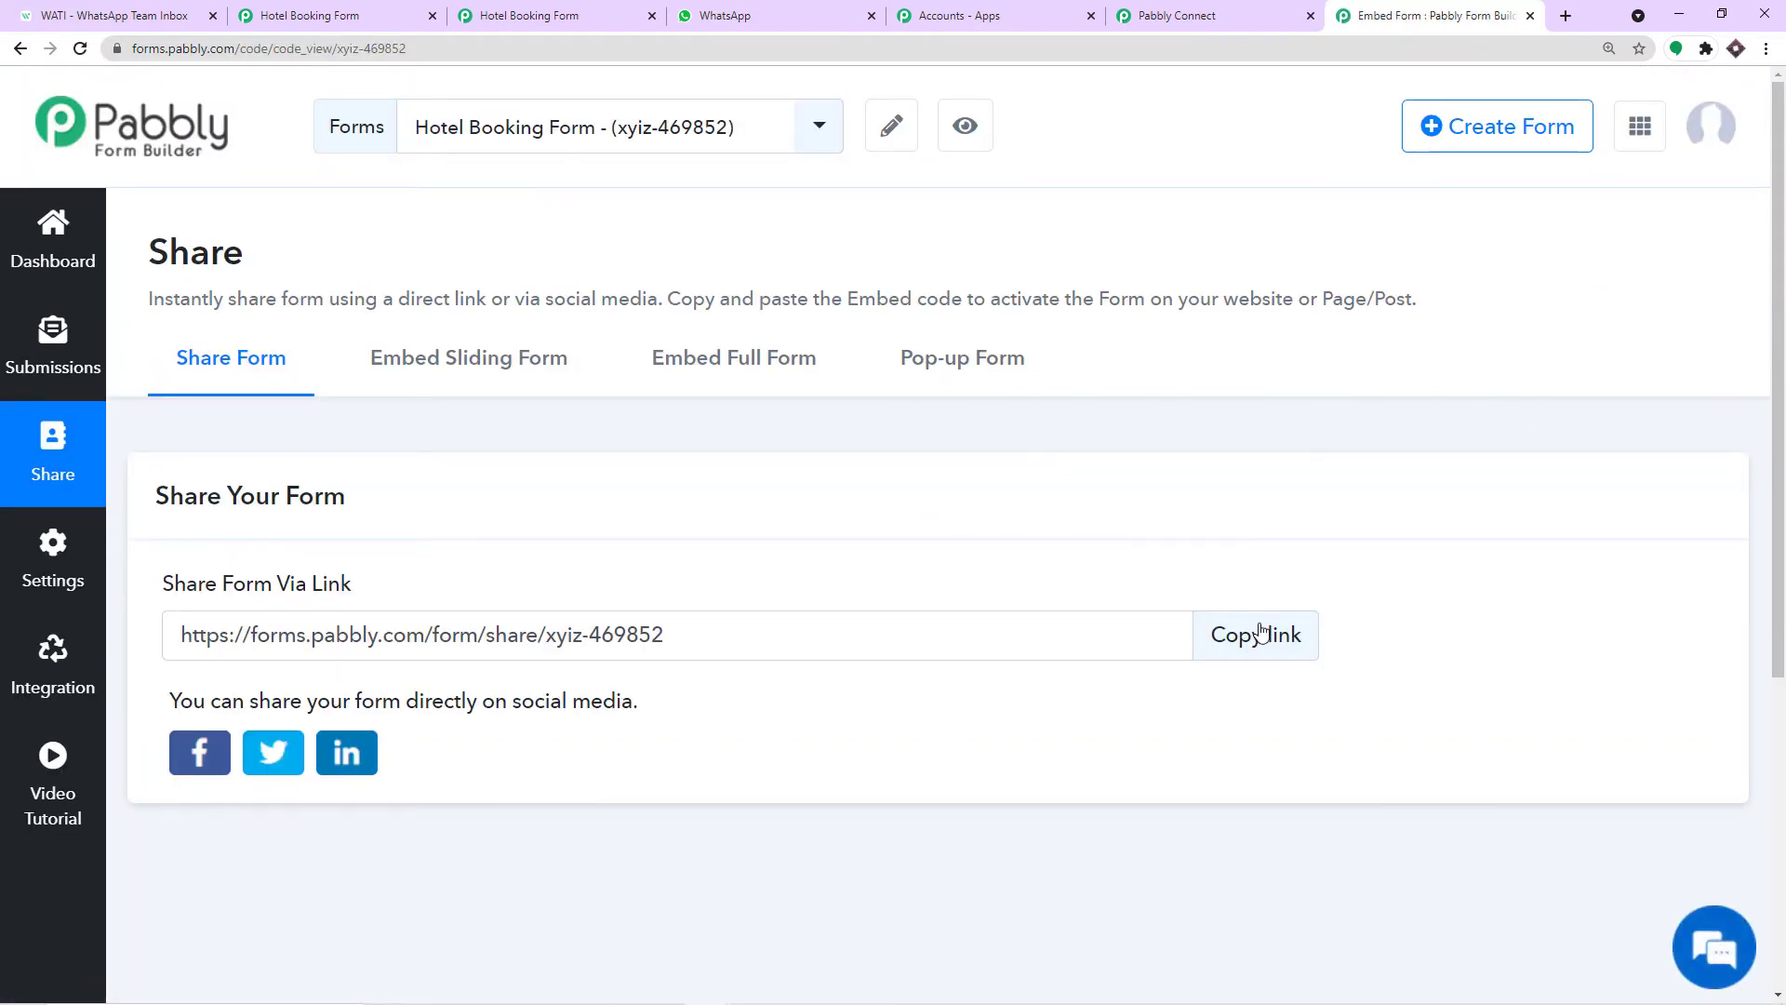
{"action": "left_click", "coordinate": [1254, 633]}
{"action": "left_click", "coordinate": [1569, 18]}
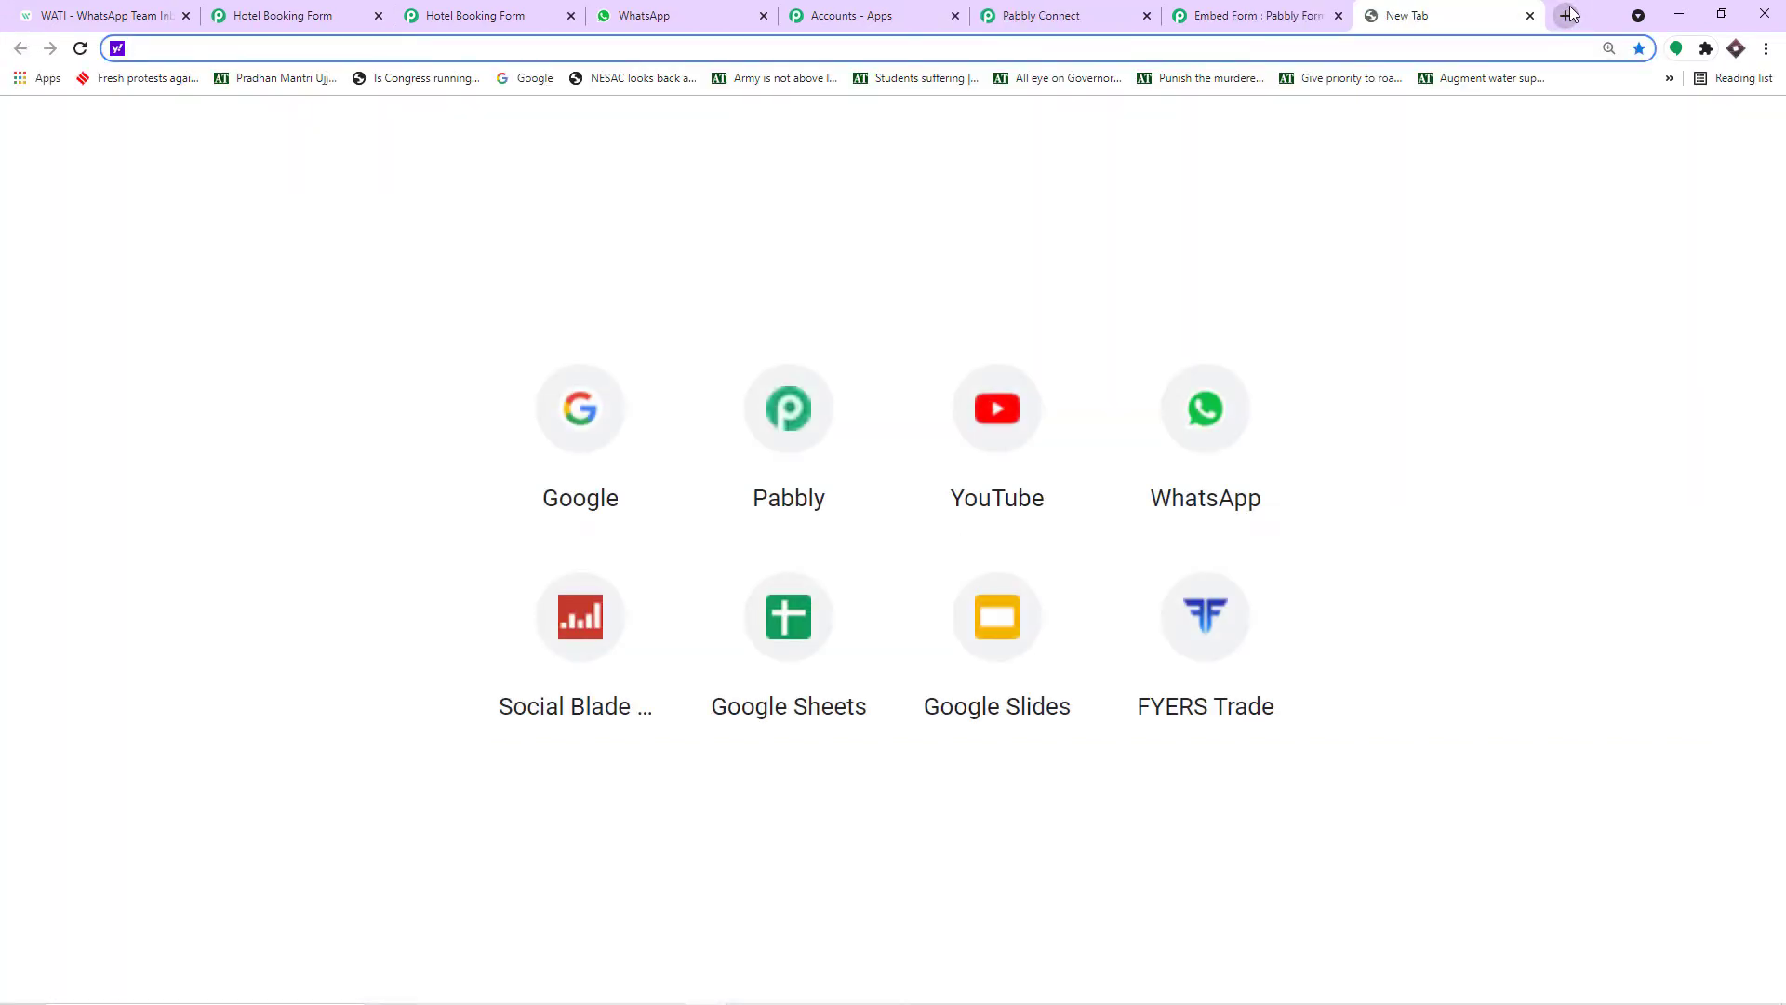
Load the shared Hotel Booking Form link and choose Park In Hotel.
{"action": "key", "text": "ctrl+v"}
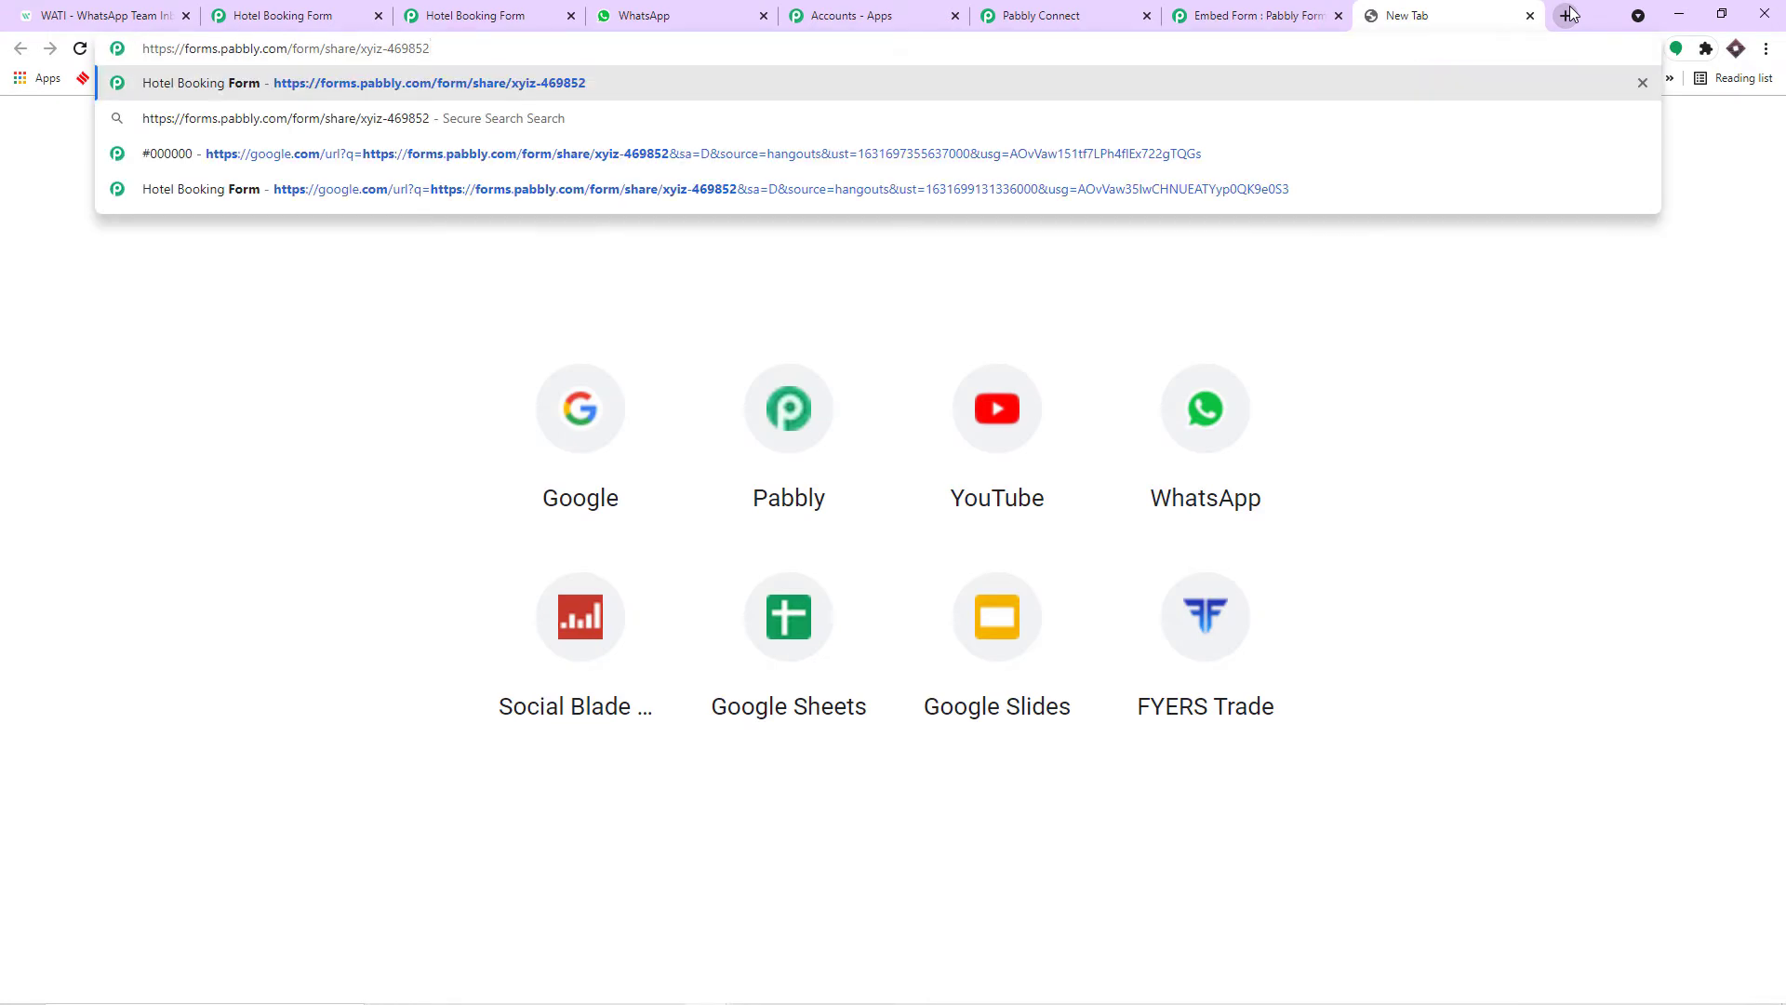
{"action": "key", "text": "Return"}
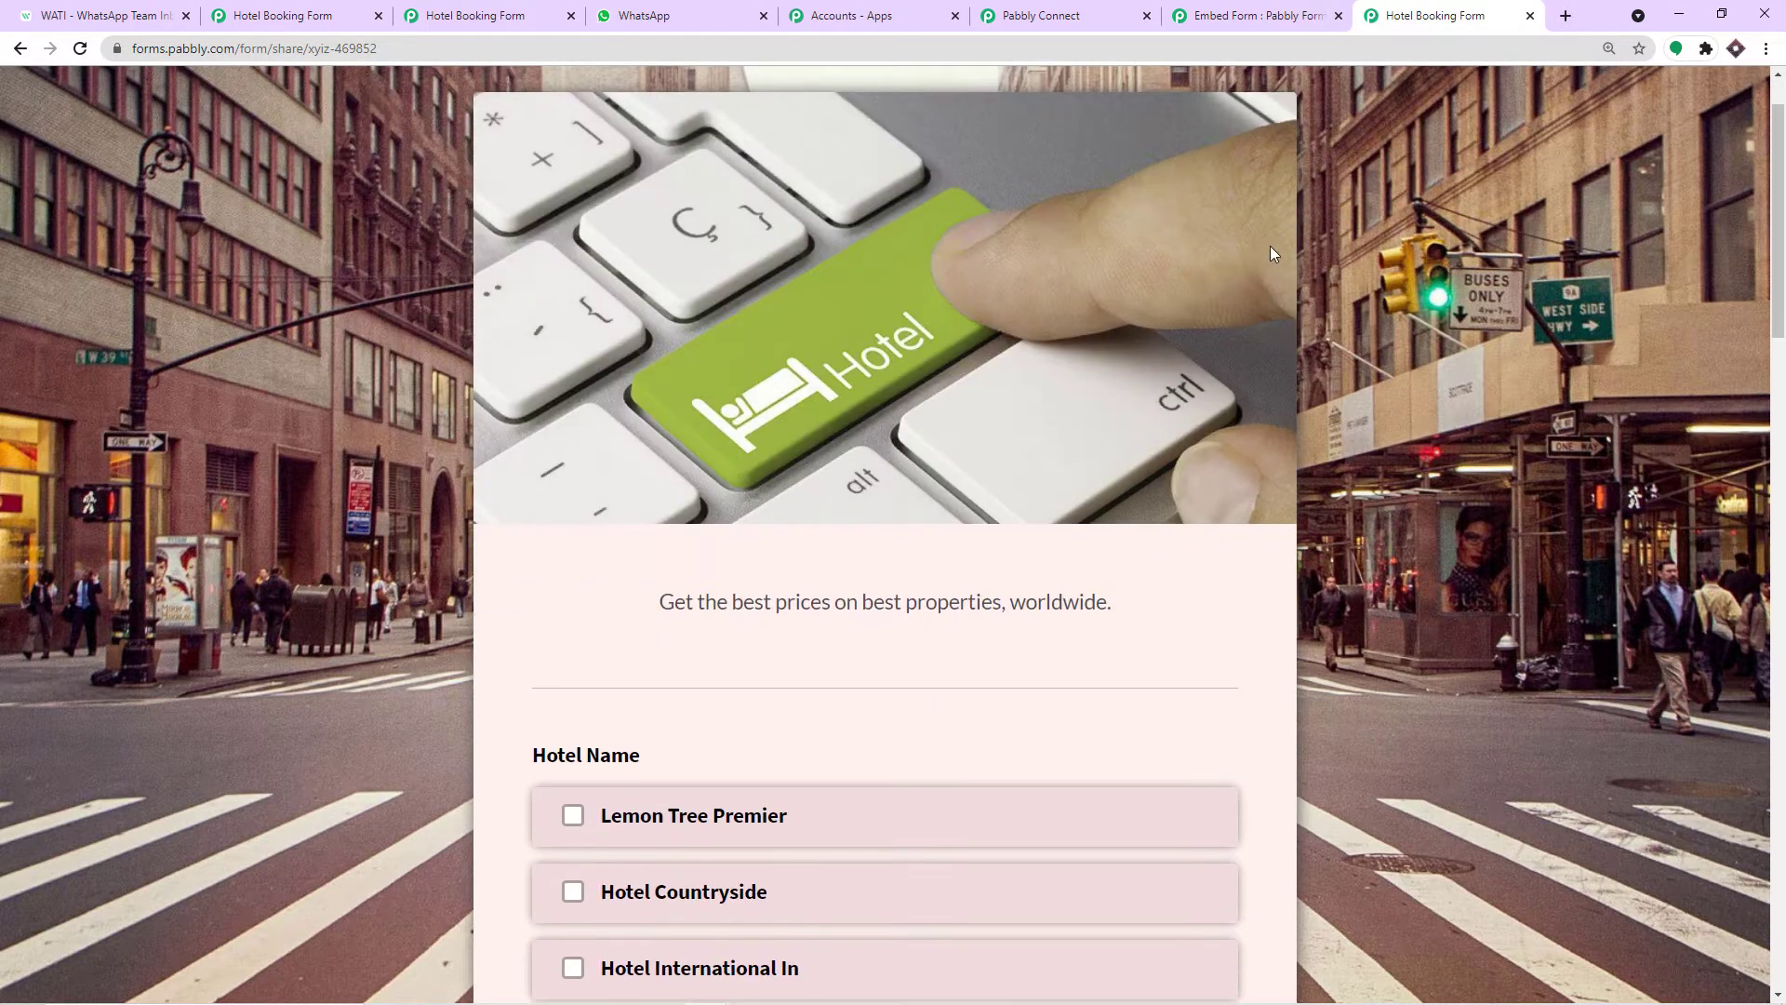
{"action": "scroll", "coordinate": [1270, 245], "scroll_direction": "down", "scroll_amount": 2}
{"action": "scroll", "coordinate": [1273, 253], "scroll_direction": "down", "scroll_amount": 2}
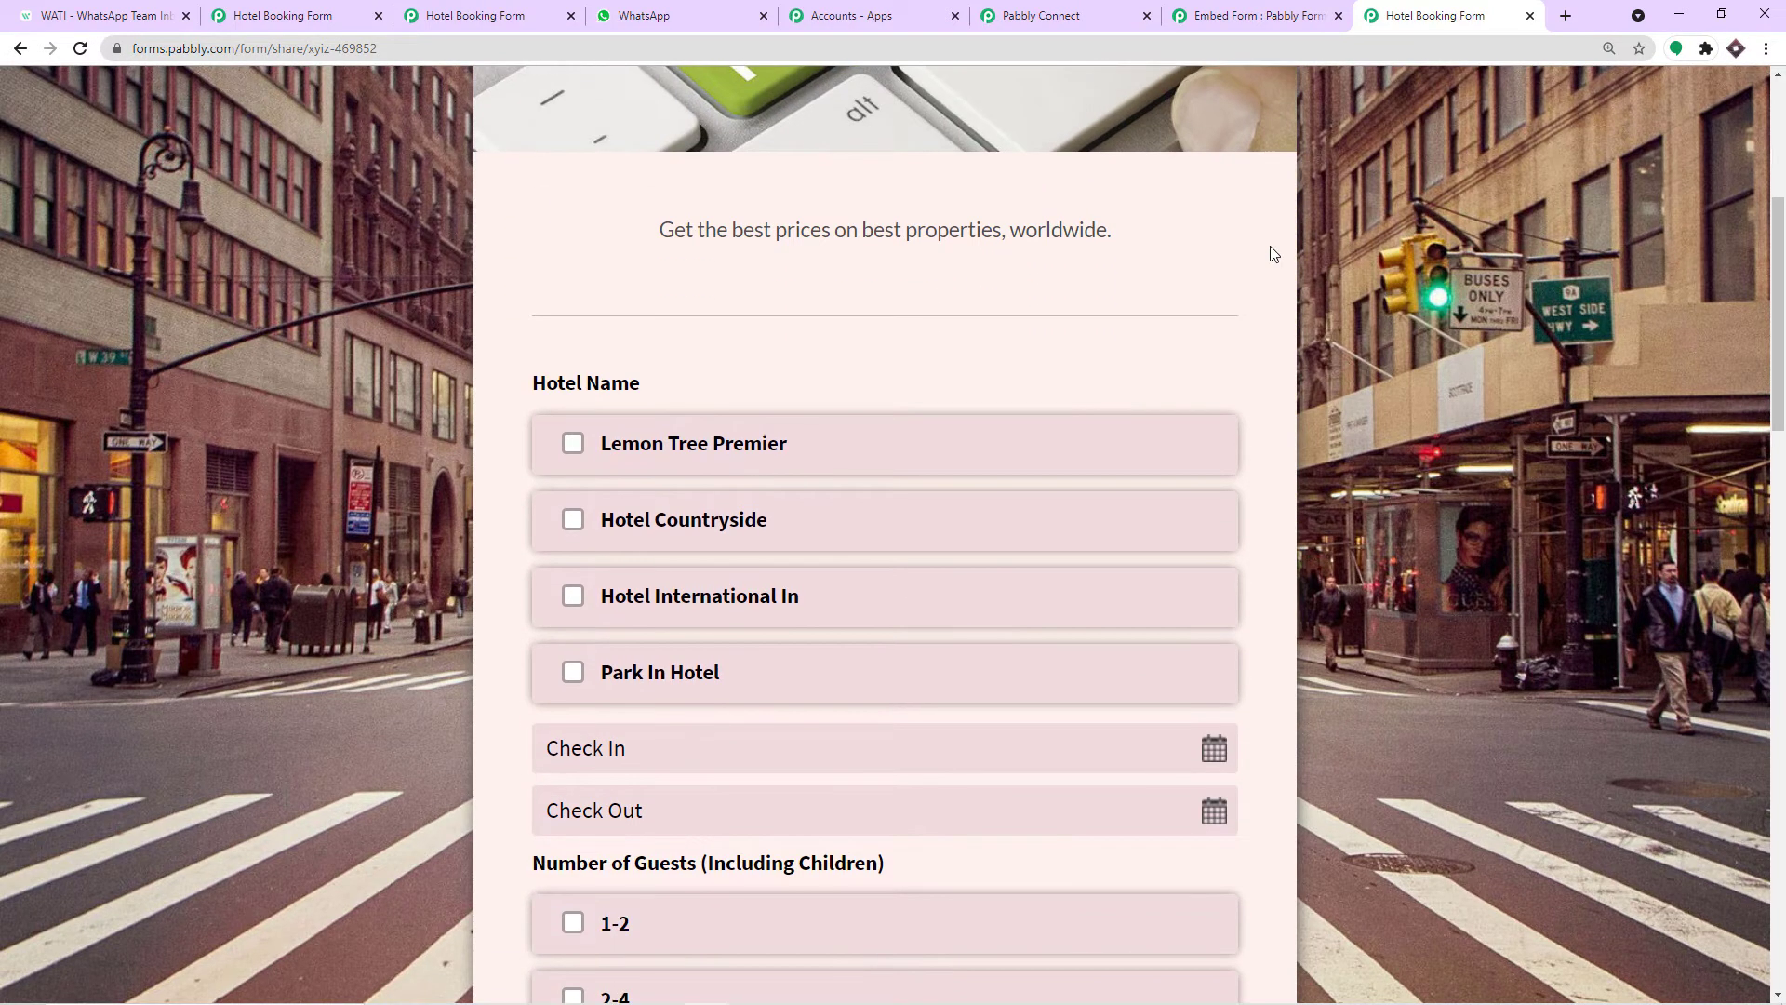
{"action": "scroll", "coordinate": [1069, 330], "scroll_direction": "down", "scroll_amount": 1}
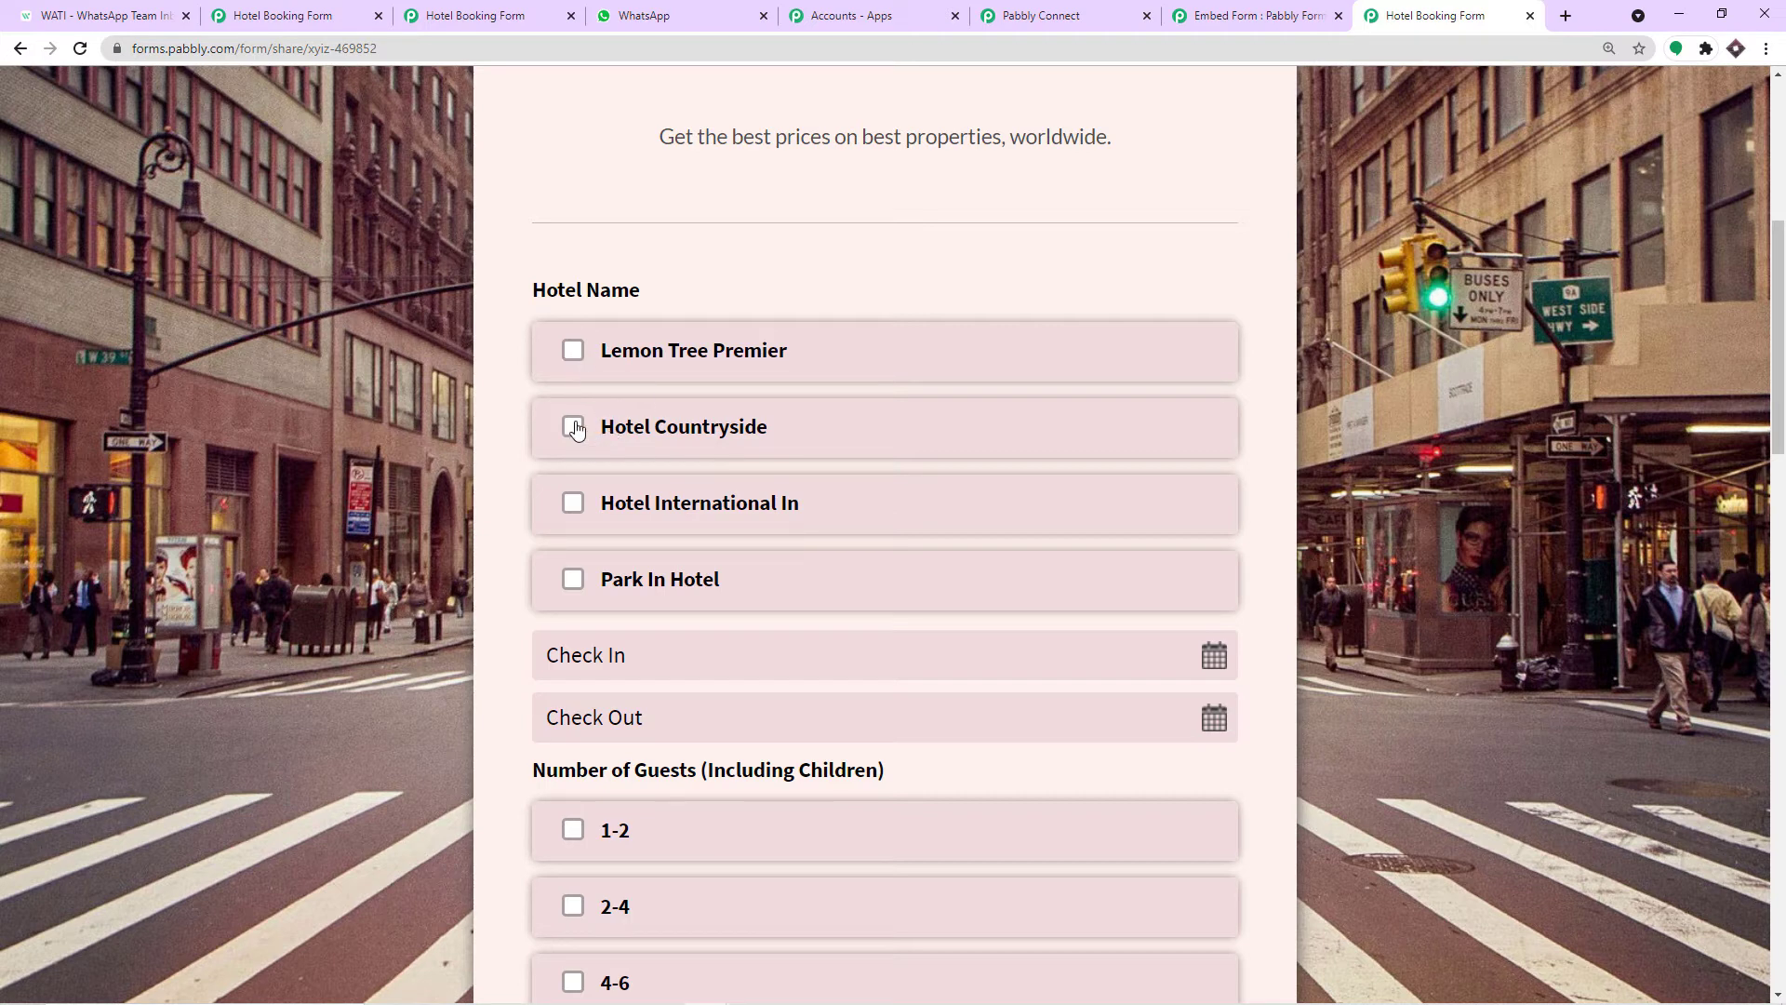
{"action": "left_click", "coordinate": [600, 579]}
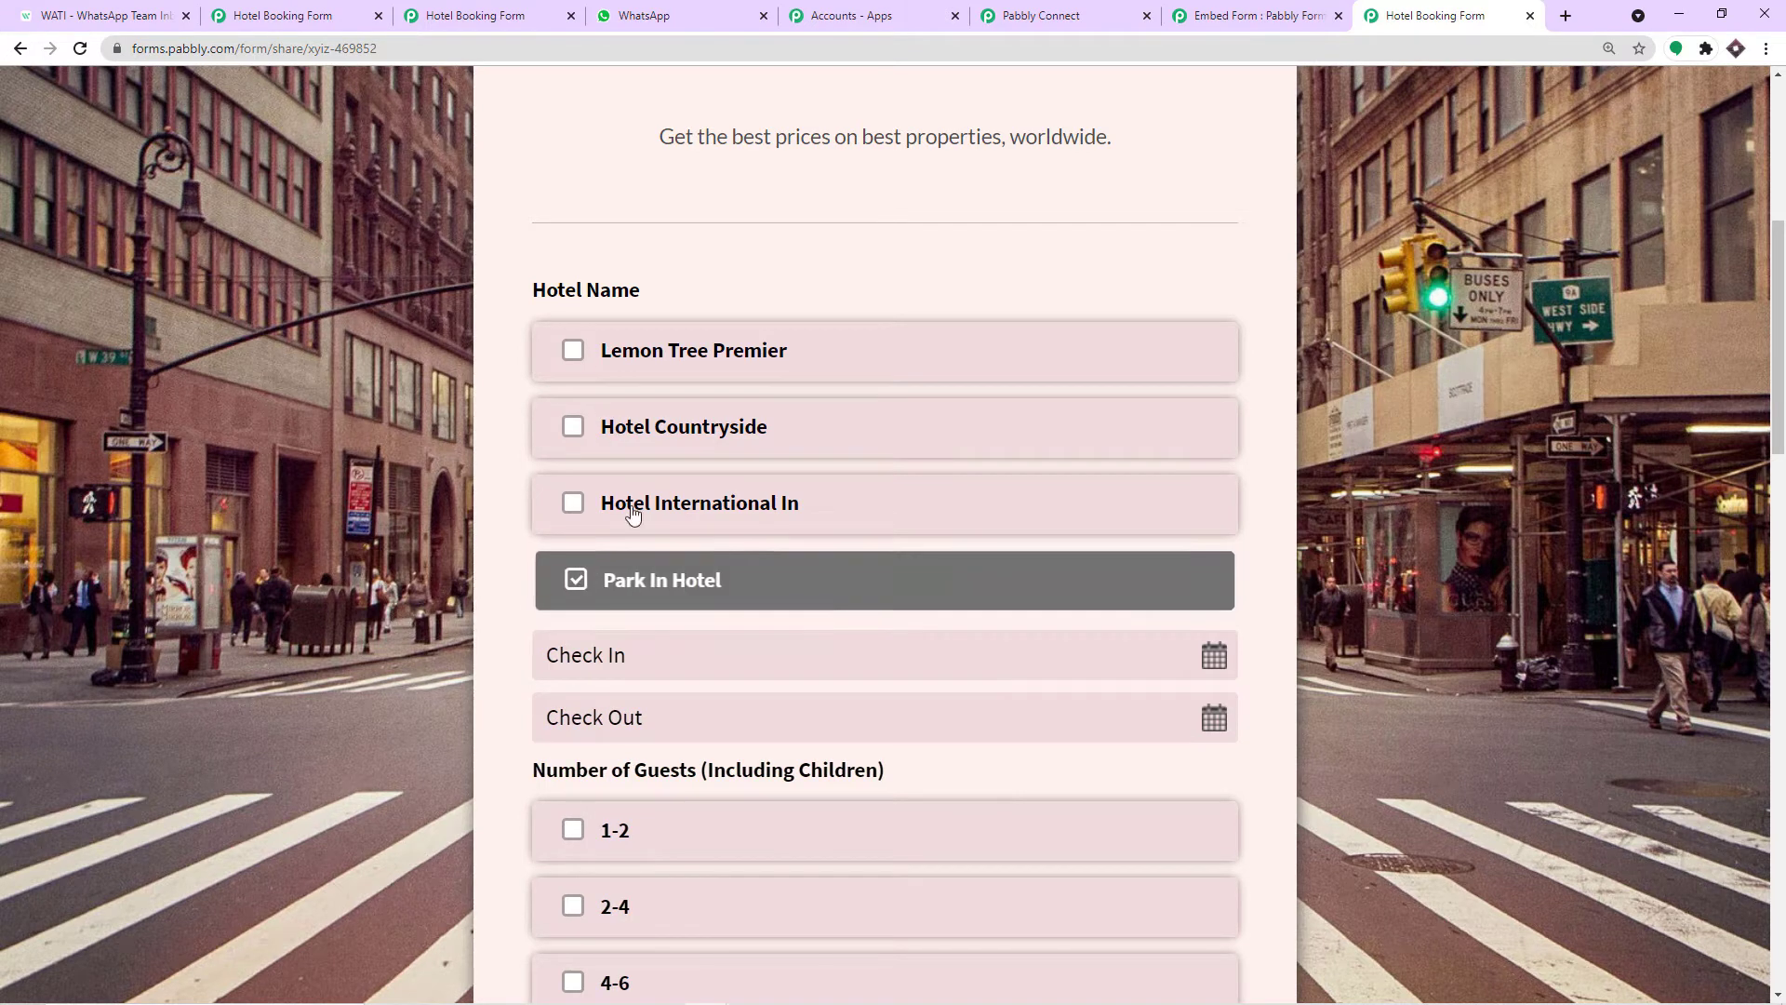
{"action": "scroll", "coordinate": [782, 377], "scroll_direction": "down", "scroll_amount": 4}
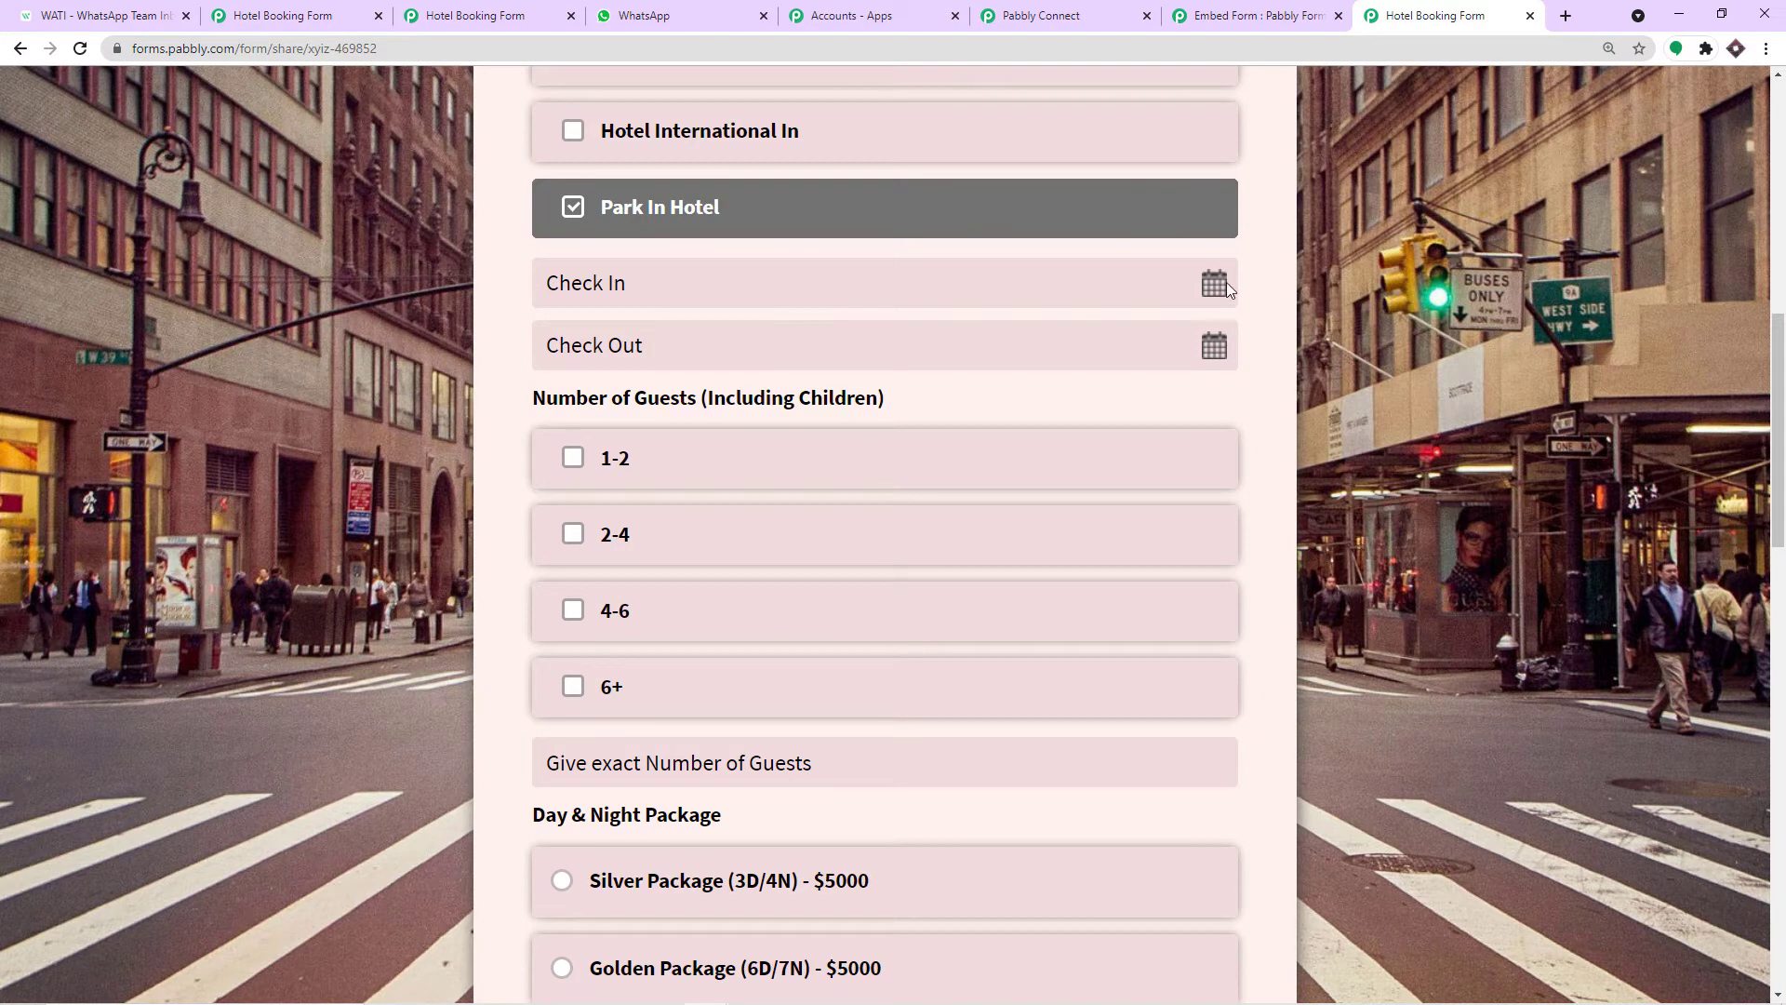
Set check-in 17-09-2021, check-out 21-09-2021, 2-4 guests and the Silver Package.
{"action": "left_click", "coordinate": [1217, 281]}
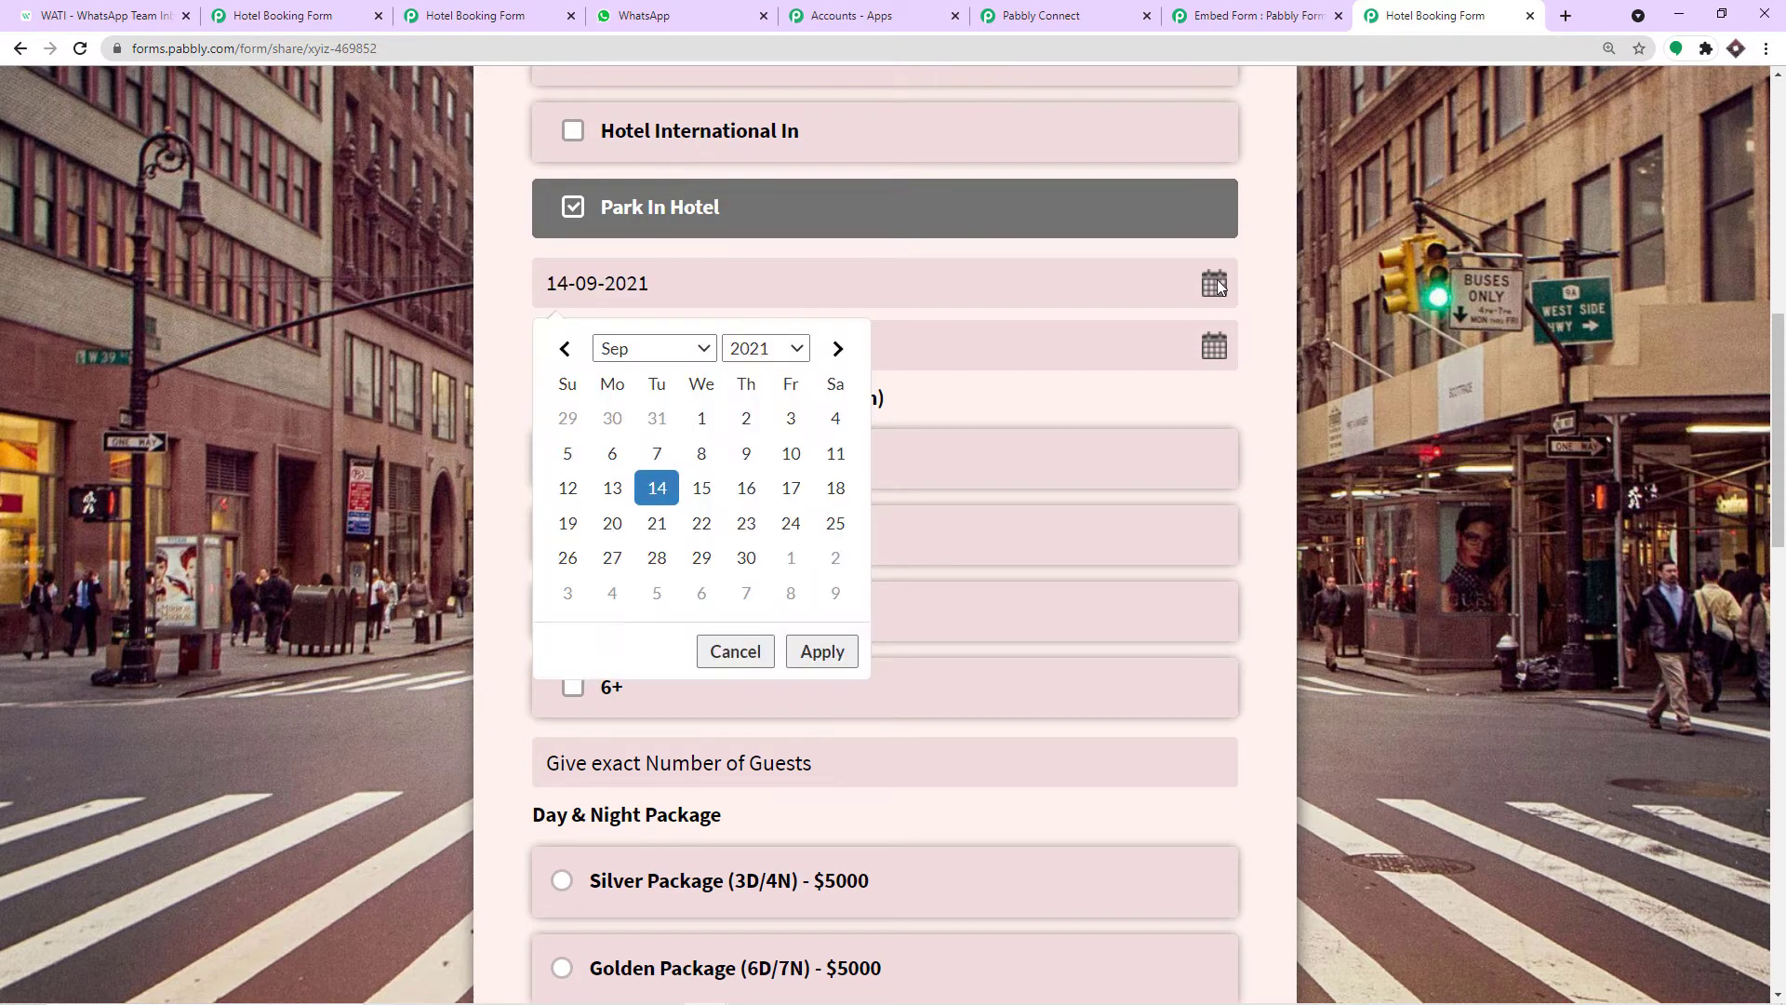
{"action": "left_click", "coordinate": [790, 489]}
{"action": "left_click", "coordinate": [821, 651]}
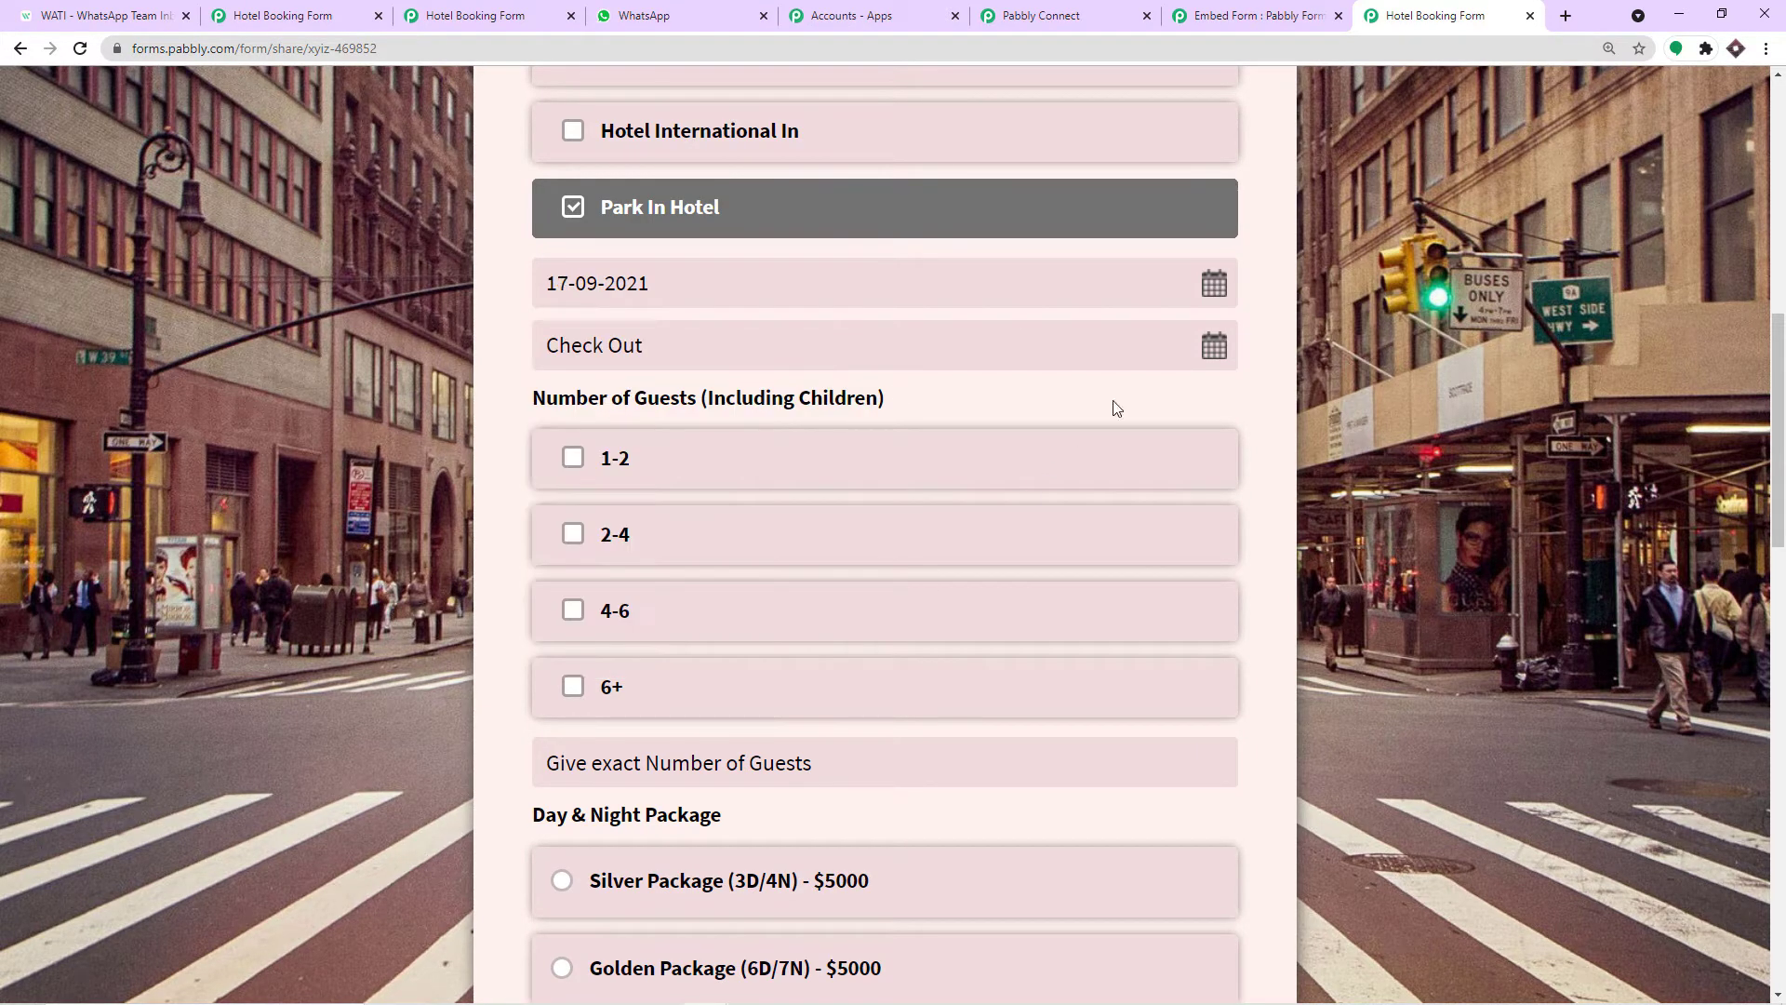
{"action": "left_click", "coordinate": [1215, 349]}
{"action": "left_click", "coordinate": [658, 588]}
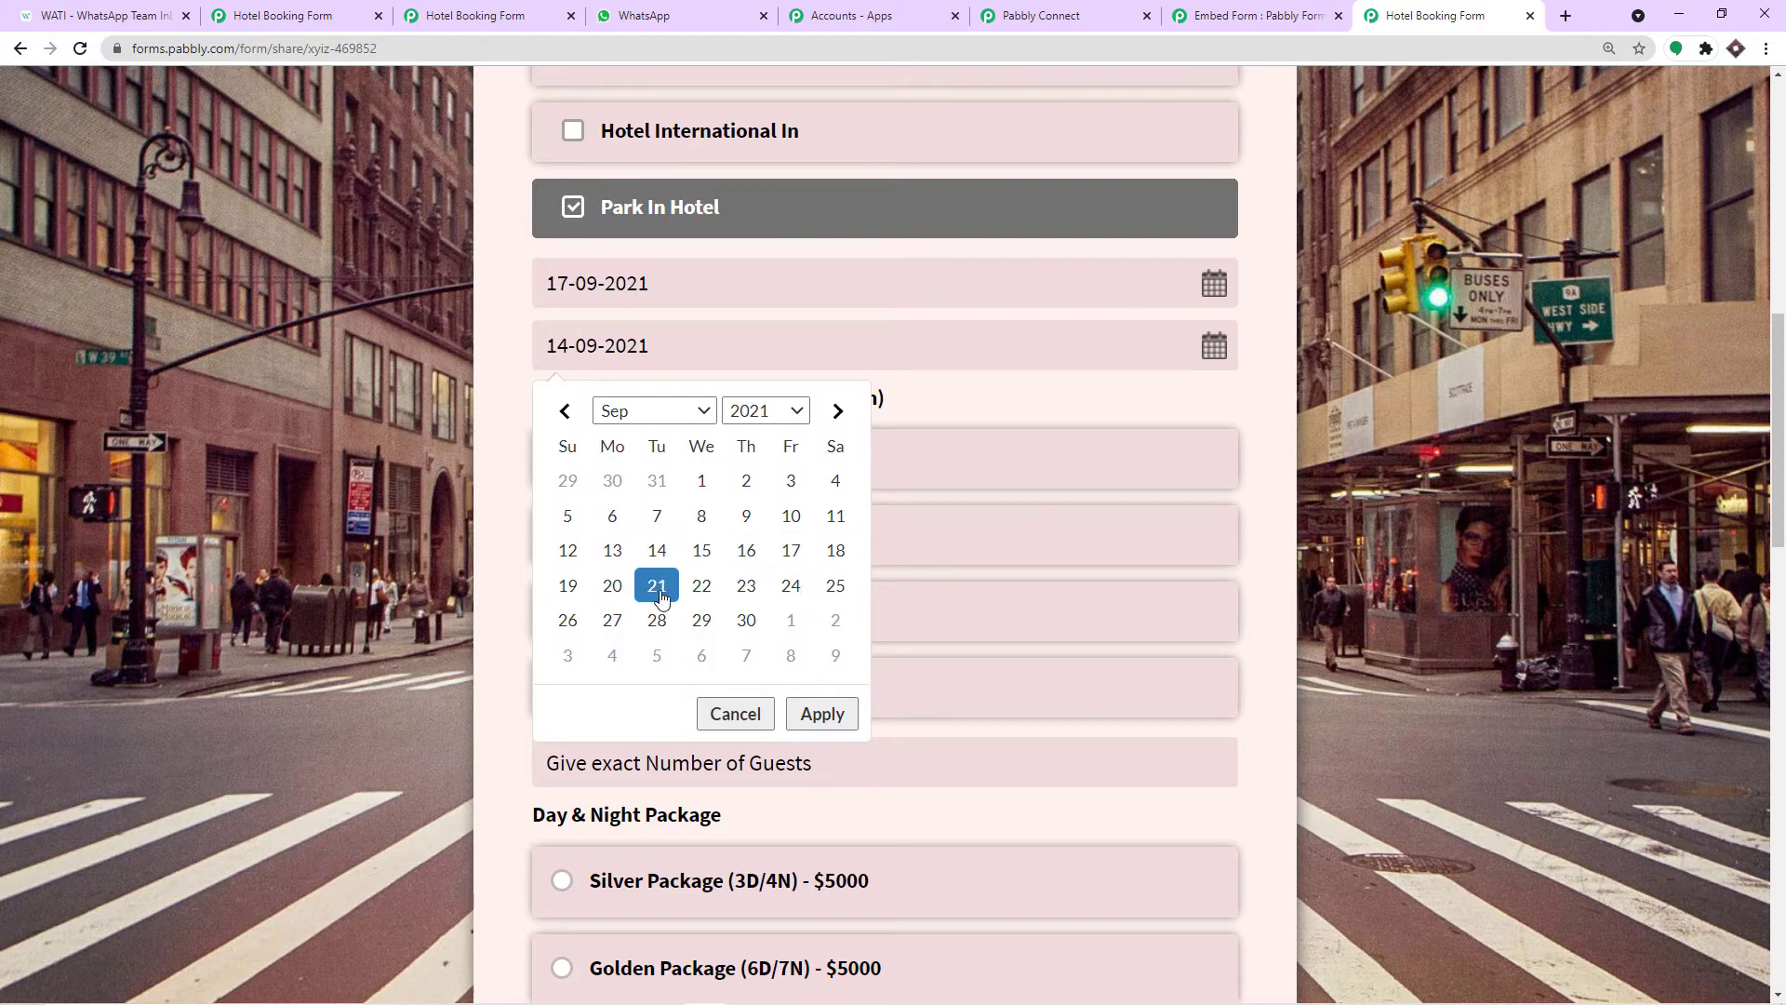
{"action": "left_click", "coordinate": [947, 407]}
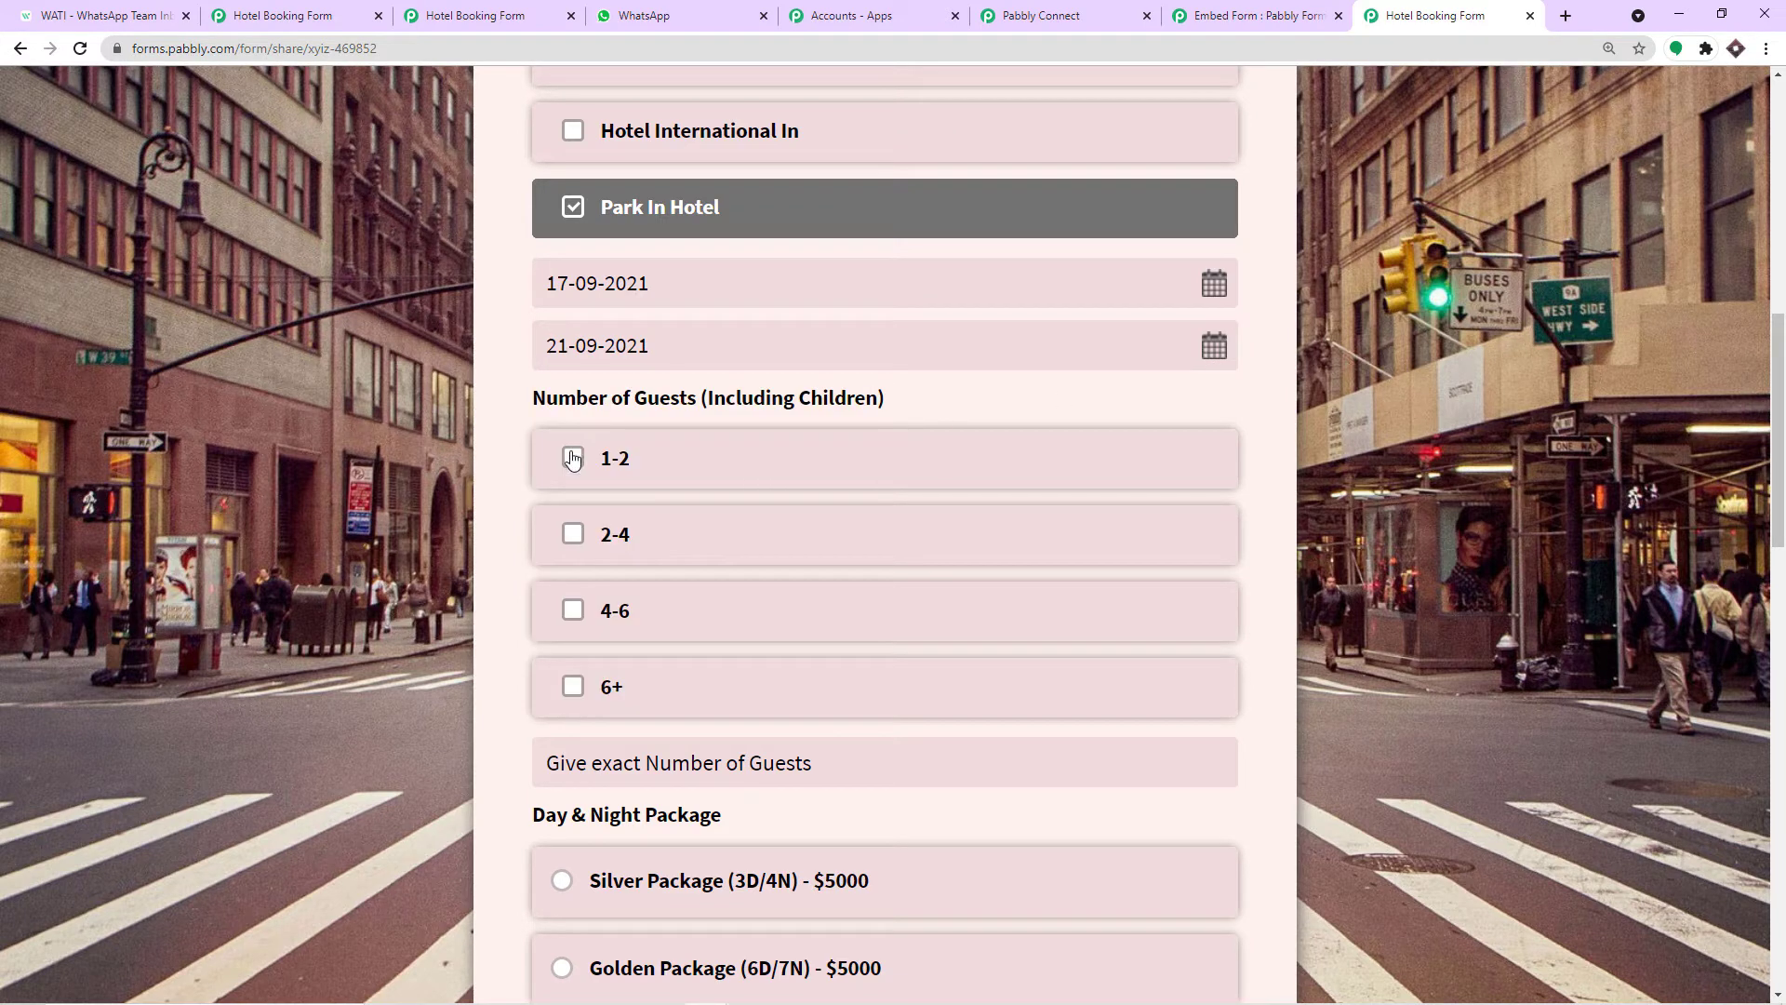
{"action": "left_click", "coordinate": [571, 536]}
{"action": "scroll", "coordinate": [884, 399], "scroll_direction": "down", "scroll_amount": 1}
{"action": "scroll", "coordinate": [884, 399], "scroll_direction": "down", "scroll_amount": 5}
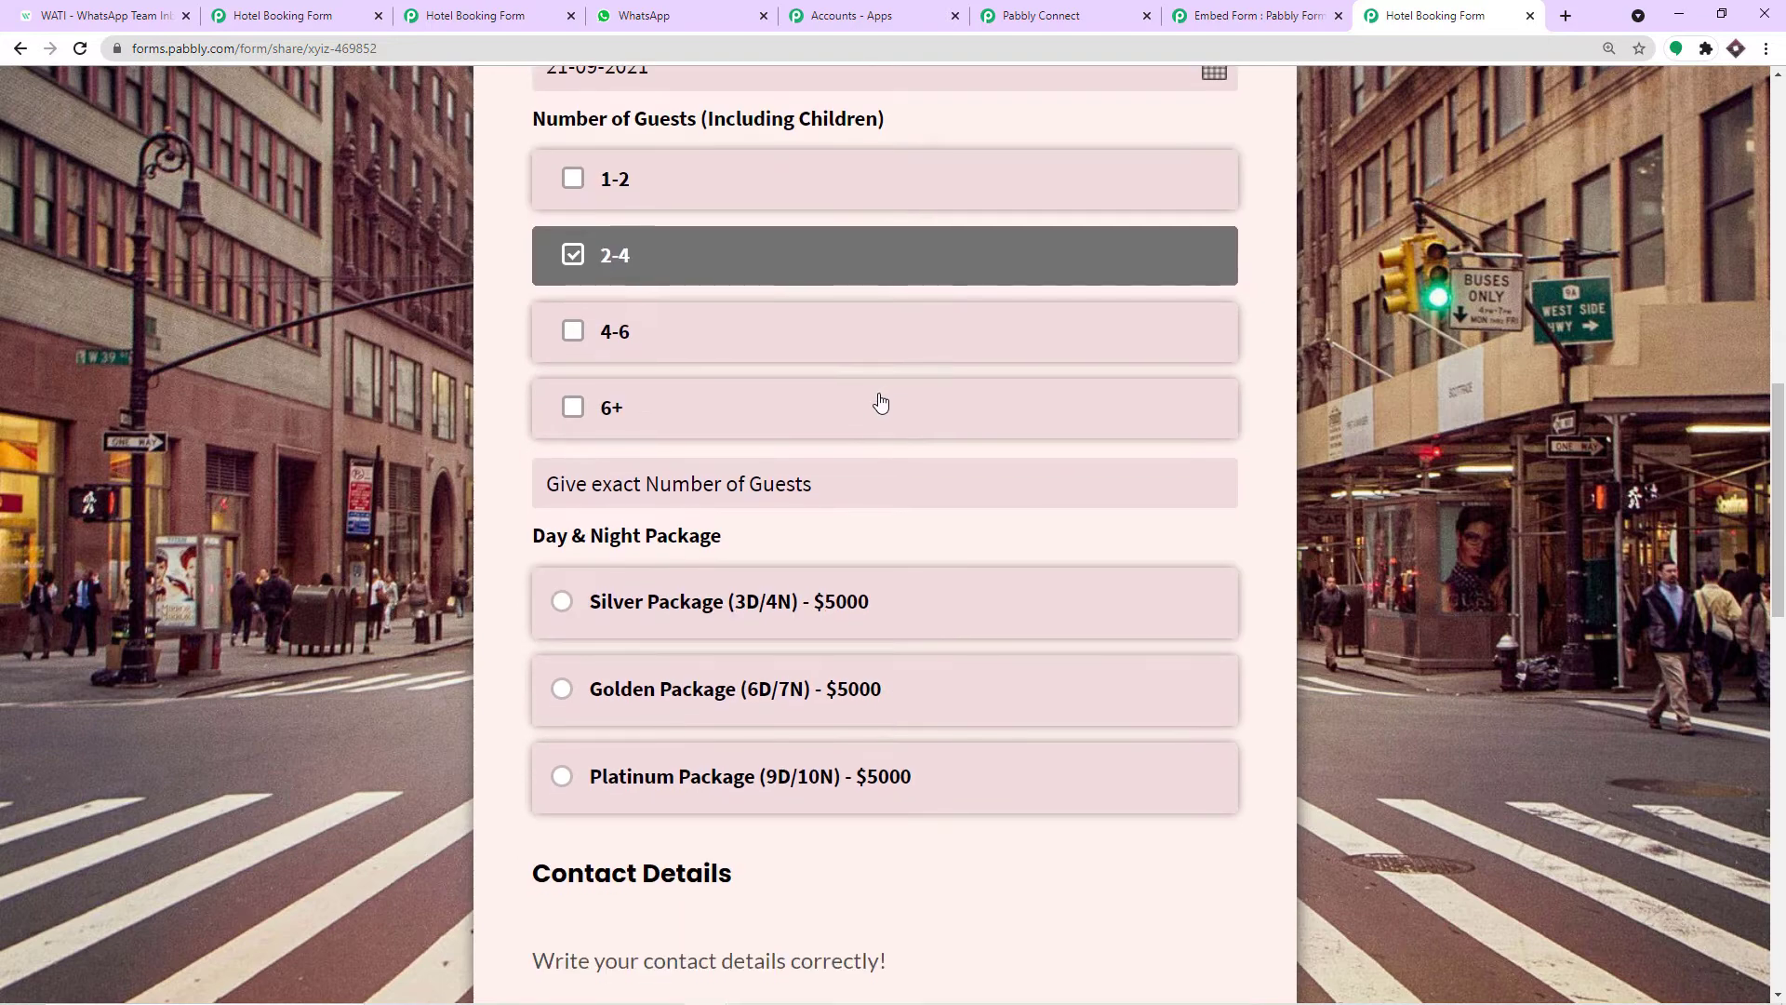
{"action": "left_click", "coordinate": [562, 419]}
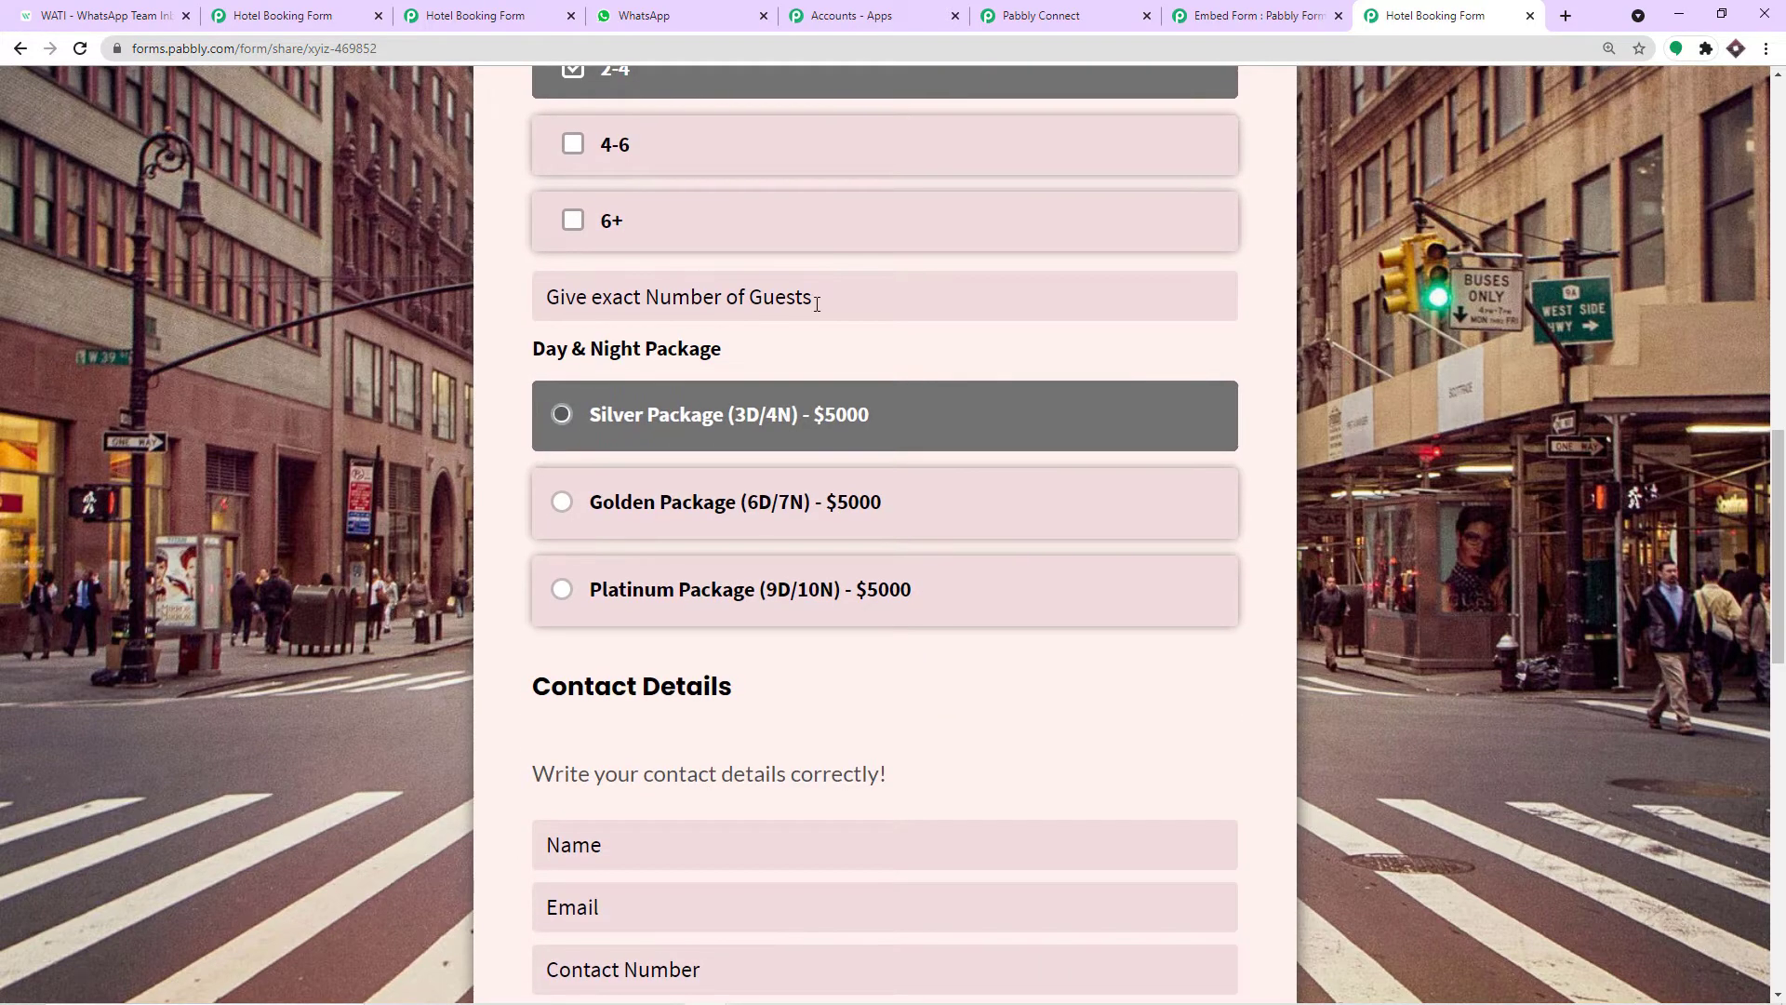
Autofill the contact details from a saved entry and paste in a corrected phone number.
{"action": "scroll", "coordinate": [618, 459], "scroll_direction": "down", "scroll_amount": 5}
{"action": "left_click", "coordinate": [620, 376]}
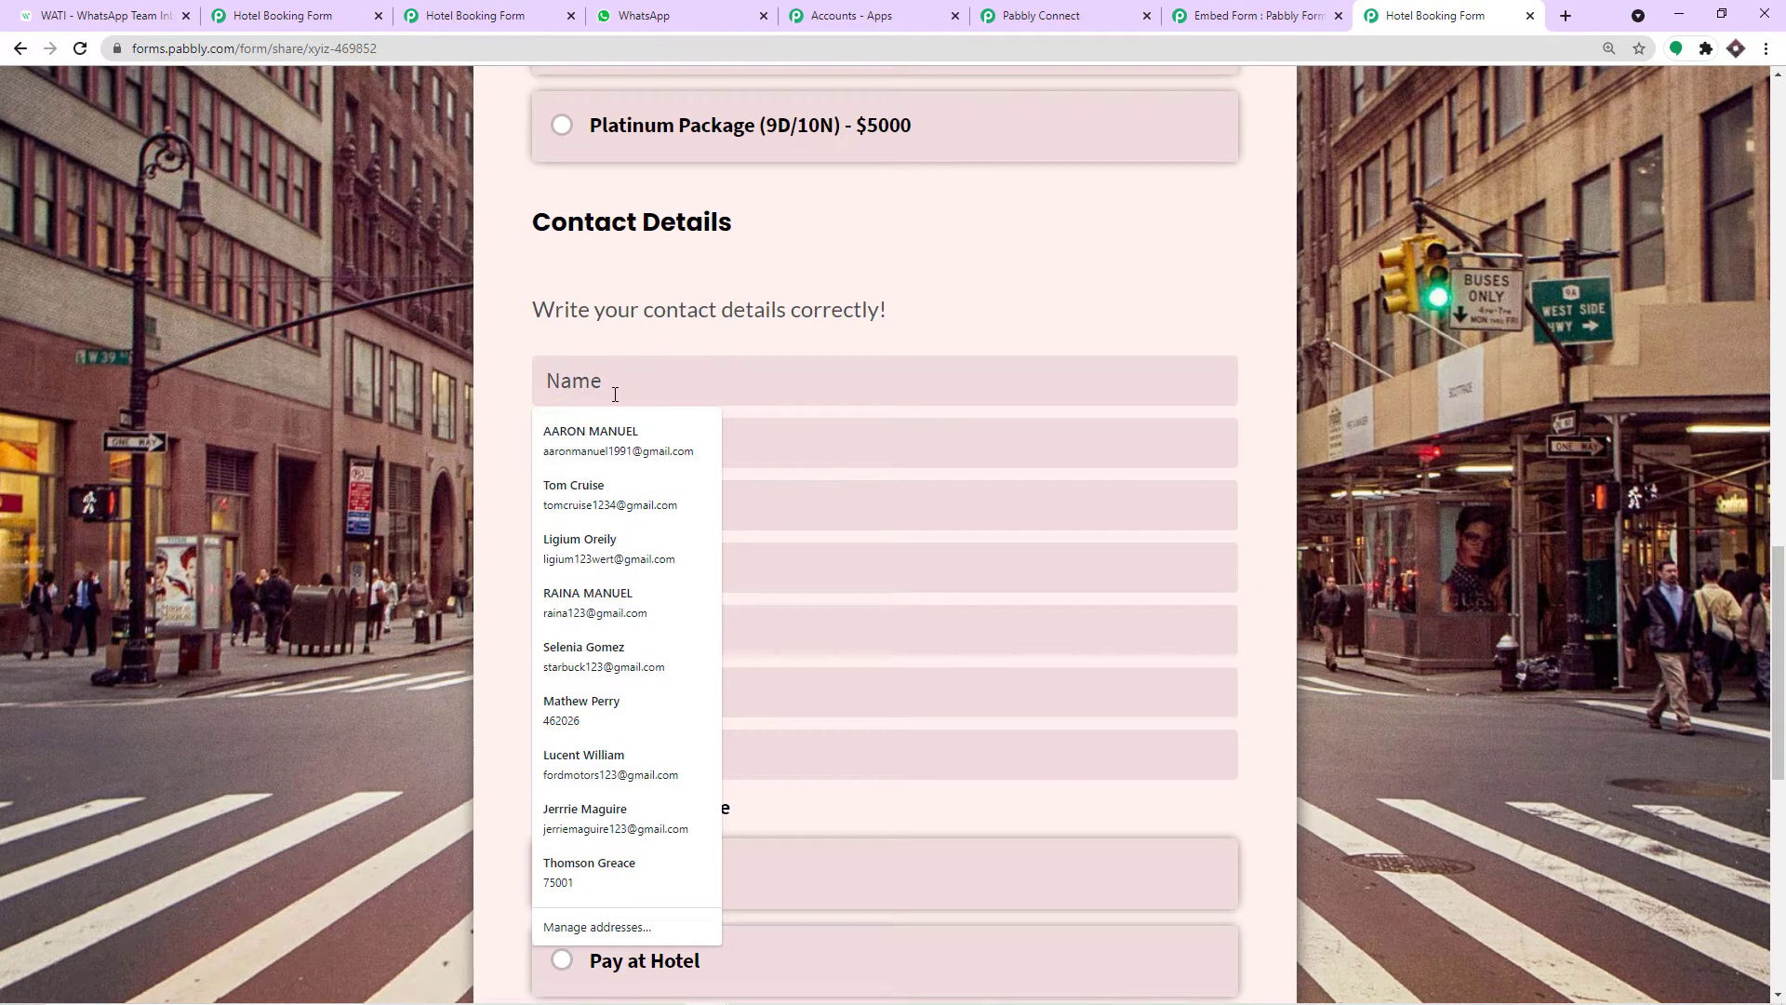
{"action": "left_click", "coordinate": [610, 545]}
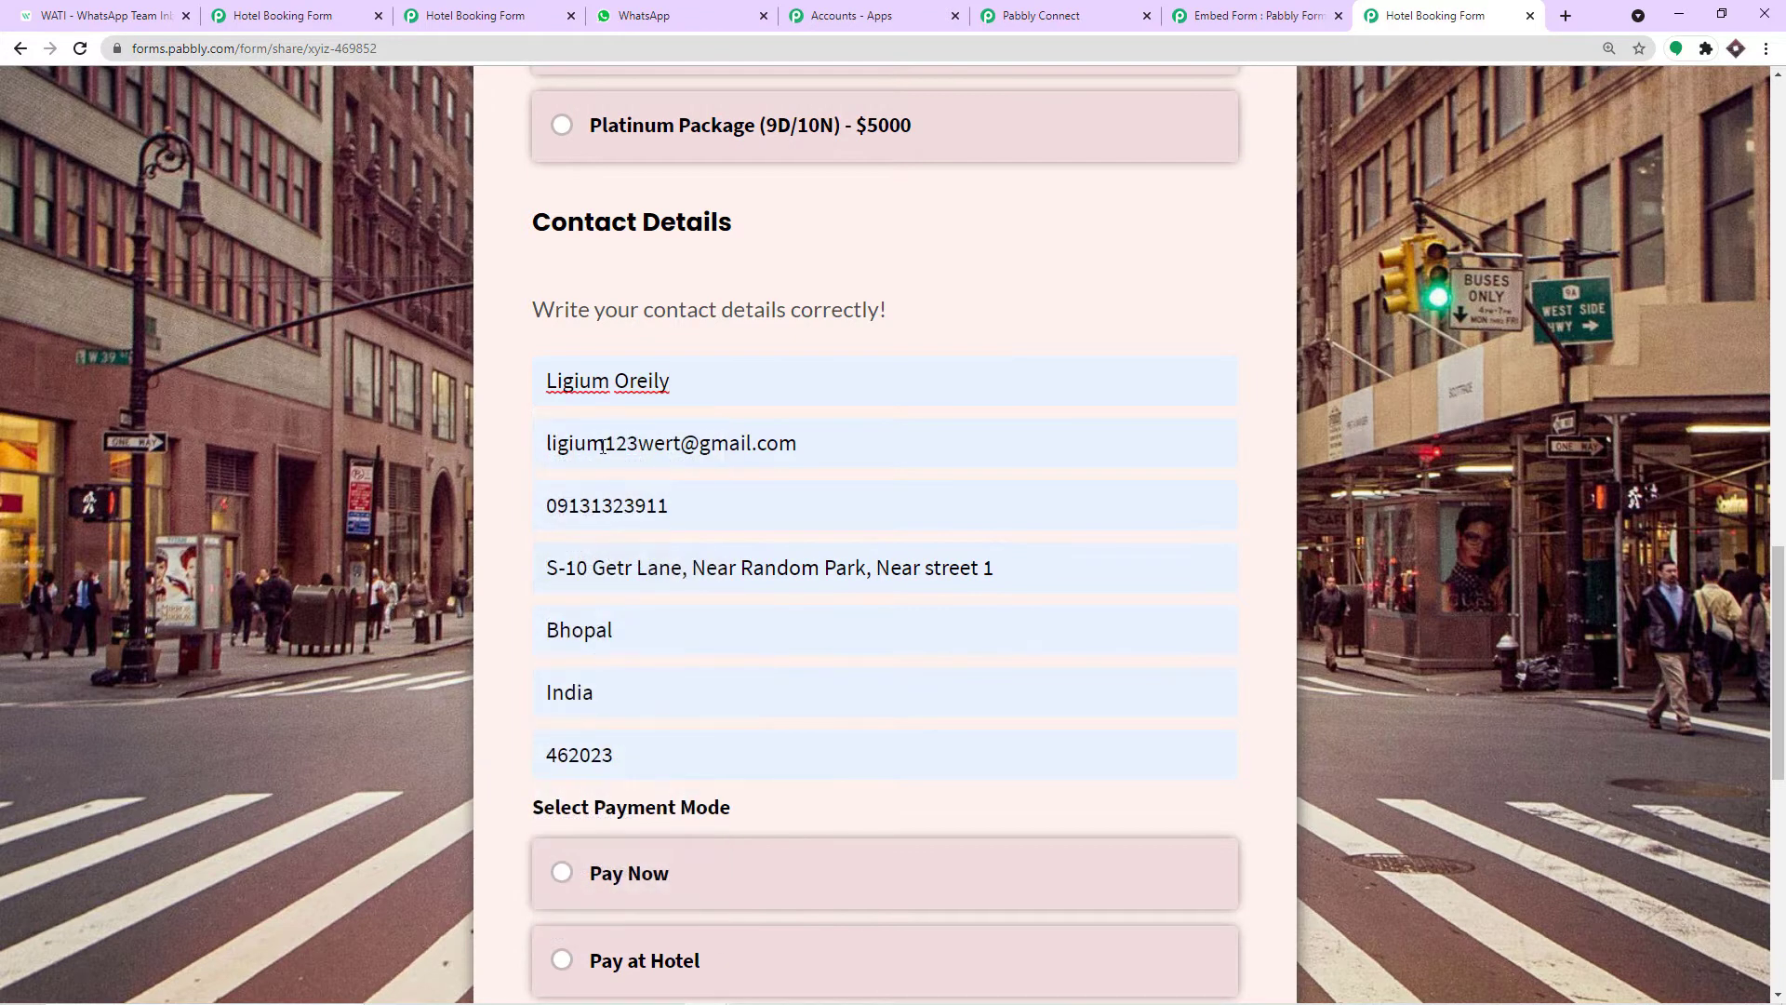
{"action": "scroll", "coordinate": [669, 406], "scroll_direction": "down", "scroll_amount": 1}
{"action": "double_click", "coordinate": [669, 405]}
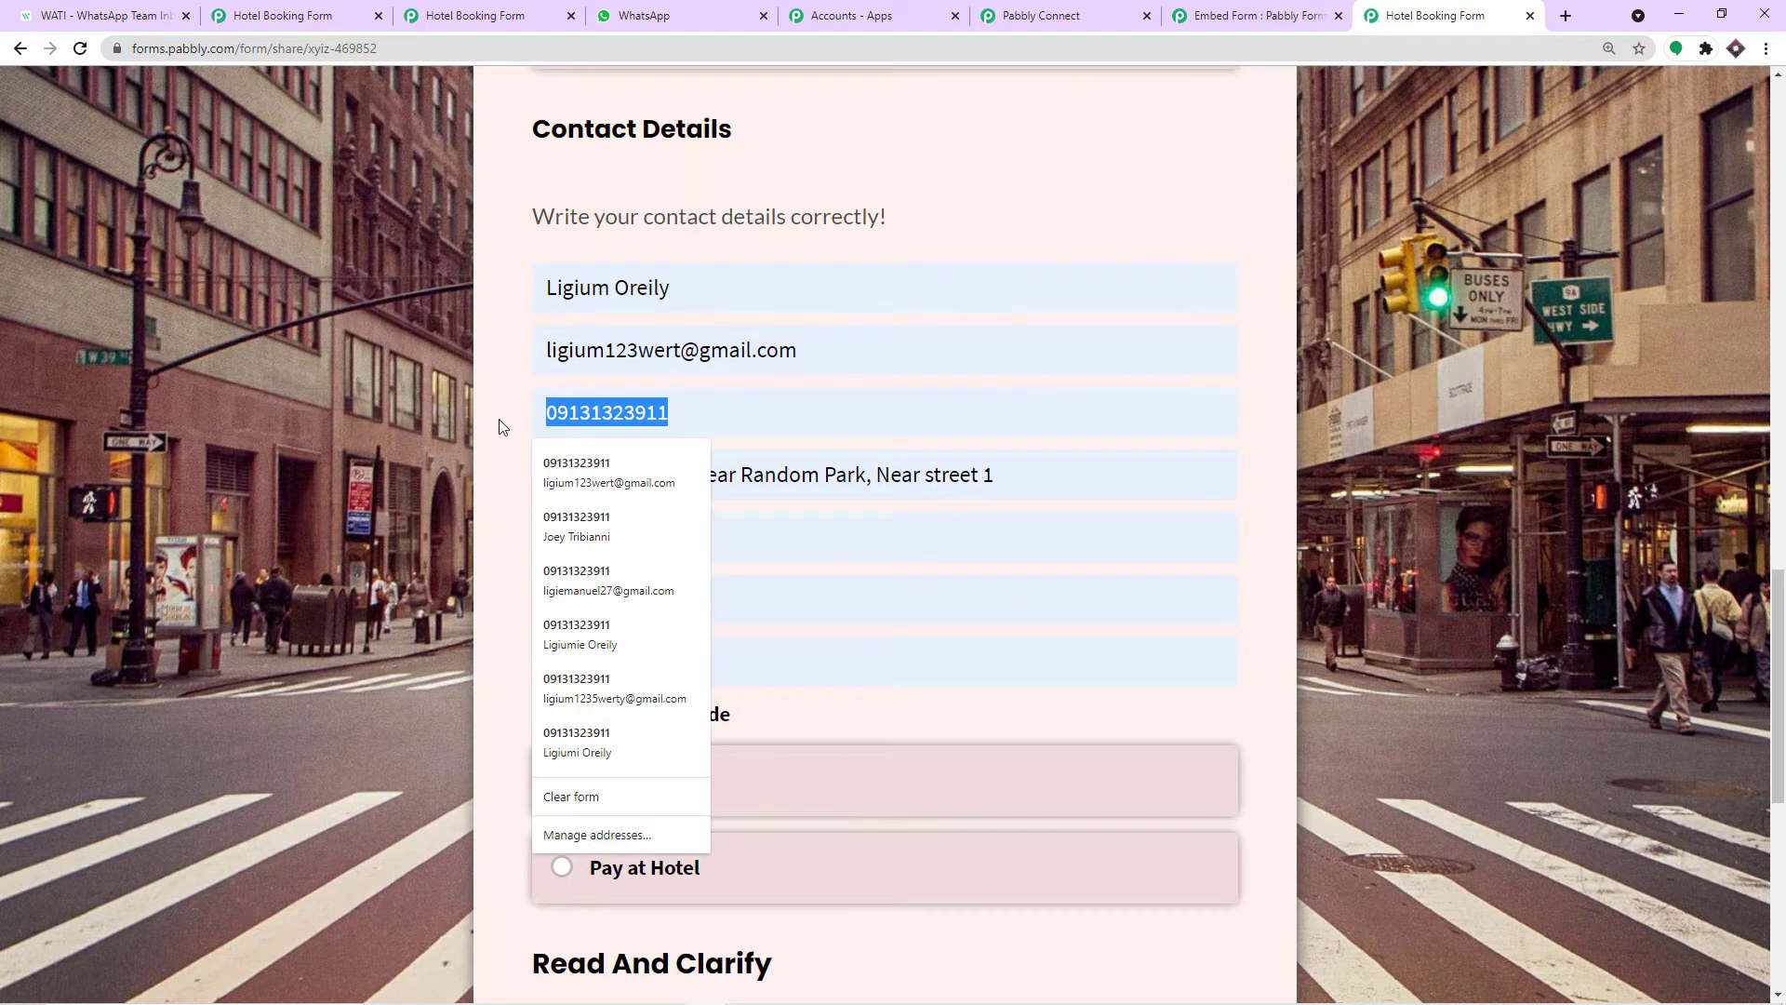
{"action": "key", "text": "ctrl+v"}
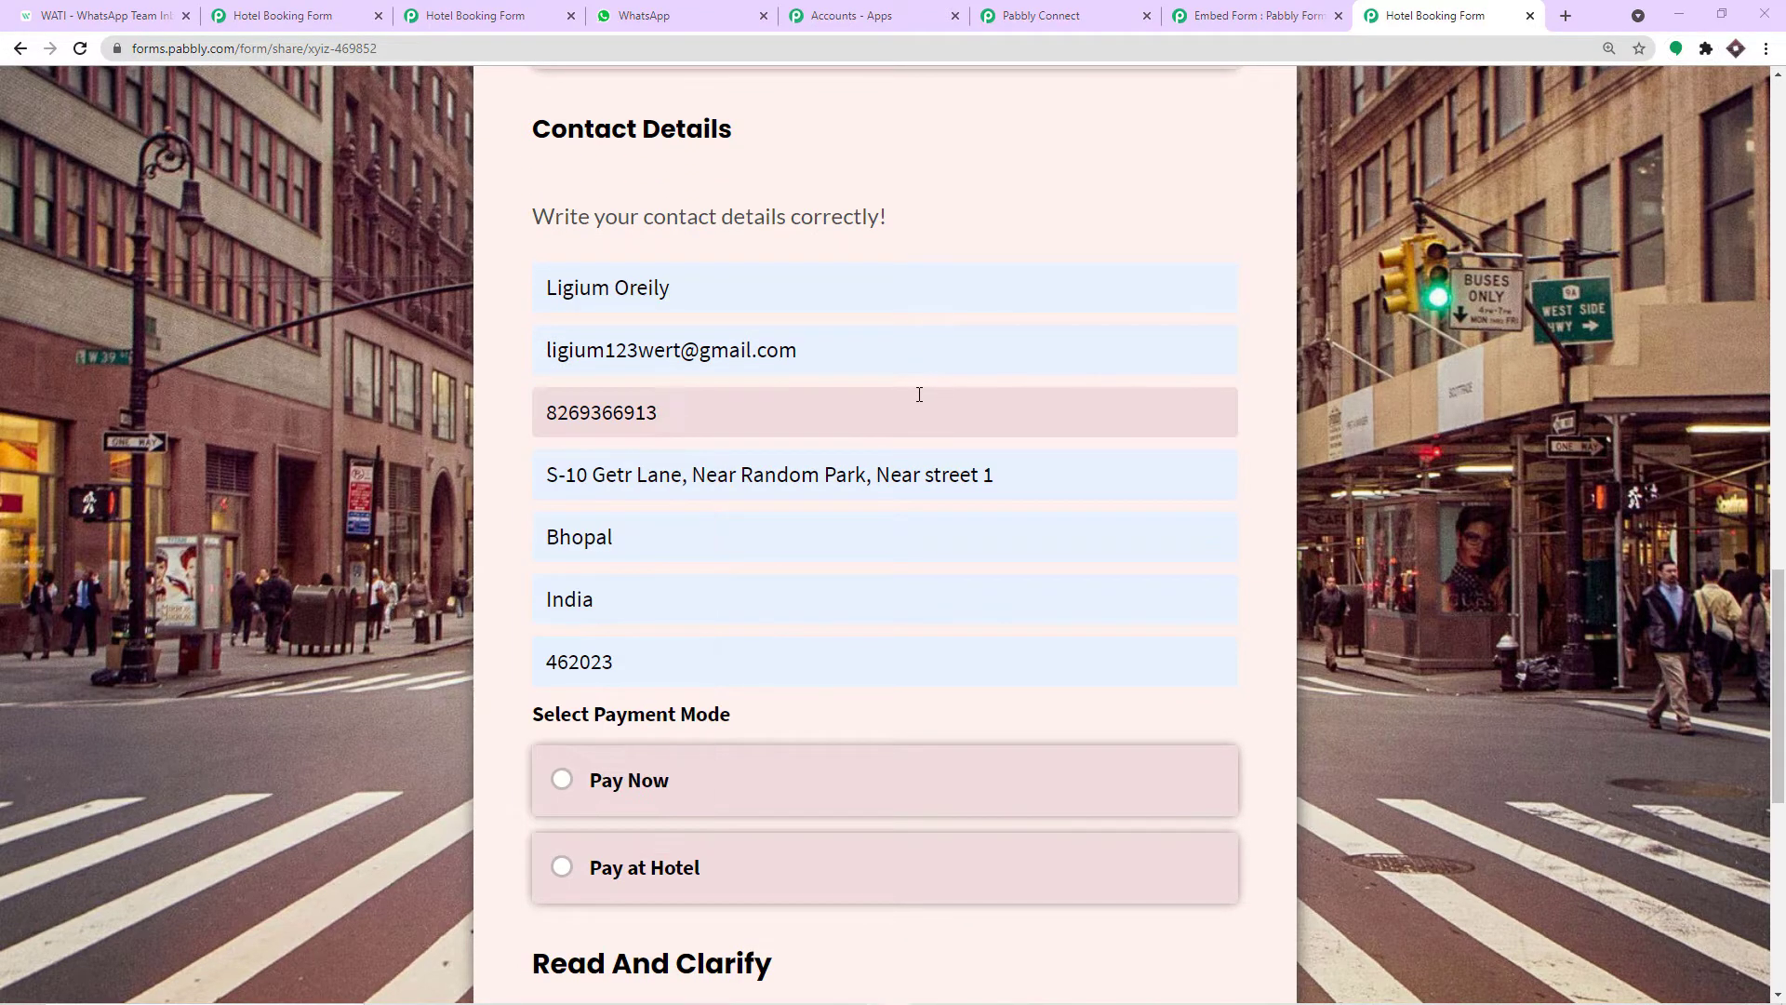
Choose Pay at Hotel, accept the terms and submit the booking.
{"action": "scroll", "coordinate": [828, 424], "scroll_direction": "down", "scroll_amount": 1}
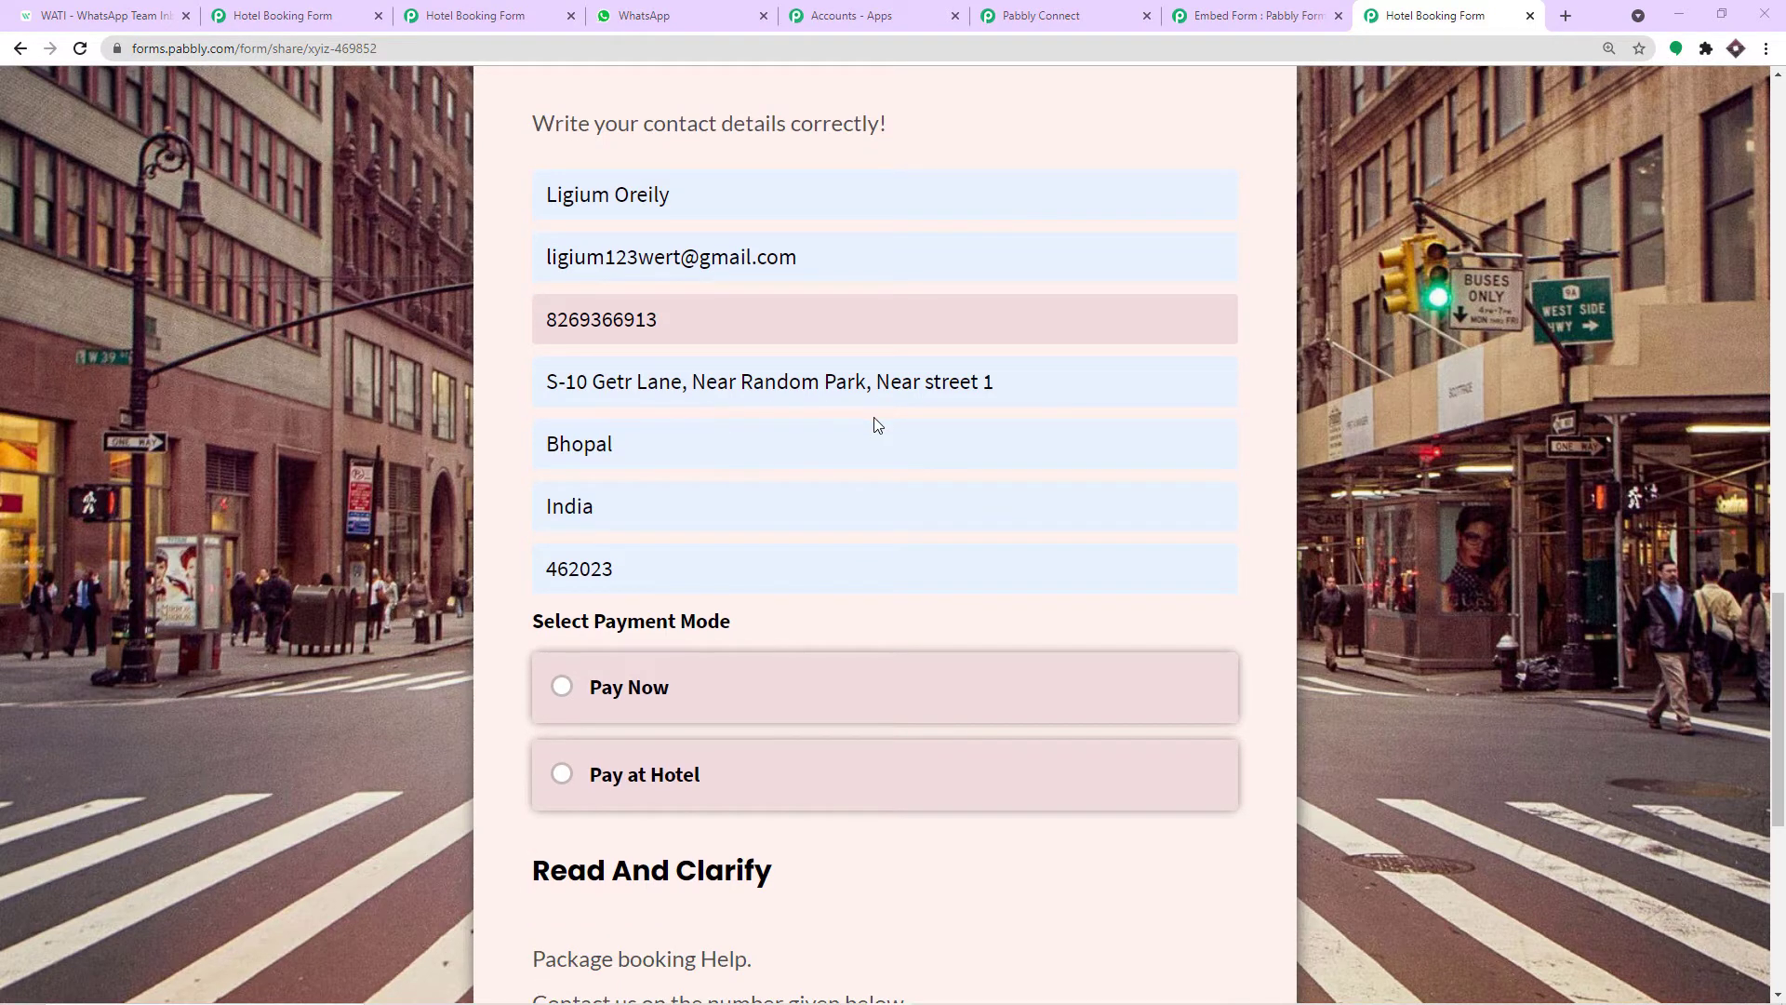
{"action": "scroll", "coordinate": [610, 367], "scroll_direction": "down", "scroll_amount": 2}
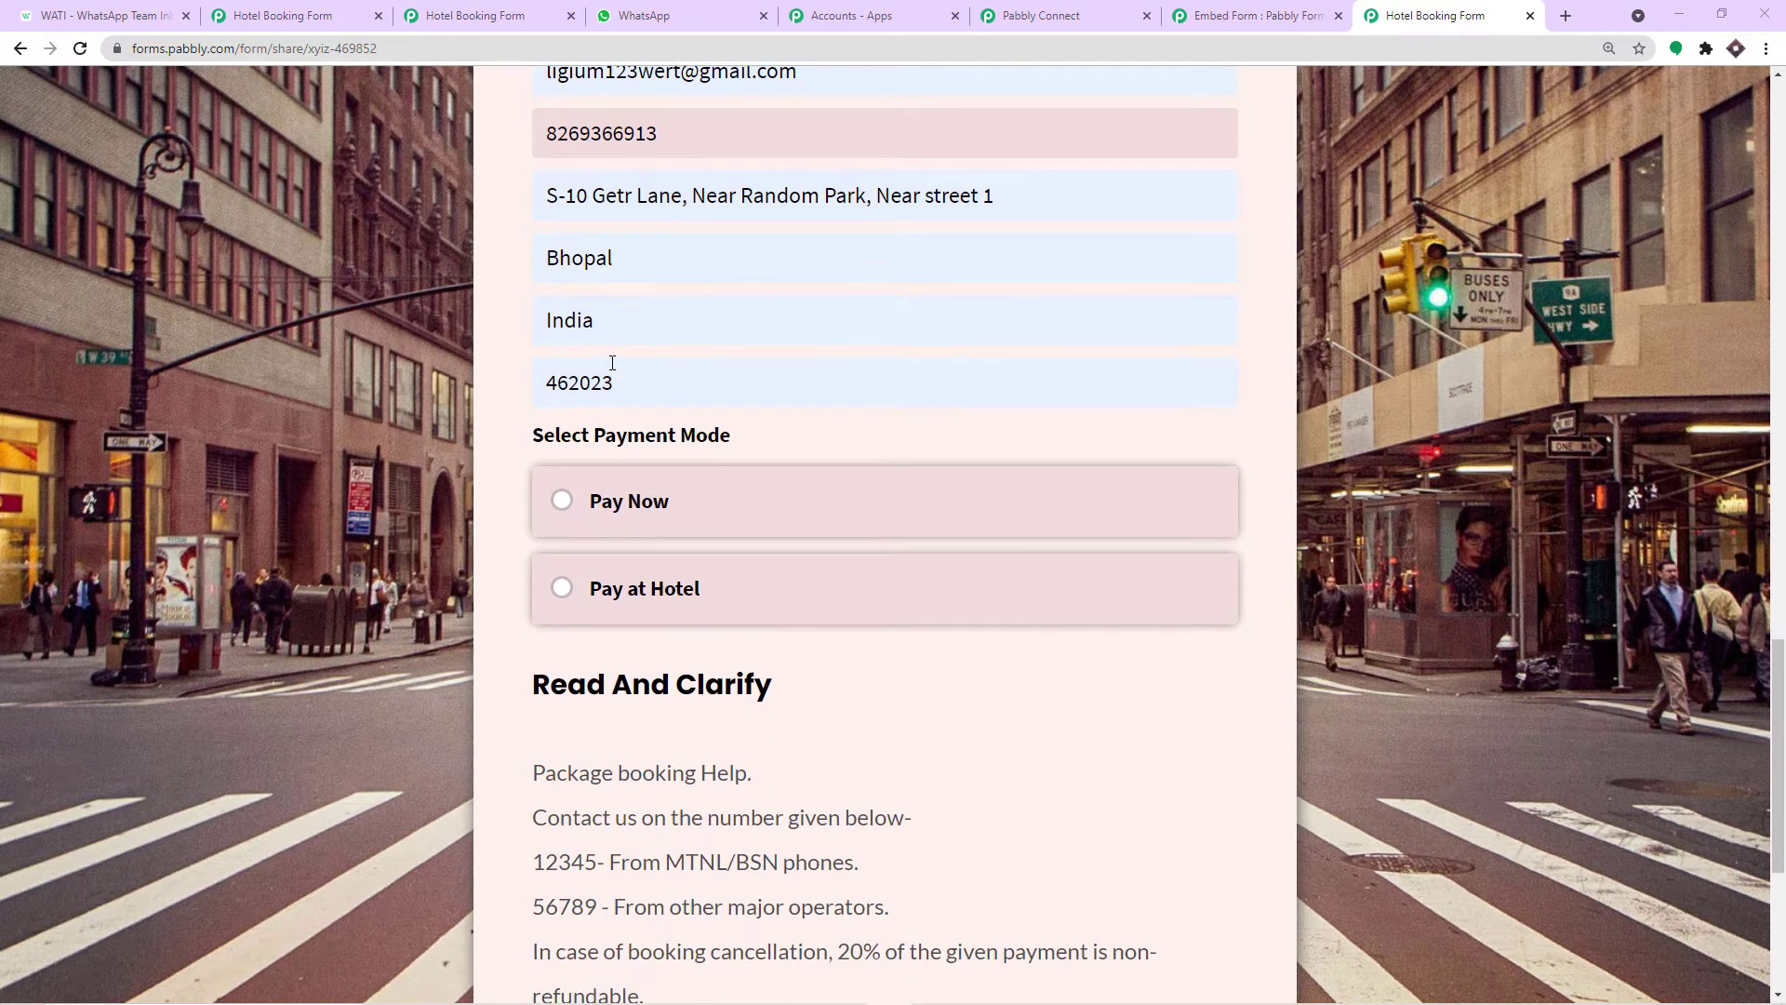
{"action": "scroll", "coordinate": [593, 448], "scroll_direction": "down", "scroll_amount": 1}
{"action": "left_click", "coordinate": [563, 496]}
{"action": "scroll", "coordinate": [829, 465], "scroll_direction": "down", "scroll_amount": 4}
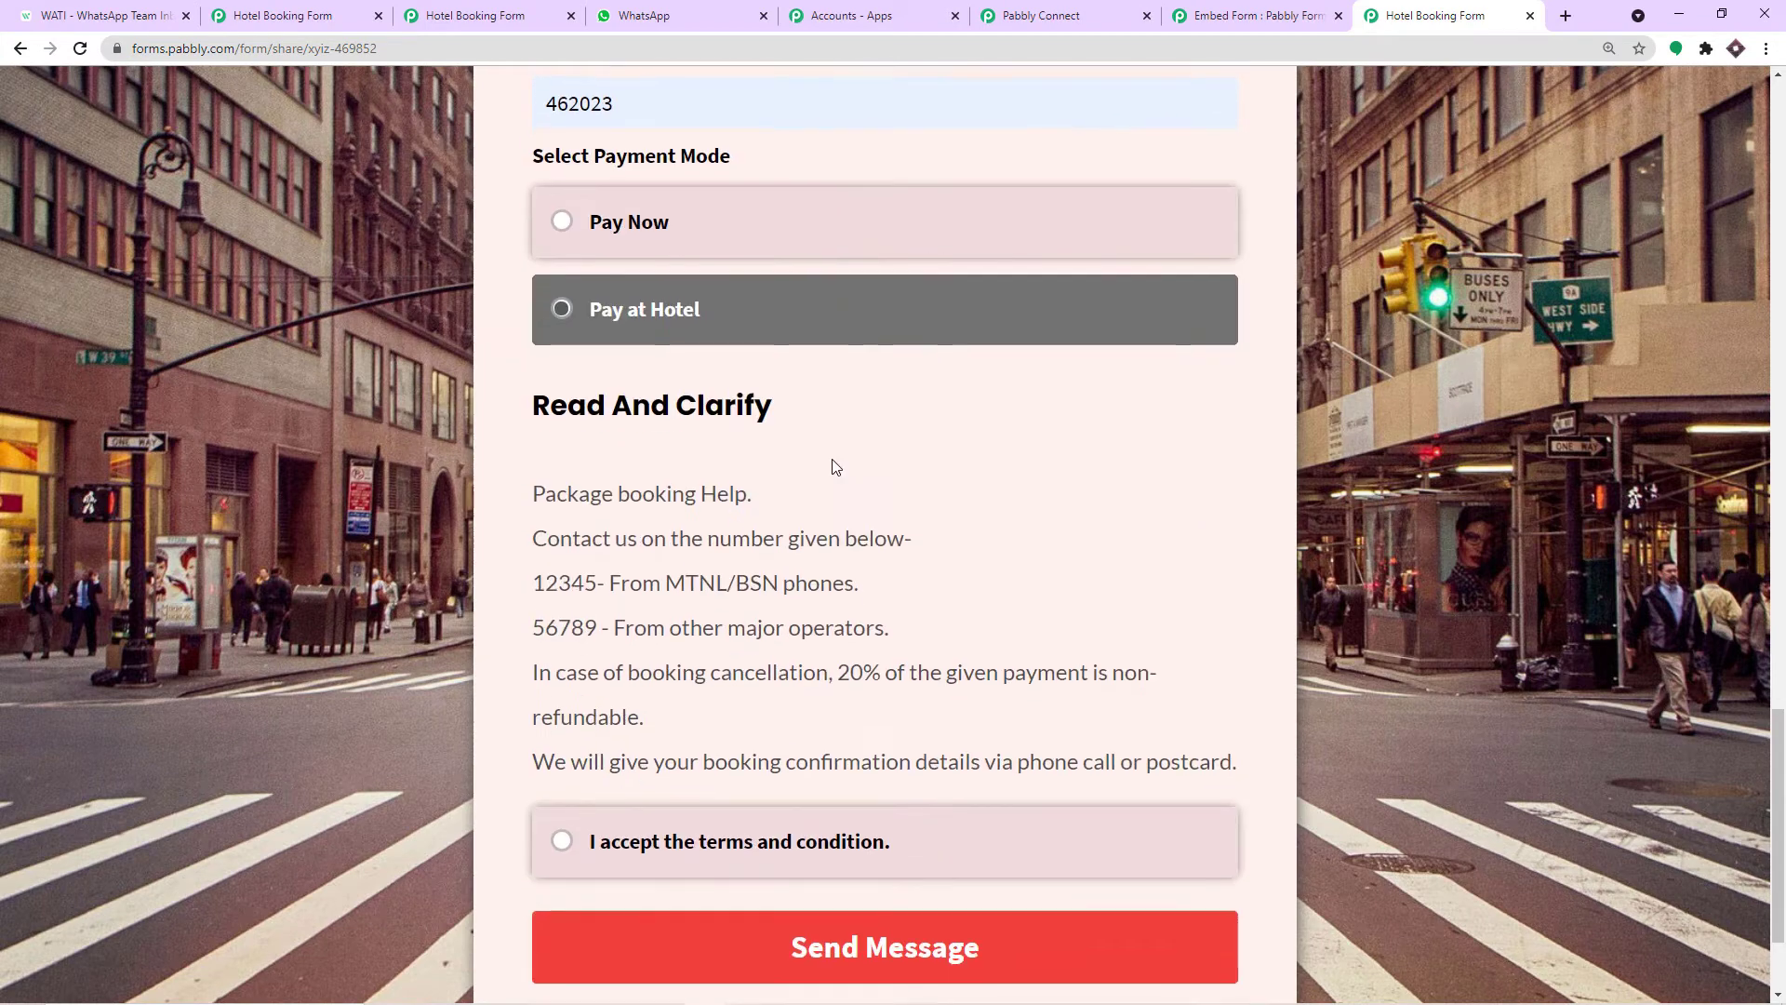
{"action": "left_click", "coordinate": [620, 663]}
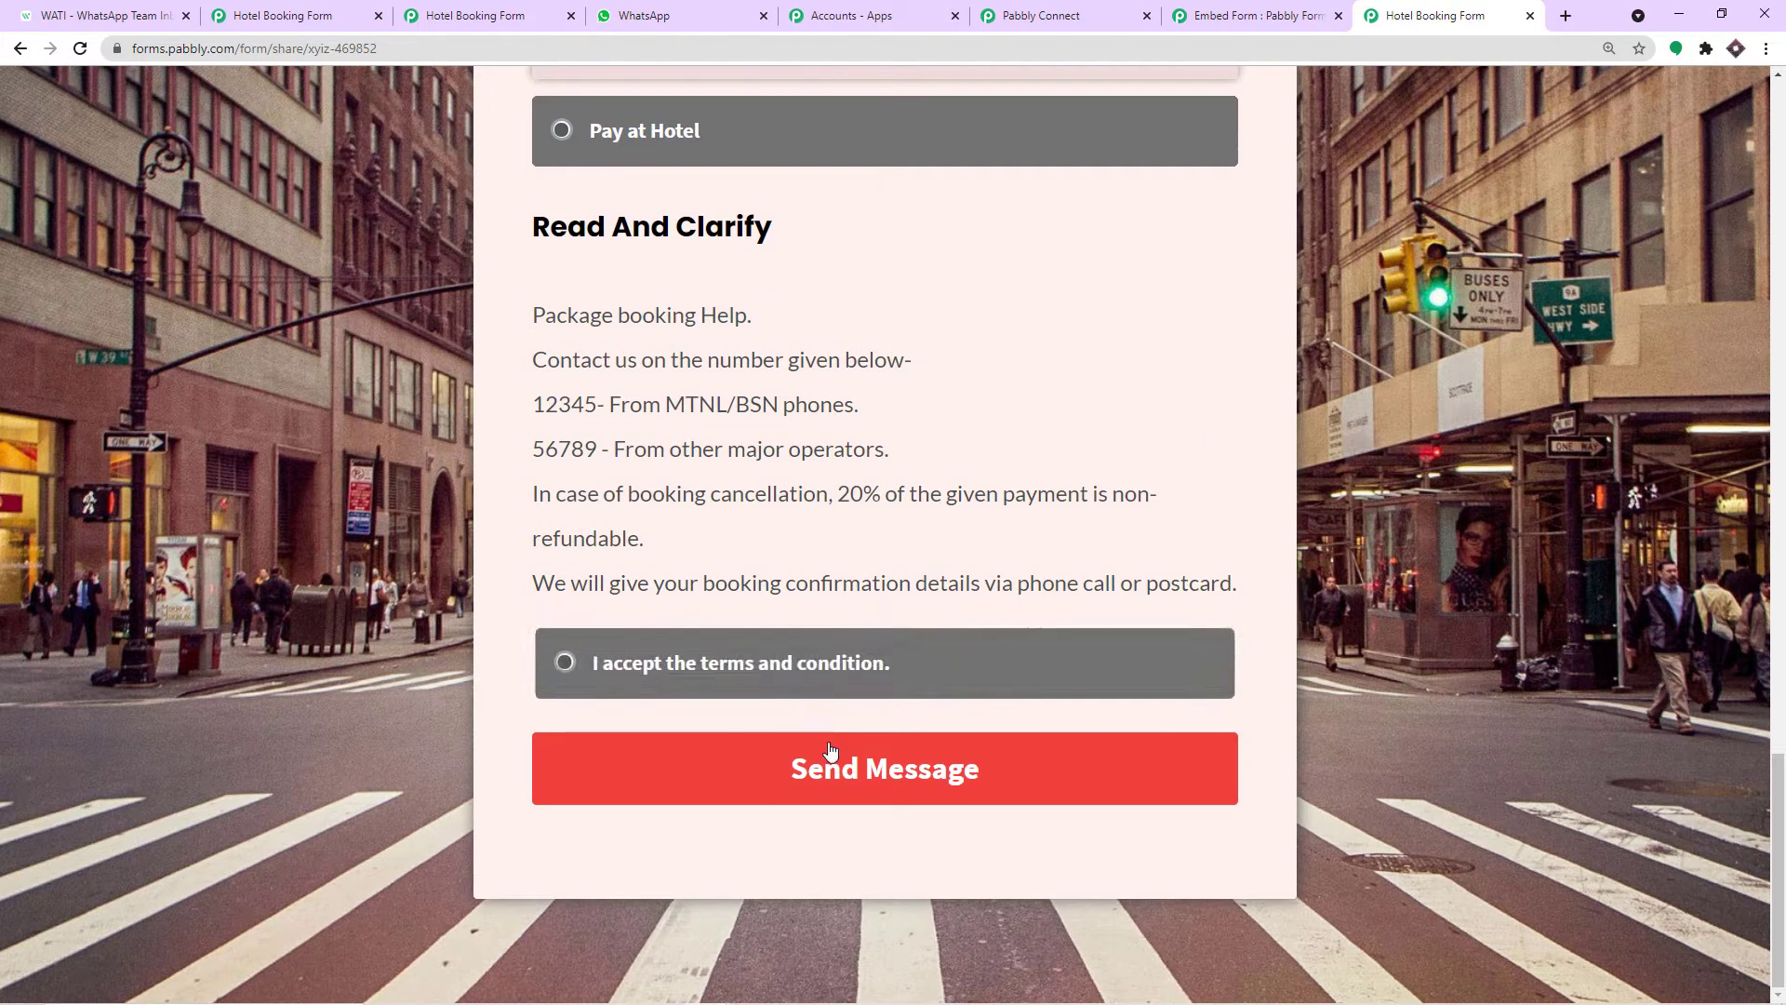
{"action": "scroll", "coordinate": [869, 666], "scroll_direction": "up", "scroll_amount": 7}
{"action": "scroll", "coordinate": [845, 626], "scroll_direction": "down", "scroll_amount": 7}
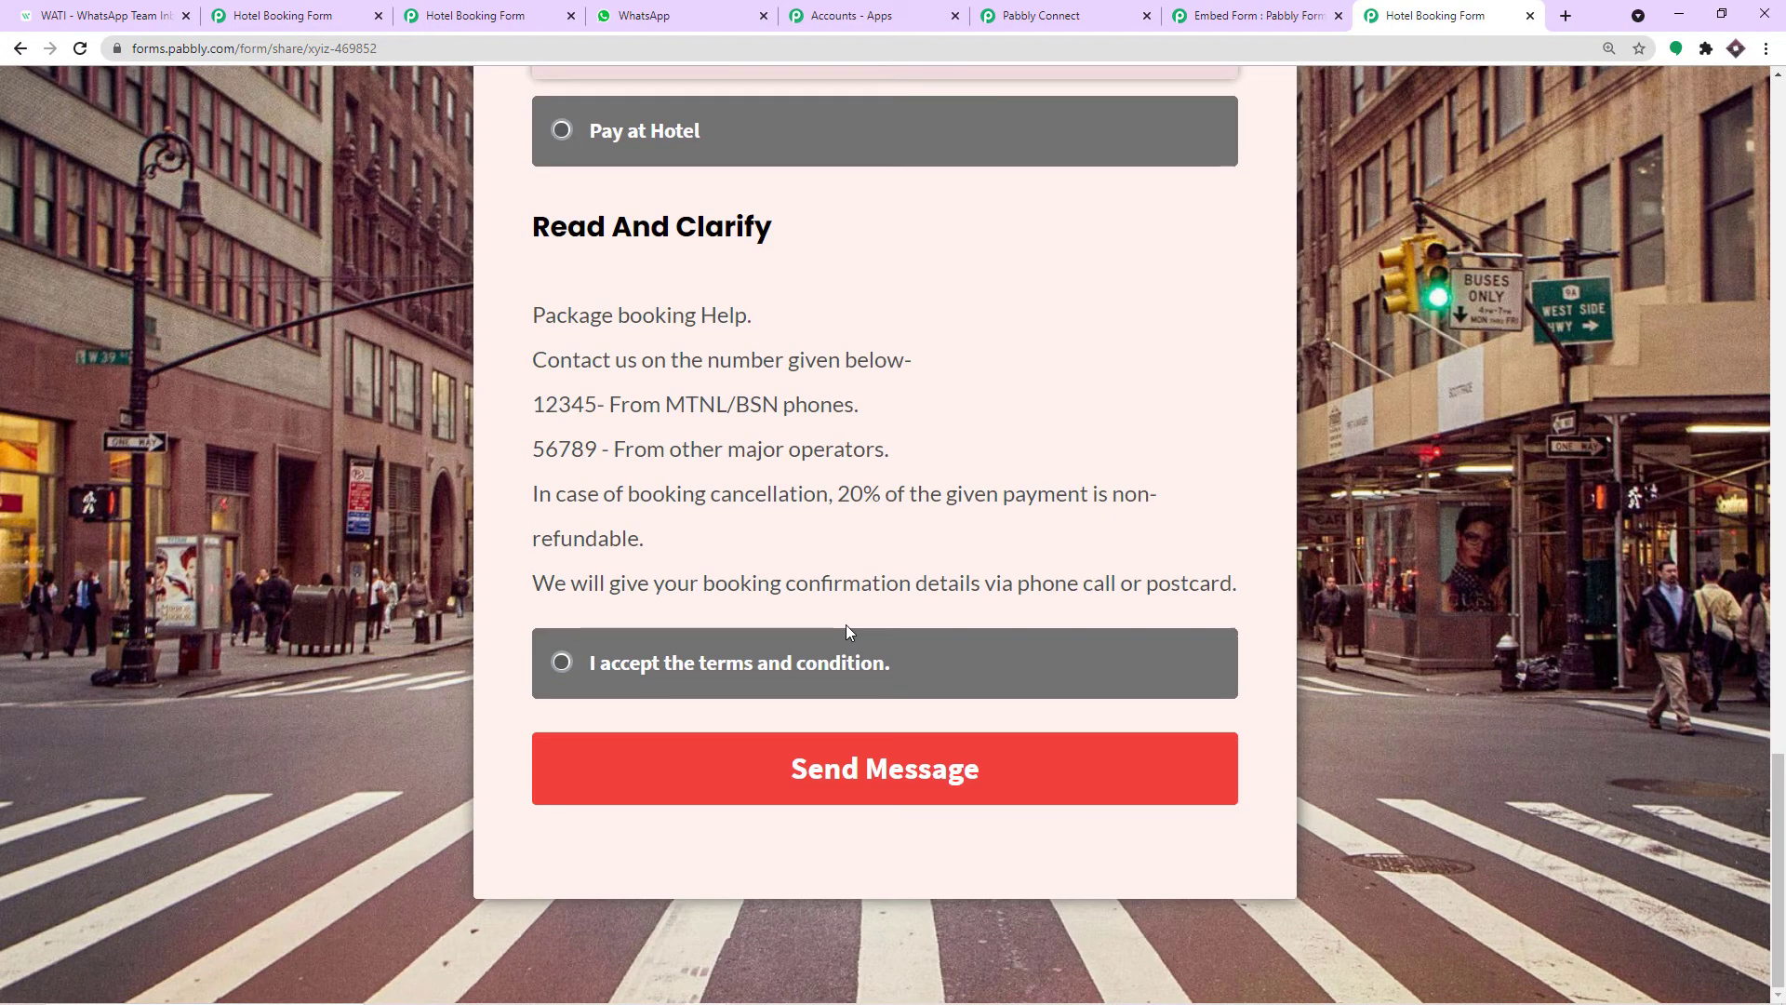
{"action": "left_click", "coordinate": [863, 764]}
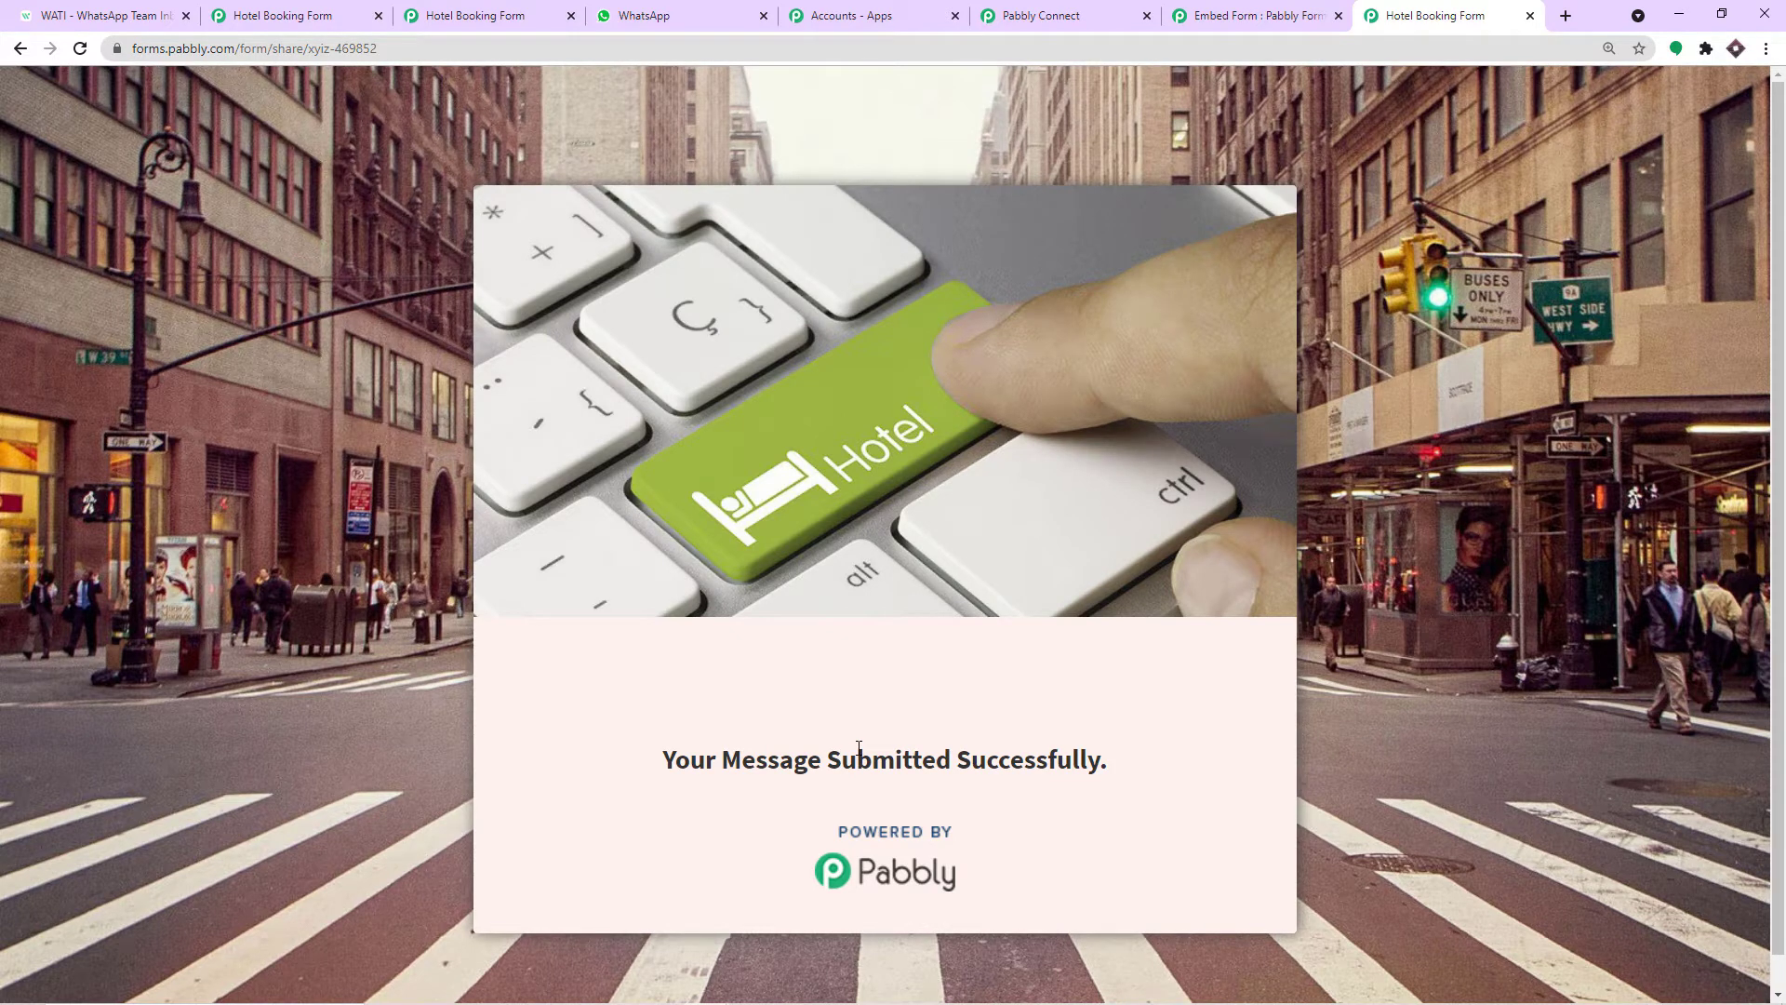
Back in Pabbly Connect, review the captured Hotel Name and Name values in Response Received.
{"action": "left_click", "coordinate": [1078, 10]}
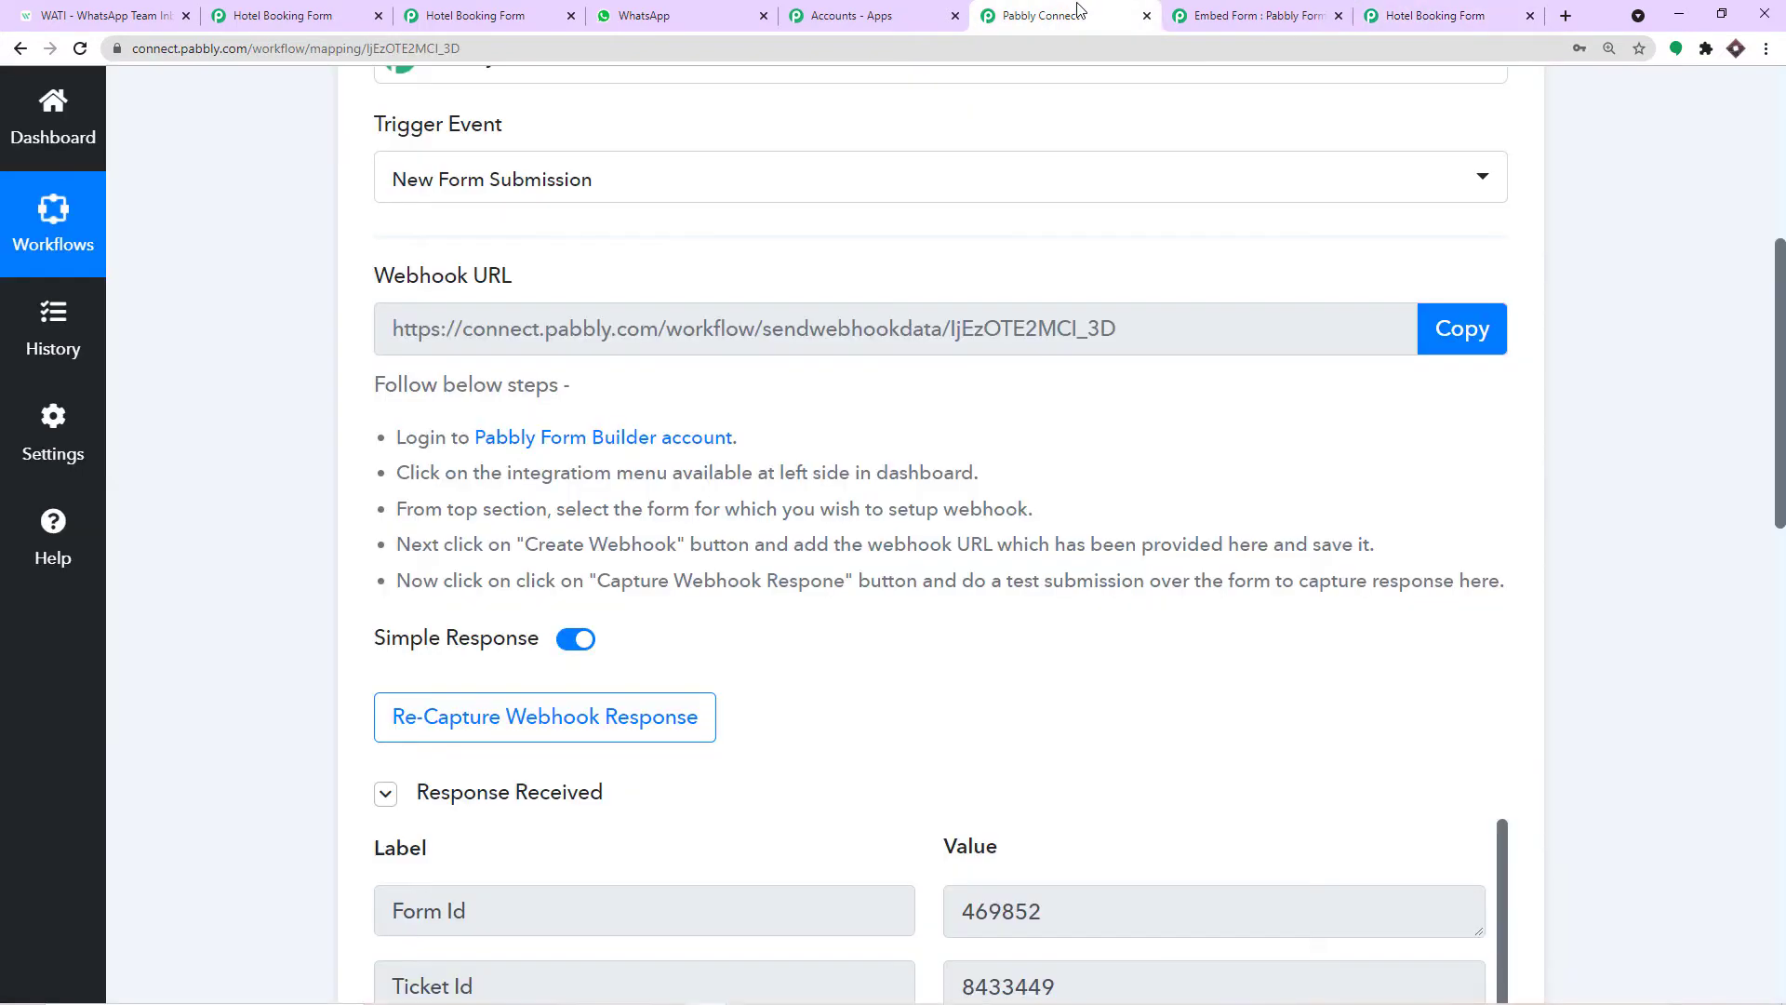
{"action": "scroll", "coordinate": [1154, 493], "scroll_direction": "down", "scroll_amount": 6}
{"action": "scroll", "coordinate": [1165, 503], "scroll_direction": "down", "scroll_amount": 3}
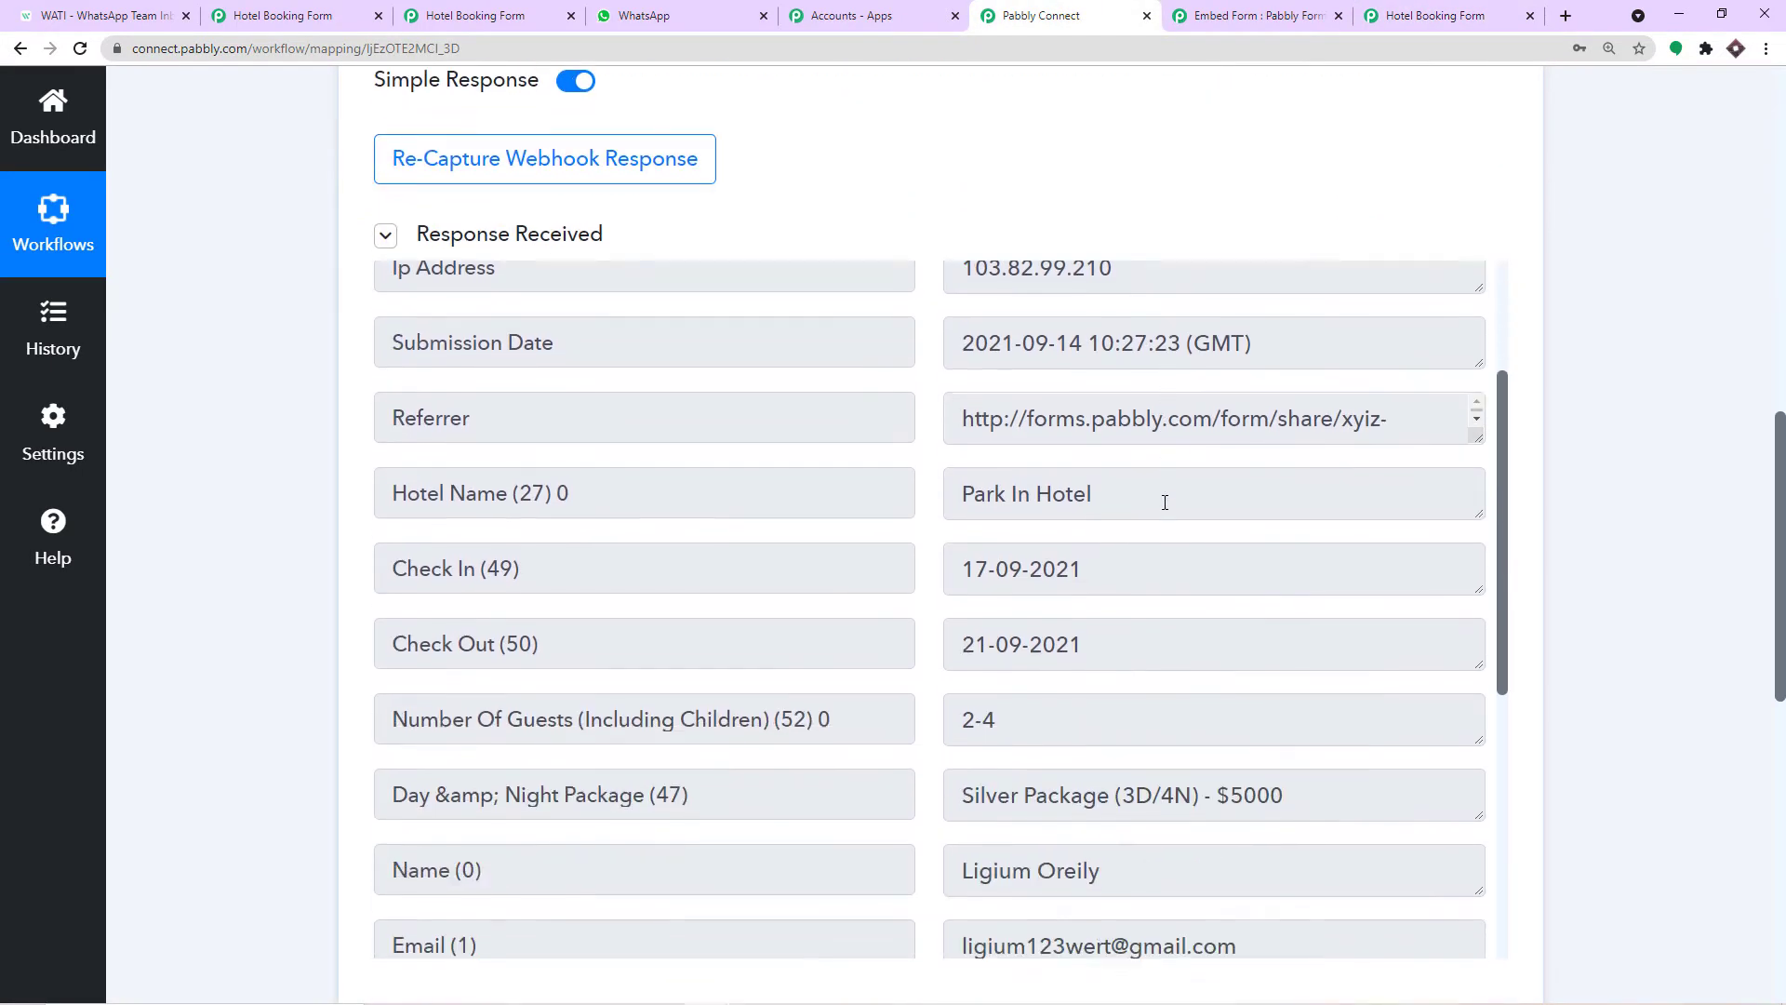
{"action": "left_click_drag", "start_coordinate": [1125, 451], "coordinate": [878, 459]}
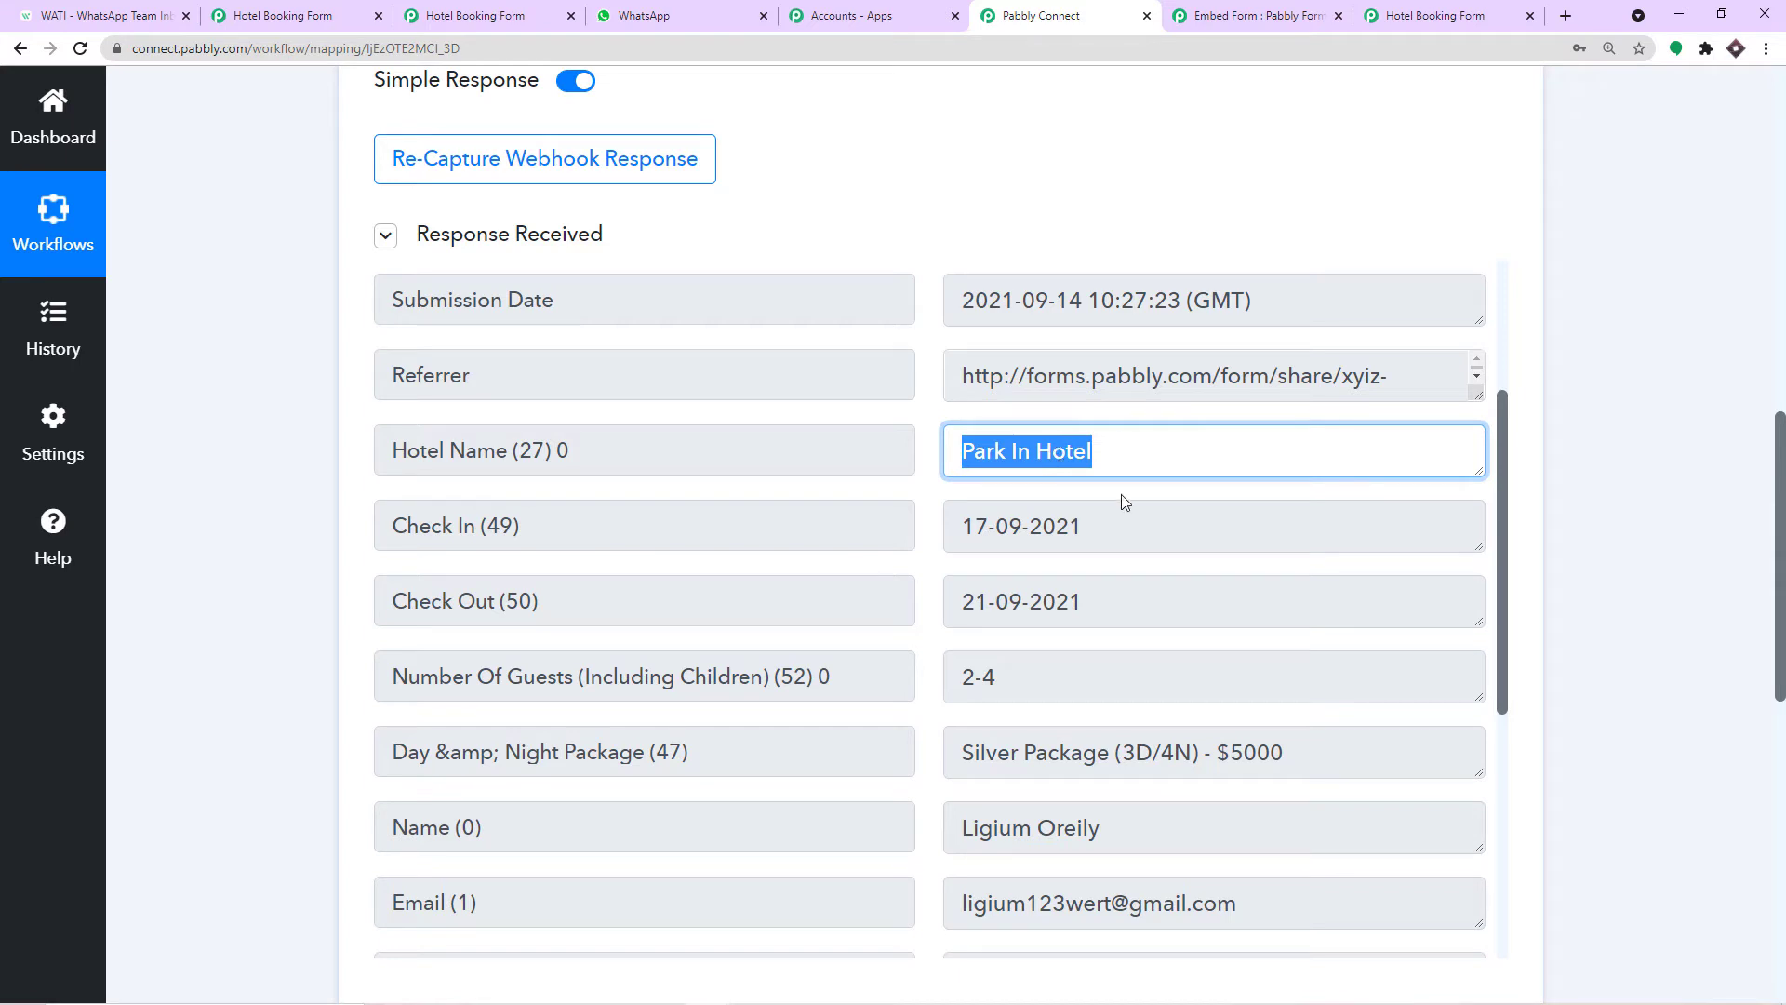
{"action": "scroll", "coordinate": [1120, 497], "scroll_direction": "down", "scroll_amount": 2}
{"action": "left_click_drag", "start_coordinate": [1120, 640], "coordinate": [863, 662]}
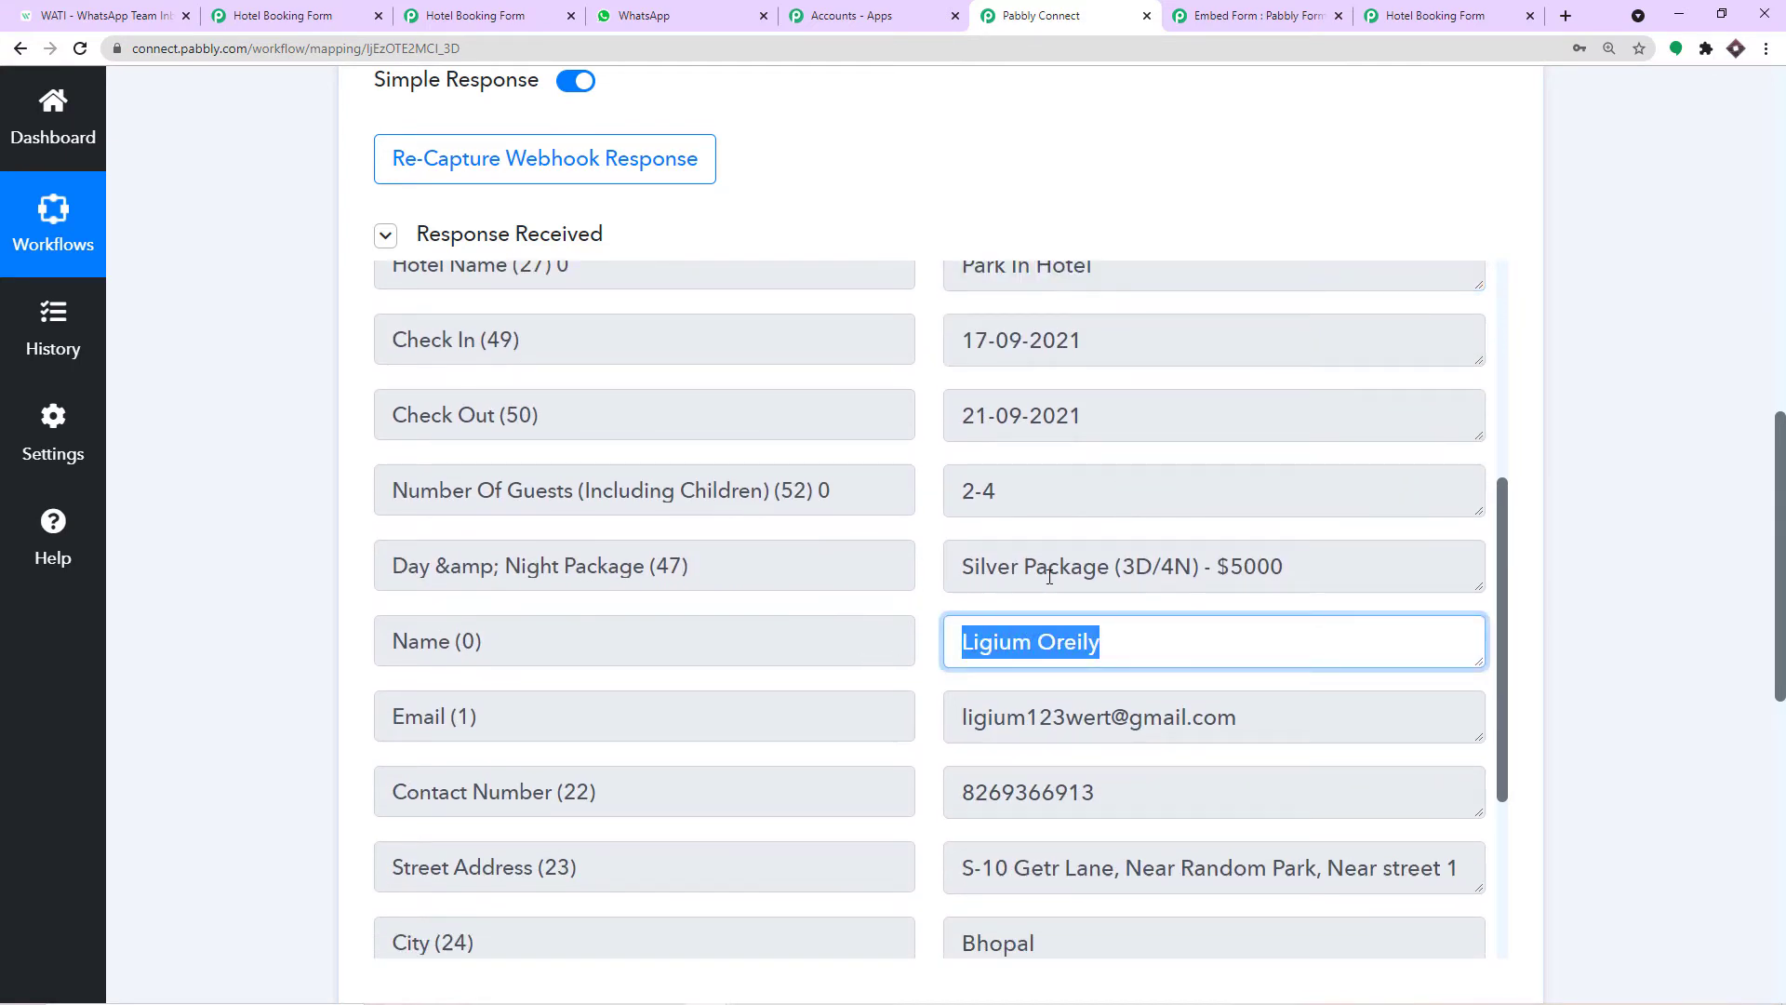
Check the captured Email and Contact Number values further down the response.
{"action": "scroll", "coordinate": [1050, 577], "scroll_direction": "down", "scroll_amount": 3}
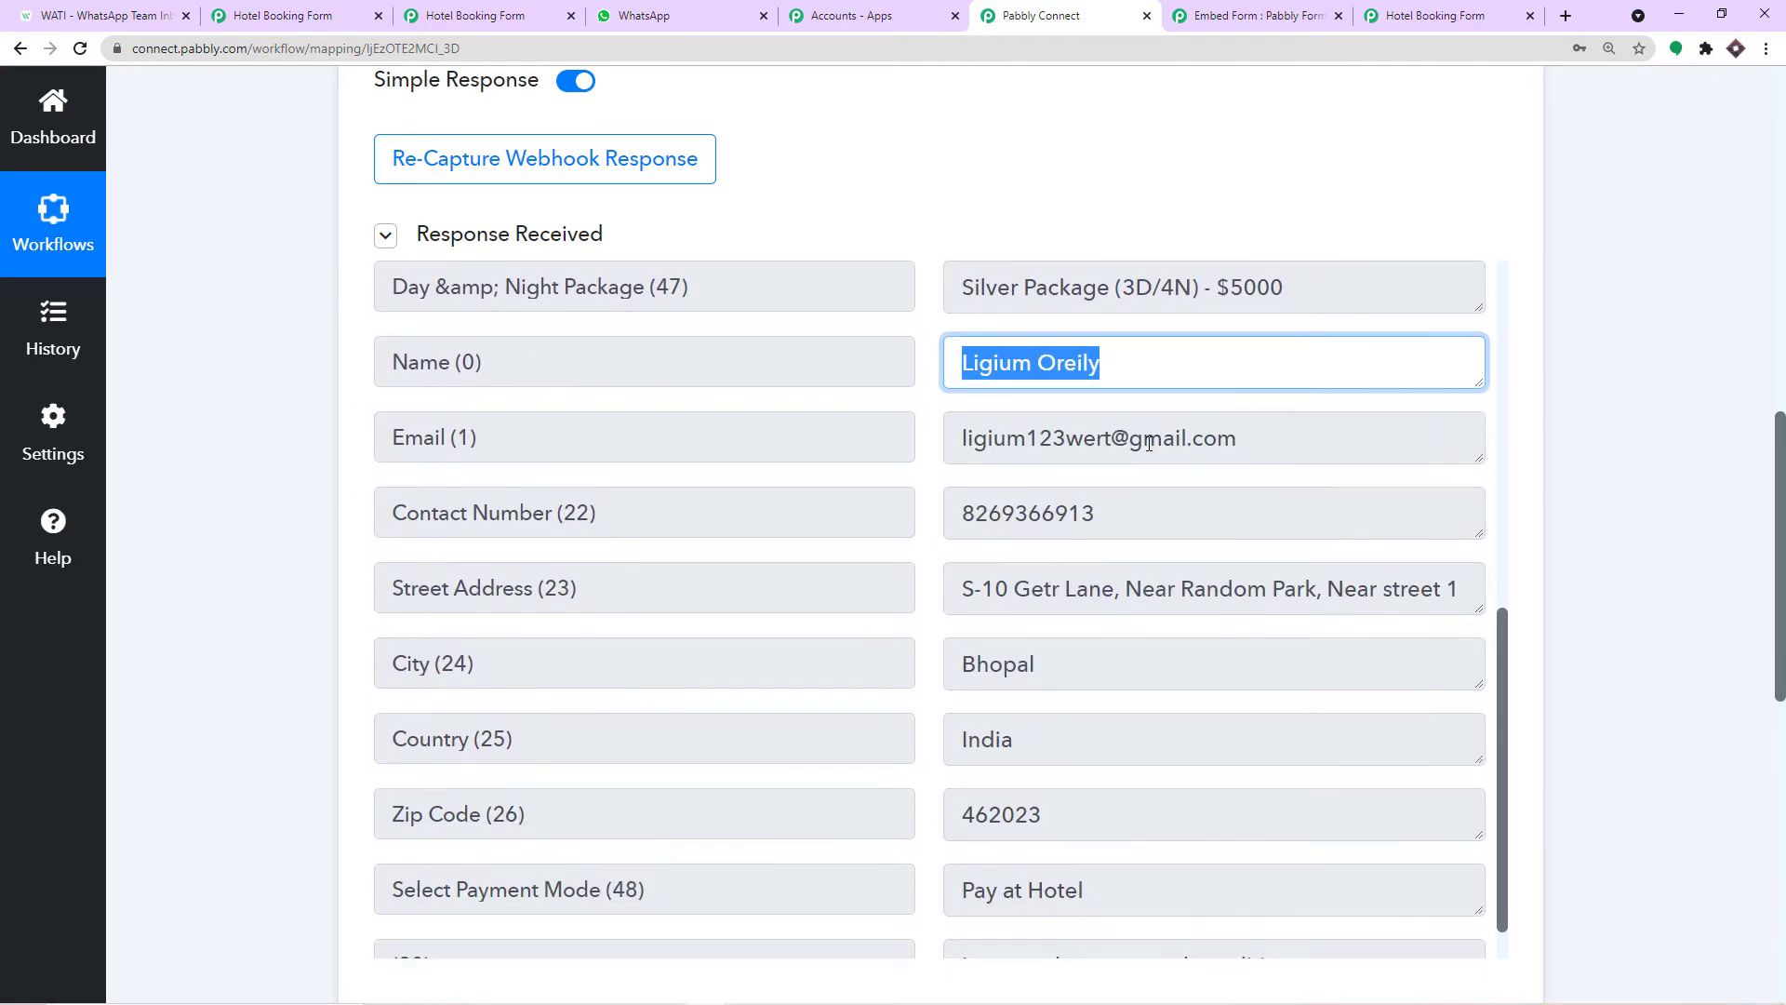
{"action": "left_click", "coordinate": [1149, 443]}
{"action": "scroll", "coordinate": [1080, 590], "scroll_direction": "down", "scroll_amount": 1}
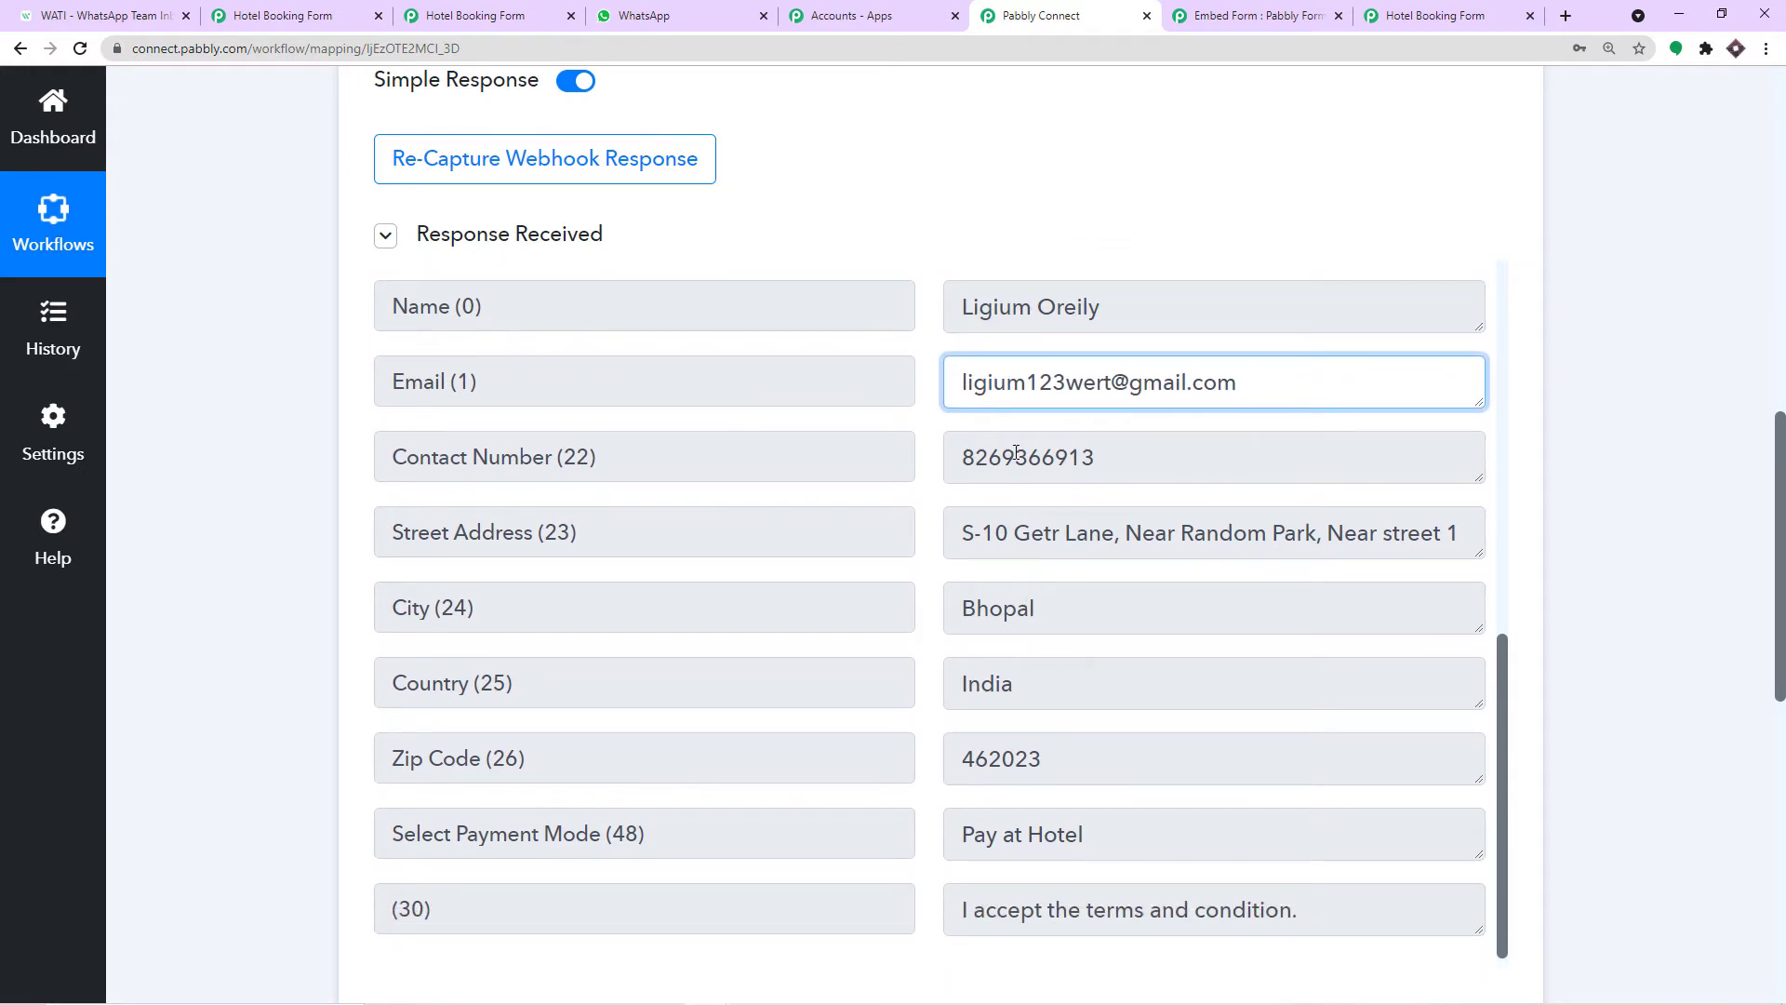
{"action": "double_click", "coordinate": [1029, 457]}
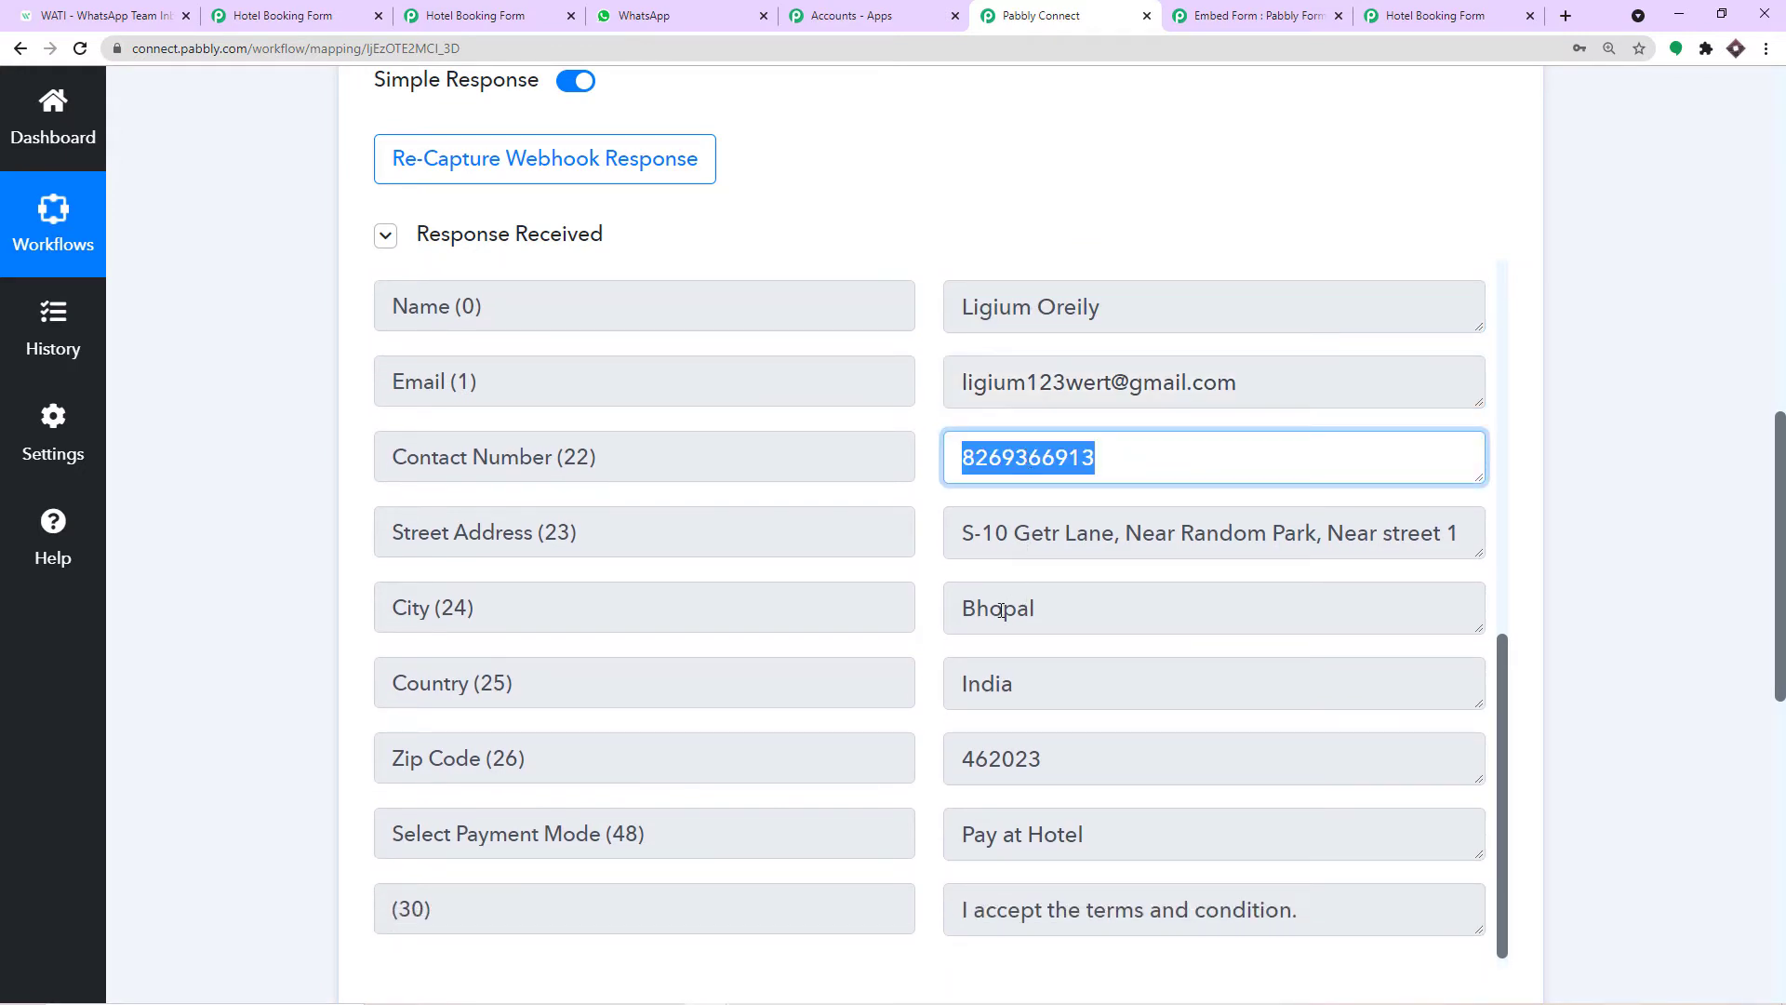
{"action": "scroll", "coordinate": [997, 683], "scroll_direction": "down", "scroll_amount": 2}
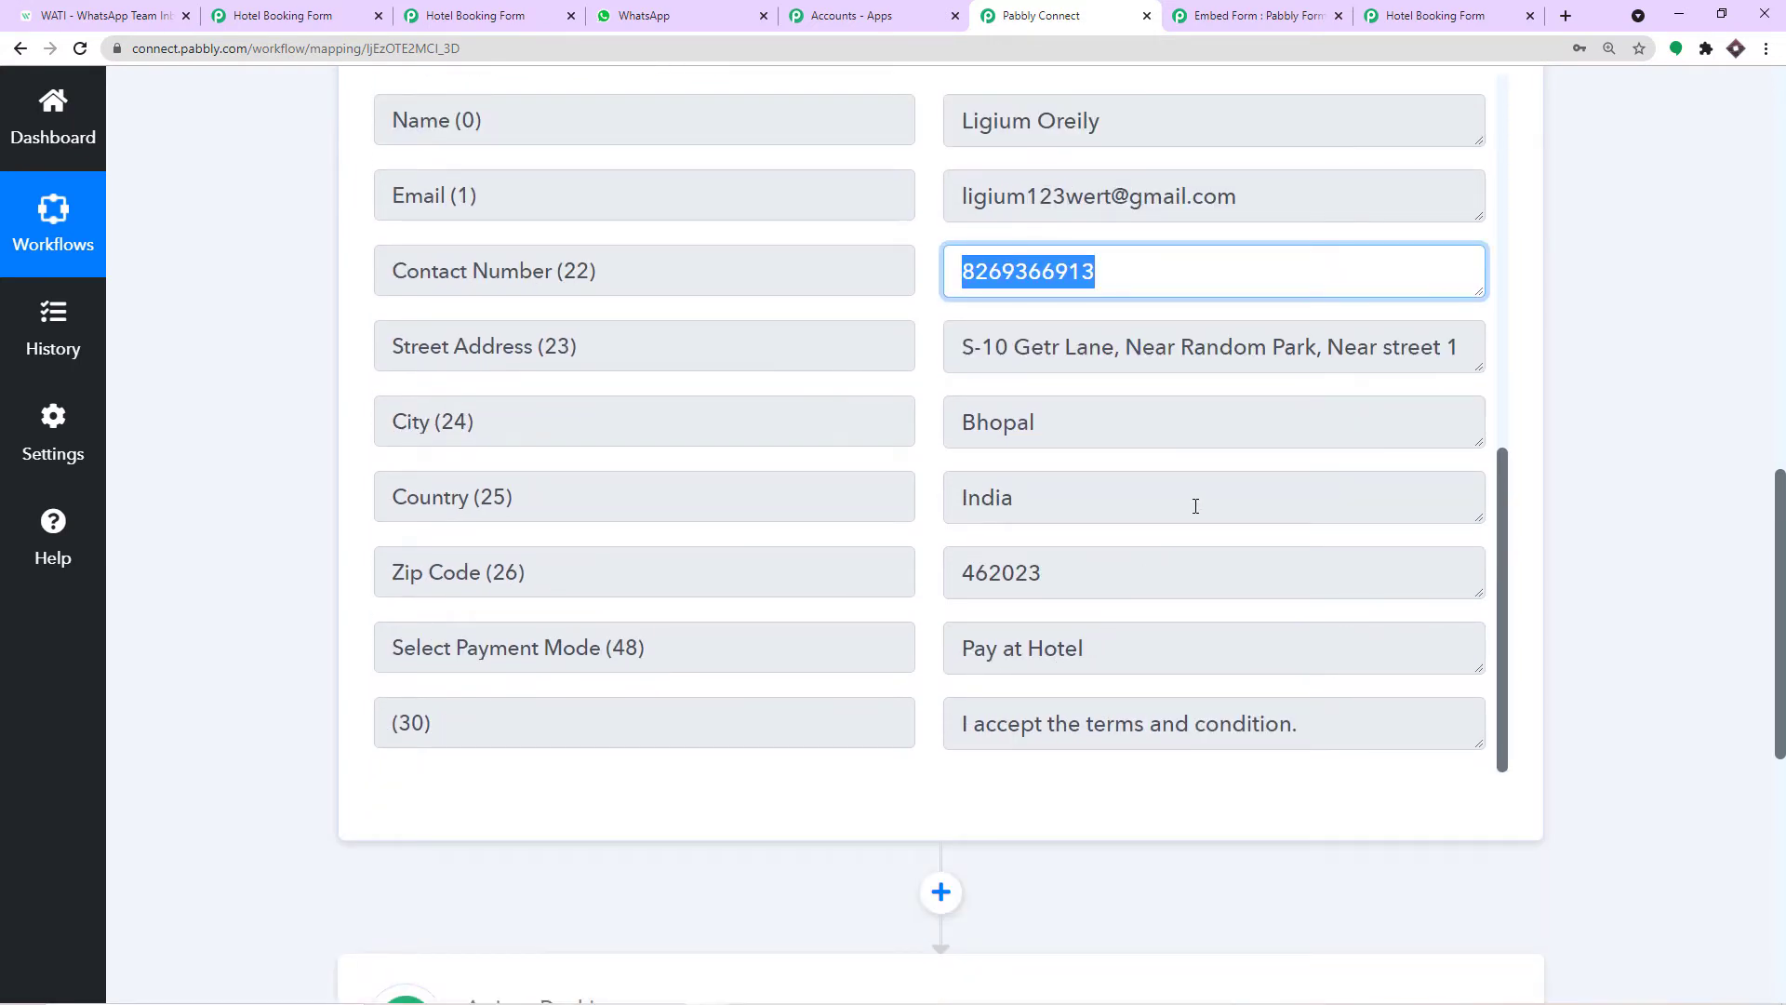
{"action": "scroll", "coordinate": [1198, 498], "scroll_direction": "up", "scroll_amount": 3}
{"action": "scroll", "coordinate": [1248, 494], "scroll_direction": "down", "scroll_amount": 4}
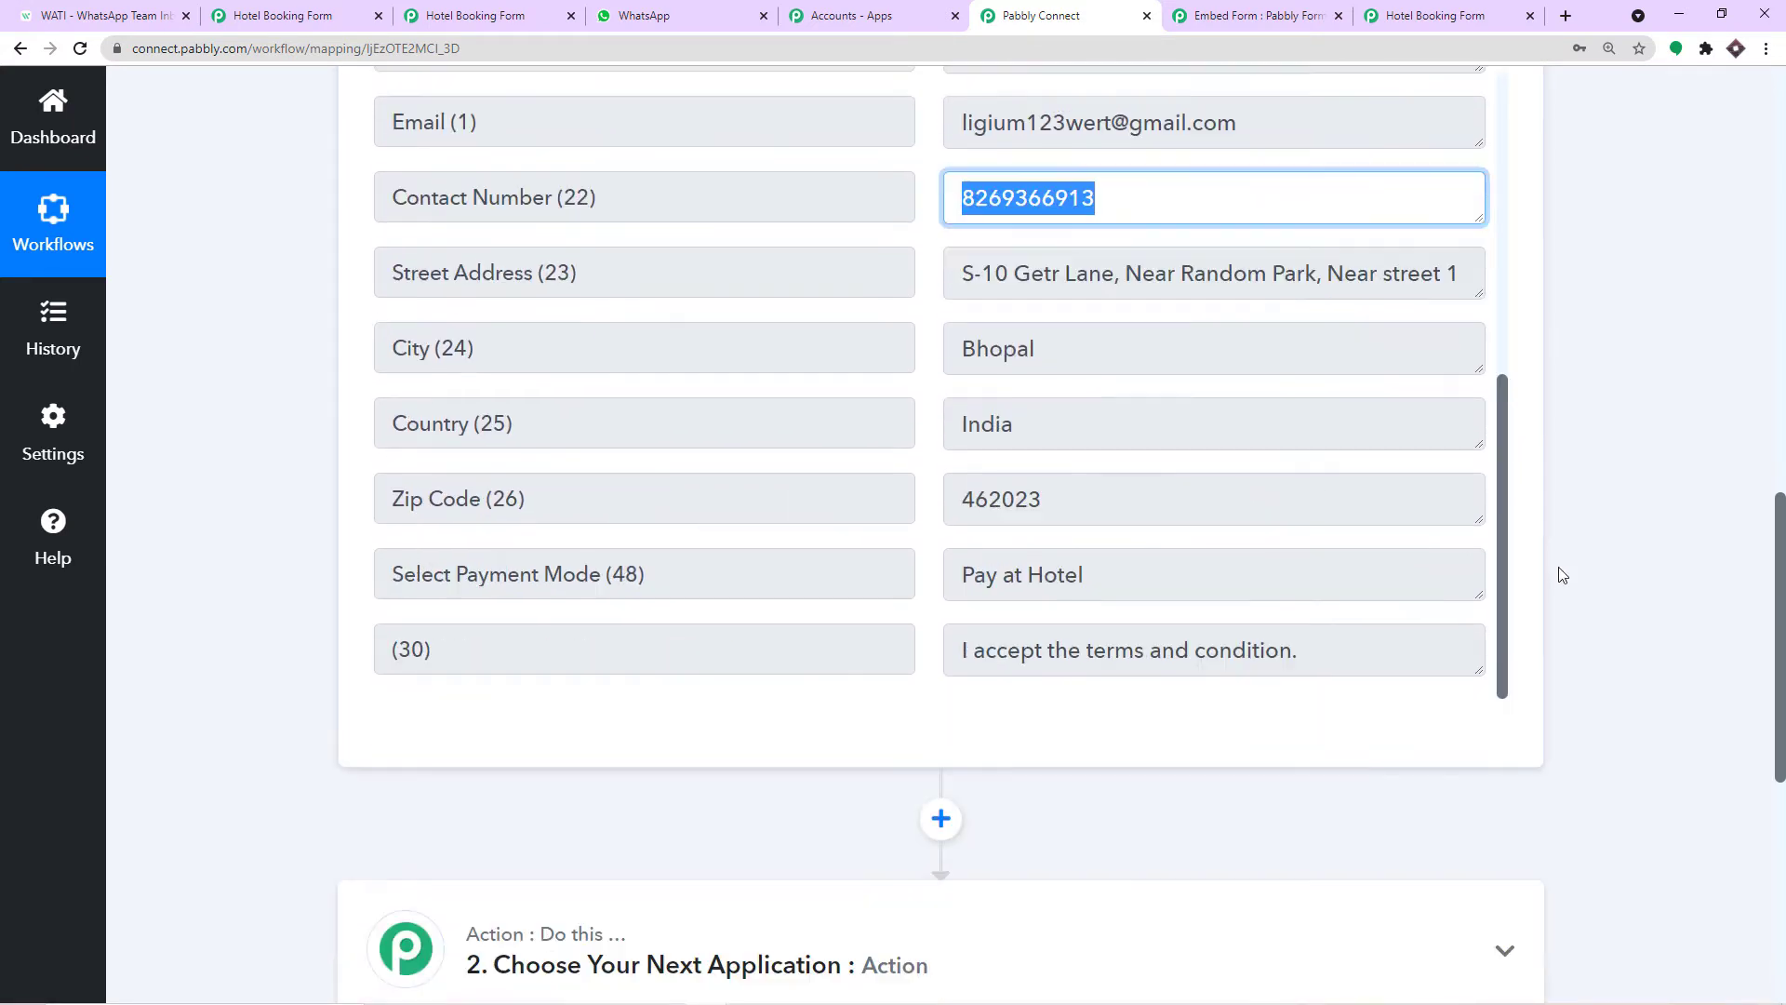
{"action": "scroll", "coordinate": [1563, 575], "scroll_direction": "down", "scroll_amount": 5}
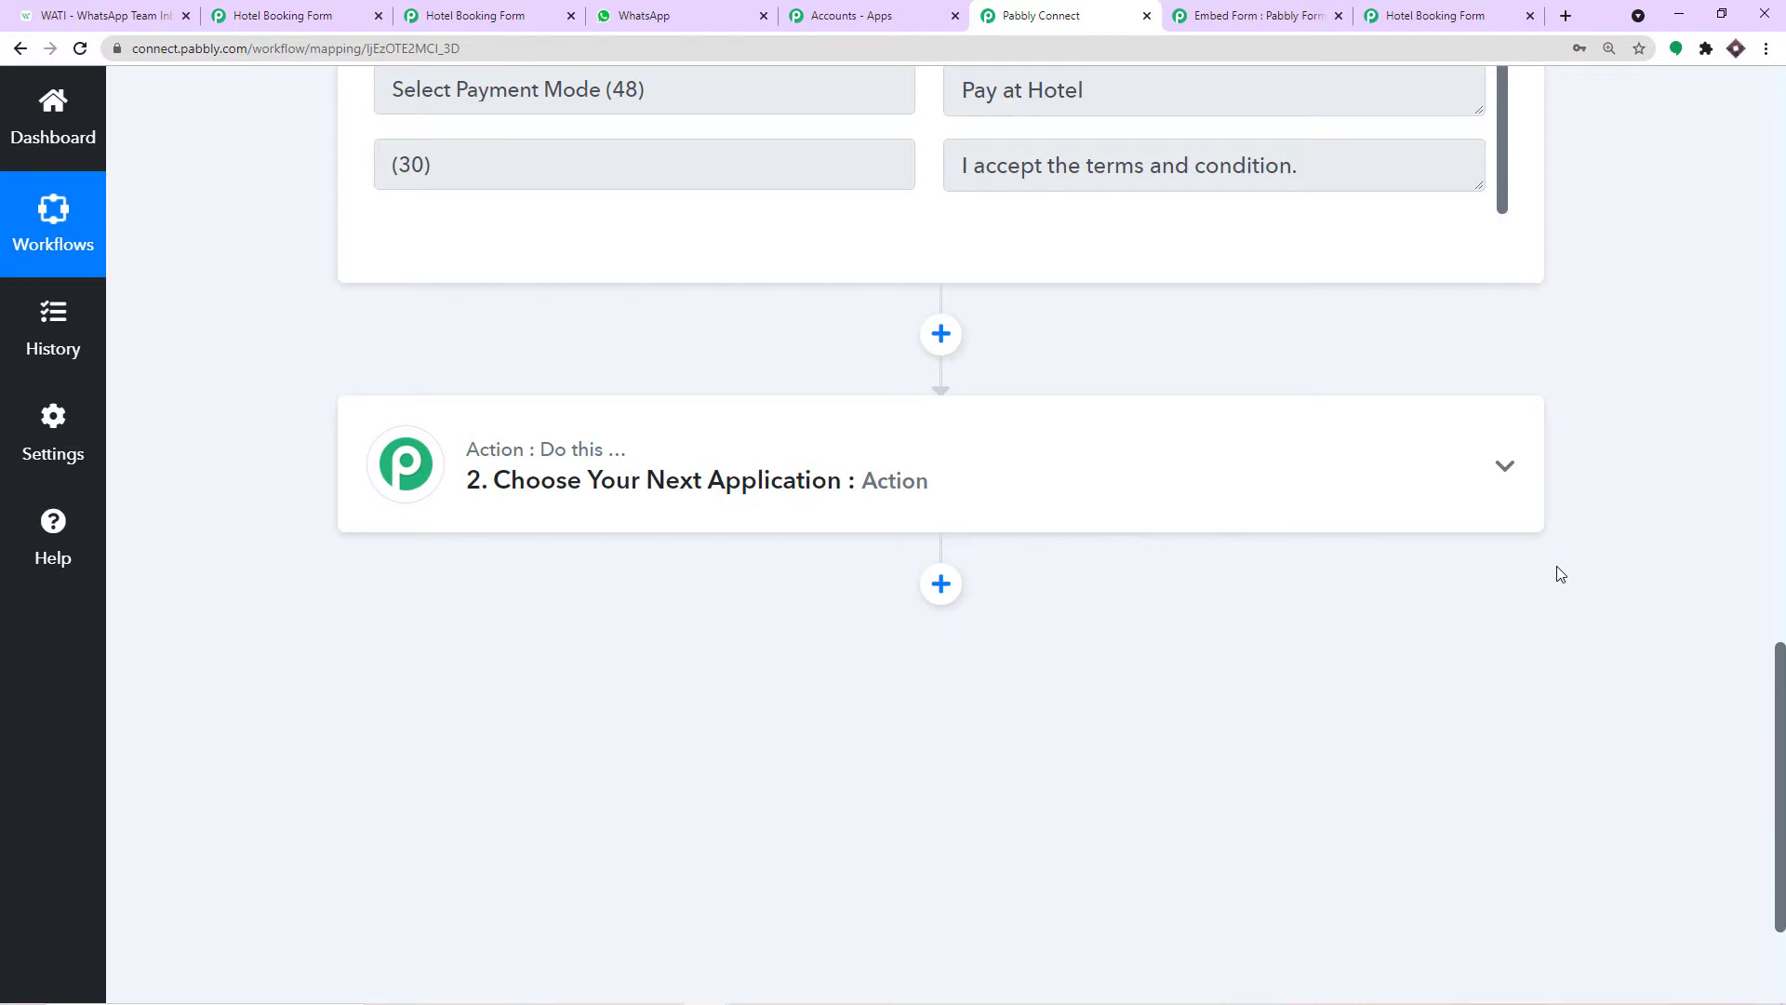
{"action": "scroll", "coordinate": [1561, 573], "scroll_direction": "down", "scroll_amount": 2}
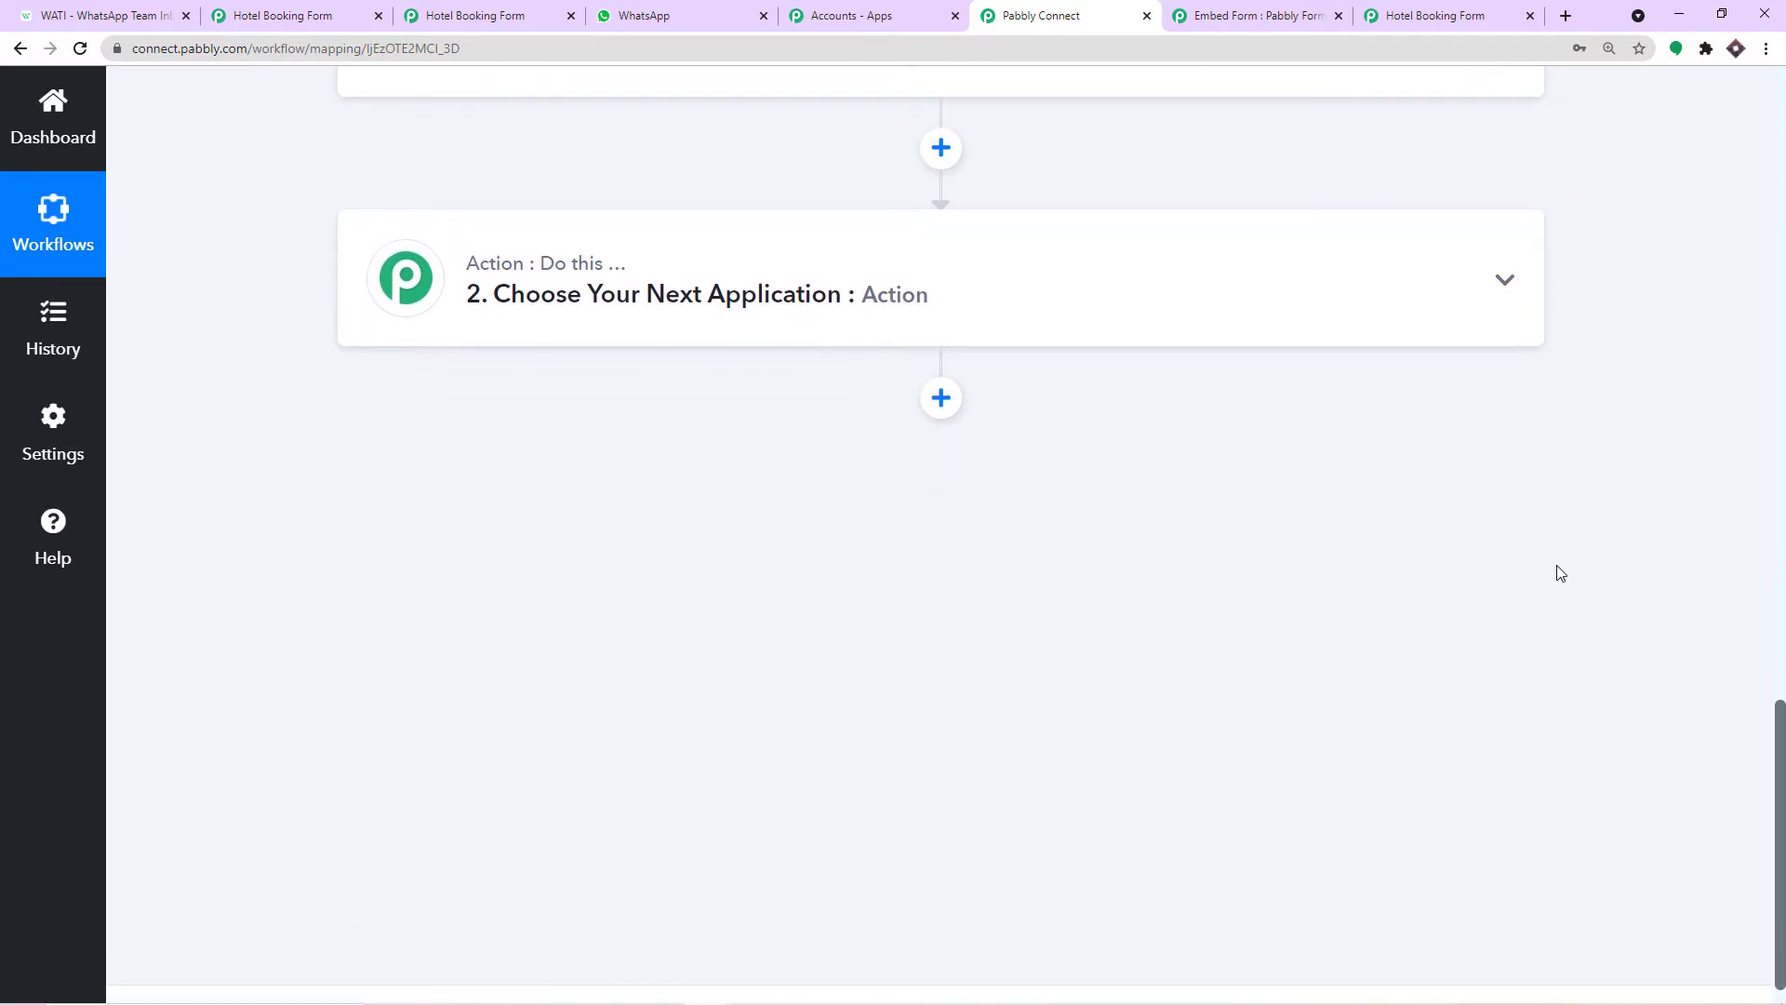
{"action": "scroll", "coordinate": [1561, 573], "scroll_direction": "up", "scroll_amount": 8}
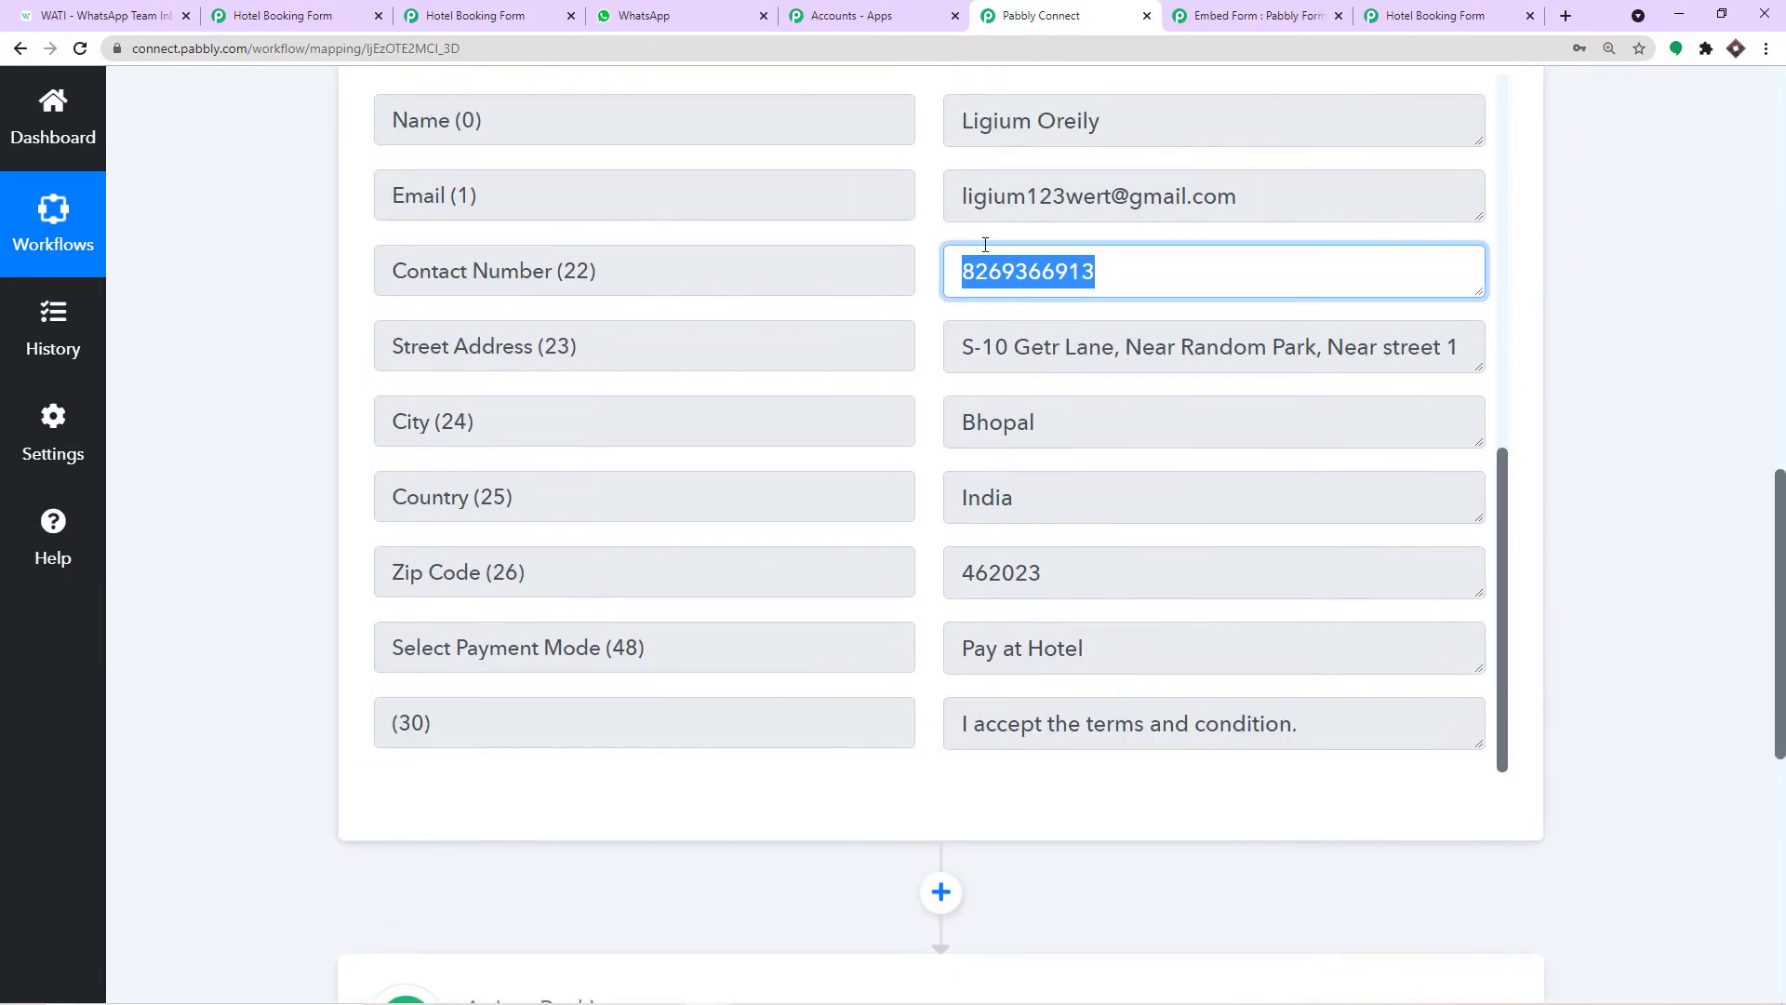
{"action": "scroll", "coordinate": [1330, 513], "scroll_direction": "down", "scroll_amount": 8}
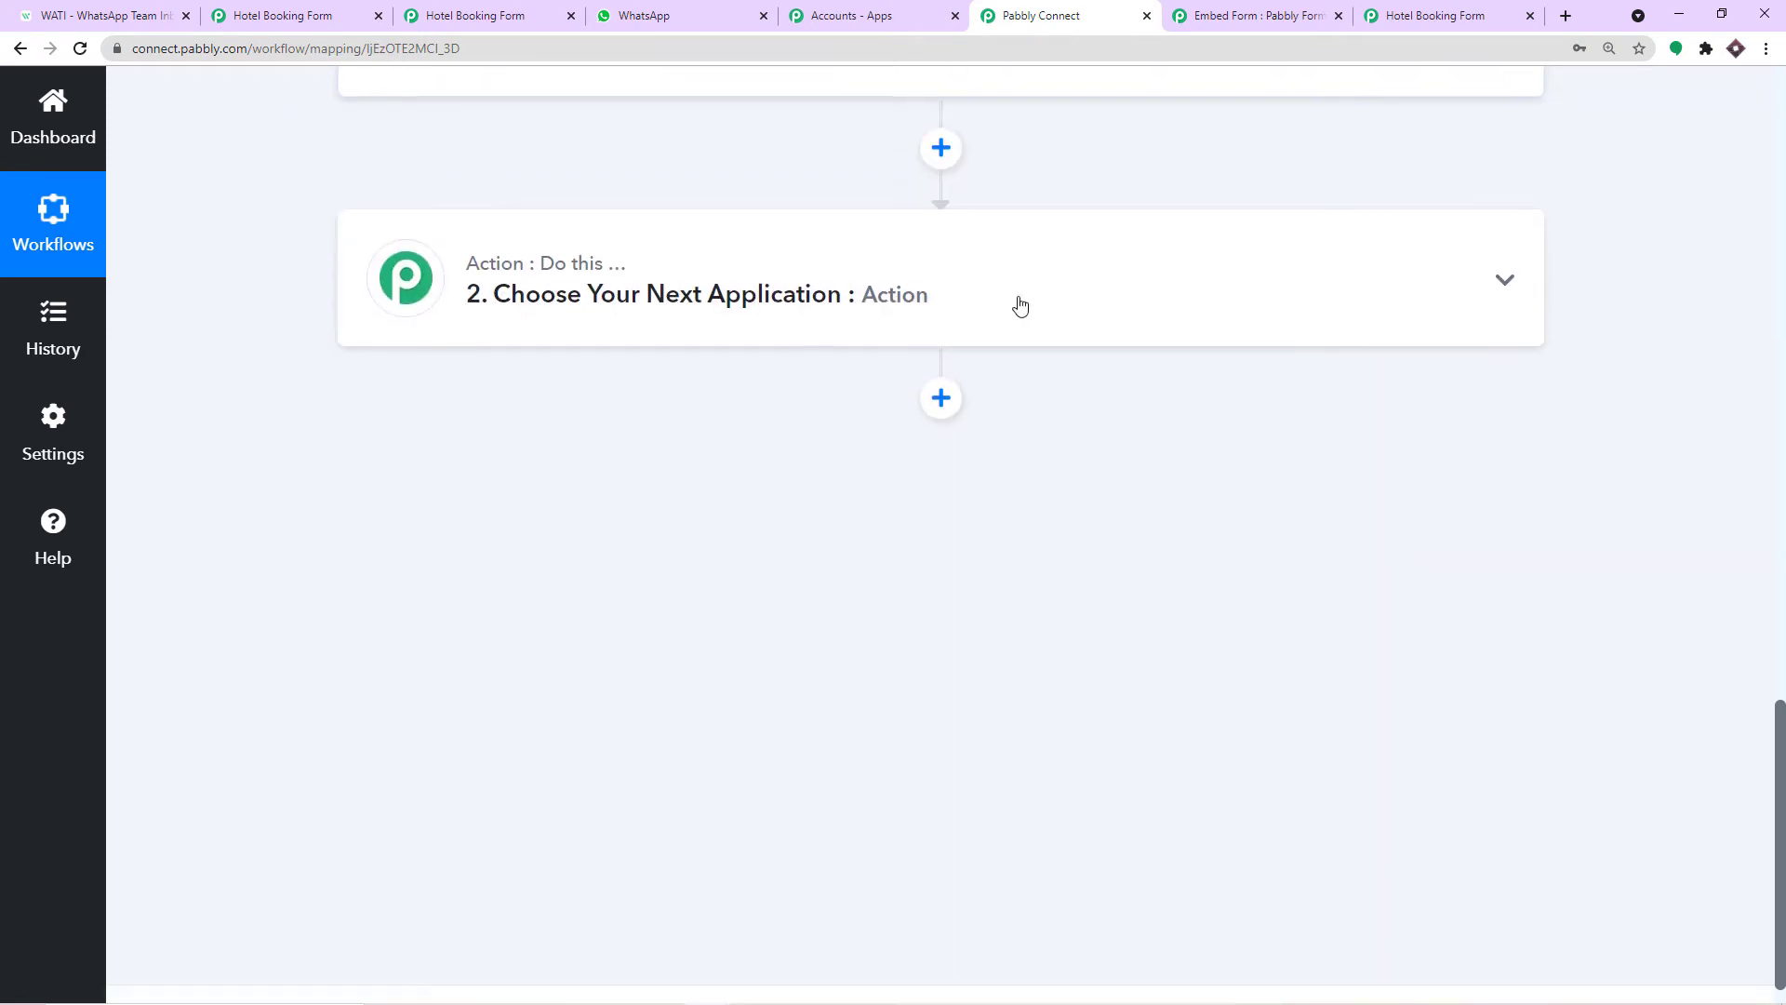
Search 'wati' and choose WATI as the action step's app.
{"action": "left_click", "coordinate": [642, 274]}
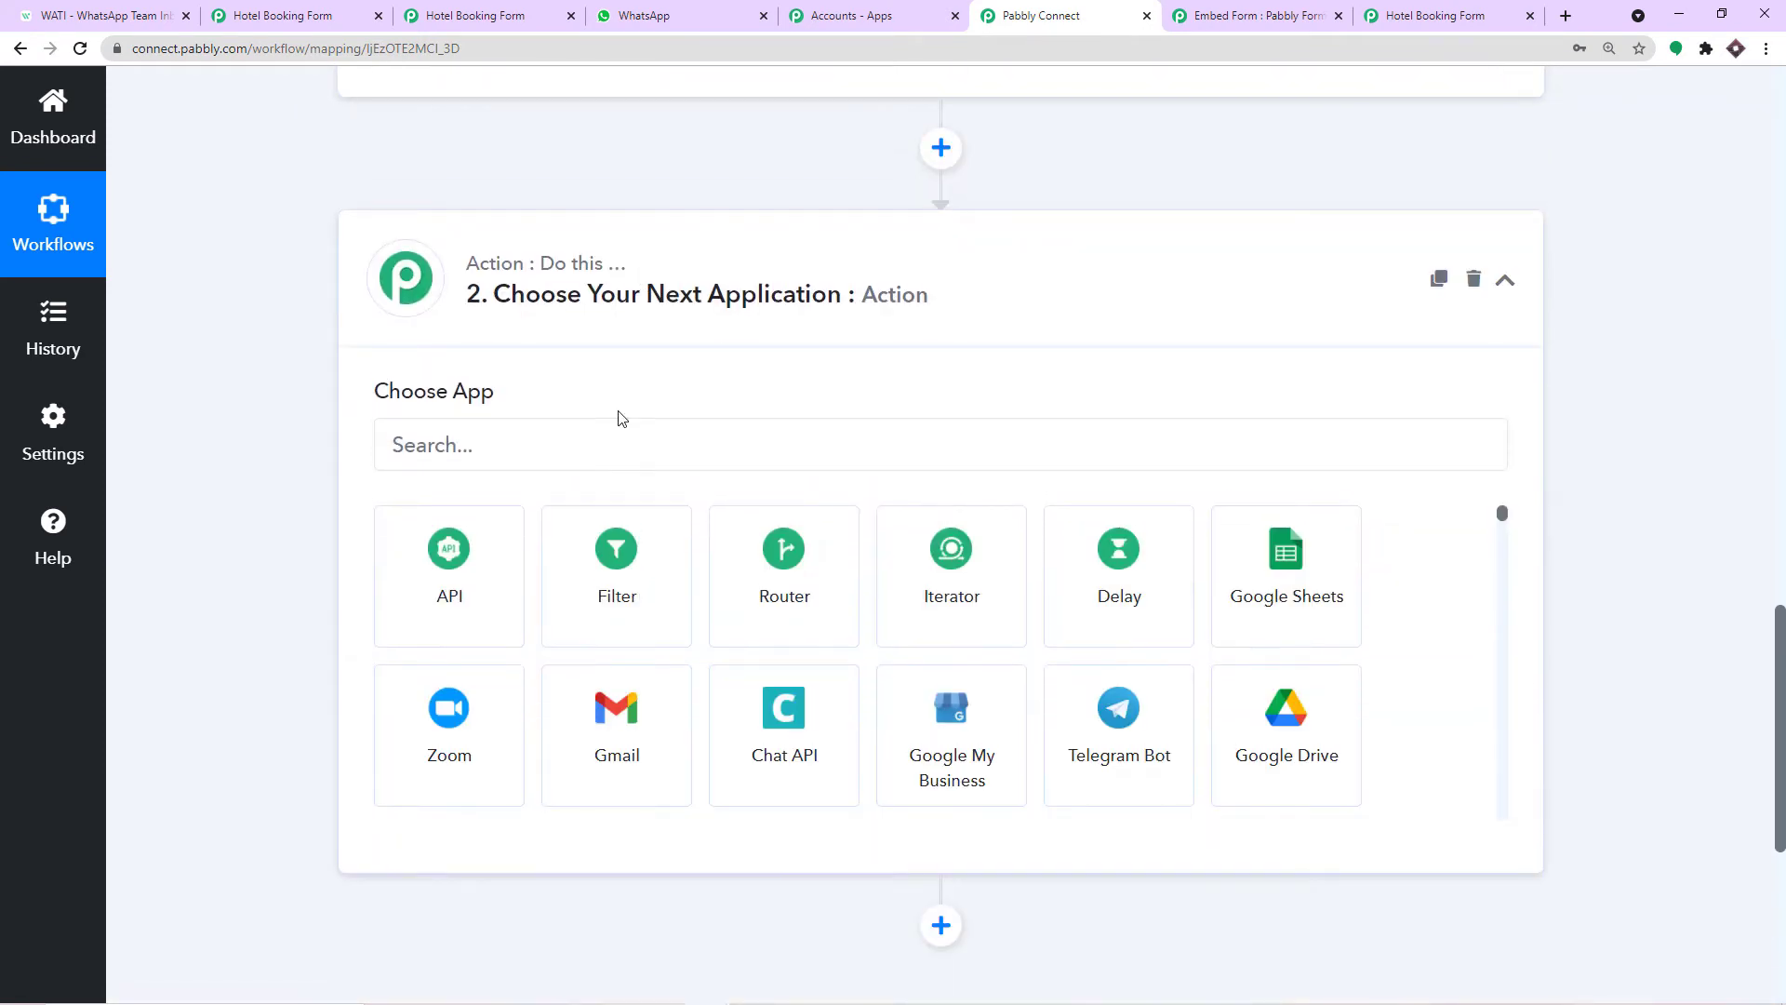
{"action": "left_click", "coordinate": [575, 443]}
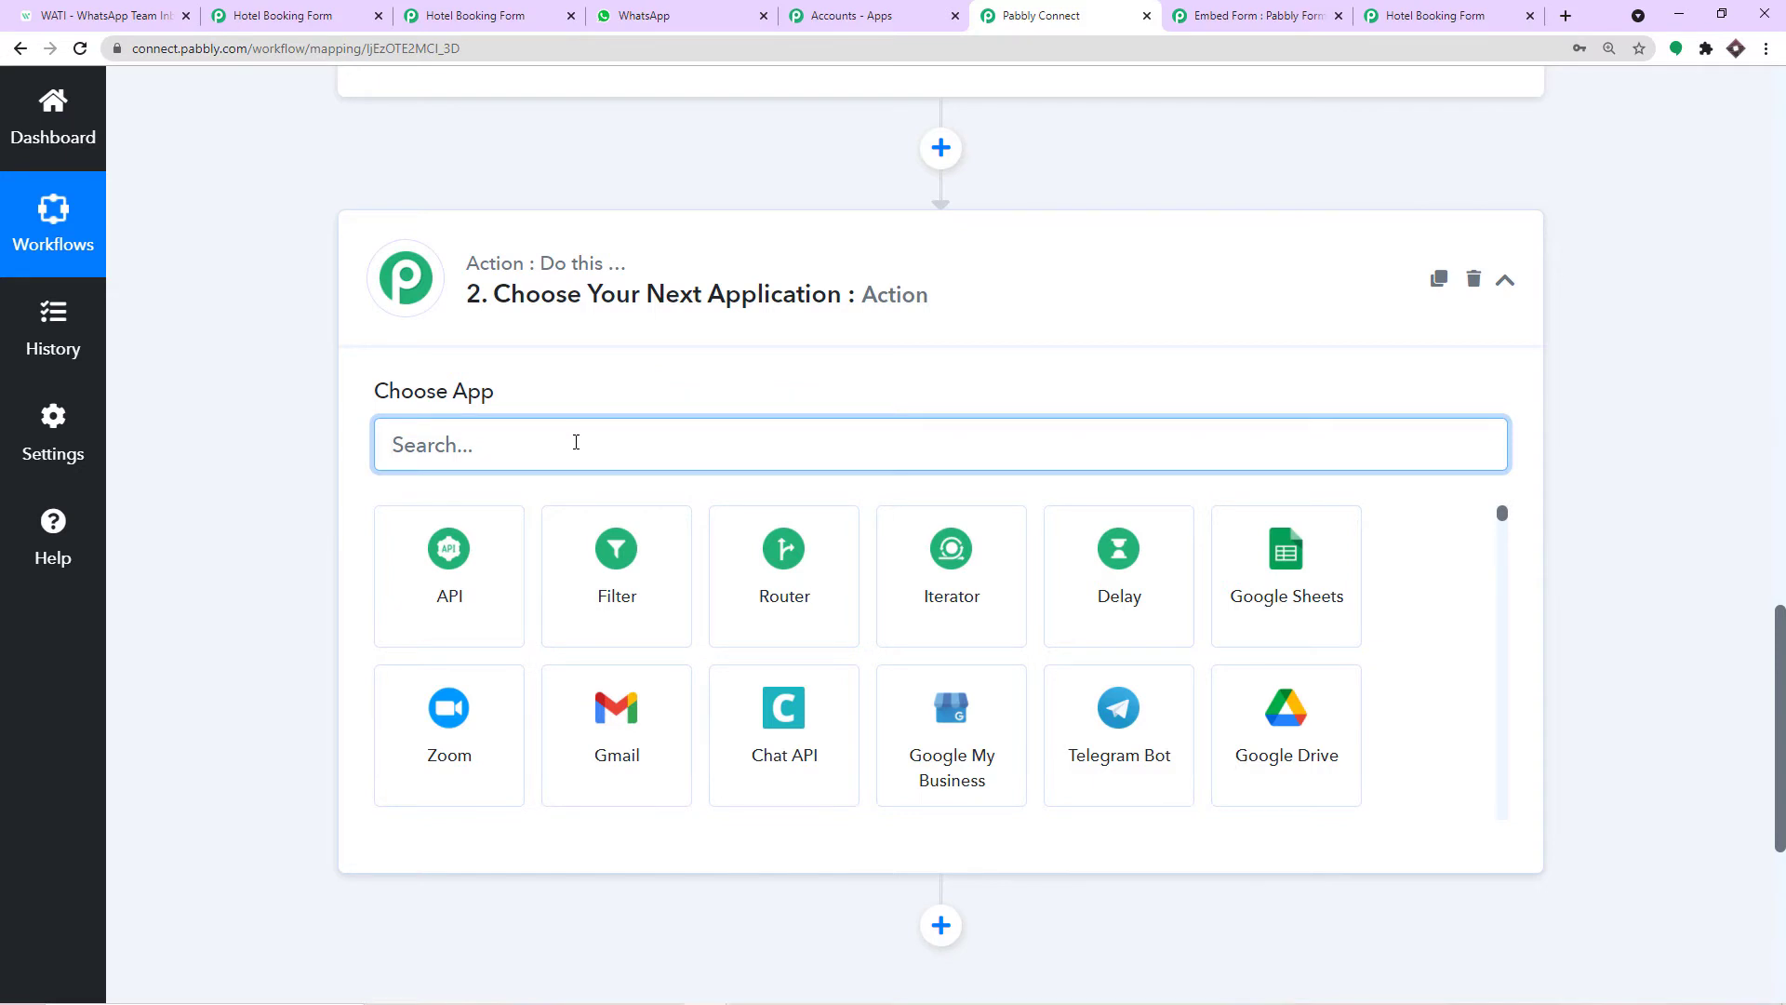
{"action": "type", "text": "wat"}
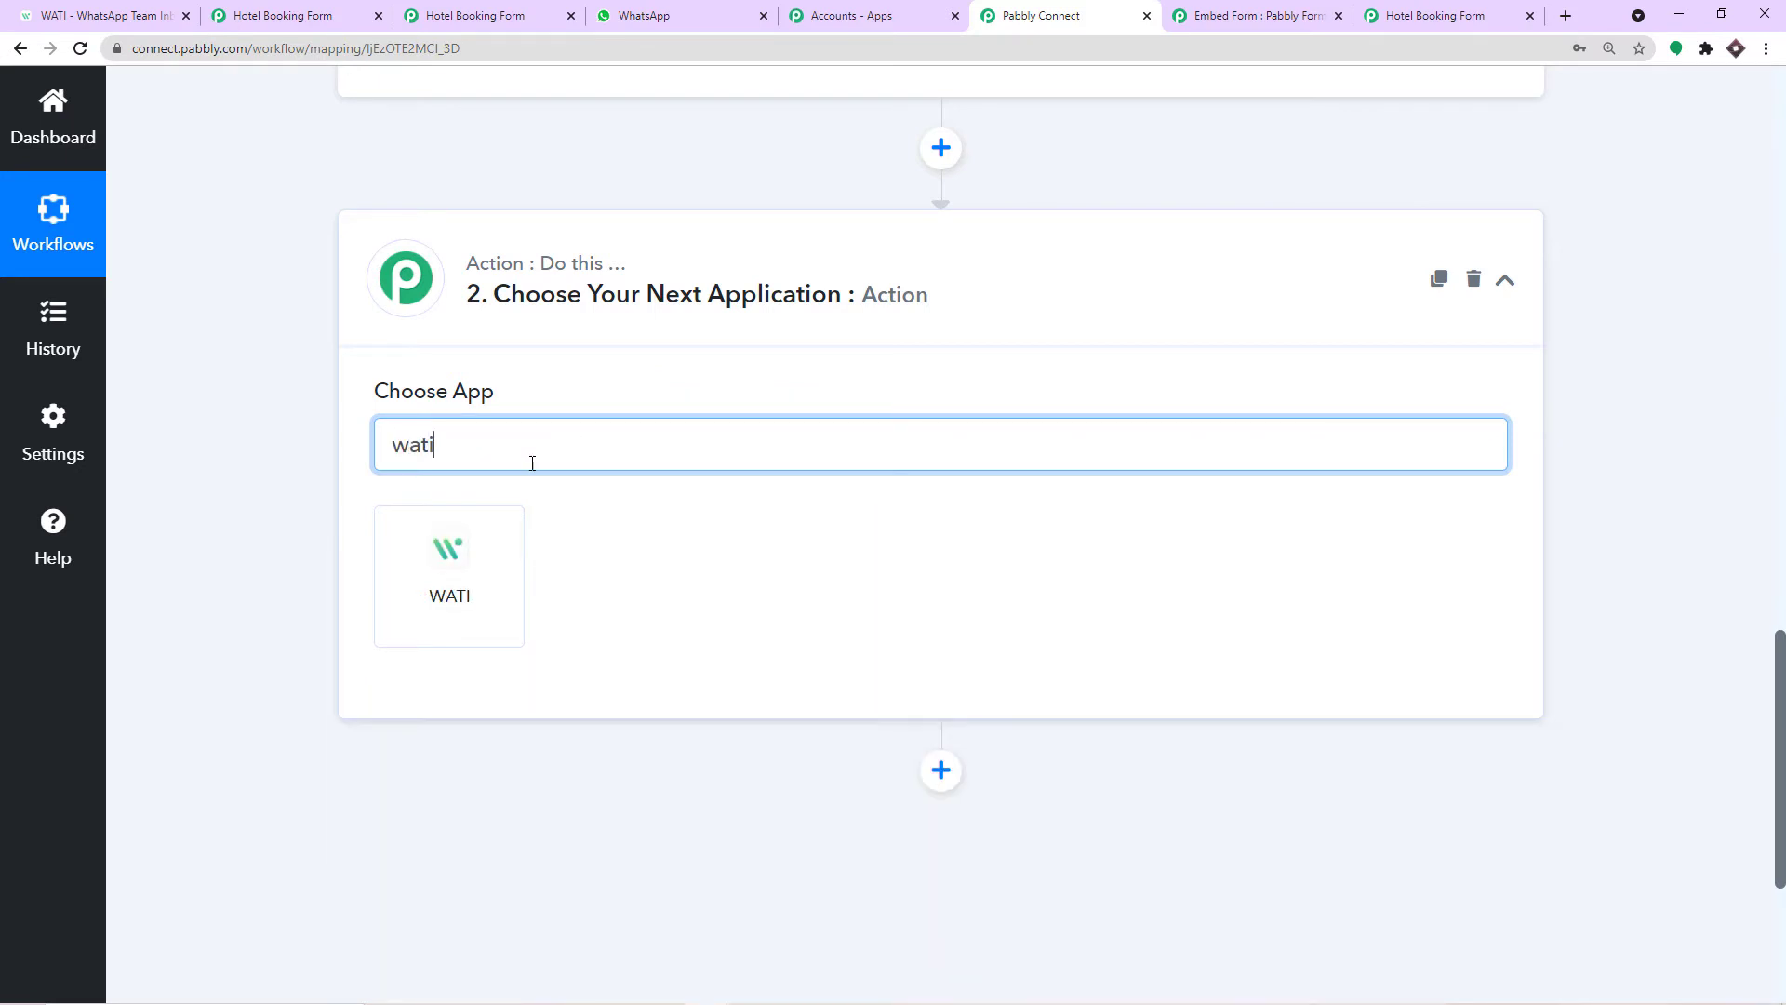
{"action": "type", "text": "i"}
{"action": "left_click", "coordinate": [449, 569]}
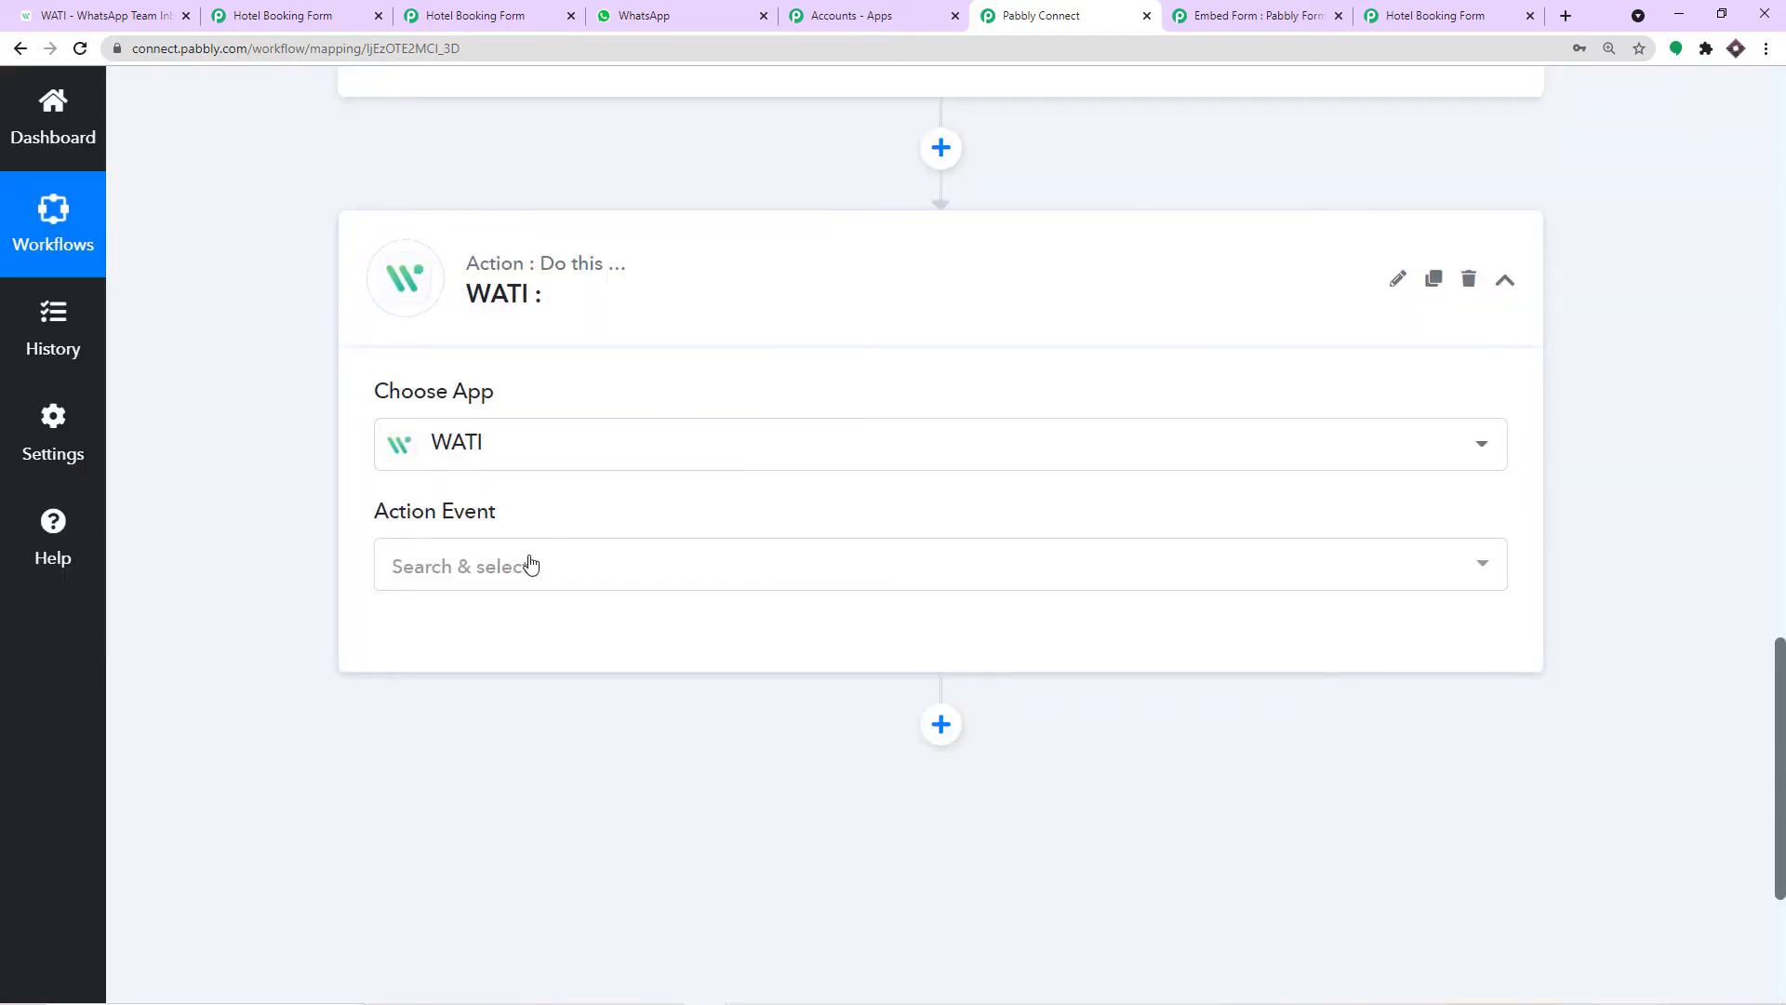
Pick Send Template Message as the action event, then open the WATI dashboard.
{"action": "left_click", "coordinate": [530, 564]}
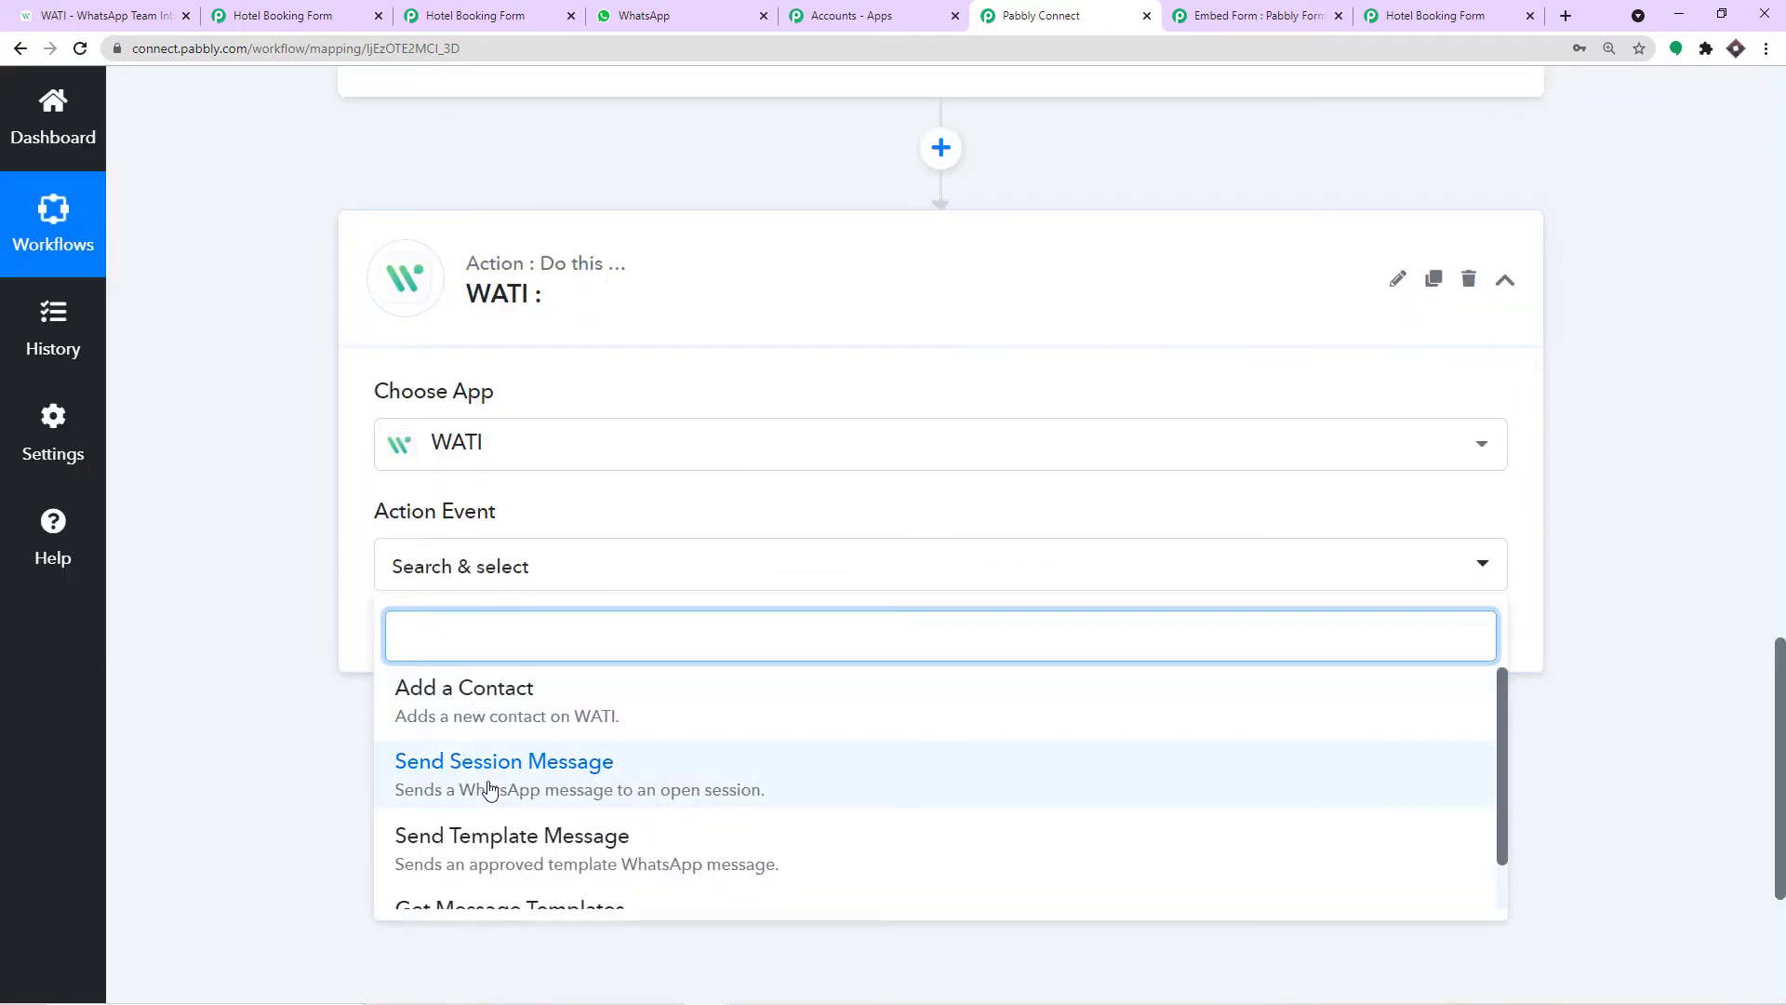
{"action": "scroll", "coordinate": [490, 791], "scroll_direction": "down", "scroll_amount": 1}
{"action": "left_click", "coordinate": [437, 783]}
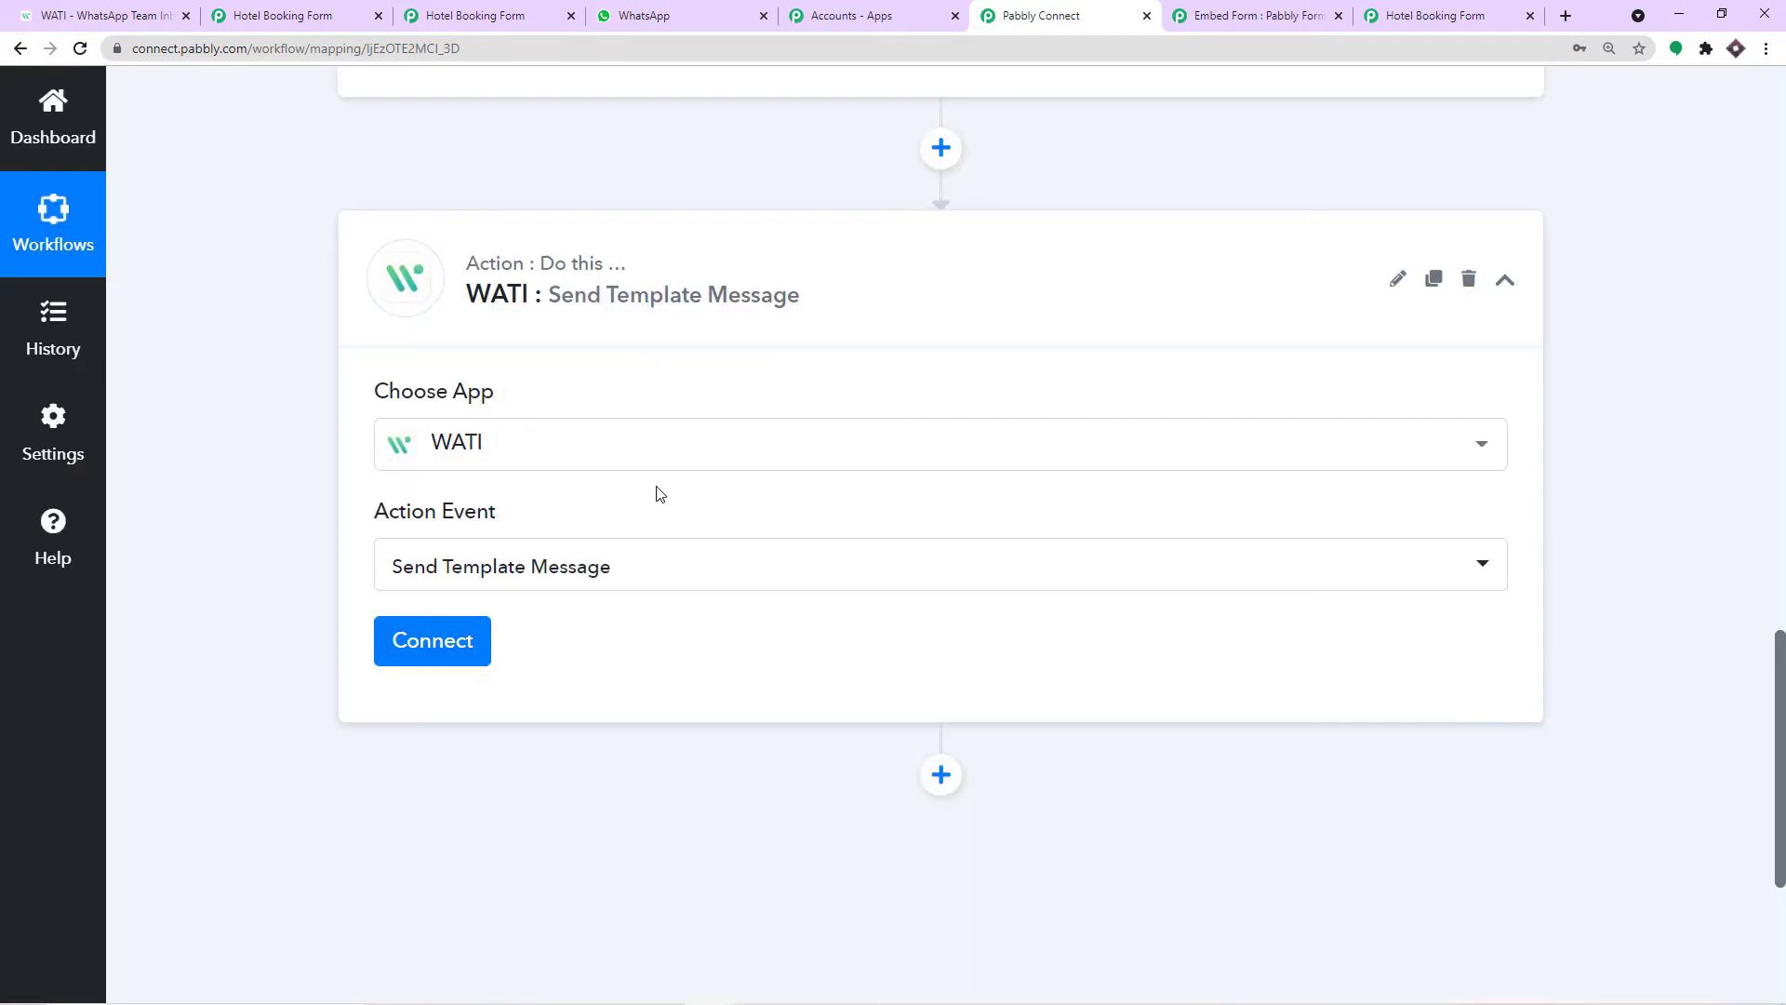
{"action": "scroll", "coordinate": [659, 493], "scroll_direction": "down", "scroll_amount": 1}
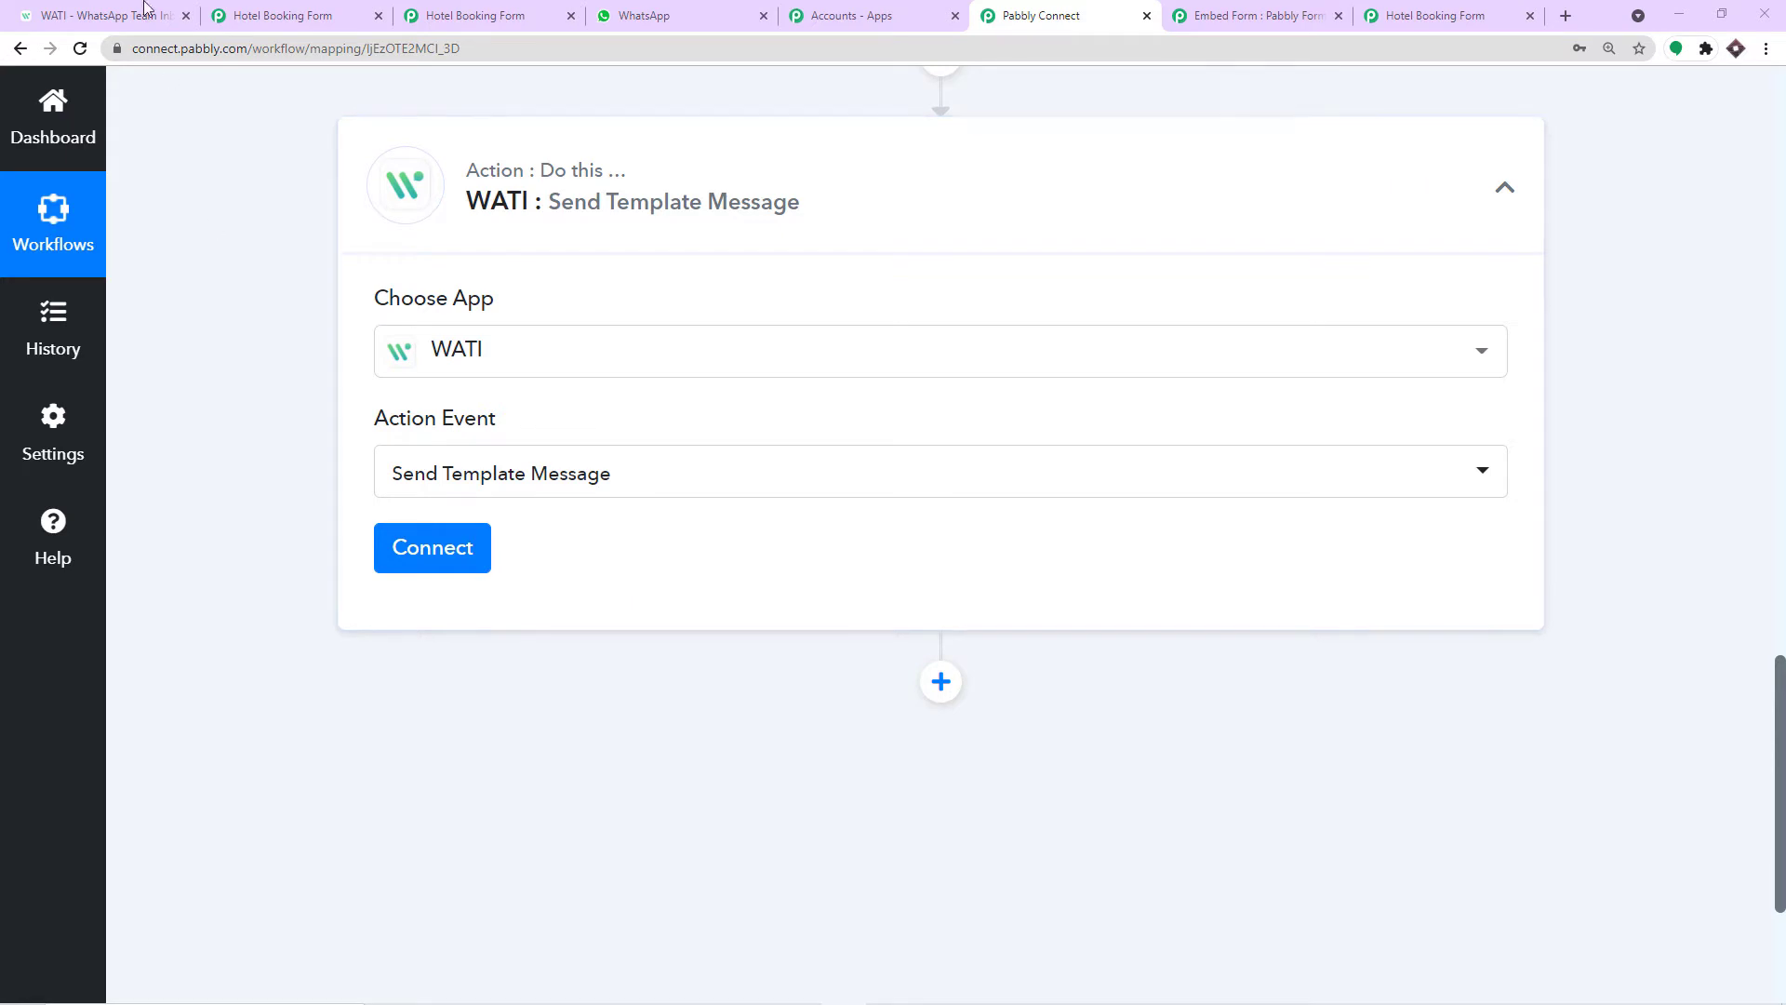
{"action": "key", "text": "ctrl+1"}
{"action": "left_click", "coordinate": [896, 102]}
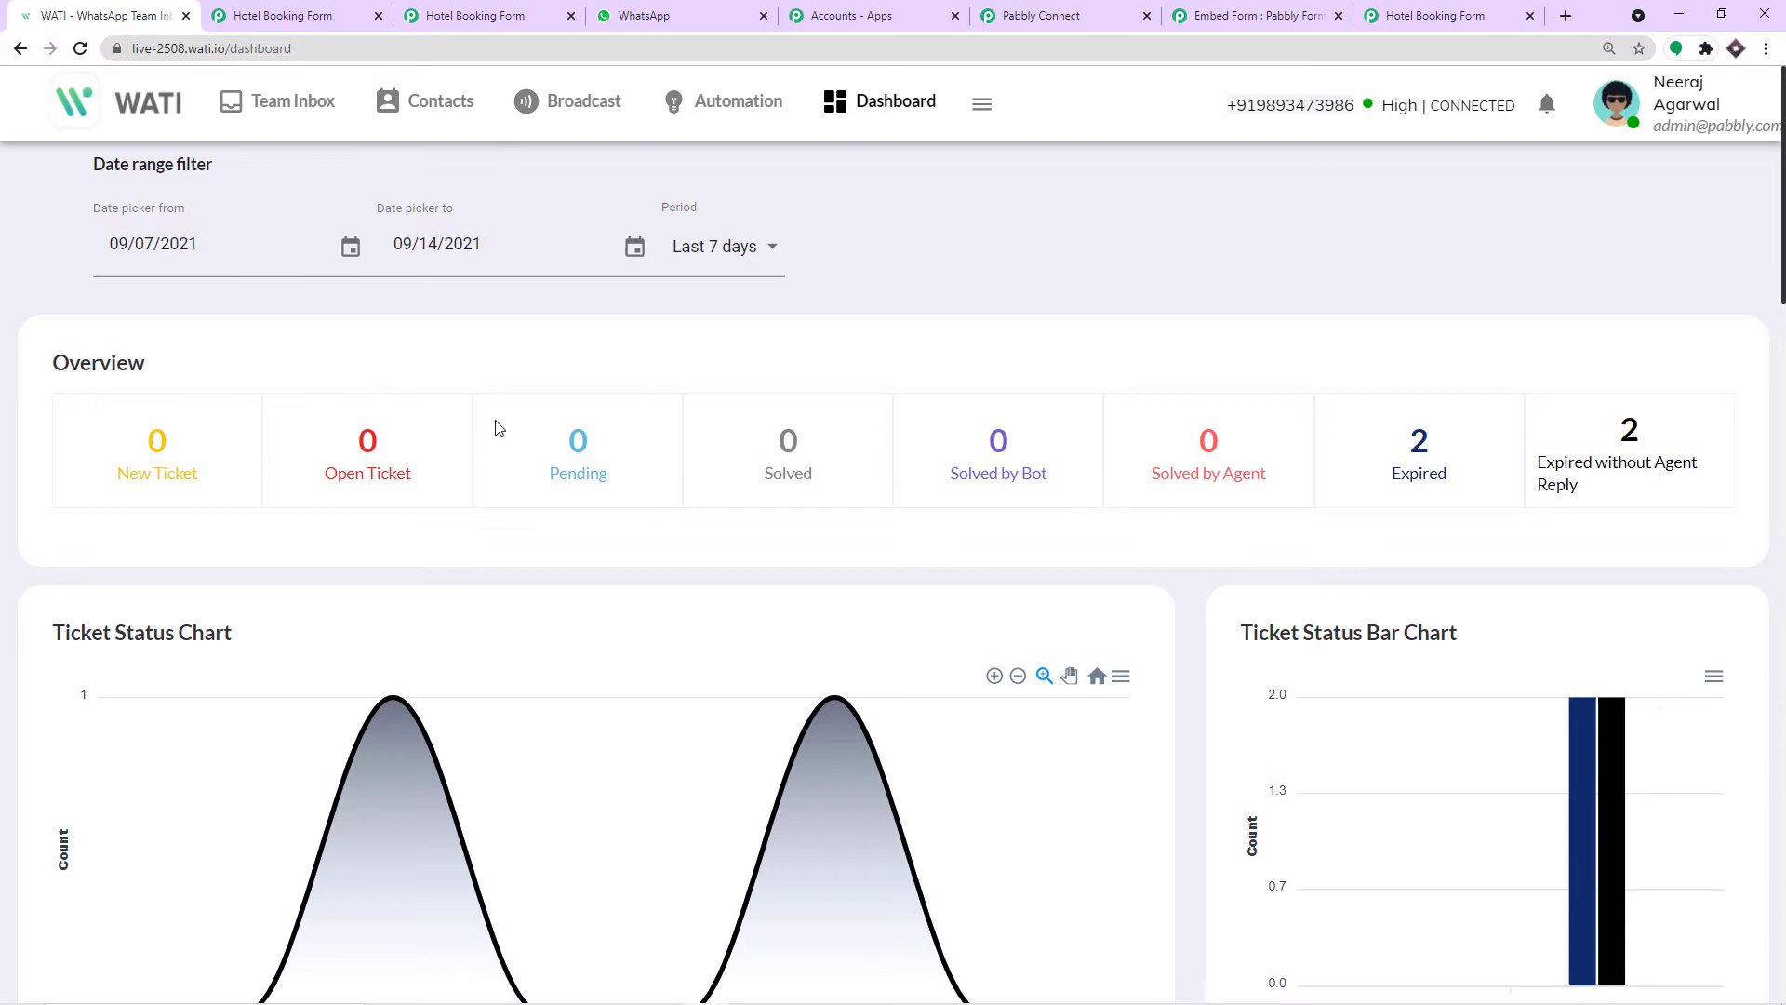
Start adding a new WATI connection to the action step.
{"action": "left_click", "coordinate": [1054, 11]}
{"action": "left_click", "coordinate": [392, 547]}
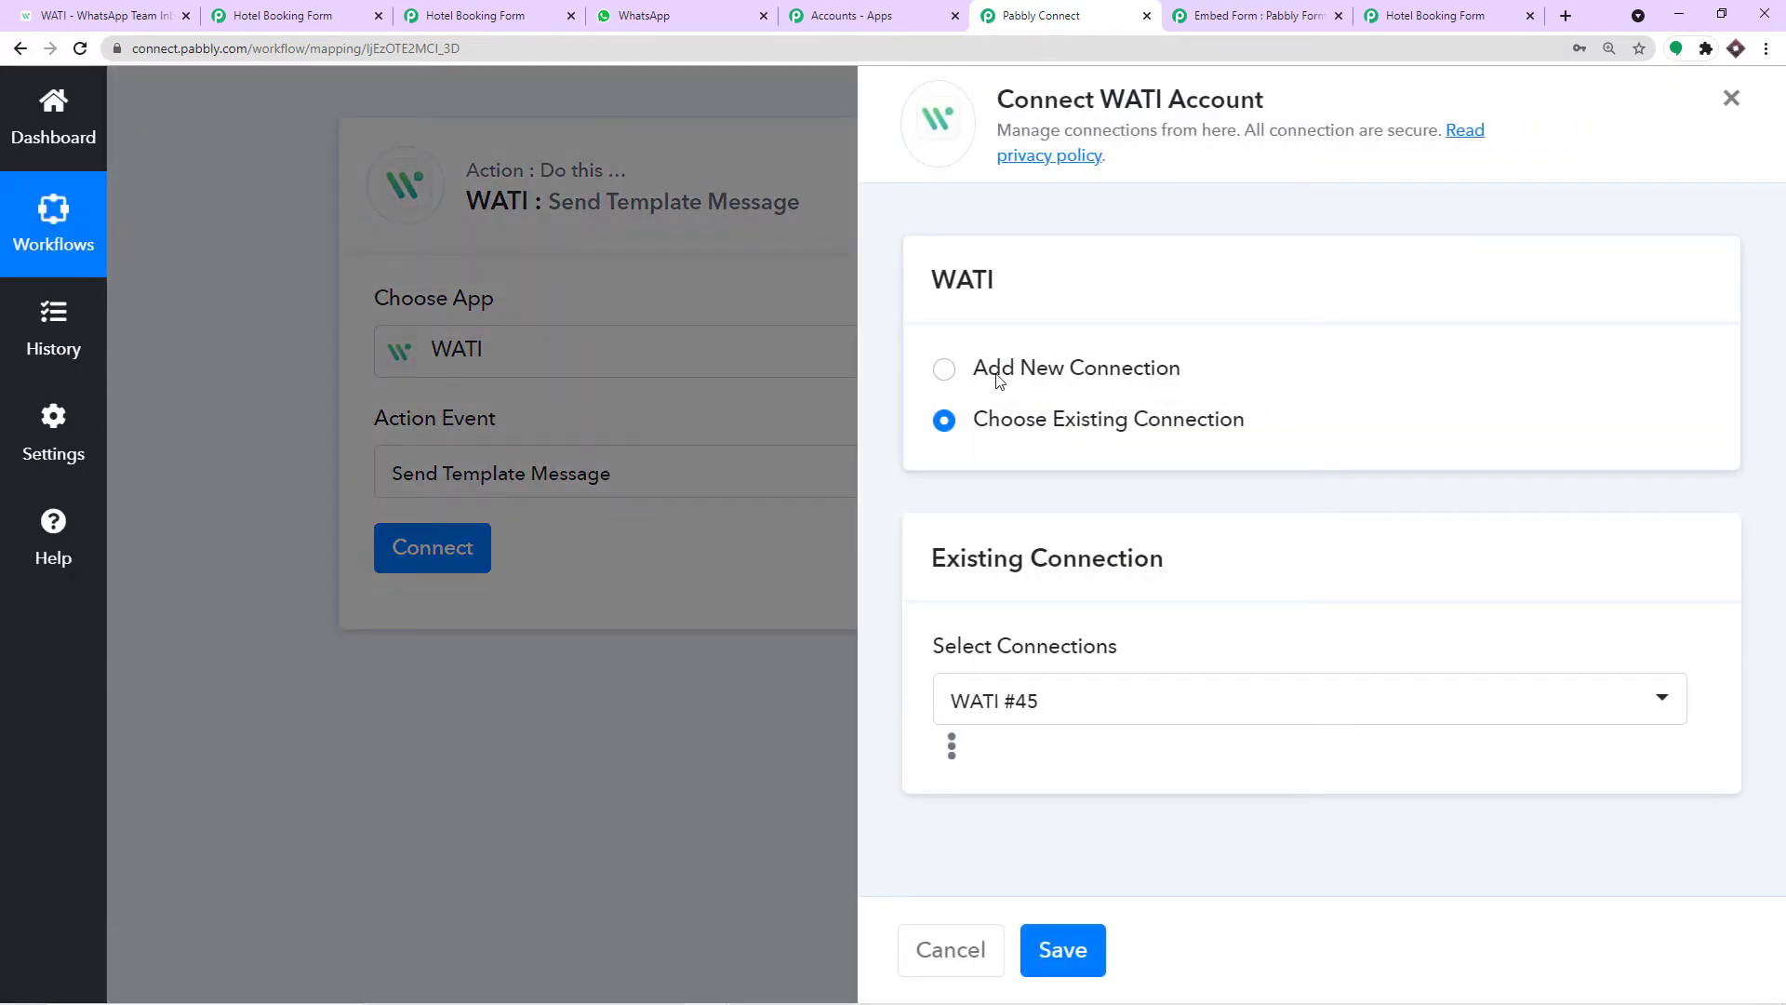
{"action": "left_click", "coordinate": [997, 372]}
{"action": "scroll", "coordinate": [959, 530], "scroll_direction": "down", "scroll_amount": 2}
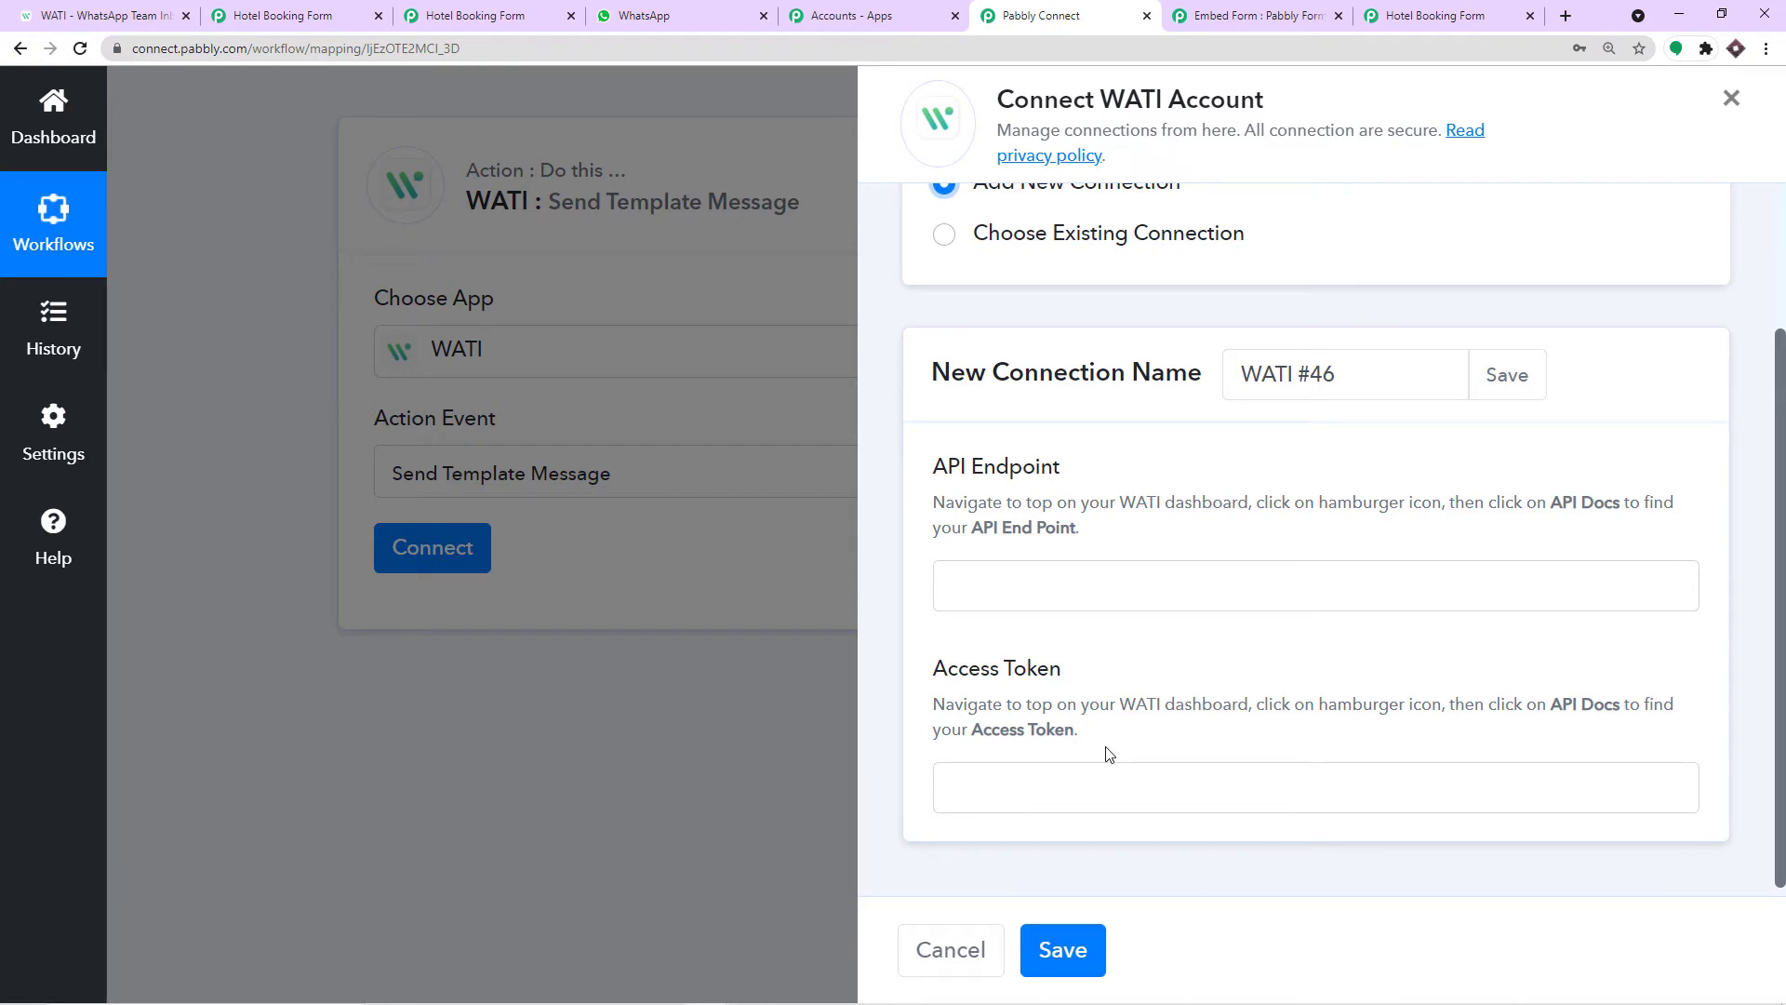
Copy the API Endpoint from WATI's API Docs into the connection's API Endpoint field.
{"action": "left_click", "coordinate": [112, 17]}
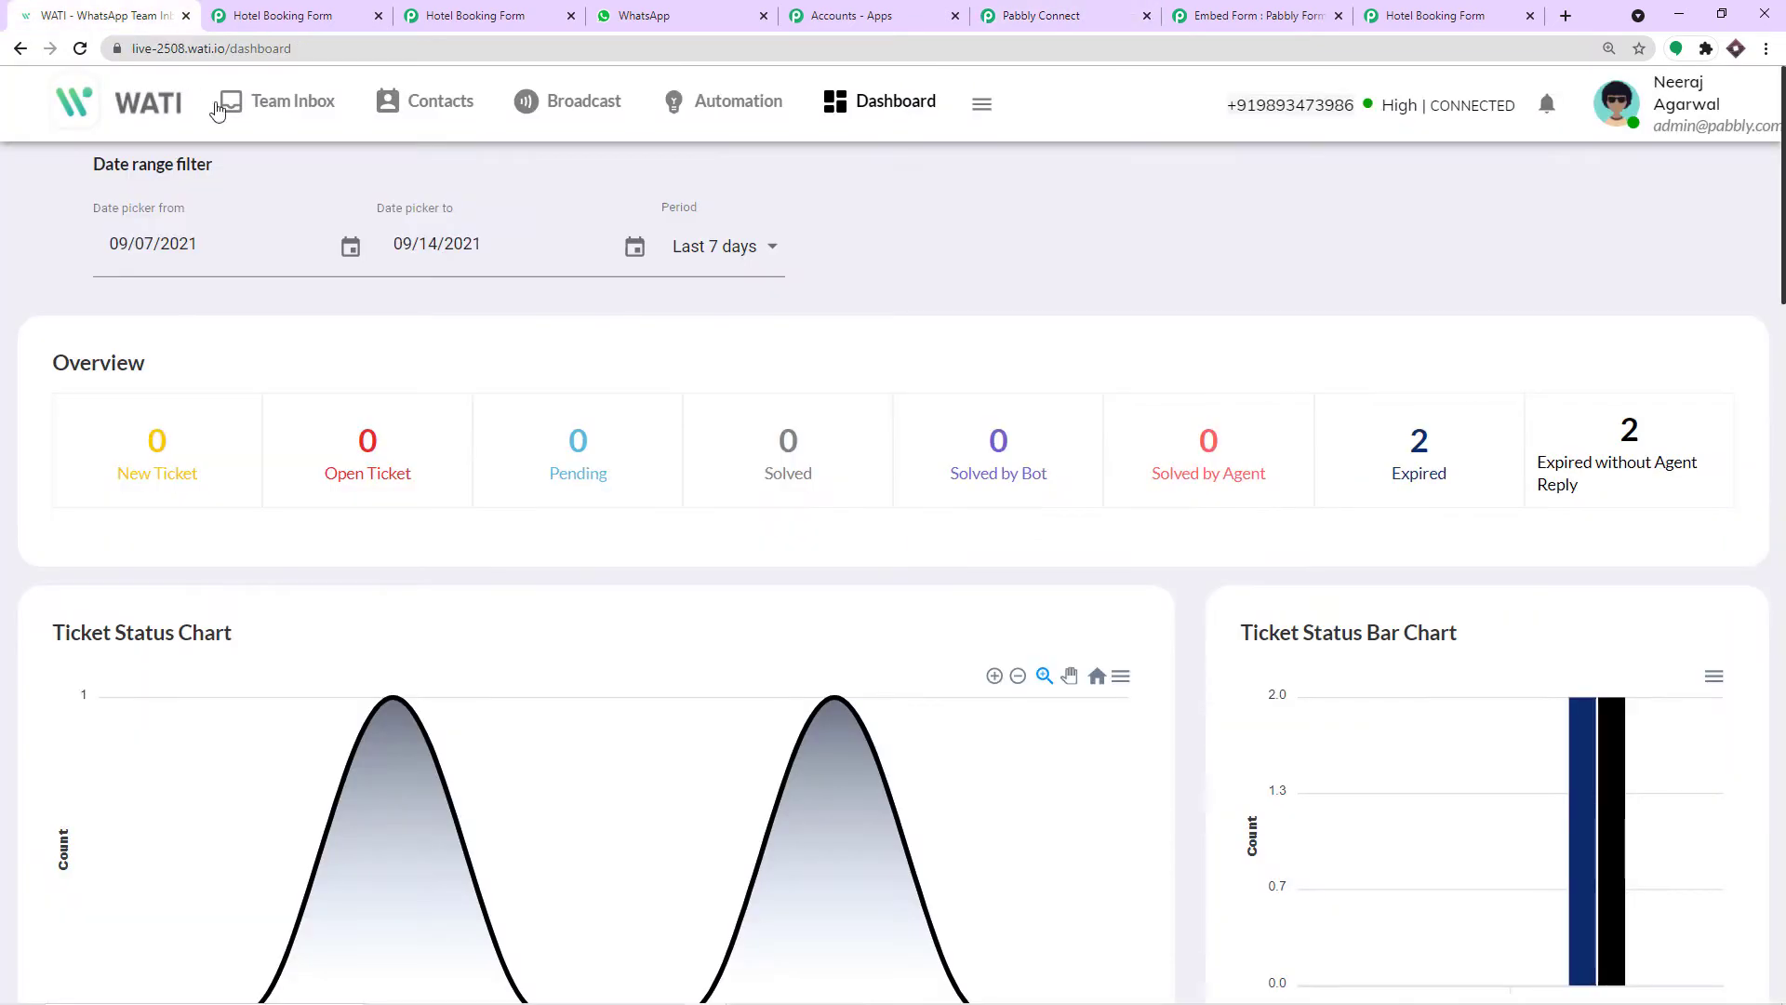
{"action": "left_click", "coordinate": [981, 105]}
{"action": "left_click", "coordinate": [918, 112]}
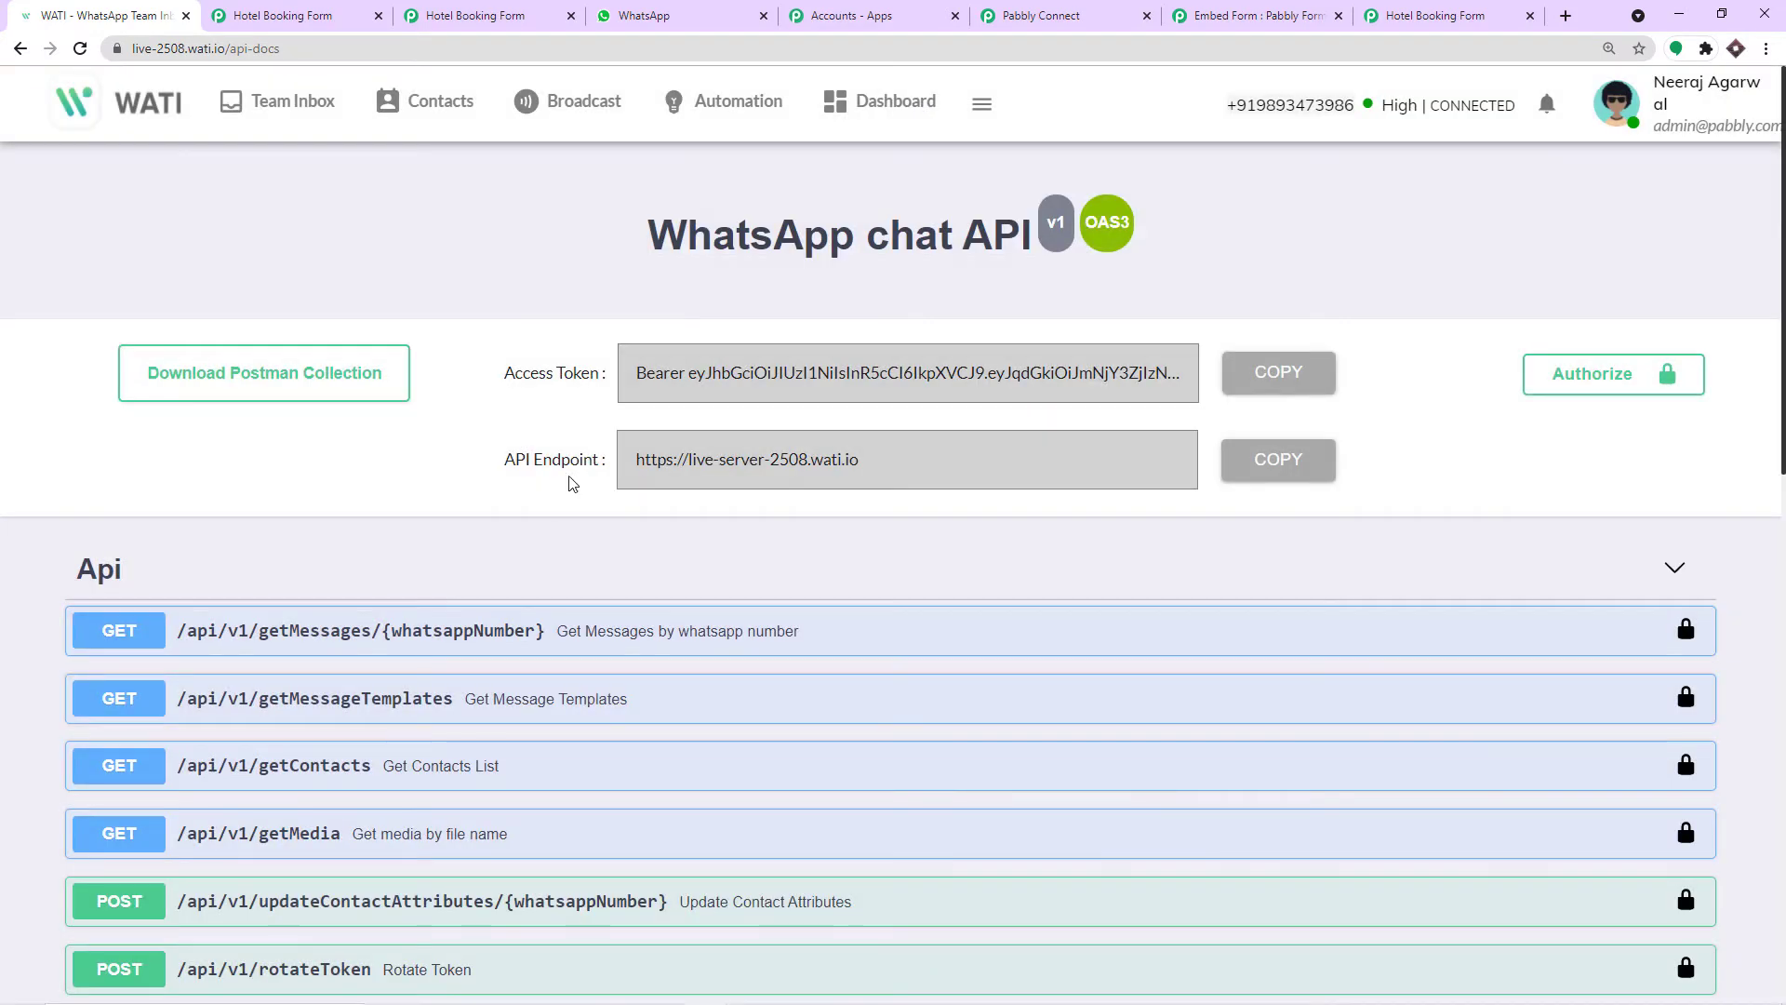
{"action": "left_click", "coordinate": [1280, 472]}
{"action": "left_click", "coordinate": [1041, 16]}
{"action": "right_click", "coordinate": [1038, 574]}
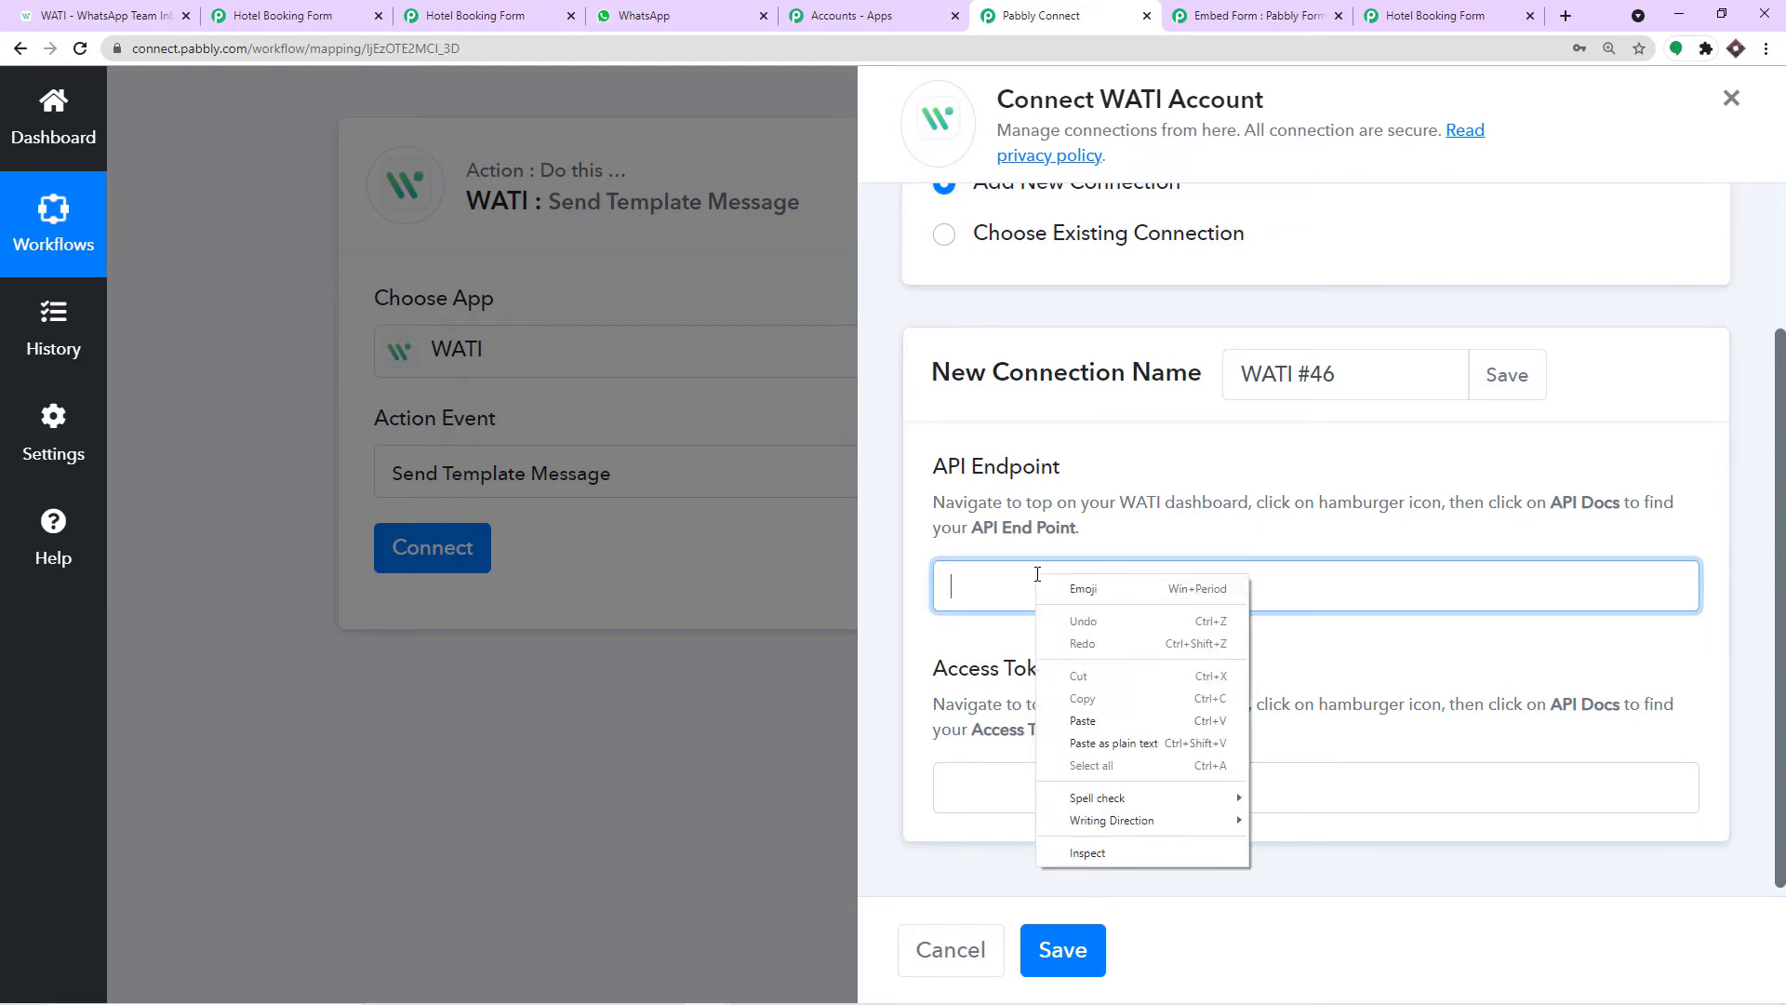
{"action": "left_click", "coordinate": [1082, 726]}
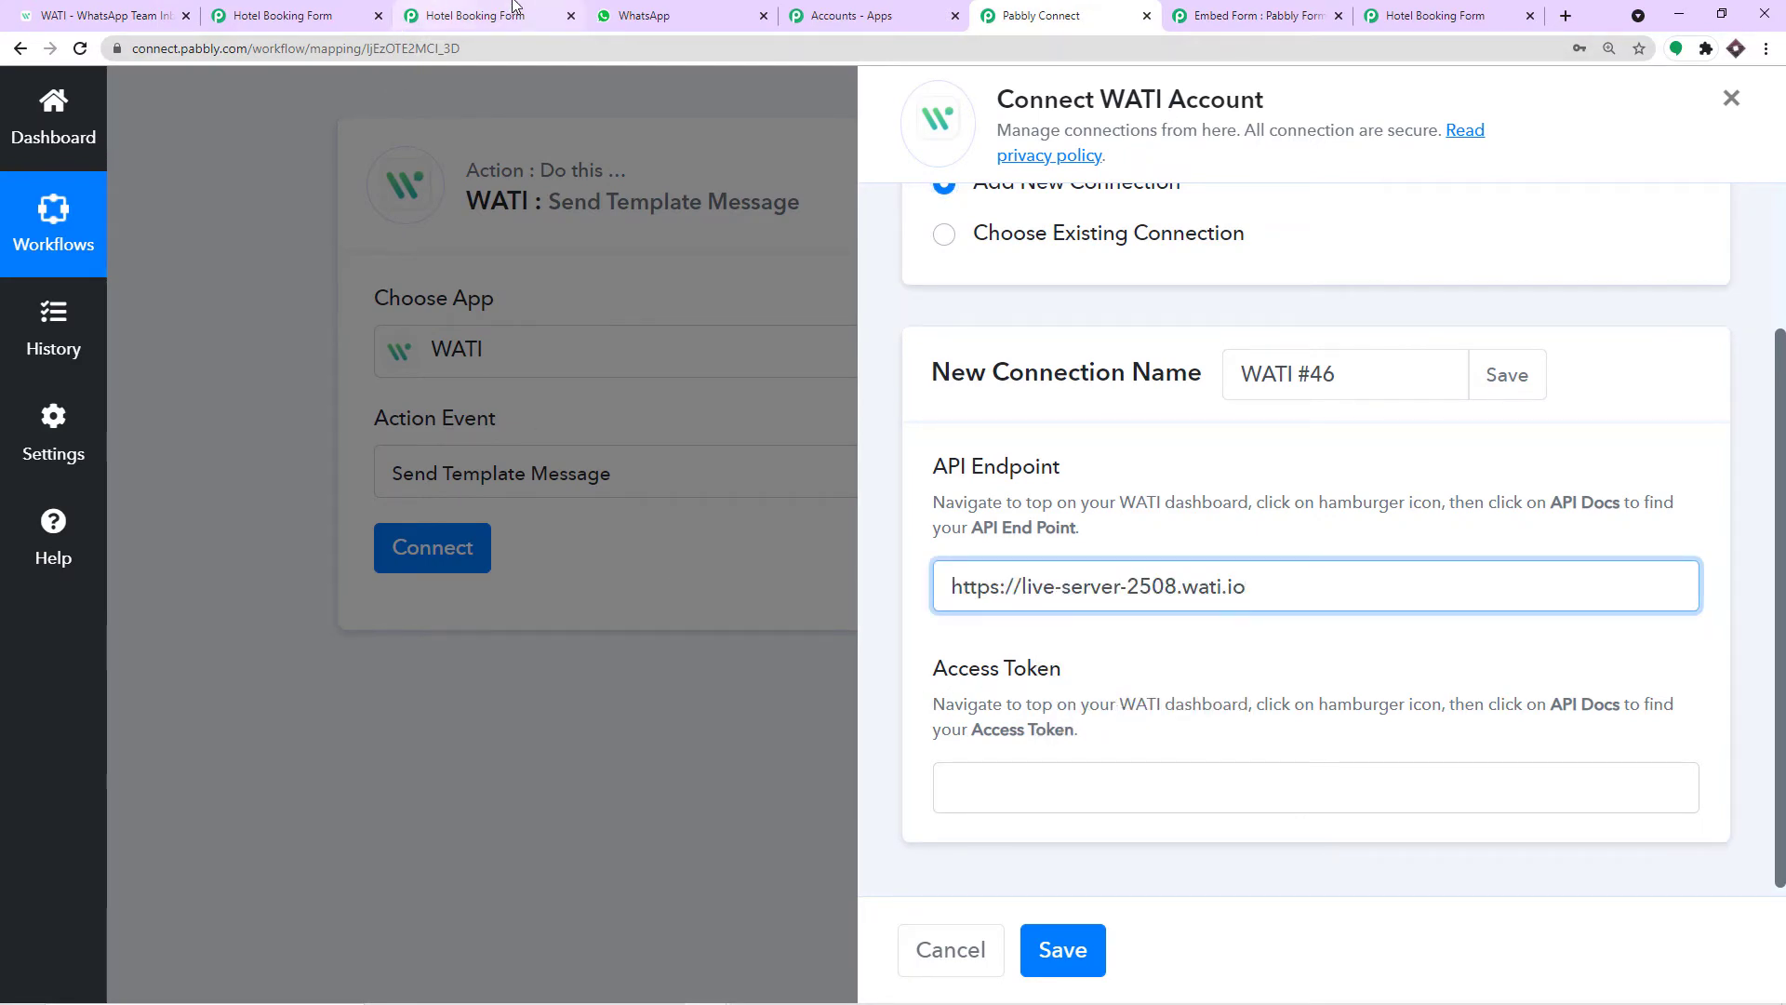
Paste WATI's Access Token into the connection form and save the connection.
{"action": "left_click", "coordinate": [129, 11]}
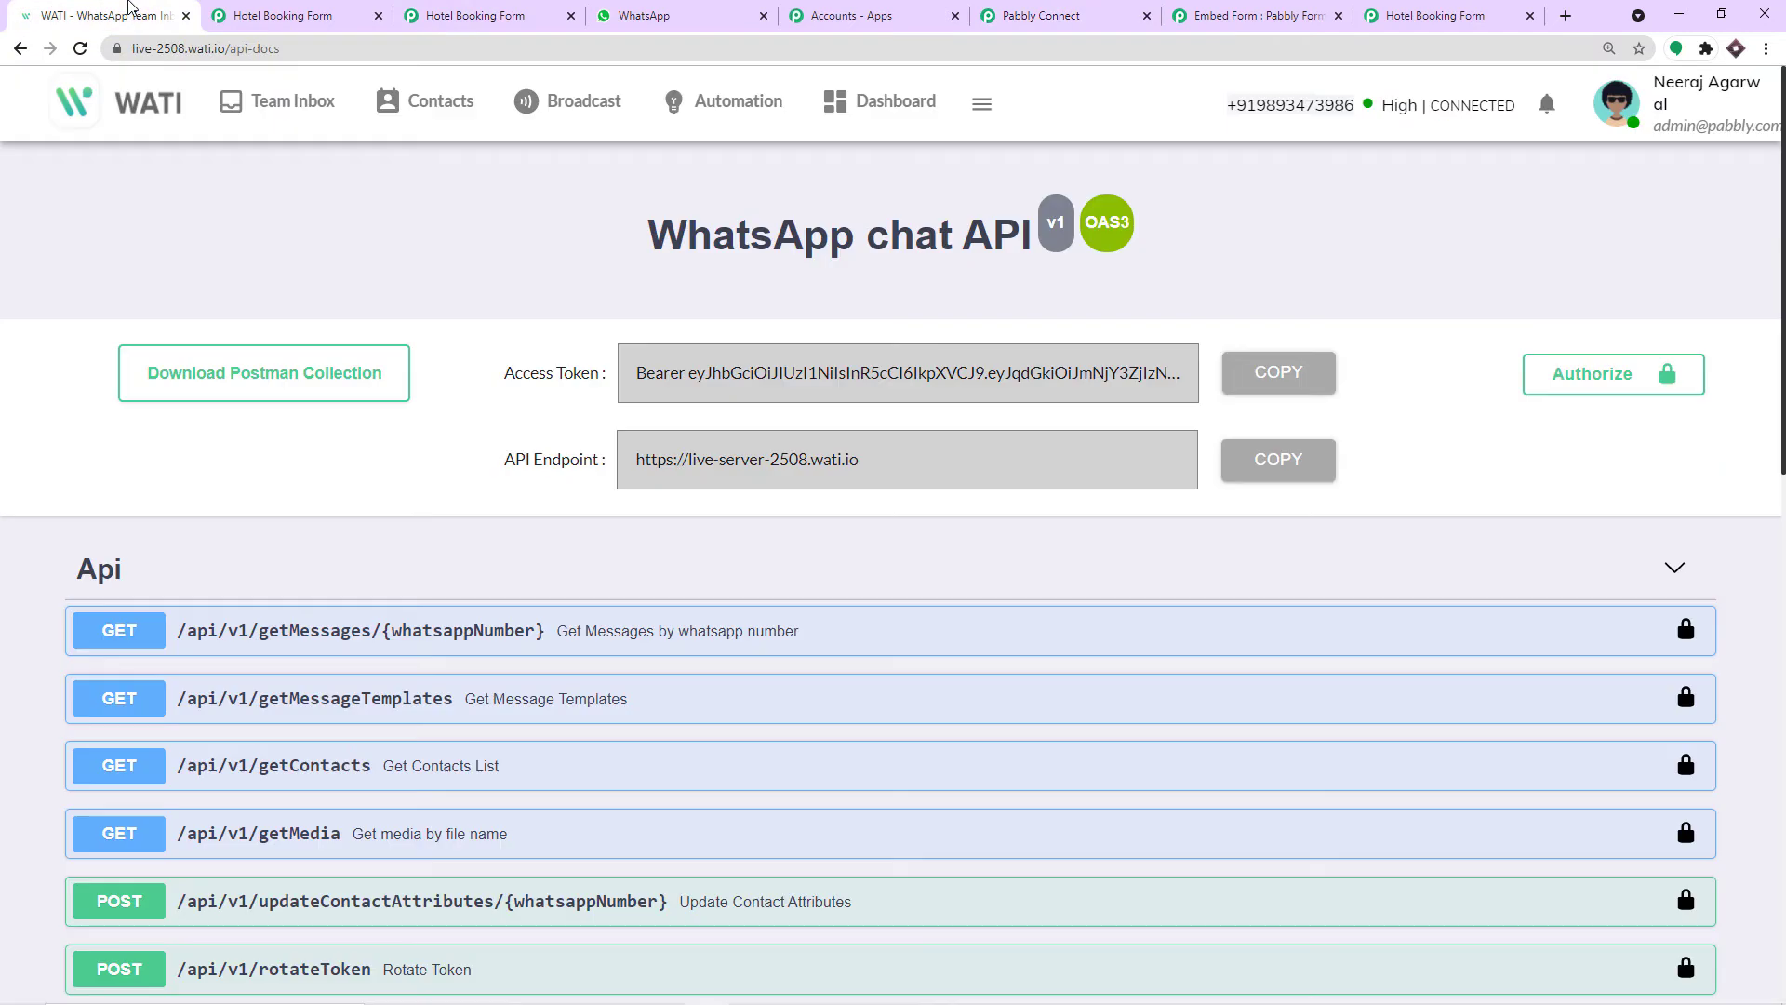
{"action": "left_click", "coordinate": [1276, 373]}
{"action": "left_click", "coordinate": [1094, 26]}
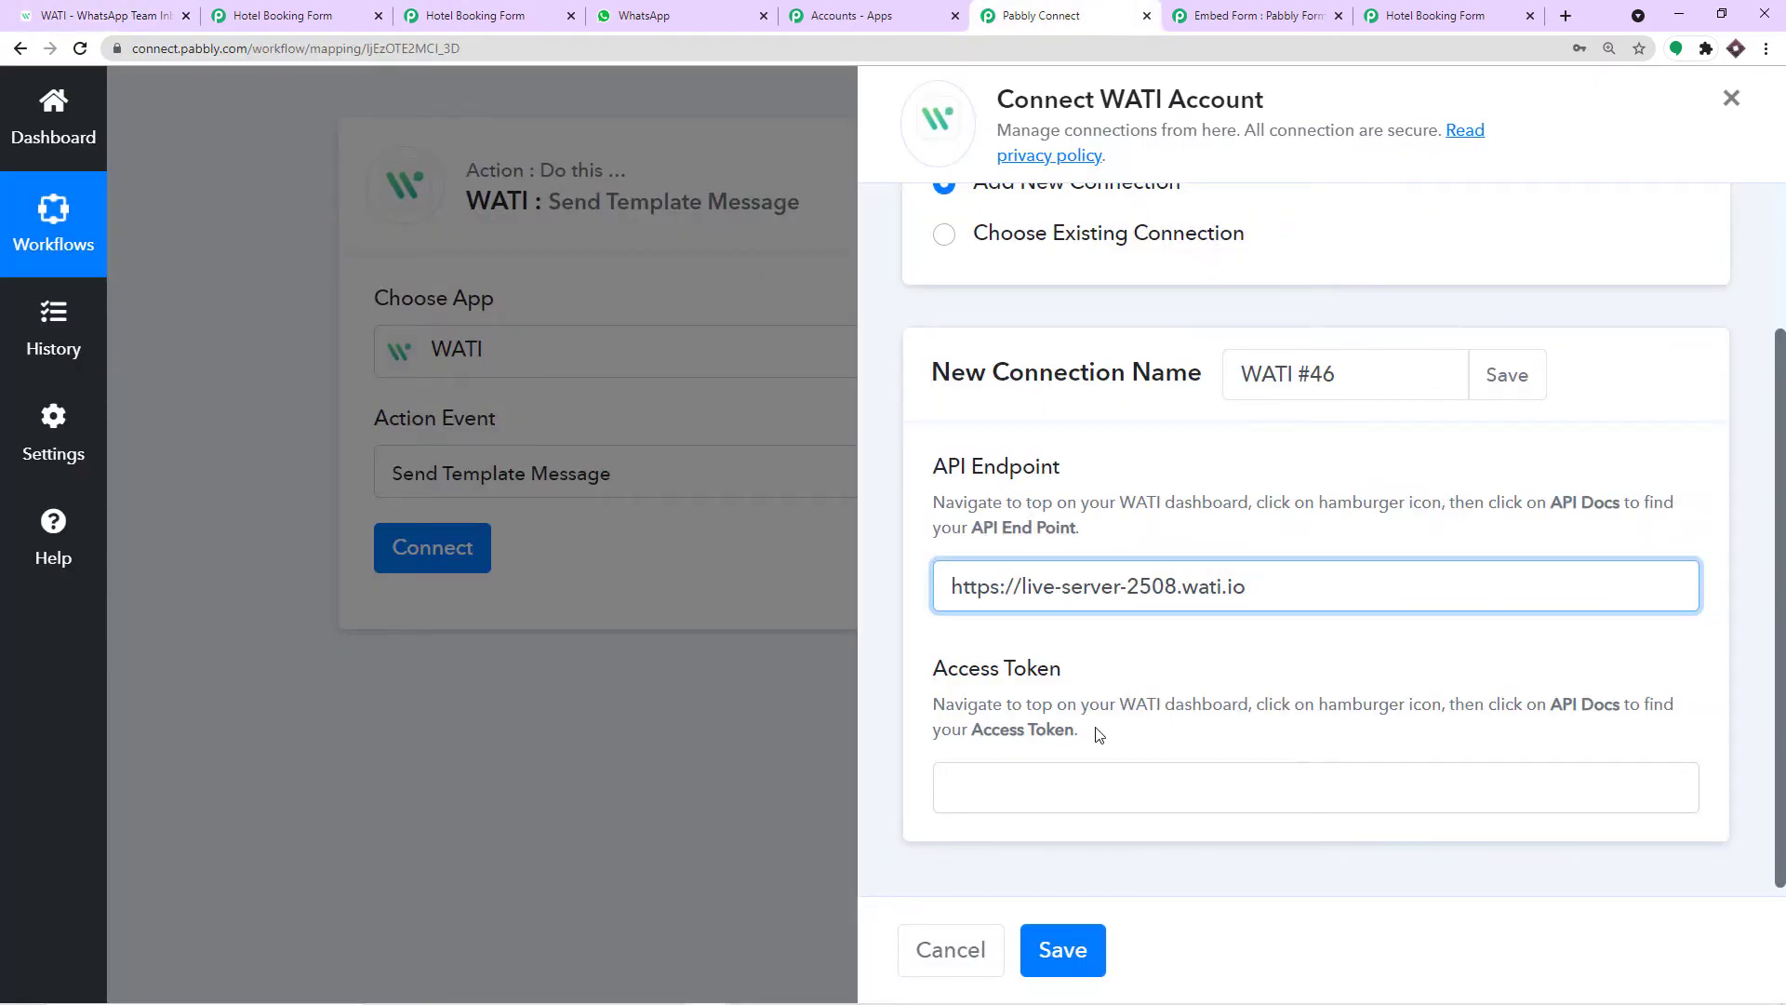
{"action": "left_click", "coordinate": [1040, 775]}
{"action": "right_click", "coordinate": [1041, 778]}
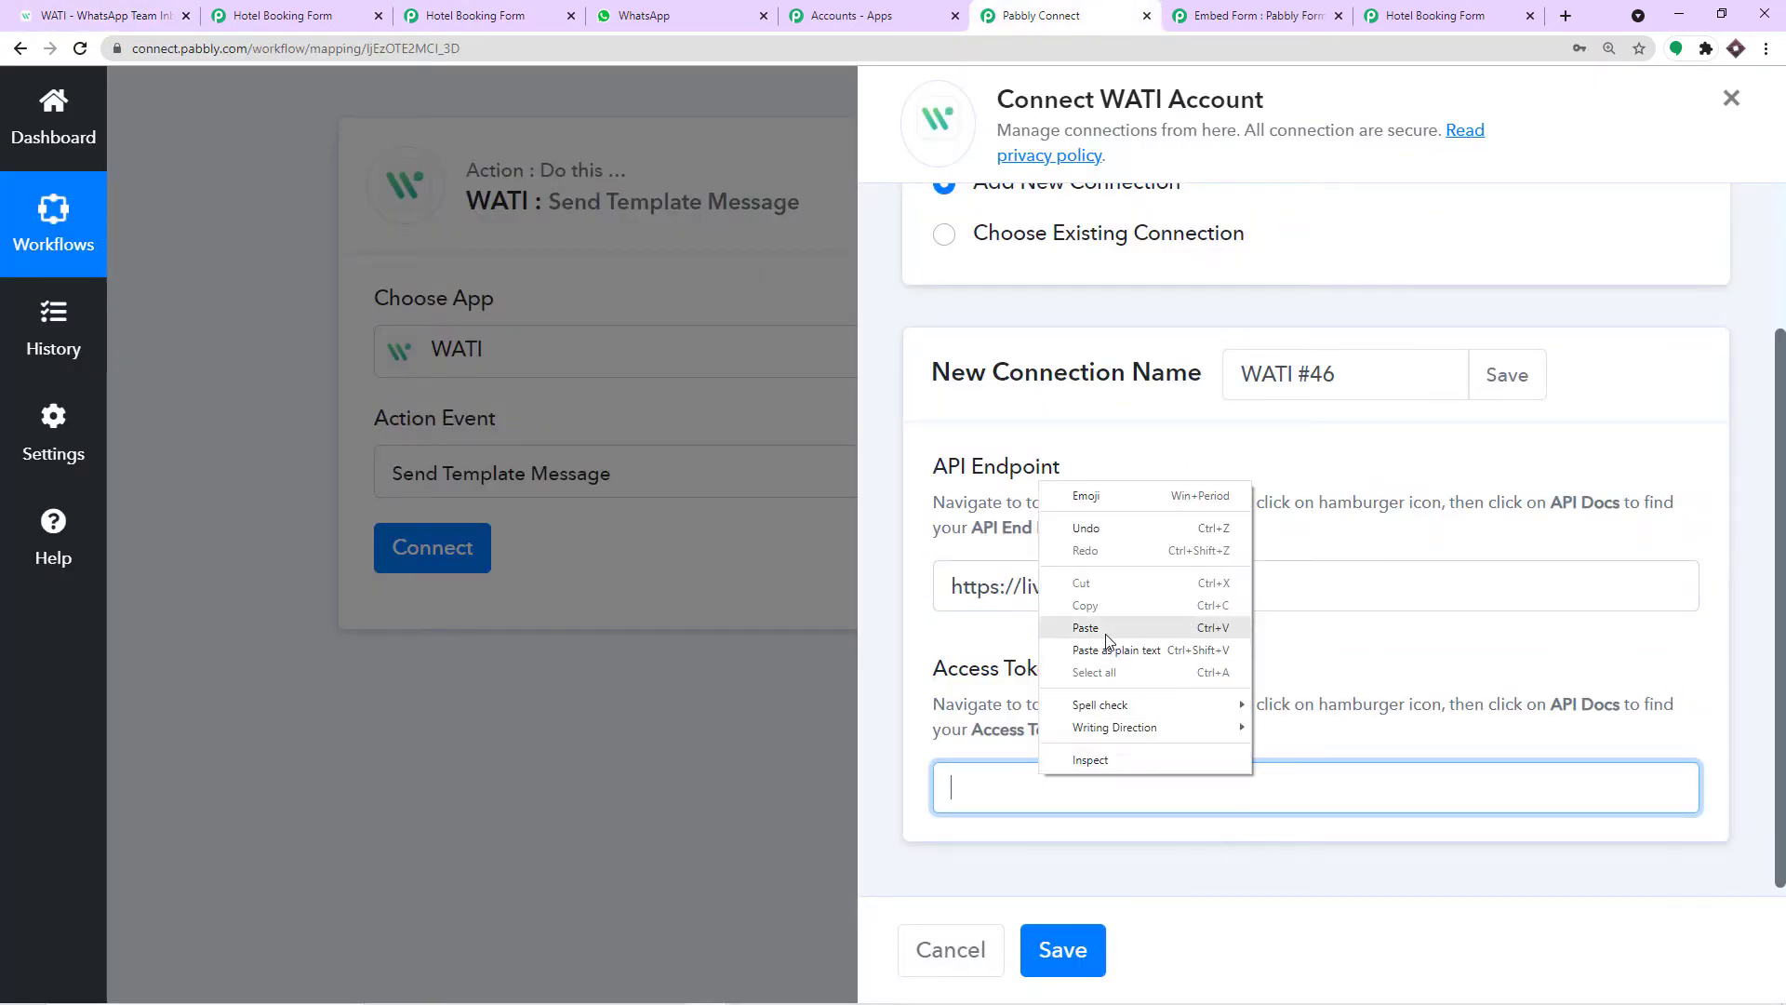
{"action": "left_click", "coordinate": [1106, 638]}
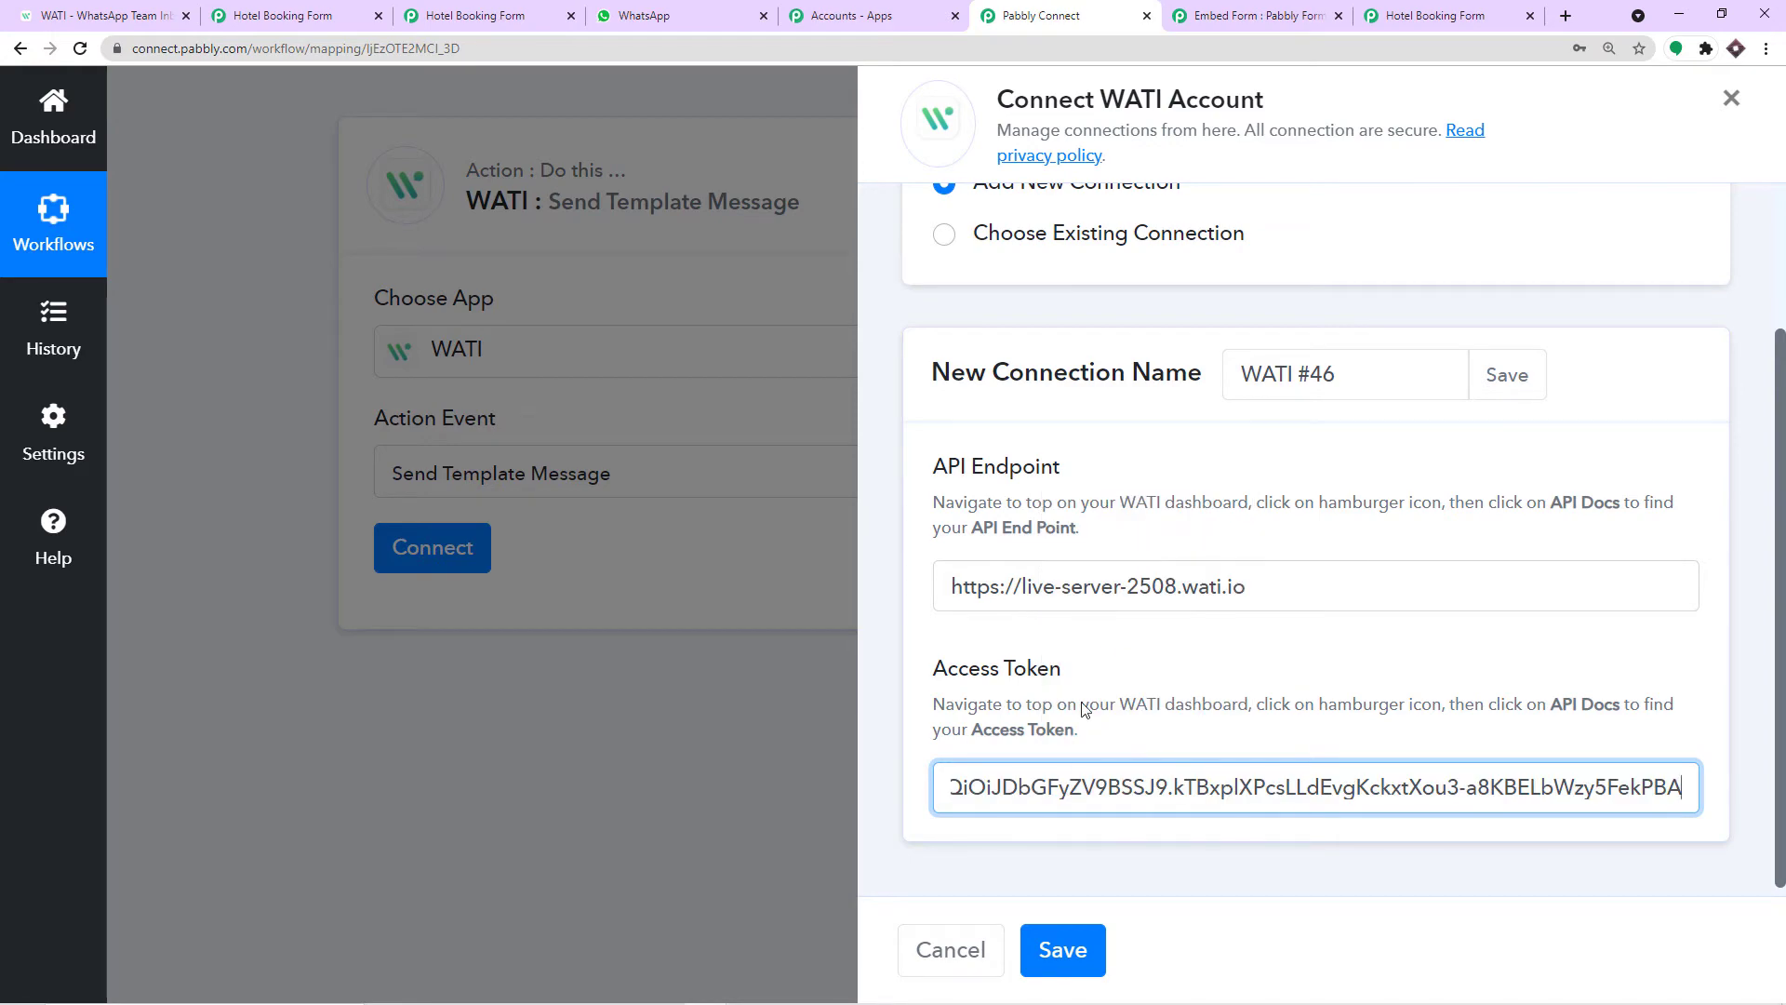
{"action": "left_click", "coordinate": [1063, 949]}
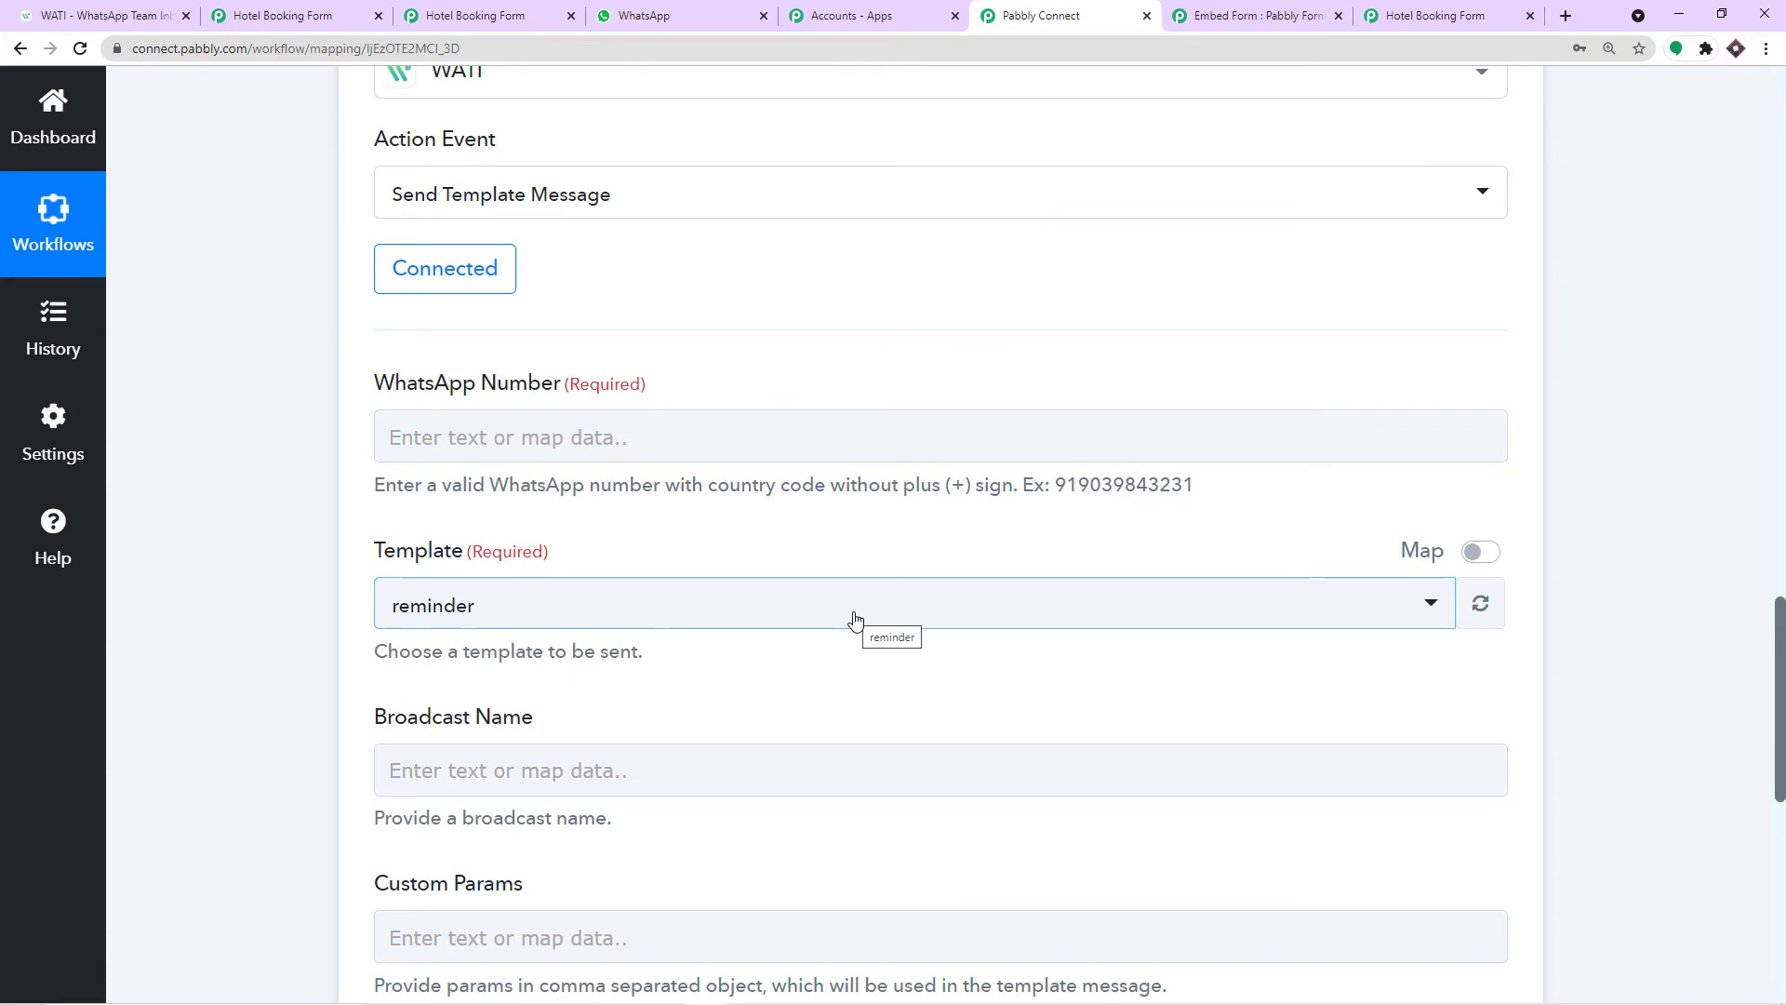
Locate the sample Contact Number value in the captured trigger data.
{"action": "scroll", "coordinate": [479, 544], "scroll_direction": "down", "scroll_amount": 3}
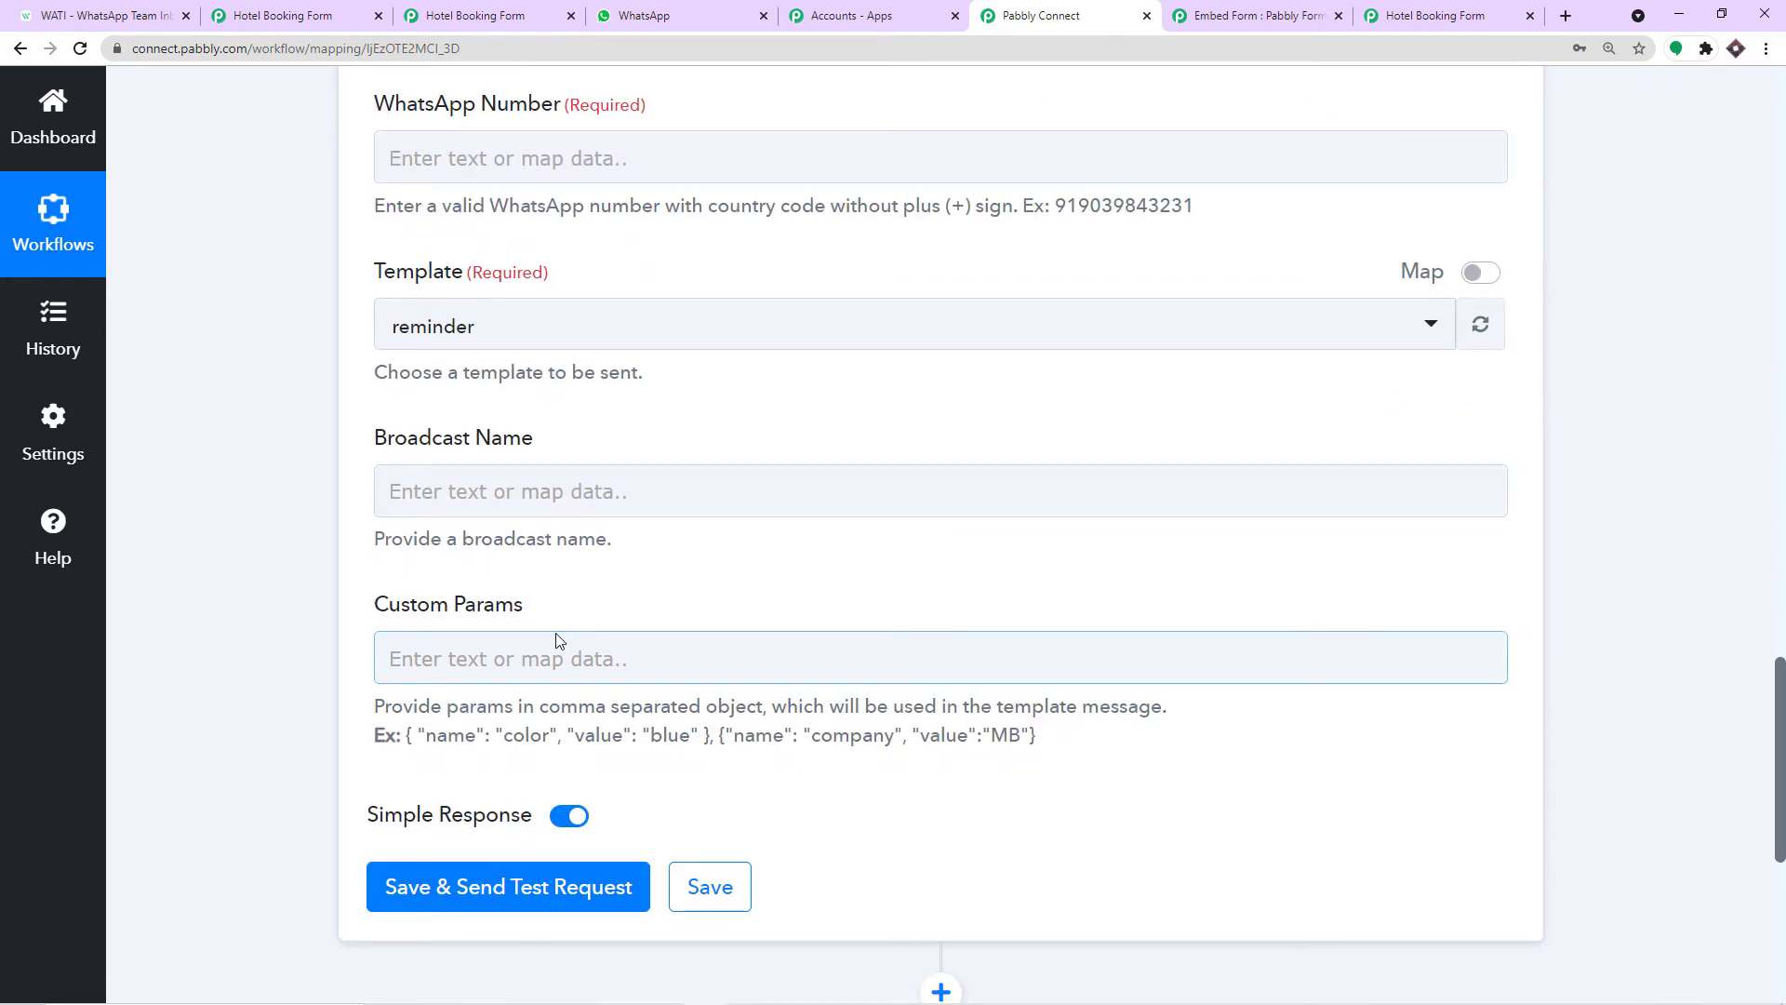
{"action": "scroll", "coordinate": [559, 640], "scroll_direction": "up", "scroll_amount": 4}
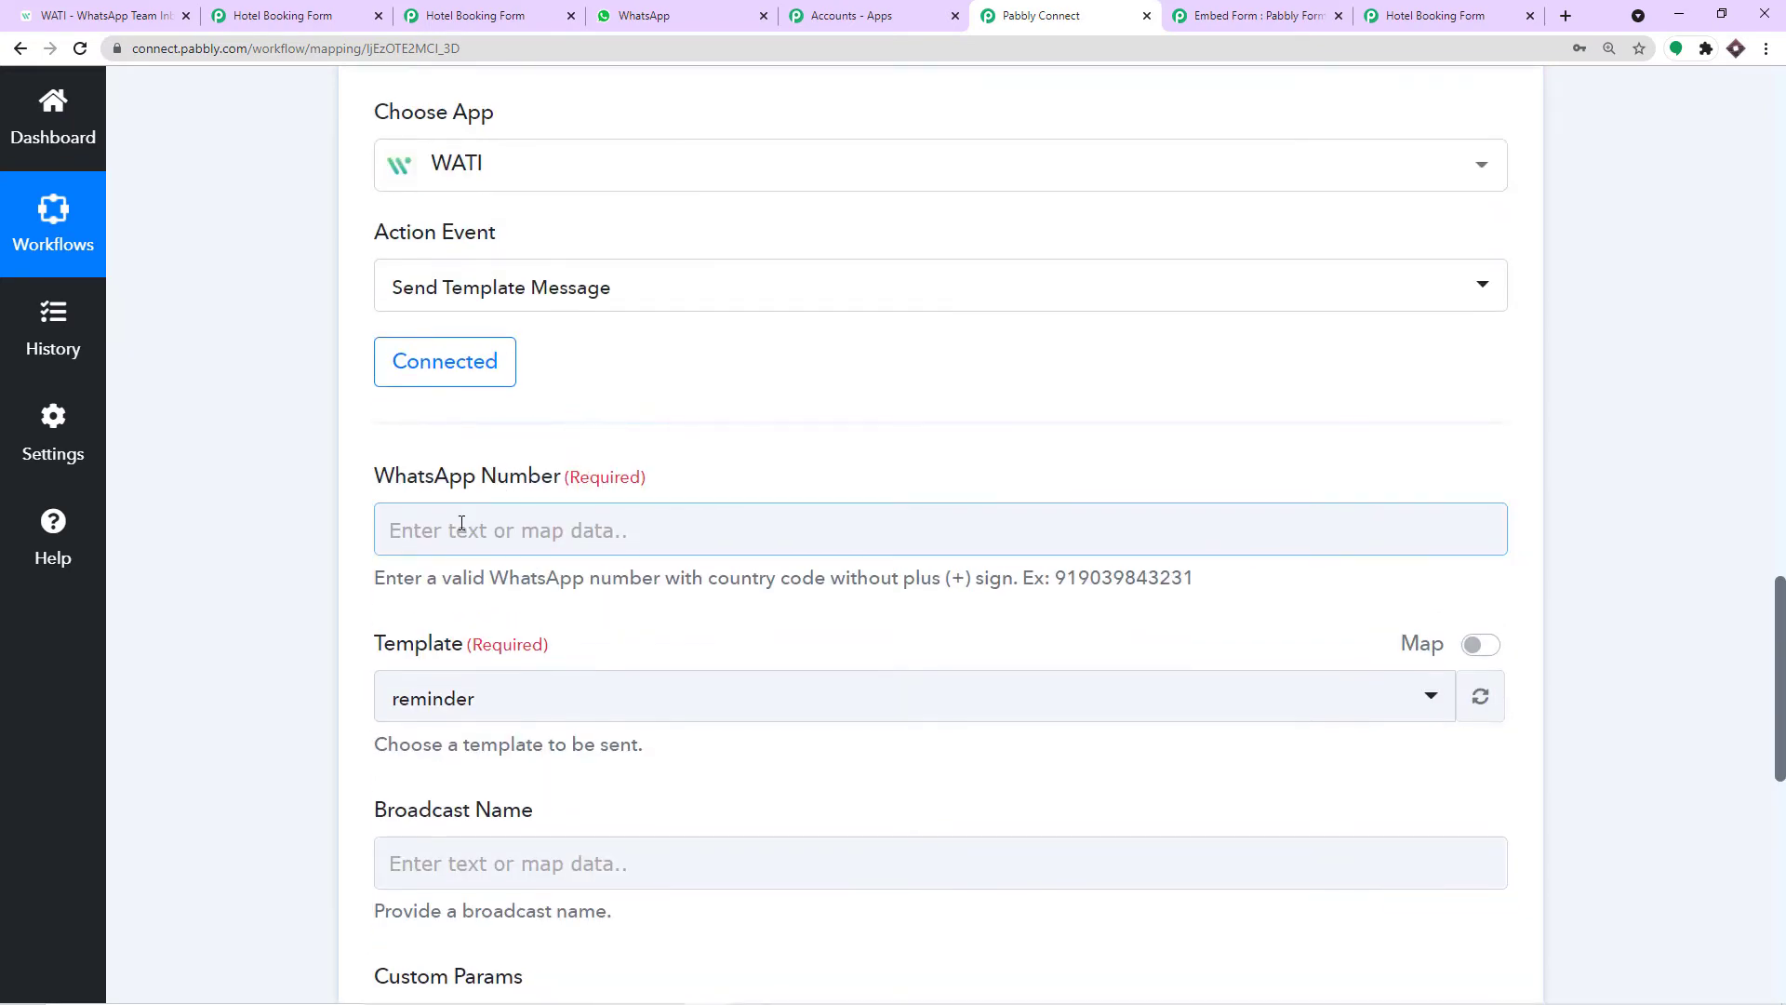
{"action": "scroll", "coordinate": [470, 526], "scroll_direction": "up", "scroll_amount": 8}
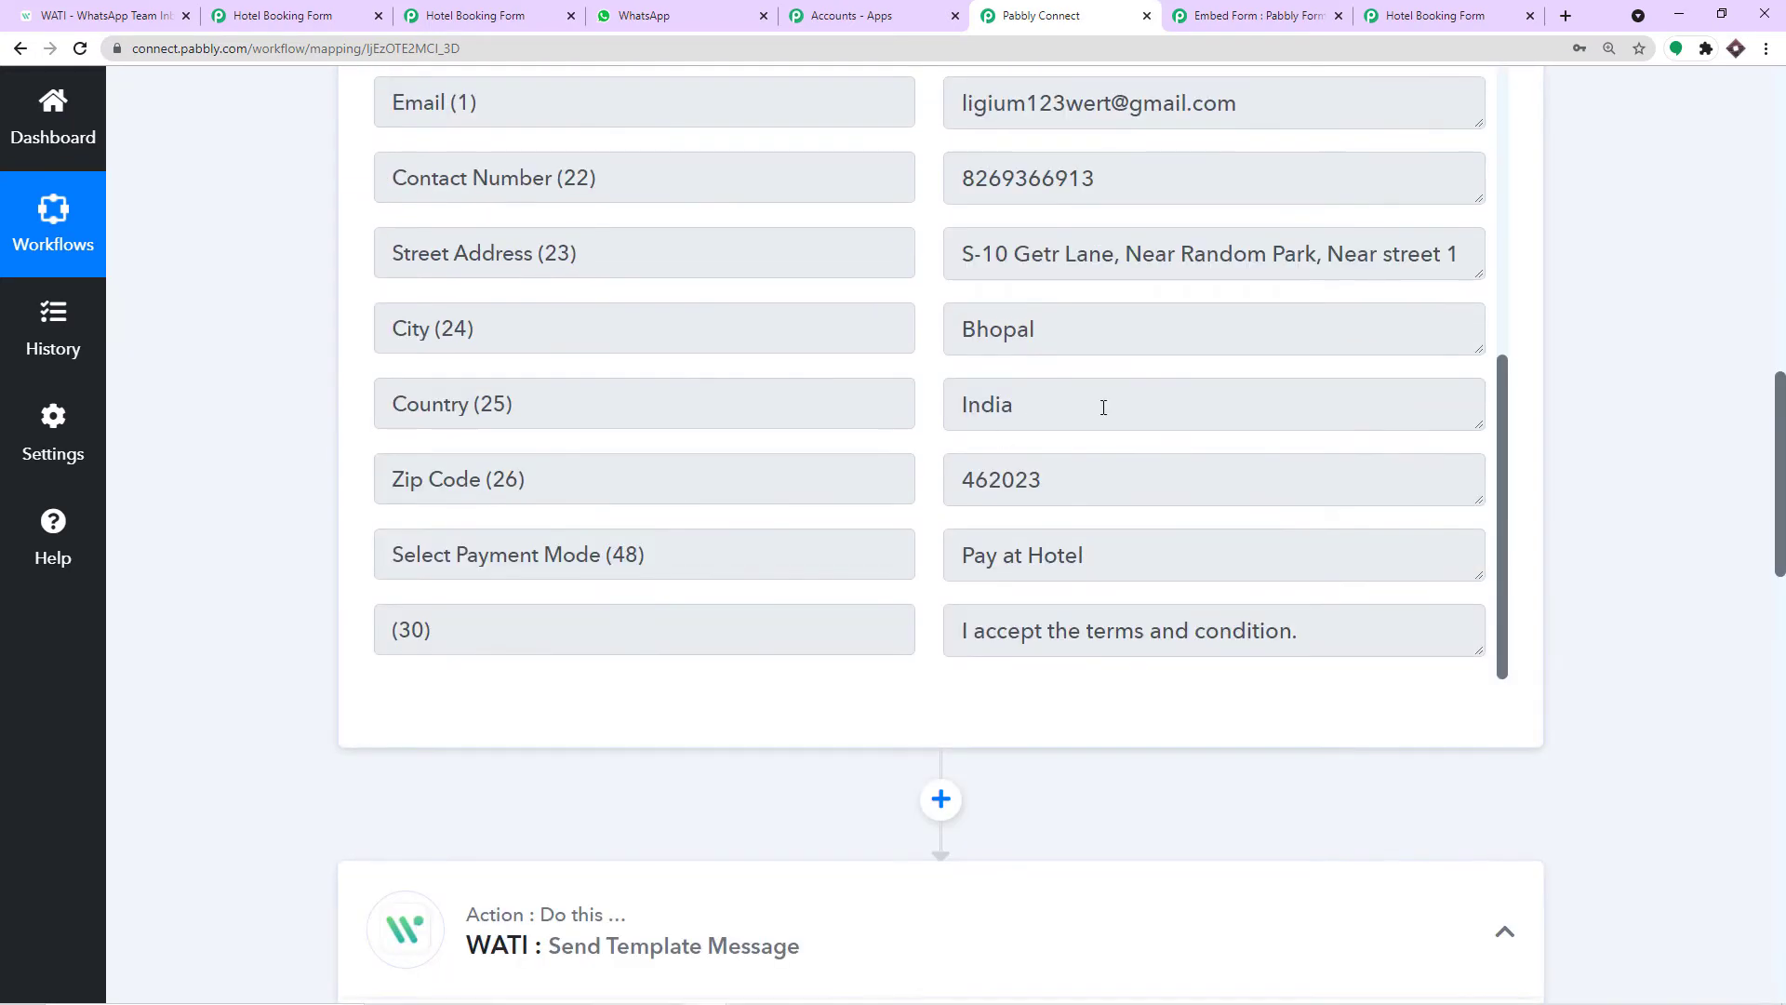
{"action": "scroll", "coordinate": [1240, 376], "scroll_direction": "up", "scroll_amount": 3}
{"action": "scroll", "coordinate": [1237, 370], "scroll_direction": "down", "scroll_amount": 2}
{"action": "scroll", "coordinate": [1191, 445], "scroll_direction": "up", "scroll_amount": 2}
{"action": "left_click_drag", "start_coordinate": [1109, 364], "coordinate": [940, 370]}
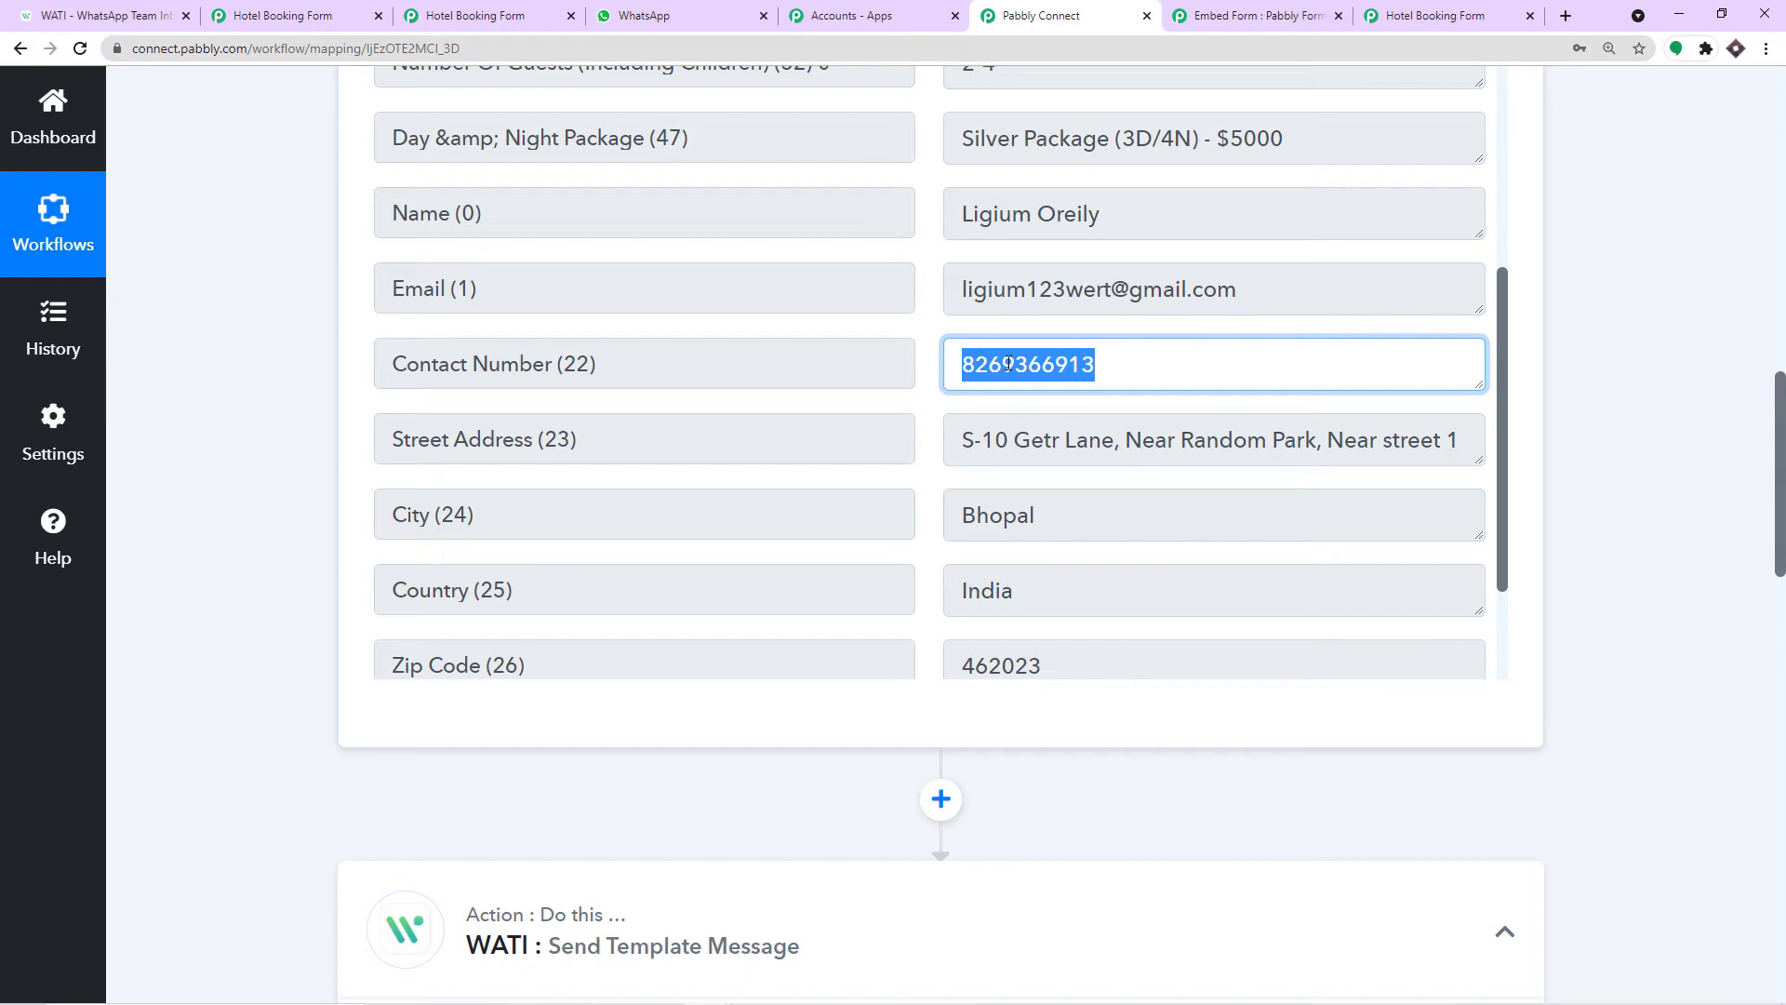
{"action": "scroll", "coordinate": [1606, 757], "scroll_direction": "down", "scroll_amount": 9}
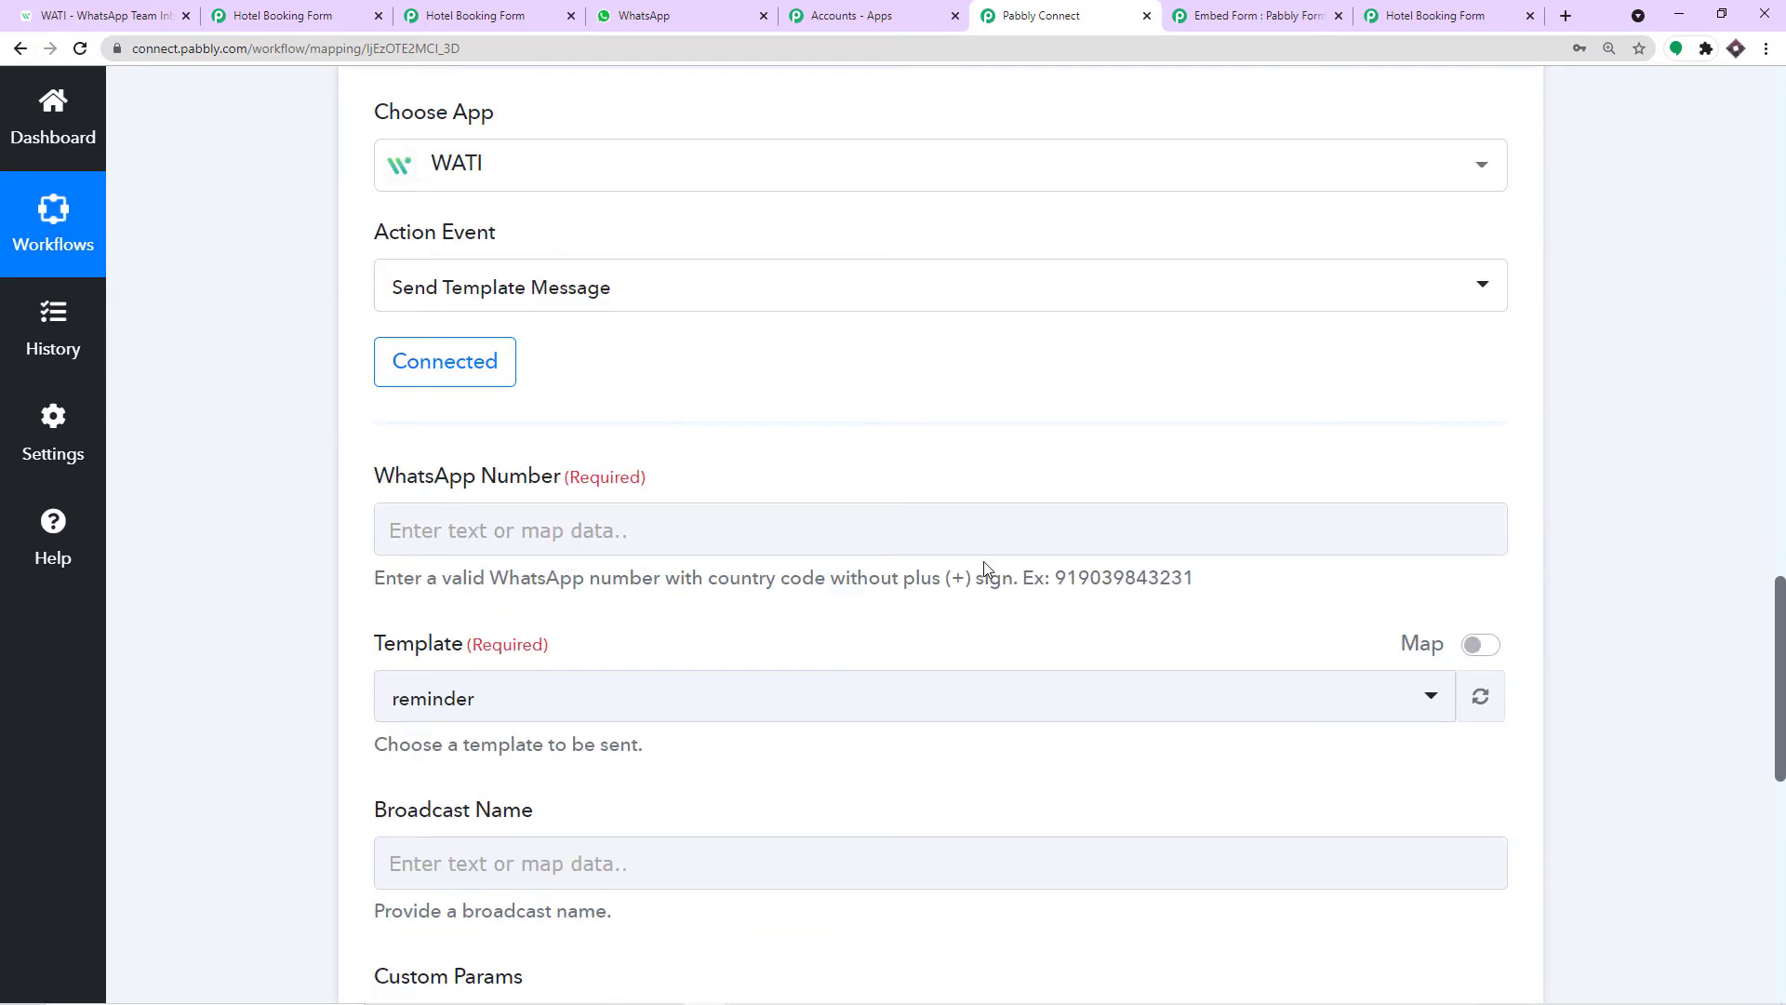
Map the form's Contact Number into the WhatsApp Number field.
{"action": "left_click", "coordinate": [934, 526]}
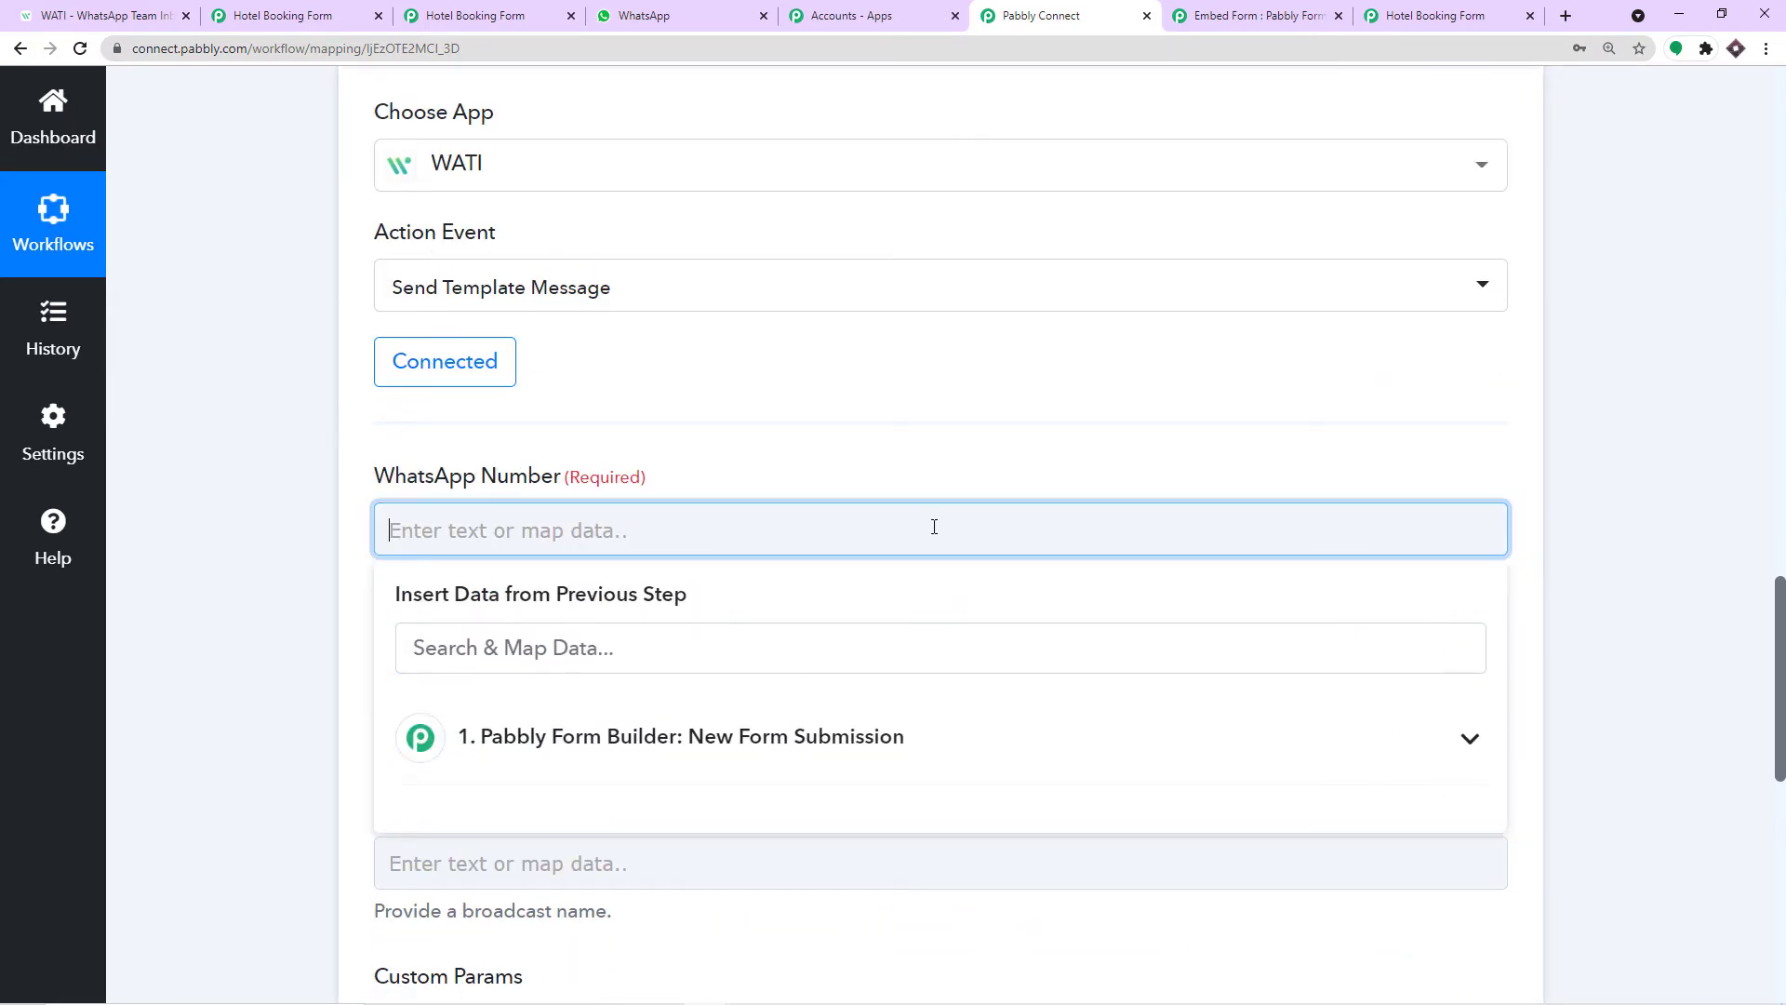
{"action": "left_click", "coordinate": [884, 739]}
{"action": "scroll", "coordinate": [889, 744], "scroll_direction": "down", "scroll_amount": 5}
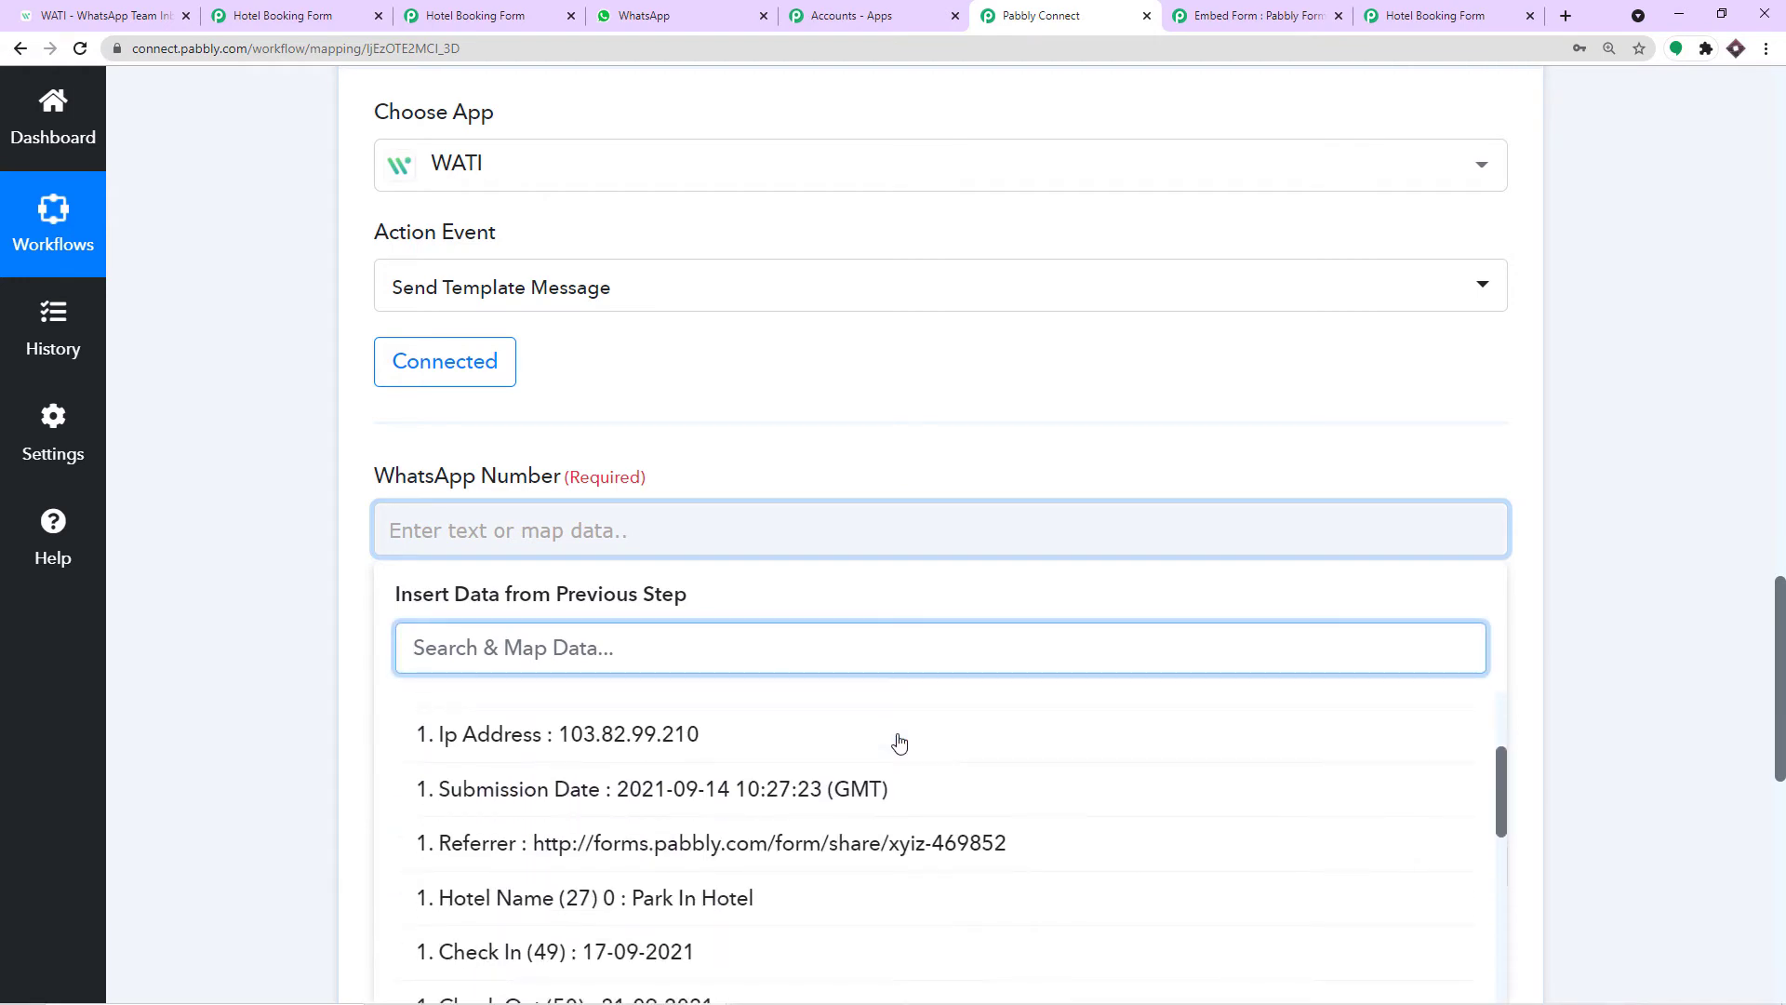
{"action": "scroll", "coordinate": [899, 741], "scroll_direction": "down", "scroll_amount": 3}
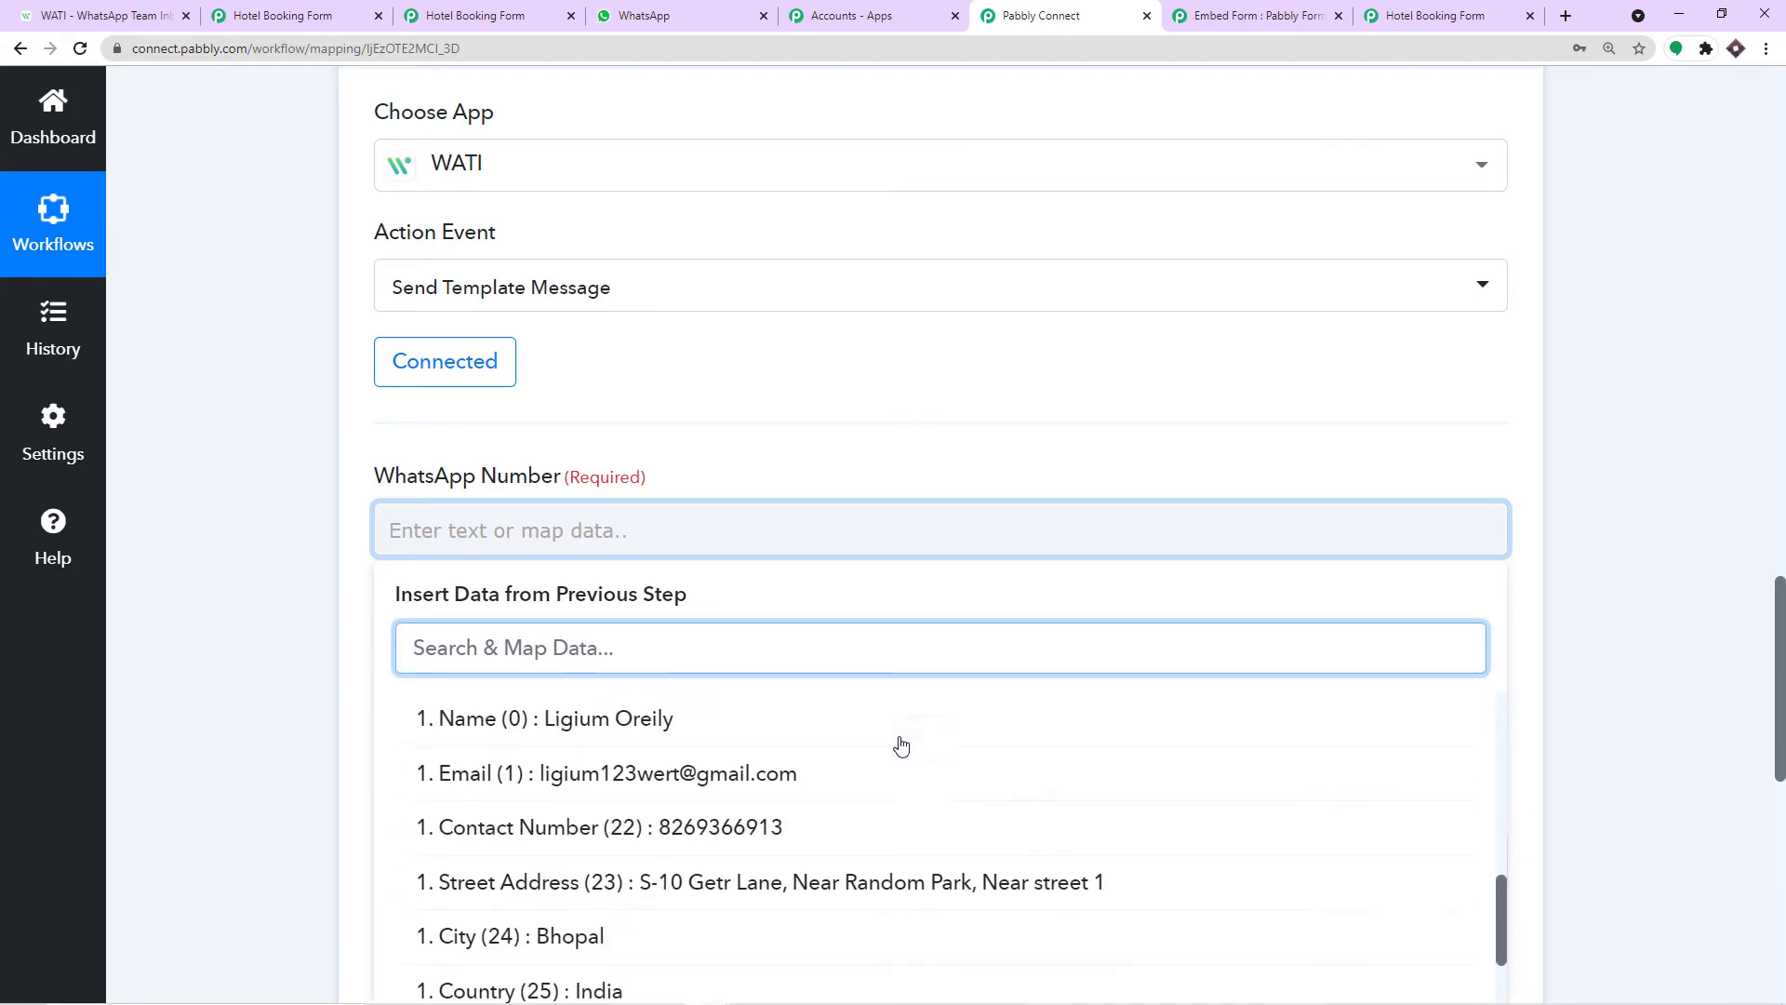
{"action": "left_click", "coordinate": [812, 728]}
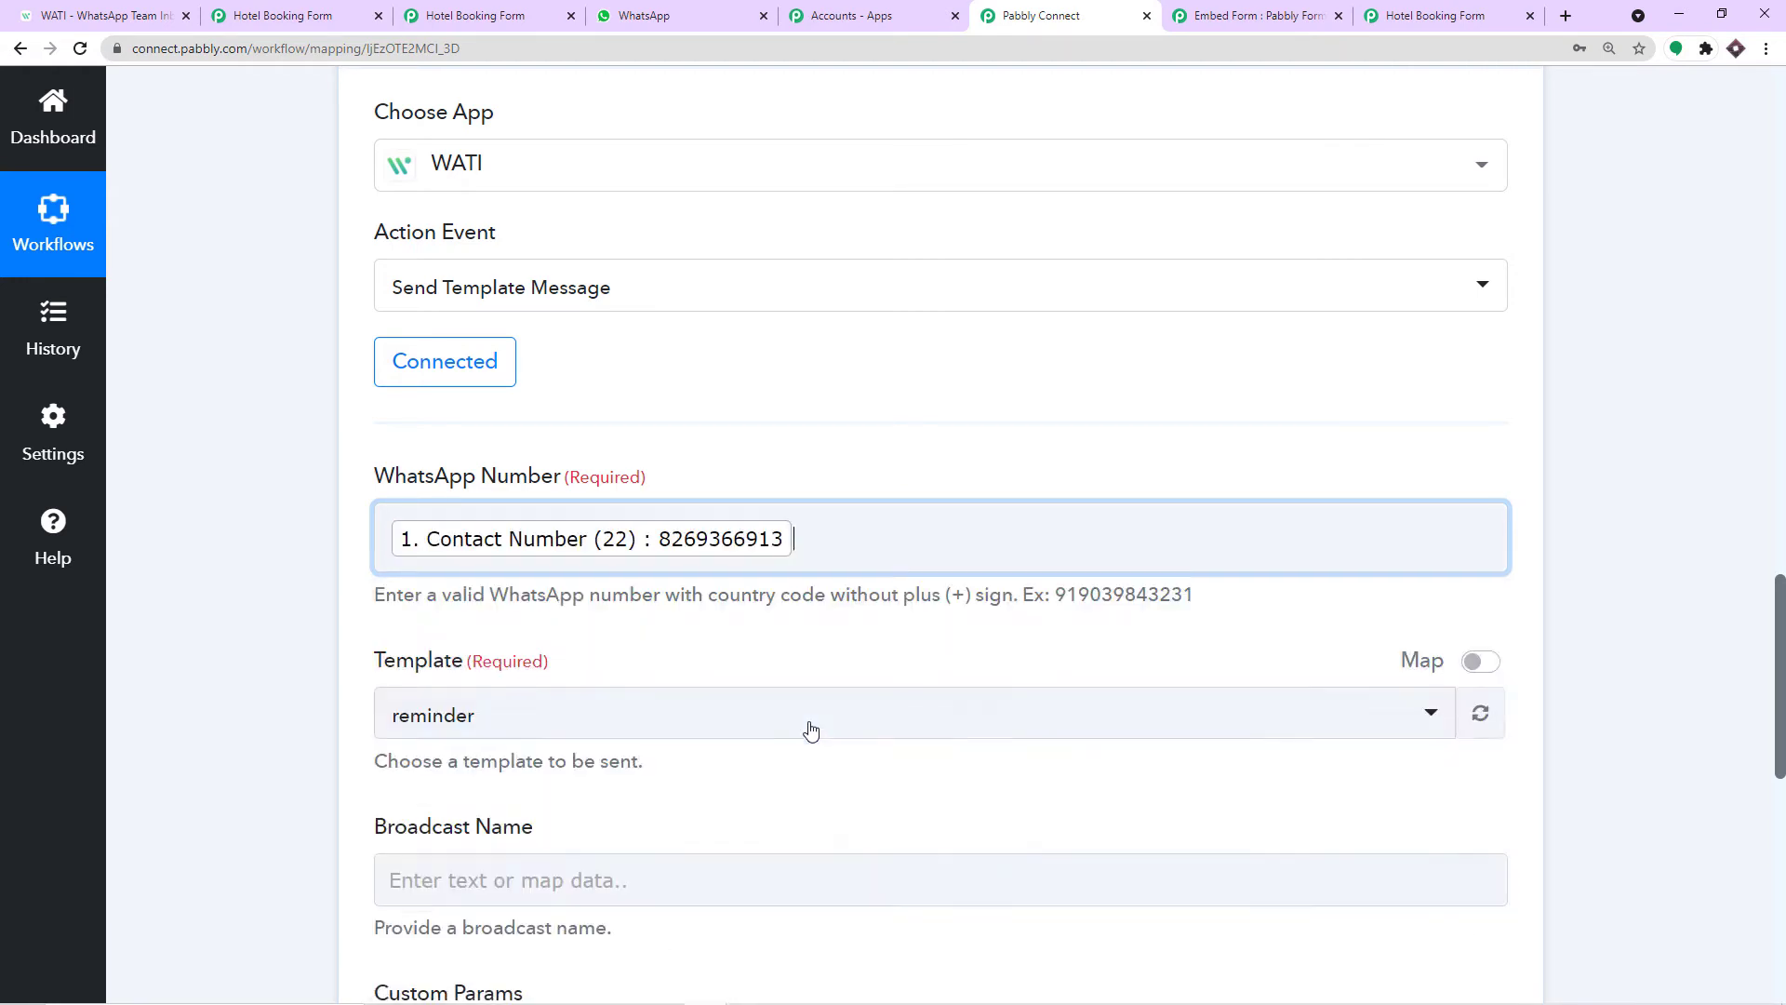
{"action": "left_click", "coordinate": [868, 437]}
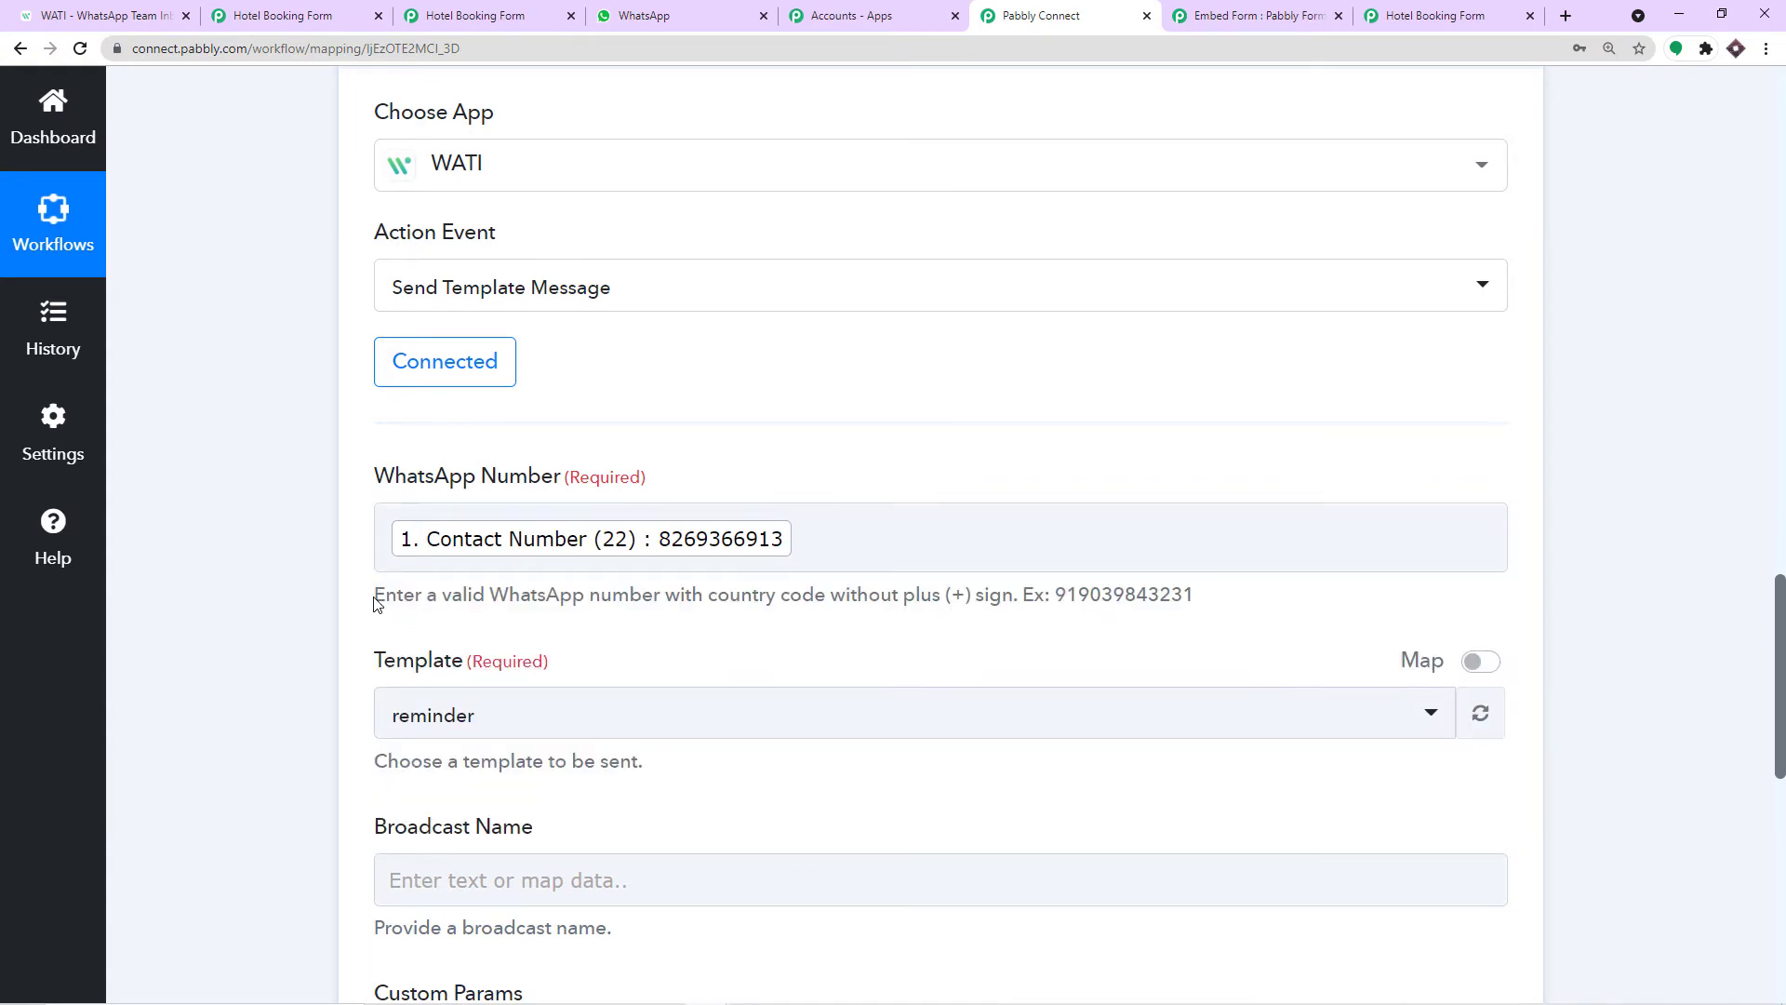
Prefix the mapped number with country code 91, without a plus sign.
{"action": "left_click_drag", "start_coordinate": [374, 602], "coordinate": [980, 605]}
{"action": "left_click", "coordinate": [1017, 597]}
{"action": "left_click", "coordinate": [386, 537]}
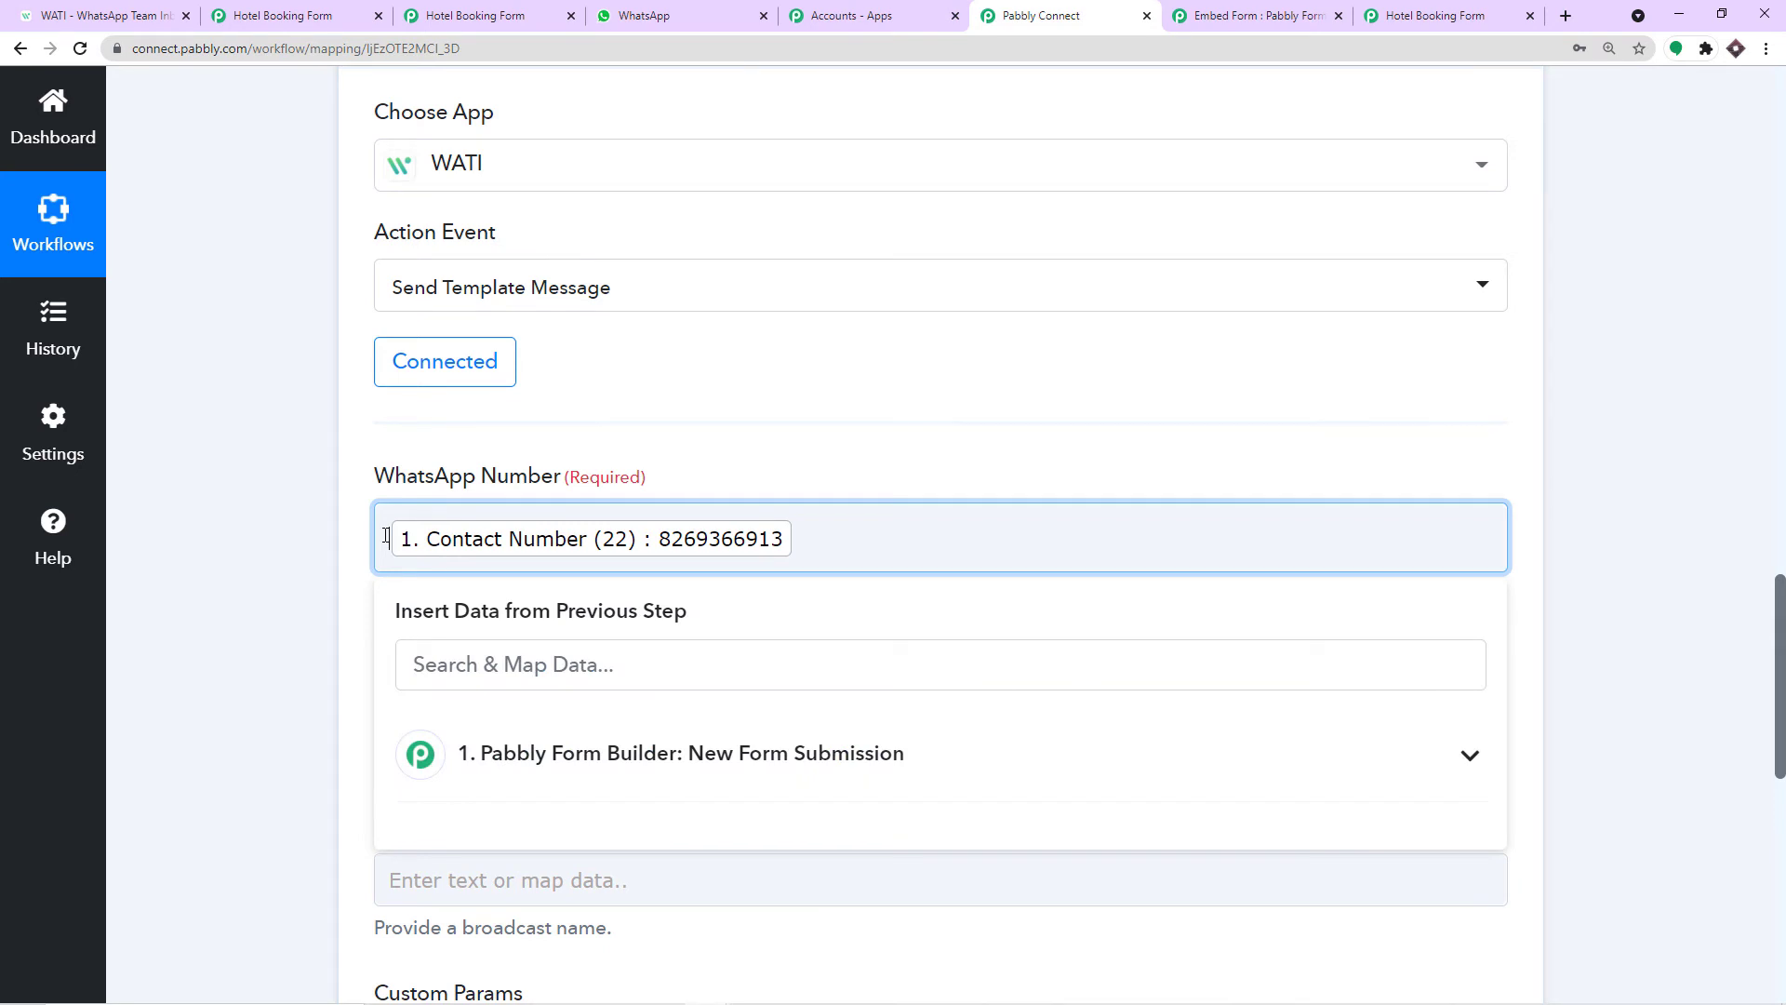
{"action": "type", "text": "91"}
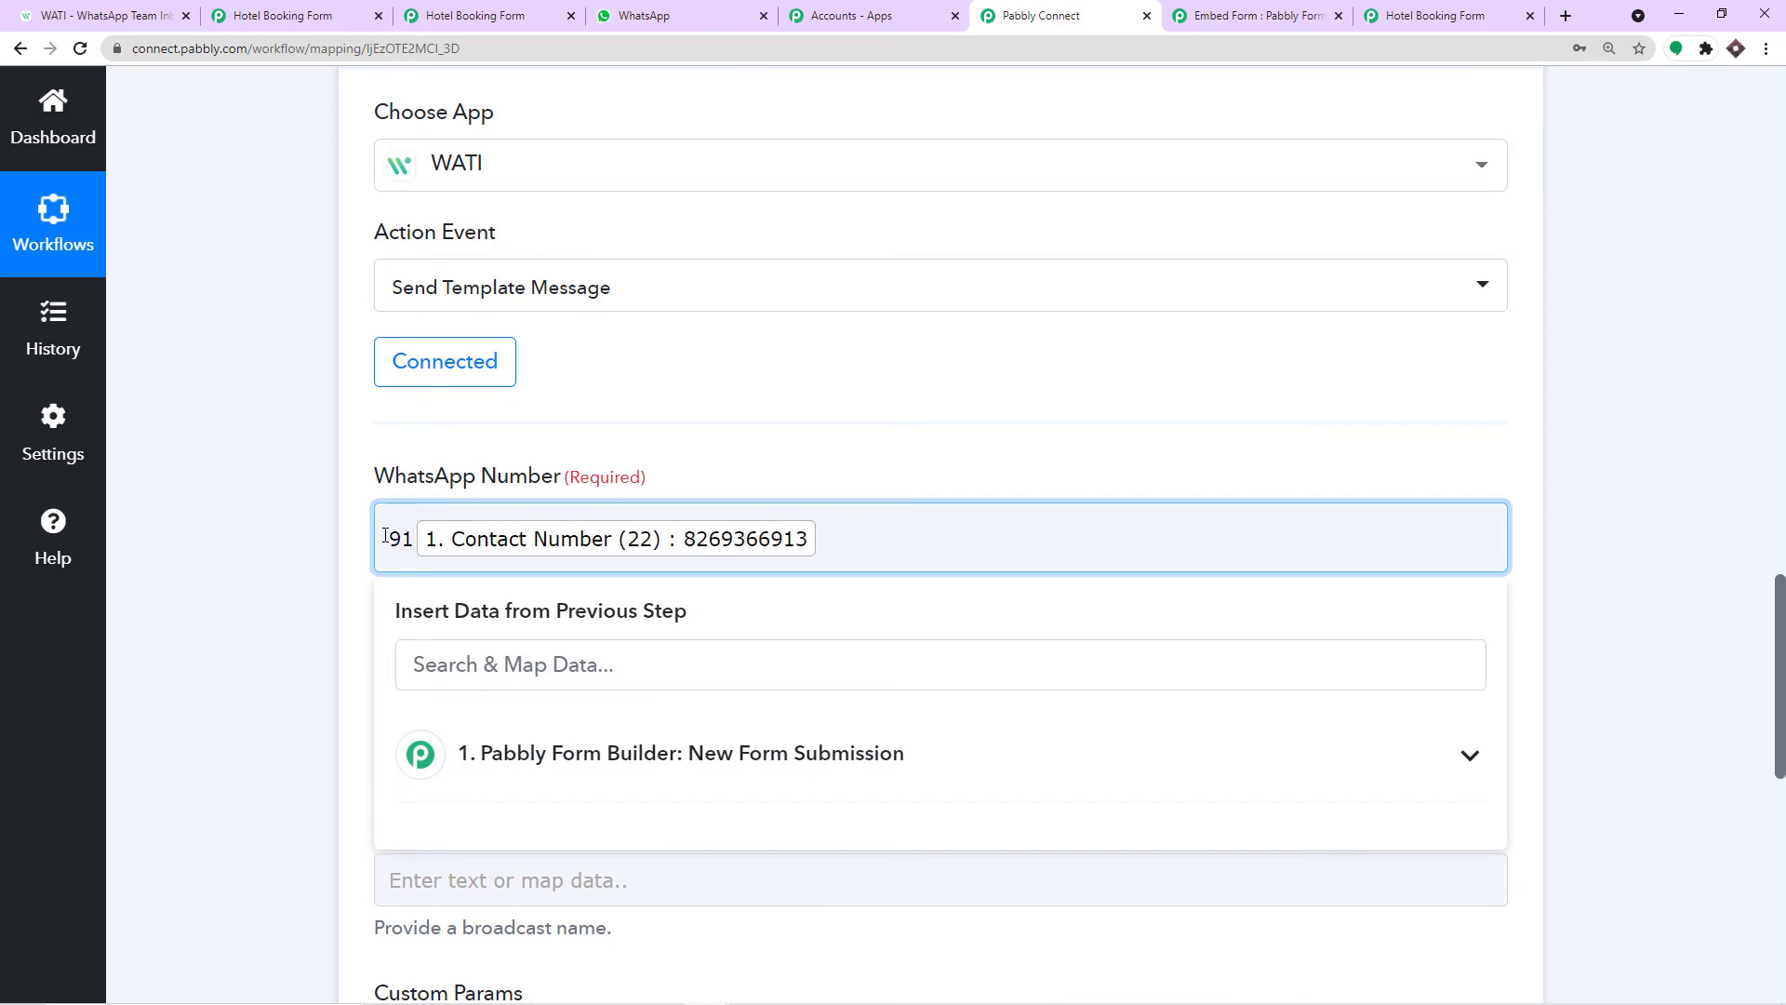
{"action": "left_click", "coordinate": [545, 425]}
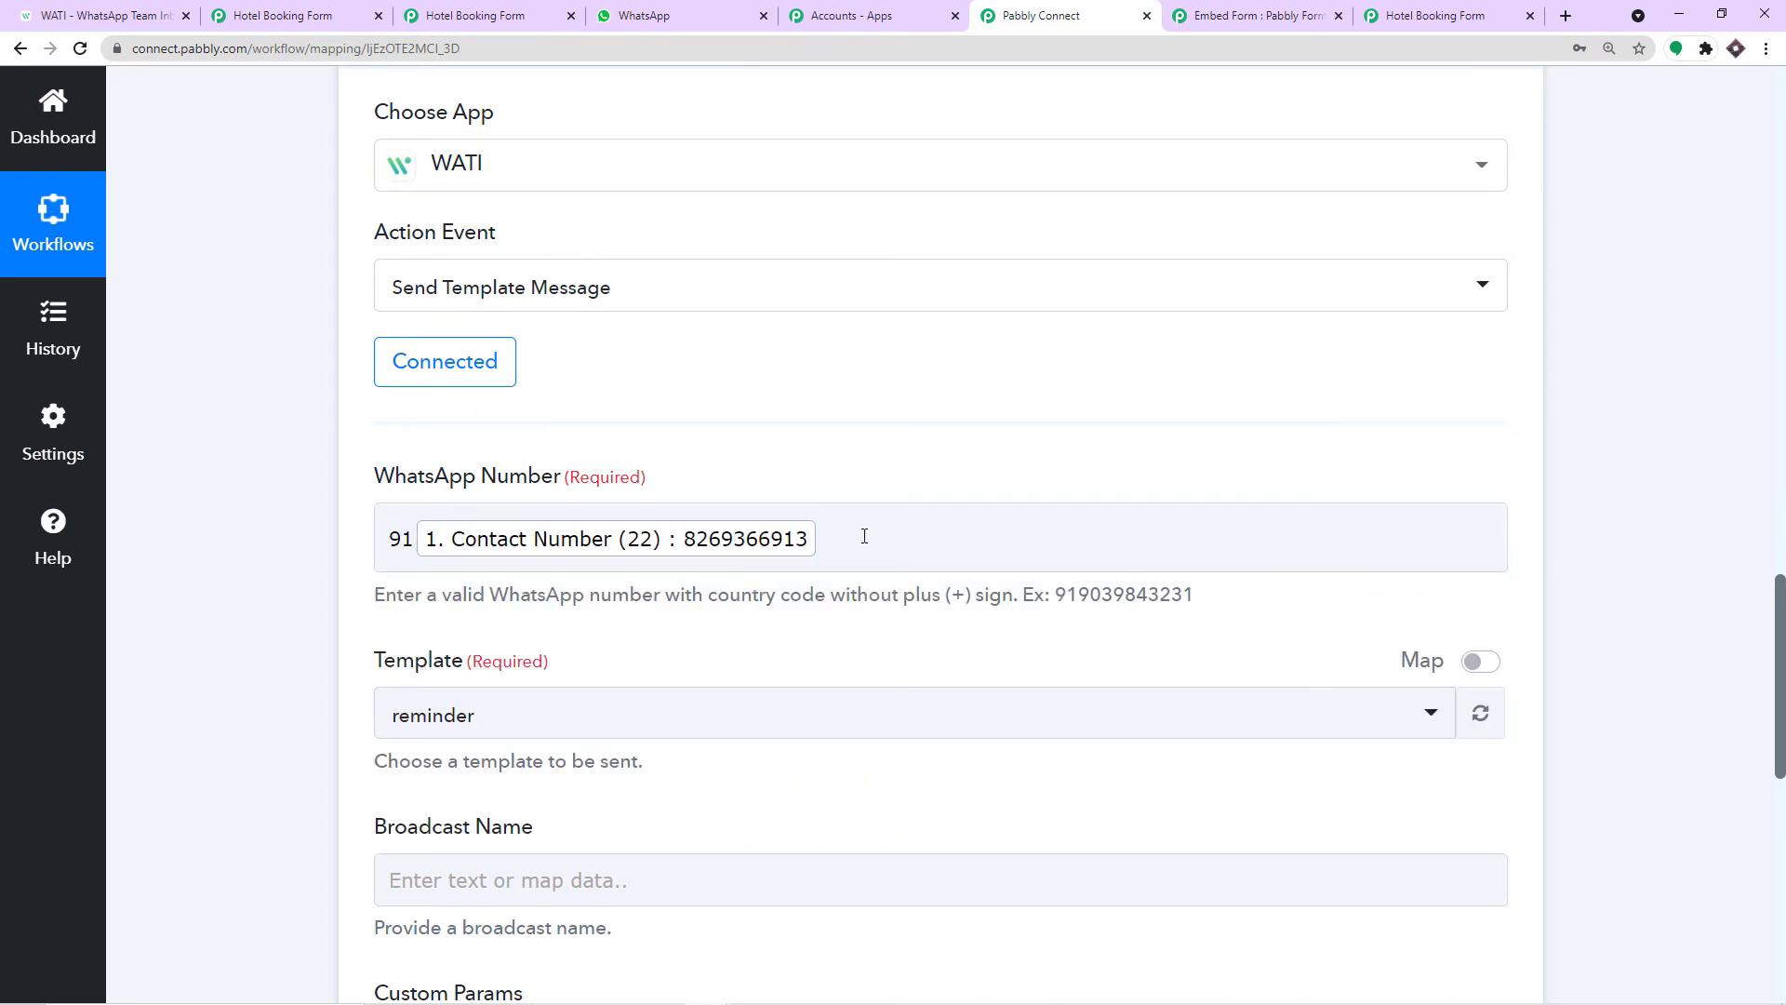
{"action": "left_click_drag", "start_coordinate": [969, 592], "coordinate": [951, 593]}
{"action": "left_click", "coordinate": [692, 399]}
{"action": "scroll", "coordinate": [693, 401], "scroll_direction": "down", "scroll_amount": 2}
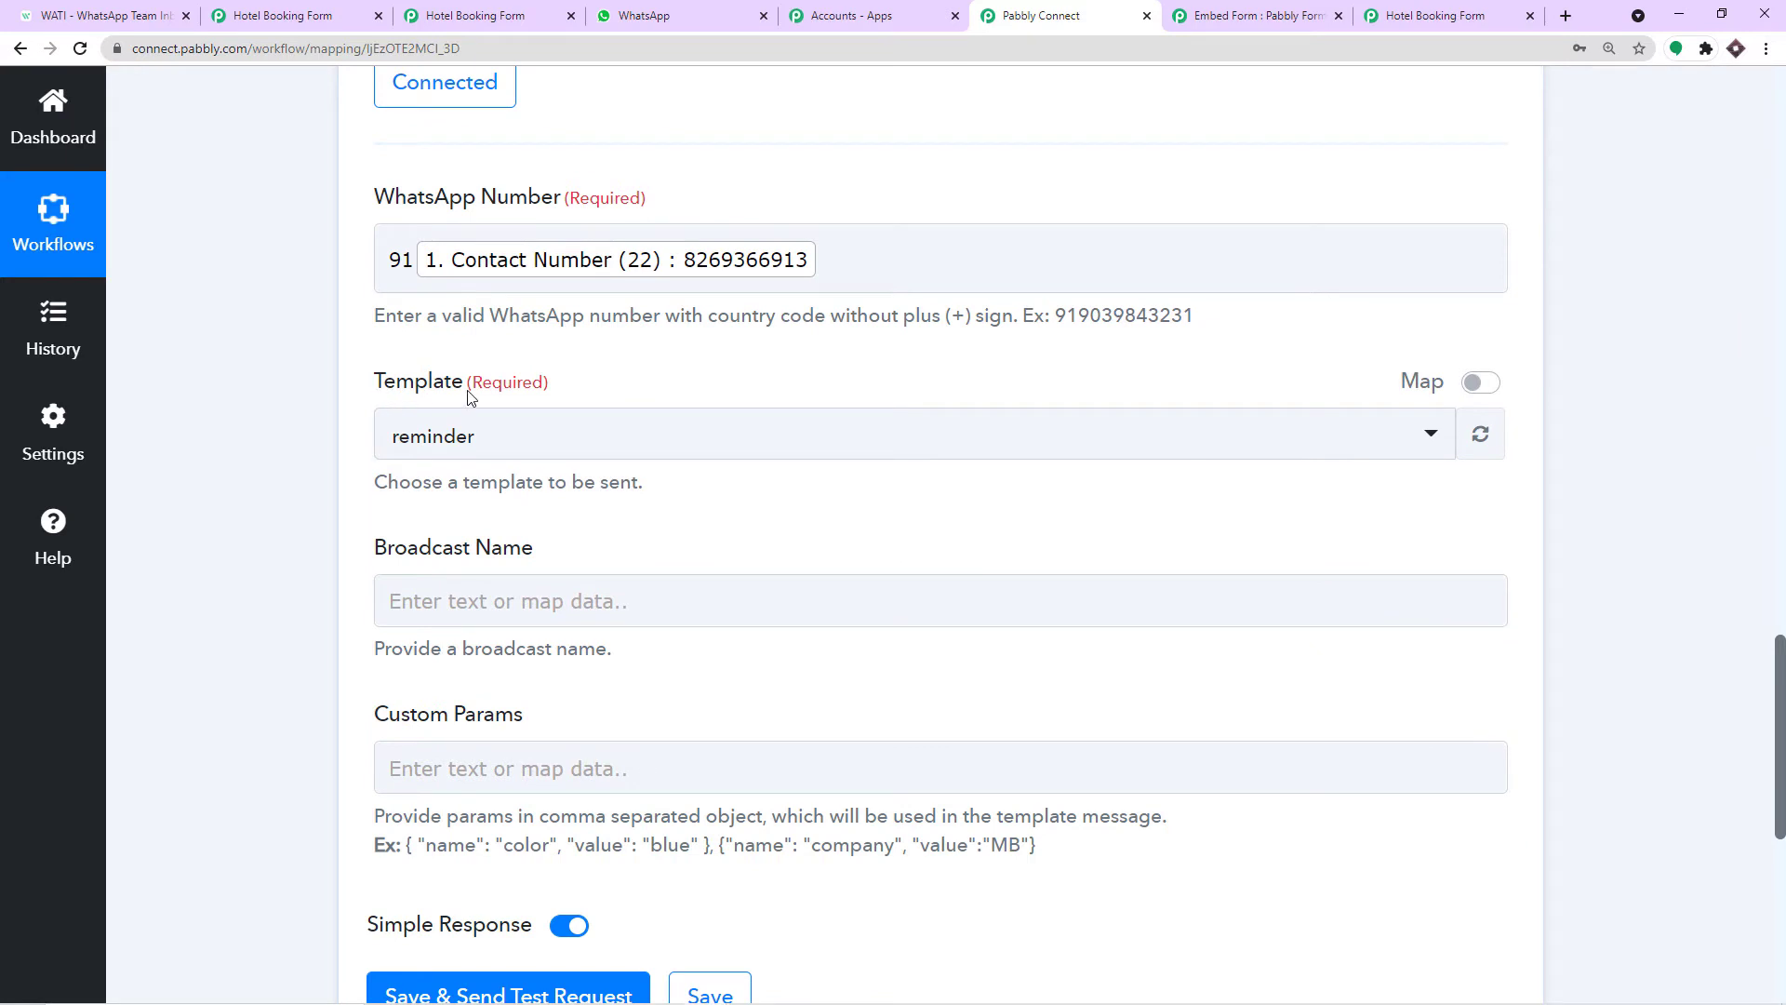
{"action": "scroll", "coordinate": [469, 398], "scroll_direction": "up", "scroll_amount": 2}
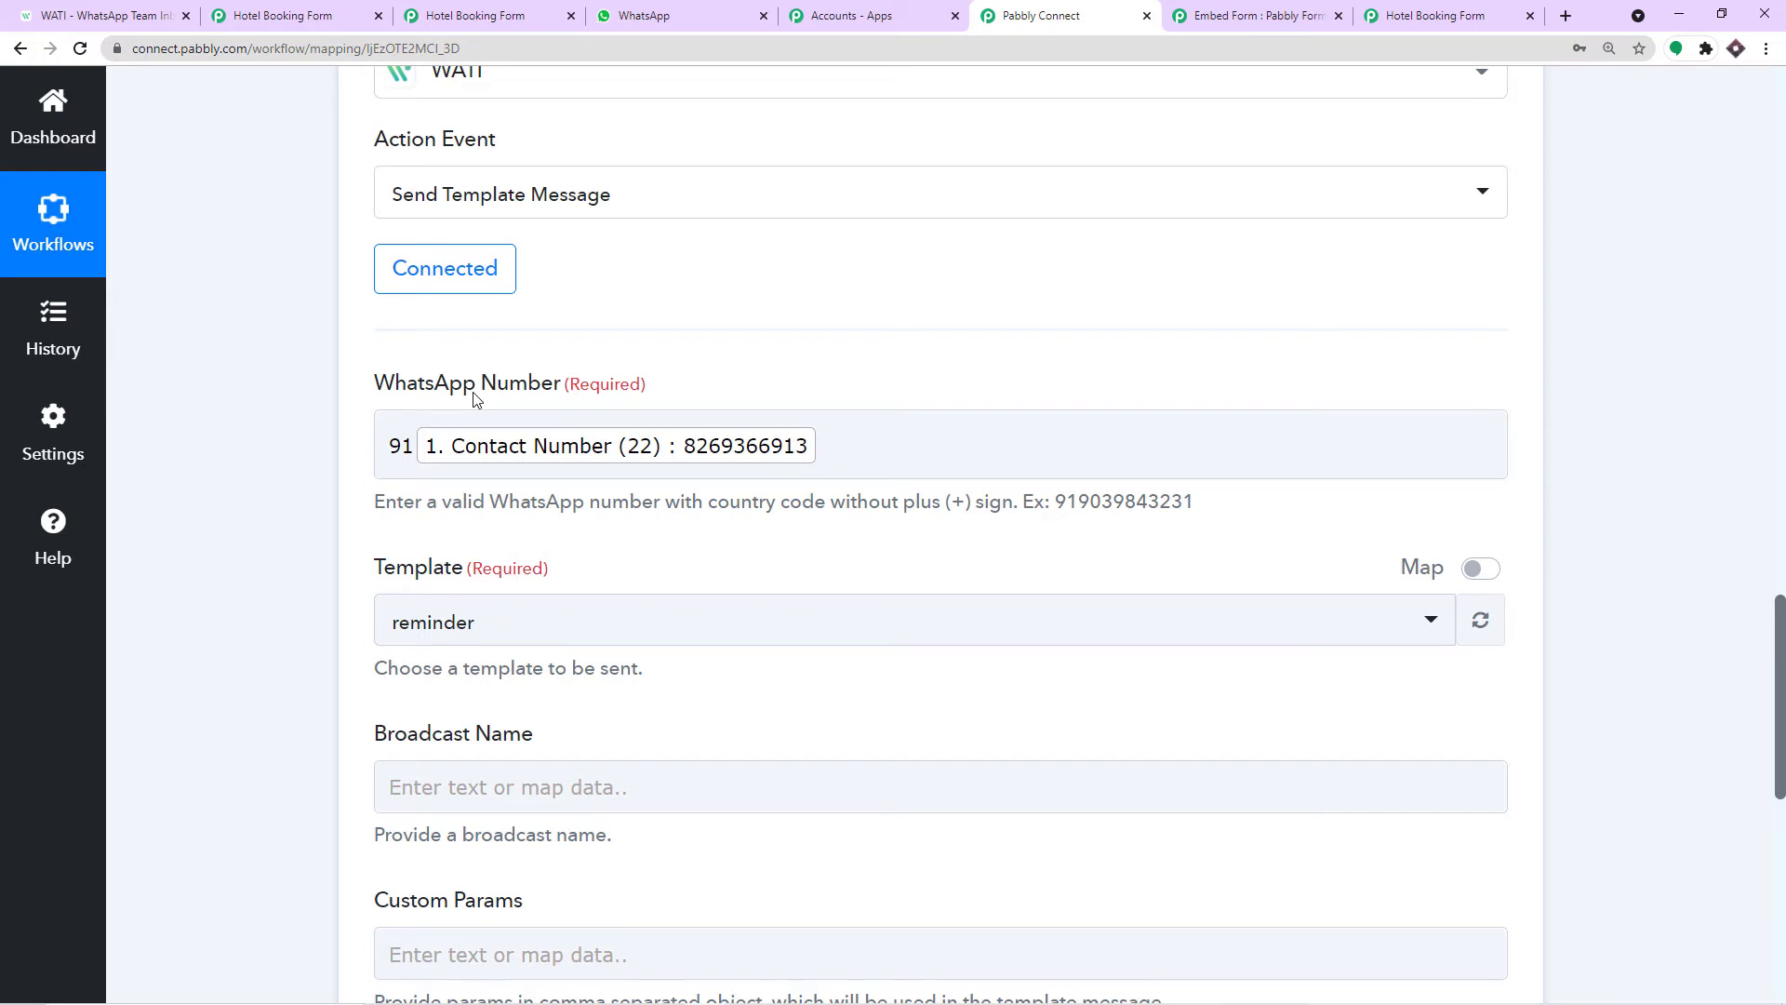
{"action": "left_click", "coordinate": [103, 15]}
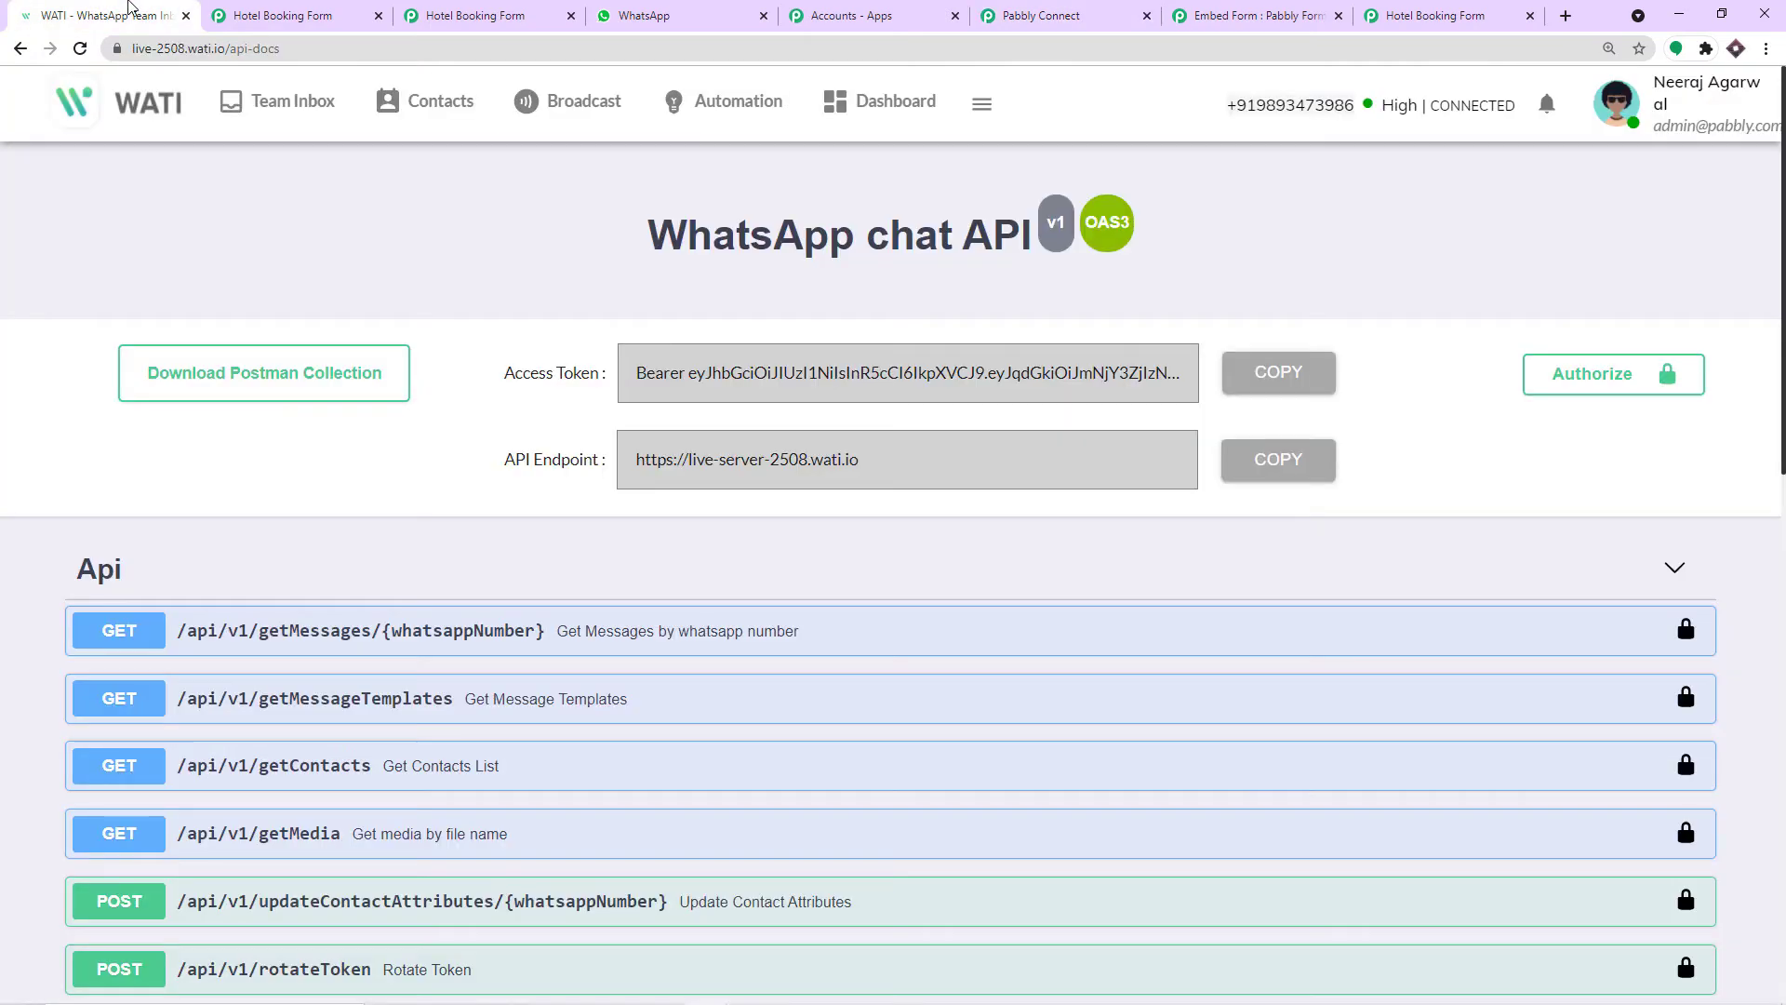
In WATI's Template Messages, search 'book' and note the approved bookingconfirmation template.
{"action": "left_click", "coordinate": [588, 123]}
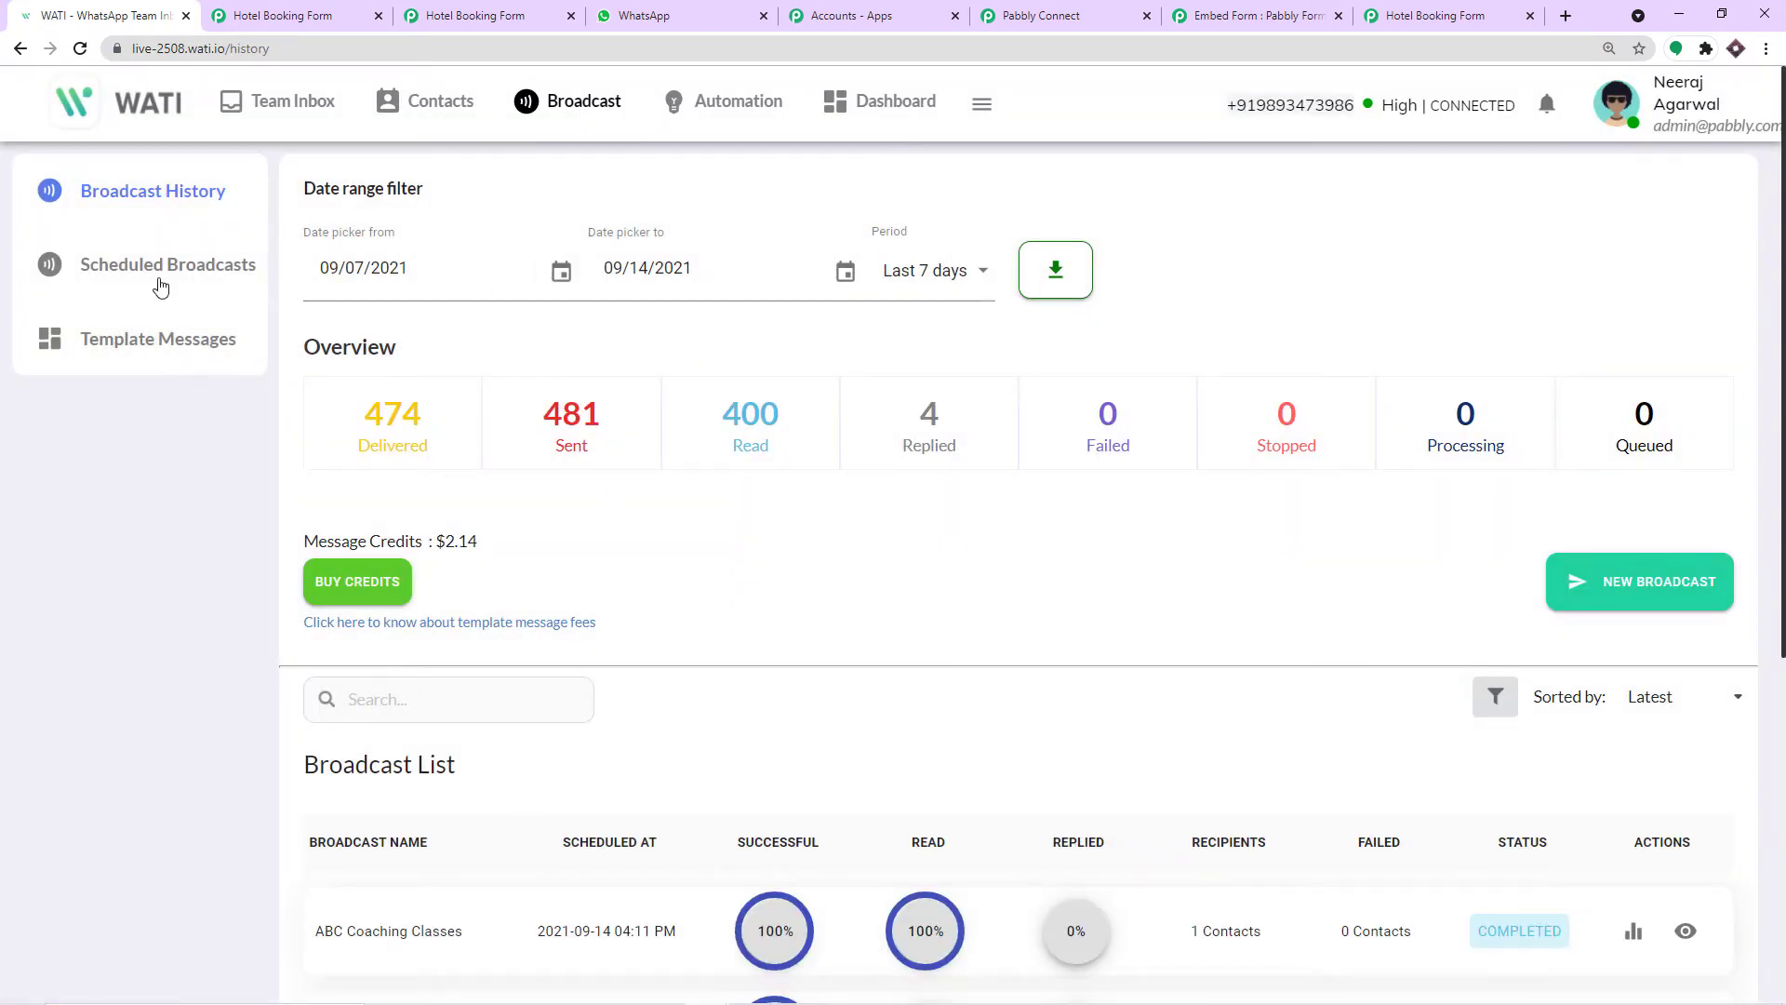
{"action": "left_click", "coordinate": [167, 347]}
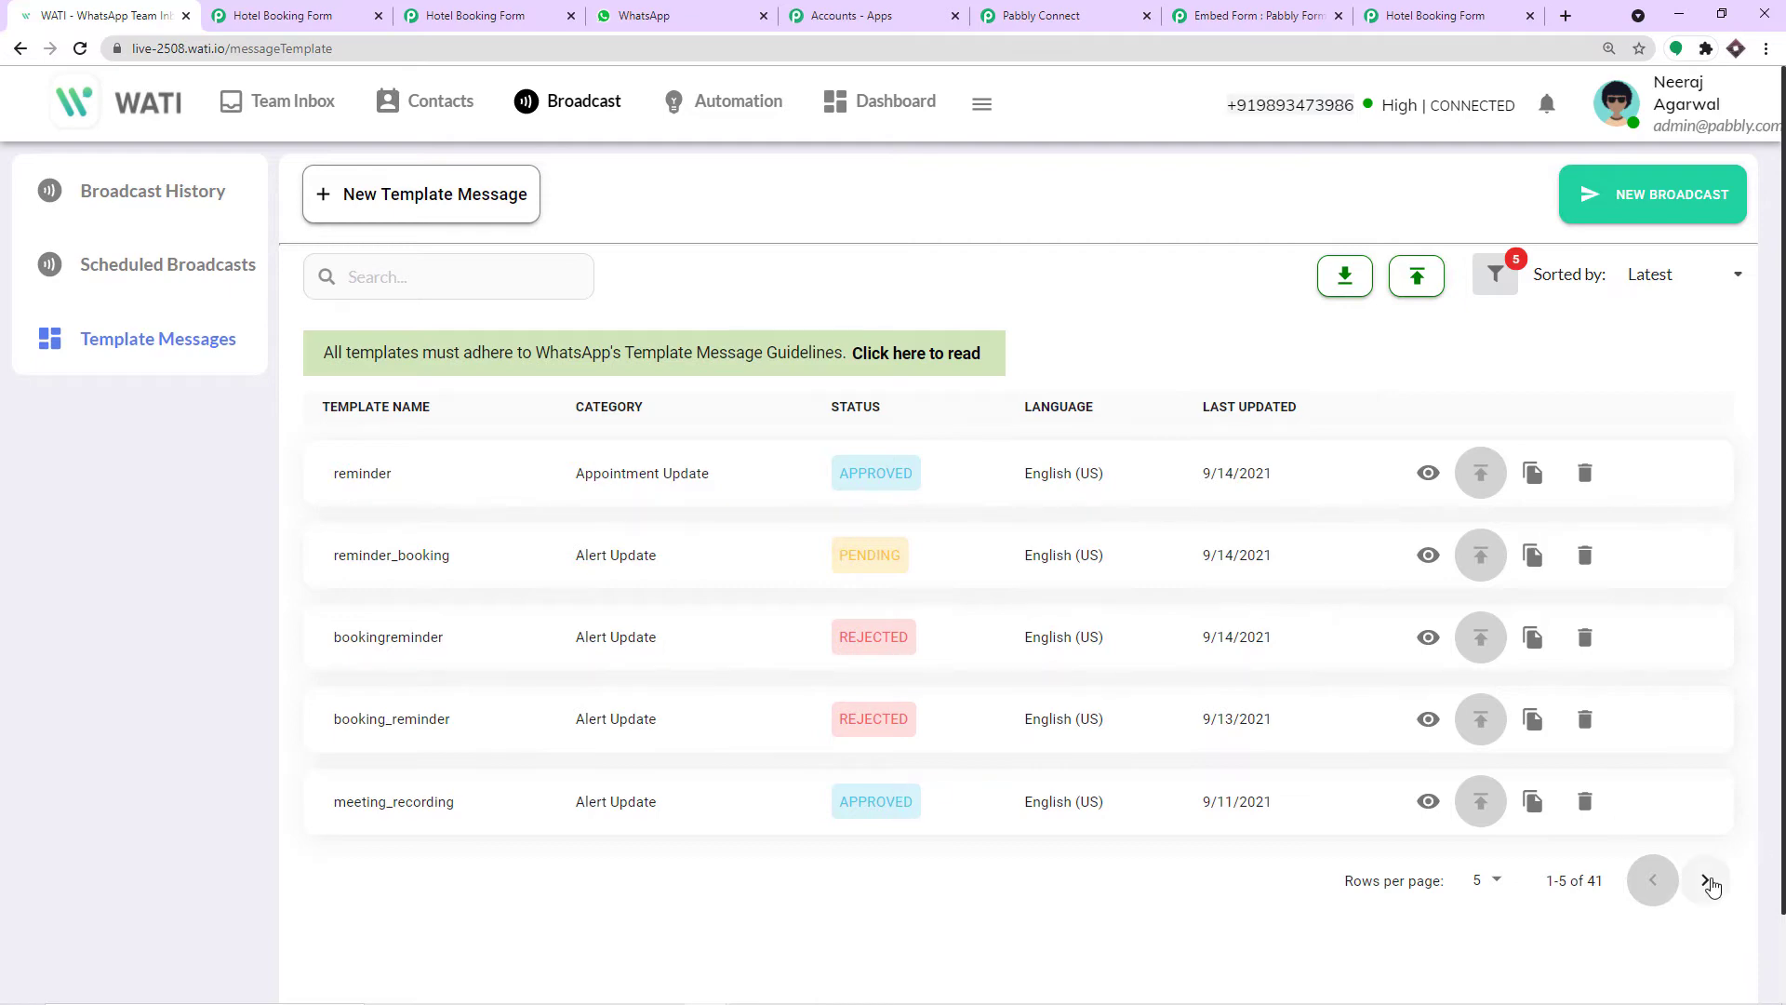
{"action": "left_click", "coordinate": [1705, 881]}
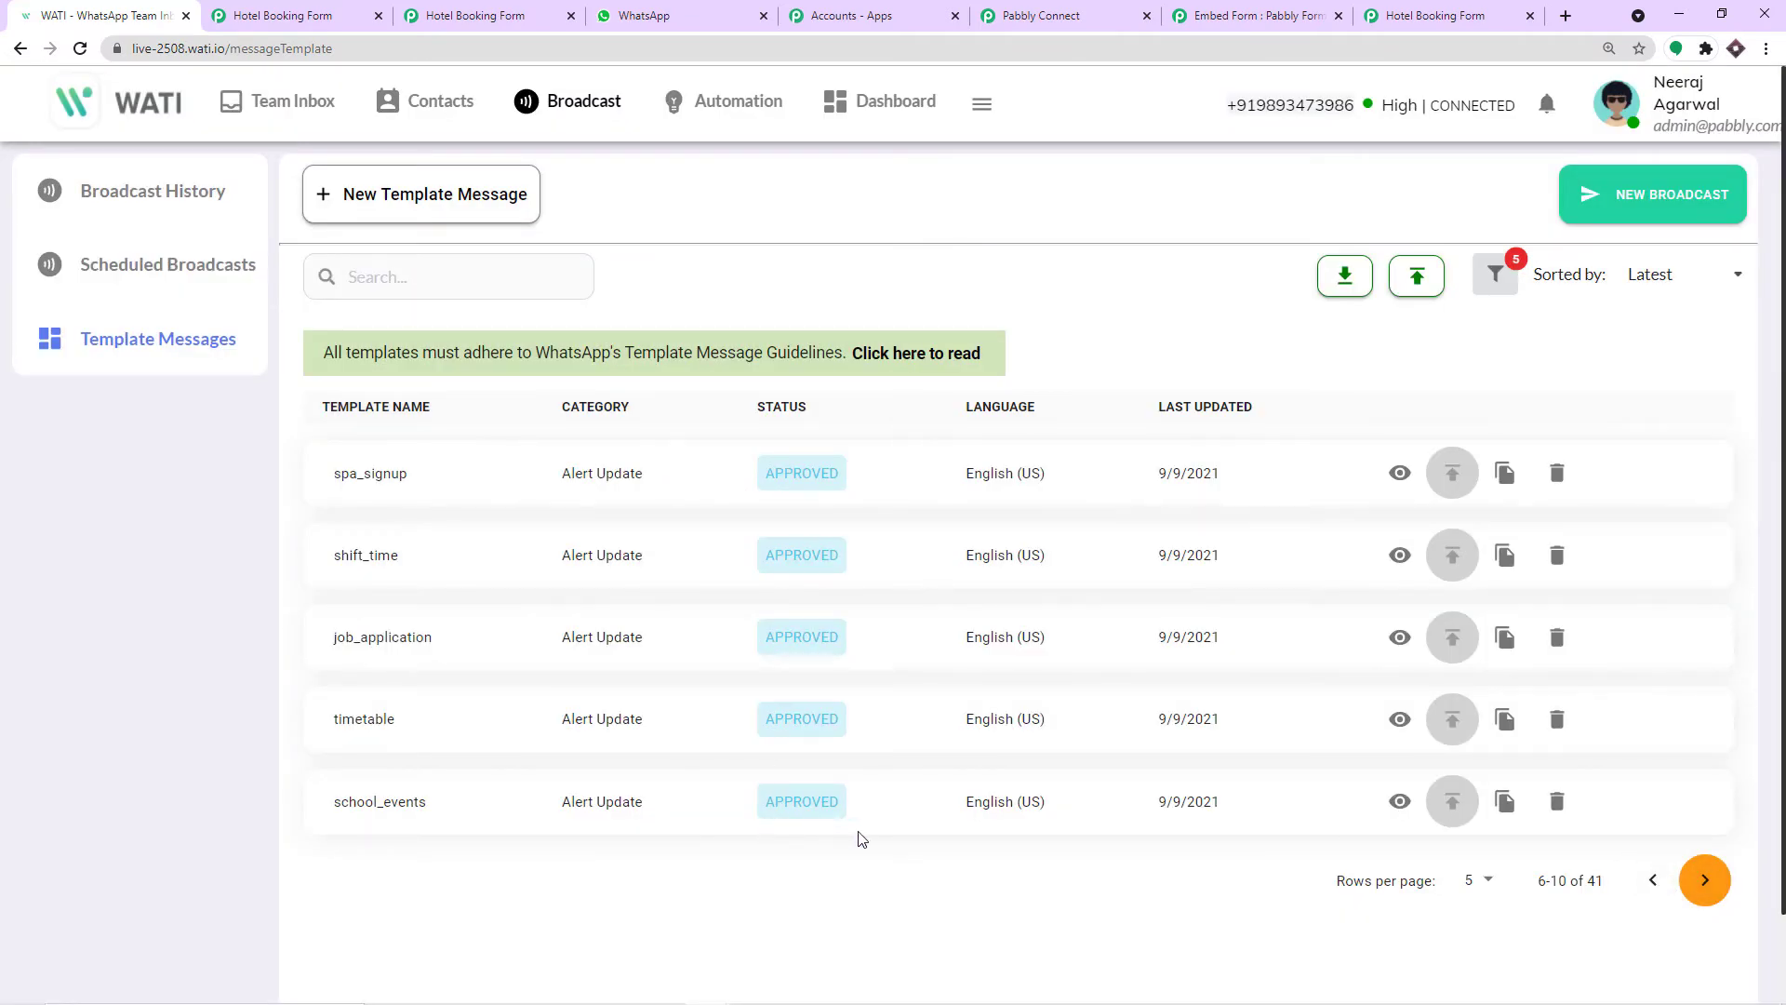
{"action": "left_click", "coordinate": [1657, 881]}
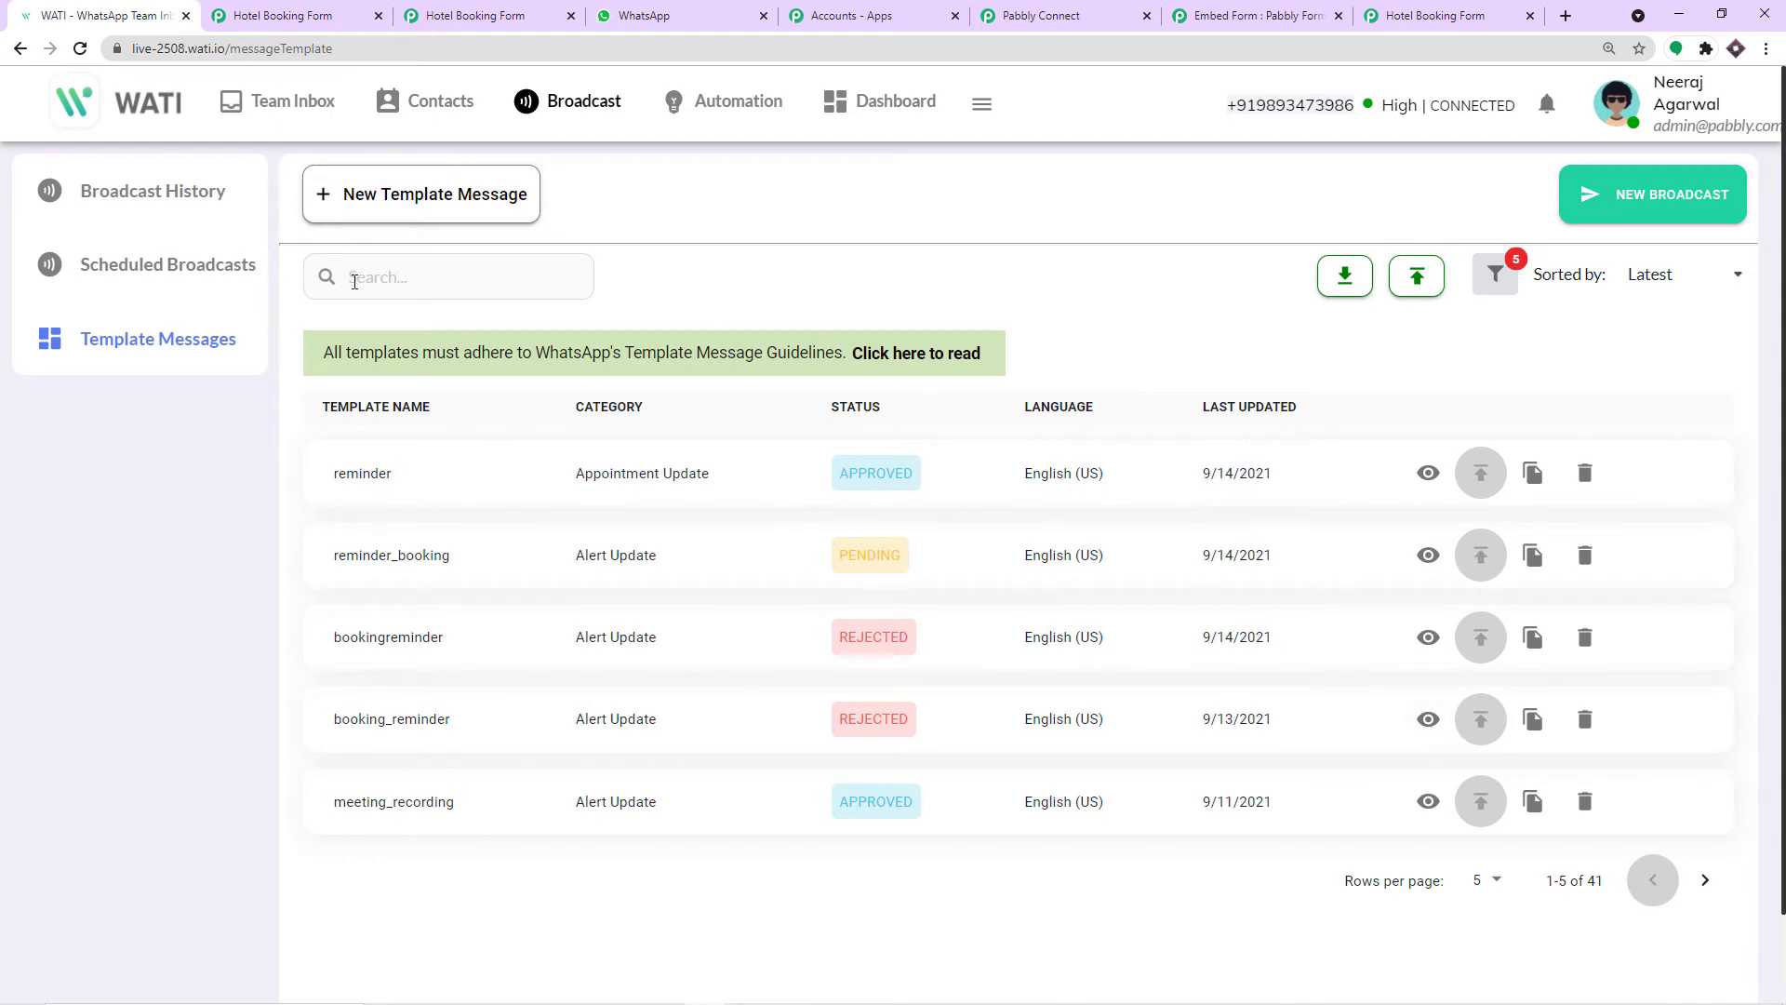
{"action": "left_click", "coordinate": [353, 279]}
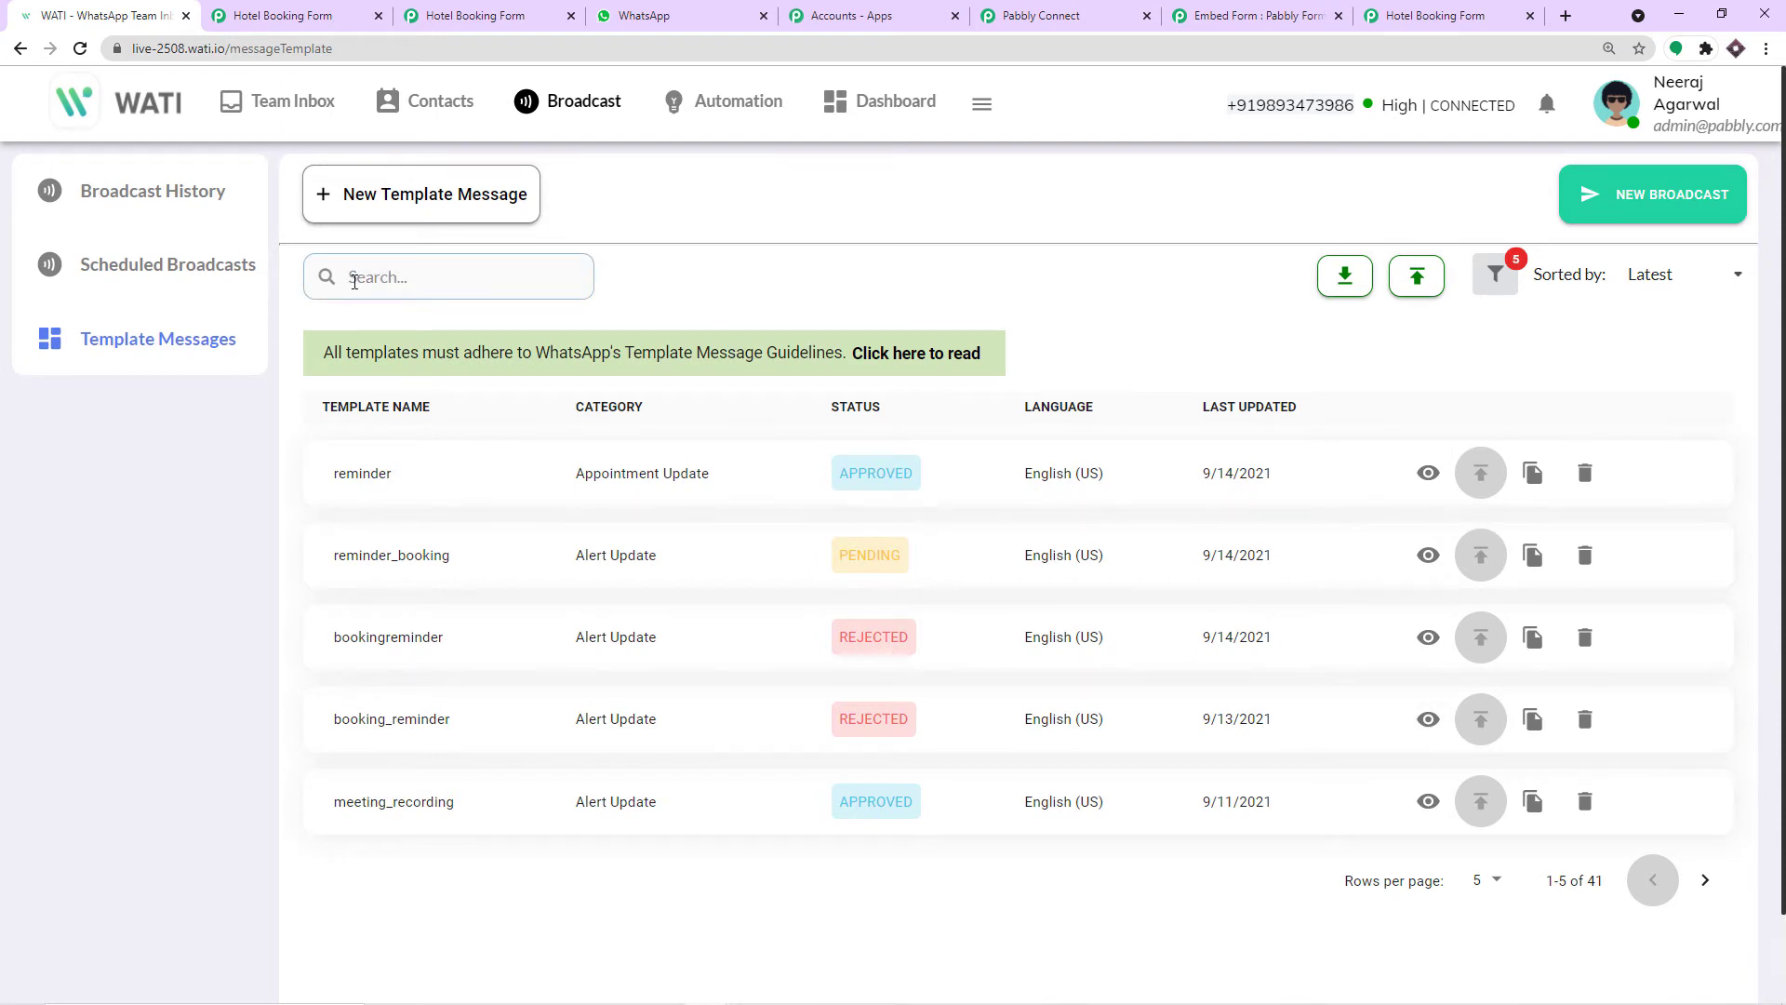
{"action": "type", "text": "book"}
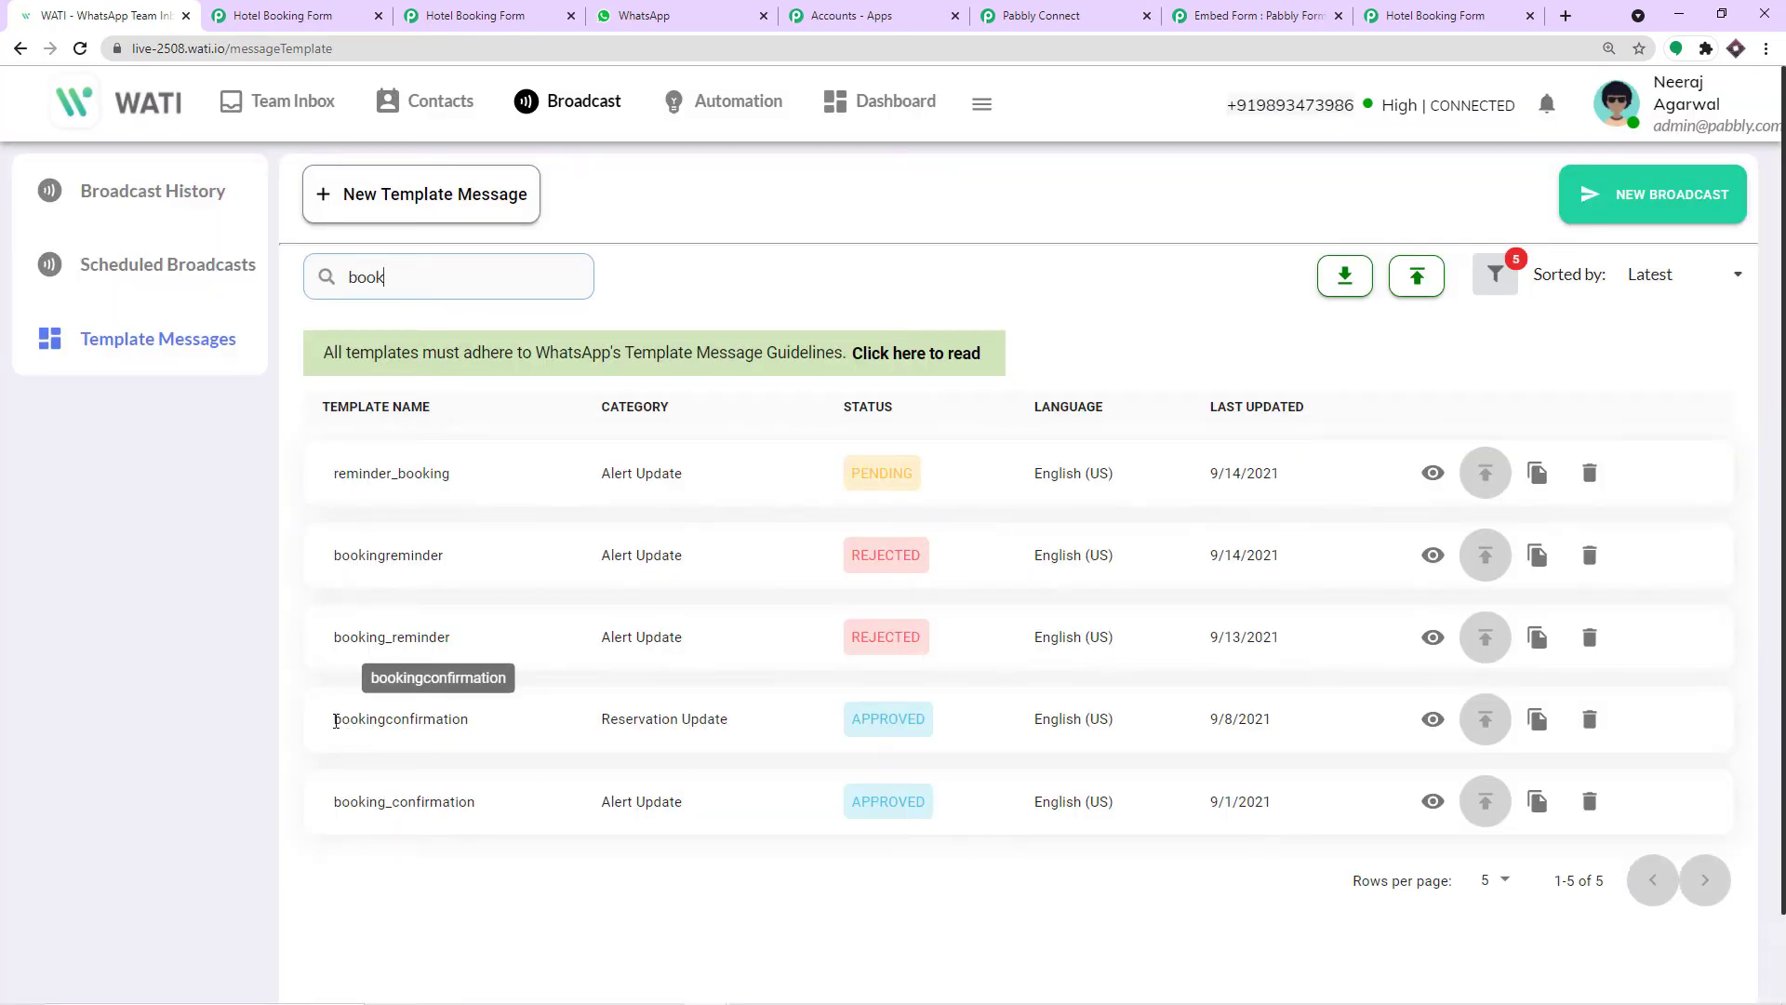
{"action": "left_click_drag", "start_coordinate": [344, 719], "coordinate": [486, 725]}
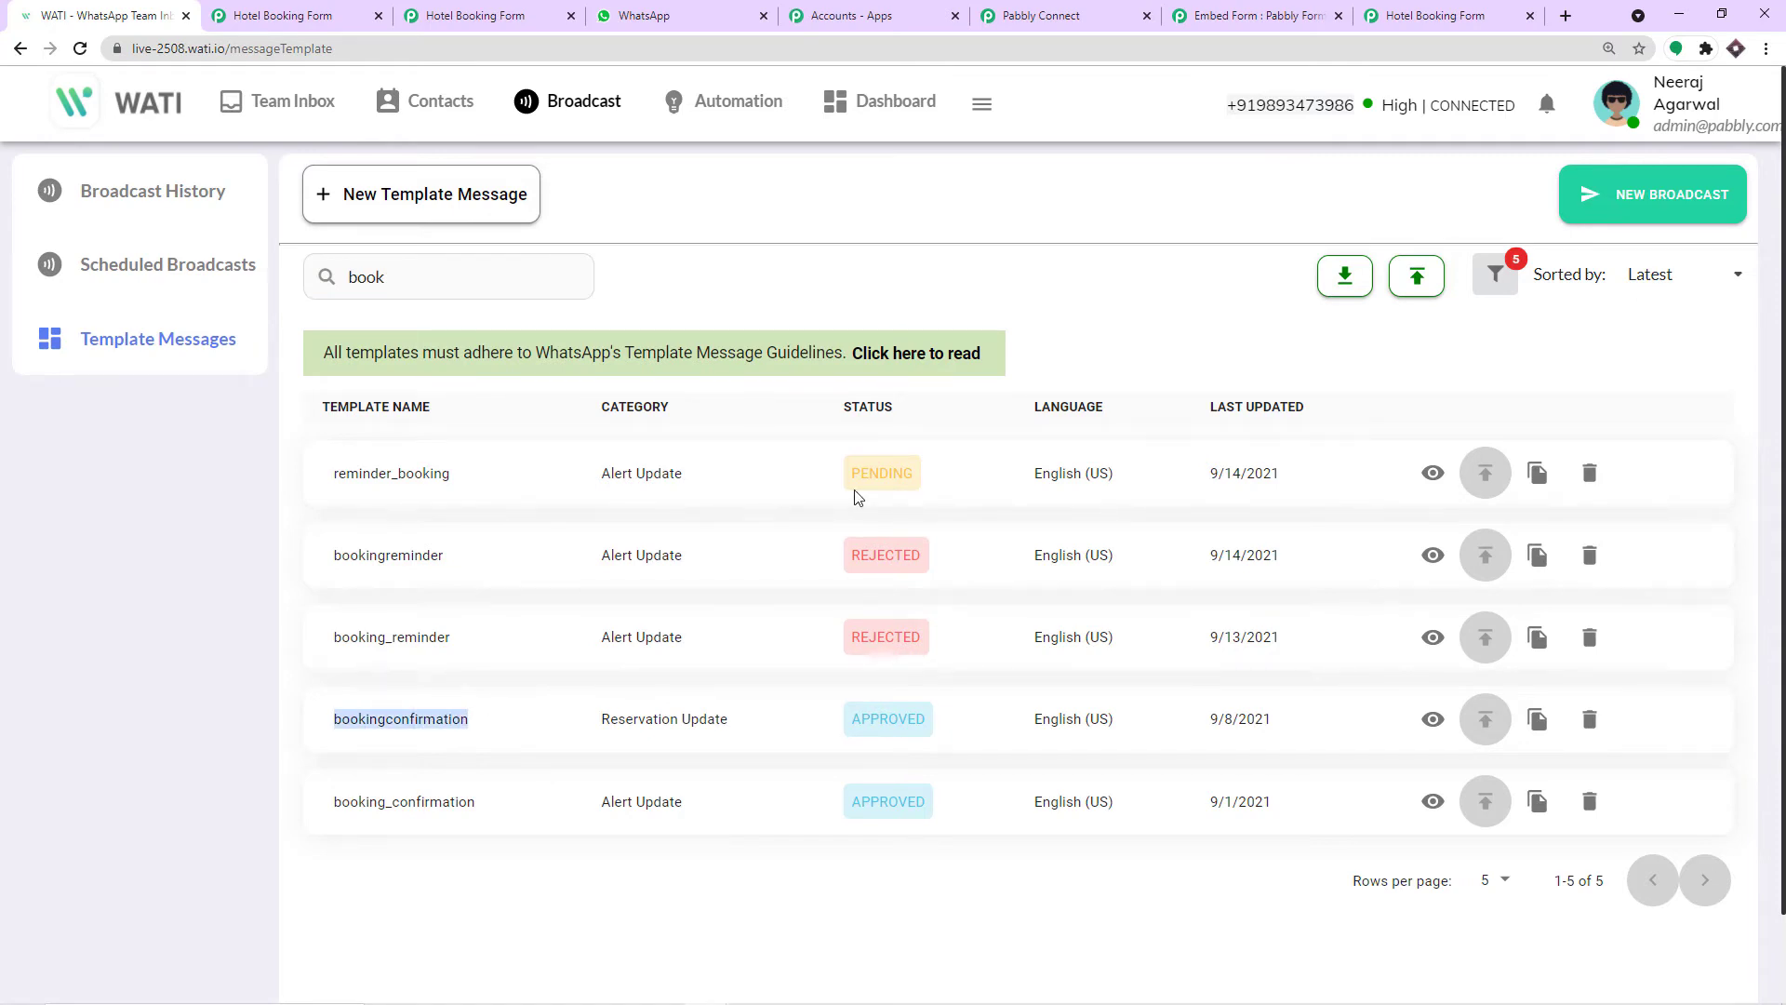
{"action": "left_click", "coordinate": [1061, 17]}
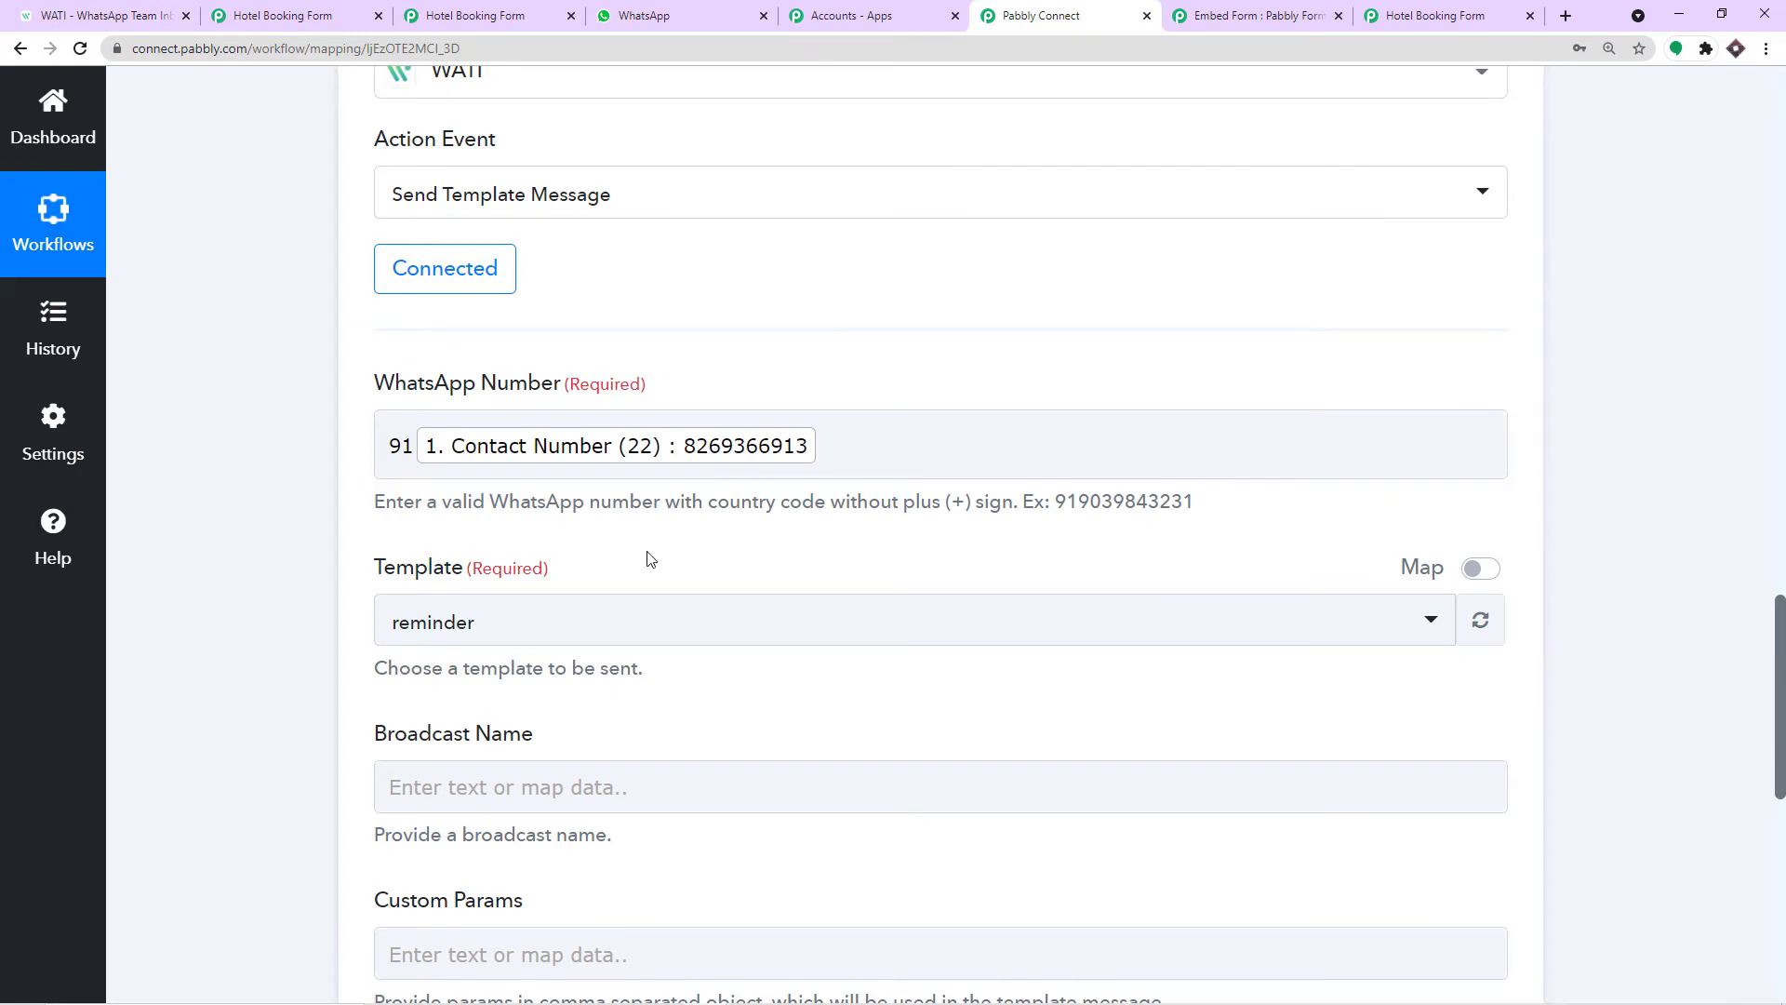
Search 'boo' in the Template dropdown and select bookingconfirmation instead of reminder.
{"action": "scroll", "coordinate": [648, 558], "scroll_direction": "down", "scroll_amount": 1}
{"action": "left_click", "coordinate": [507, 531]}
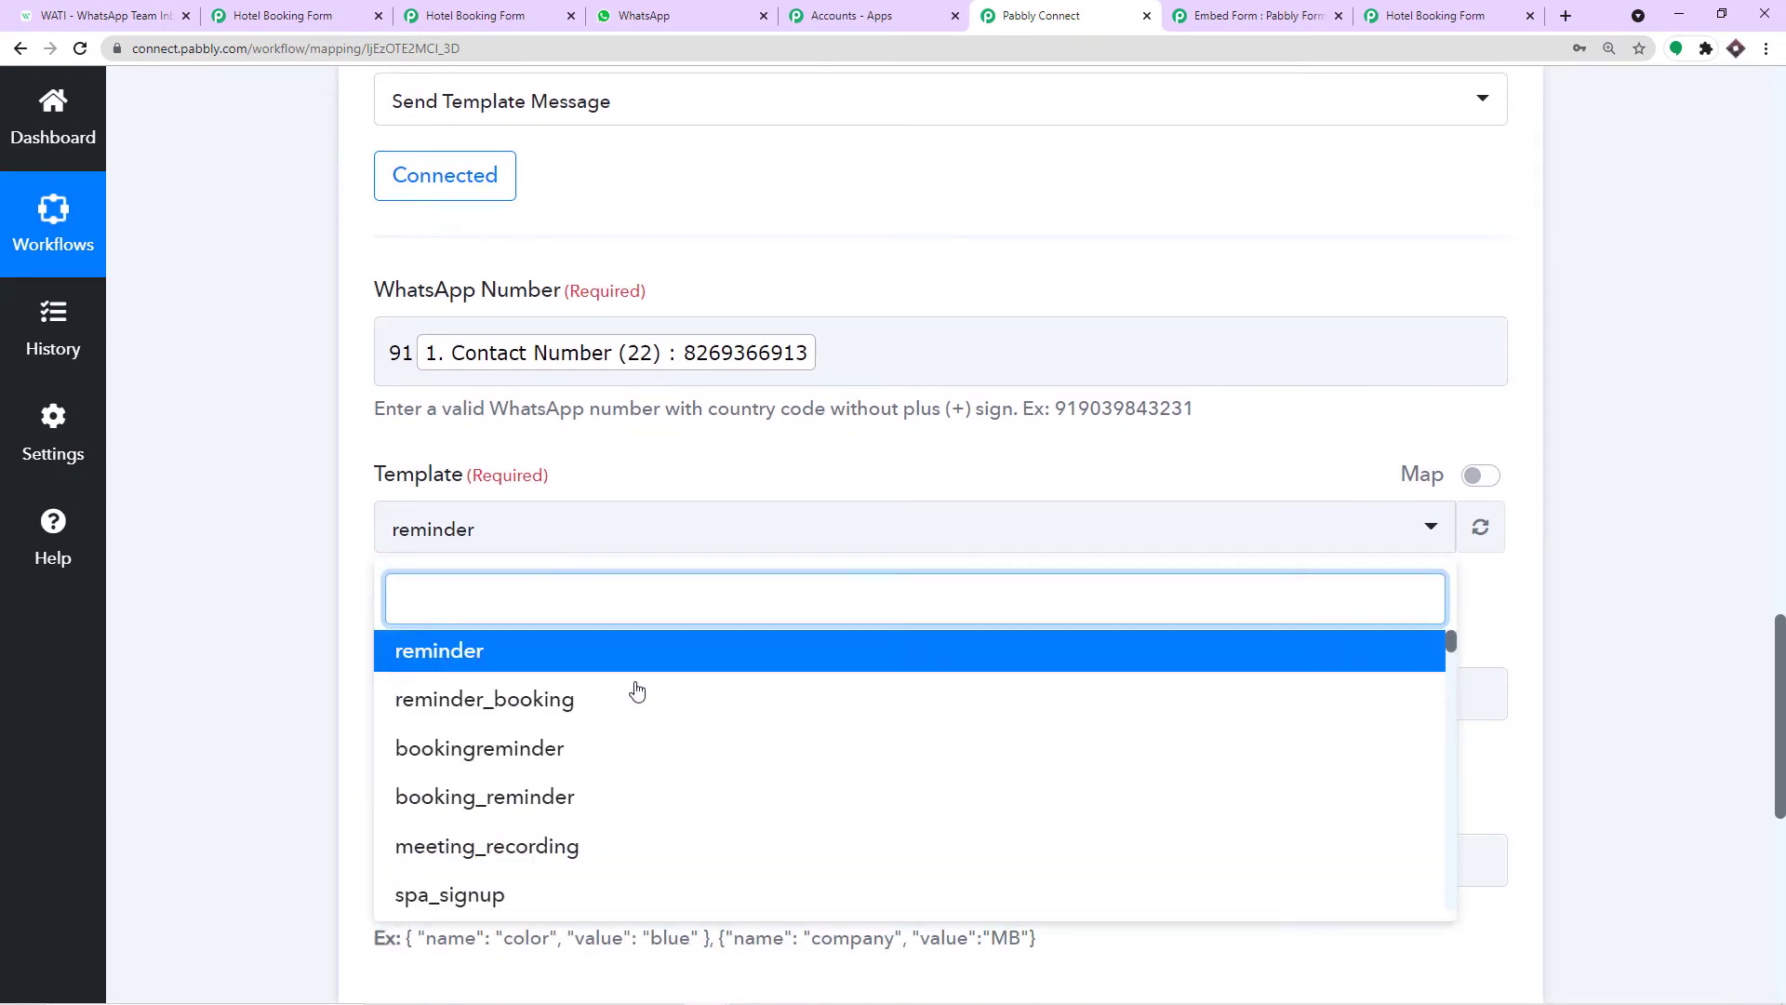
{"action": "scroll", "coordinate": [636, 691], "scroll_direction": "down", "scroll_amount": 20}
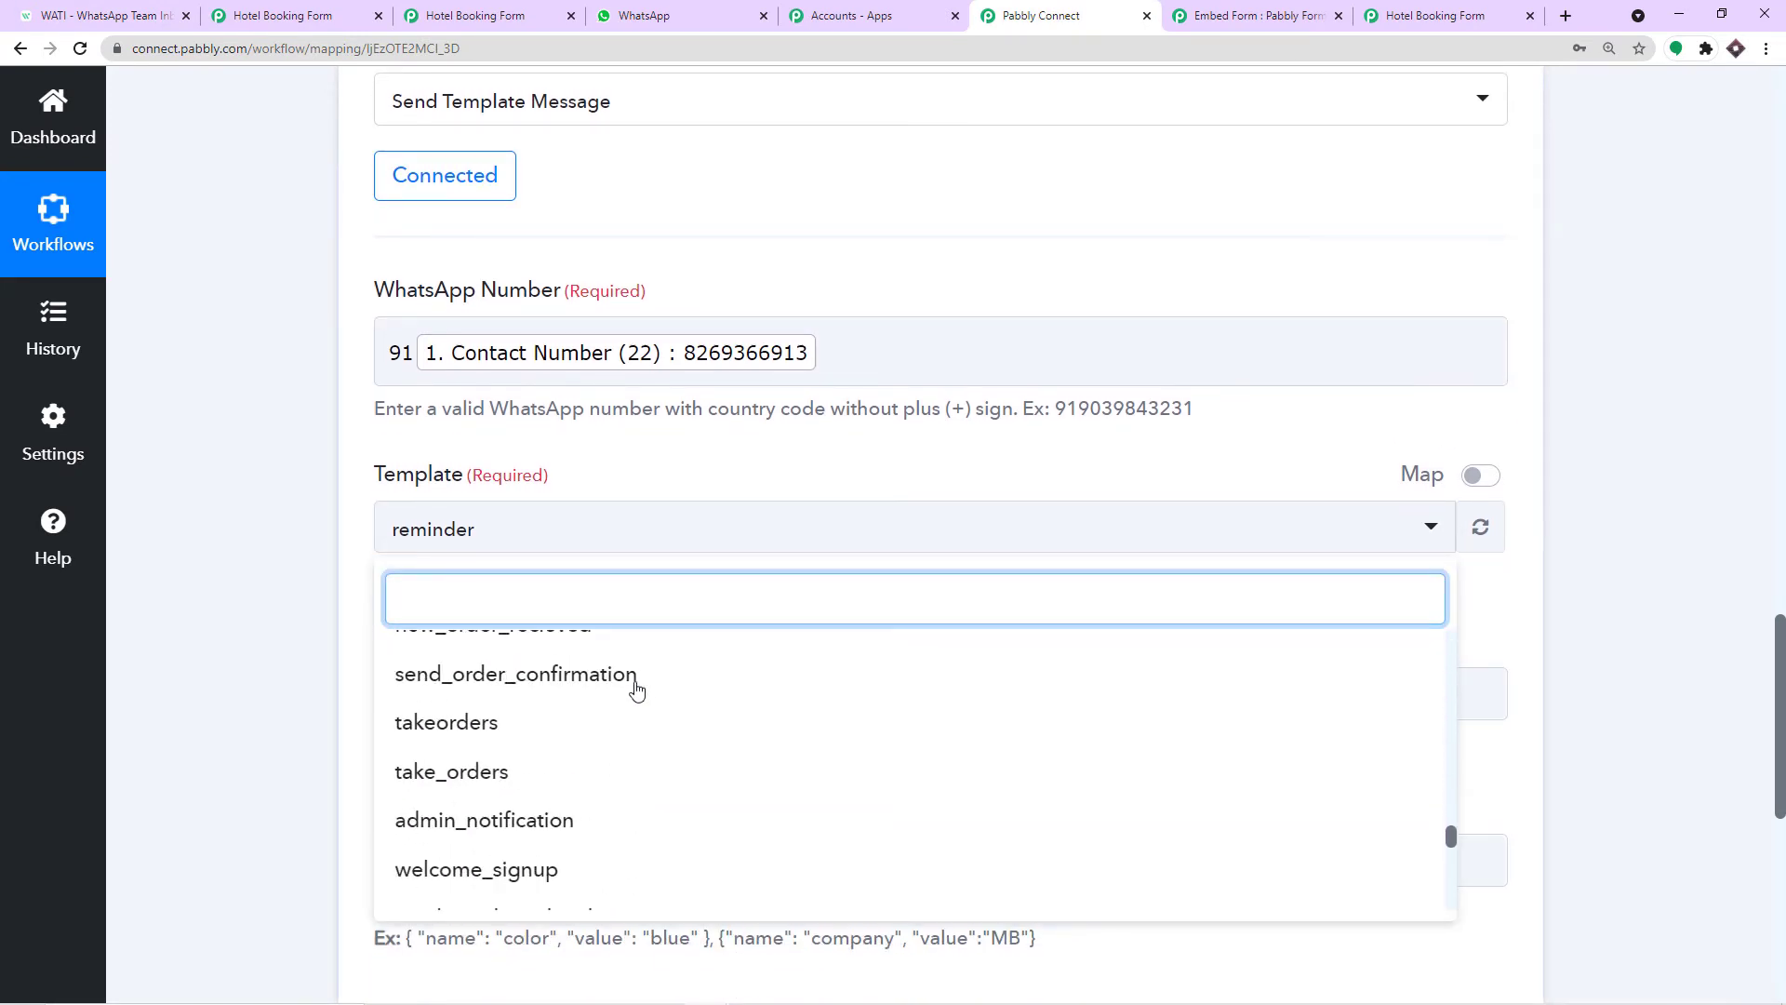
{"action": "scroll", "coordinate": [624, 697], "scroll_direction": "up", "scroll_amount": 4}
{"action": "scroll", "coordinate": [609, 707], "scroll_direction": "down", "scroll_amount": 2}
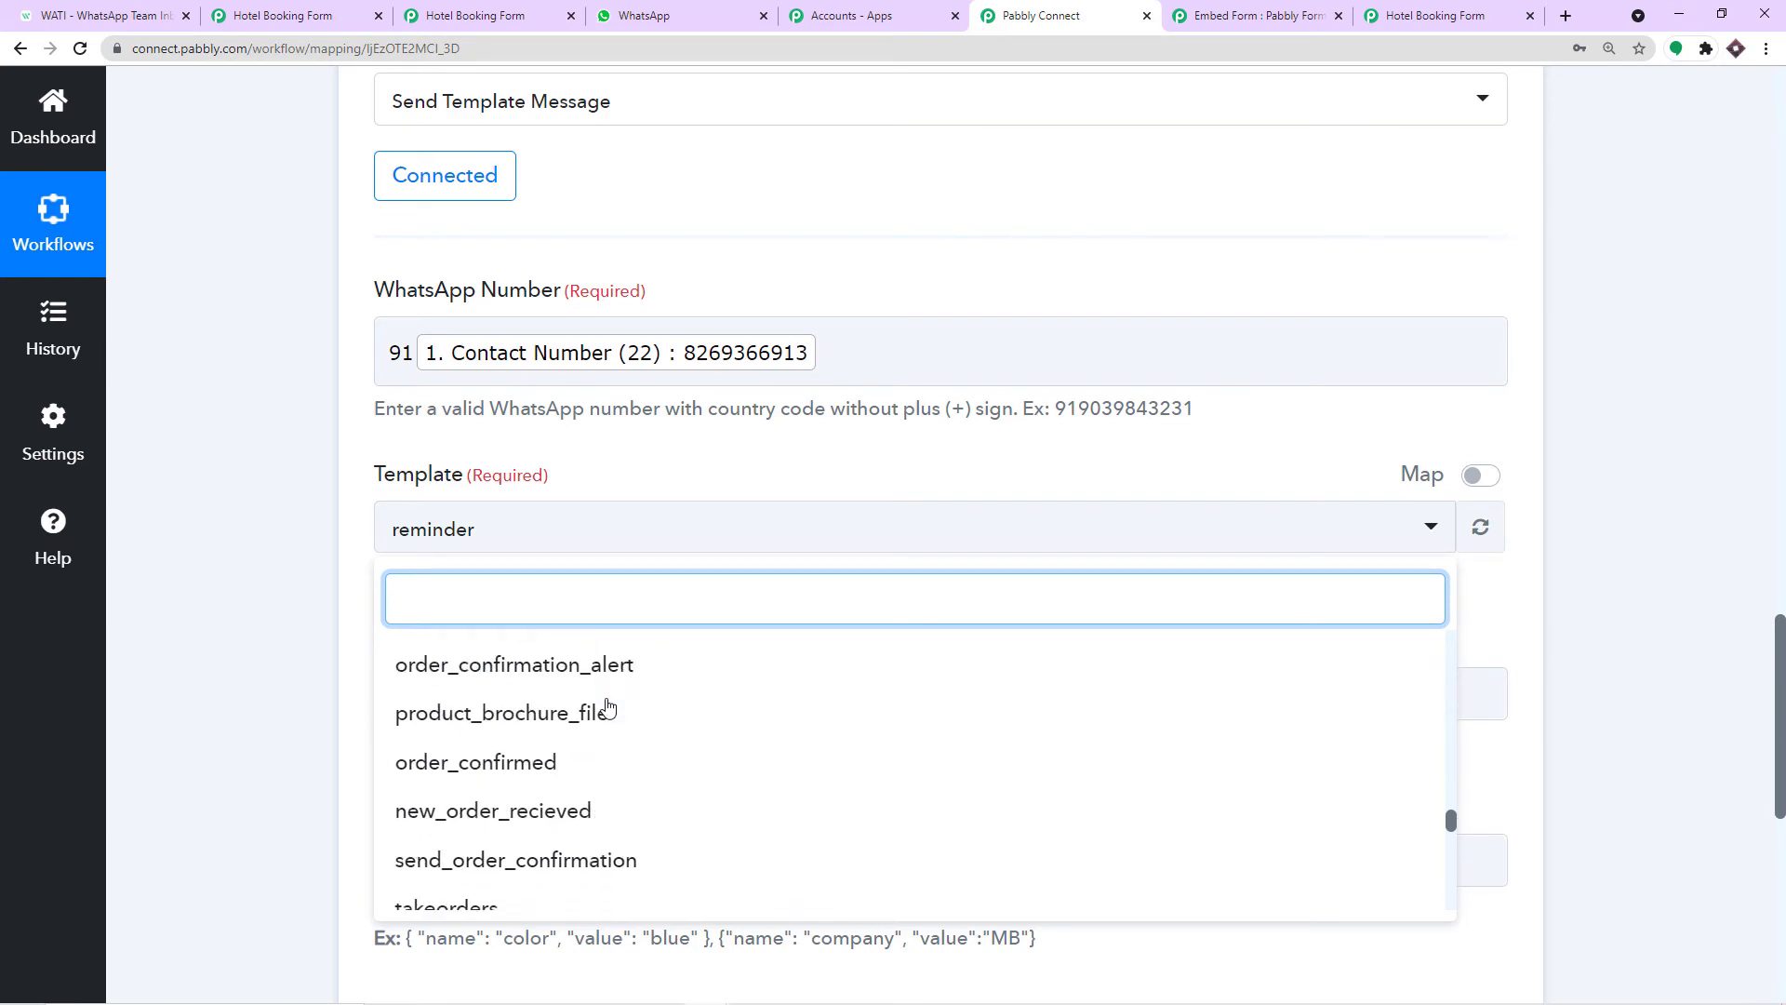
{"action": "type", "text": "boo"}
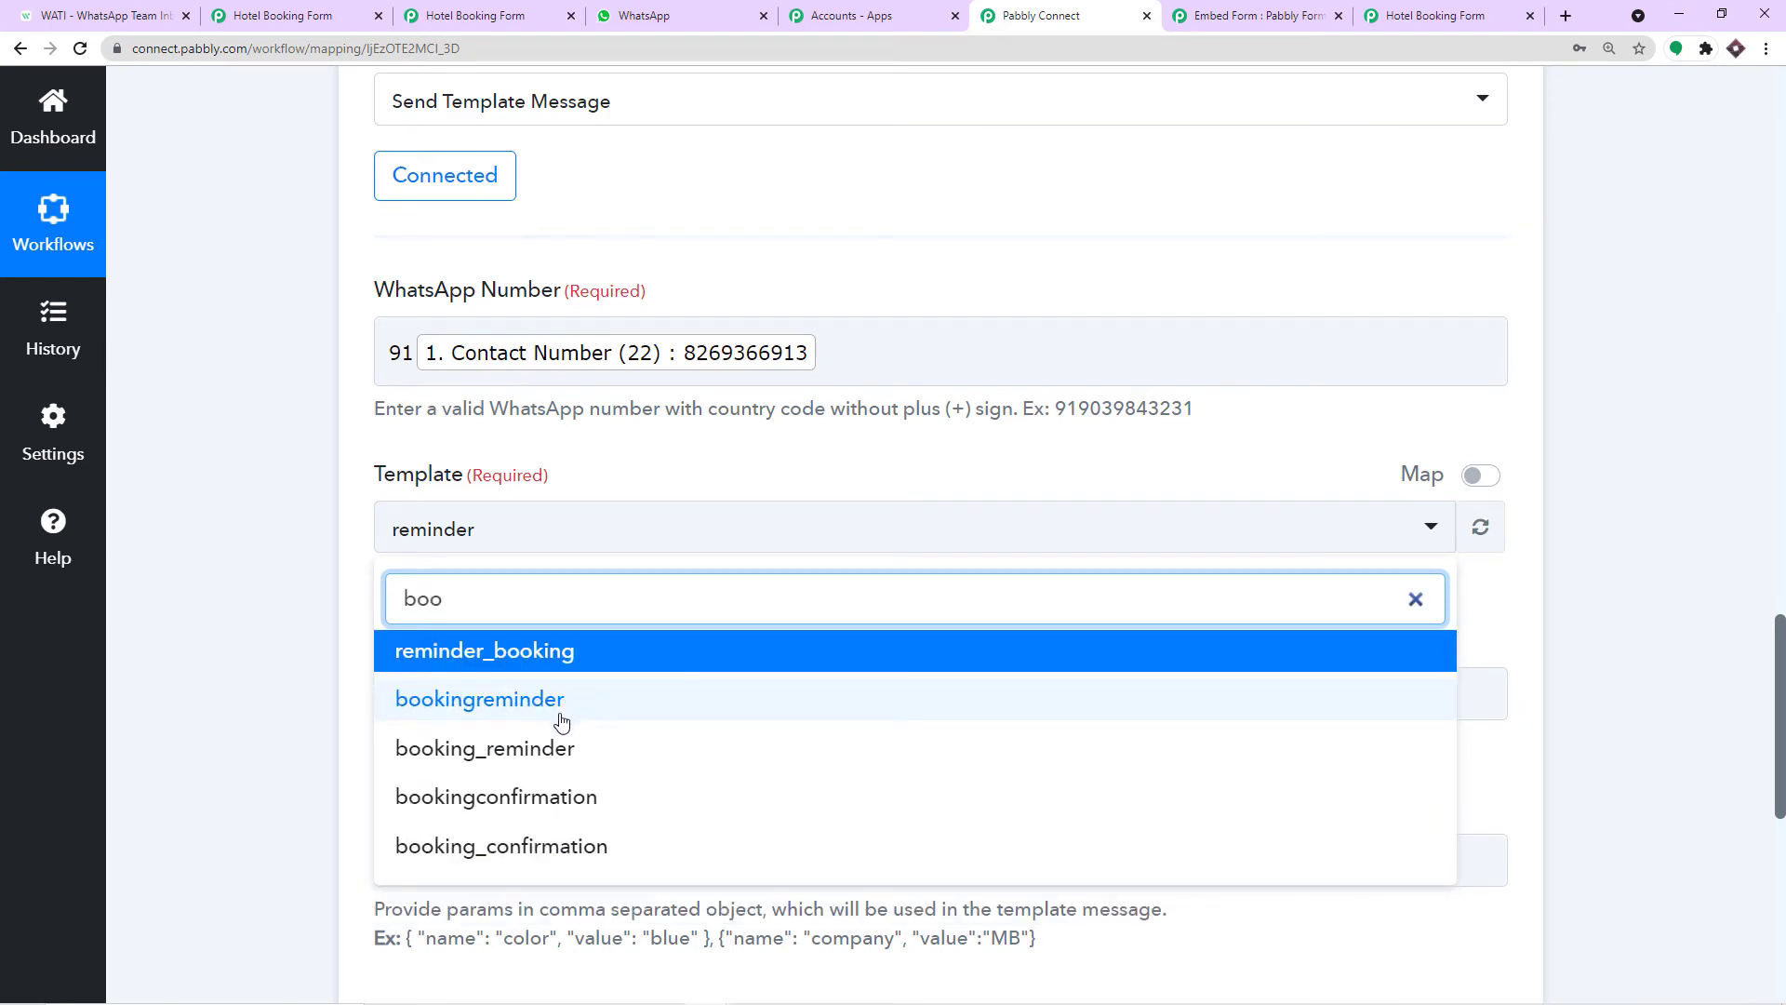
{"action": "left_click", "coordinate": [573, 796]}
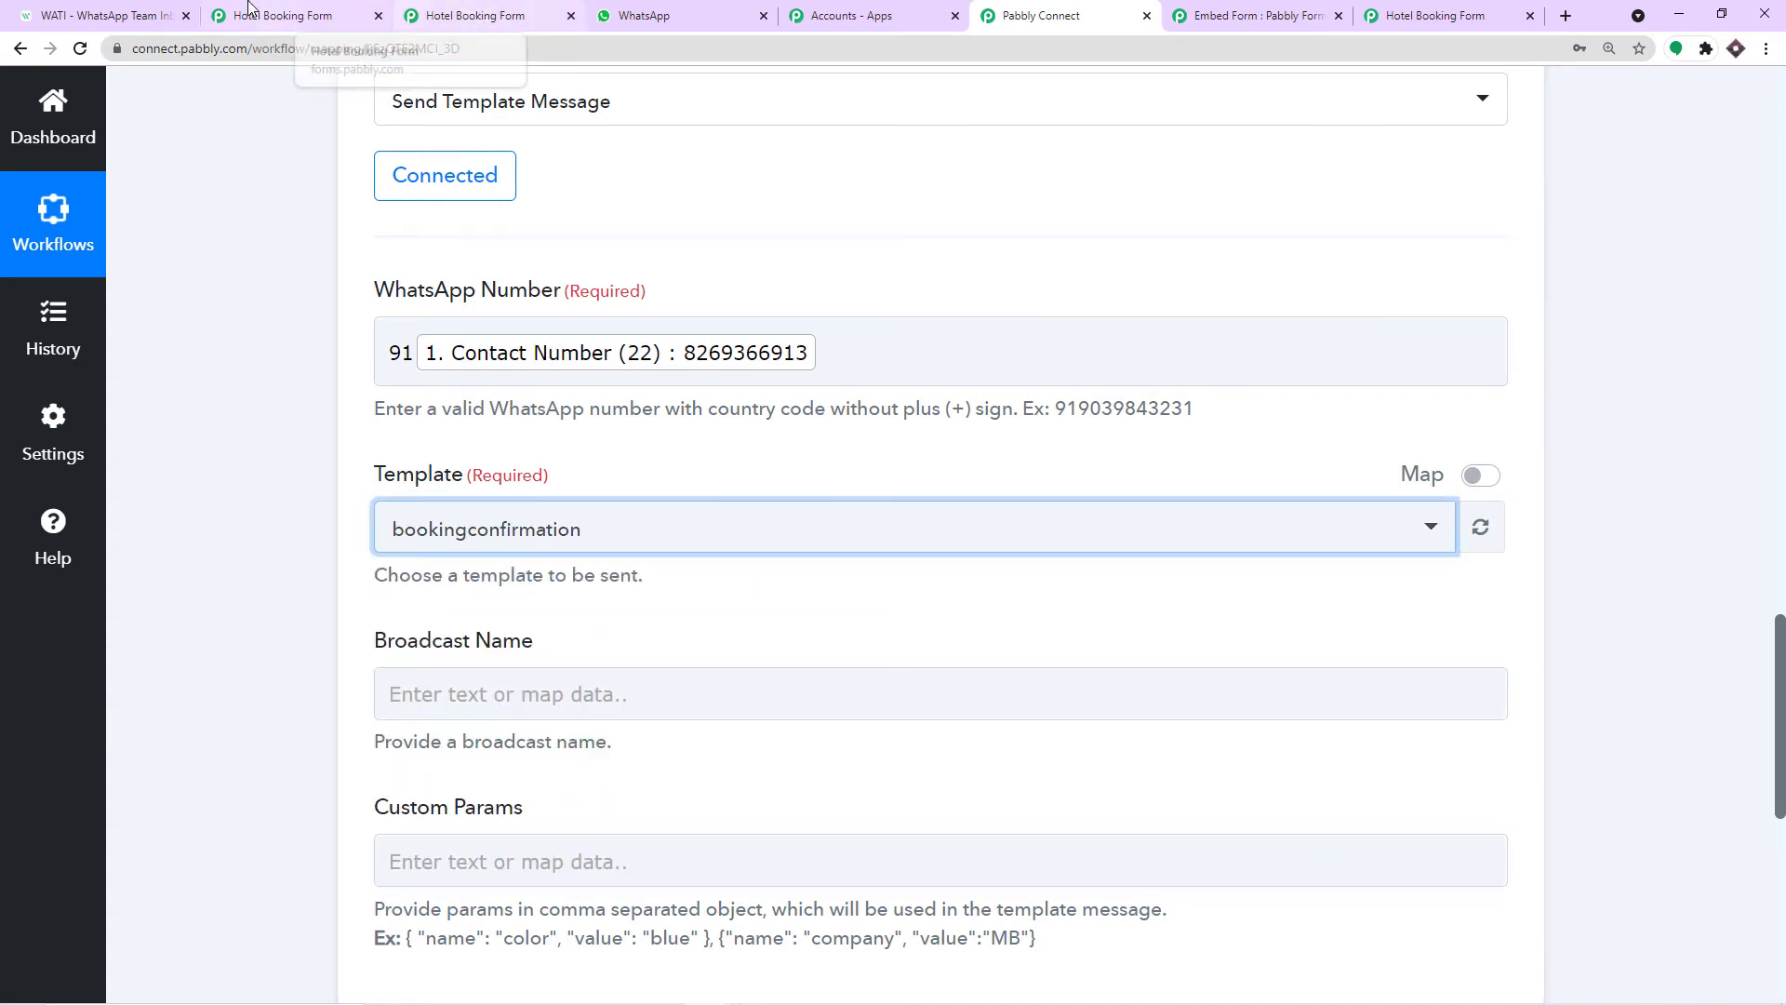
{"action": "left_click", "coordinate": [167, 13]}
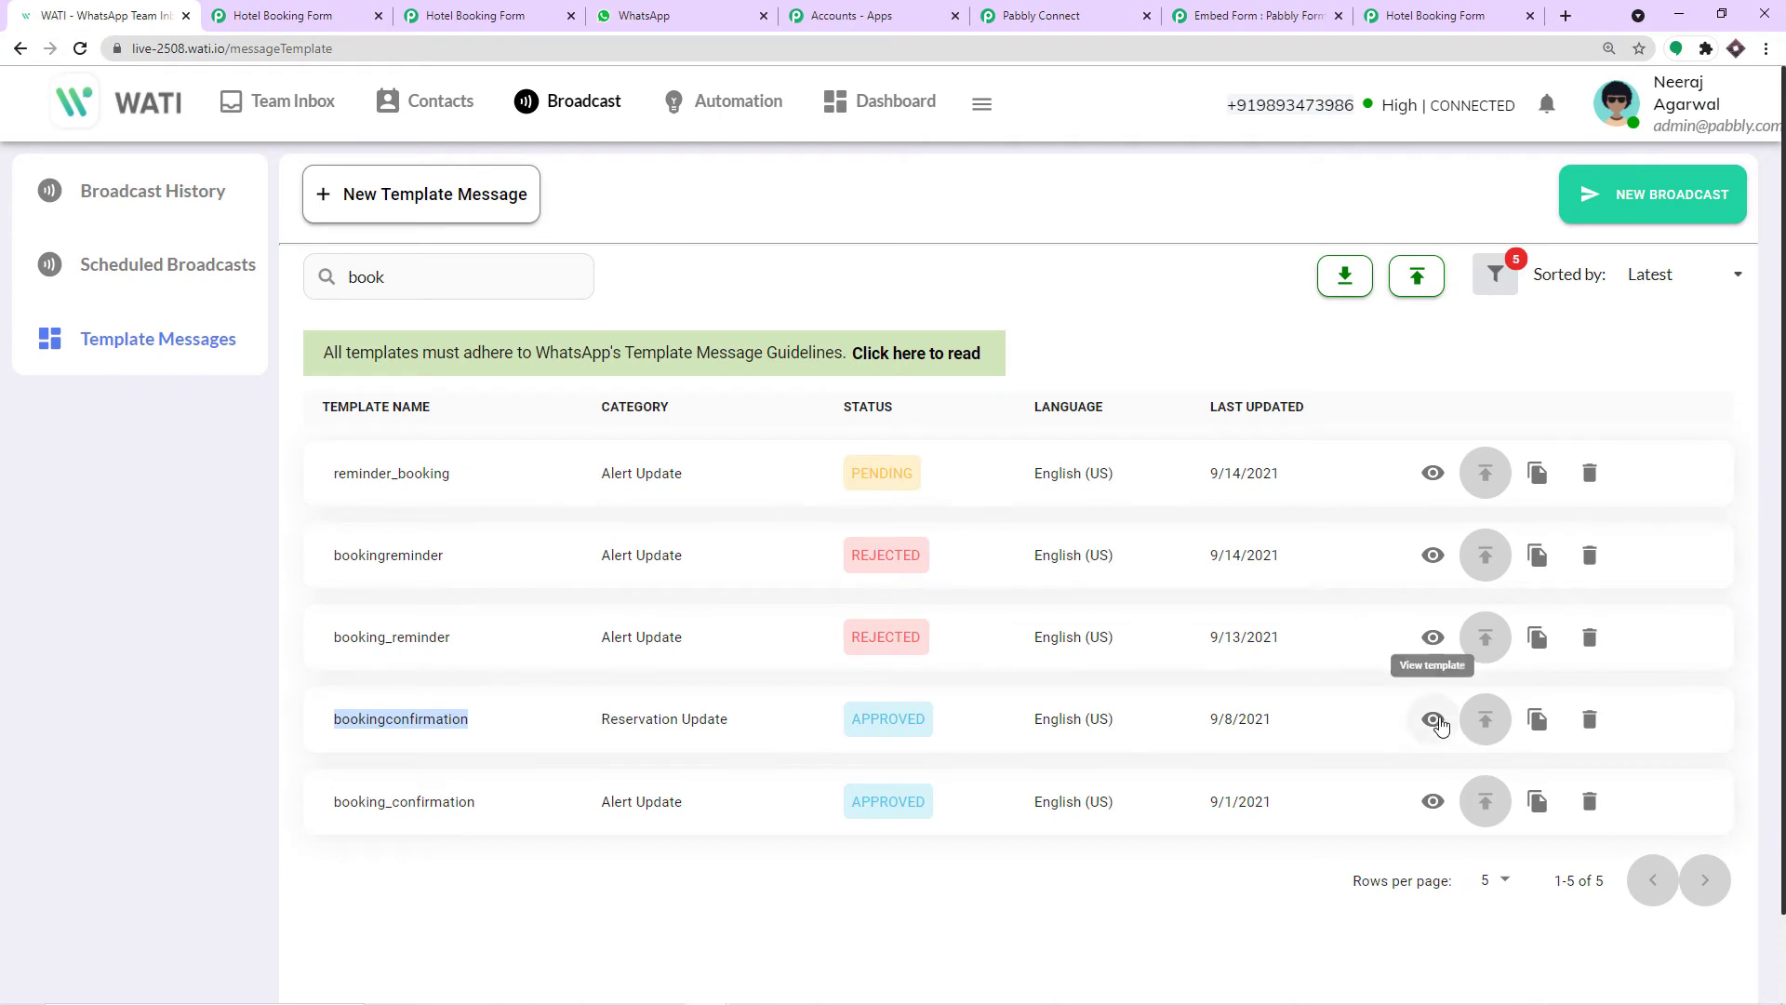
Open the bookingconfirmation template's details and review its body text.
{"action": "left_click", "coordinate": [1434, 720]}
{"action": "scroll", "coordinate": [1205, 682], "scroll_direction": "down", "scroll_amount": 1}
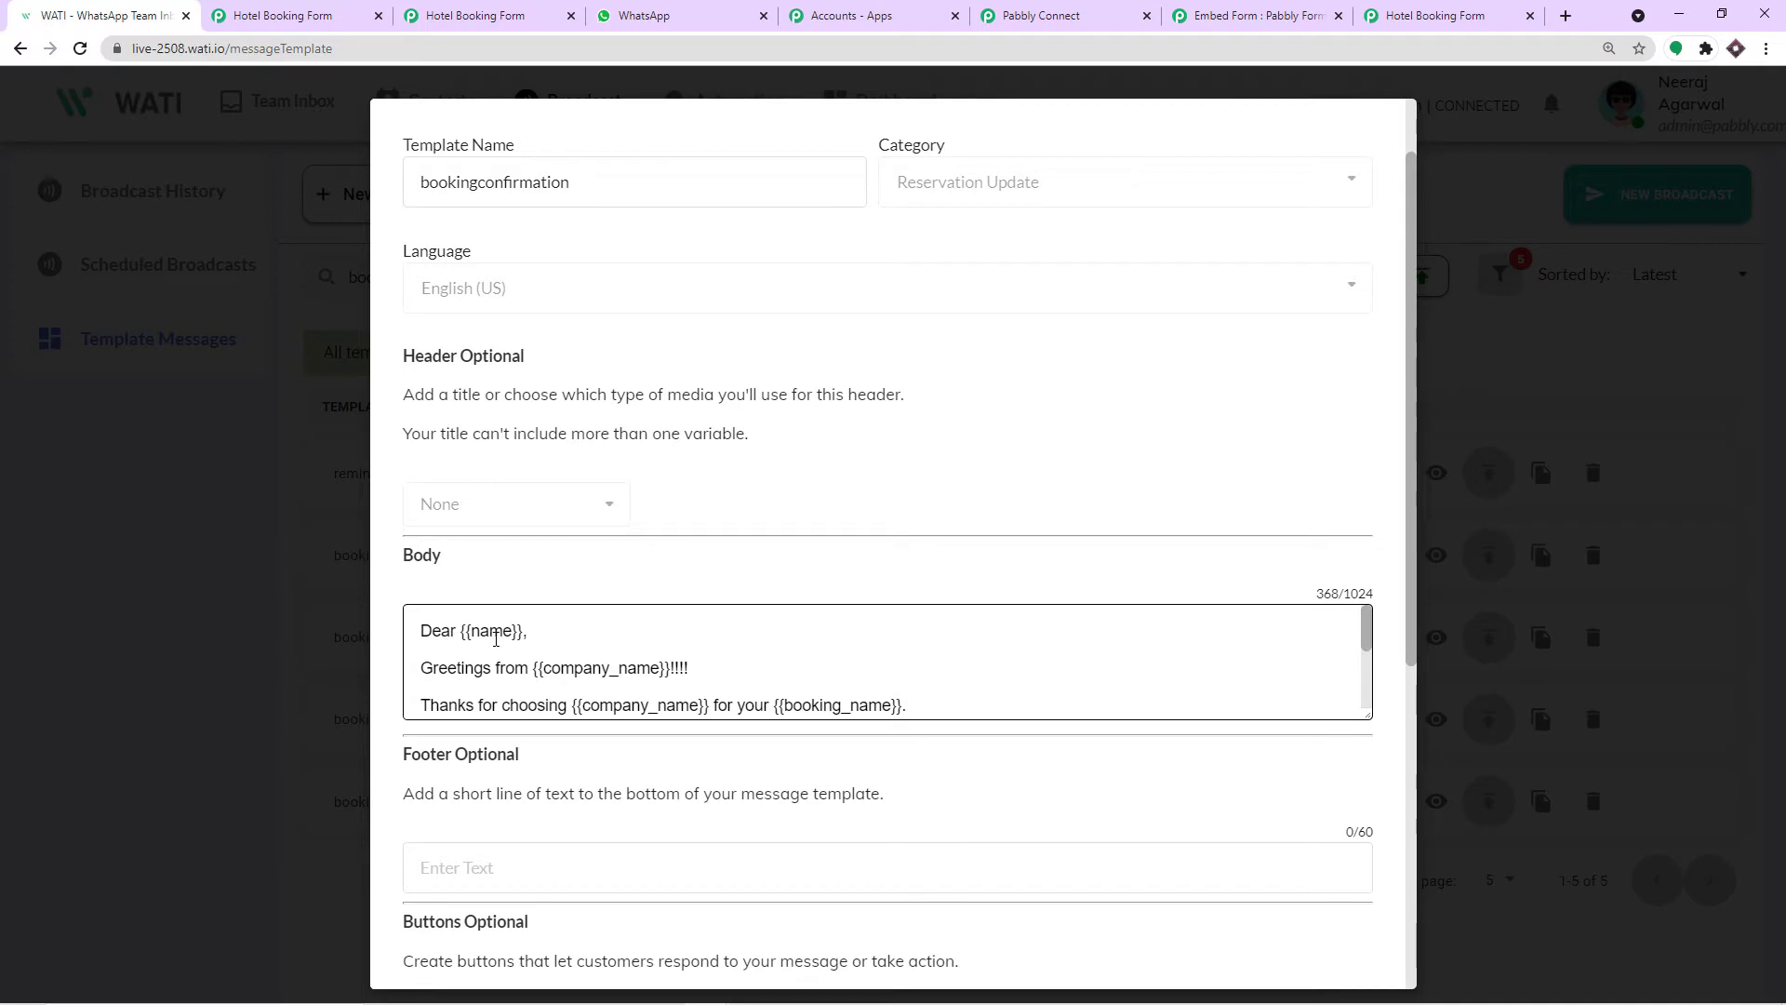
{"action": "left_click_drag", "start_coordinate": [421, 630], "coordinate": [642, 738]}
{"action": "scroll", "coordinate": [678, 670], "scroll_direction": "up", "scroll_amount": 3}
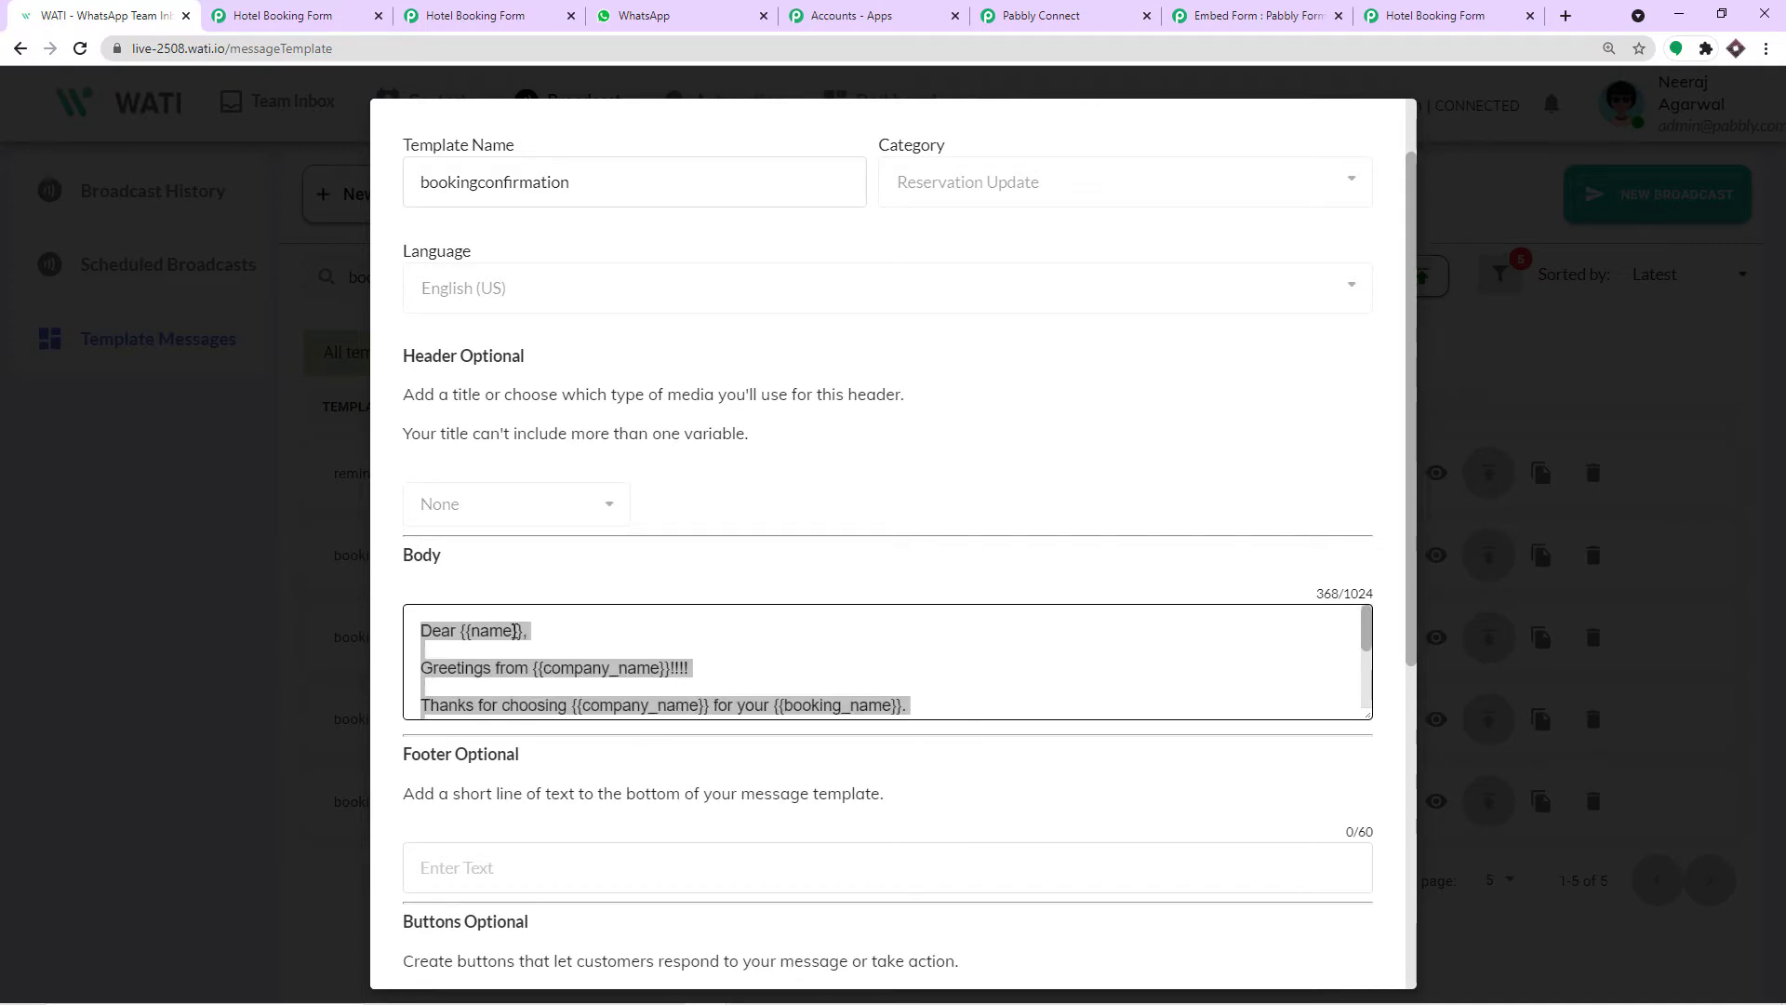
{"action": "left_click", "coordinate": [515, 630]}
Match the {{name}} variable to the customer's name in the delivered WhatsApp message.
{"action": "left_click", "coordinate": [652, 16]}
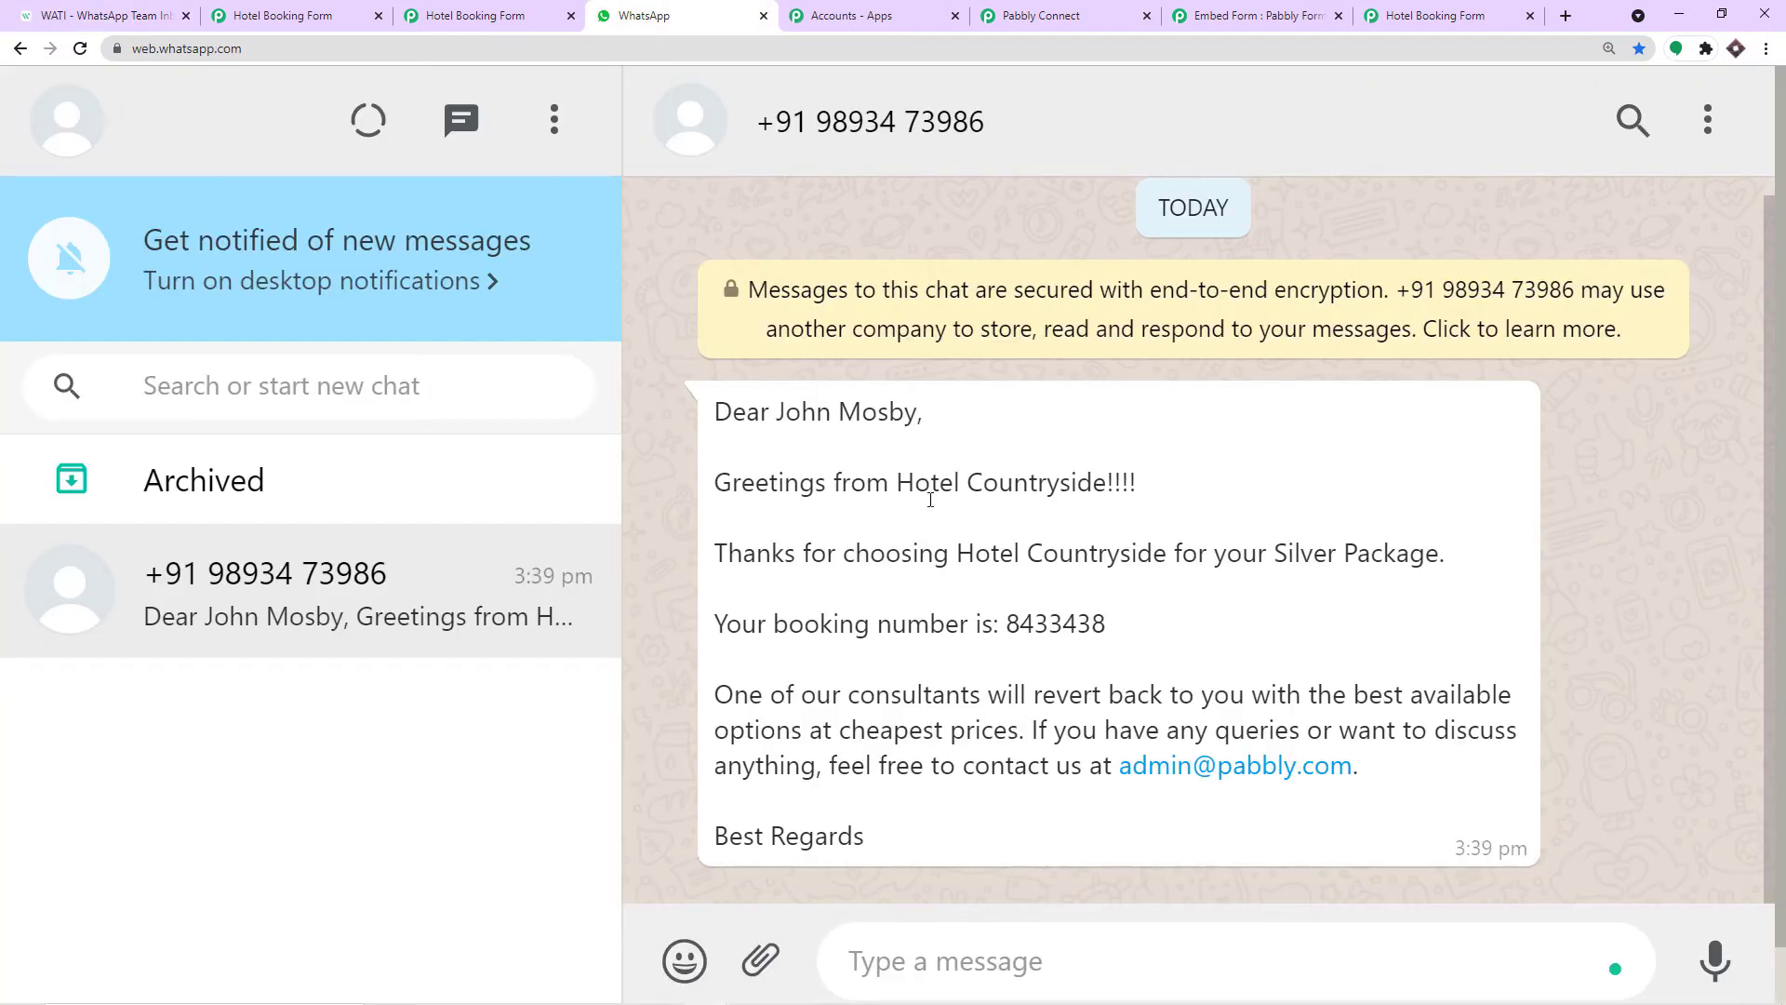
{"action": "left_click", "coordinate": [140, 13]}
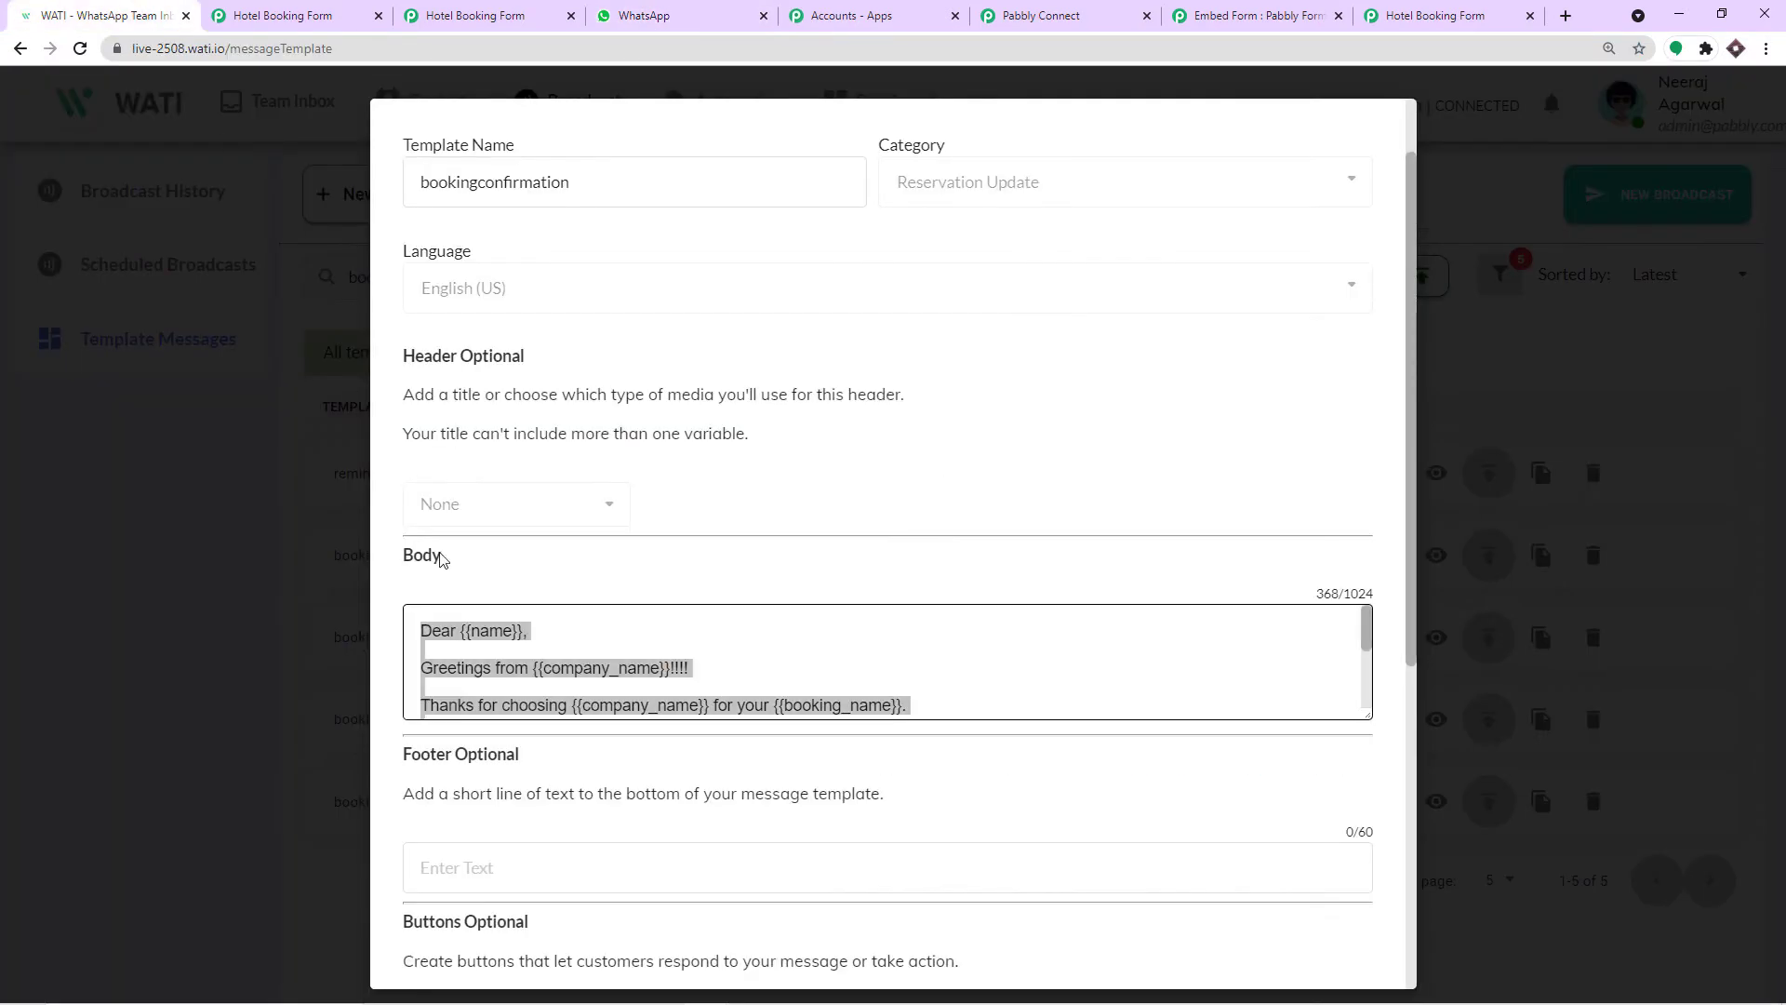
{"action": "triple_click", "coordinate": [497, 631]}
{"action": "double_click", "coordinate": [496, 630]}
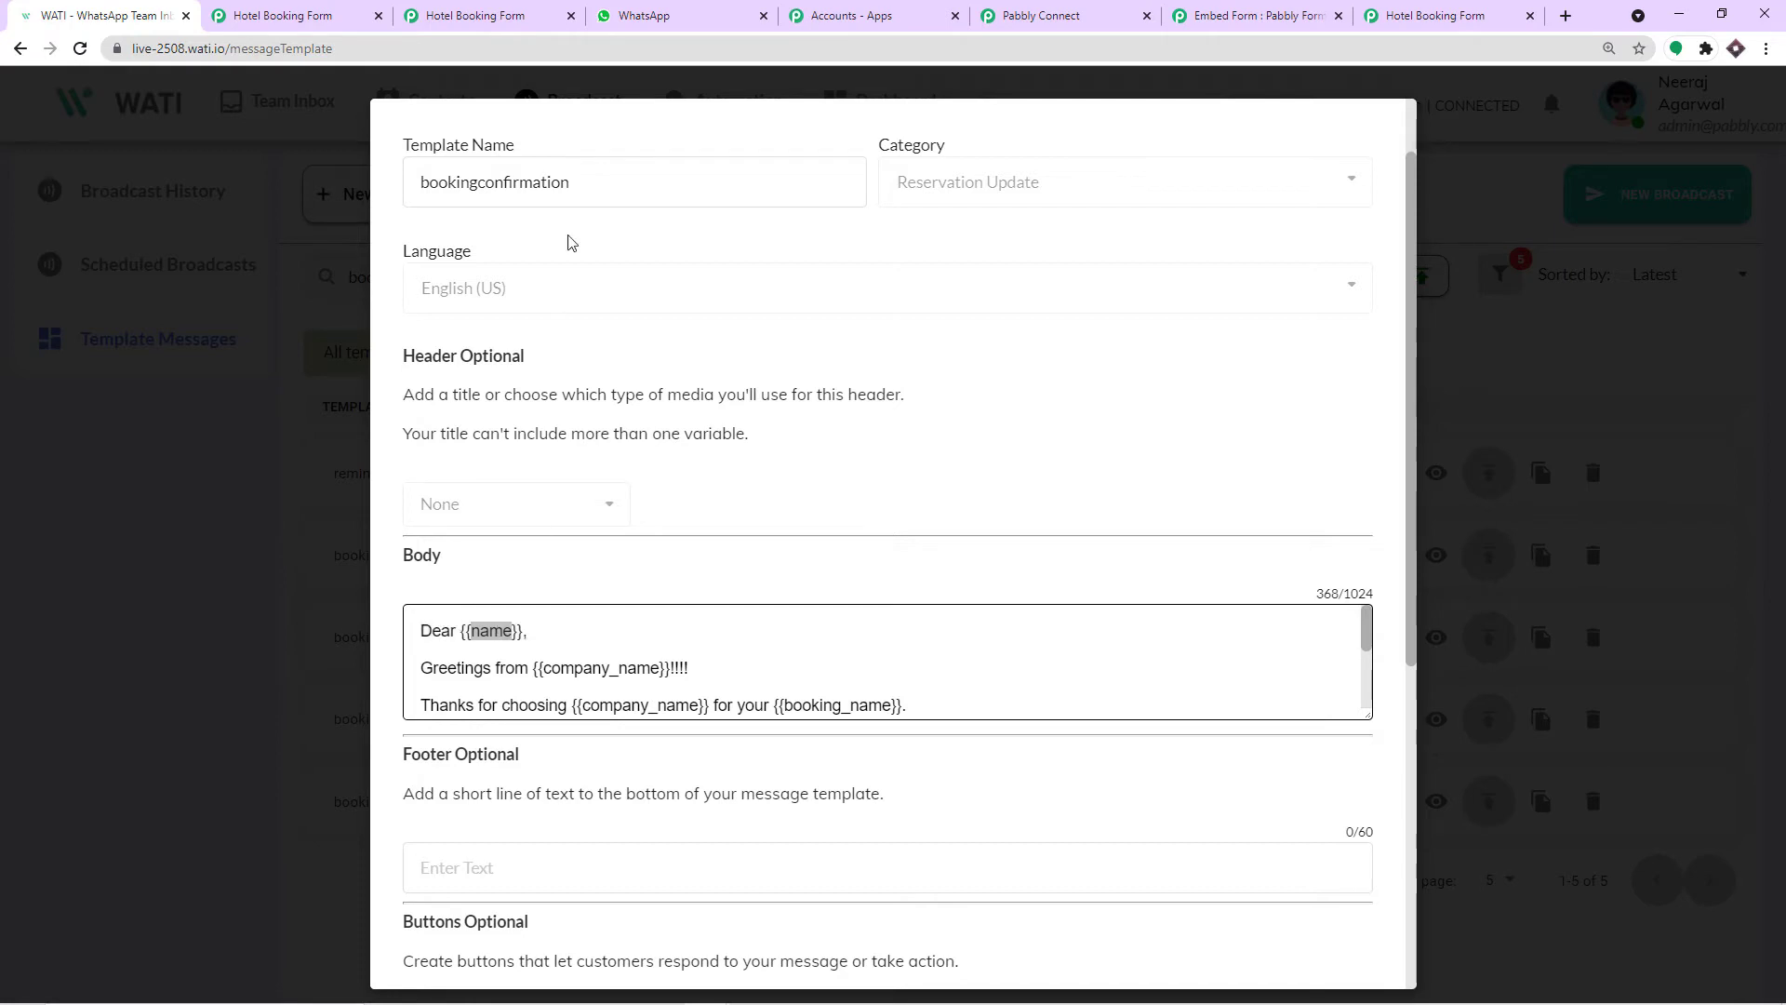
{"action": "left_click", "coordinate": [696, 20]}
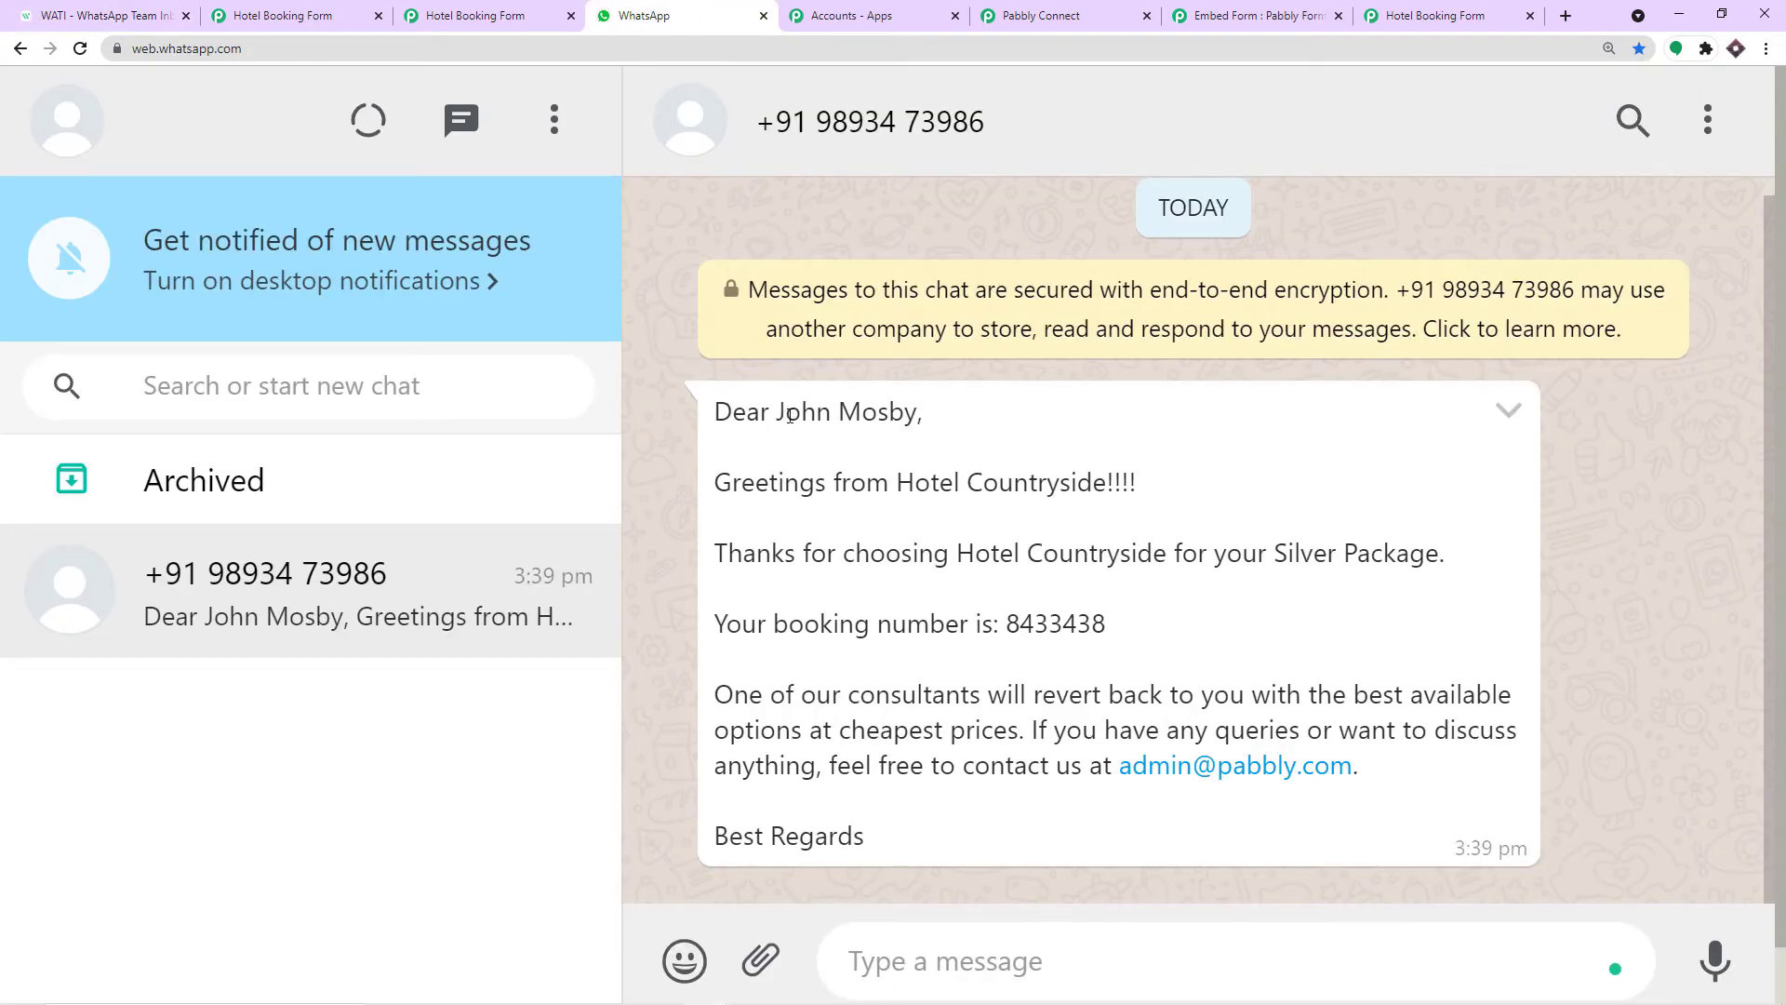
{"action": "left_click_drag", "start_coordinate": [778, 415], "coordinate": [916, 416]}
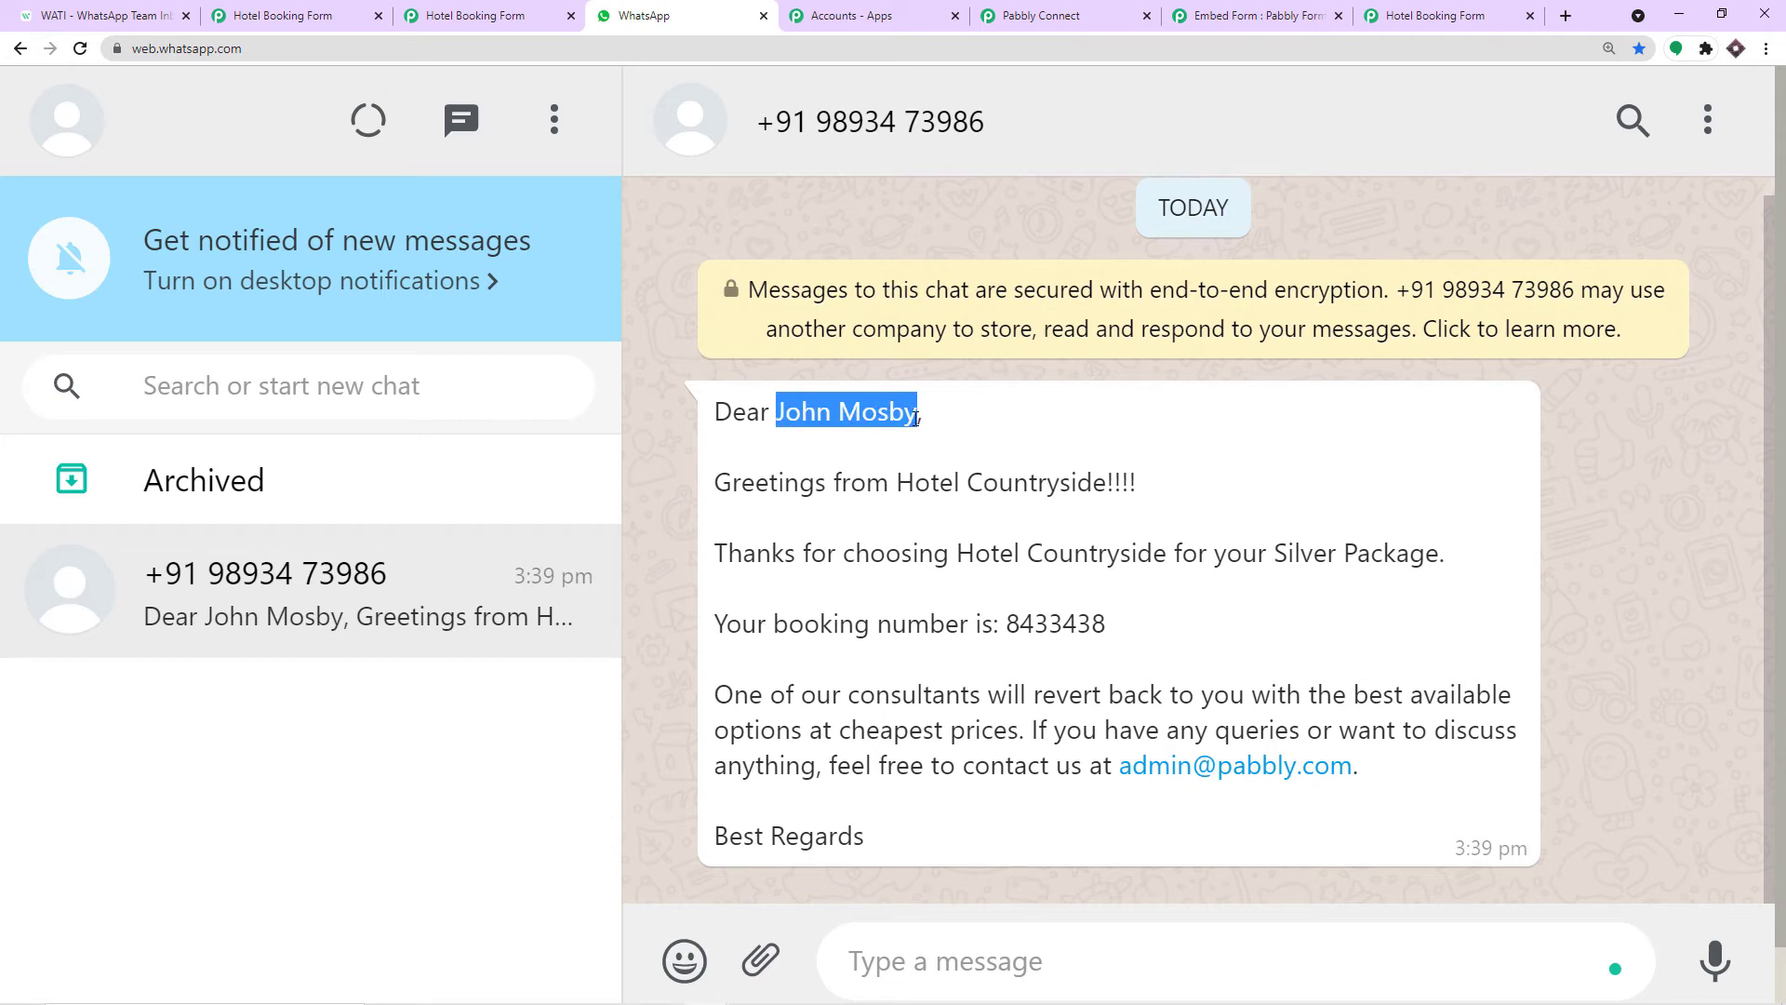
Match the {{company_name}} variable to Hotel Countryside in the message greeting.
{"action": "left_click", "coordinate": [104, 16]}
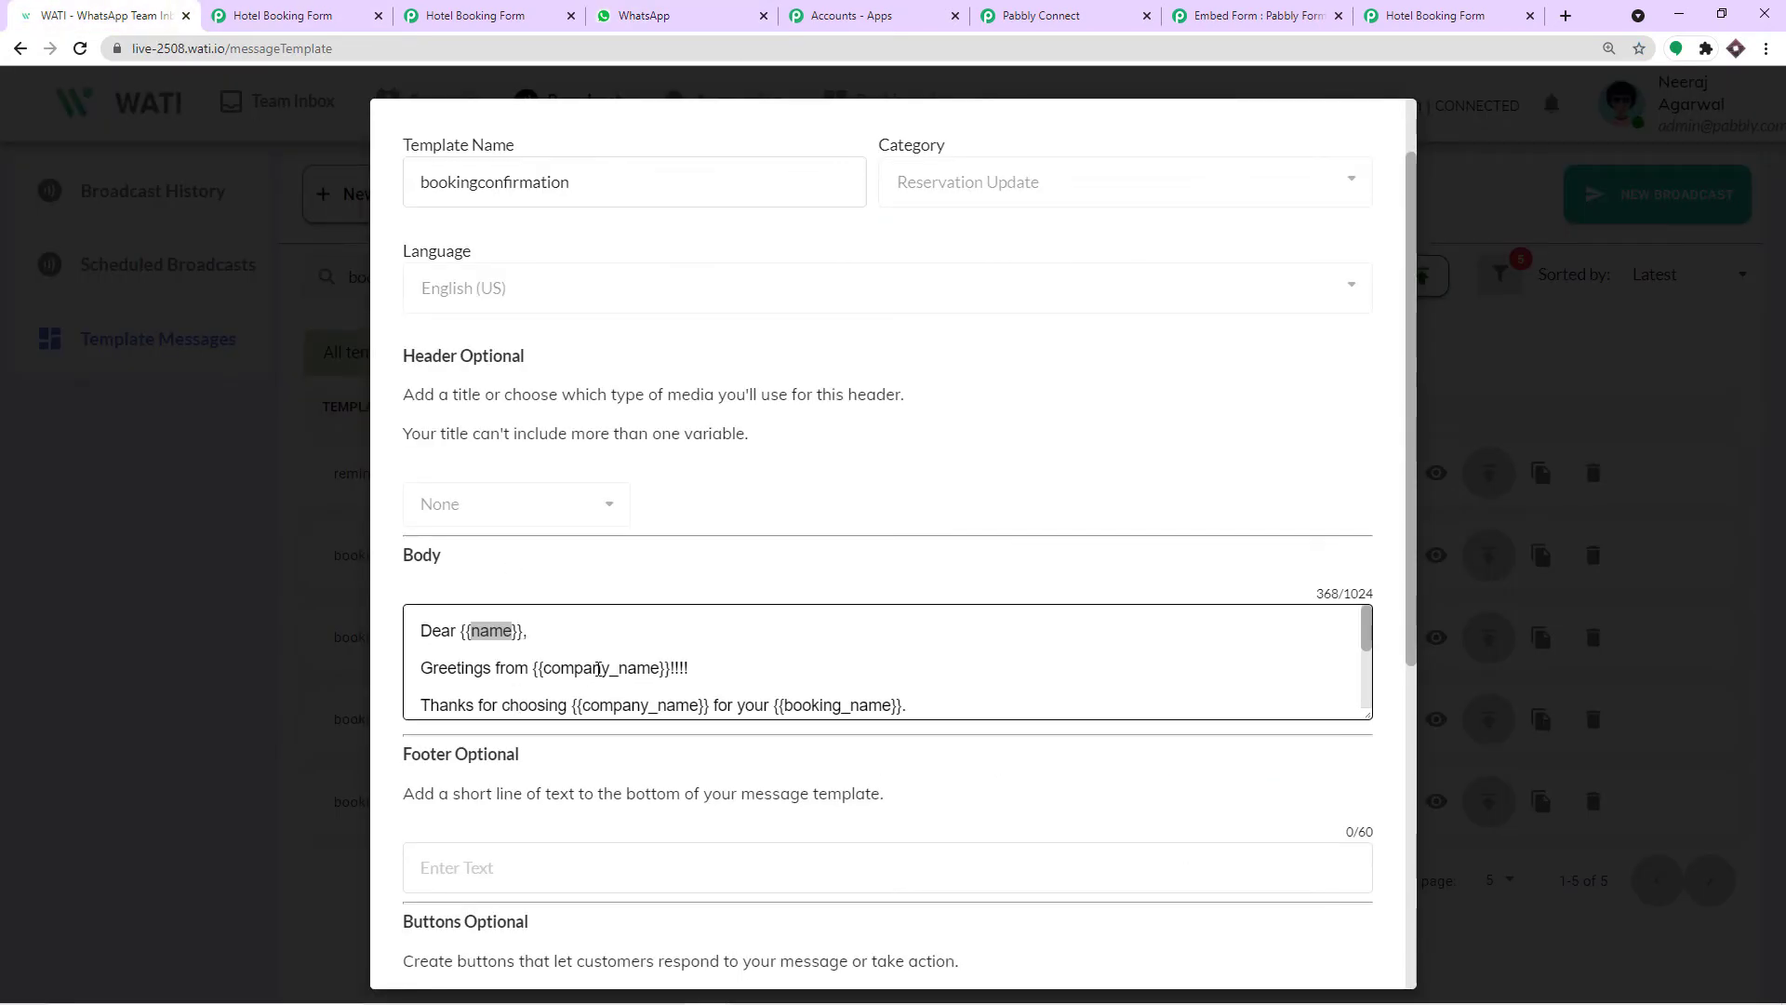
{"action": "double_click", "coordinate": [598, 668]}
{"action": "left_click", "coordinate": [644, 16]}
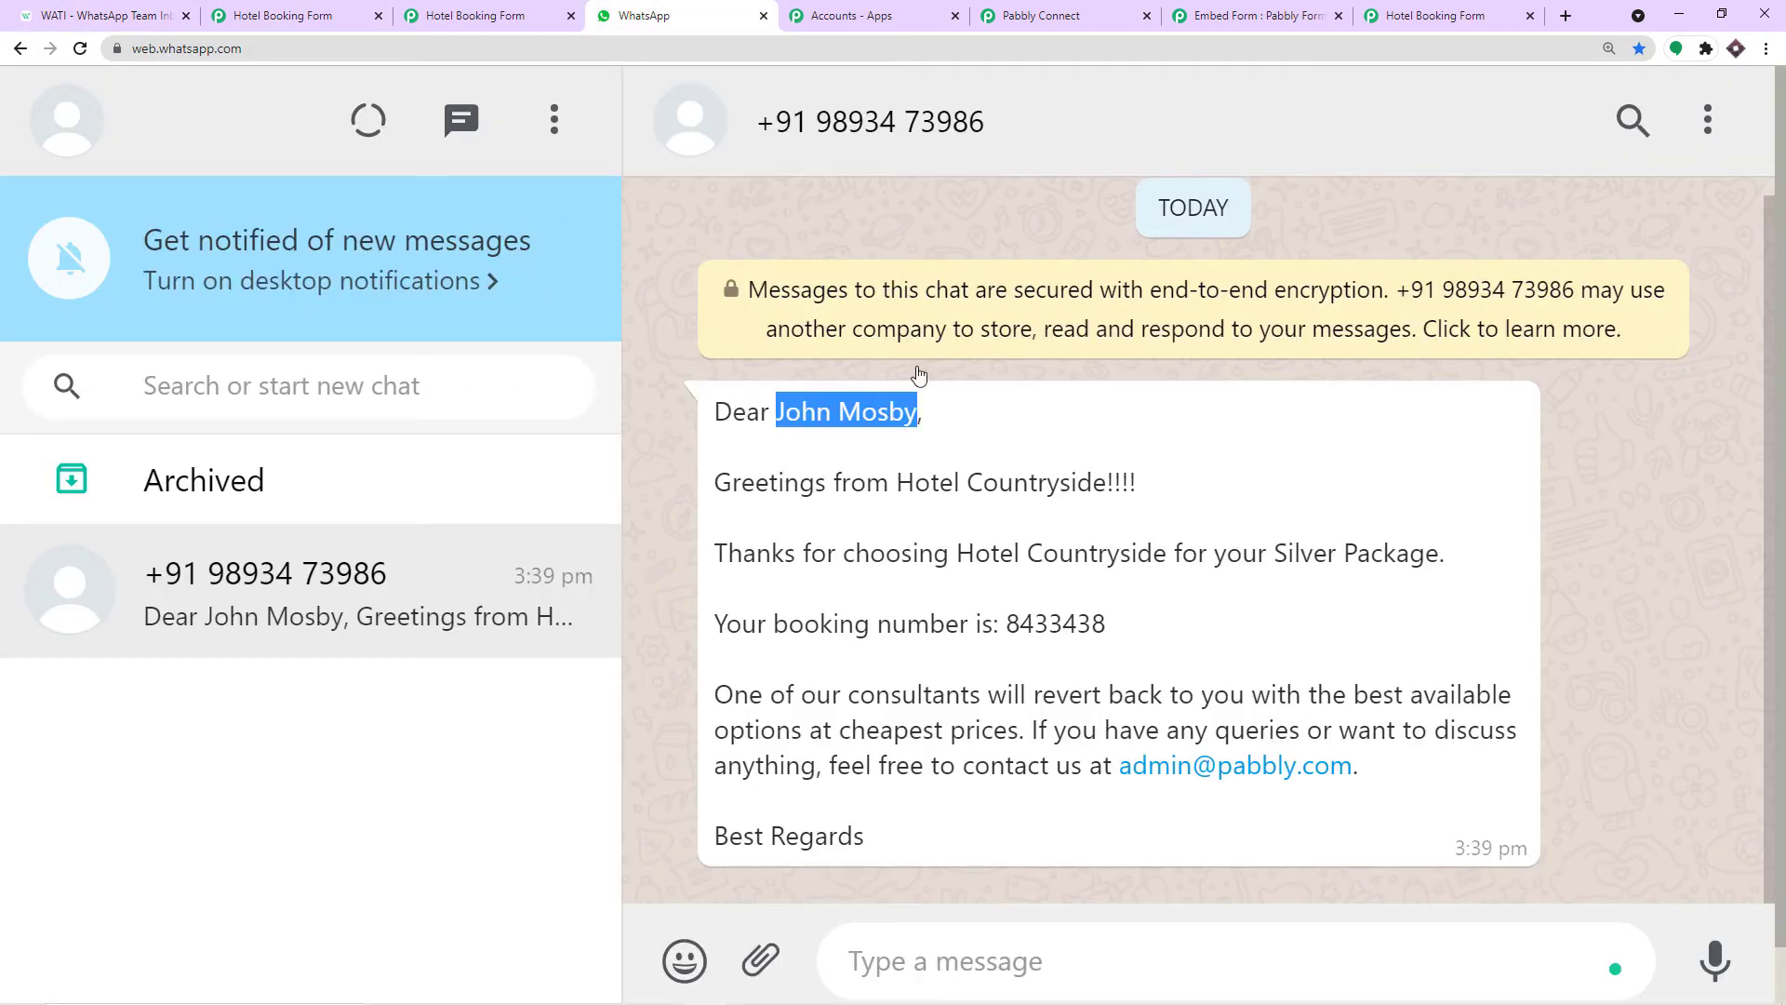
{"action": "left_click", "coordinate": [974, 482]}
{"action": "left_click_drag", "start_coordinate": [896, 483], "coordinate": [1114, 484]}
Compare the template with Hotel Countryside and Silver Package in the WhatsApp message.
{"action": "left_click", "coordinate": [137, 13]}
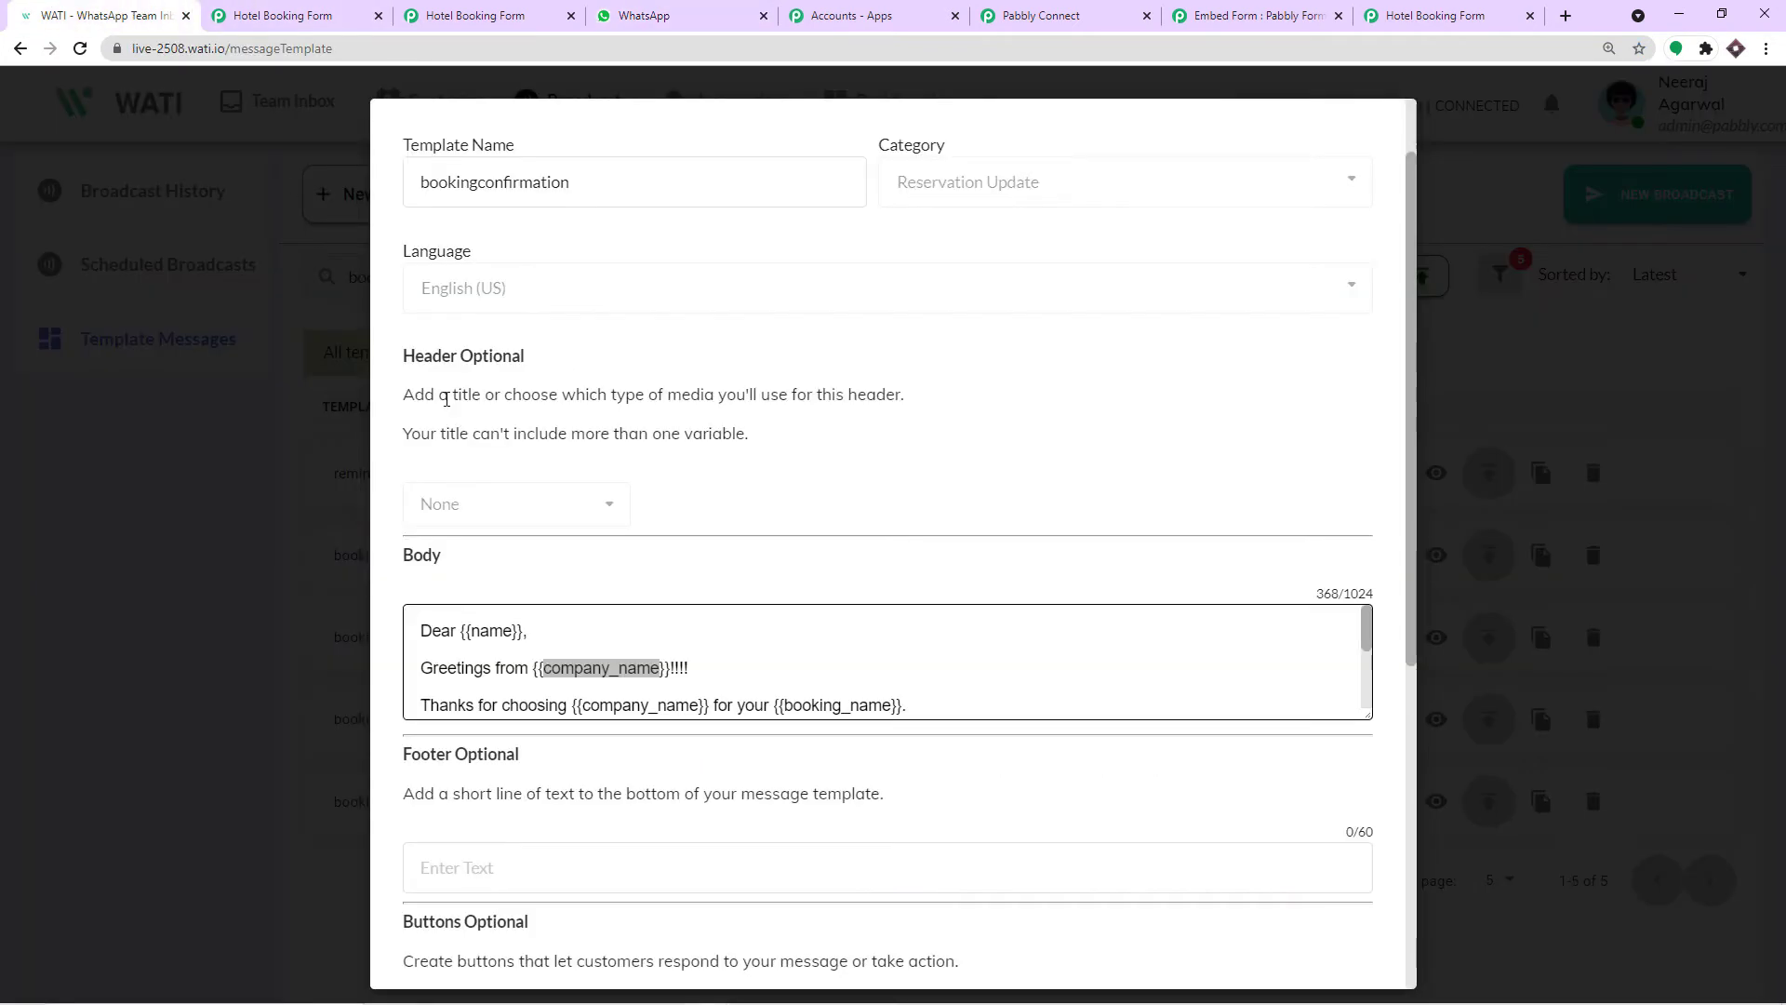
{"action": "left_click", "coordinate": [650, 693]}
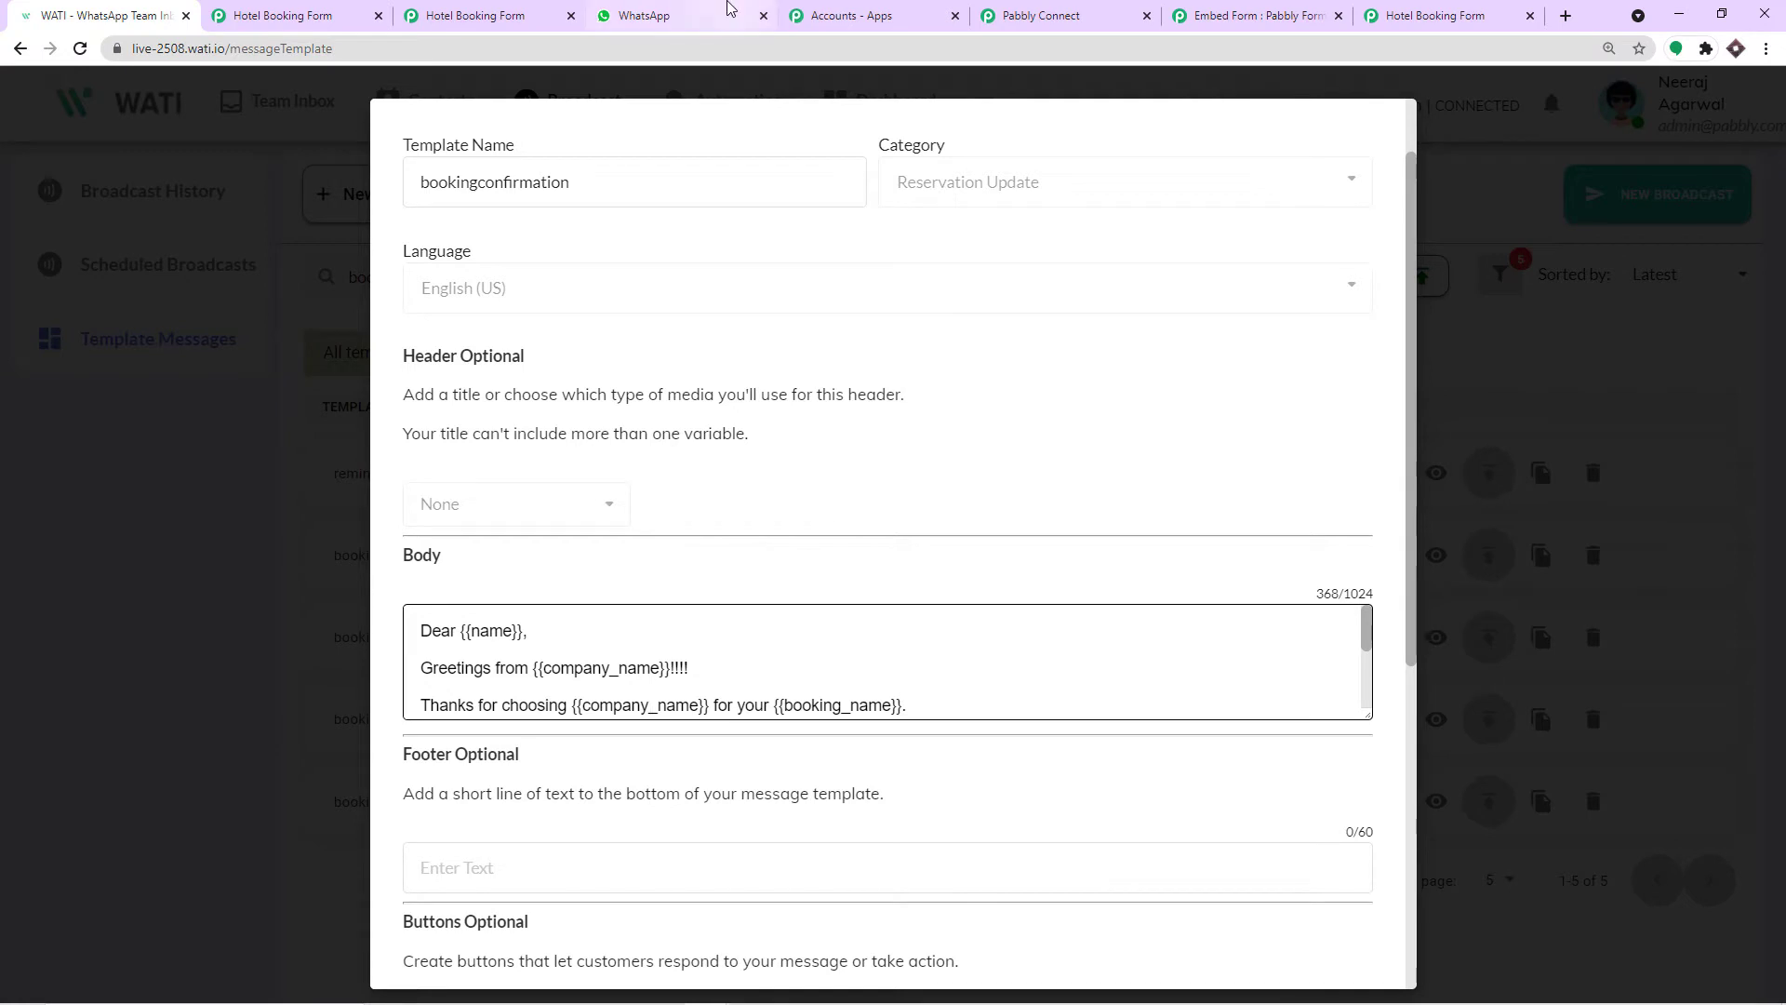
{"action": "left_click", "coordinate": [707, 16]}
{"action": "left_click_drag", "start_coordinate": [958, 554], "coordinate": [1167, 553]}
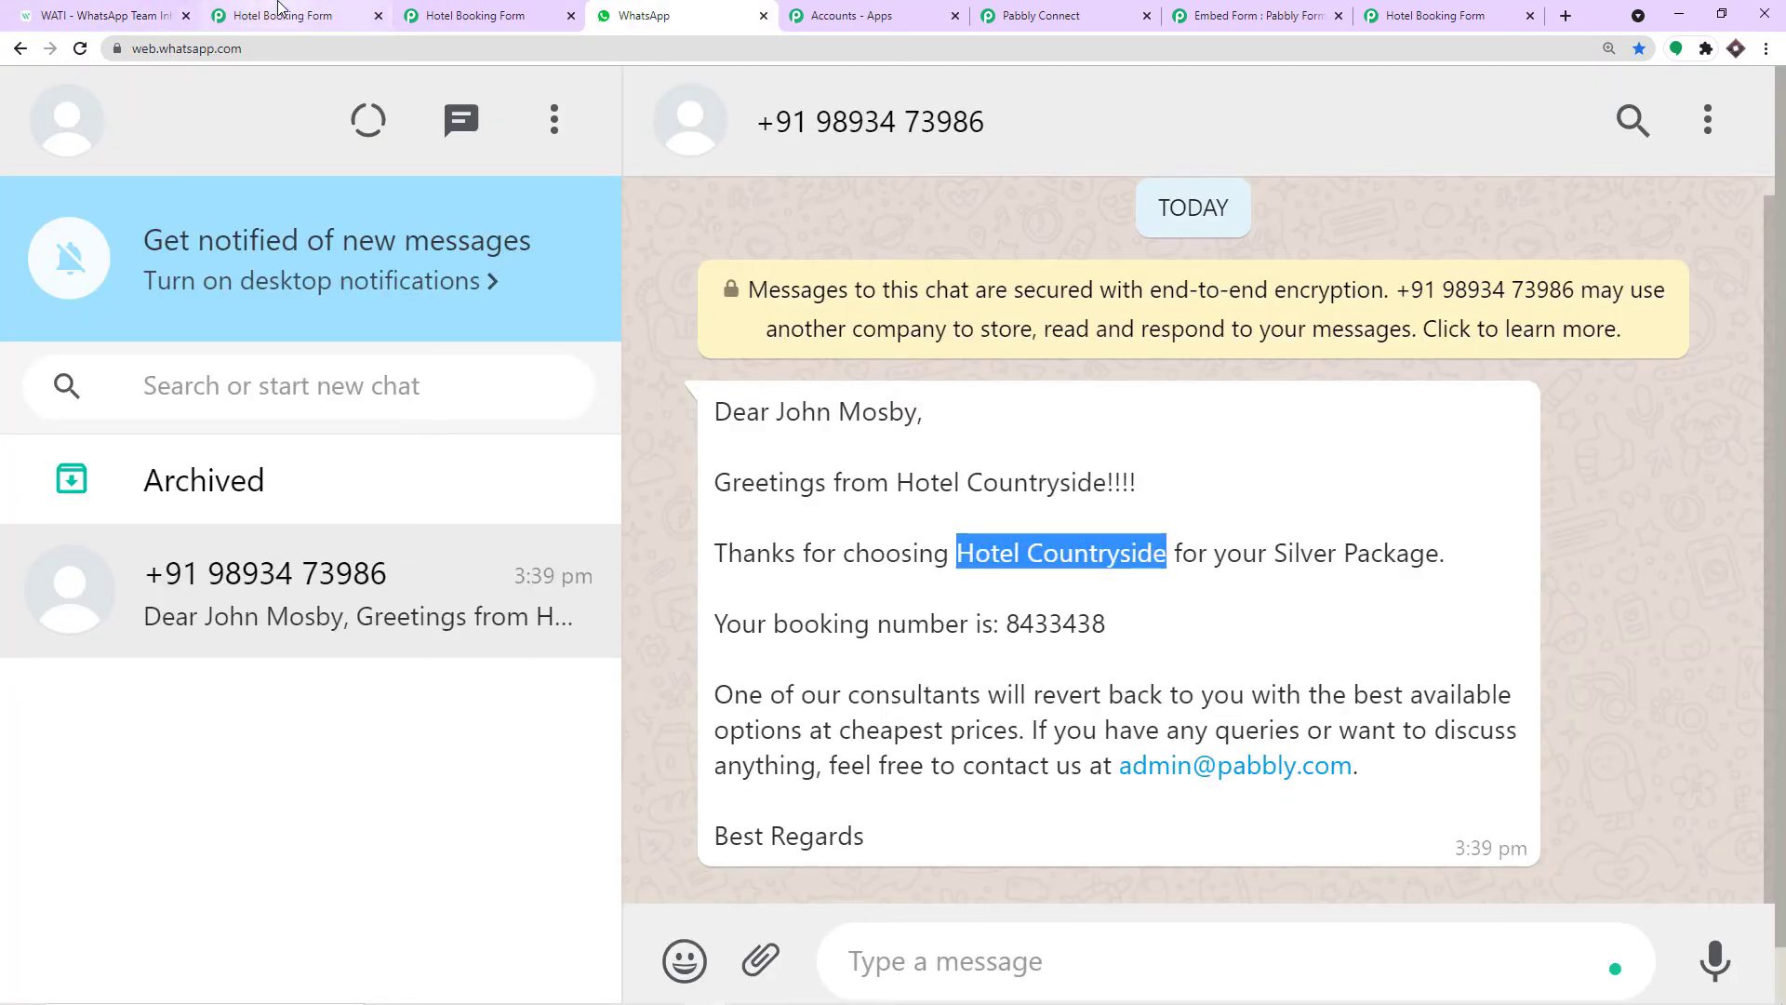
{"action": "left_click", "coordinate": [149, 7]}
{"action": "scroll", "coordinate": [848, 632], "scroll_direction": "down", "scroll_amount": 1}
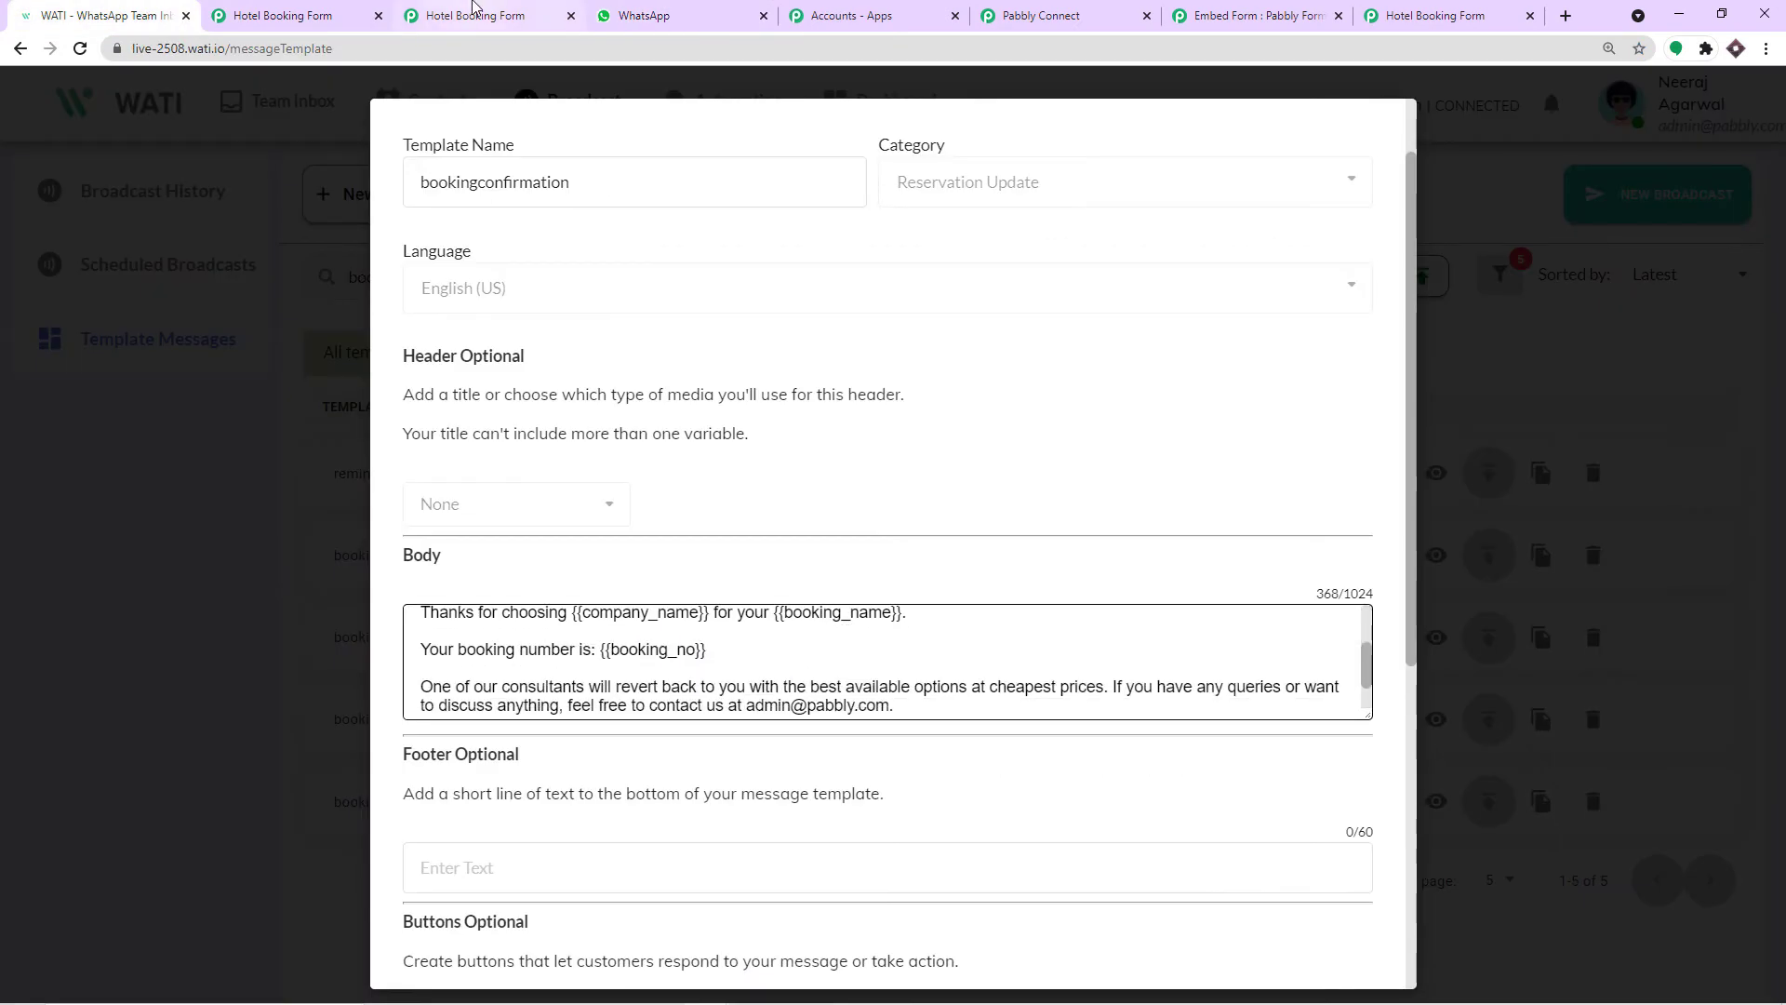
{"action": "left_click", "coordinate": [475, 13]}
{"action": "left_click", "coordinate": [717, 11]}
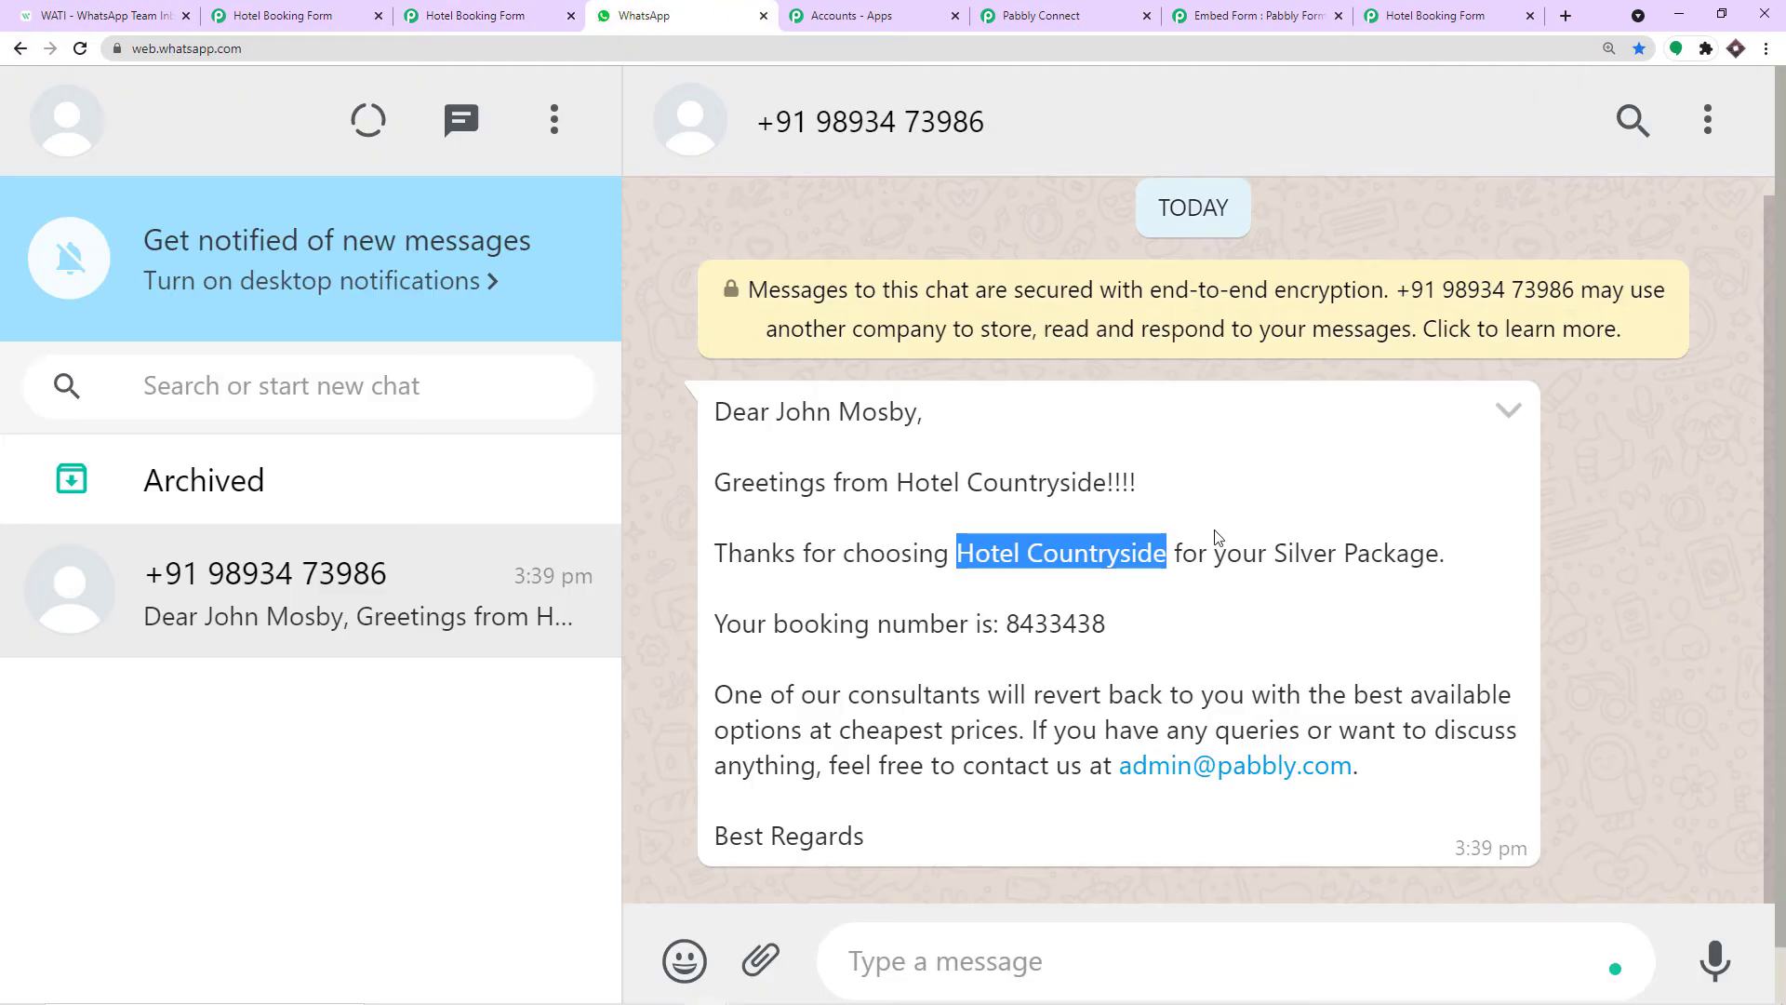
{"action": "left_click_drag", "start_coordinate": [1286, 552], "coordinate": [1437, 553]}
{"action": "left_click", "coordinate": [139, 15]}
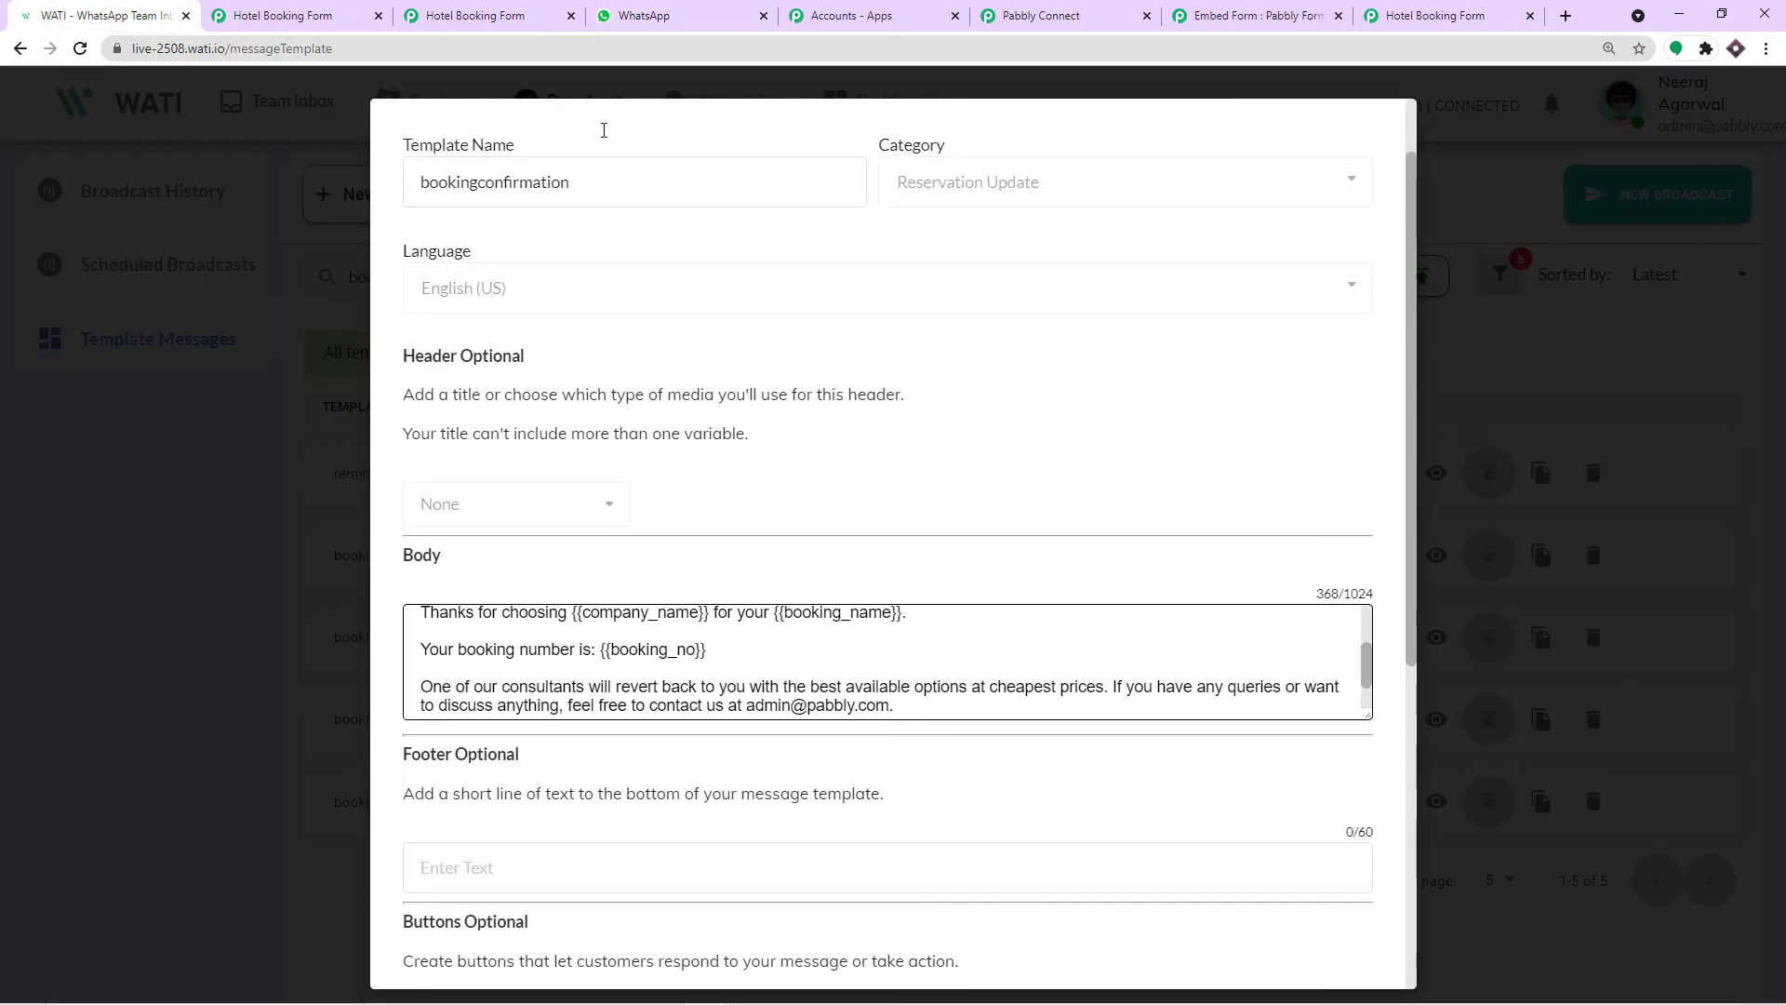
{"action": "left_click", "coordinate": [506, 13]}
{"action": "left_click", "coordinate": [689, 15]}
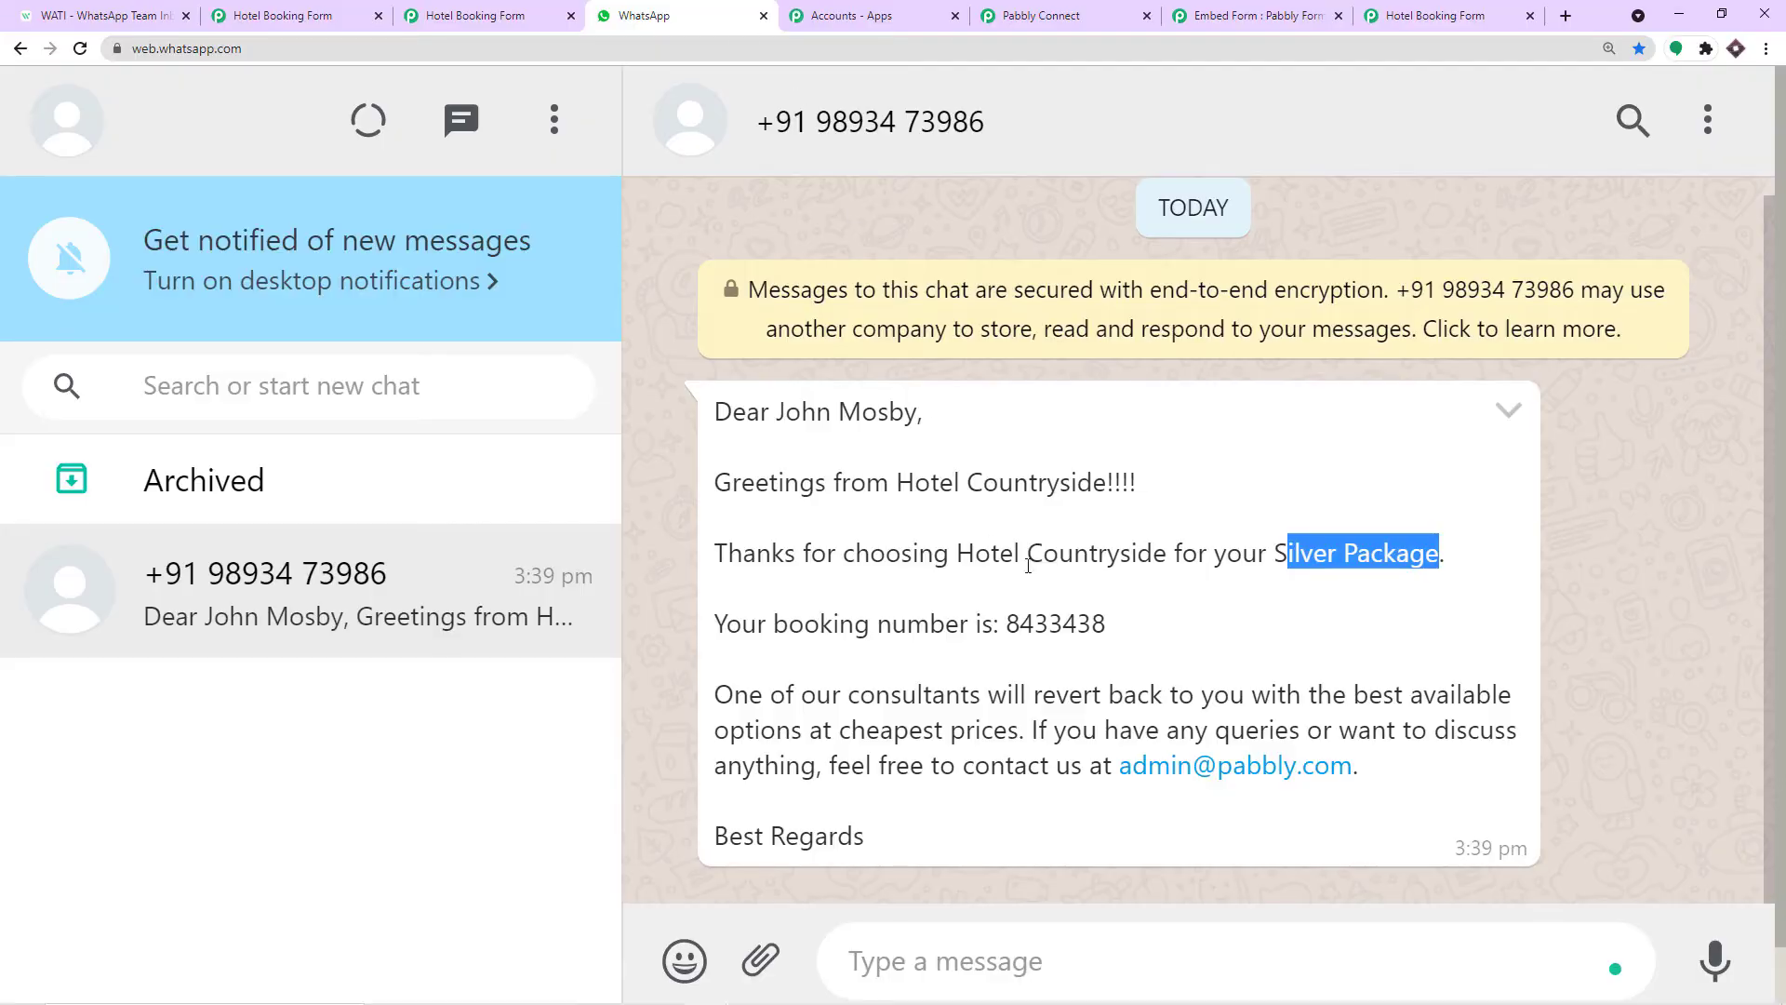
{"action": "left_click", "coordinate": [1033, 623]}
{"action": "left_click_drag", "start_coordinate": [1006, 623], "coordinate": [1117, 632]}
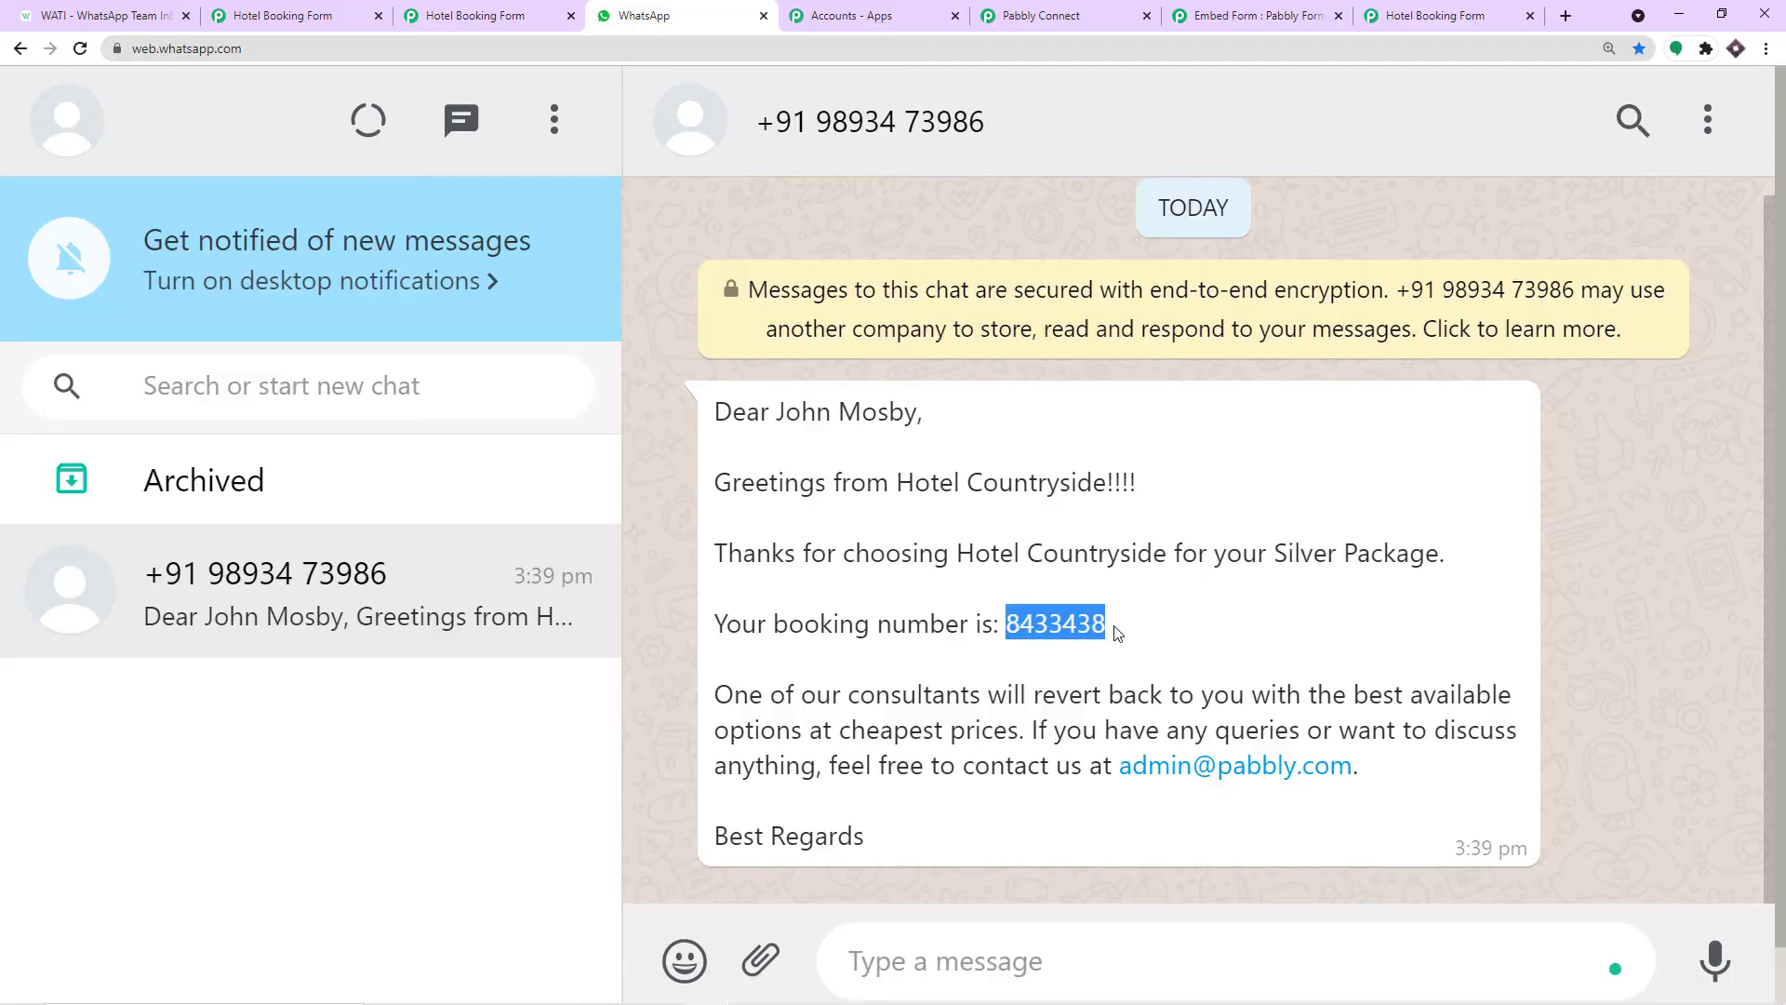
{"action": "left_click", "coordinate": [107, 15]}
{"action": "scroll", "coordinate": [439, 637], "scroll_direction": "up", "scroll_amount": 2}
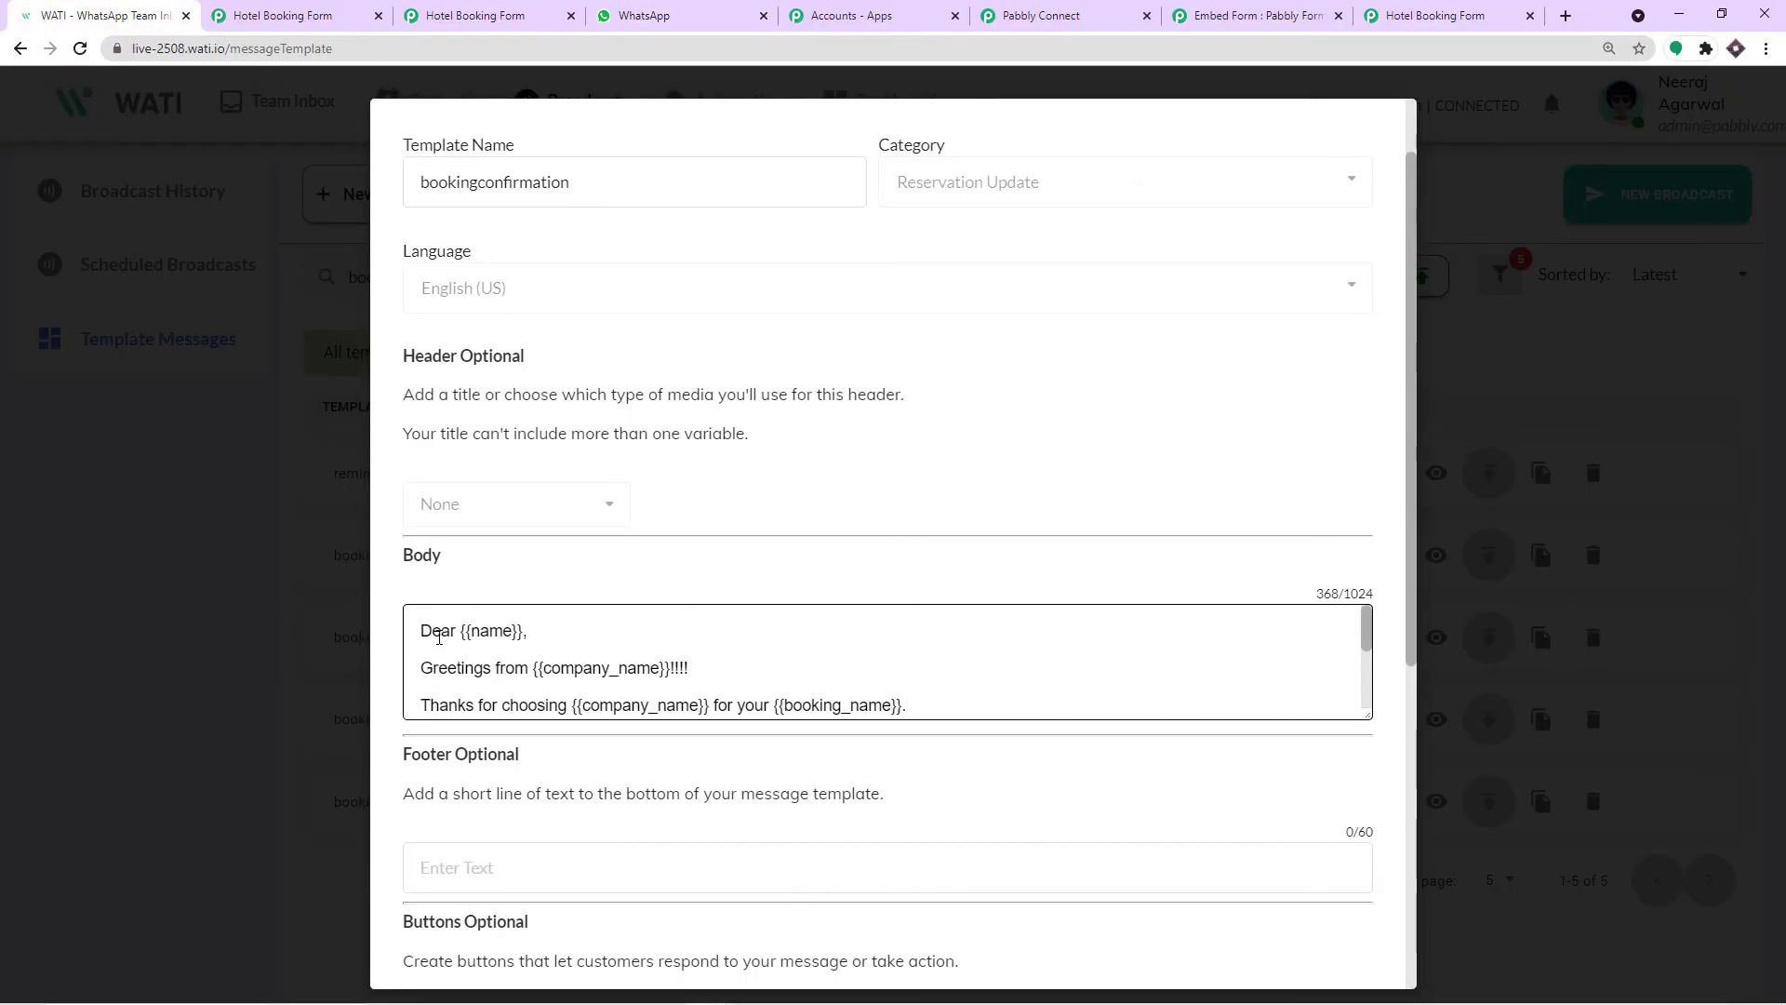
{"action": "scroll", "coordinate": [423, 638], "scroll_direction": "down", "scroll_amount": 5}
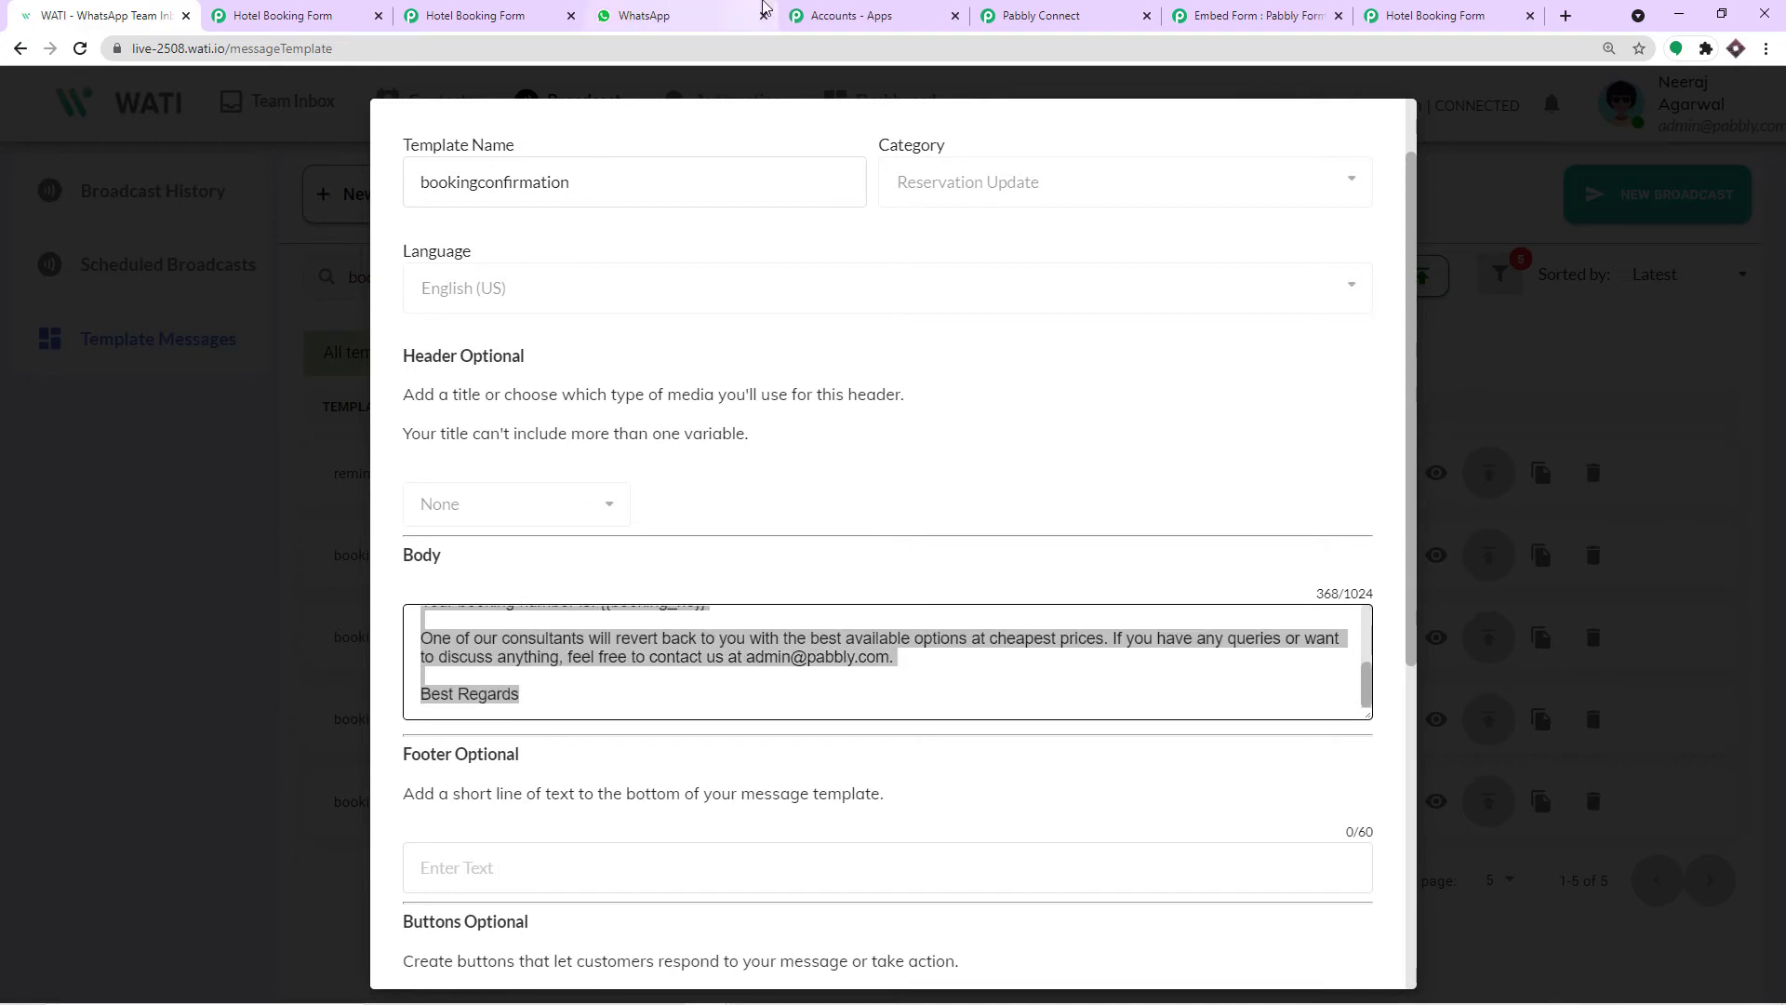
{"action": "left_click", "coordinate": [688, 15]}
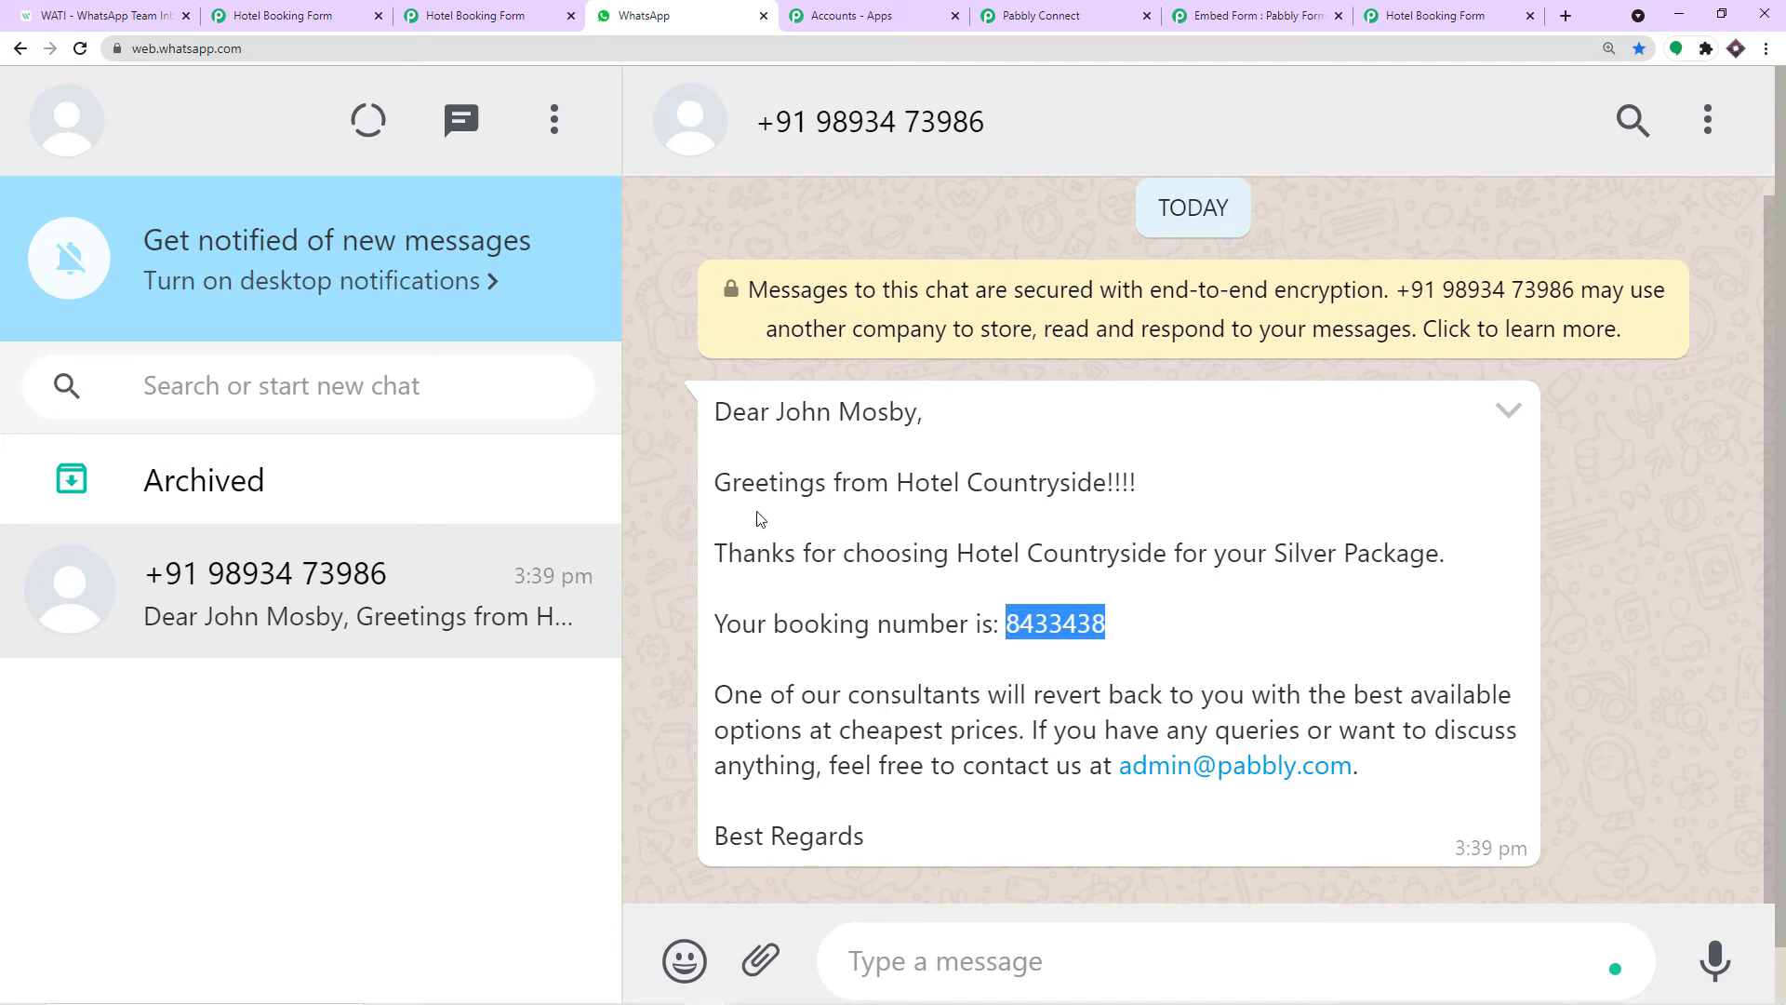
{"action": "left_click", "coordinate": [1042, 16]}
{"action": "scroll", "coordinate": [693, 558], "scroll_direction": "down", "scroll_amount": 3}
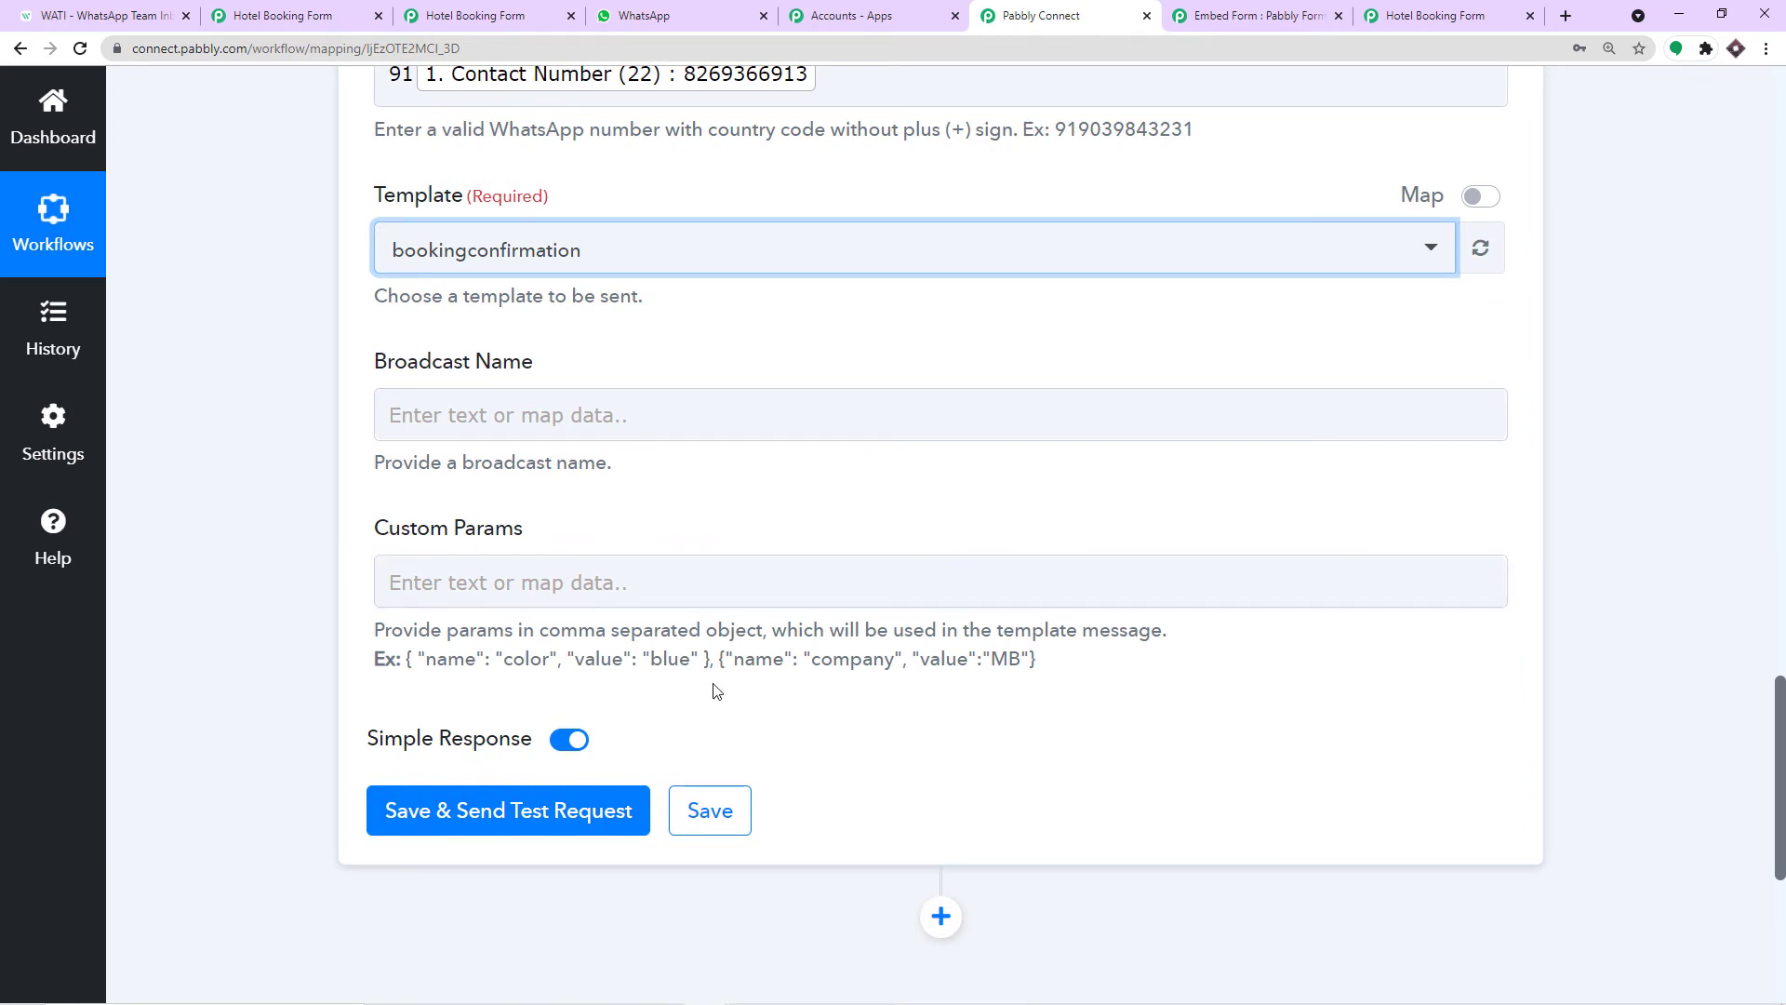
Paste the example { "name": "color", "value": "blue" } into Custom Params.
{"action": "left_click_drag", "start_coordinate": [710, 659], "coordinate": [409, 679]}
{"action": "key", "text": "ctrl+c"}
{"action": "left_click", "coordinate": [459, 585]}
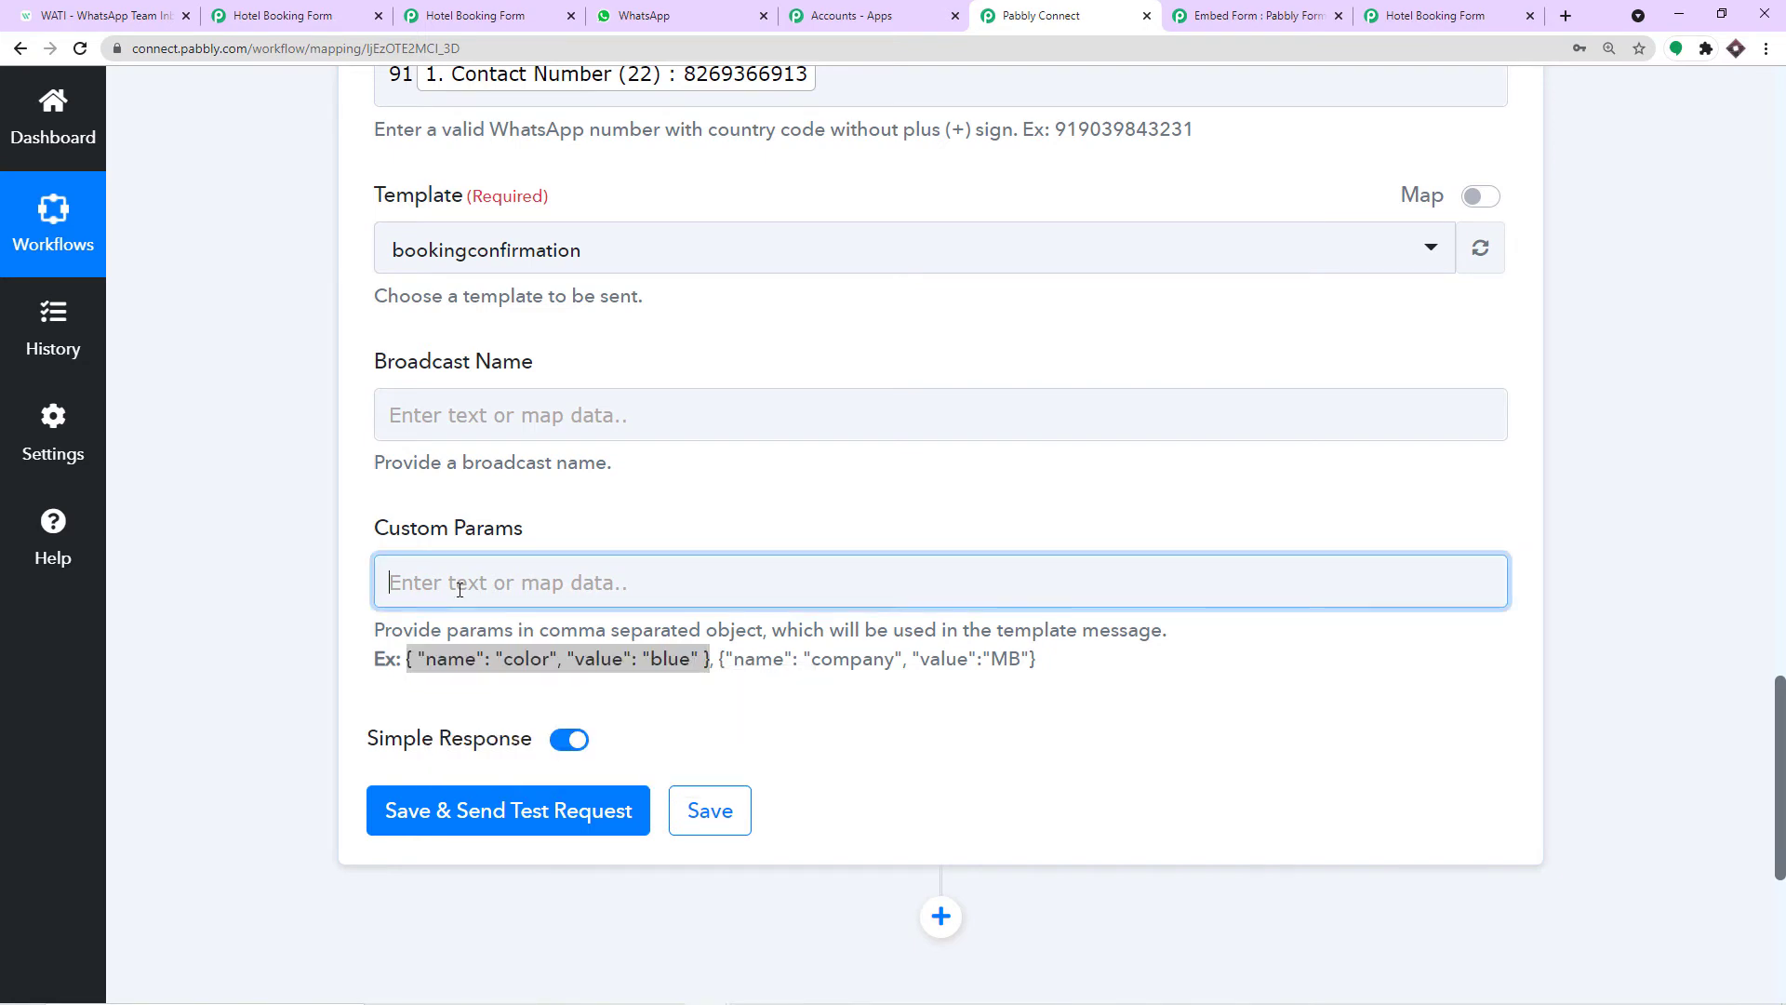
{"action": "key", "text": "ctrl+v"}
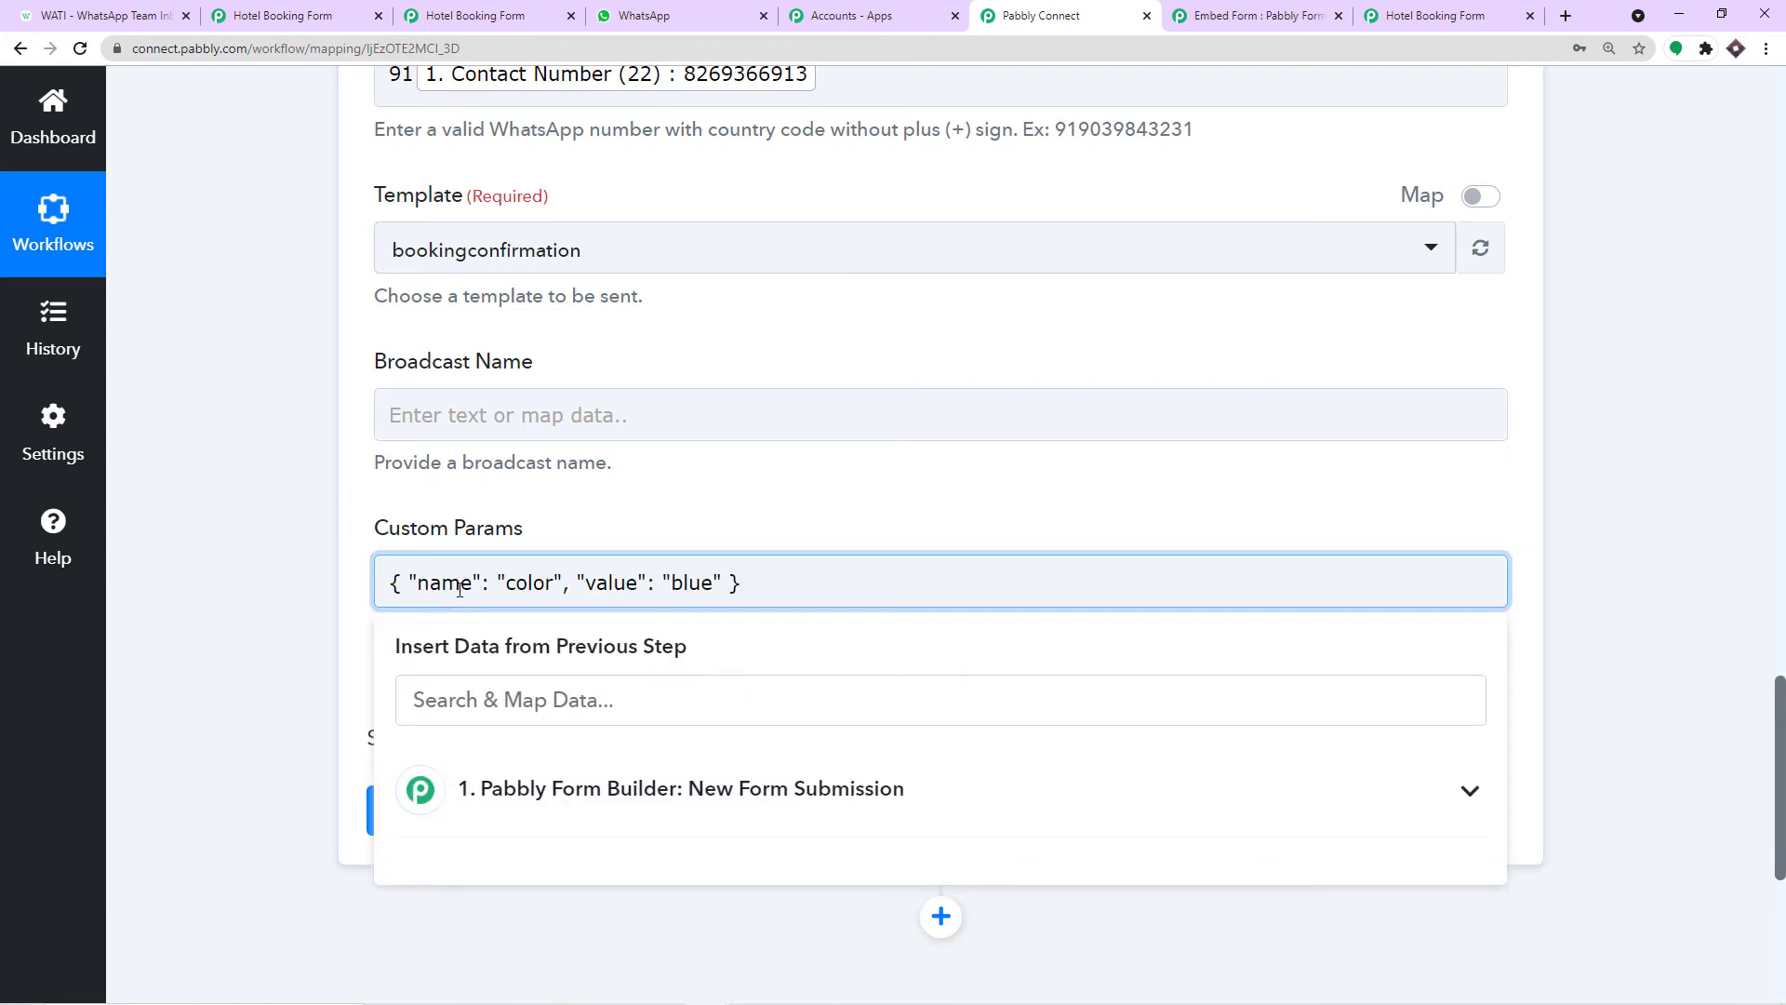
{"action": "left_click", "coordinate": [624, 517]}
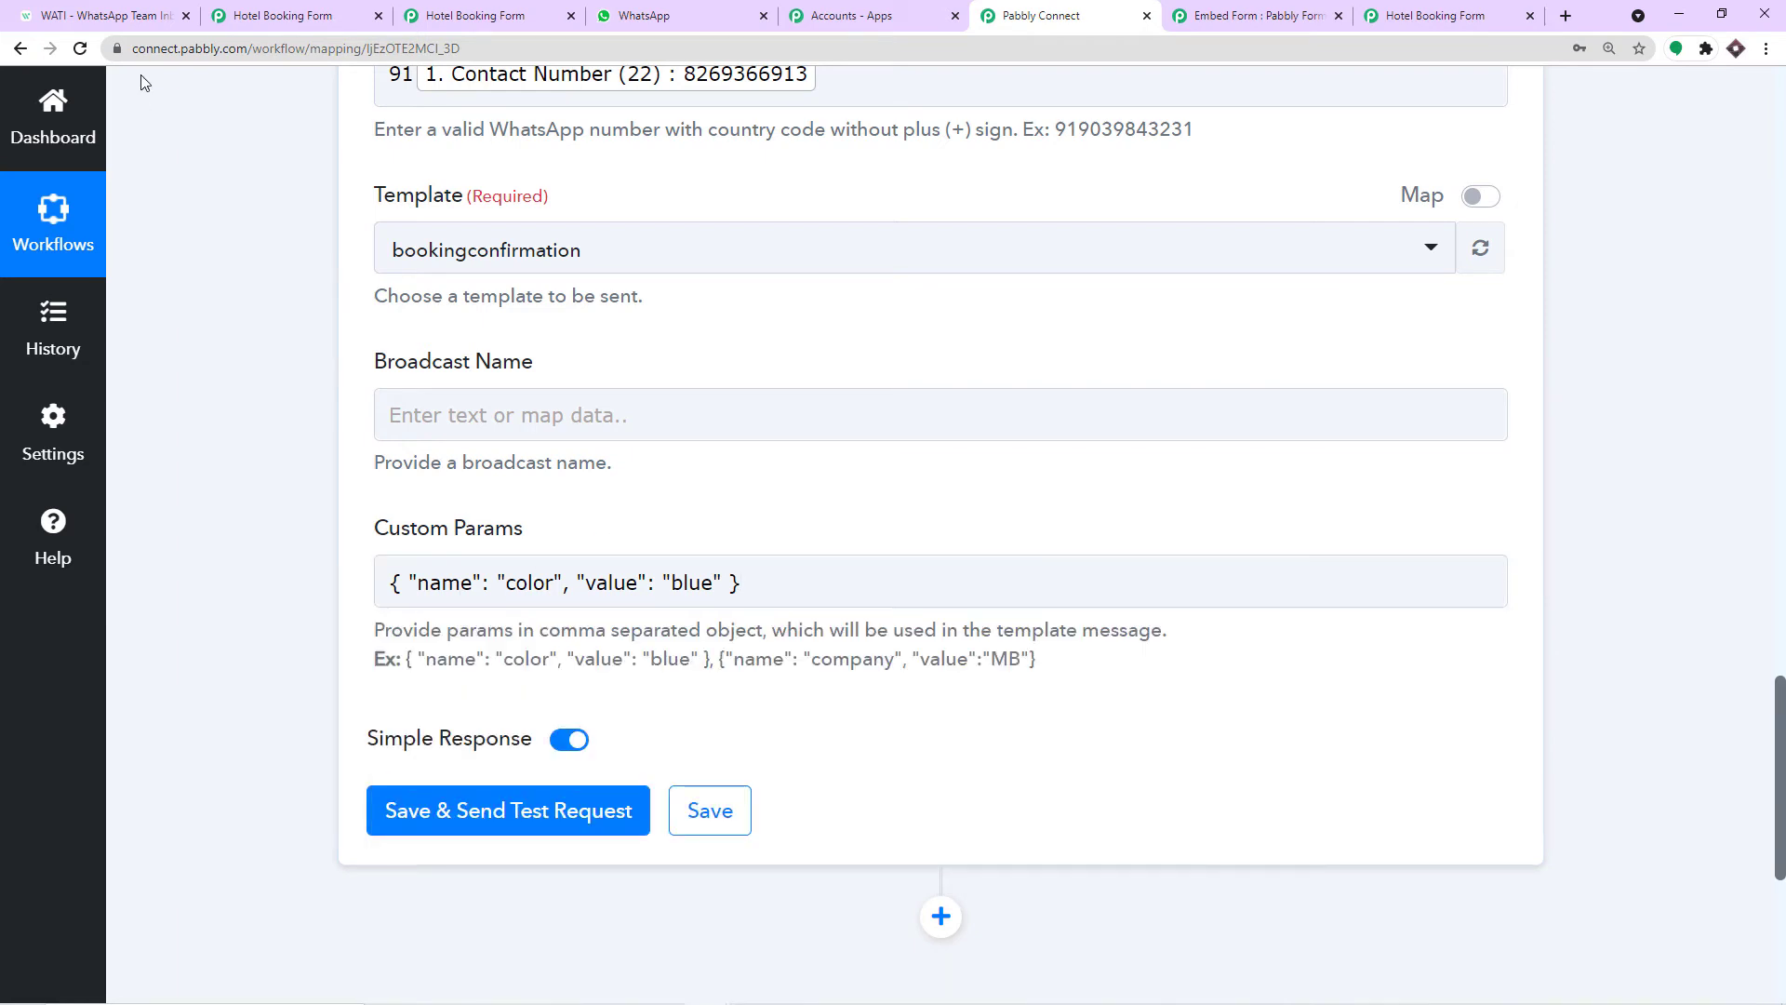
{"action": "left_click", "coordinate": [123, 8]}
{"action": "left_click", "coordinate": [667, 687]}
{"action": "scroll", "coordinate": [667, 686], "scroll_direction": "up", "scroll_amount": 5}
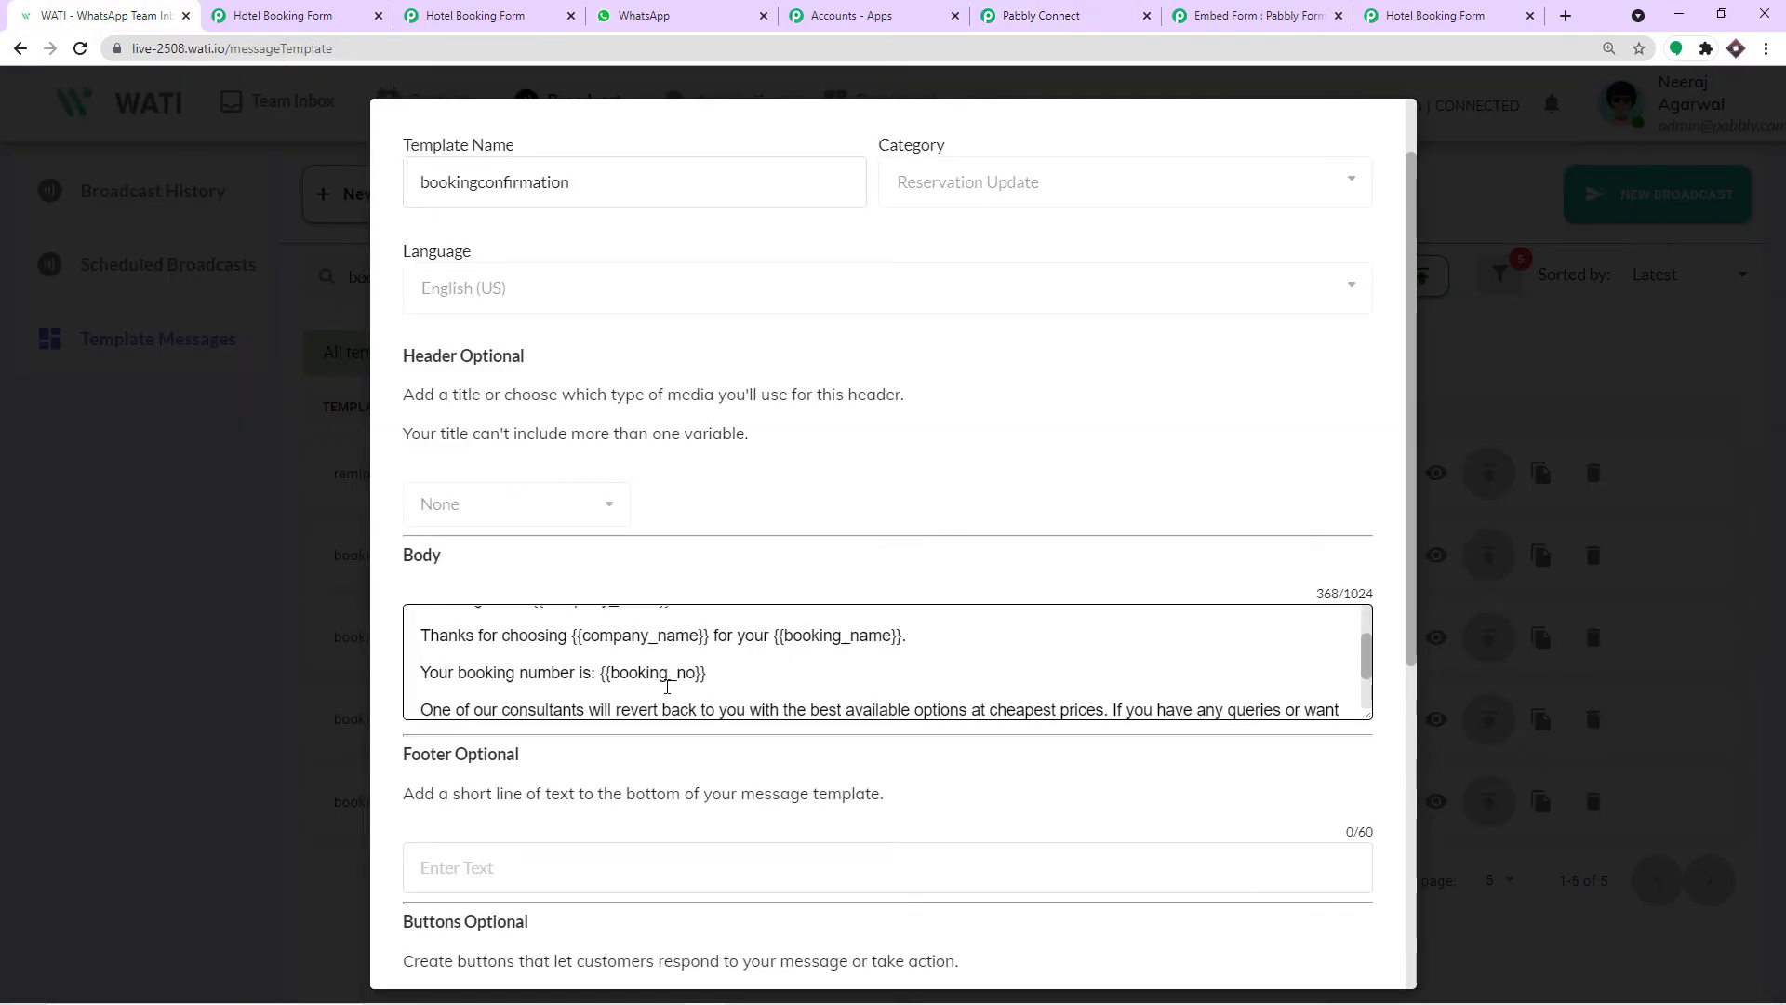
Inspect the name, company_name, booking_name and booking_no variables in the WATI template Body.
{"action": "double_click", "coordinate": [498, 636]}
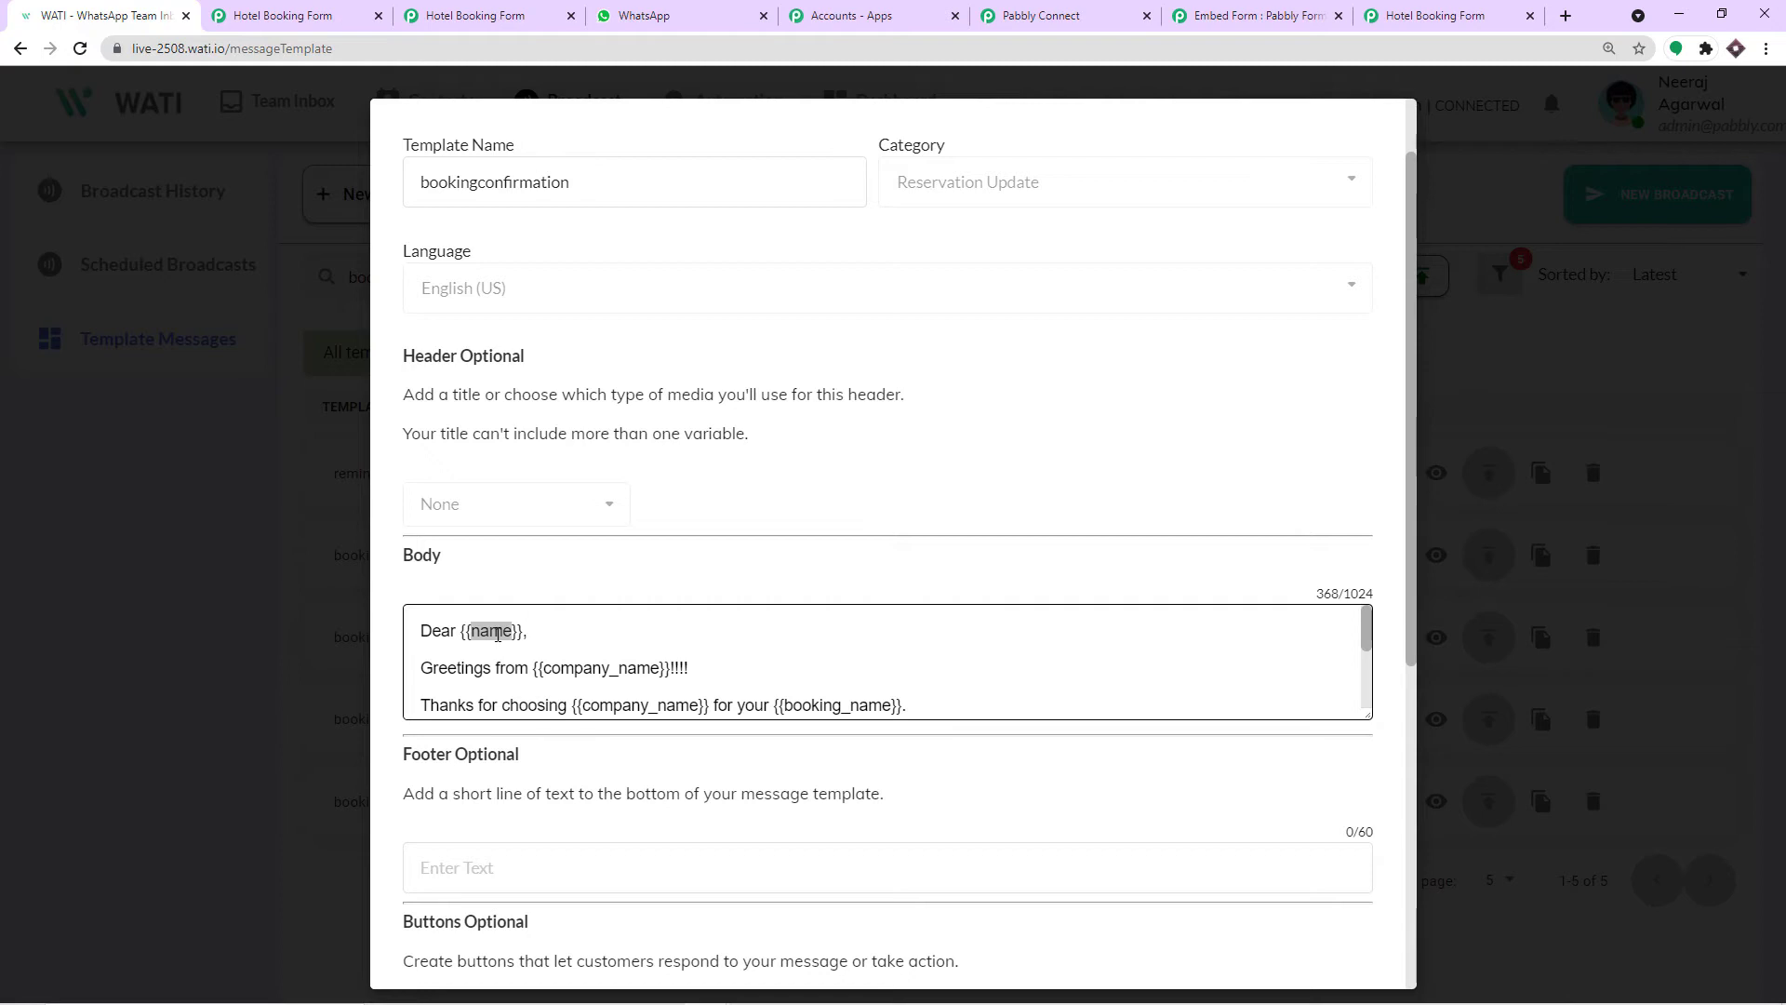
{"action": "double_click", "coordinate": [587, 667]}
{"action": "double_click", "coordinate": [808, 707]}
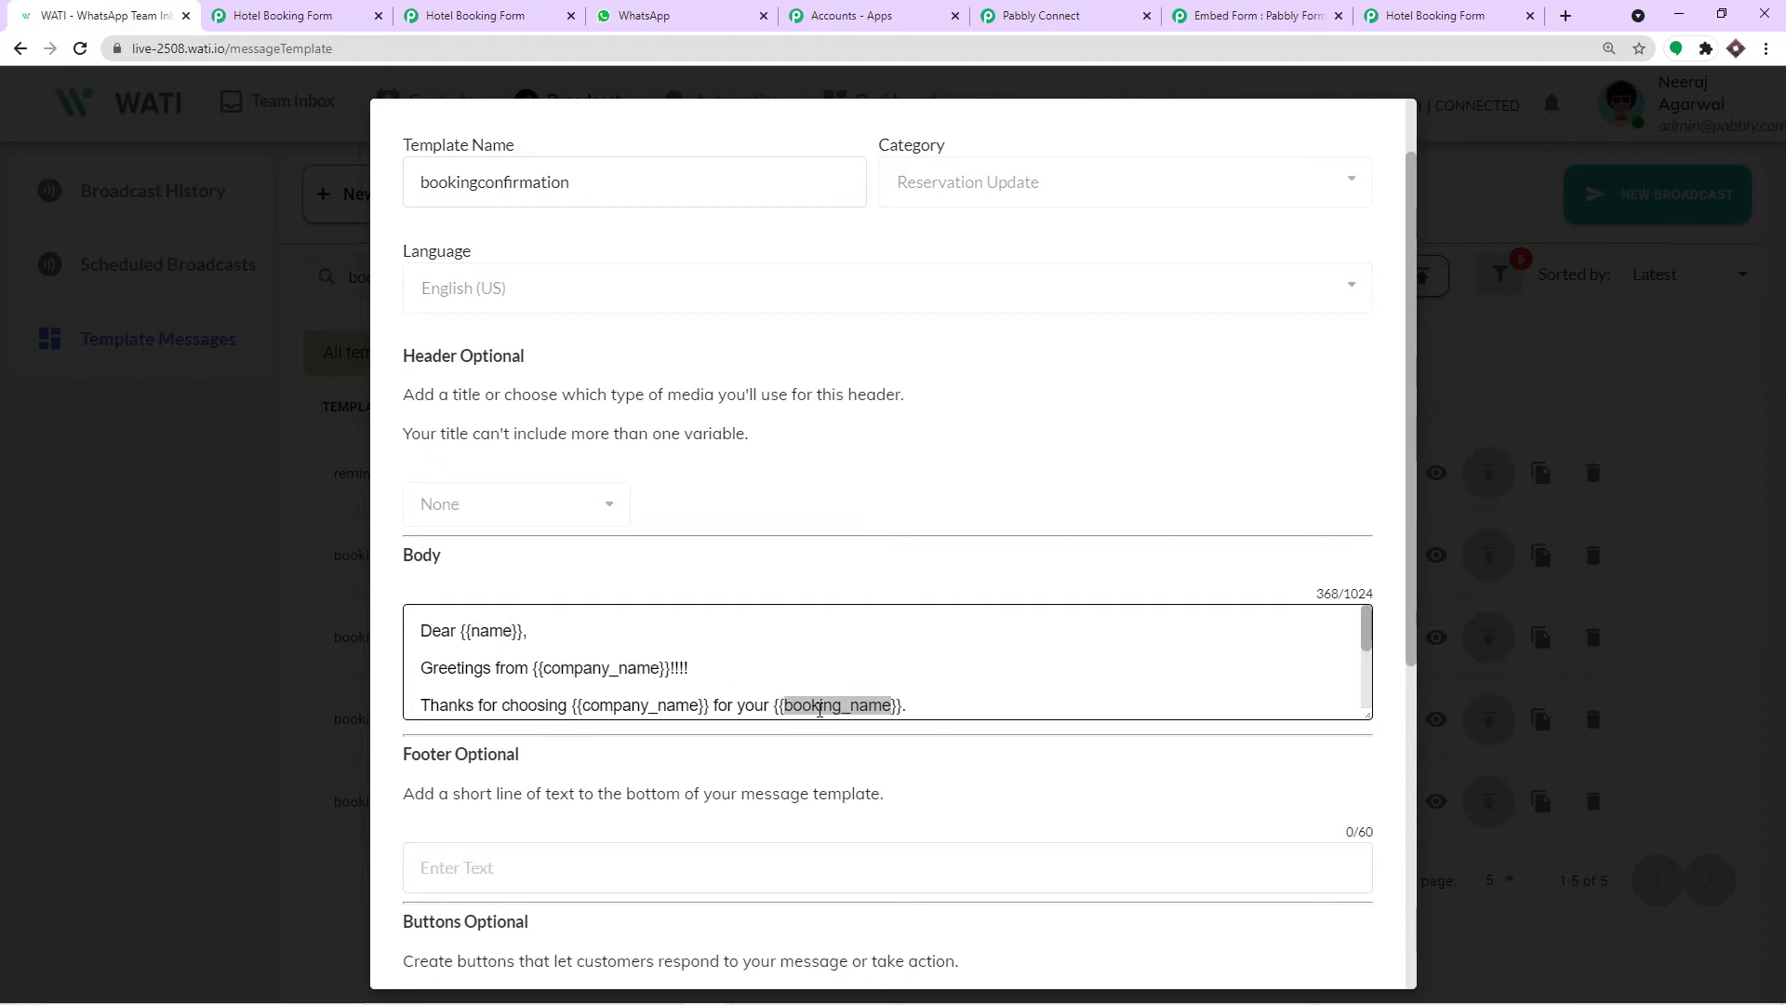
{"action": "scroll", "coordinate": [819, 709], "scroll_direction": "down", "scroll_amount": 1}
{"action": "double_click", "coordinate": [680, 651]}
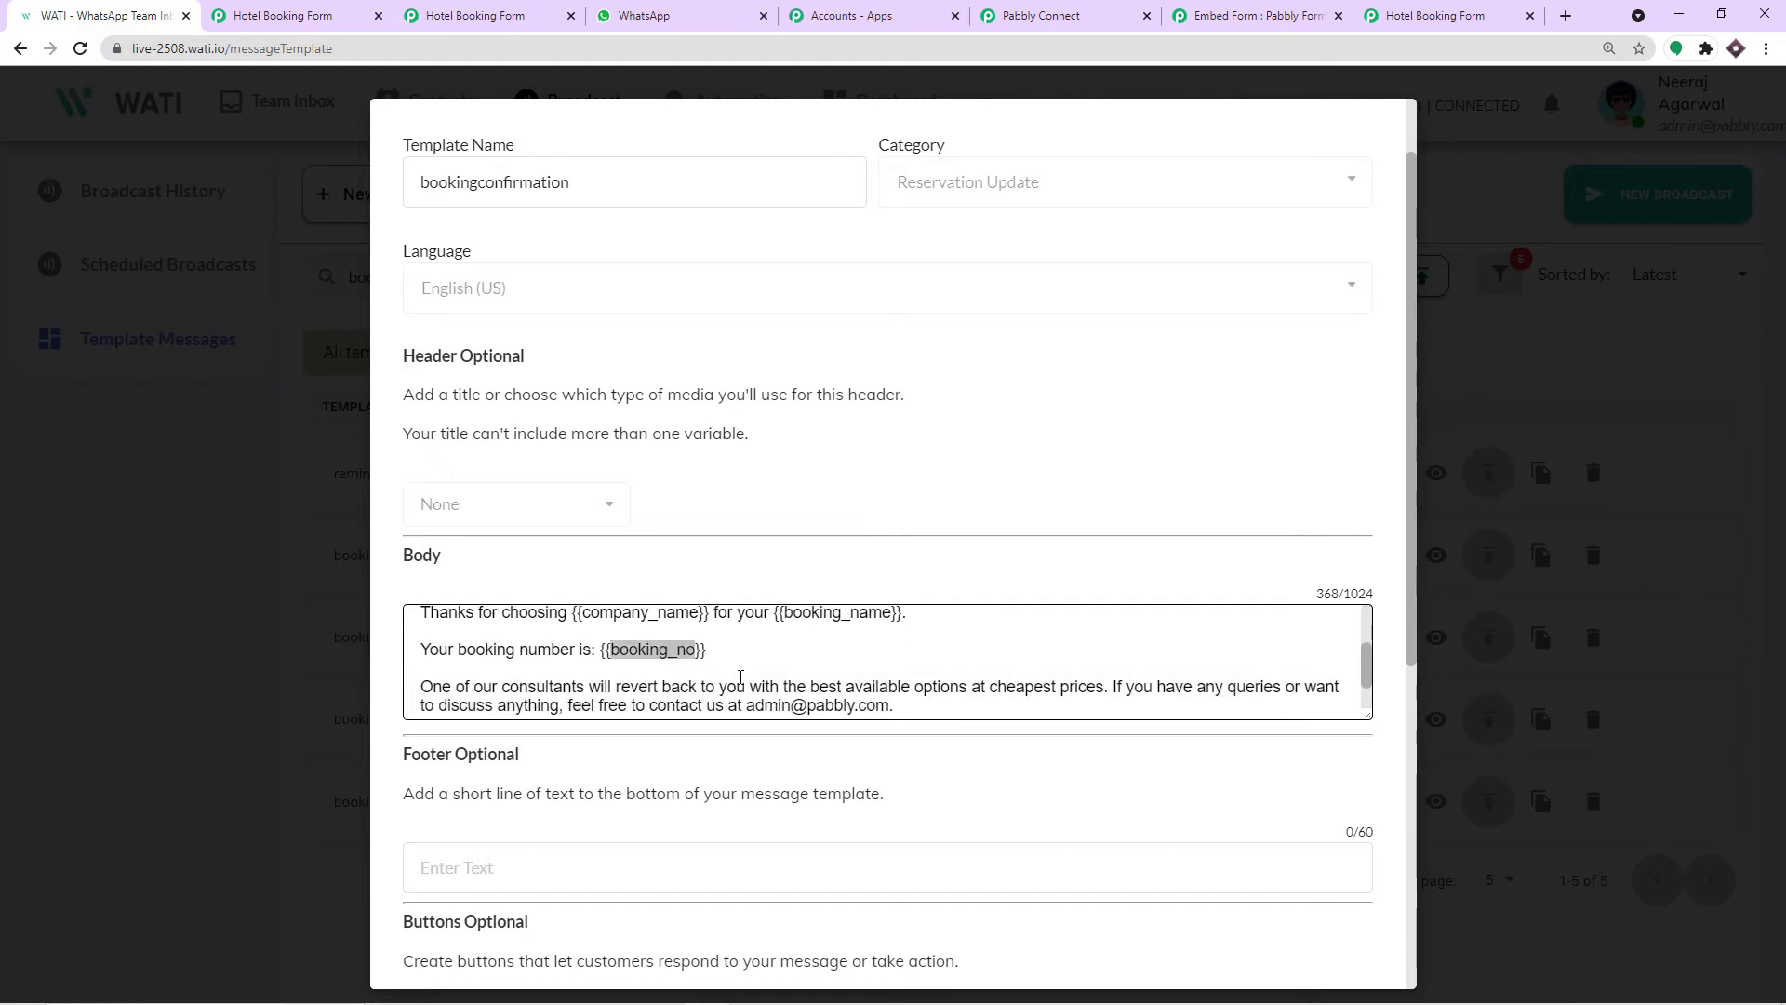
{"action": "scroll", "coordinate": [735, 674], "scroll_direction": "up", "scroll_amount": 2}
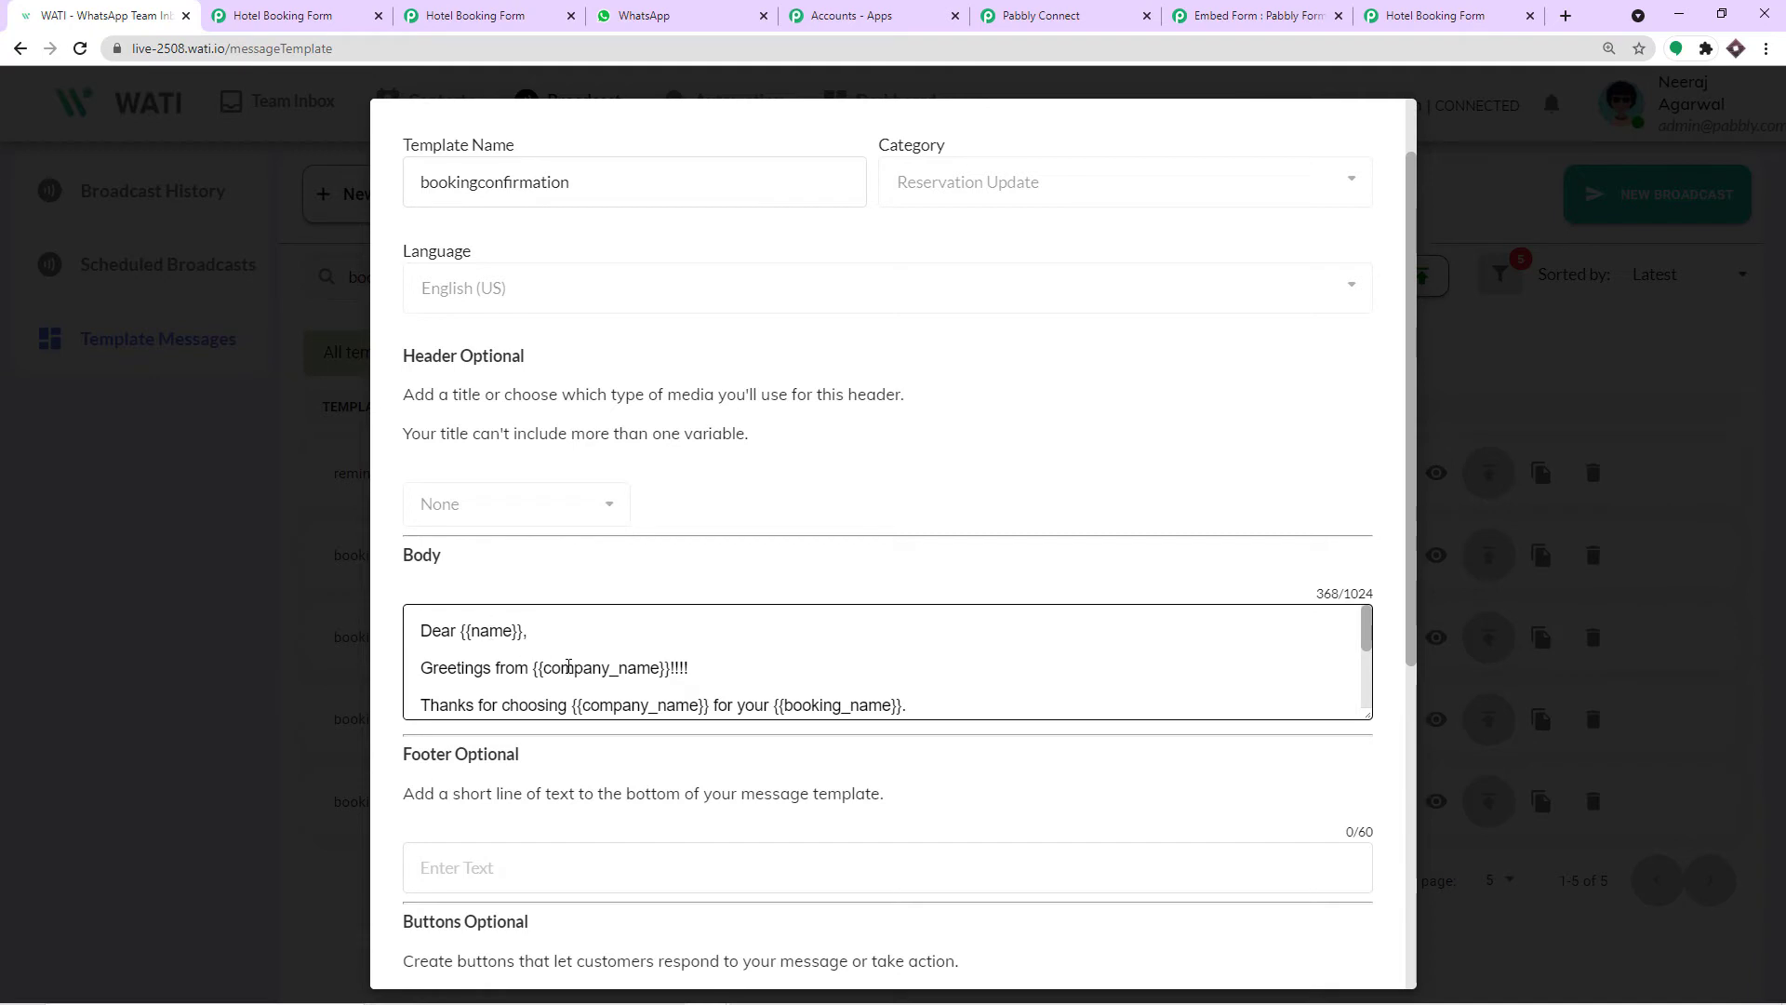
{"action": "scroll", "coordinate": [651, 665], "scroll_direction": "down", "scroll_amount": 2}
{"action": "scroll", "coordinate": [668, 663], "scroll_direction": "up", "scroll_amount": 1}
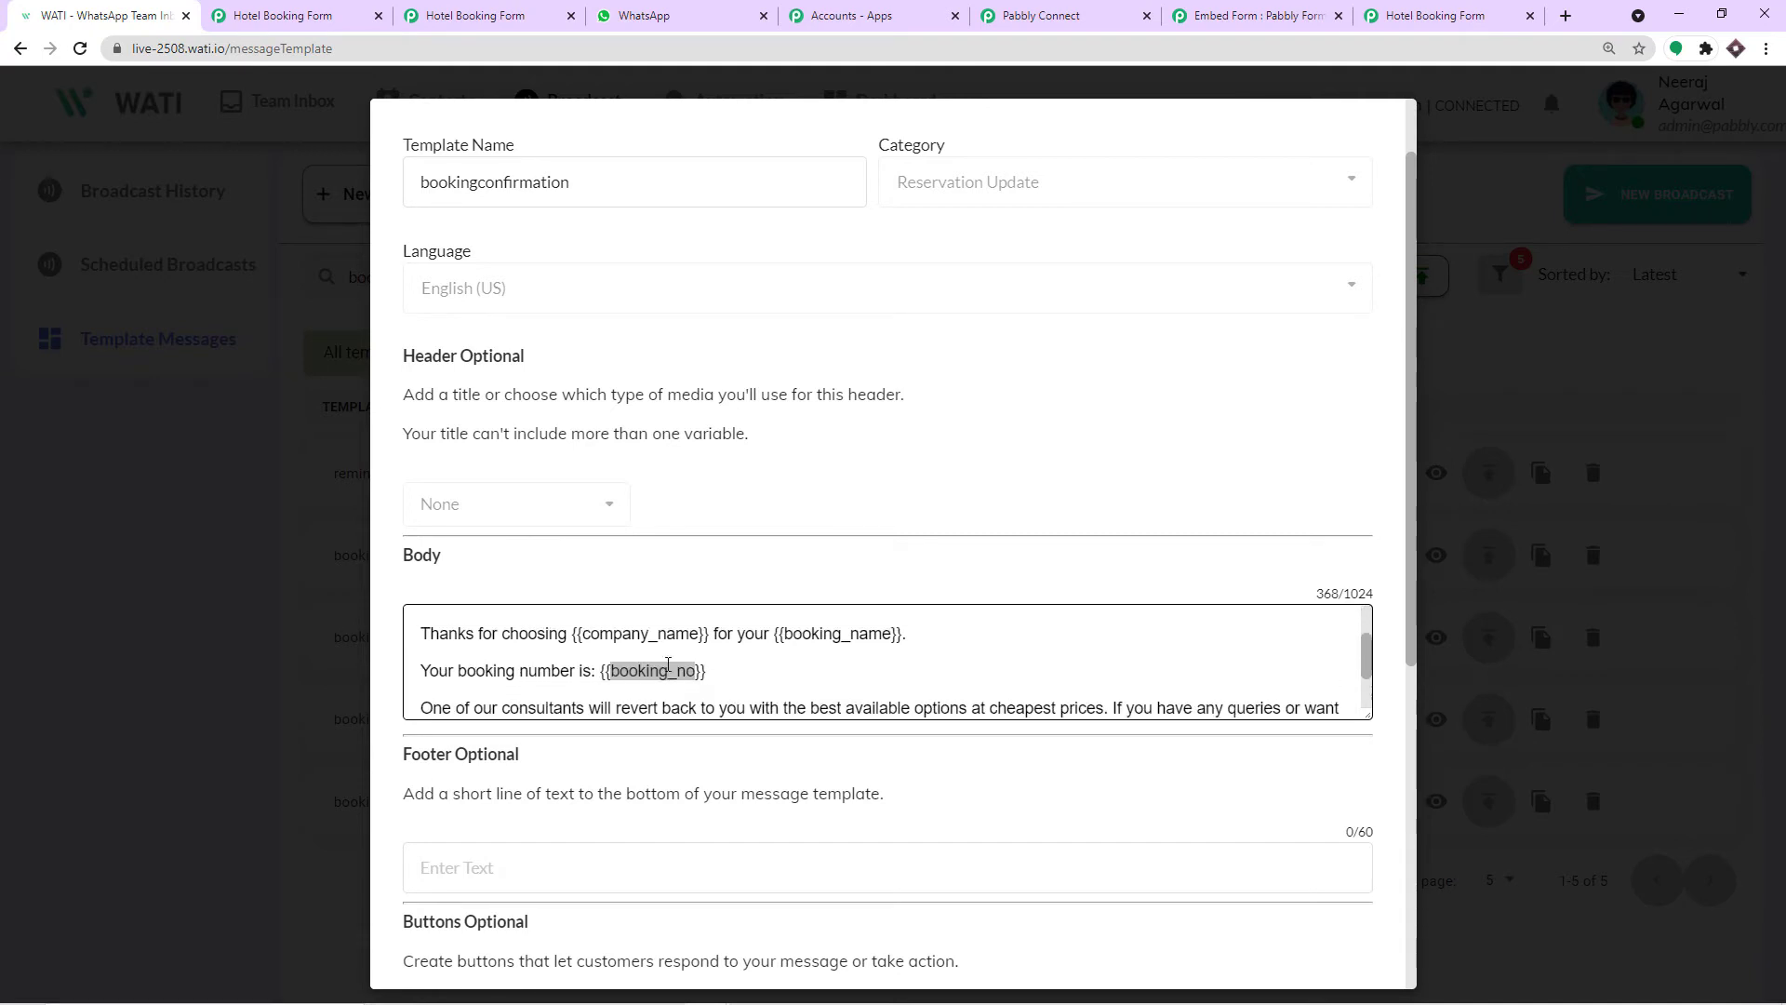
{"action": "scroll", "coordinate": [668, 664], "scroll_direction": "up", "scroll_amount": 2}
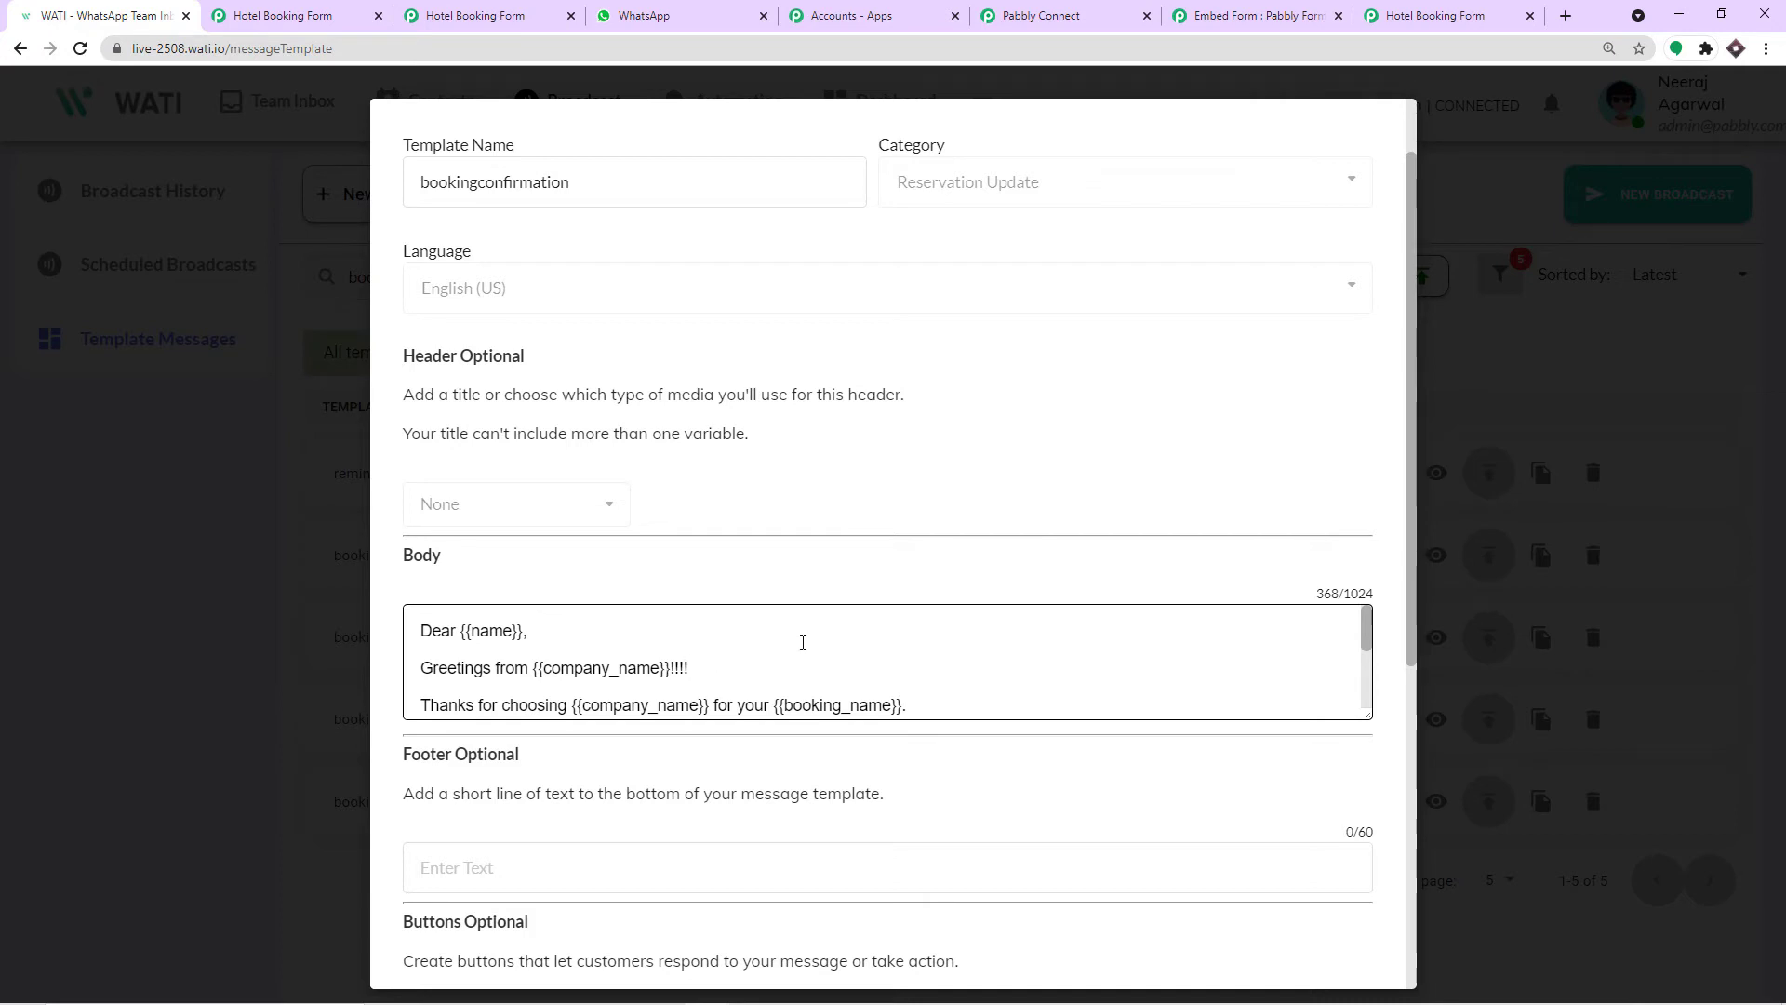
Return to the Pabbly Connect WATI action's Custom Params field, glancing back at the template once.
{"action": "left_click", "coordinate": [1070, 15]}
{"action": "left_click", "coordinate": [744, 582]}
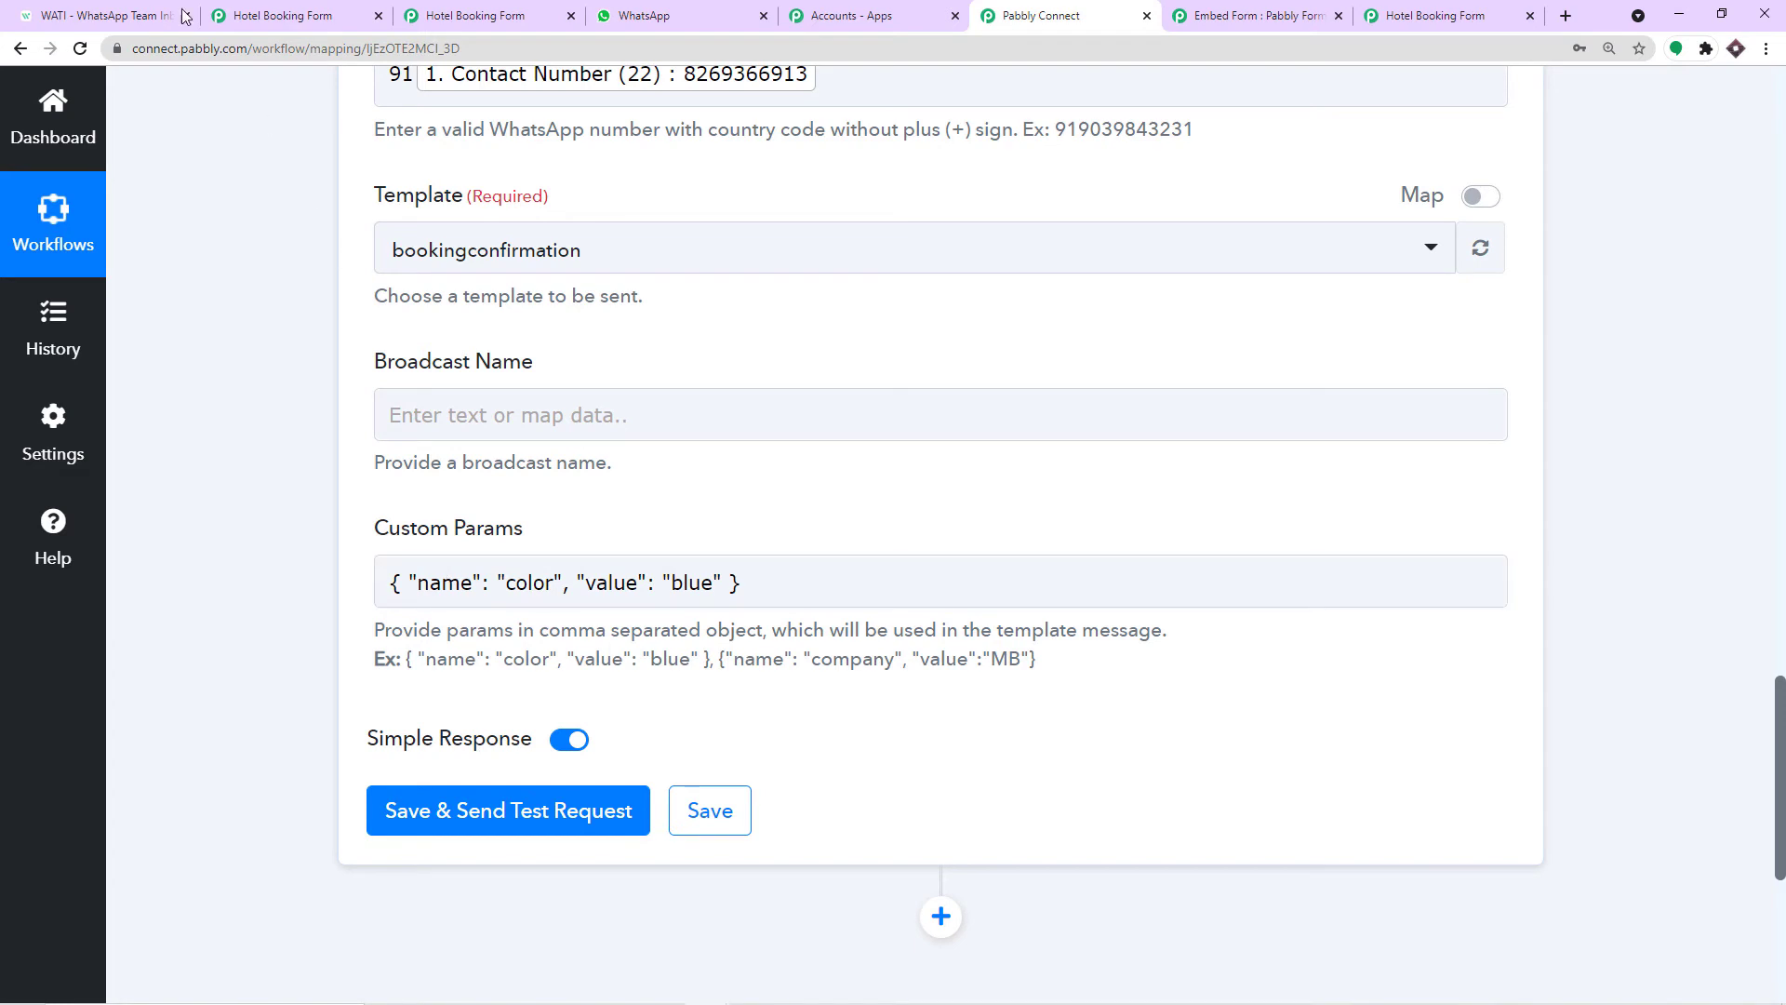
{"action": "left_click", "coordinate": [121, 16]}
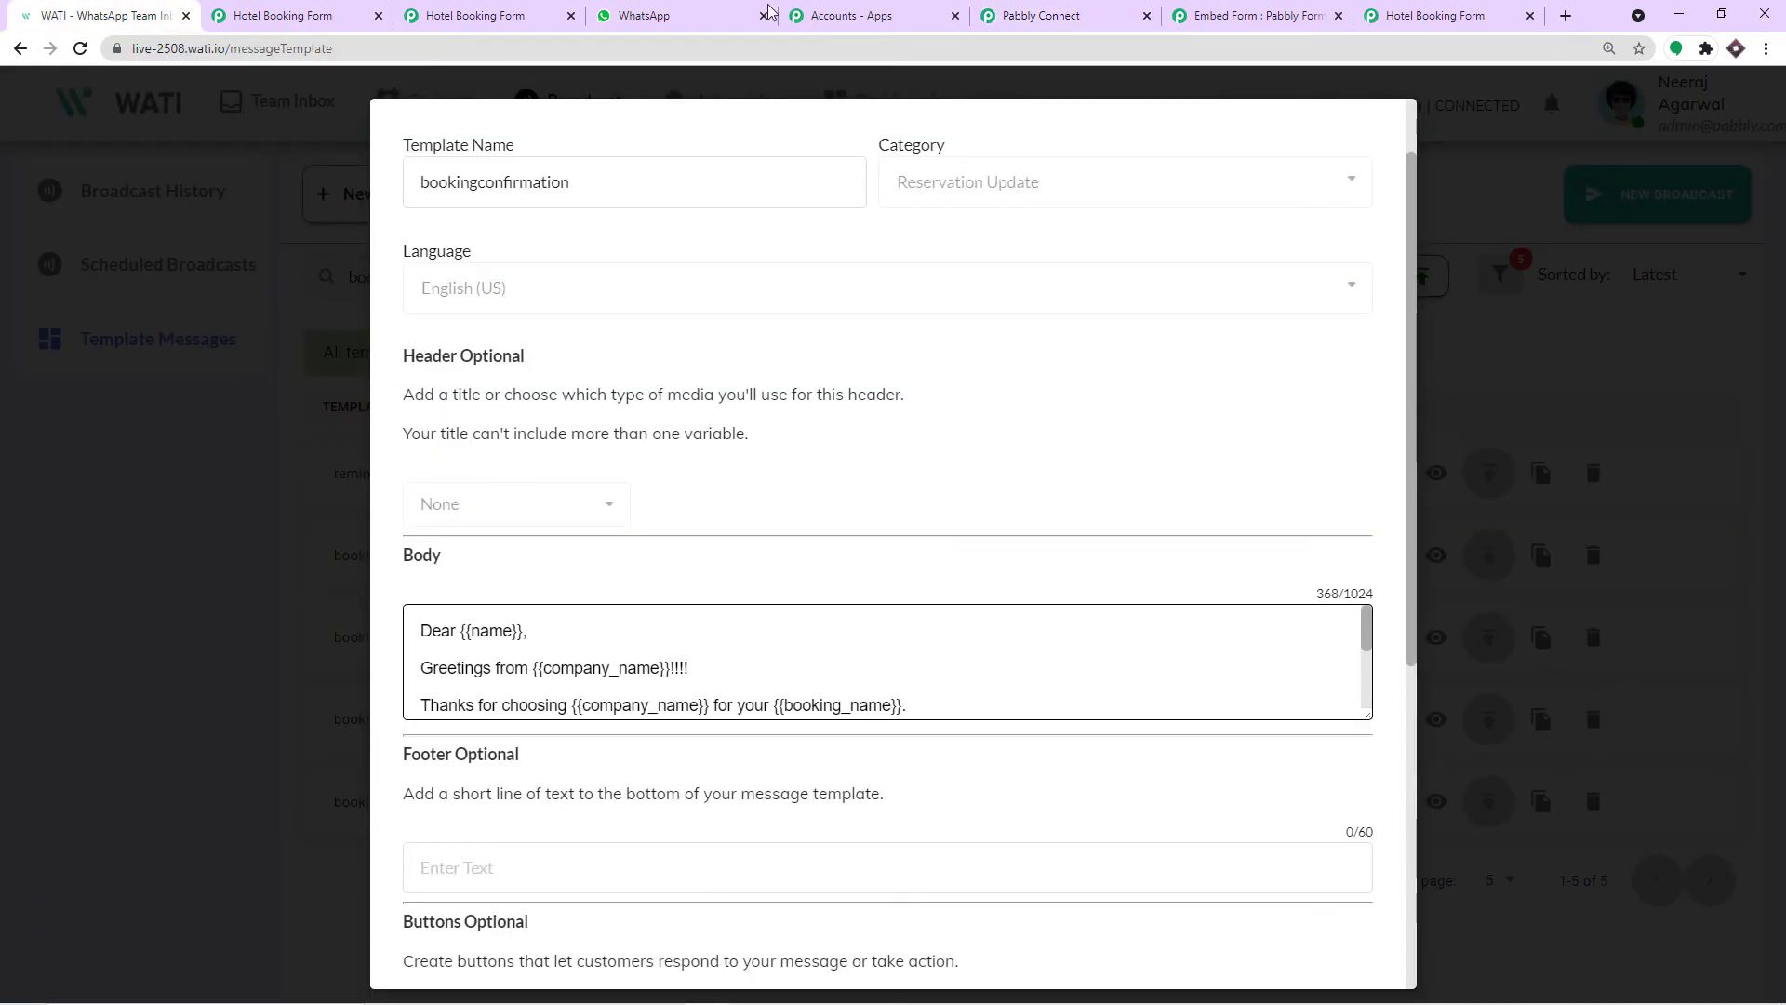
{"action": "left_click", "coordinate": [1037, 16]}
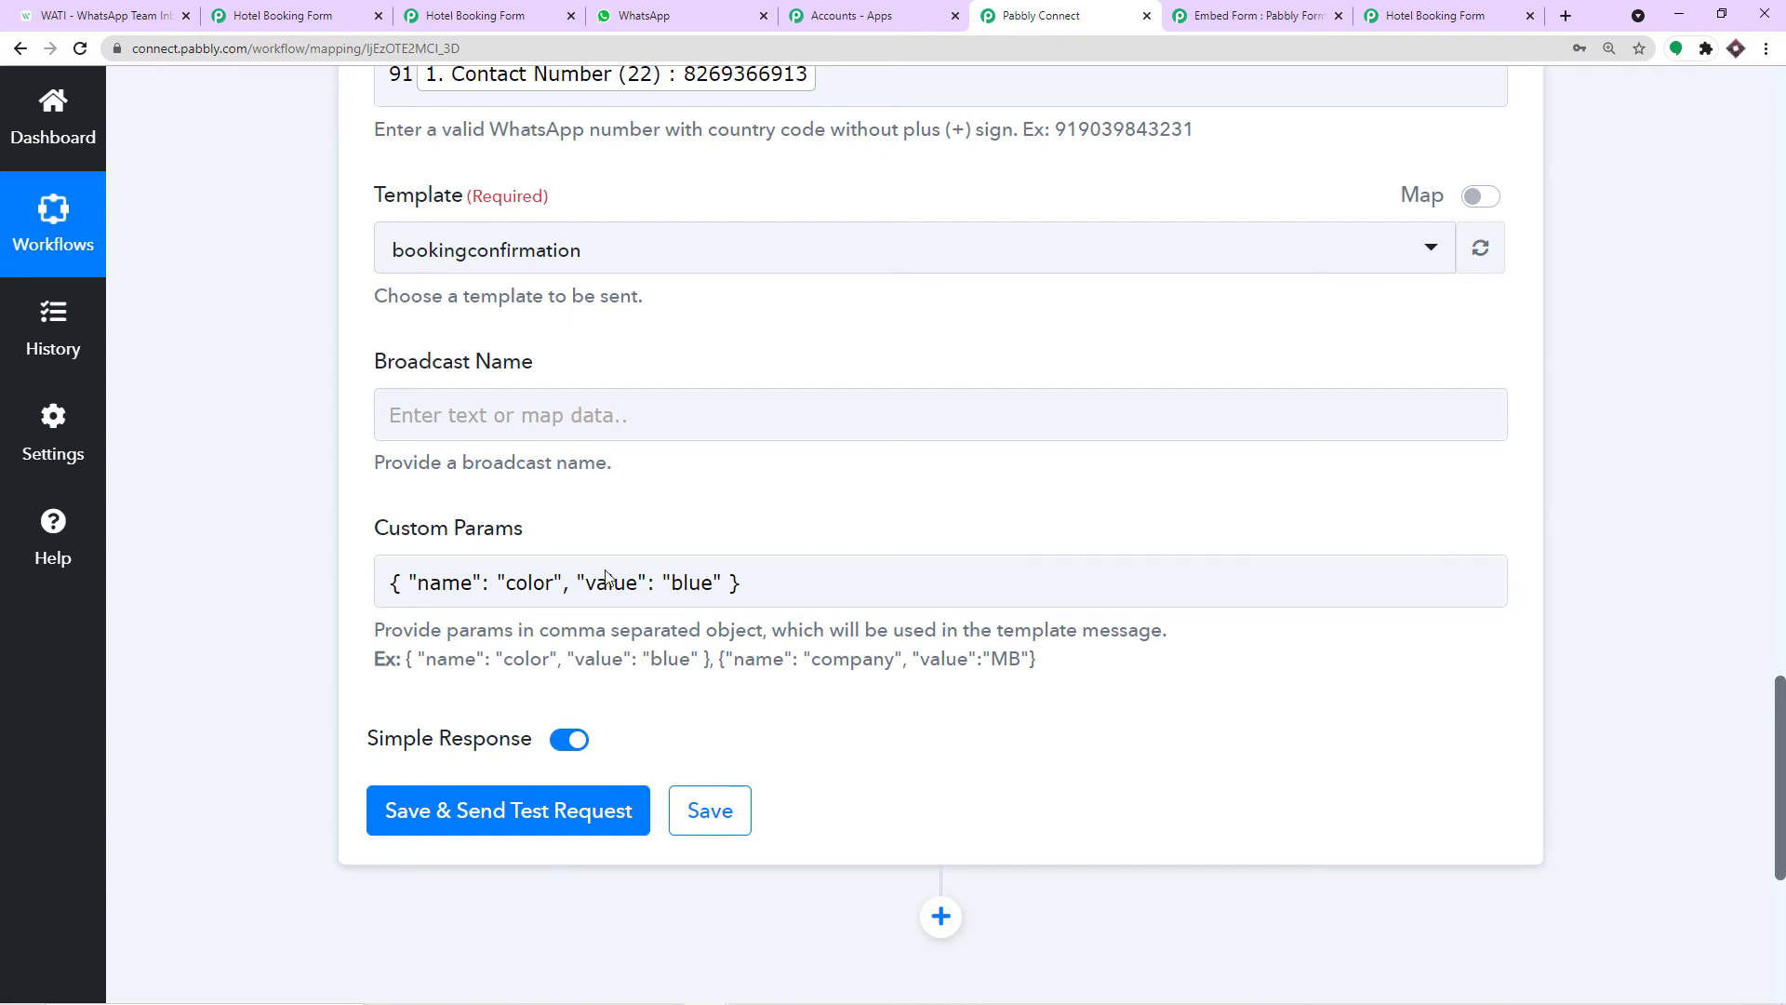
{"action": "left_click", "coordinate": [533, 582]}
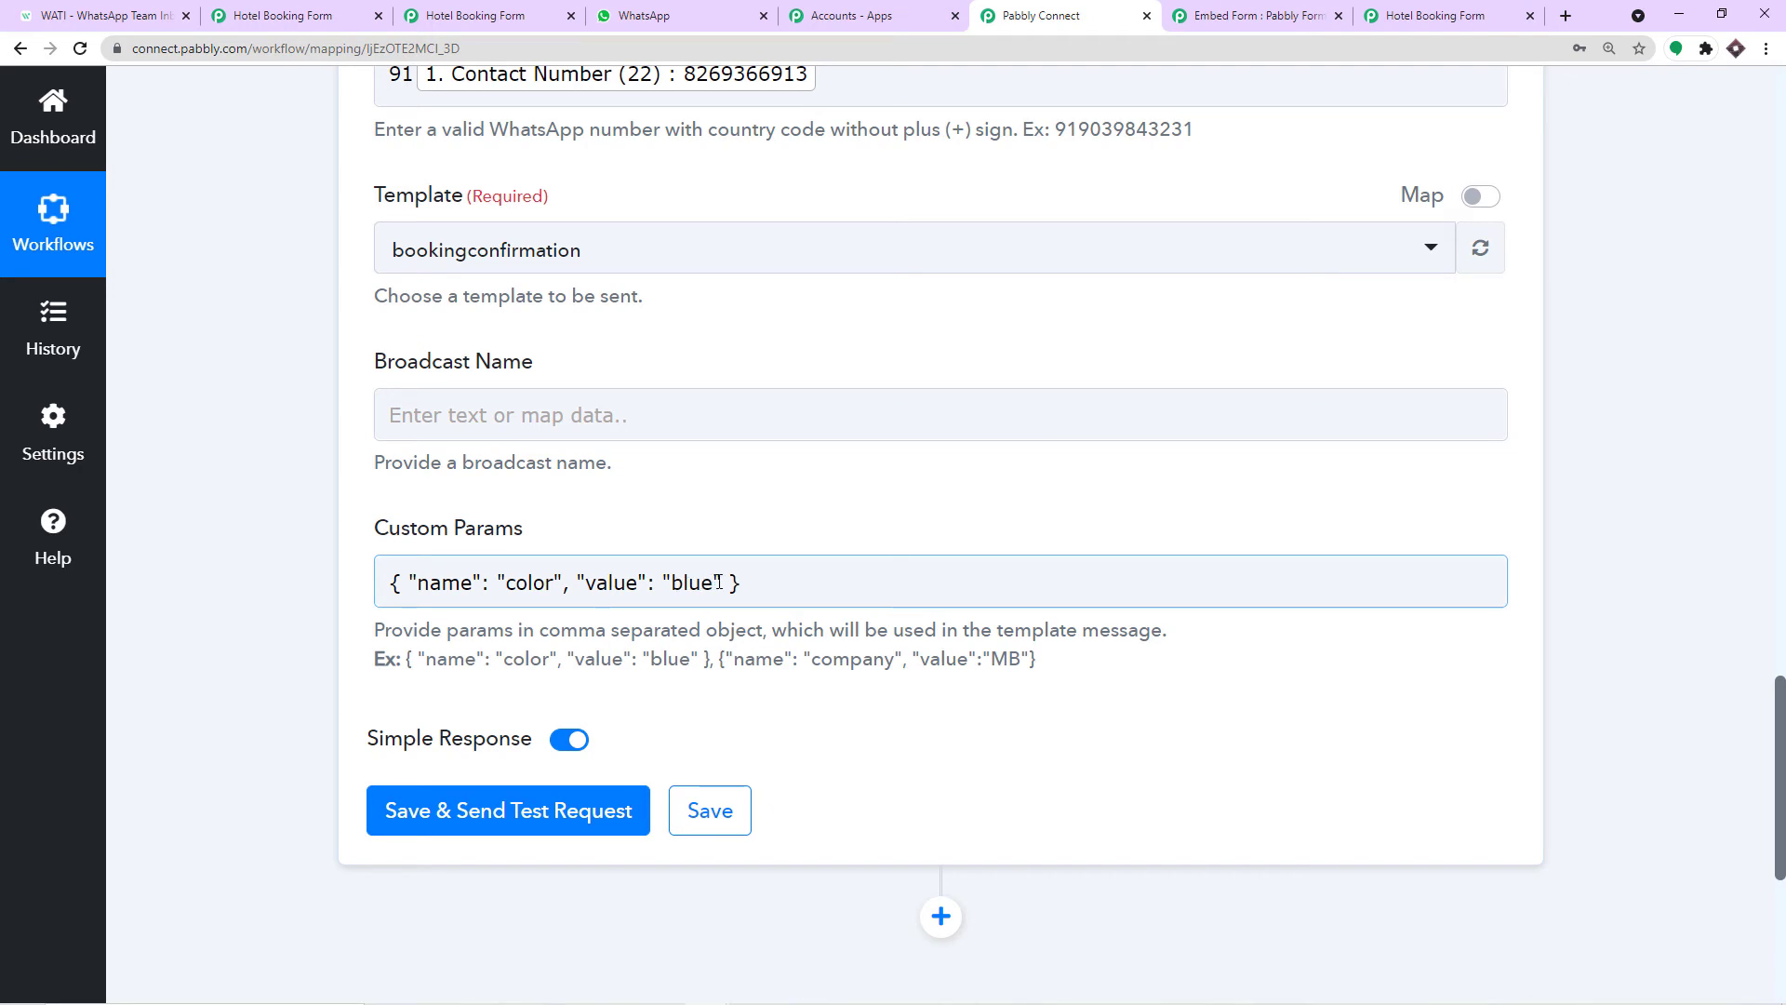
Rename the Custom Params entry from color to name, copied from the WATI template.
{"action": "left_click", "coordinate": [114, 13]}
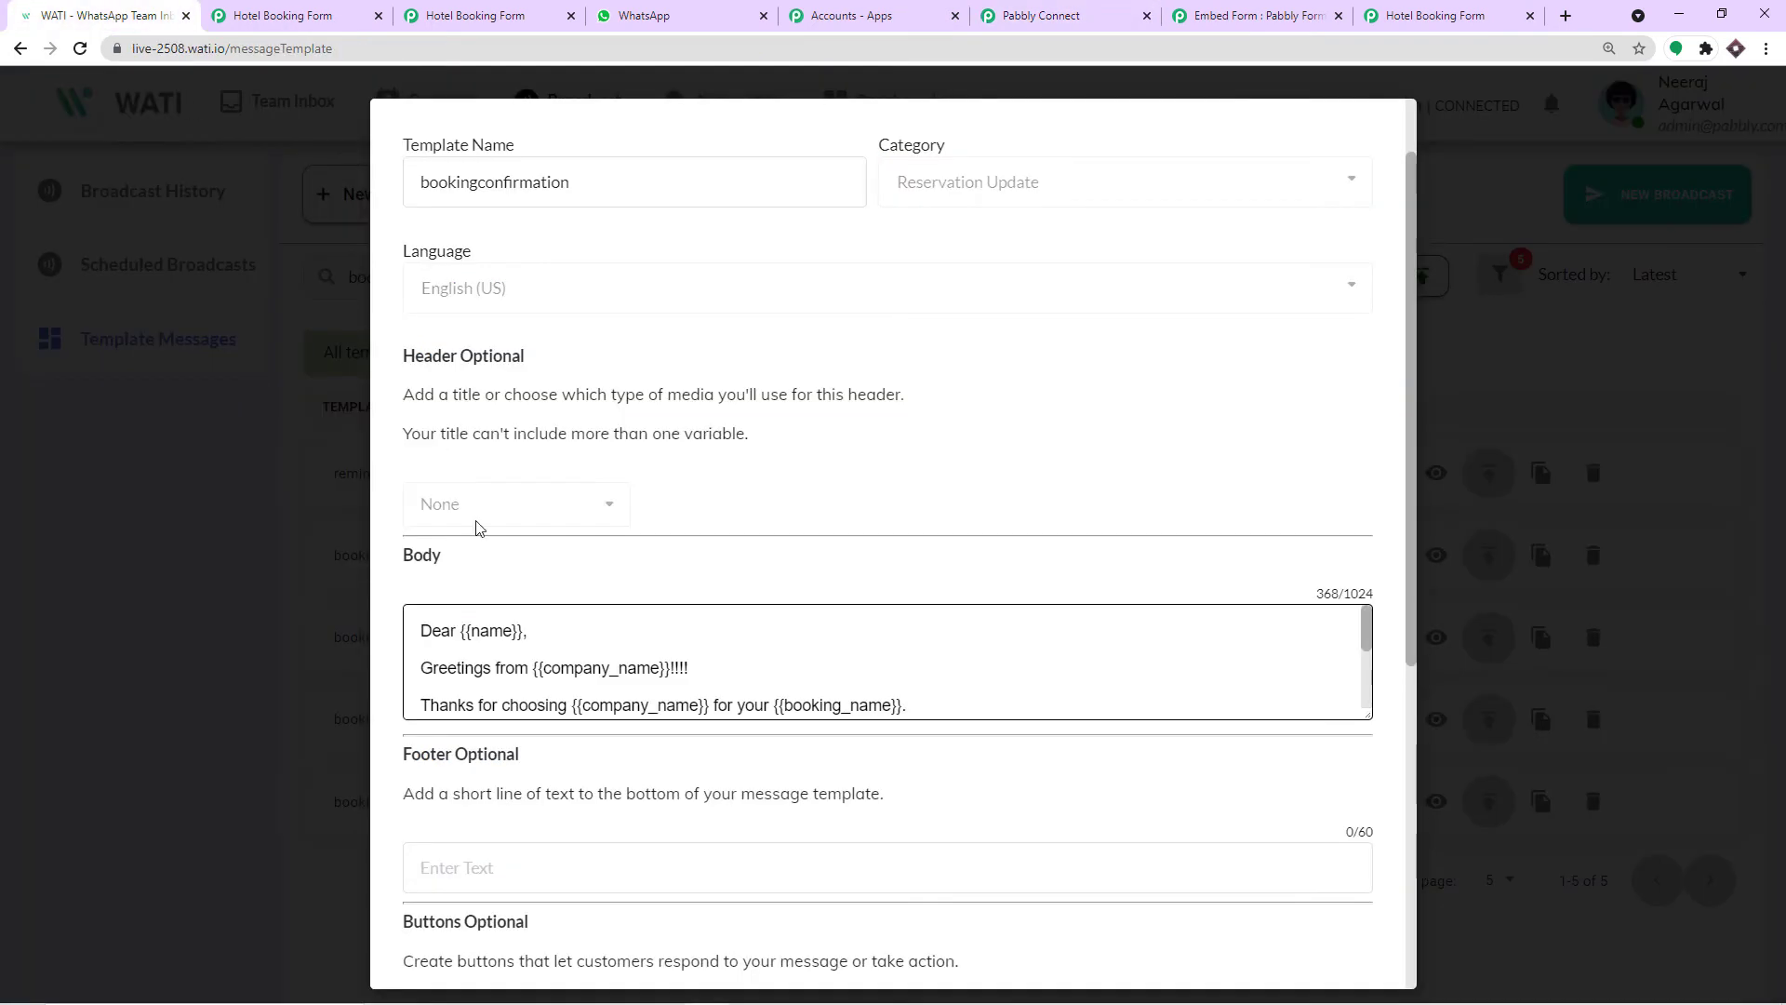
{"action": "double_click", "coordinate": [484, 623]}
{"action": "right_click", "coordinate": [485, 624]}
{"action": "left_click", "coordinate": [507, 639]}
{"action": "left_click", "coordinate": [1012, 11]}
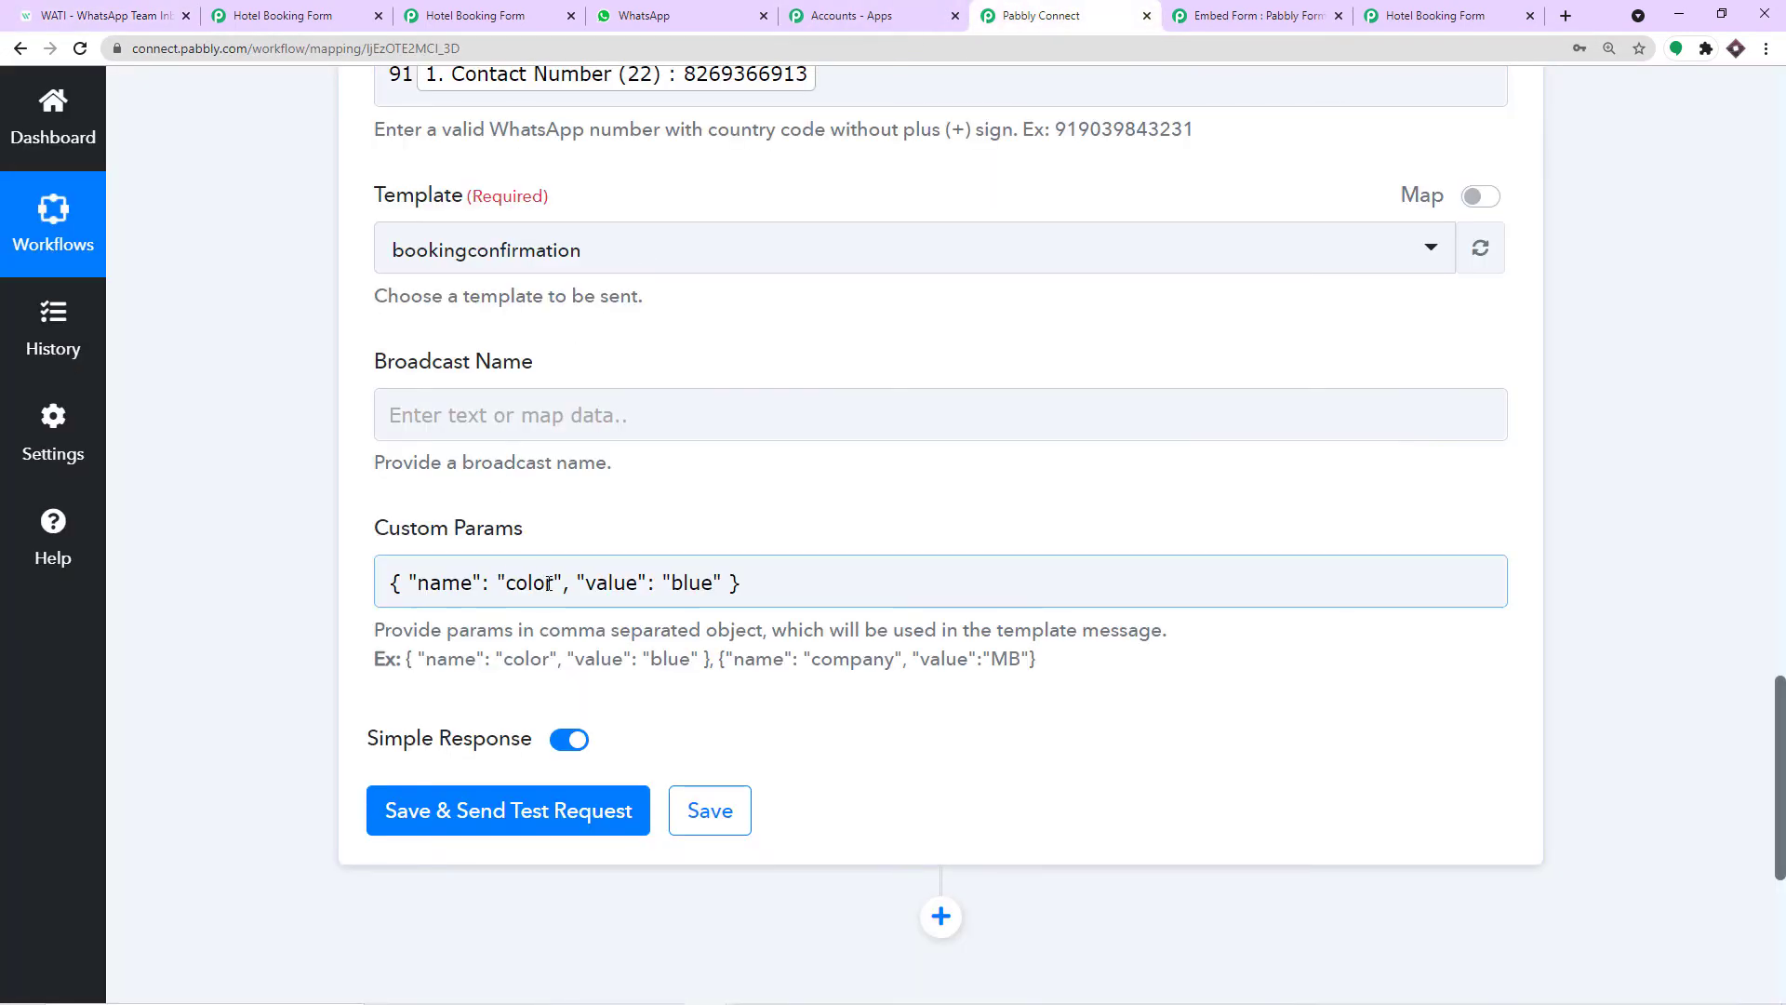
{"action": "left_click_drag", "start_coordinate": [554, 584], "coordinate": [507, 593]}
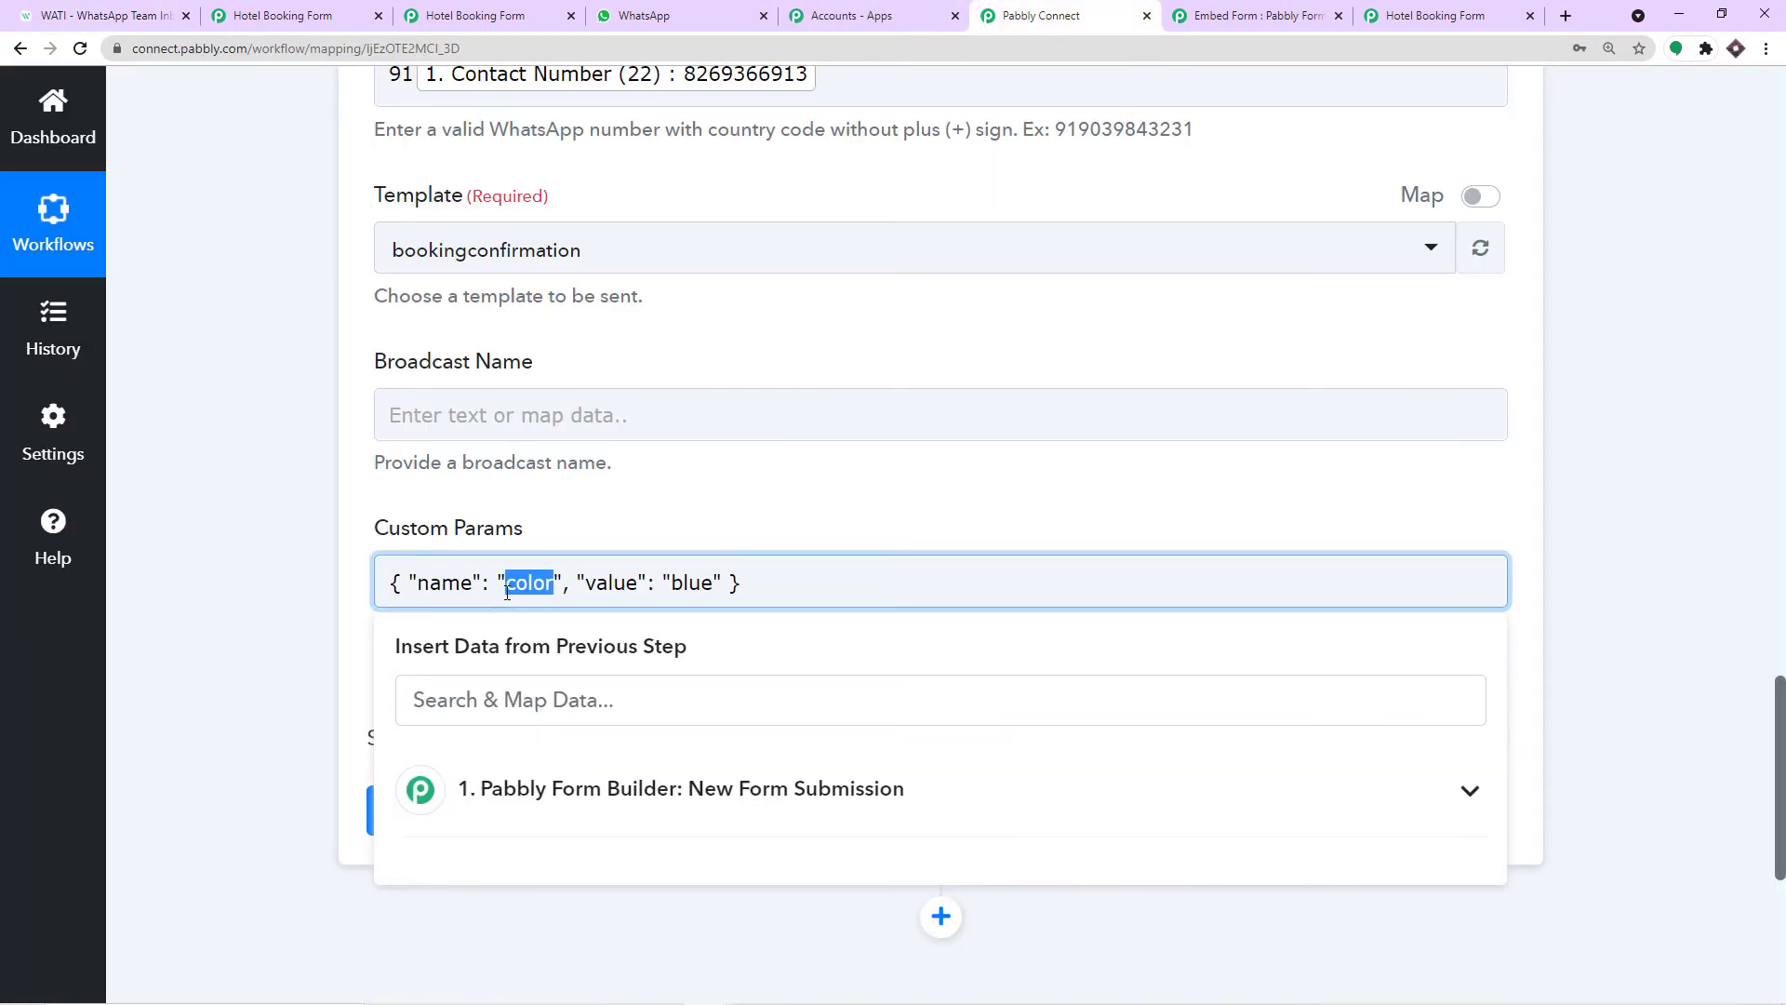
{"action": "key", "text": "BackSpace"}
{"action": "key", "text": "ctrl+v"}
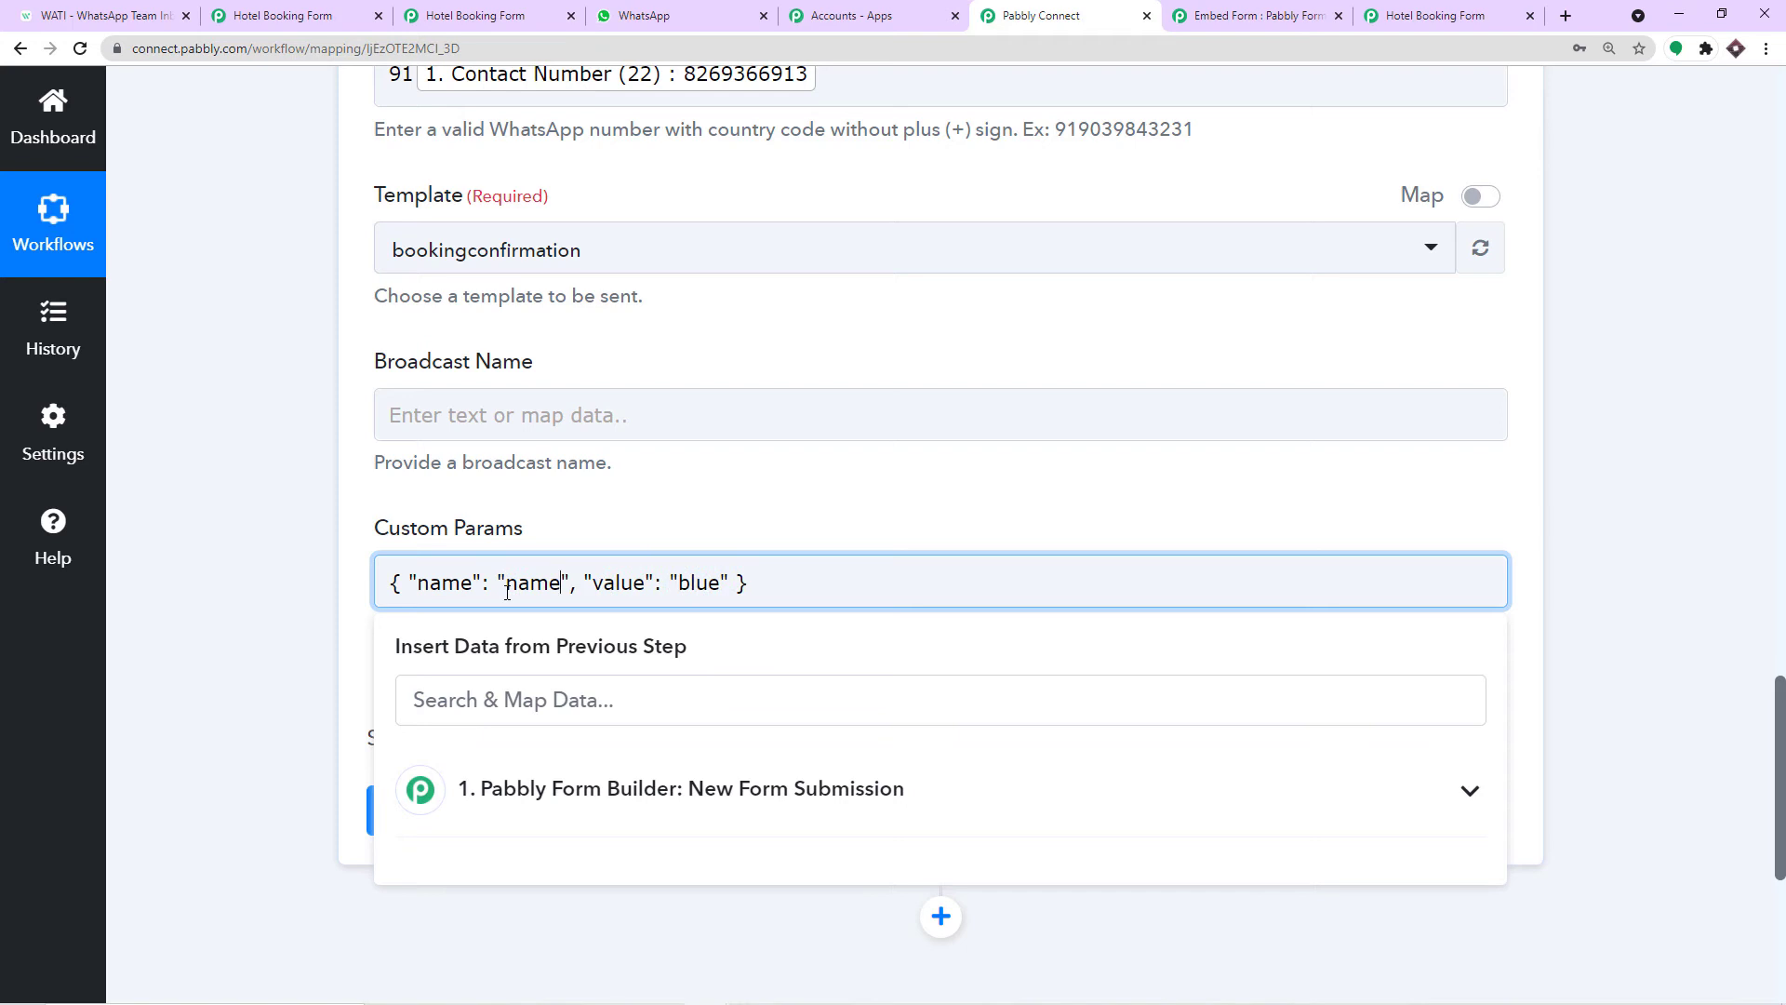
Replace the value blue with the Pabbly Form Builder submission's Name field.
{"action": "left_click_drag", "start_coordinate": [723, 582], "coordinate": [676, 583]}
{"action": "key", "text": "BackSpace"}
{"action": "left_click", "coordinate": [750, 782]}
{"action": "scroll", "coordinate": [750, 778], "scroll_direction": "down", "scroll_amount": 3}
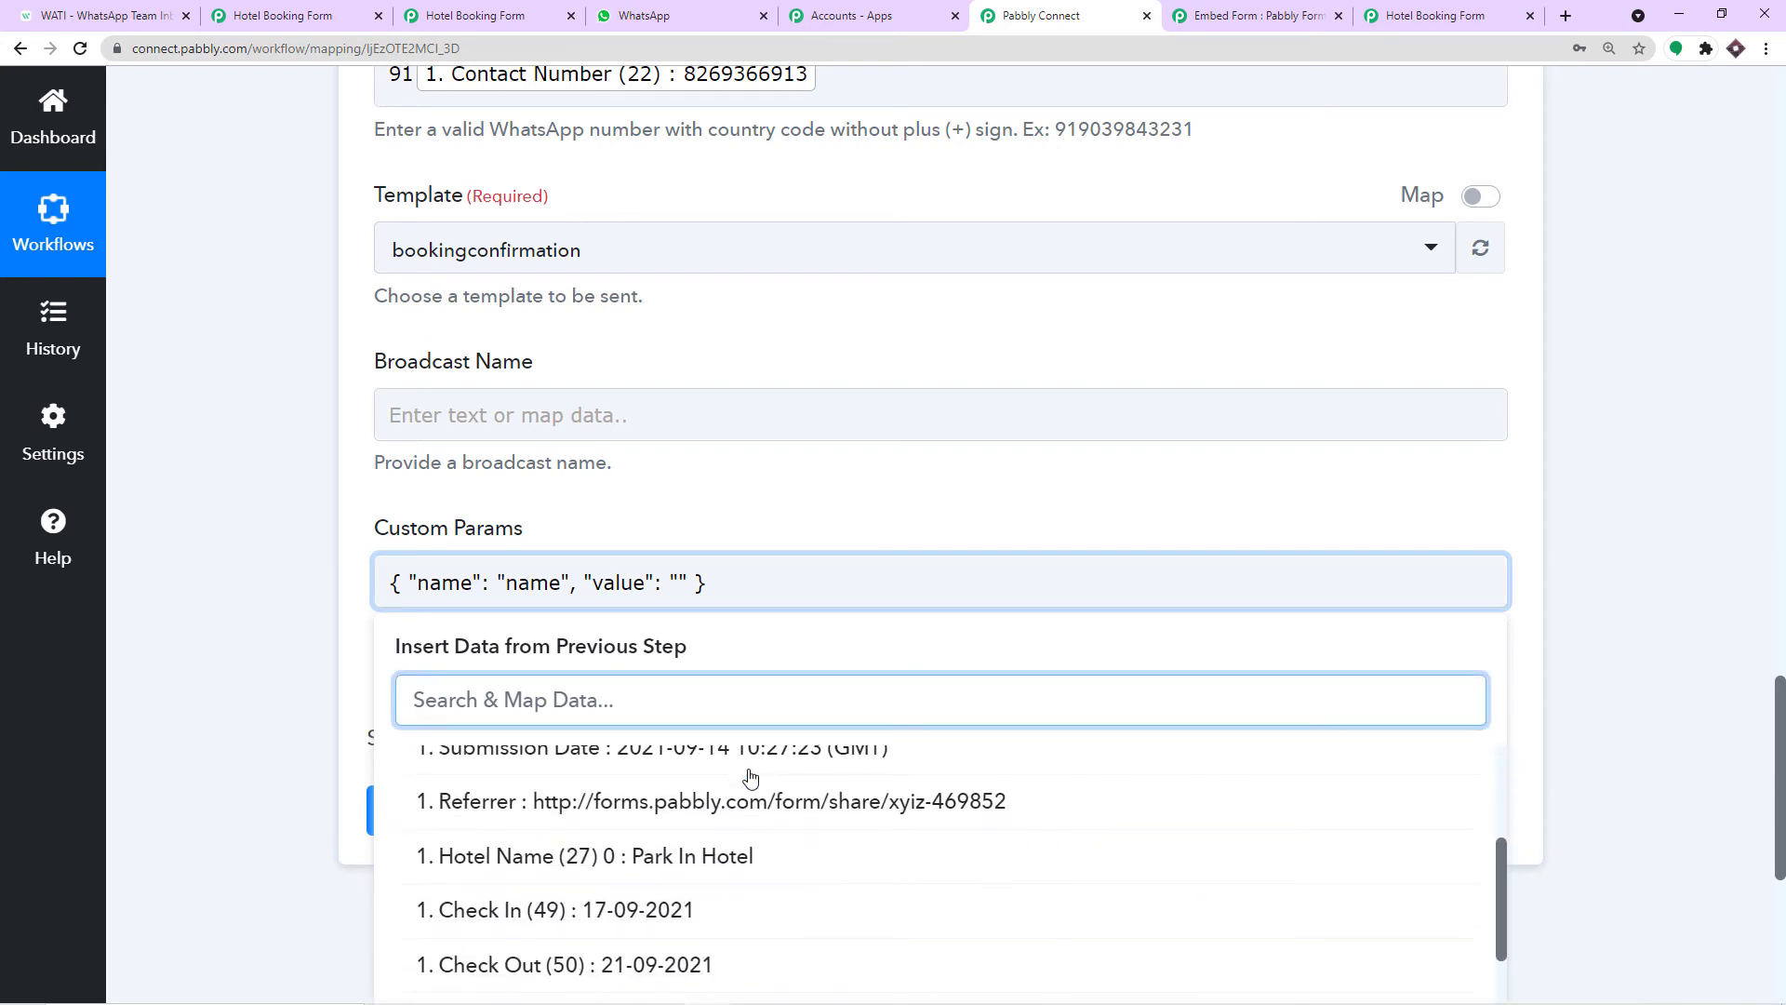
{"action": "scroll", "coordinate": [750, 778], "scroll_direction": "down", "scroll_amount": 4}
{"action": "left_click", "coordinate": [684, 780]}
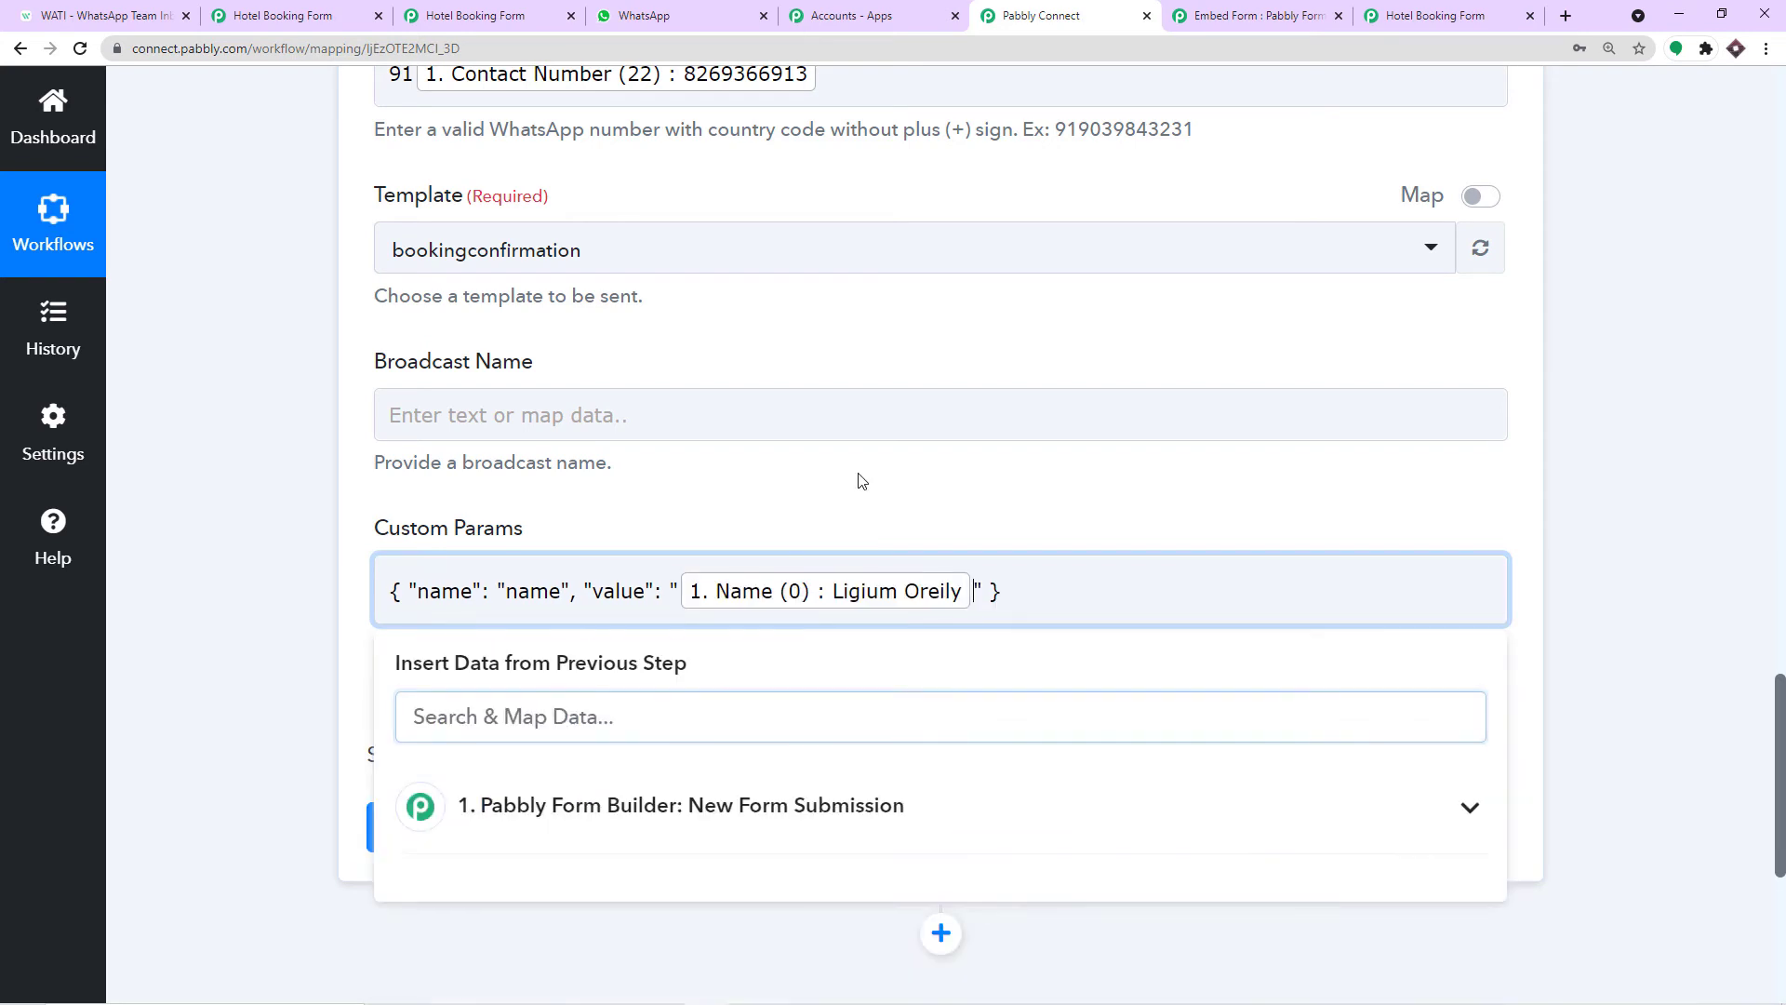
{"action": "left_click", "coordinate": [862, 480]}
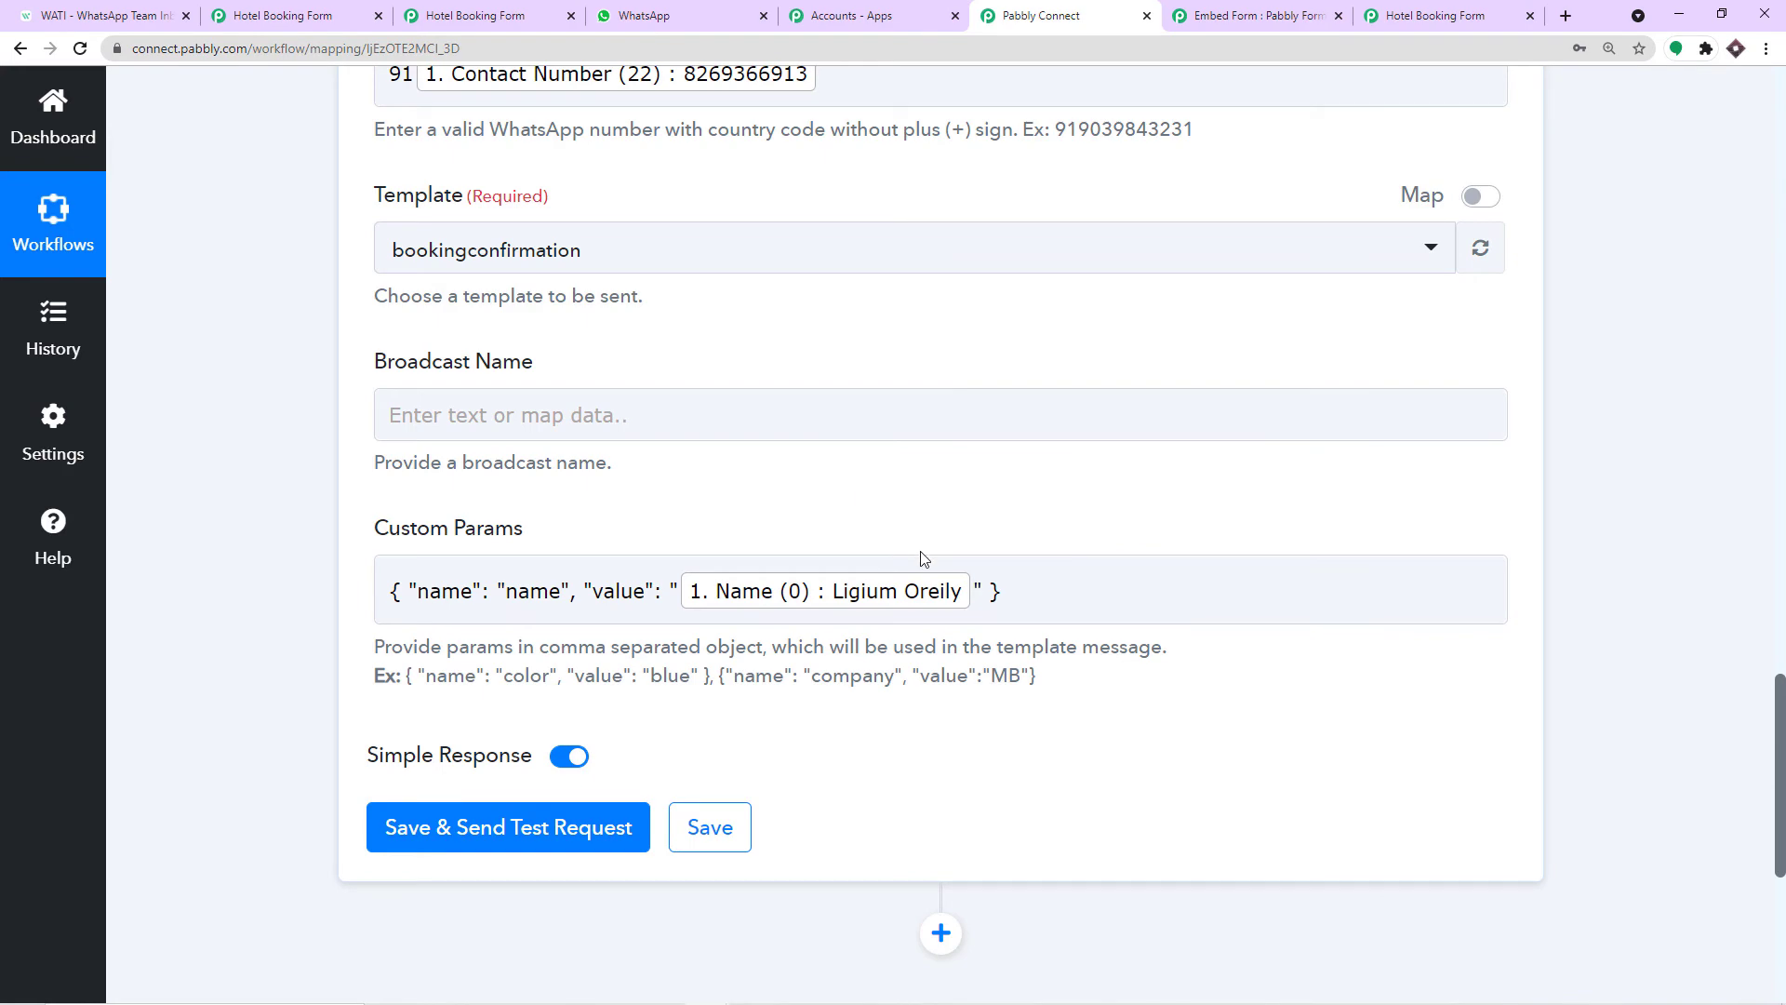
Check the submitted Name value in the response, then return to Custom Params.
{"action": "scroll", "coordinate": [1752, 527], "scroll_direction": "up", "scroll_amount": 15}
{"action": "scroll", "coordinate": [1752, 527], "scroll_direction": "up", "scroll_amount": 2}
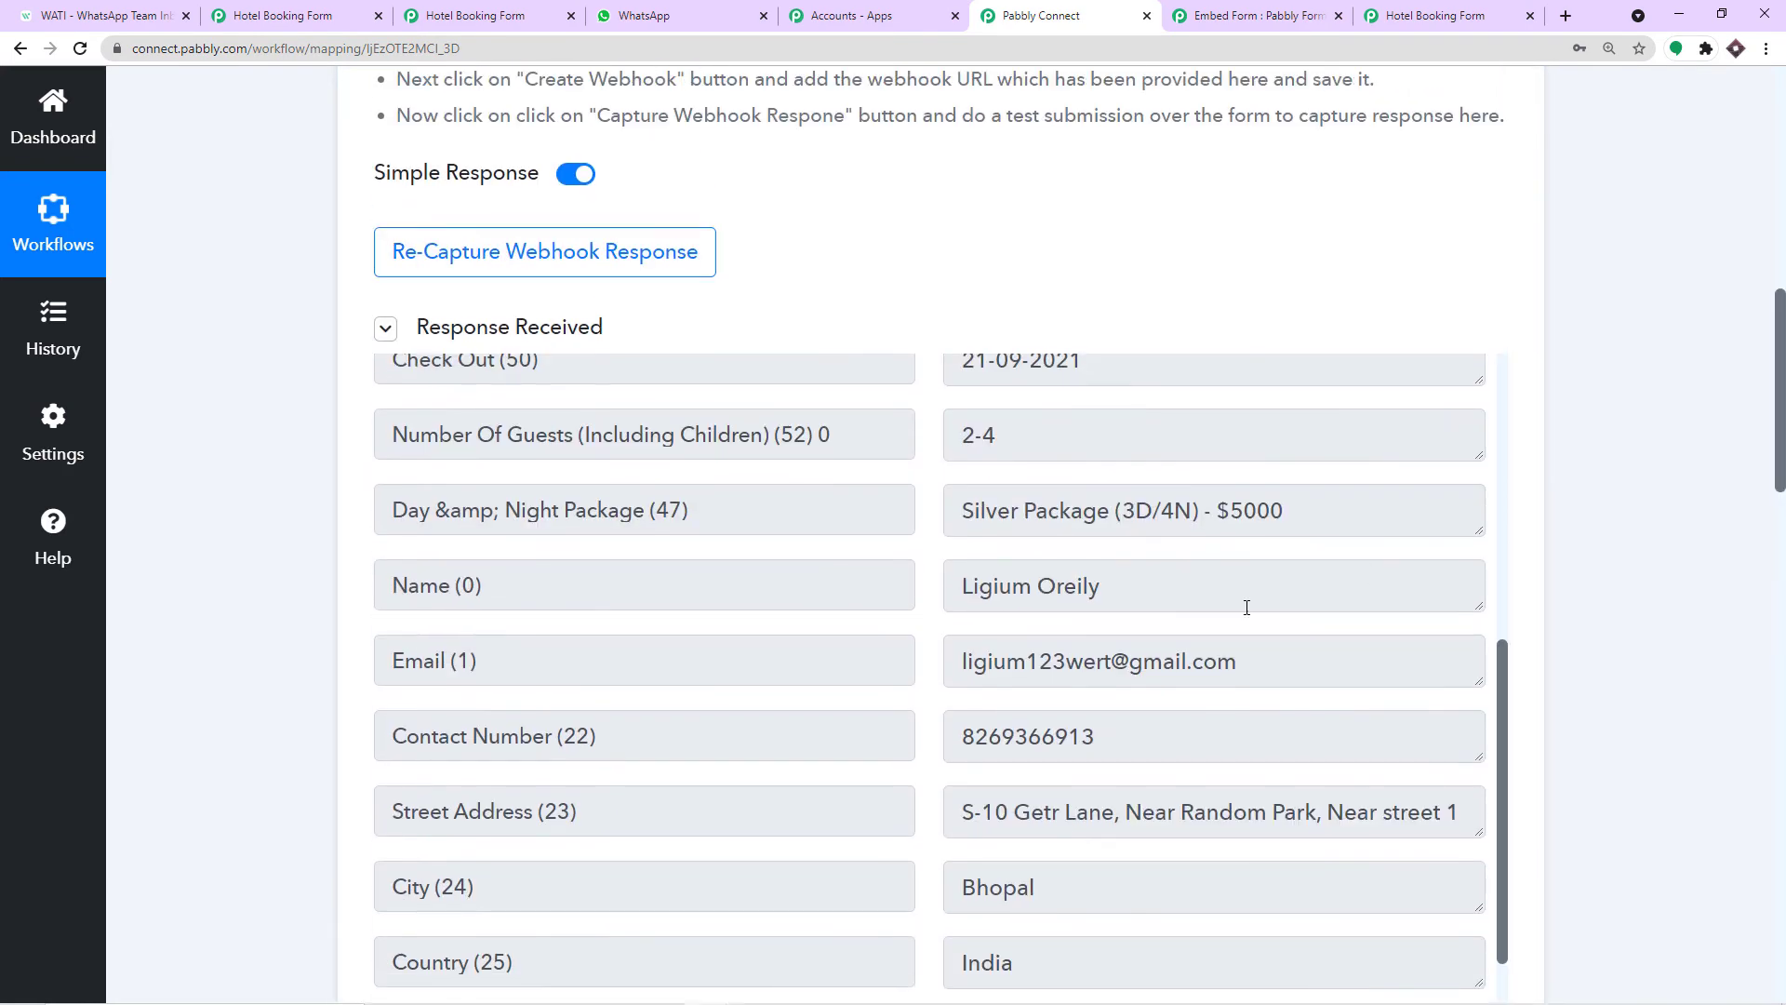
{"action": "left_click", "coordinate": [1085, 586]}
{"action": "triple_click", "coordinate": [1030, 587]}
{"action": "scroll", "coordinate": [1715, 614], "scroll_direction": "down", "scroll_amount": 20}
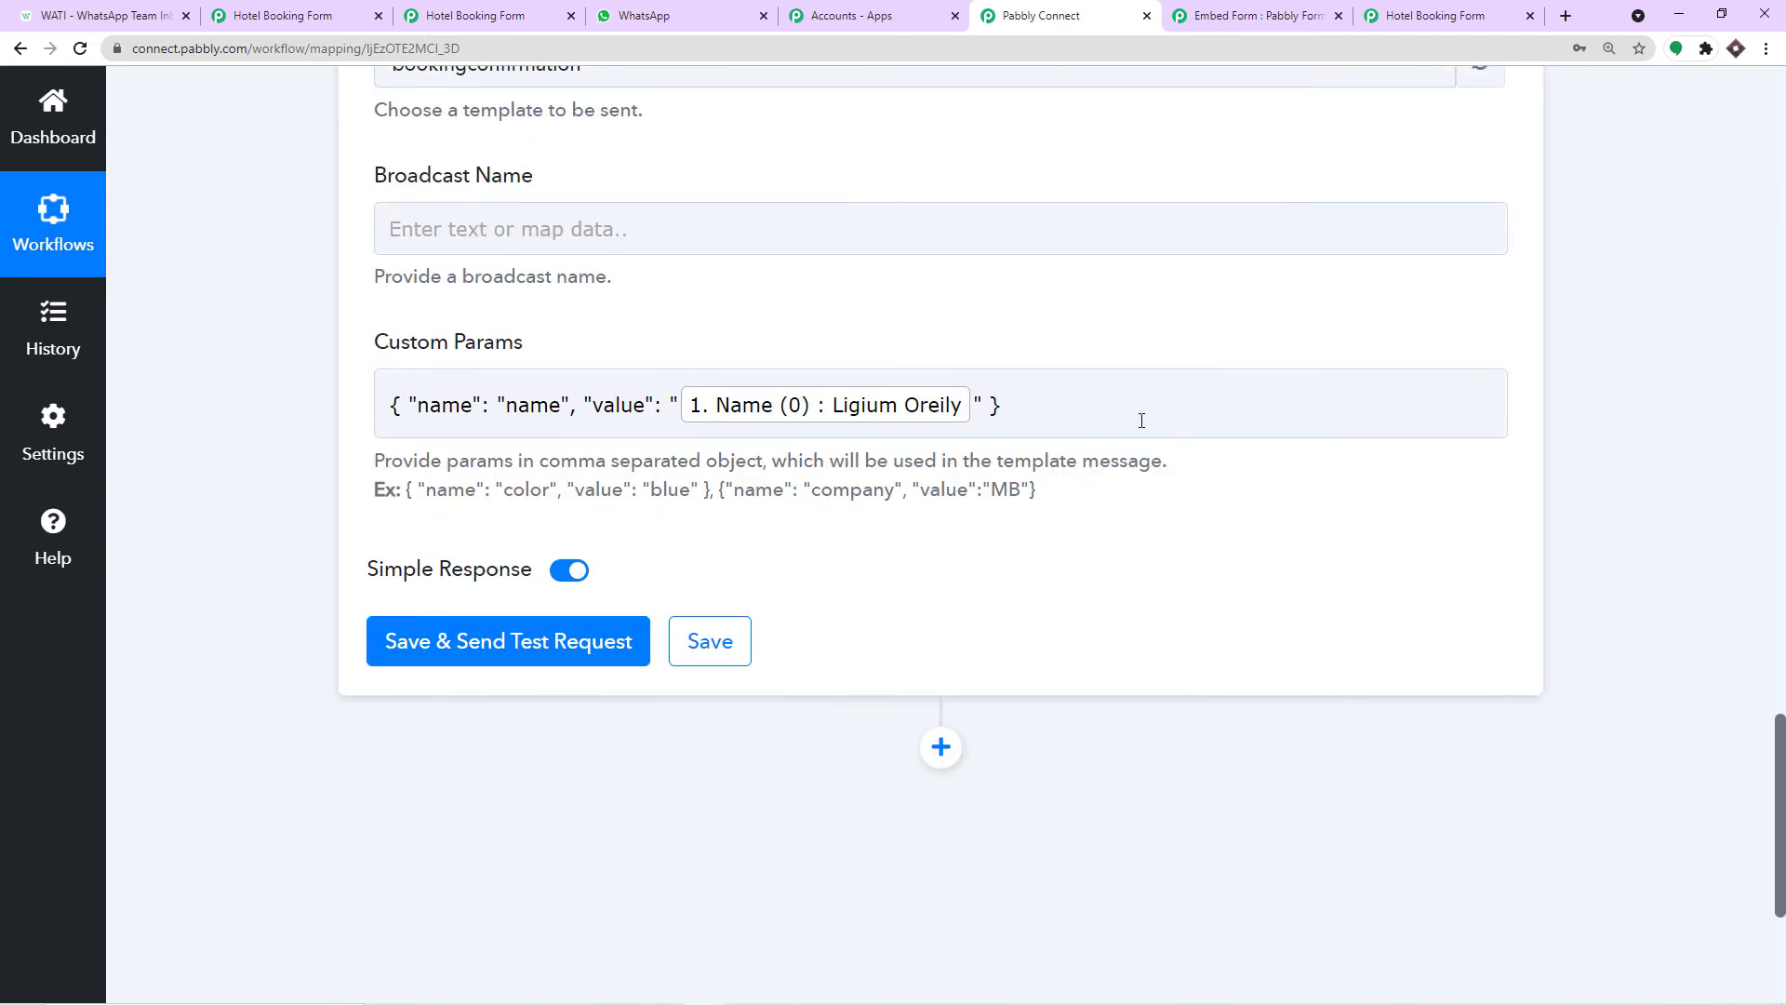
{"action": "left_click", "coordinate": [1022, 412]}
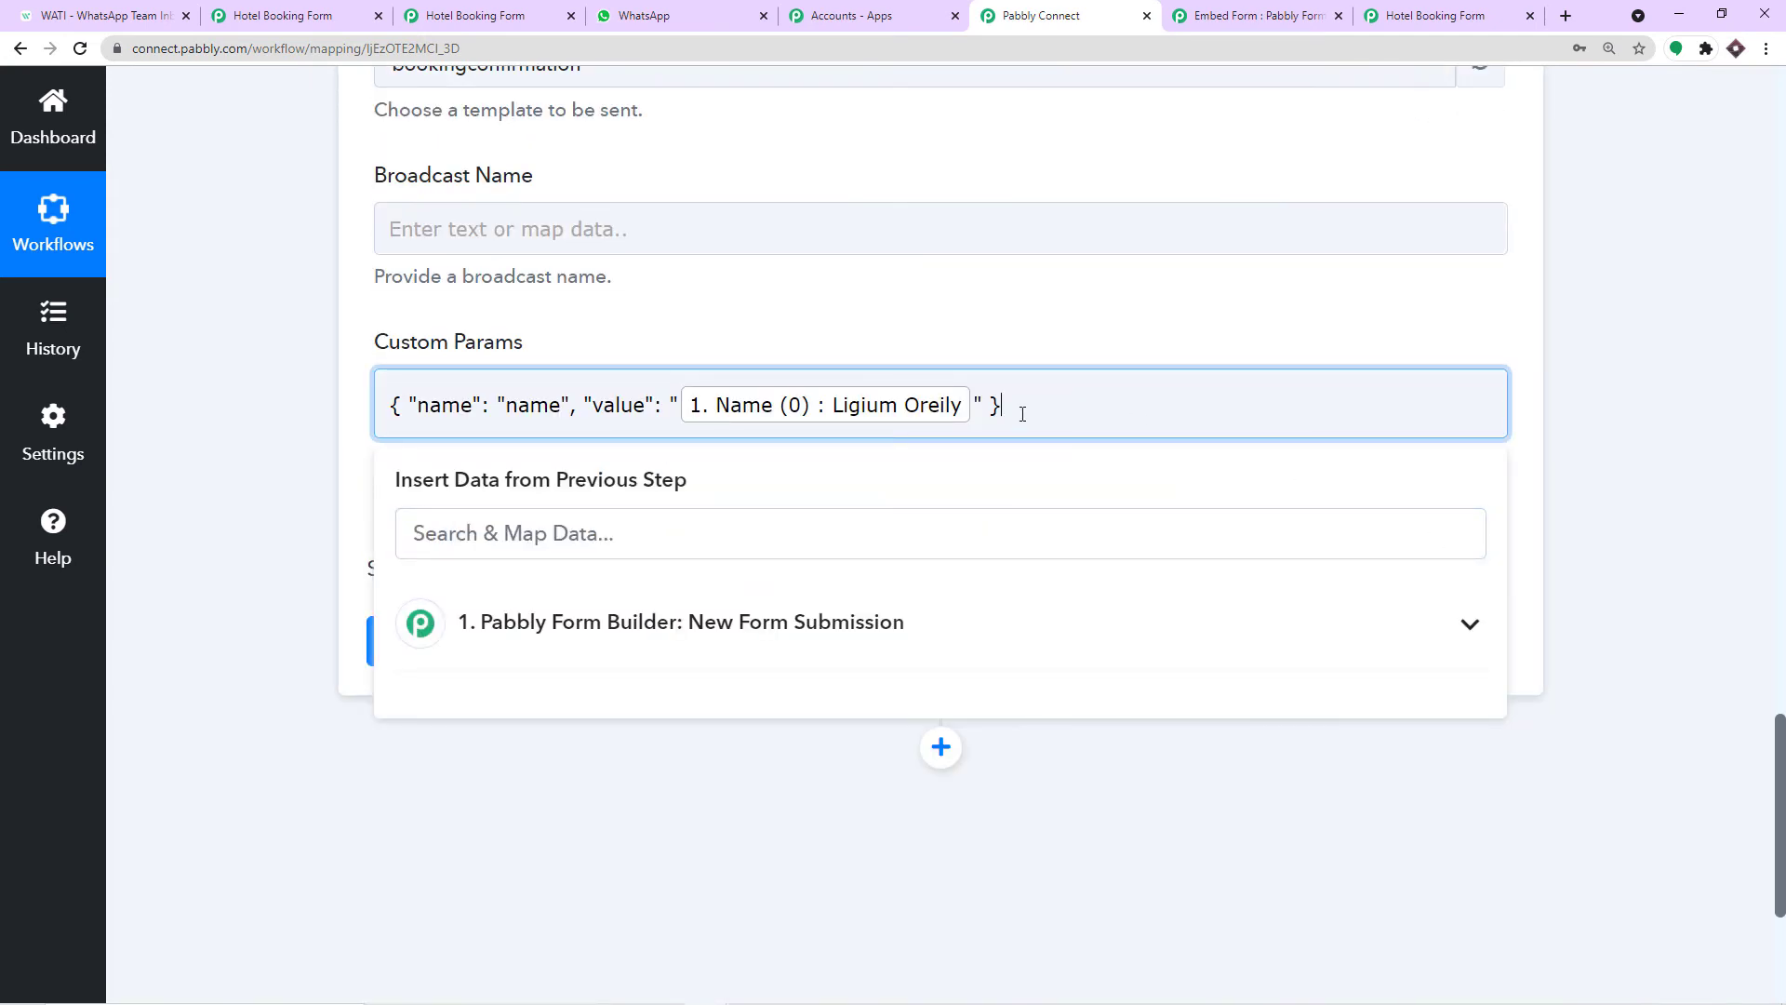
Append a copy of the example param object after a comma in Custom Params.
{"action": "left_click", "coordinate": [984, 307]}
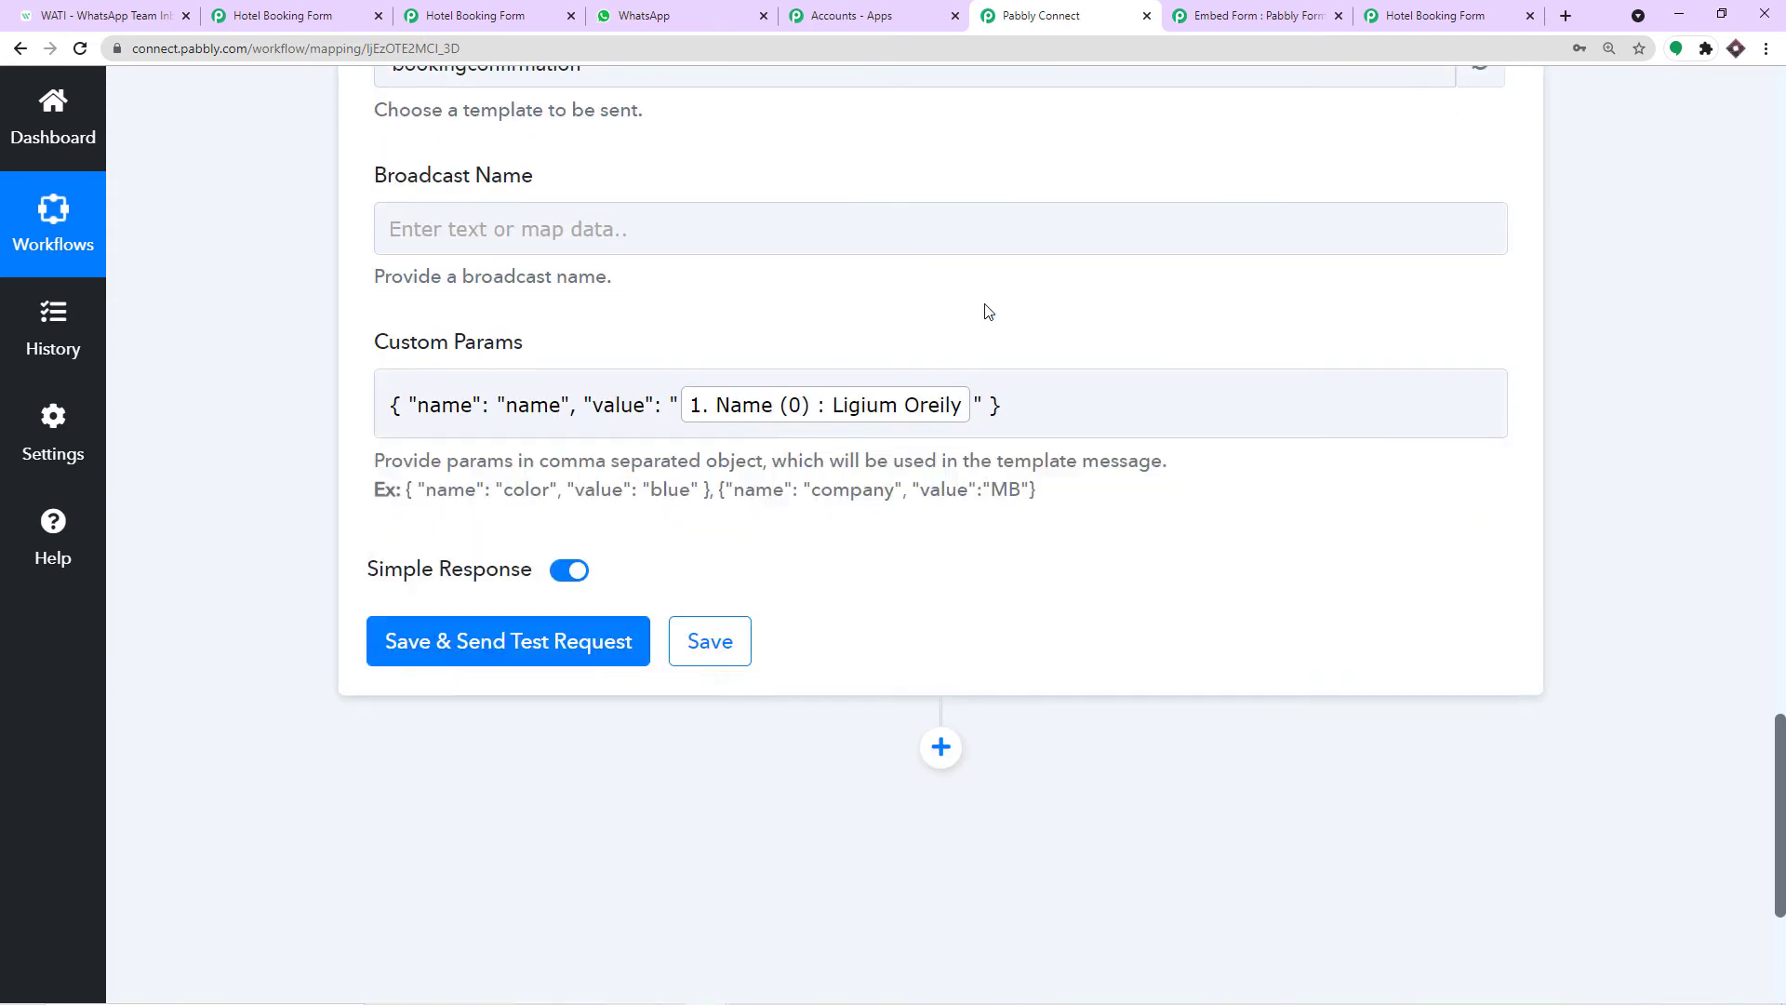
{"action": "left_click", "coordinate": [131, 15]}
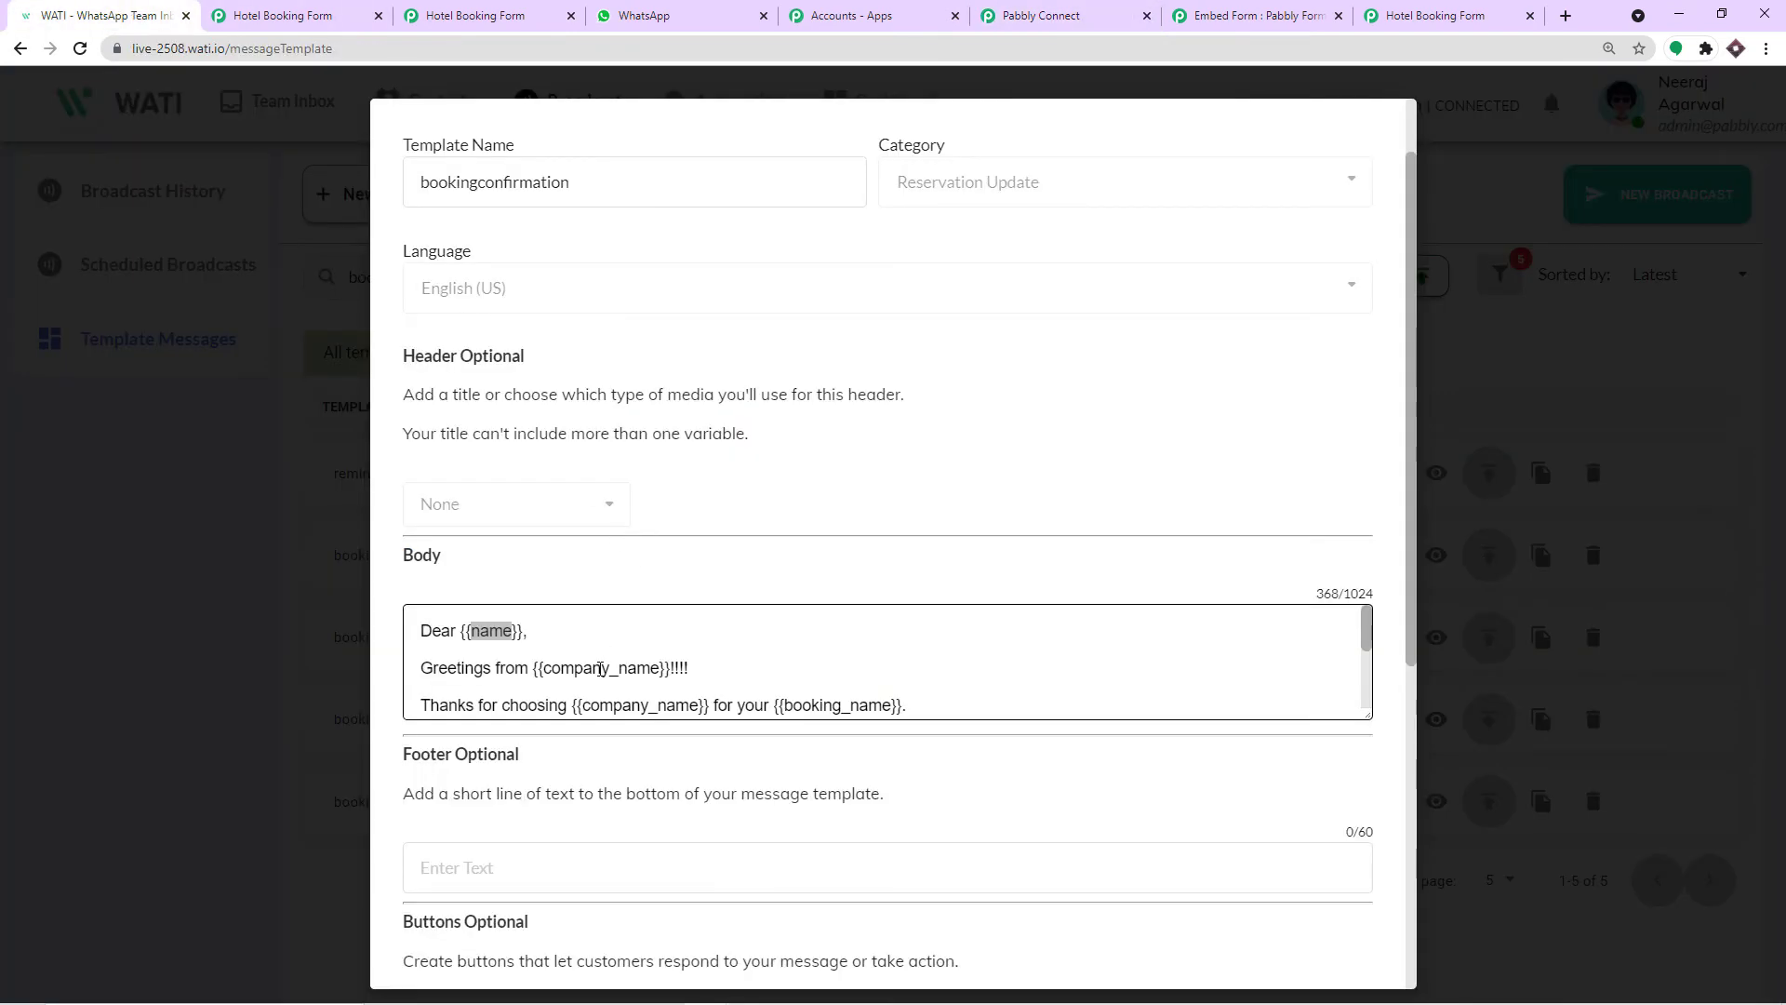
{"action": "left_click", "coordinate": [1041, 15]}
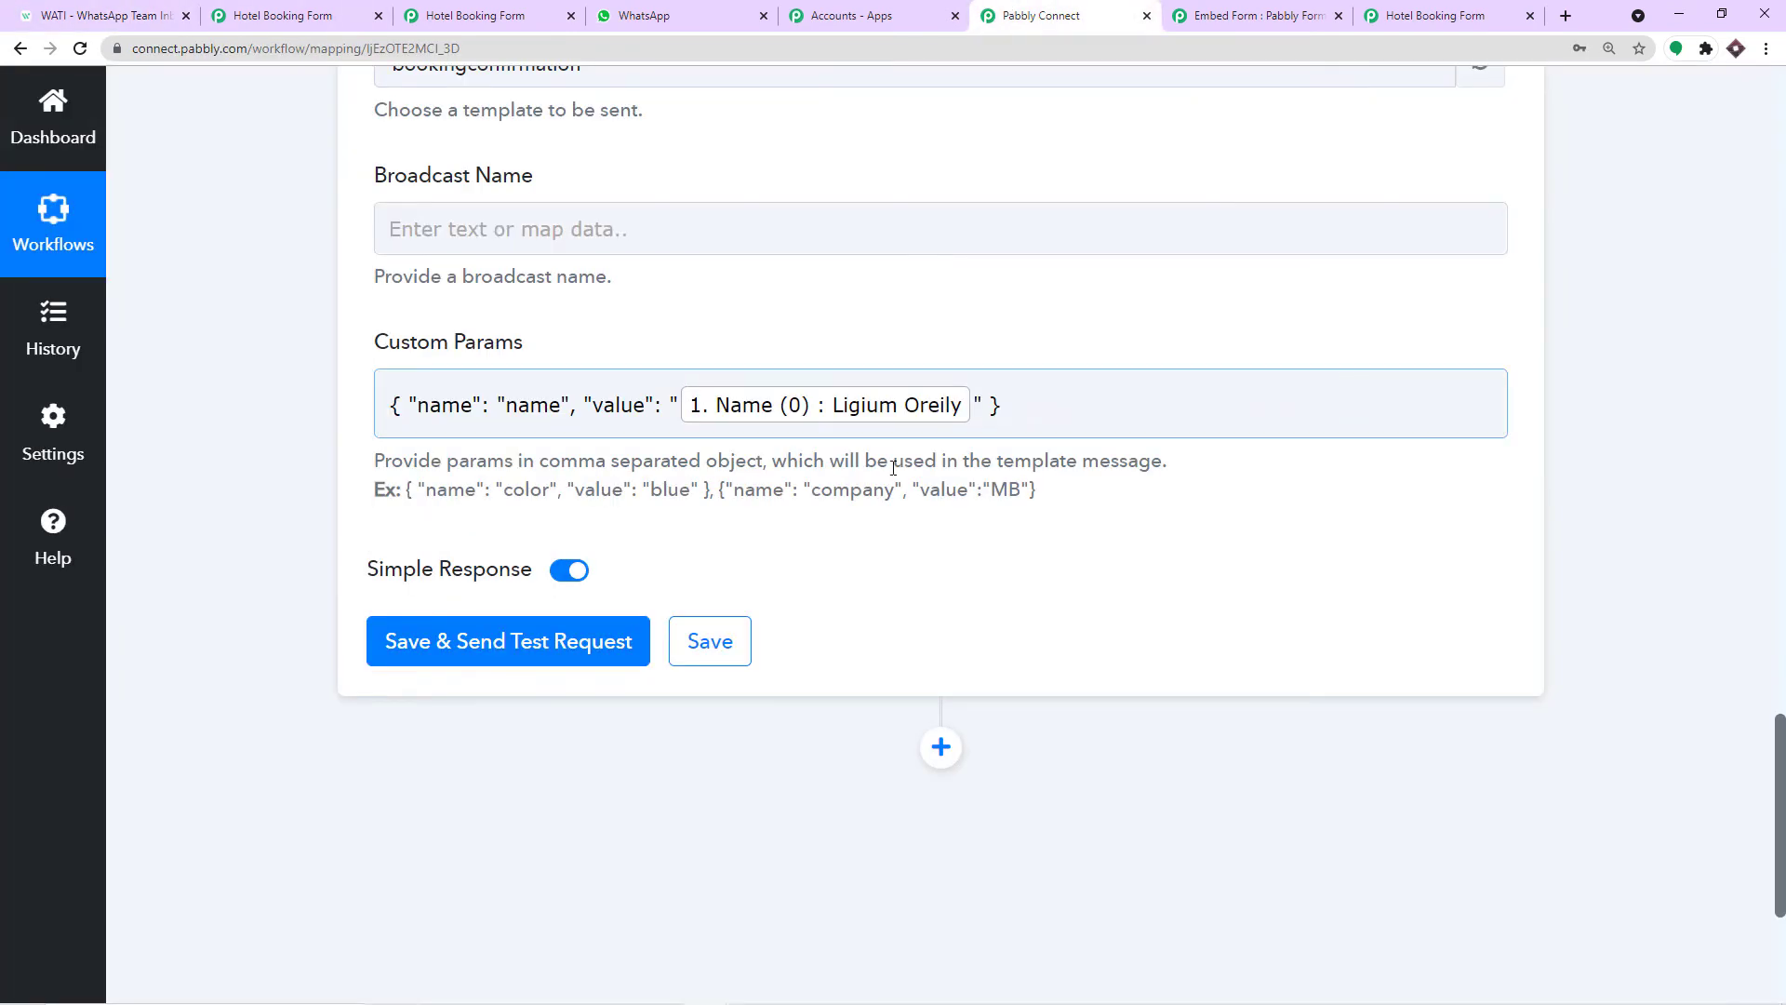
{"action": "left_click_drag", "start_coordinate": [710, 490], "coordinate": [408, 493]}
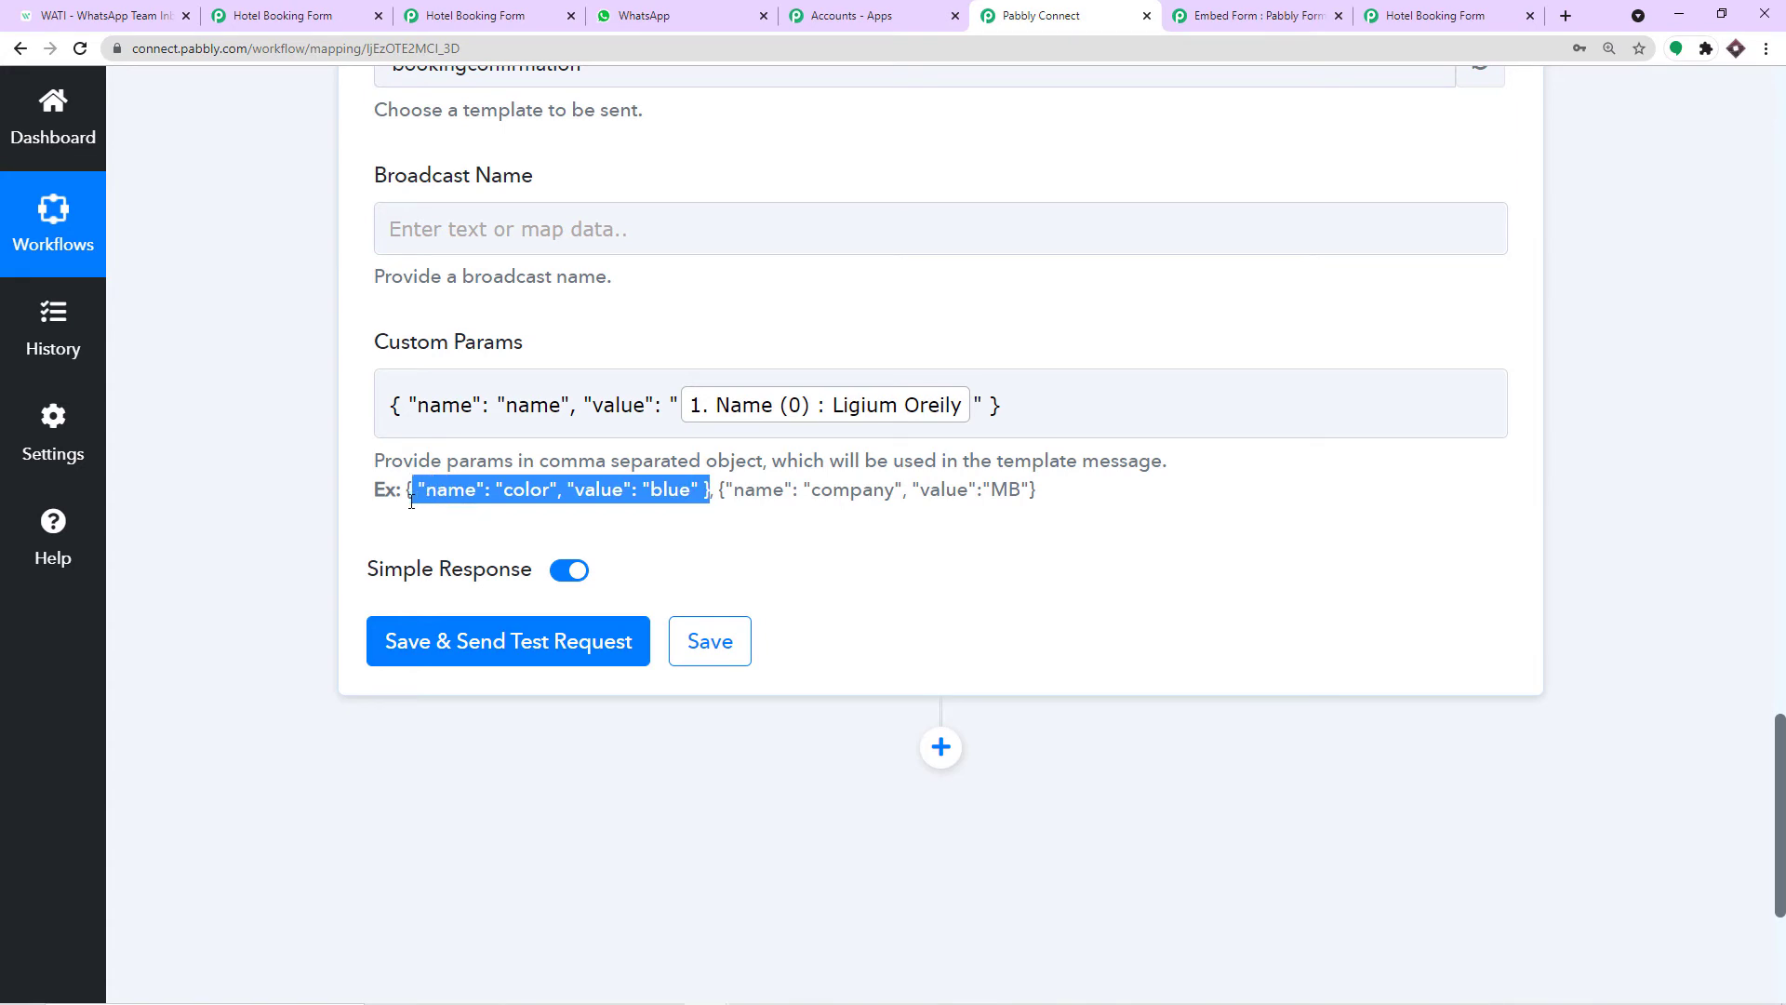
{"action": "right_click", "coordinate": [431, 500]}
{"action": "left_click", "coordinate": [465, 511]}
{"action": "left_click", "coordinate": [1033, 402]}
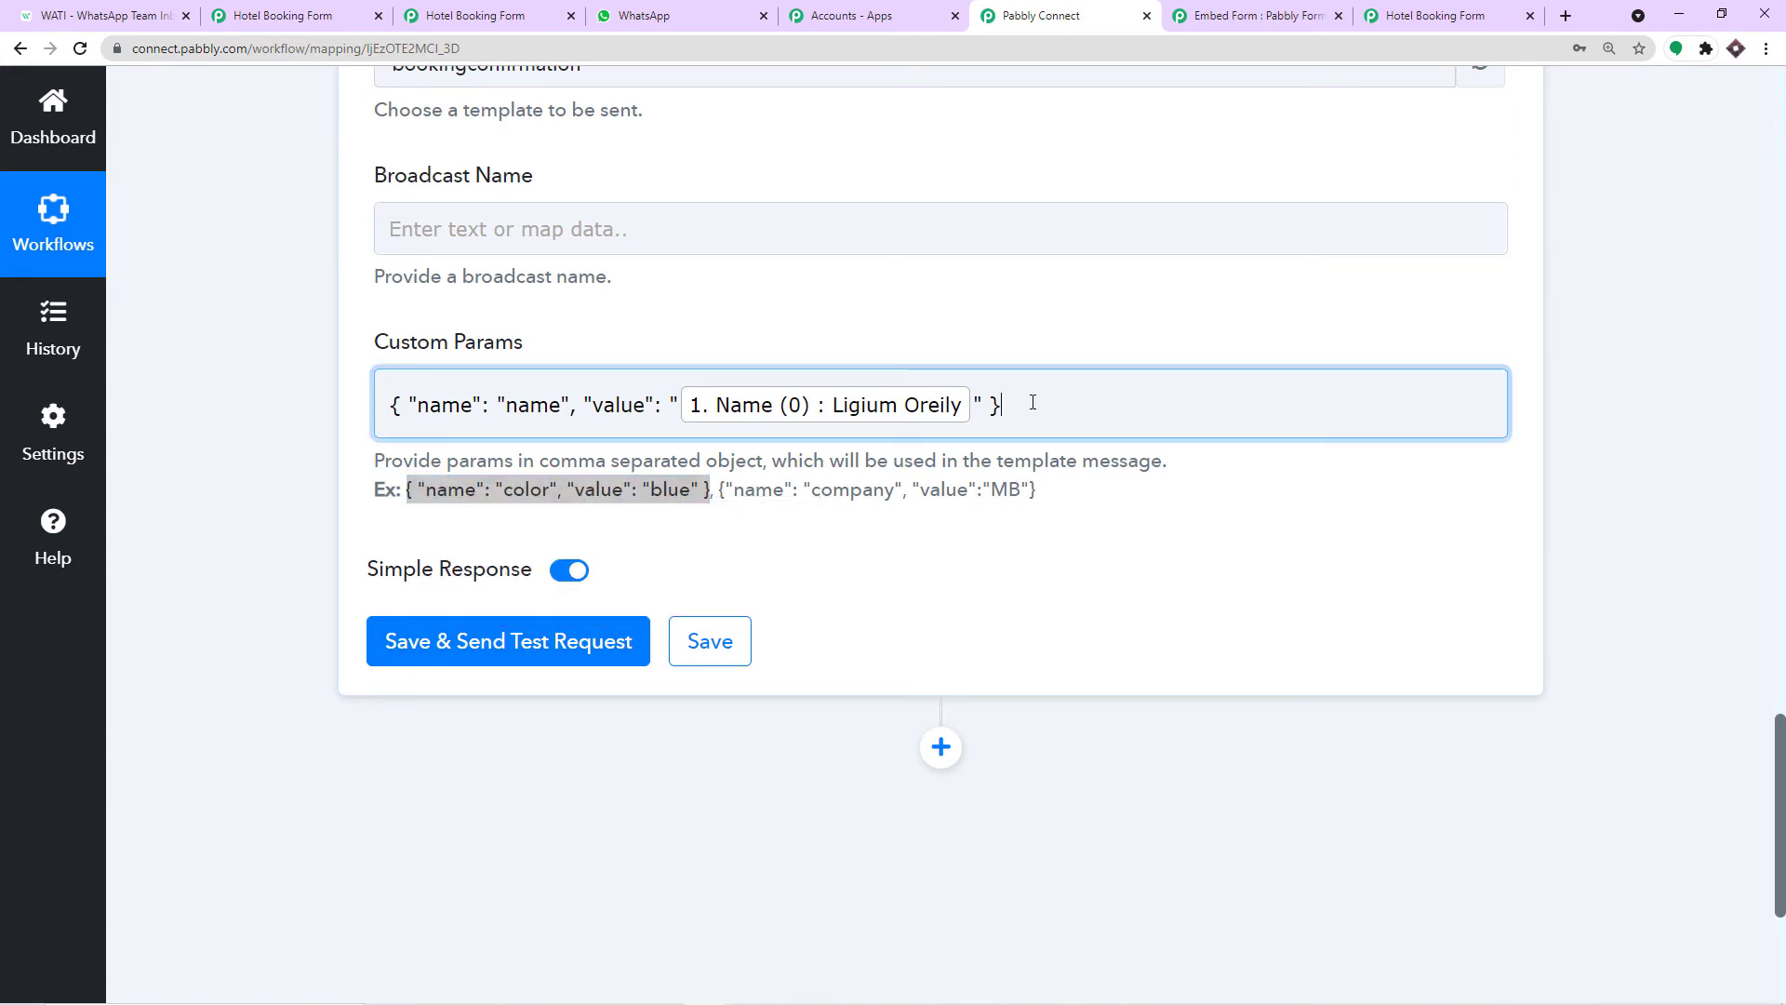
{"action": "type", "text": ","}
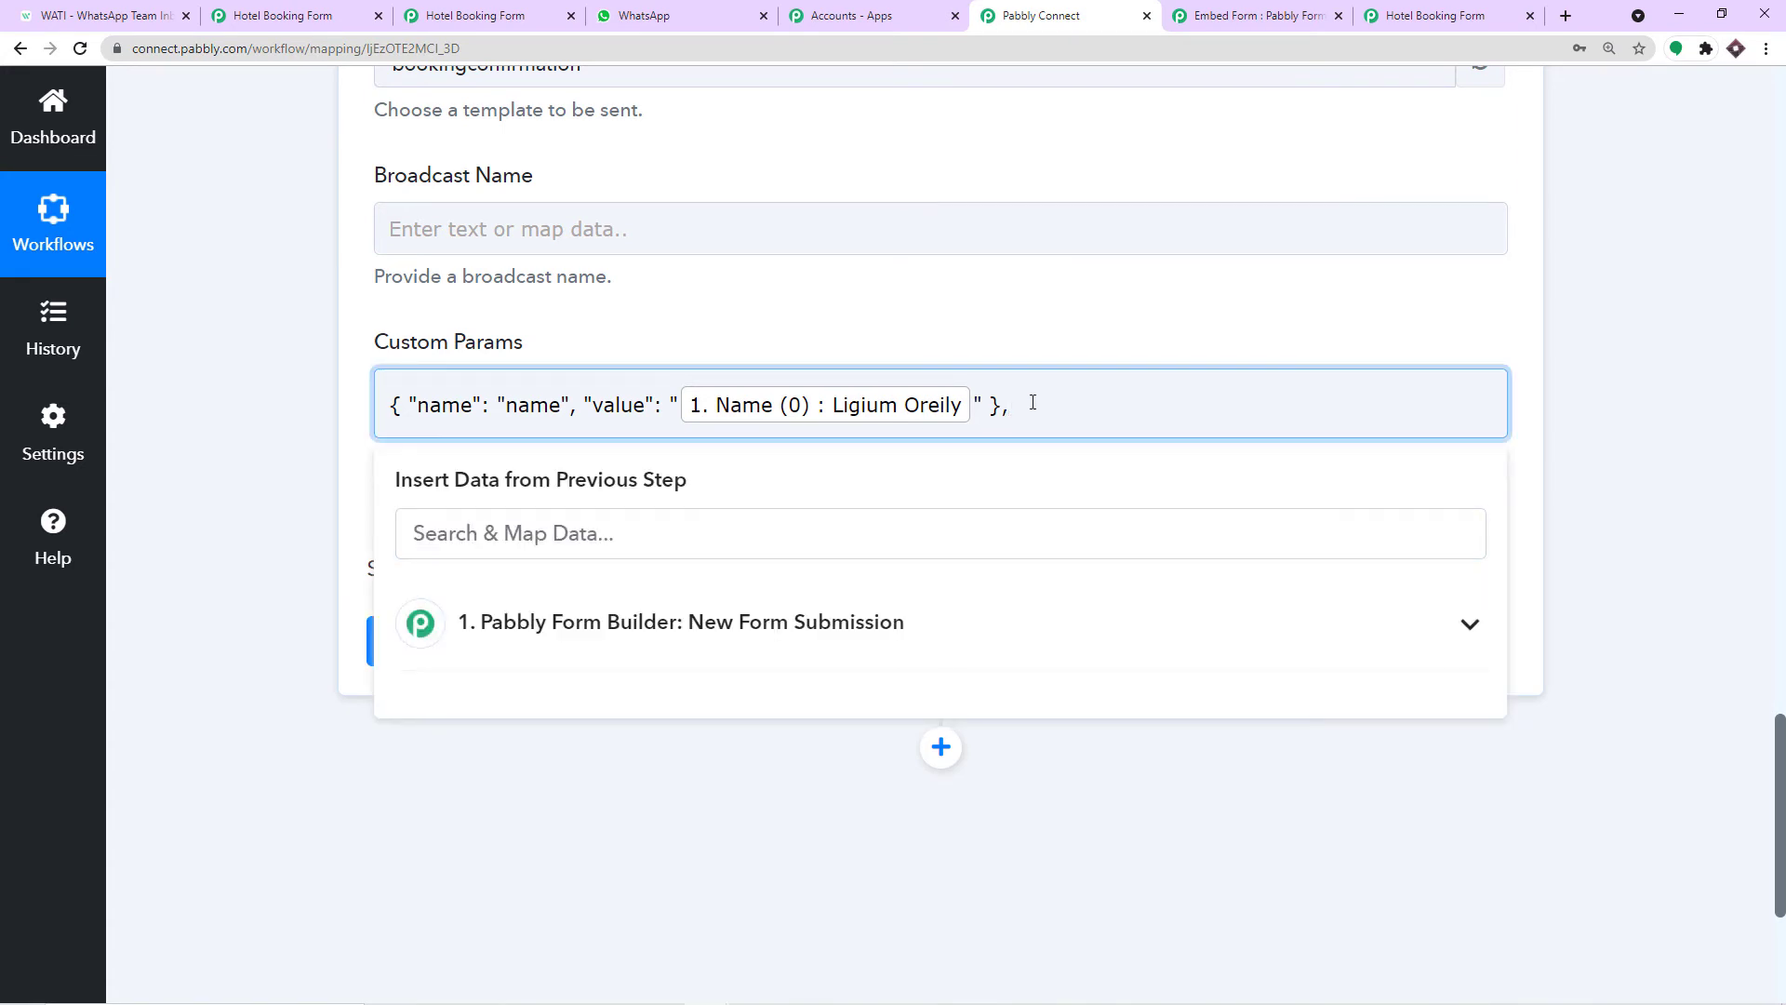
{"action": "key", "text": "ctrl+v"}
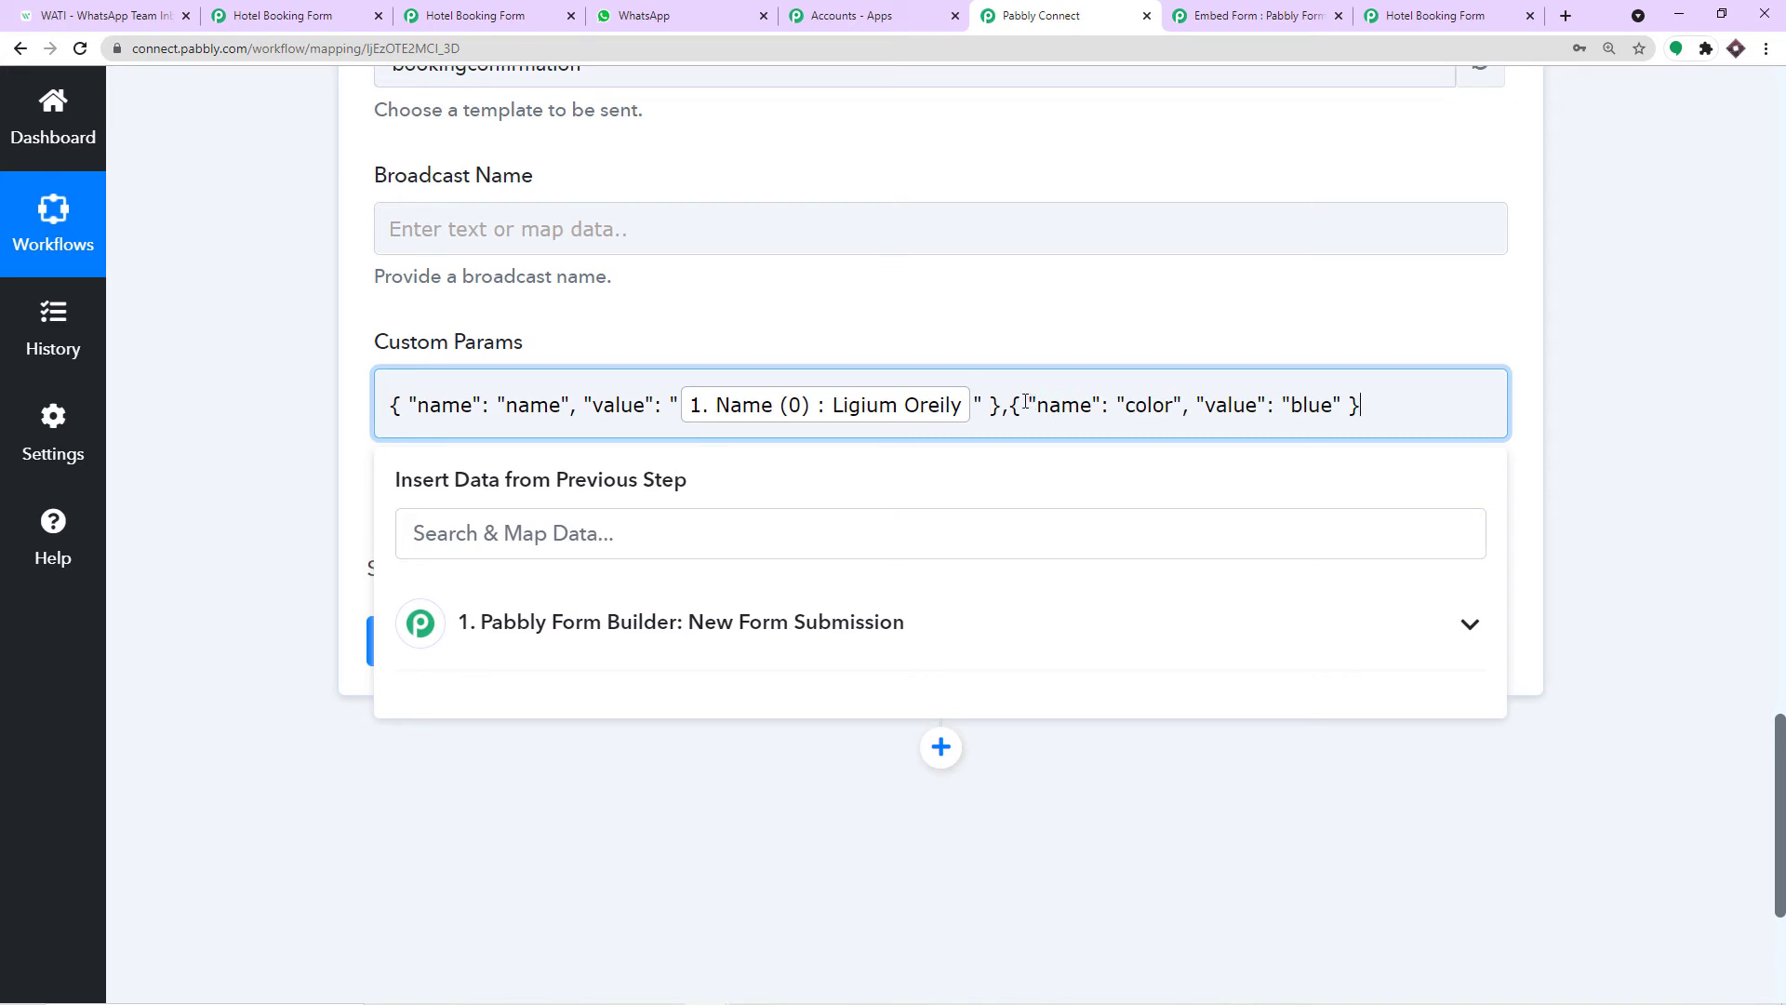
Replace the second param's name color with company_name copied from the WATI template.
{"action": "left_click", "coordinate": [1008, 406]}
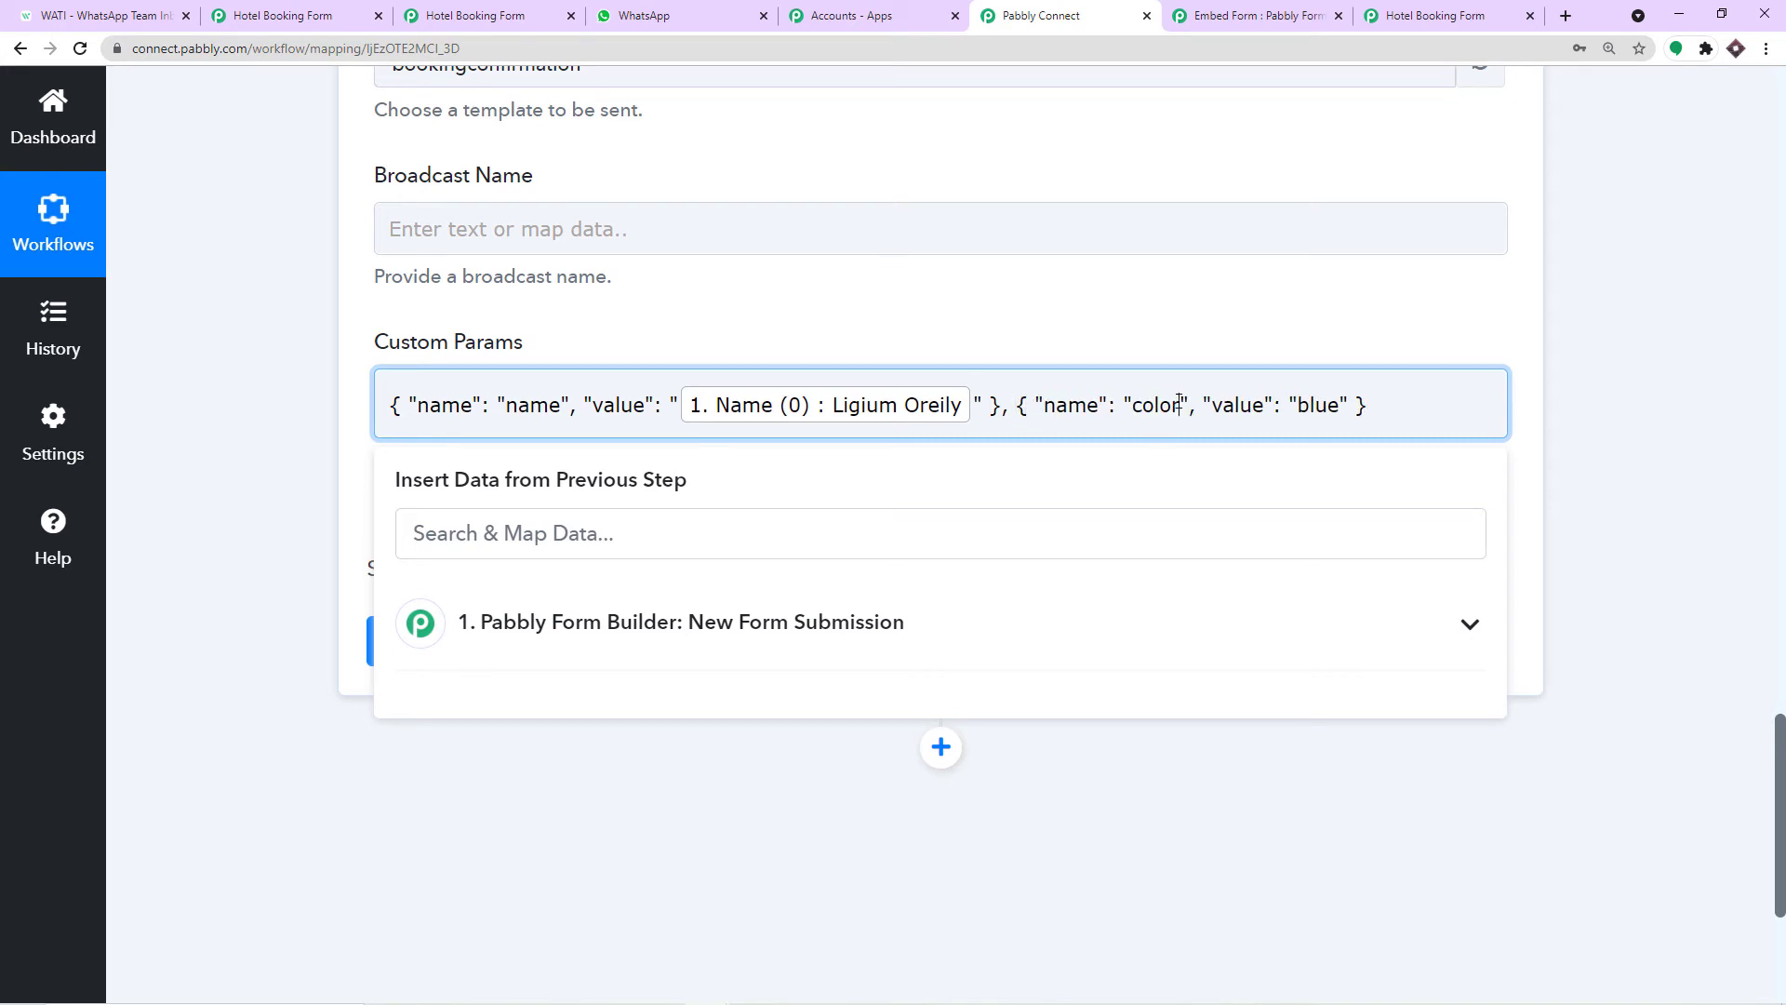
{"action": "left_click_drag", "start_coordinate": [1182, 405], "coordinate": [1133, 407]}
{"action": "key", "text": "BackSpace"}
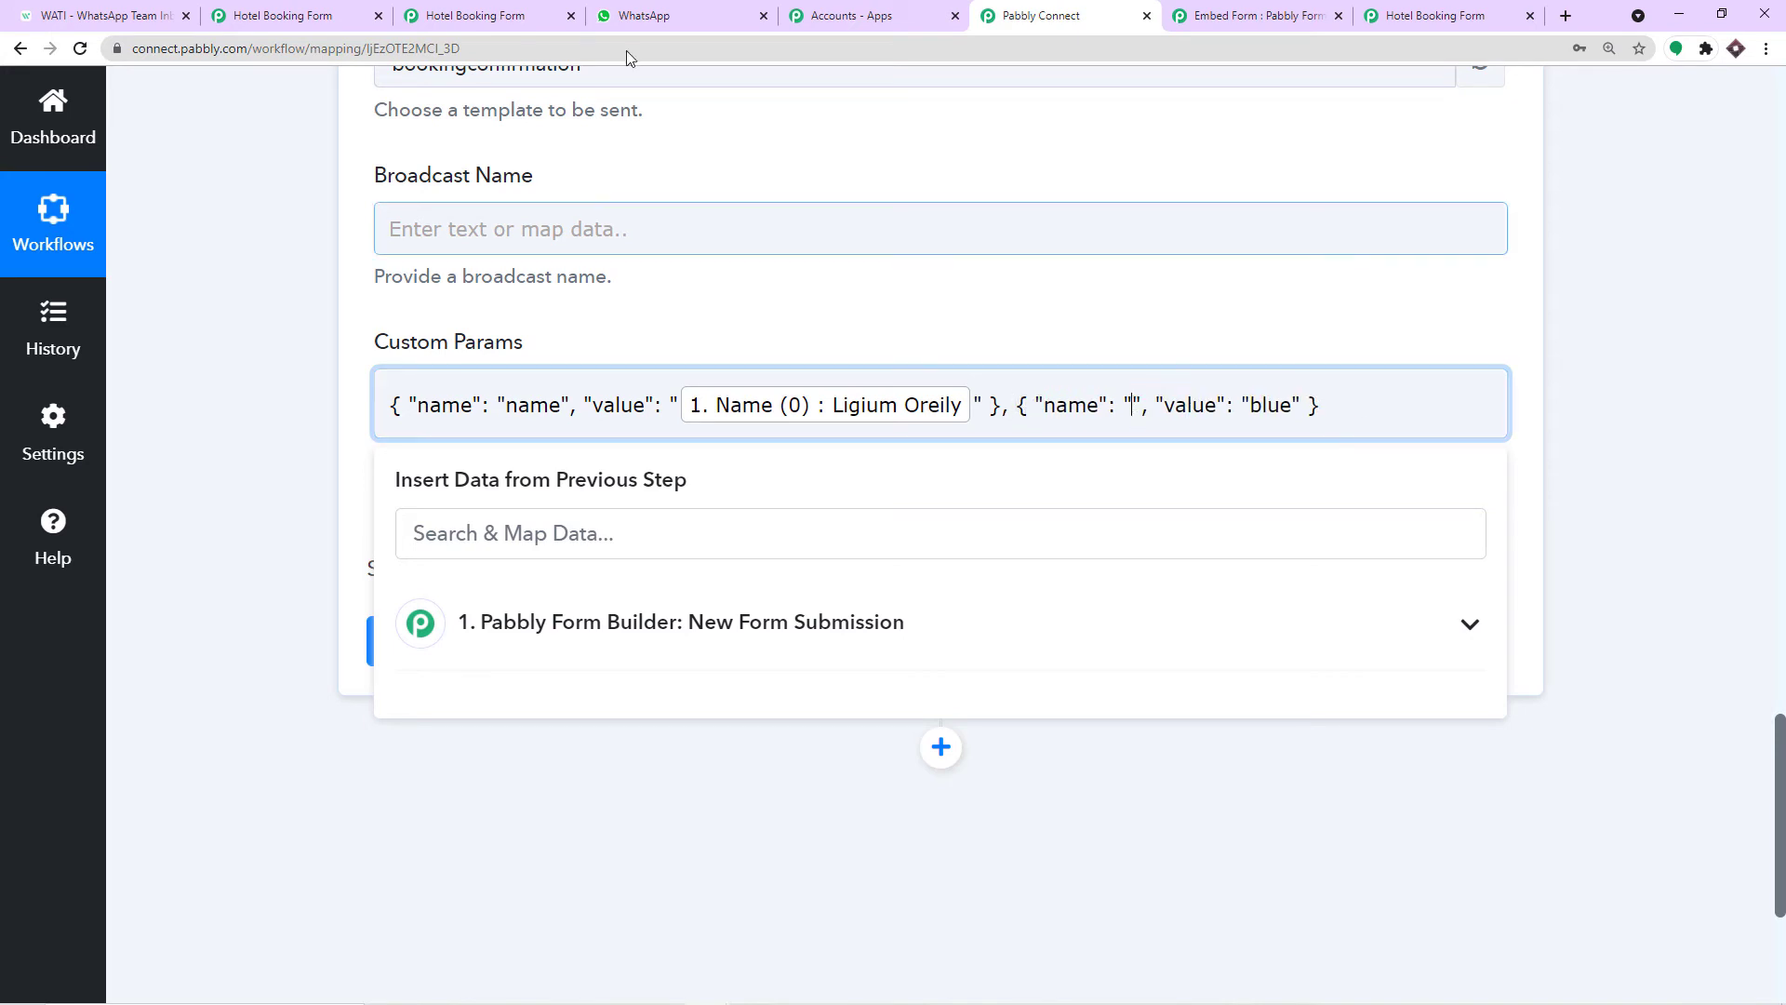
{"action": "left_click", "coordinate": [103, 16]}
{"action": "double_click", "coordinate": [577, 670]}
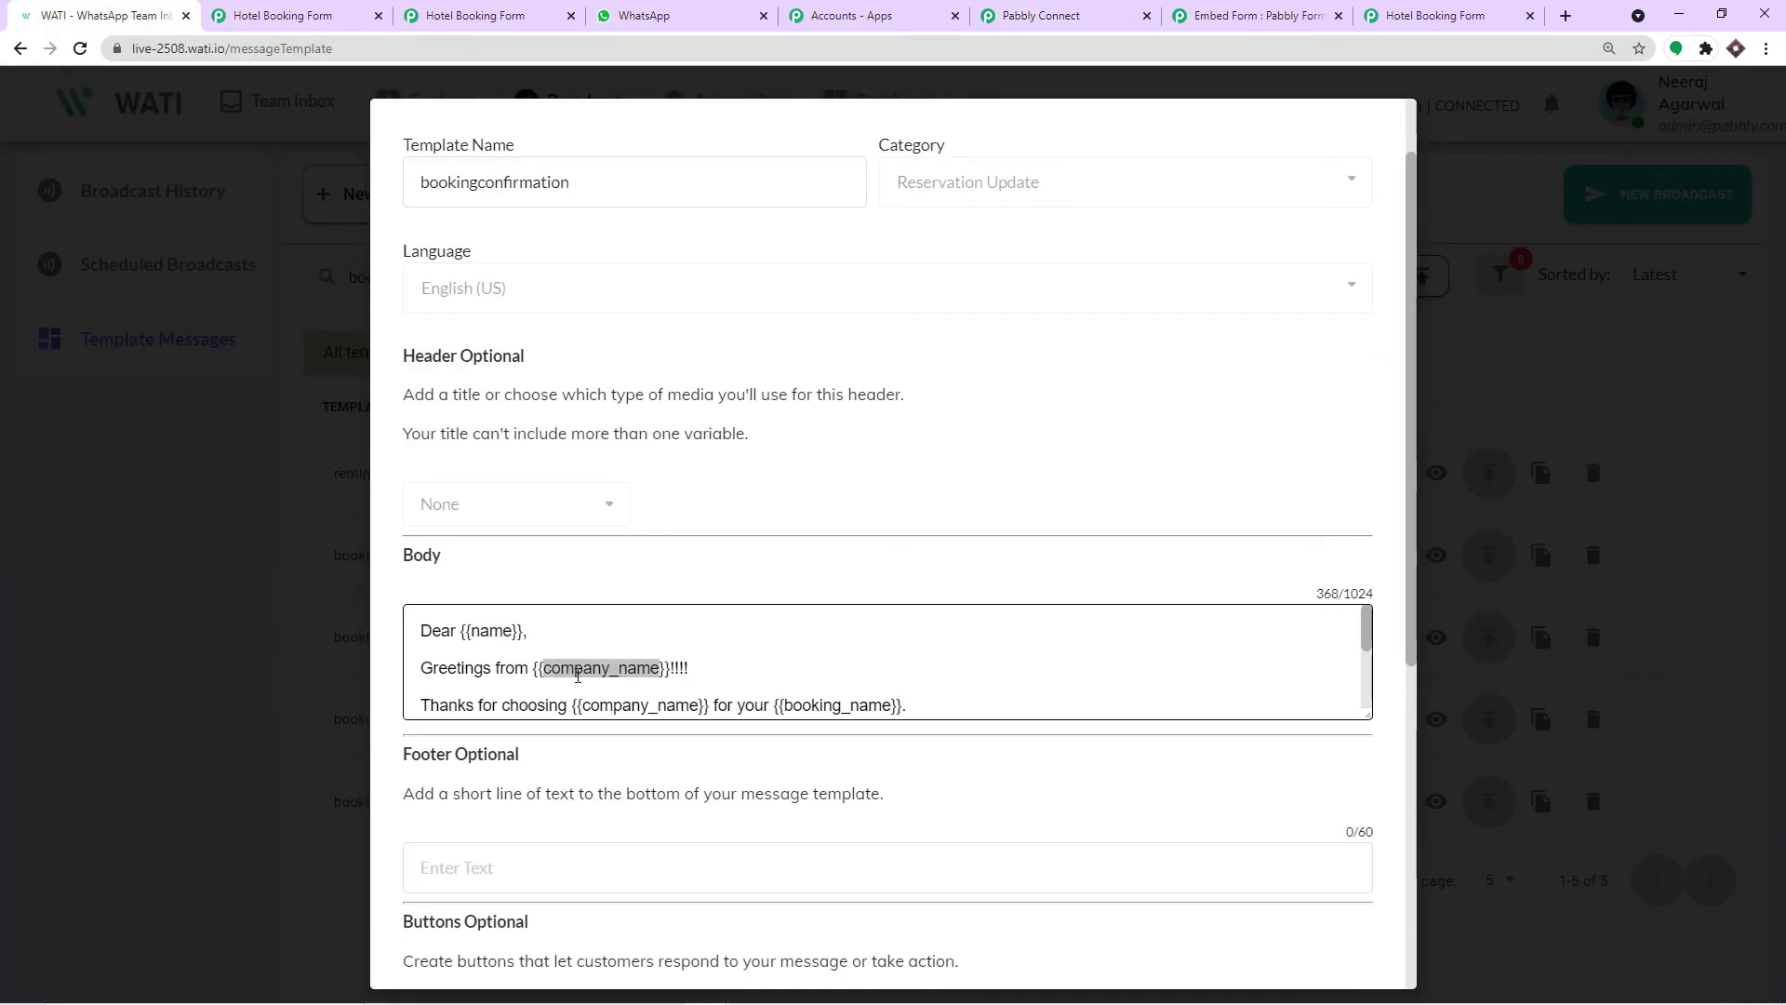
{"action": "right_click", "coordinate": [578, 676]}
{"action": "left_click", "coordinate": [609, 691]}
{"action": "left_click", "coordinate": [1033, 16]}
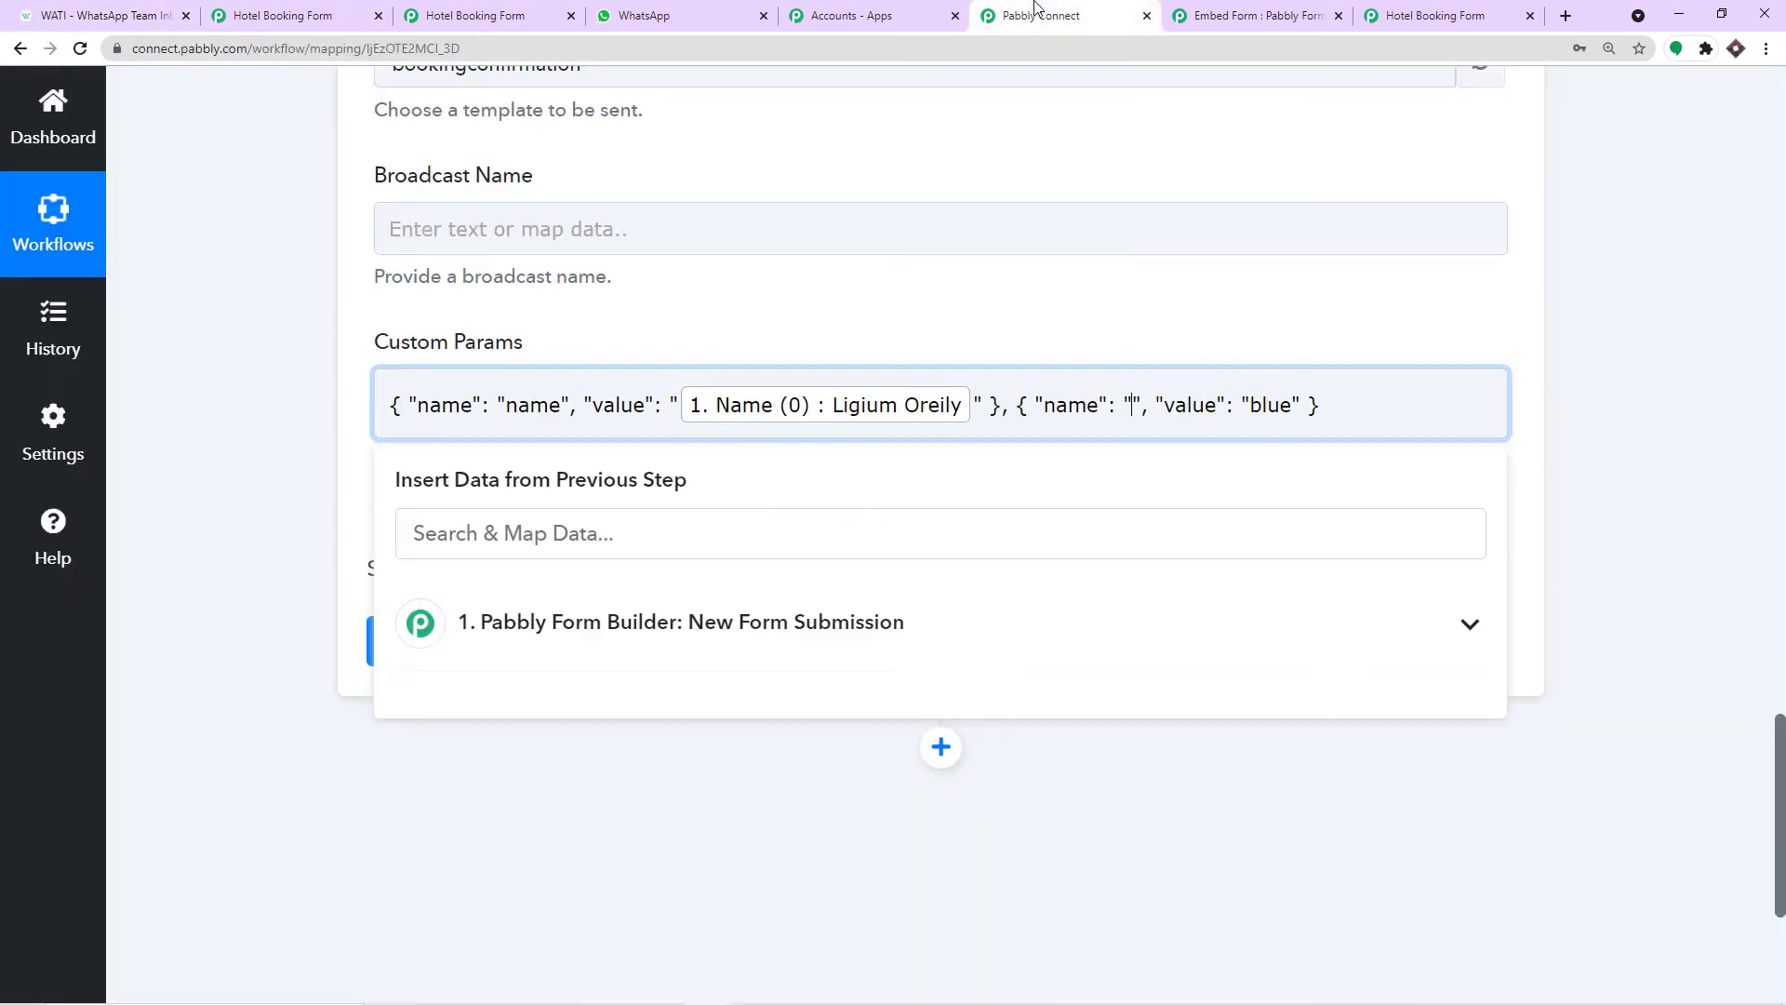
{"action": "key", "text": "ctrl+v"}
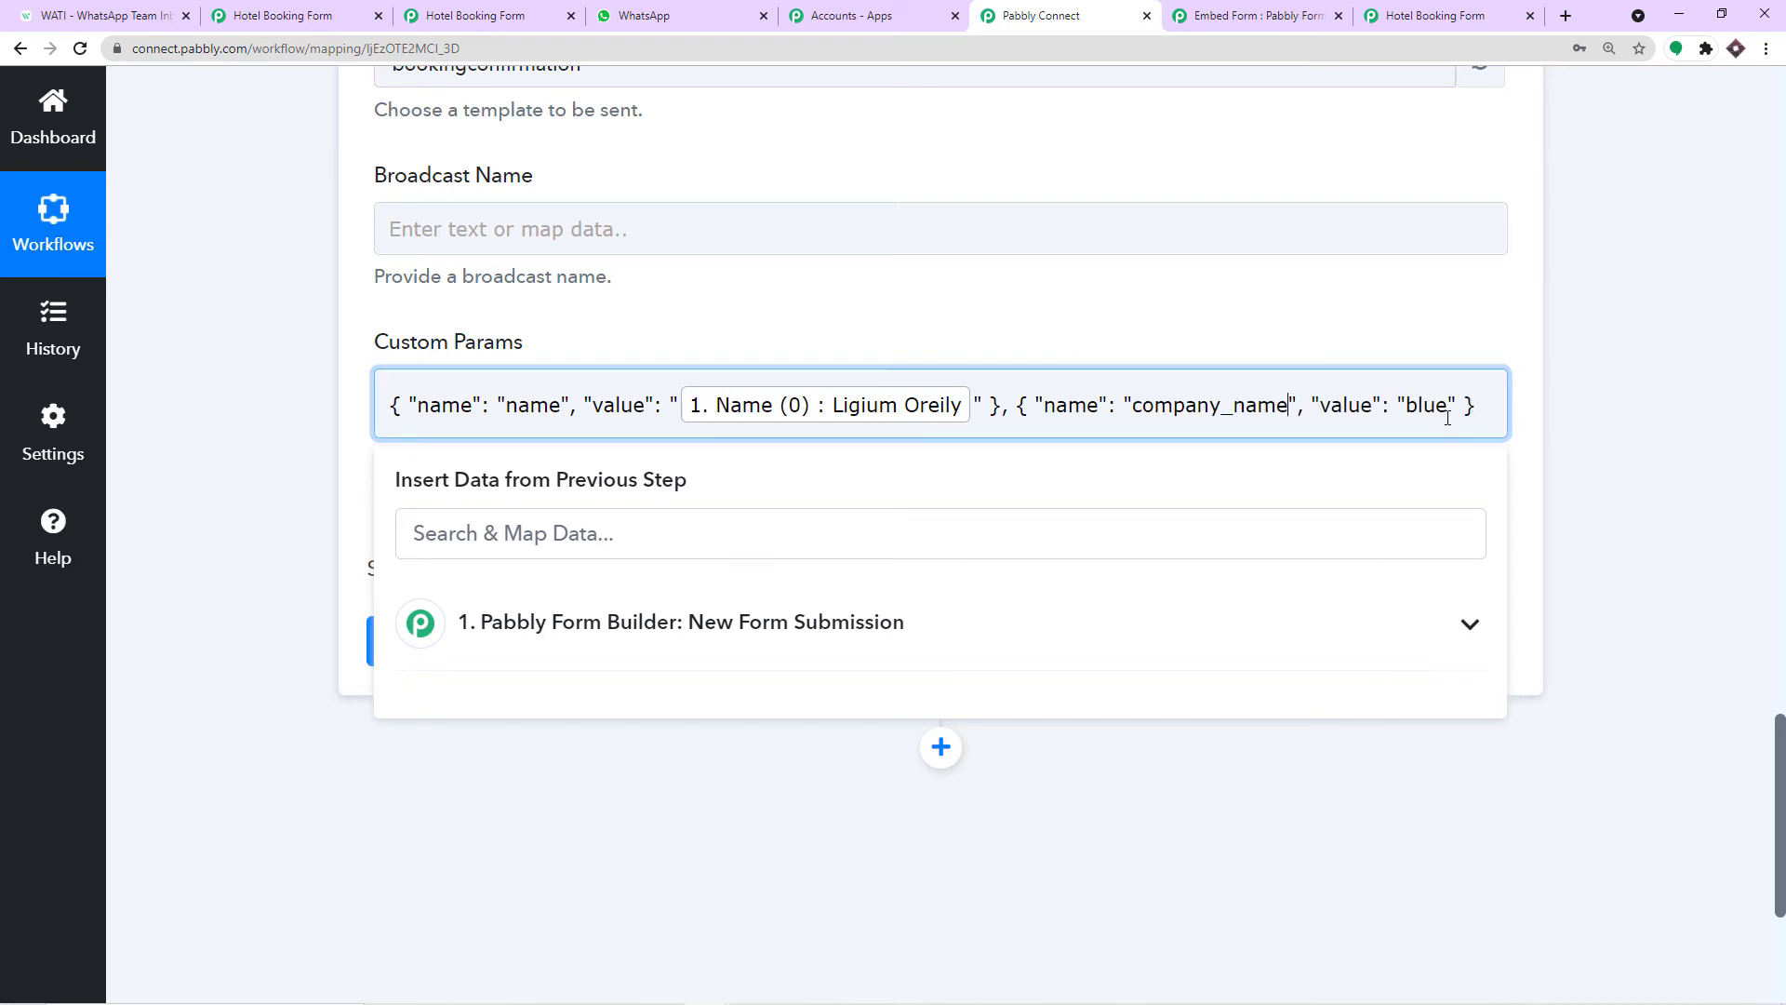
Replace the value blue with the form's Hotel Name field.
{"action": "left_click_drag", "start_coordinate": [1447, 410], "coordinate": [1407, 410]}
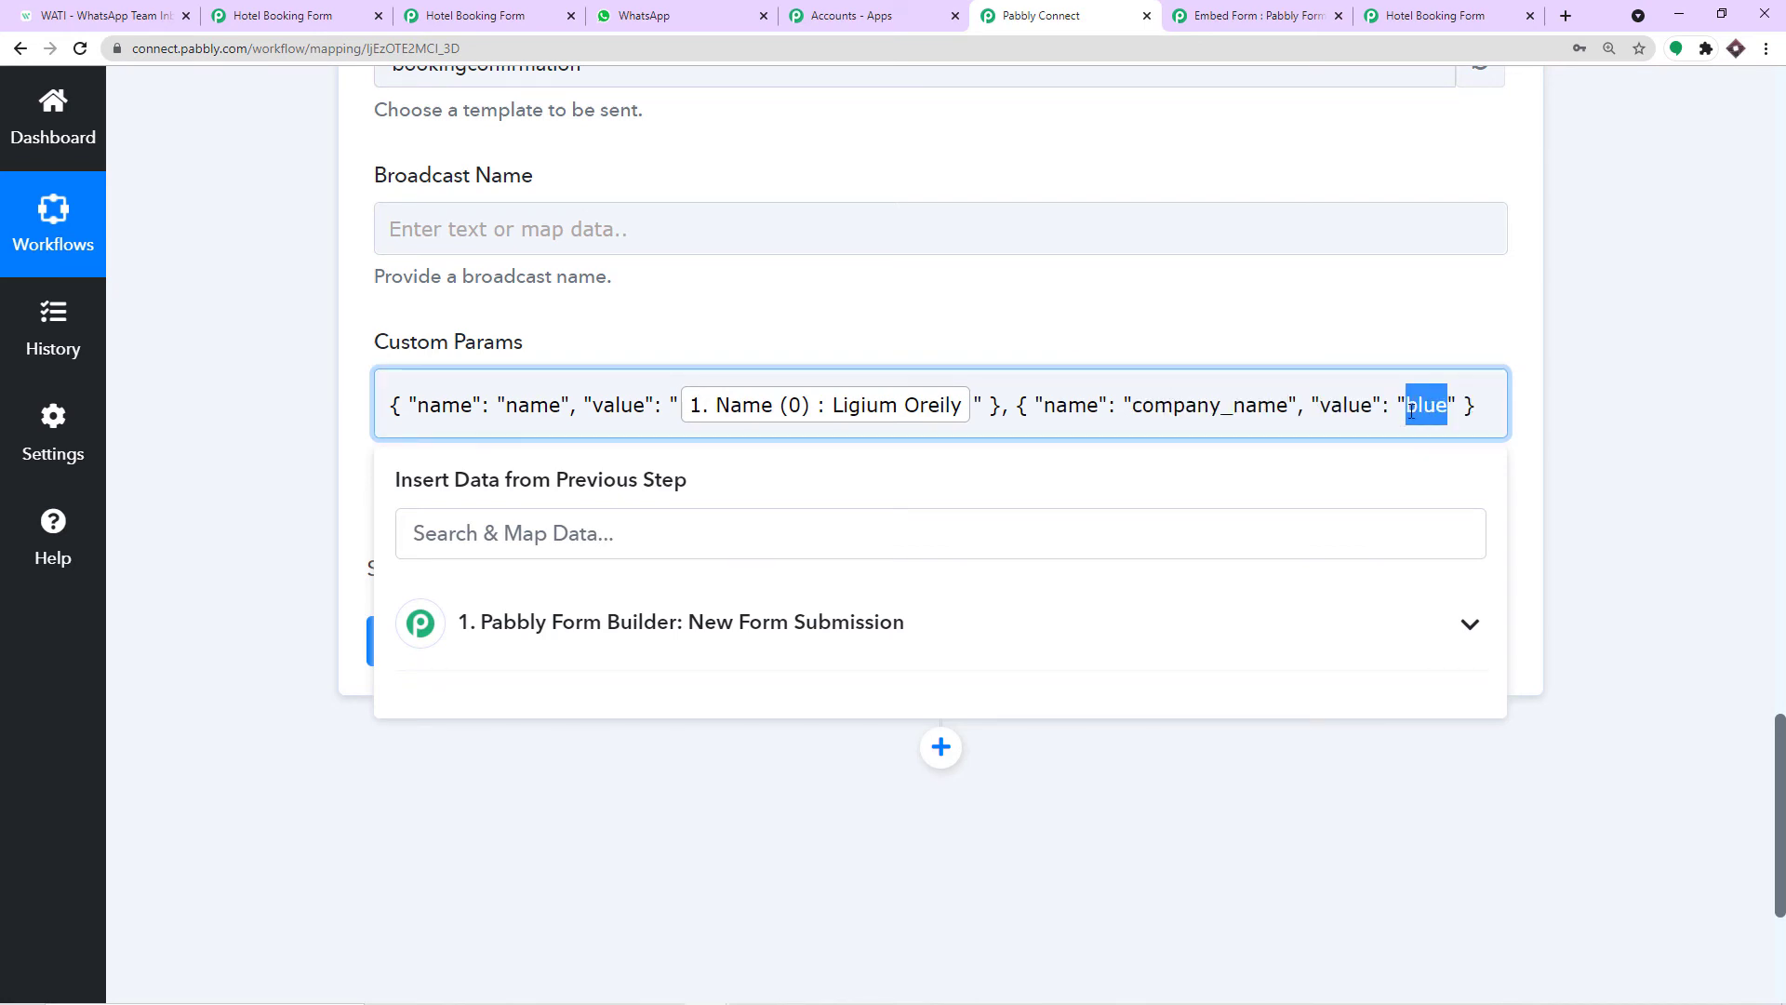
{"action": "key", "text": "BackSpace"}
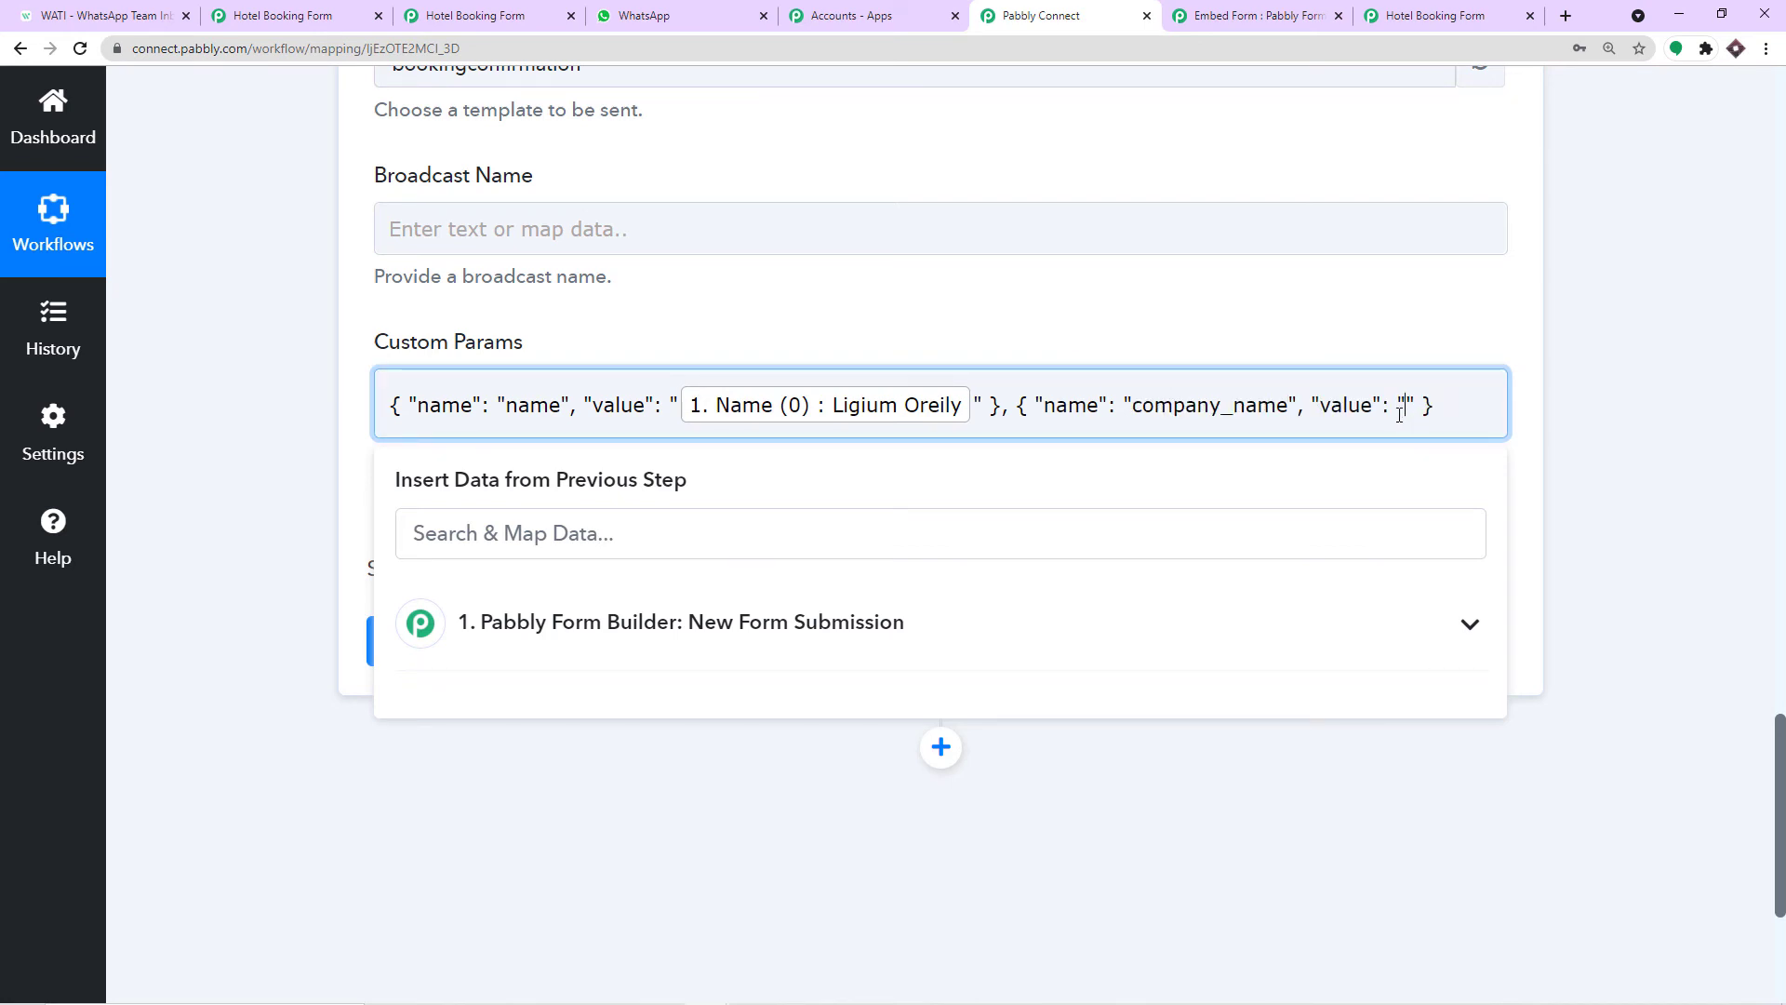
{"action": "left_click", "coordinate": [786, 639]}
{"action": "scroll", "coordinate": [791, 670], "scroll_direction": "down", "scroll_amount": 3}
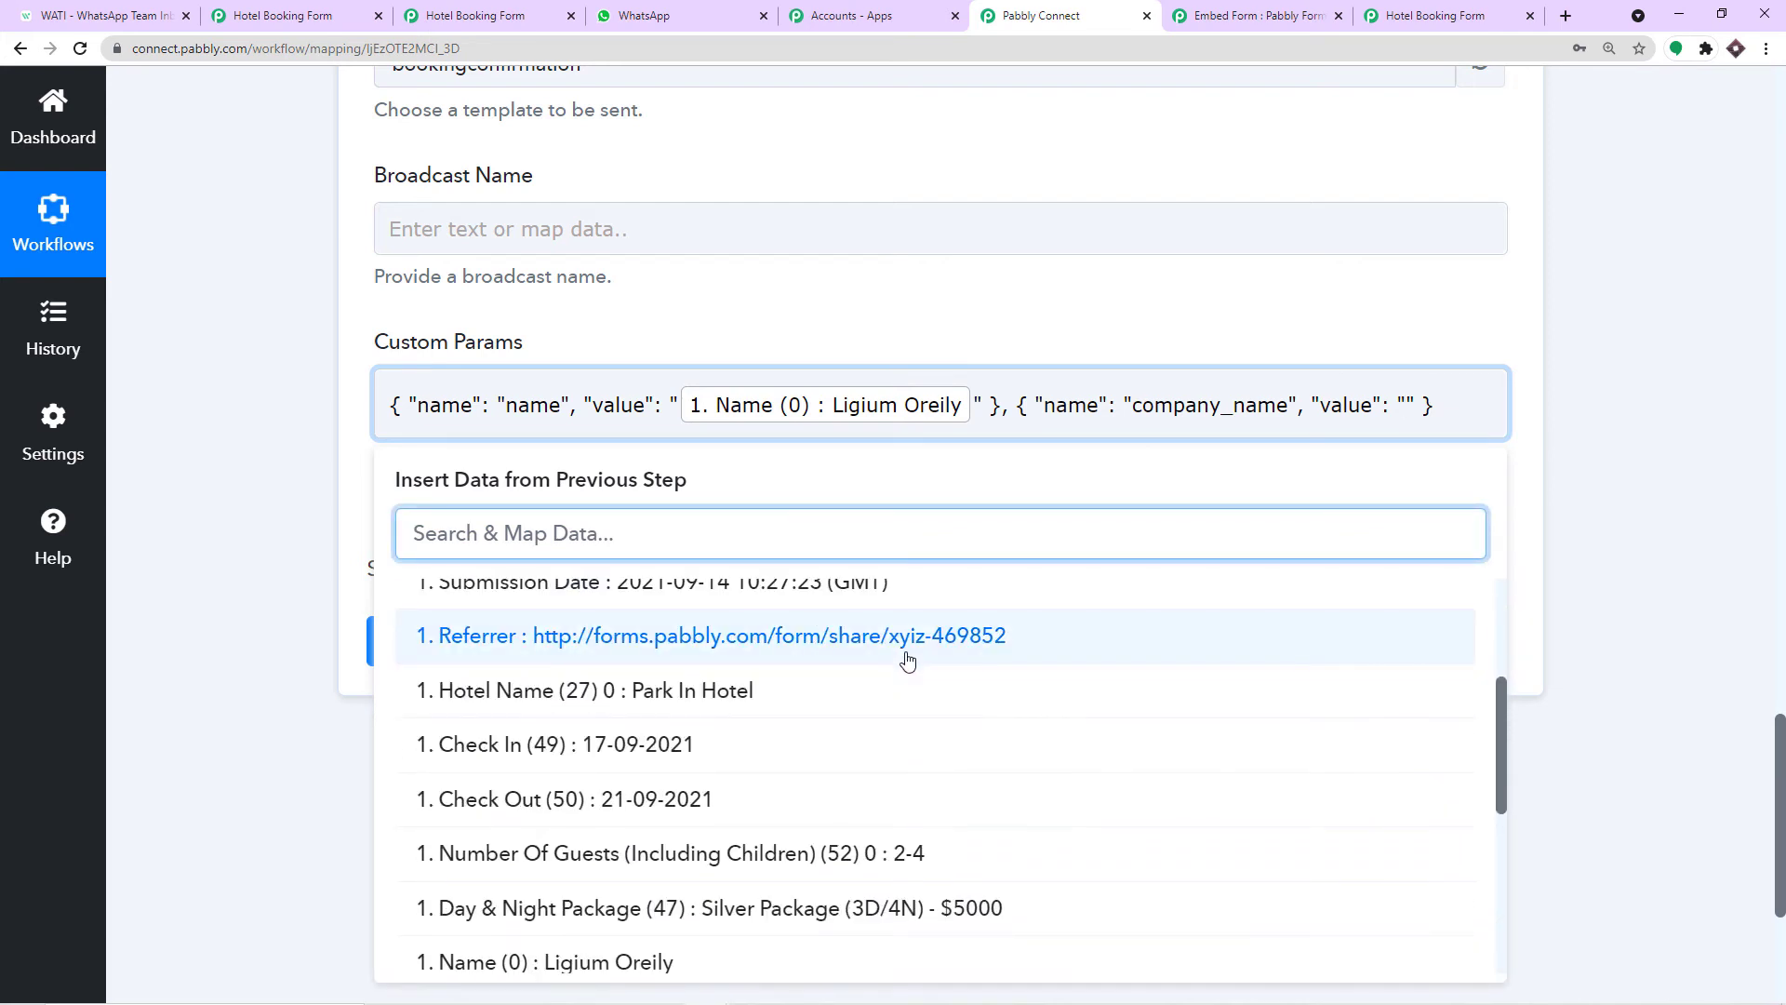
{"action": "left_click", "coordinate": [810, 701]}
{"action": "left_click", "coordinate": [1092, 308]}
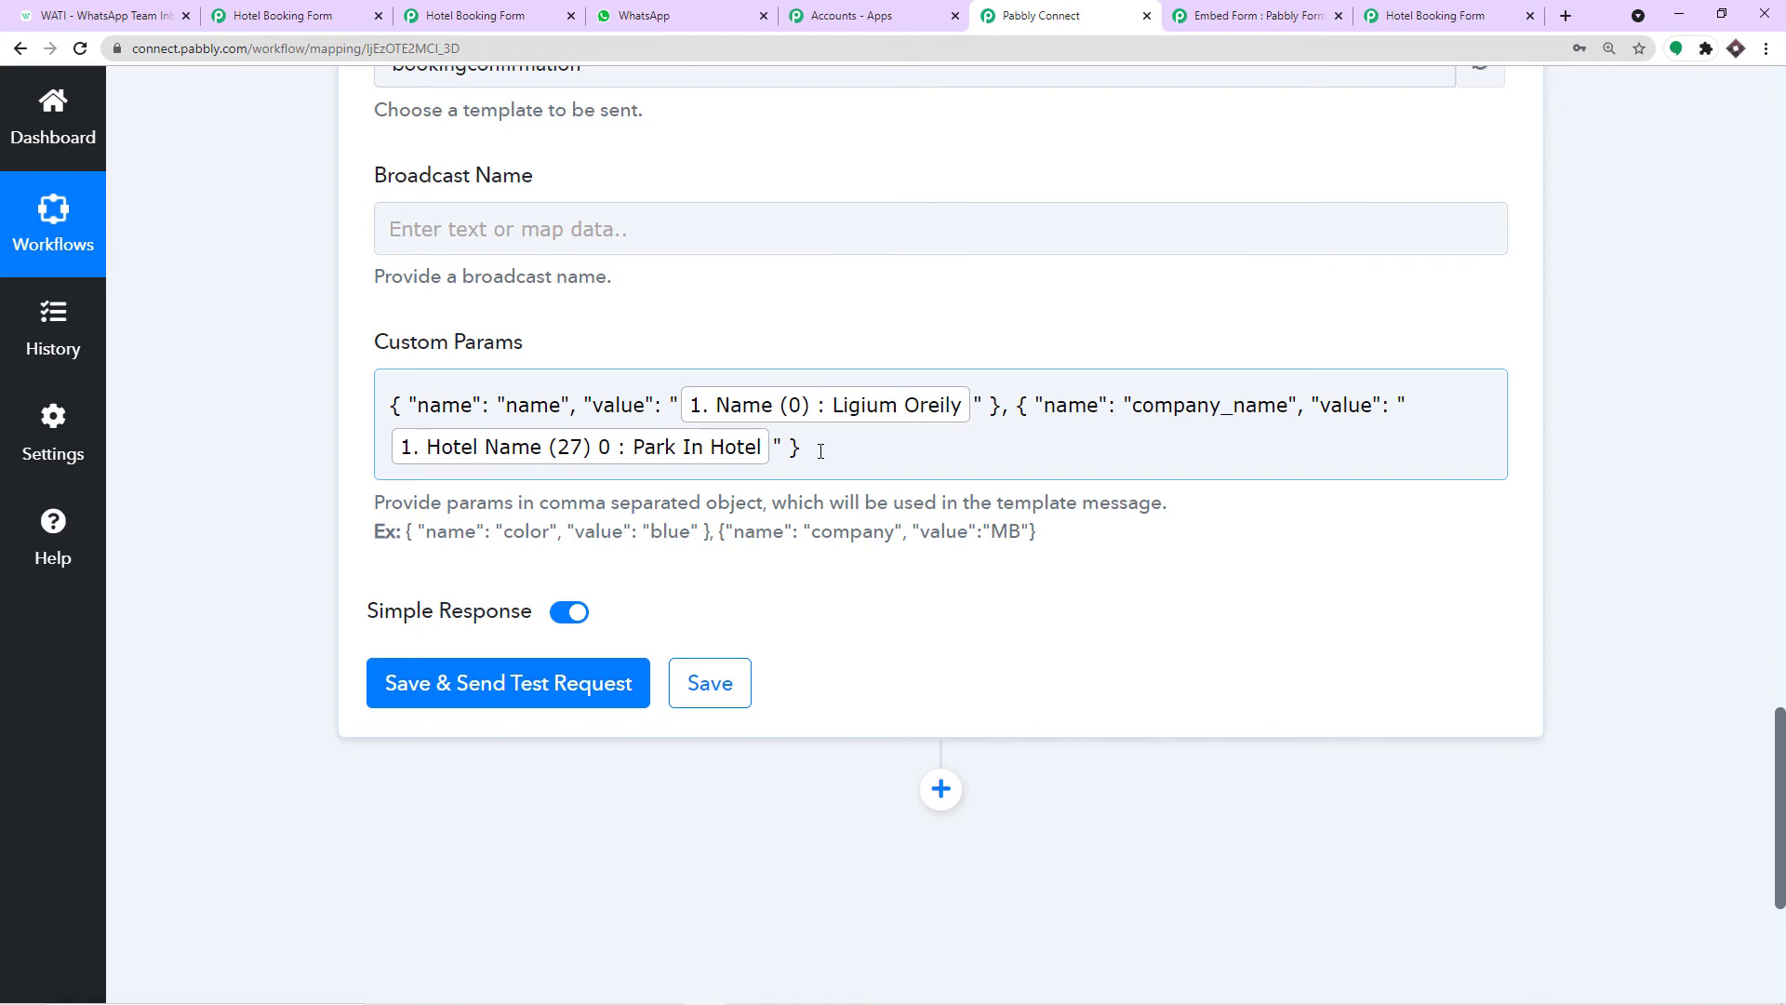
Check the submitted Hotel Name value and add a trailing comma to Custom Params.
{"action": "scroll", "coordinate": [1488, 410], "scroll_direction": "up", "scroll_amount": 15}
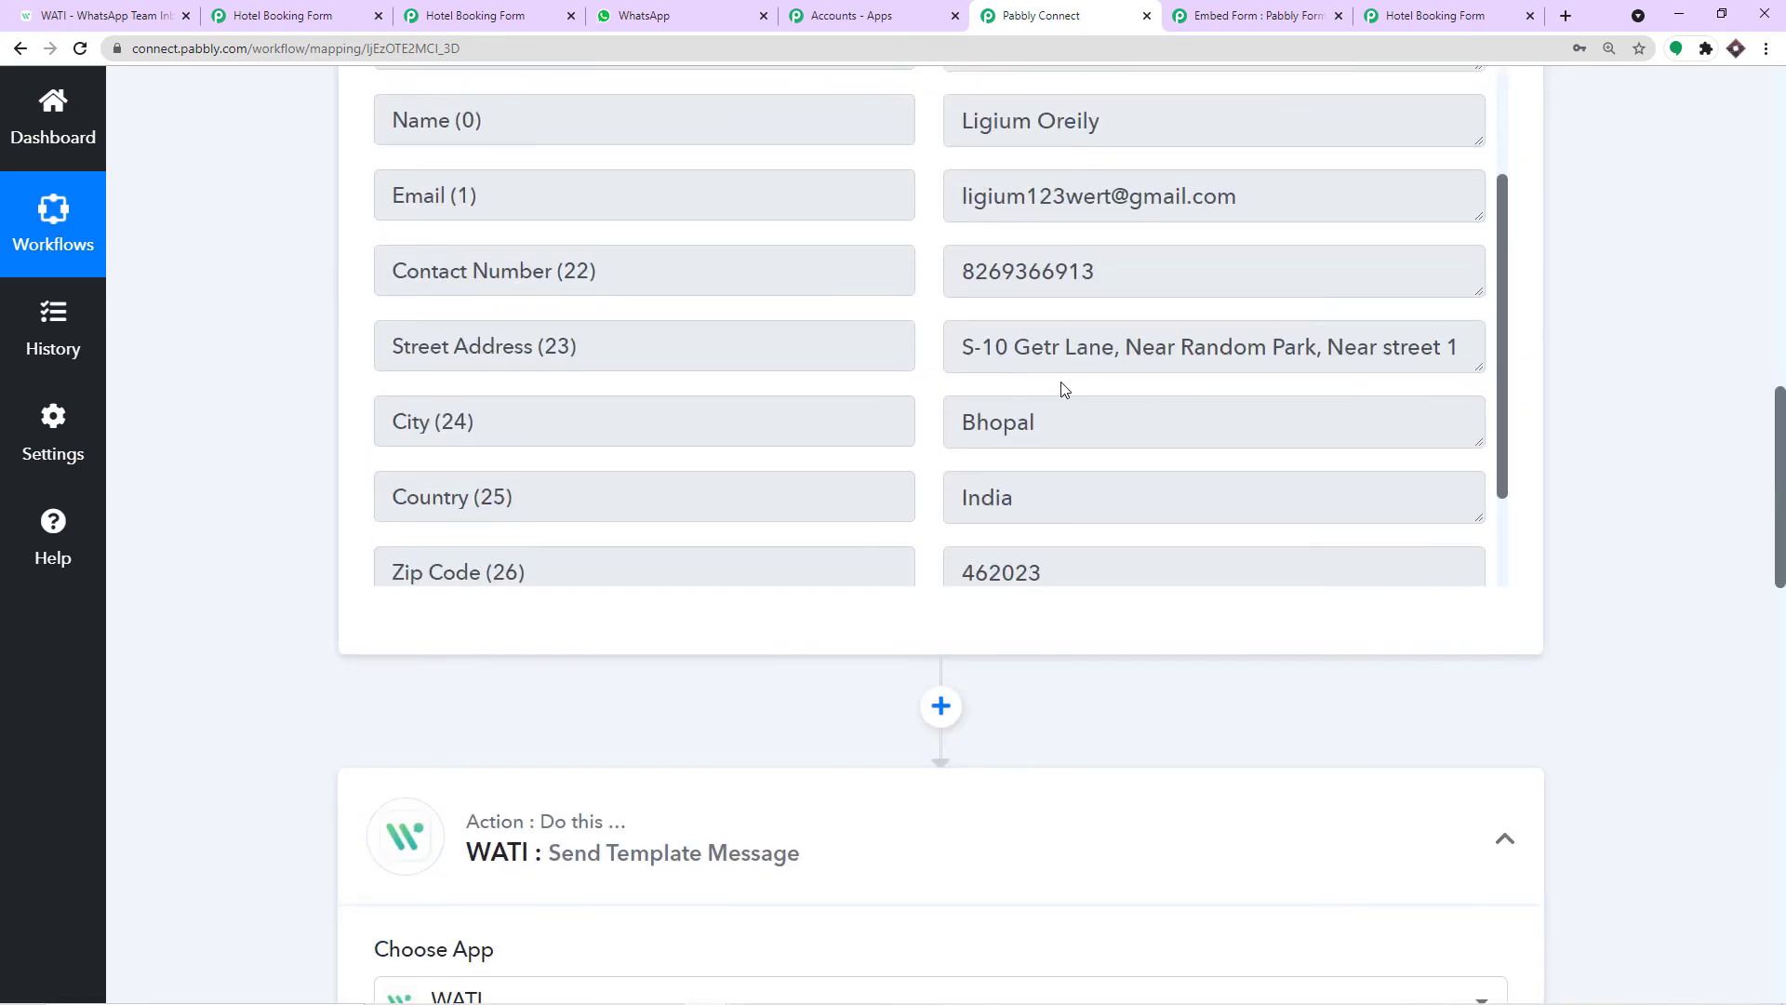
{"action": "scroll", "coordinate": [1060, 447], "scroll_direction": "up", "scroll_amount": 3}
{"action": "scroll", "coordinate": [1061, 387], "scroll_direction": "down", "scroll_amount": 5}
{"action": "scroll", "coordinate": [1072, 439], "scroll_direction": "up", "scroll_amount": 5}
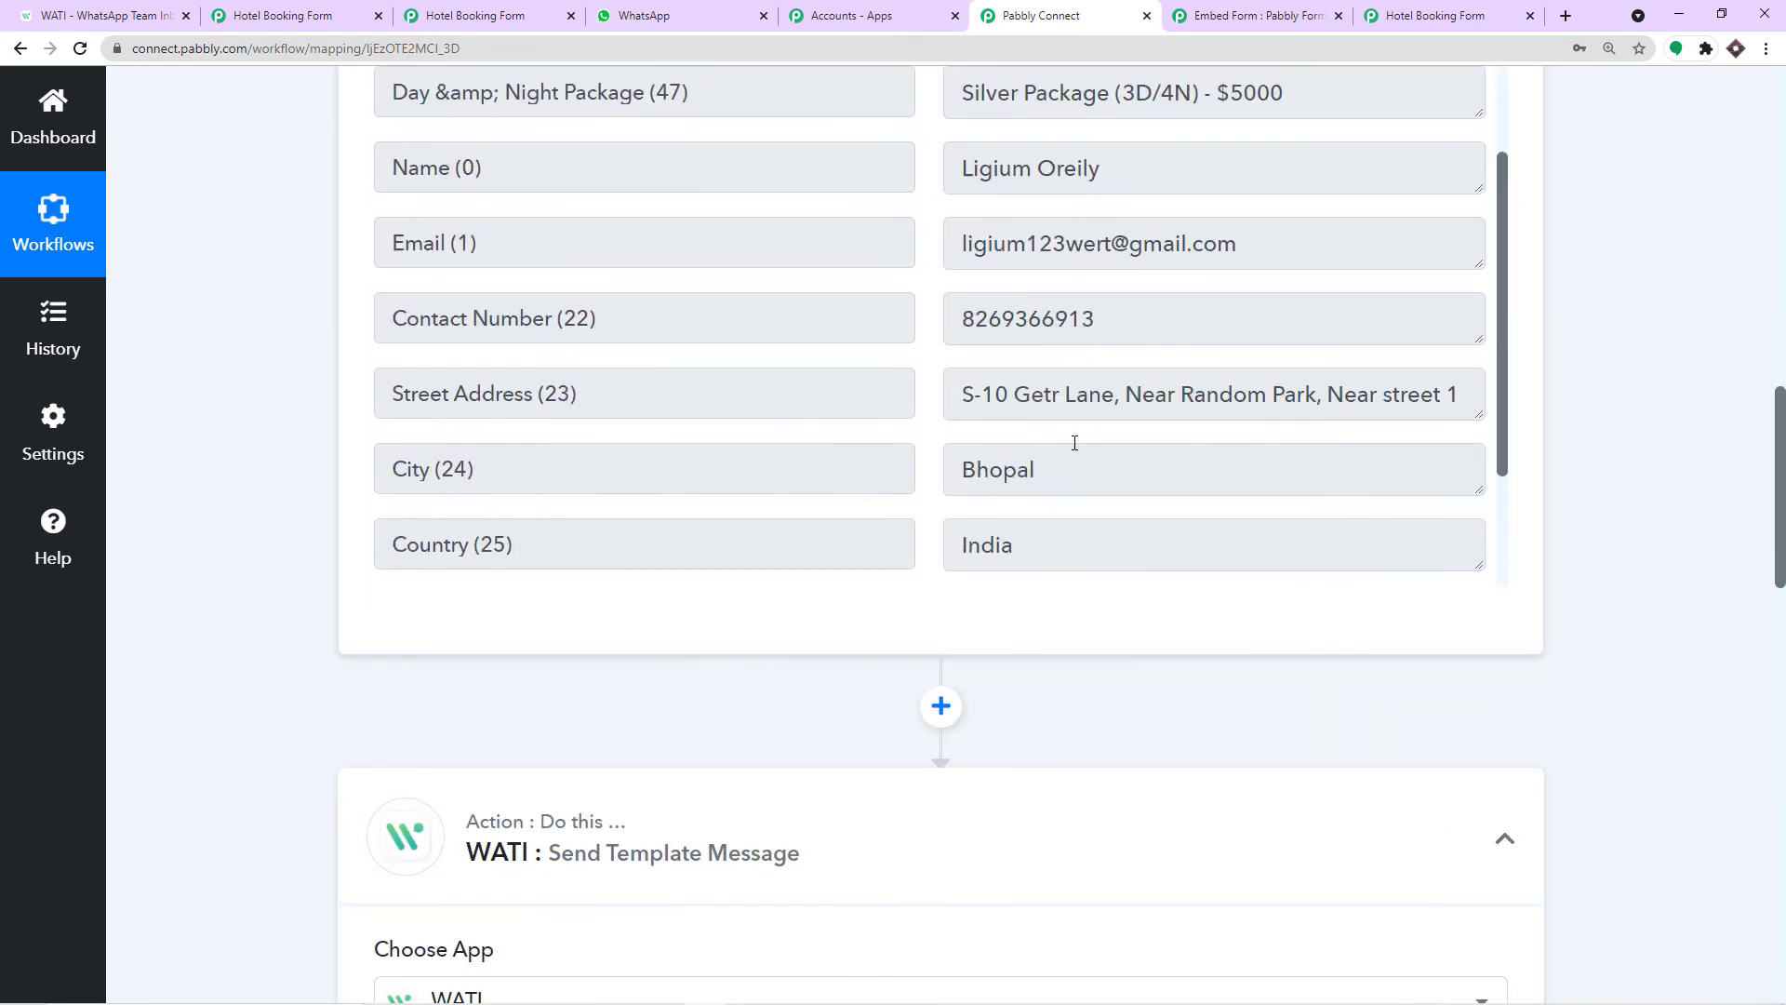
{"action": "scroll", "coordinate": [1075, 443], "scroll_direction": "up", "scroll_amount": 4}
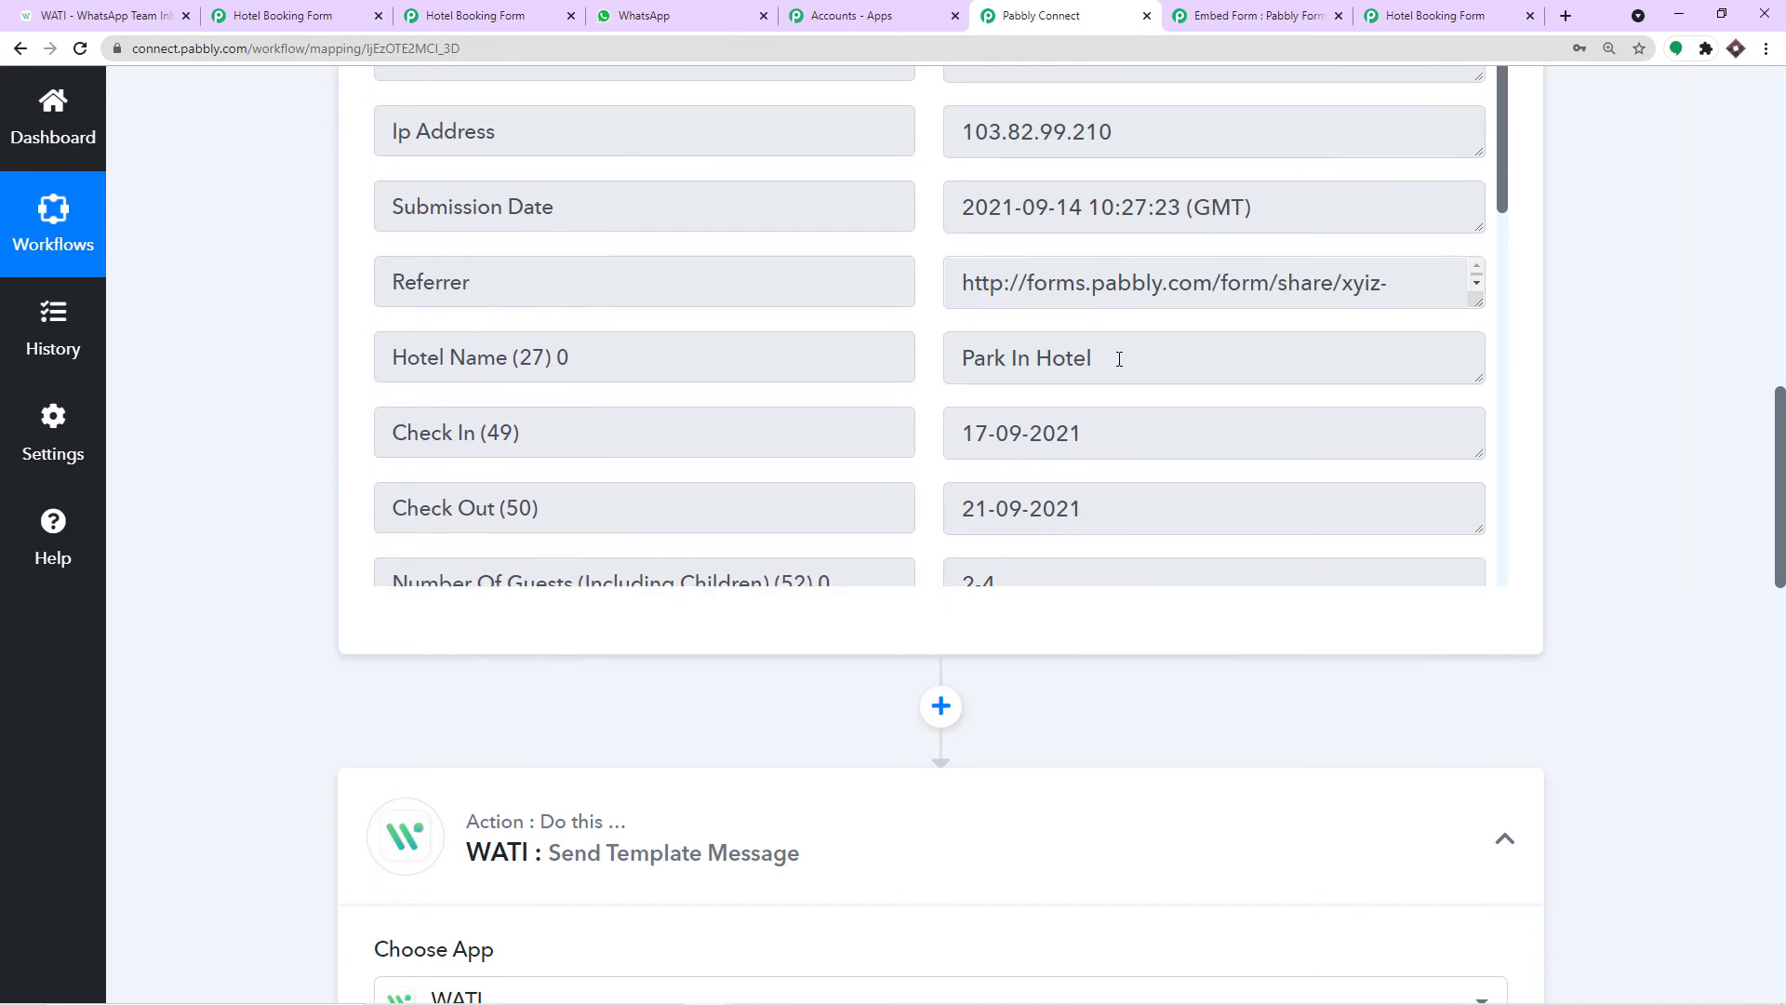
{"action": "triple_click", "coordinate": [1120, 359]}
{"action": "scroll", "coordinate": [1568, 571], "scroll_direction": "down", "scroll_amount": 15}
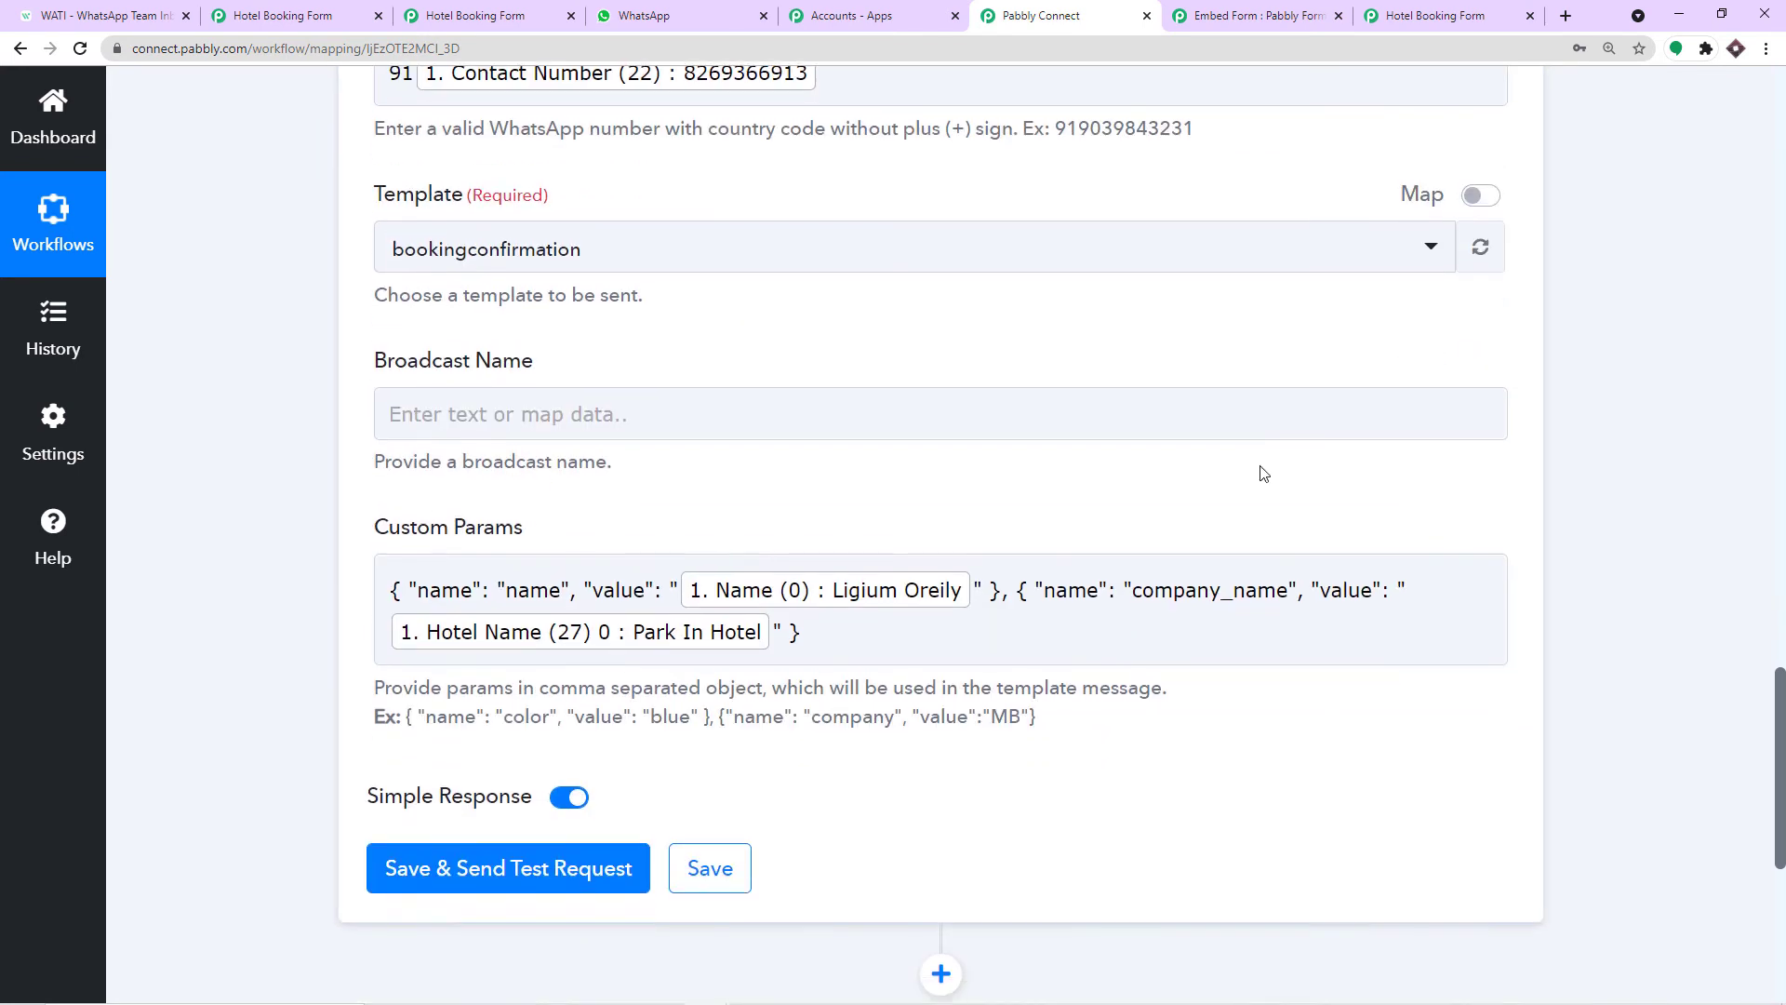
{"action": "scroll", "coordinate": [1263, 474], "scroll_direction": "down", "scroll_amount": 2}
{"action": "left_click", "coordinate": [857, 455]}
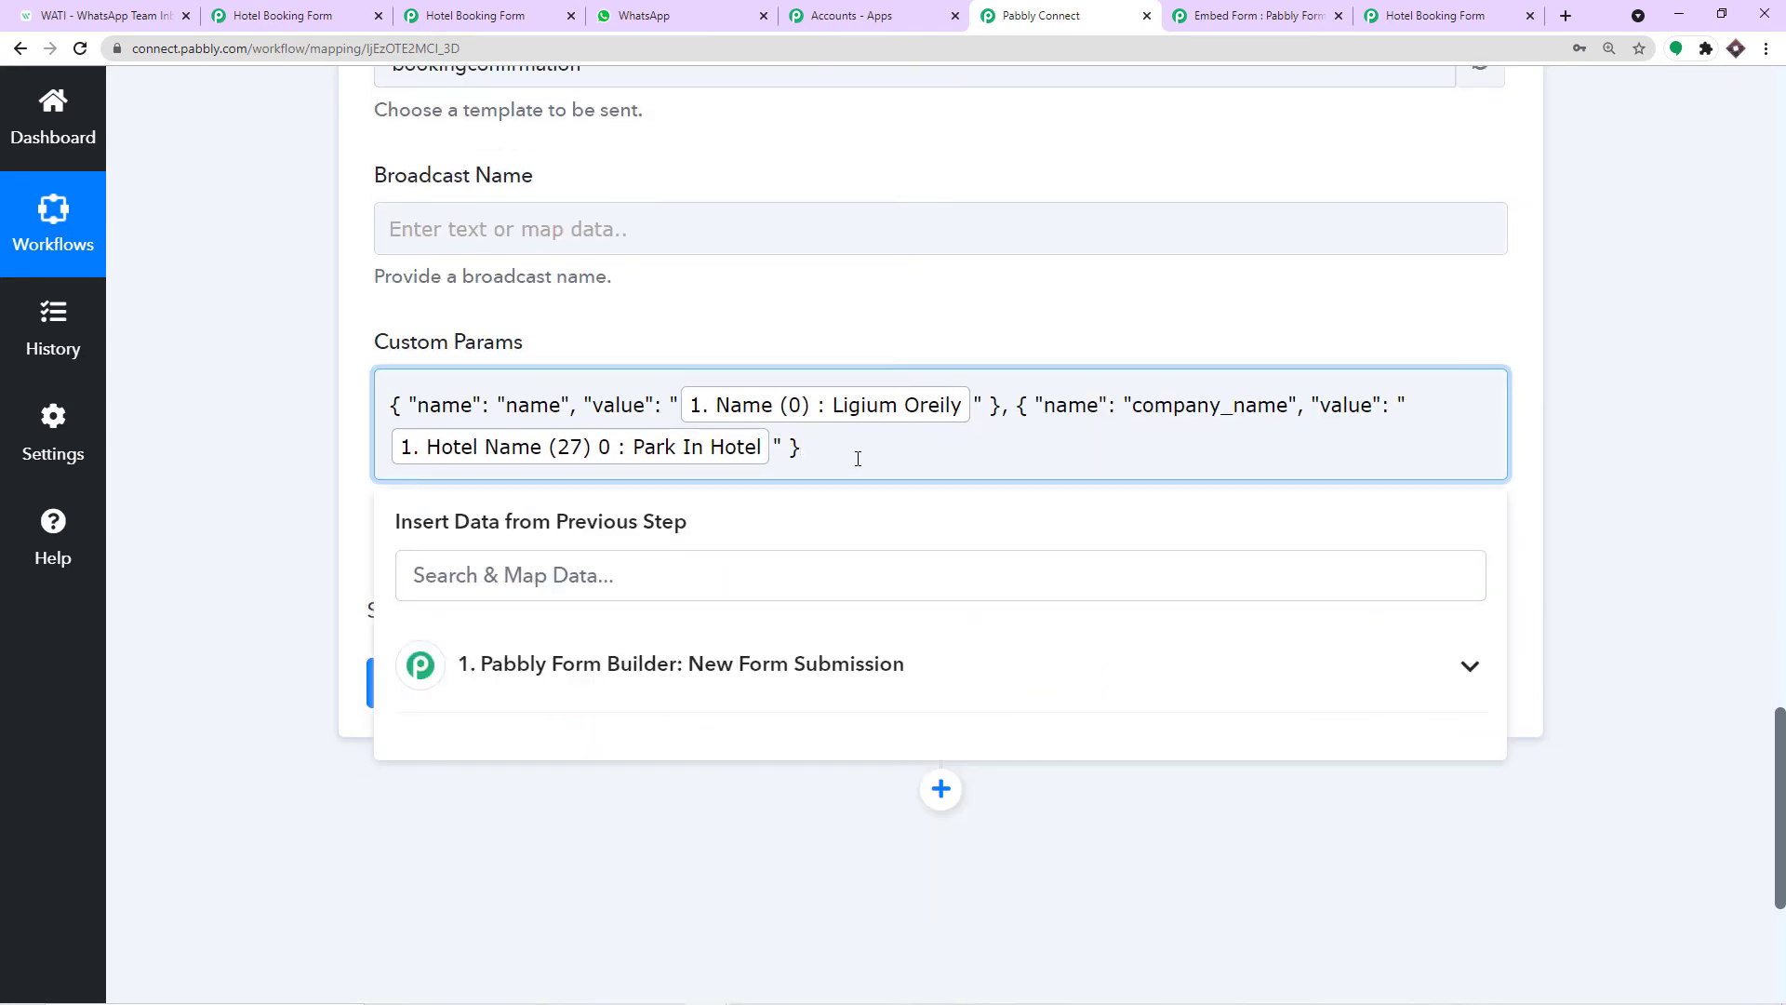
{"action": "type", "text": ","}
Select booking_name in the WATI template body for copying.
{"action": "left_click", "coordinate": [112, 16]}
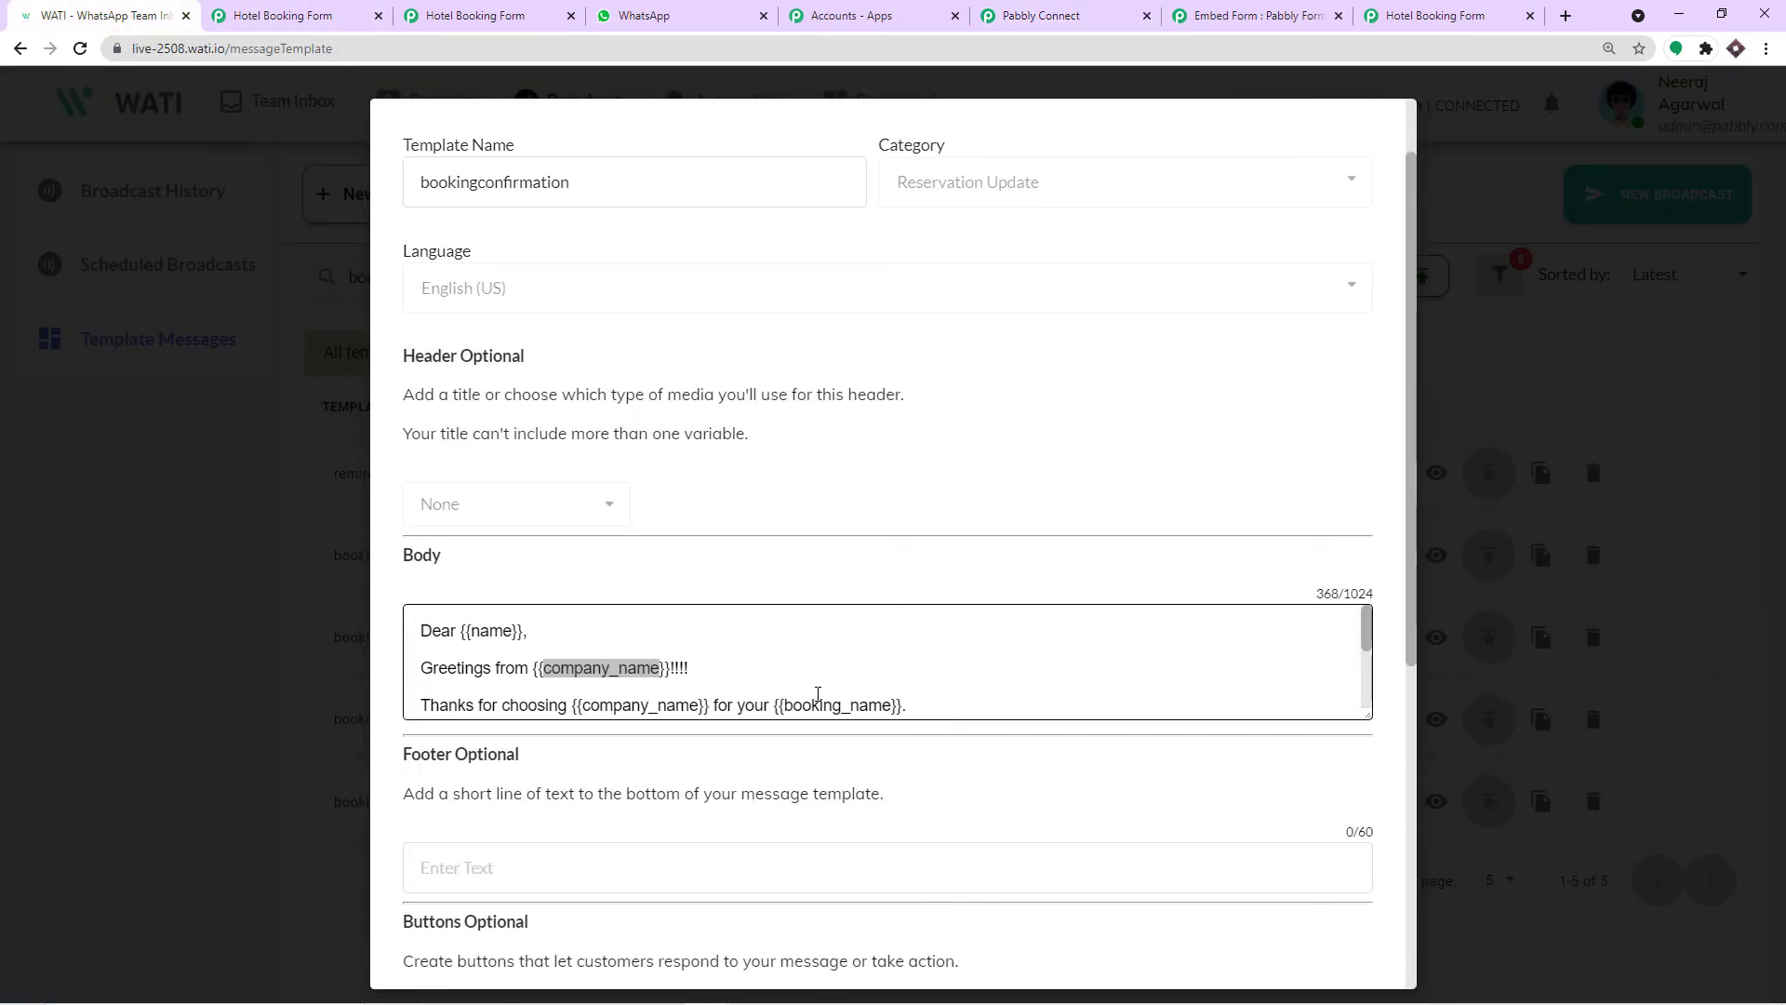
{"action": "double_click", "coordinate": [824, 705]}
{"action": "right_click", "coordinate": [843, 709]}
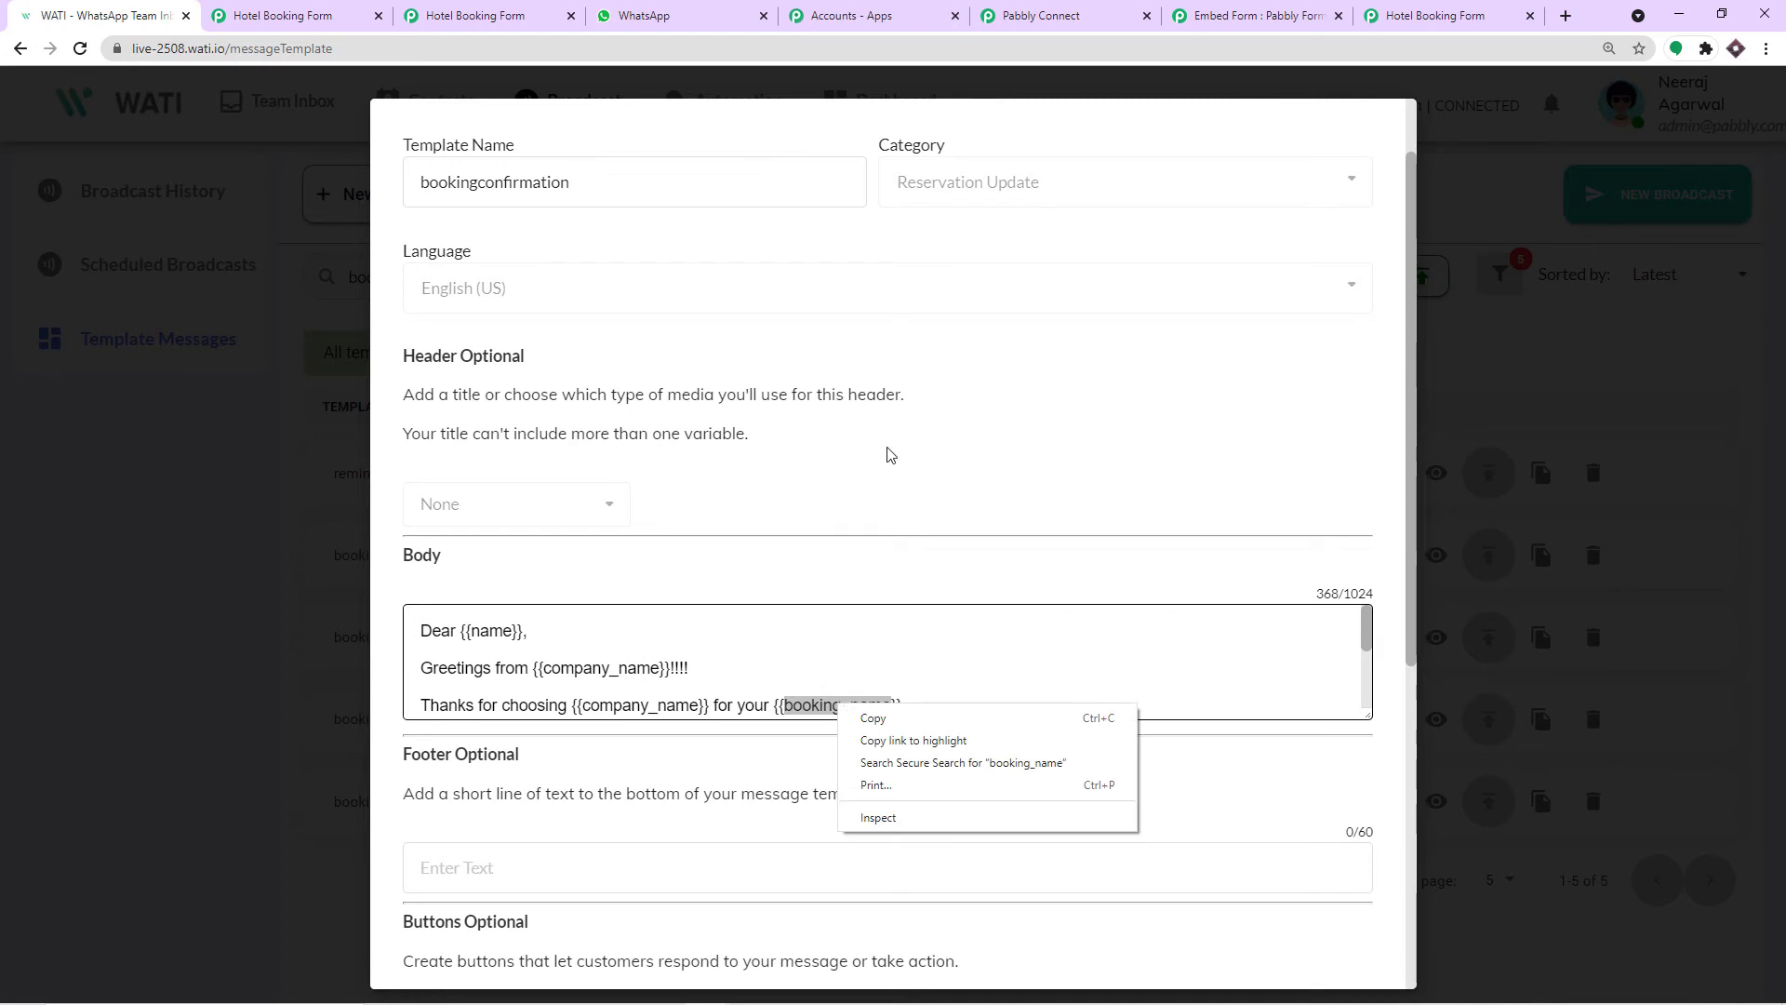
{"action": "left_click", "coordinate": [1089, 11]}
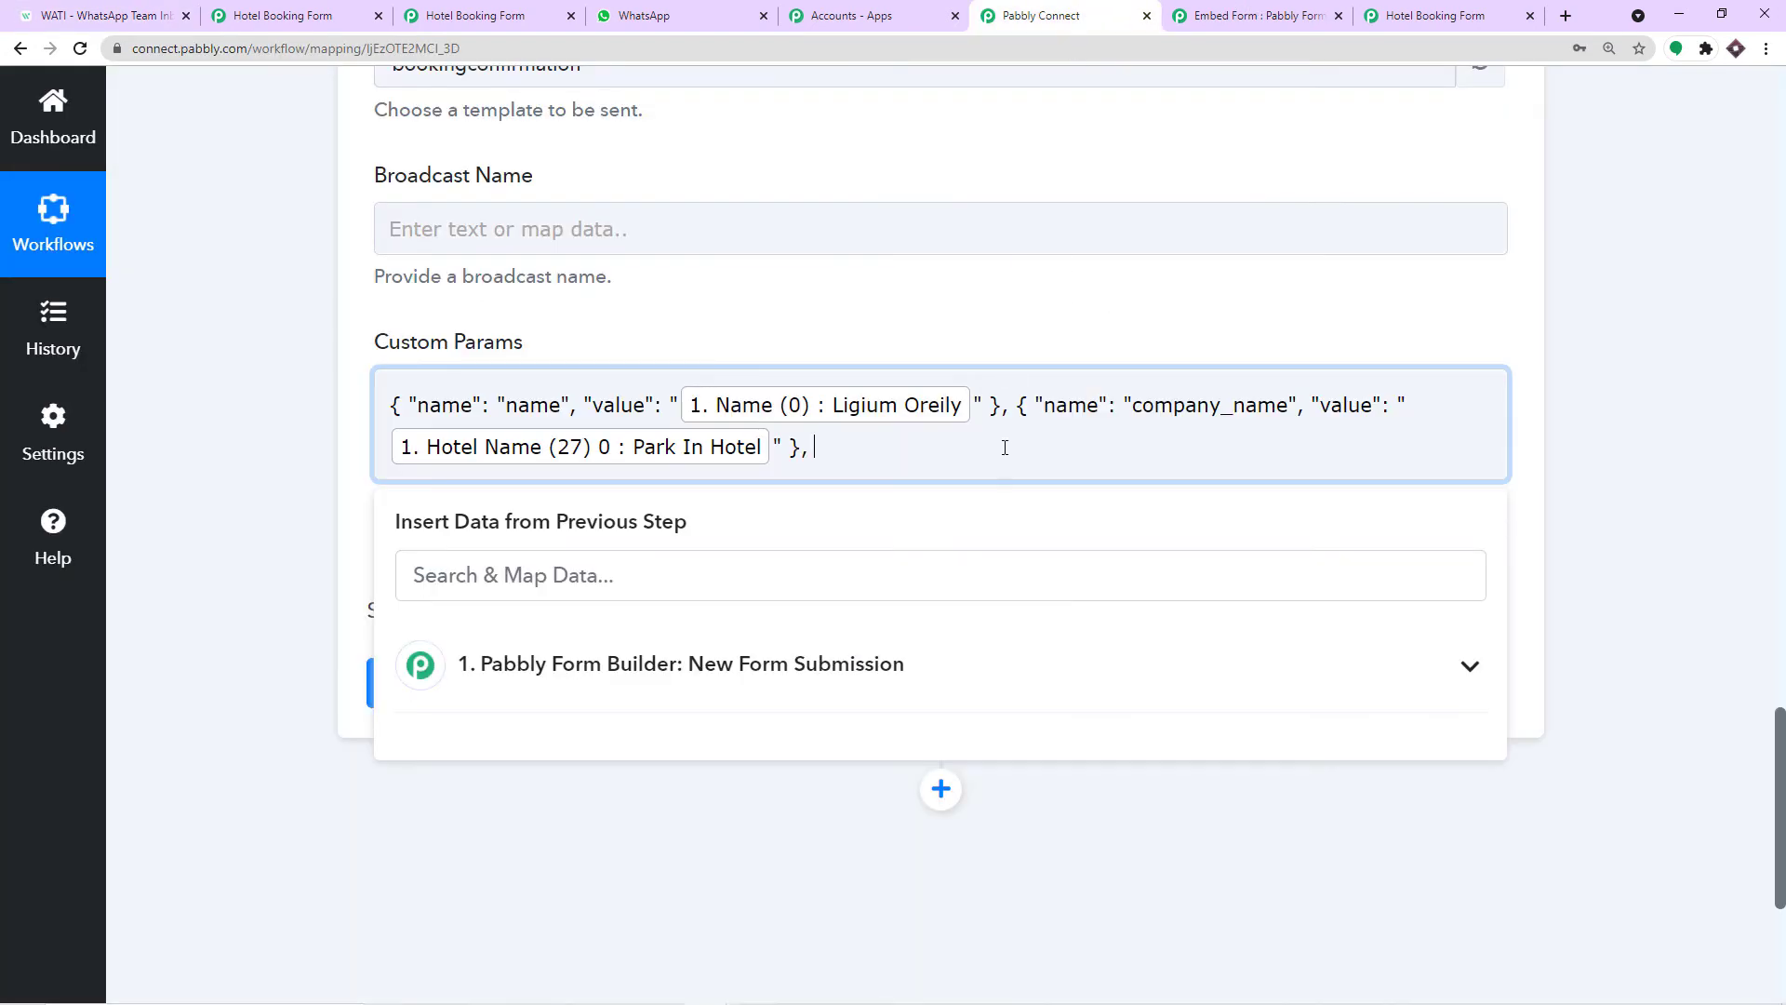
Paste another copy of the example param object at the end of Custom Params.
{"action": "left_click", "coordinate": [713, 279]}
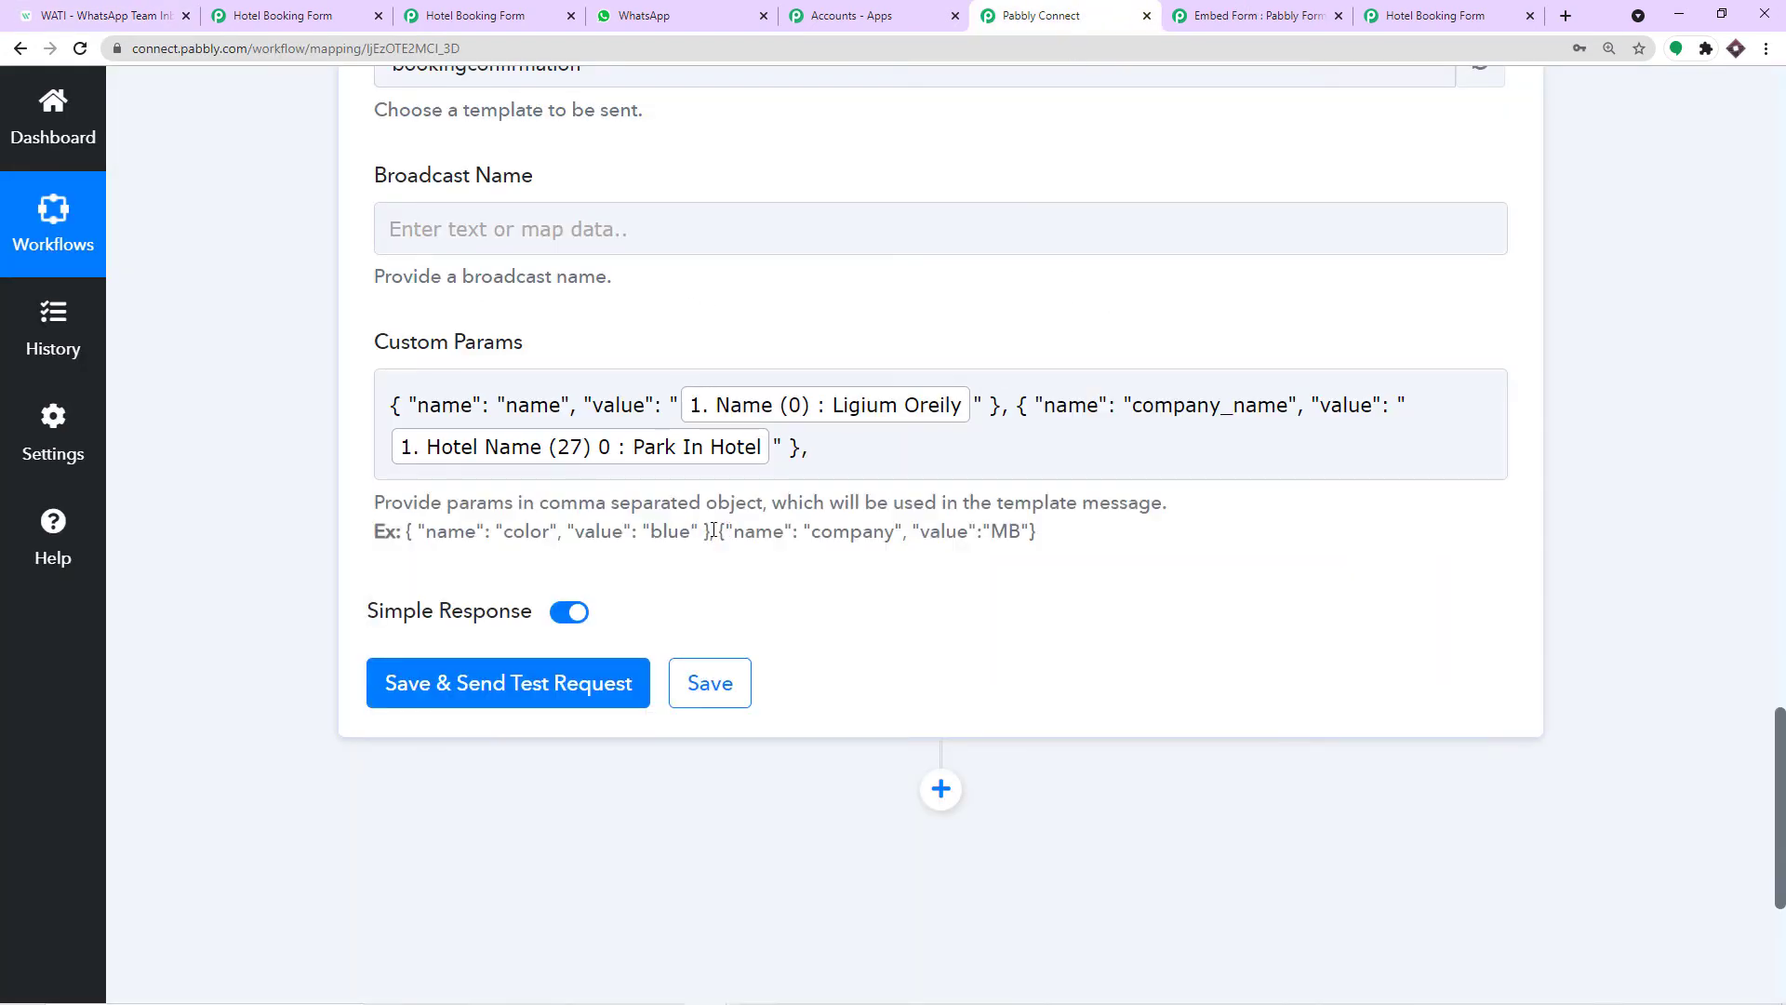
{"action": "left_click_drag", "start_coordinate": [704, 530], "coordinate": [406, 535]}
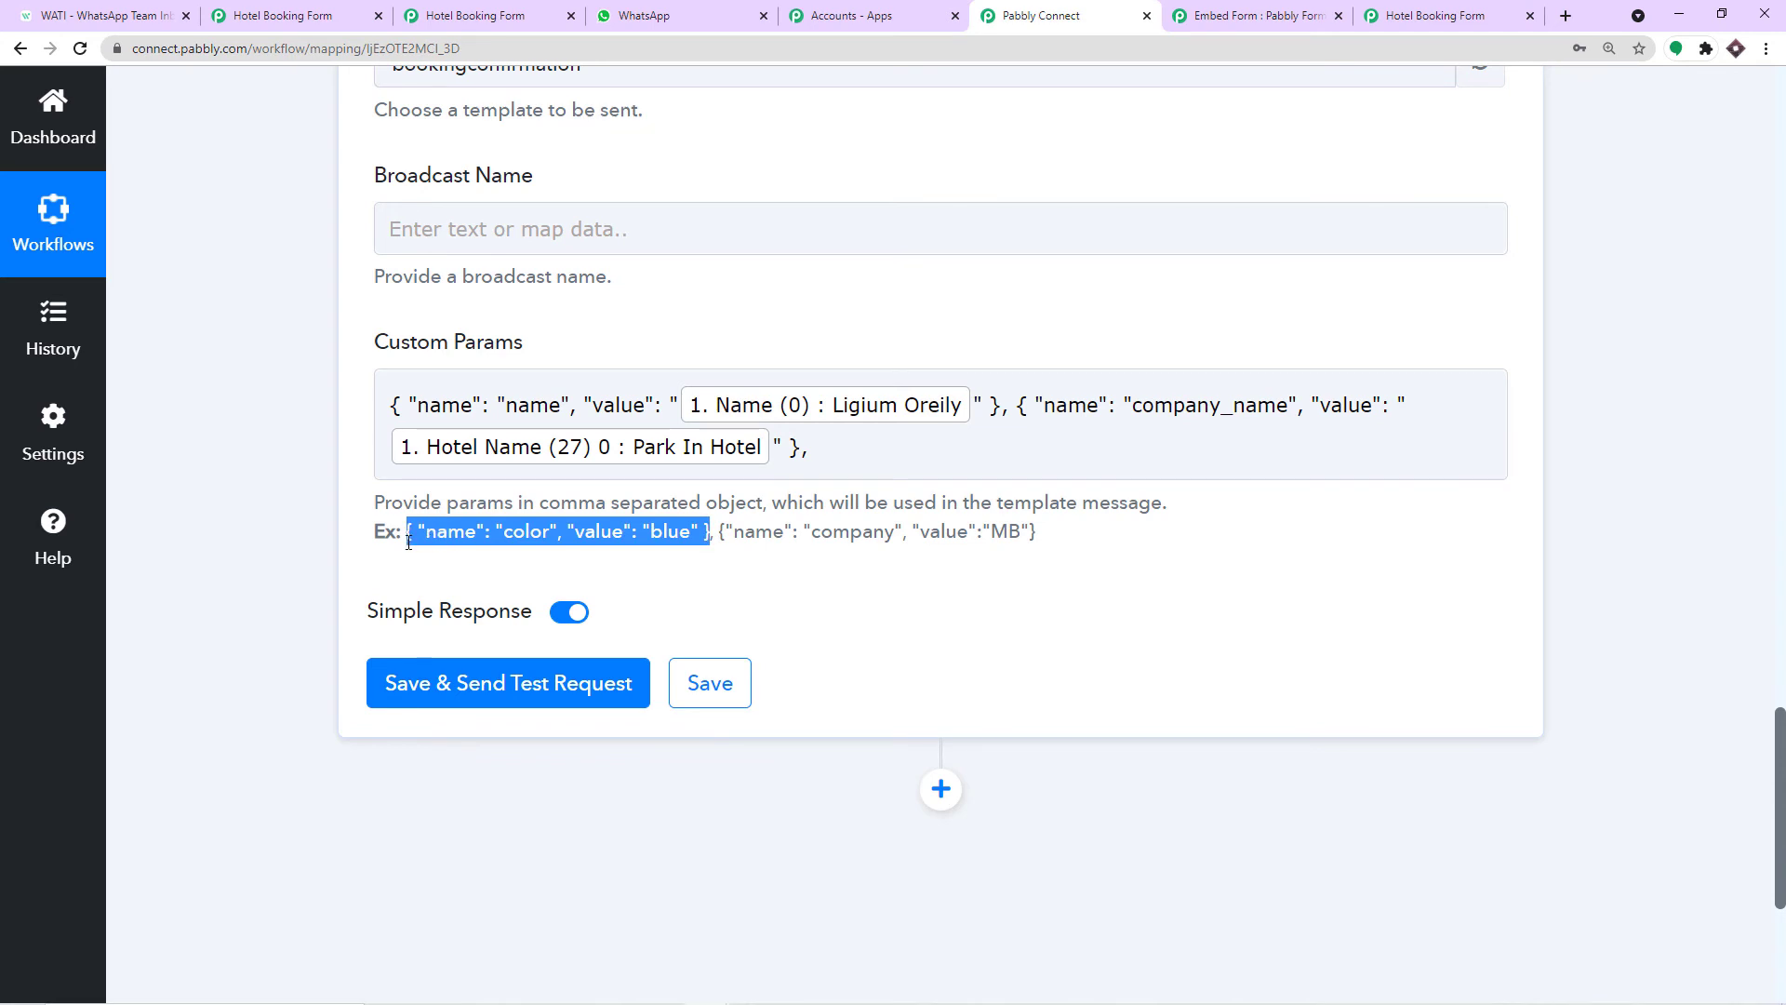
{"action": "right_click", "coordinate": [408, 545]}
{"action": "left_click", "coordinate": [452, 562]}
{"action": "left_click", "coordinate": [823, 460]}
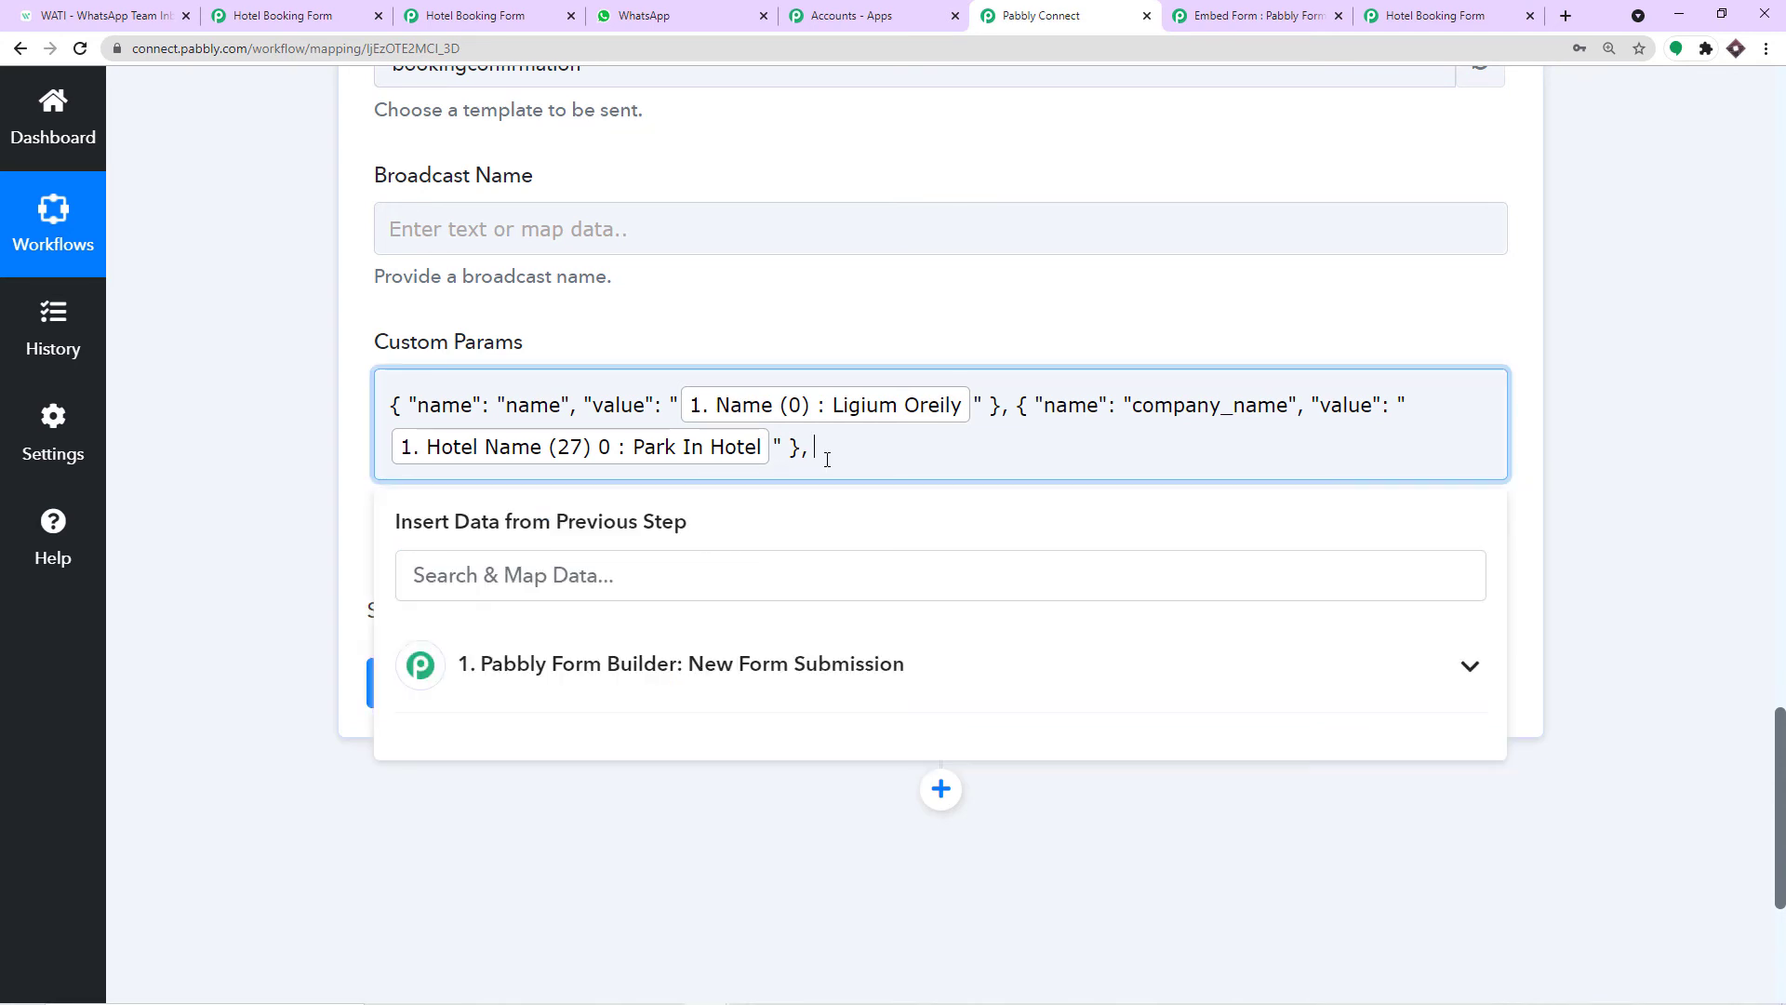
{"action": "key", "text": "ctrl+v"}
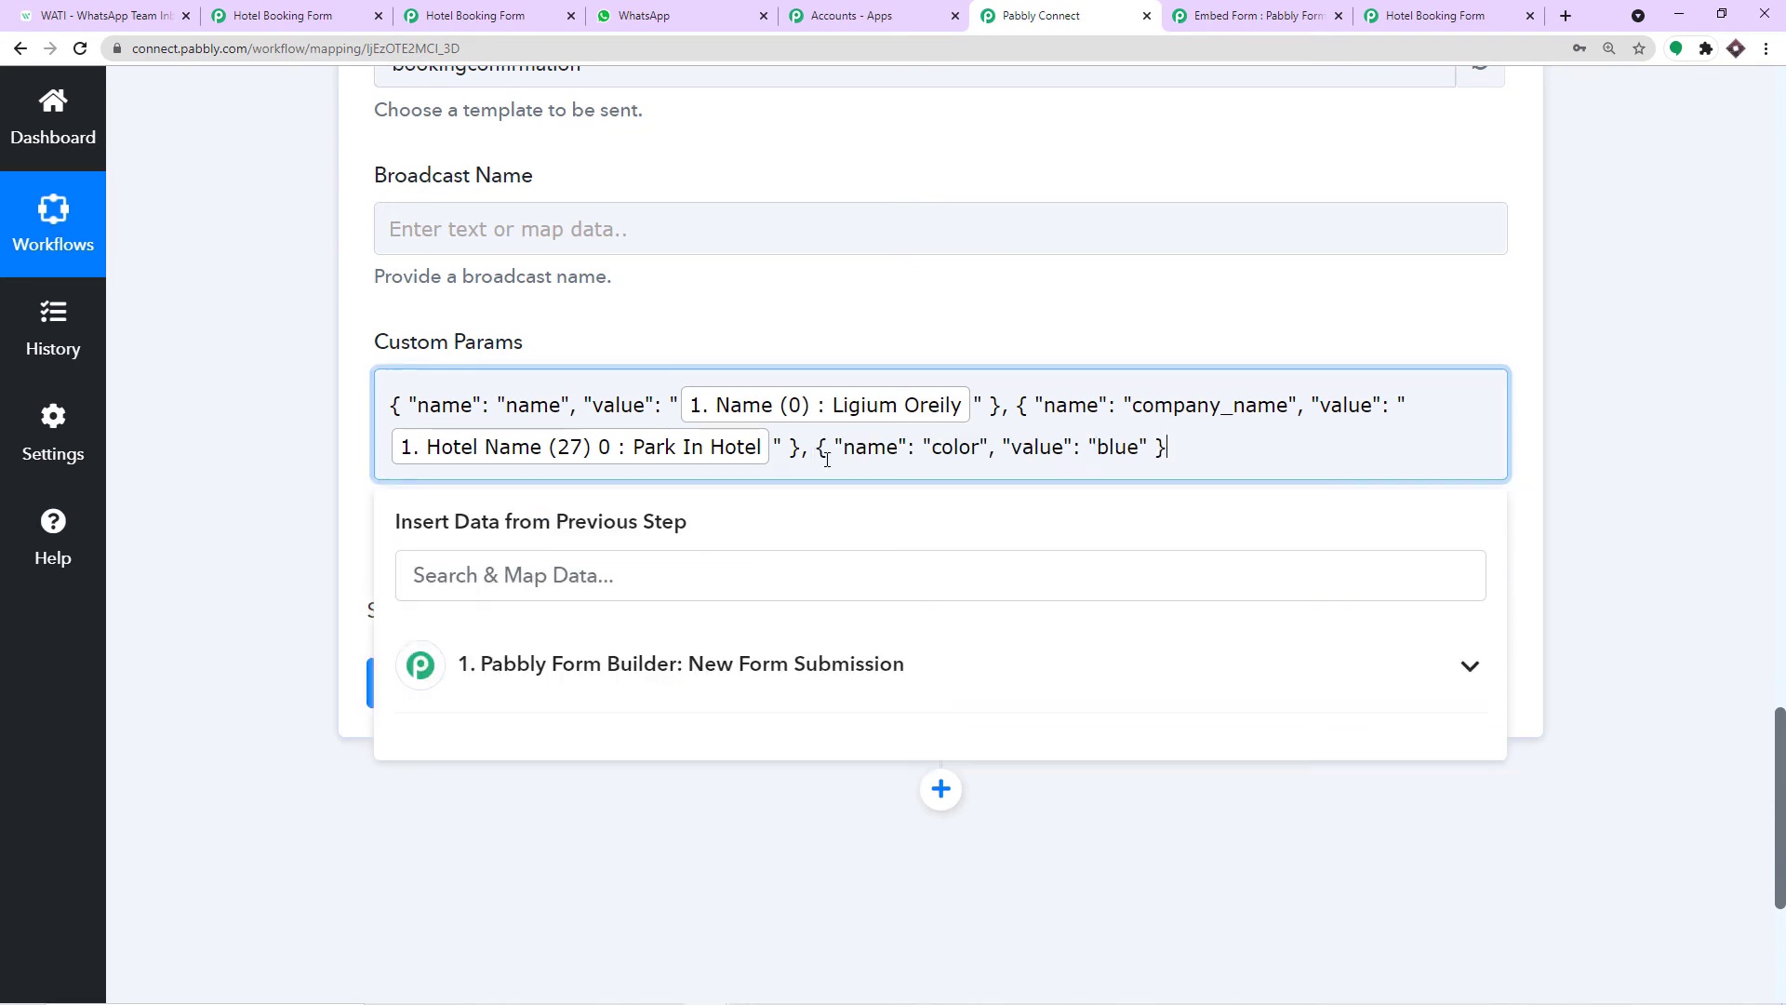
Replace the third param's name color with booking_name copied from WATI.
{"action": "double_click", "coordinate": [973, 450]}
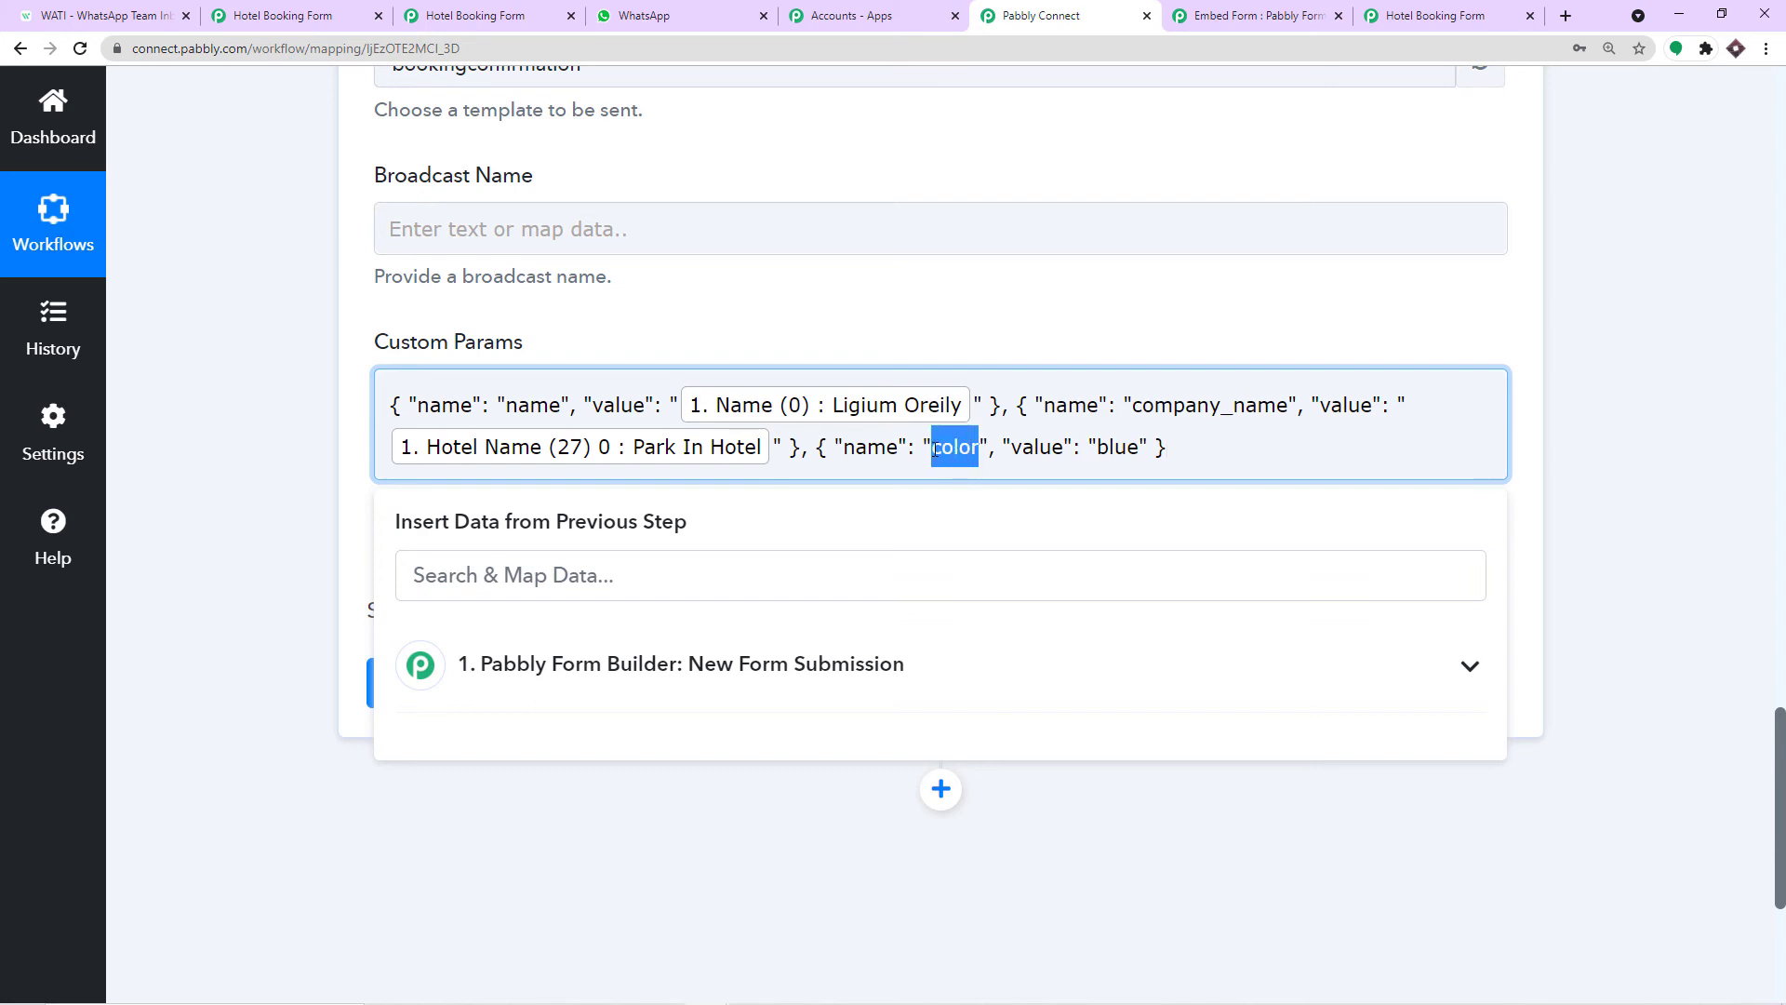
{"action": "key", "text": "BackSpace"}
{"action": "left_click", "coordinate": [97, 13]}
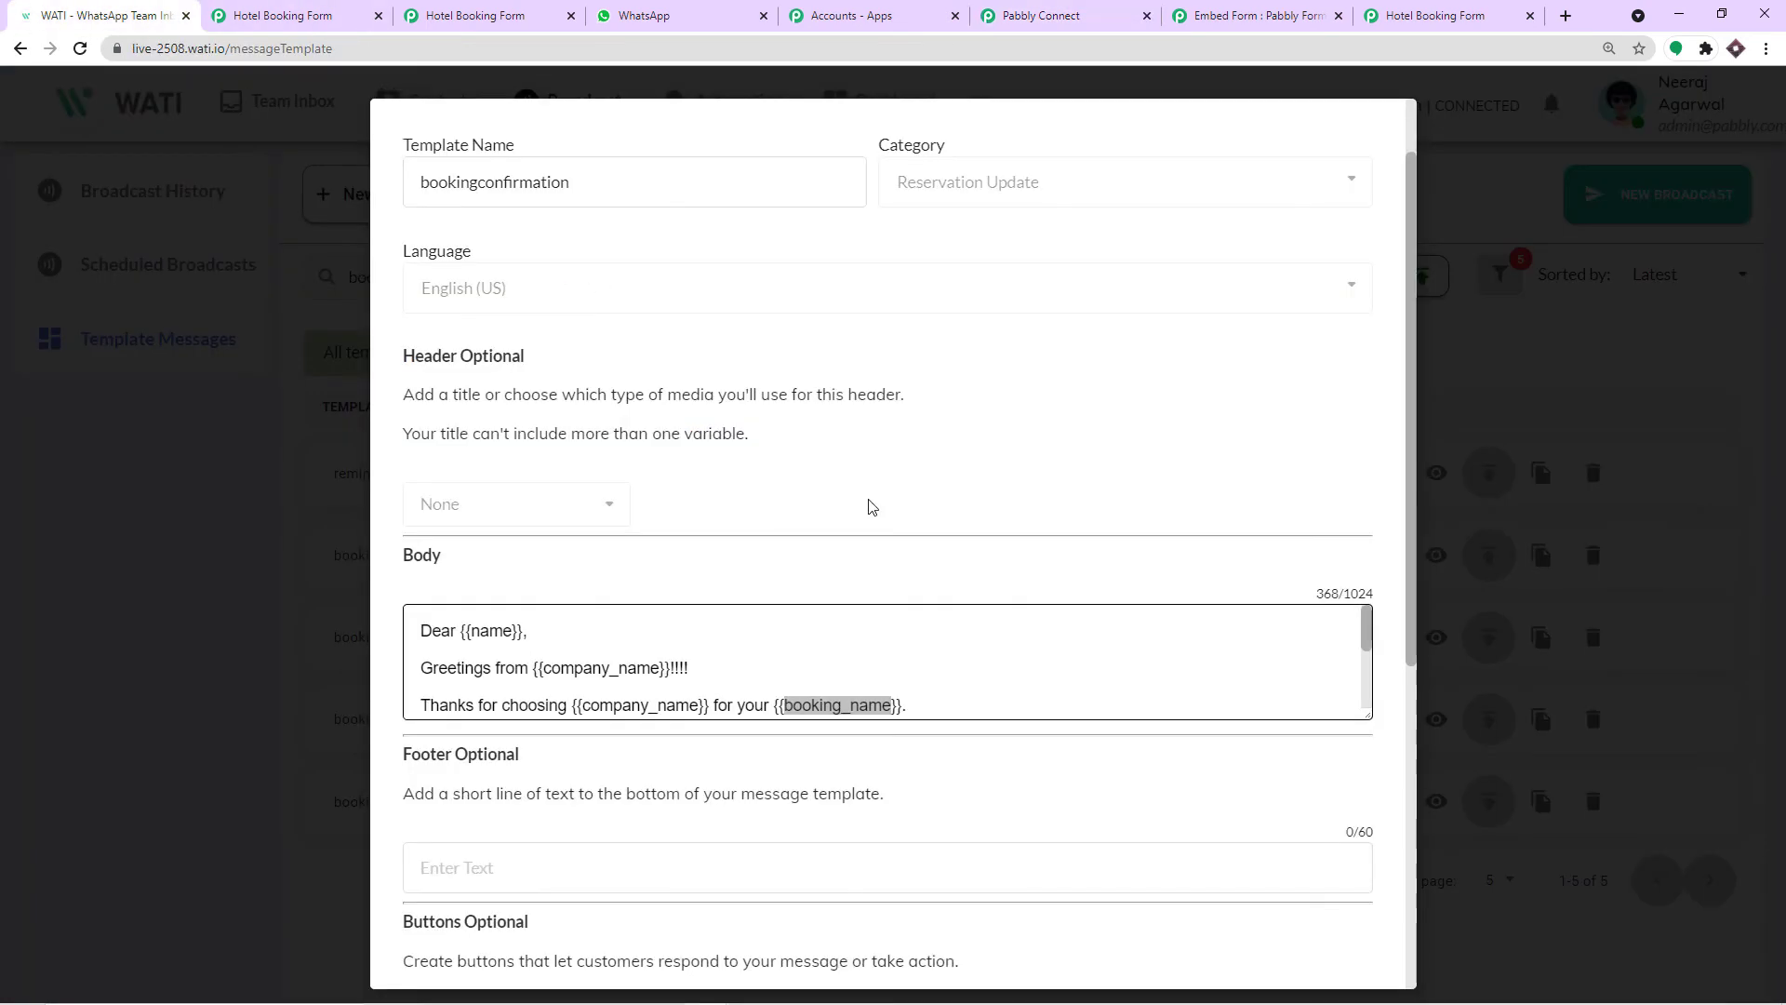
{"action": "right_click", "coordinate": [853, 704]}
{"action": "left_click", "coordinate": [898, 708]}
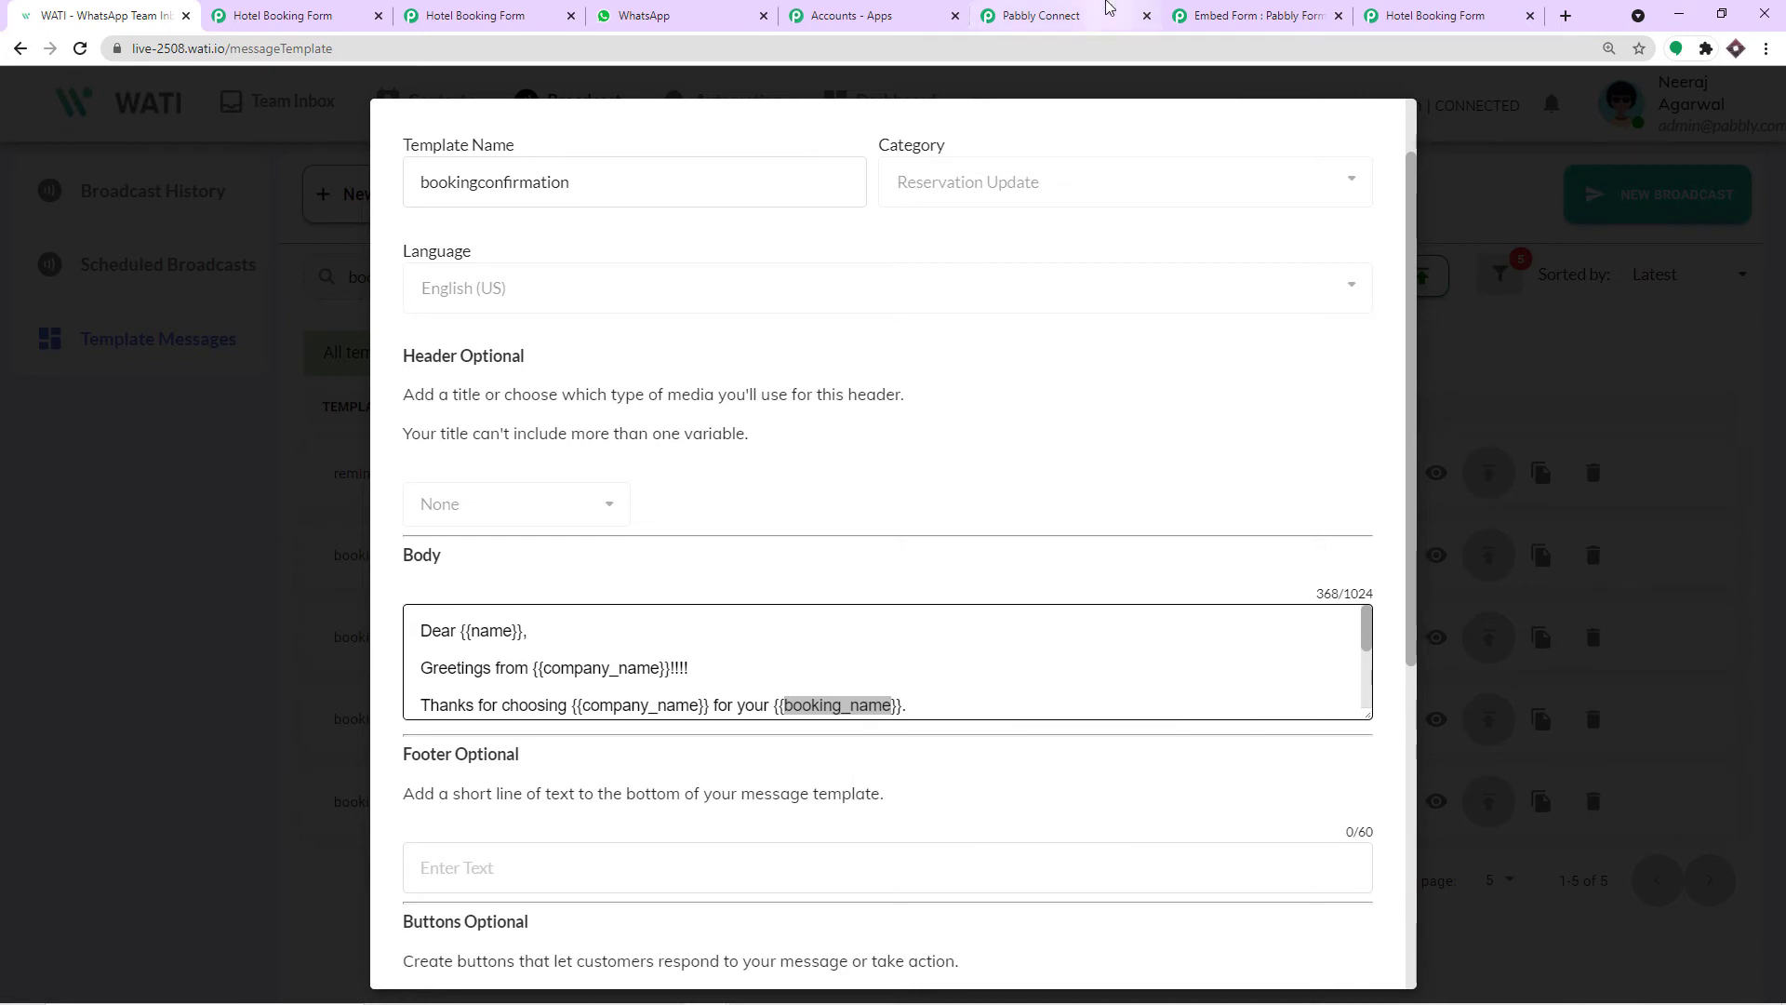
{"action": "left_click", "coordinate": [1042, 15]}
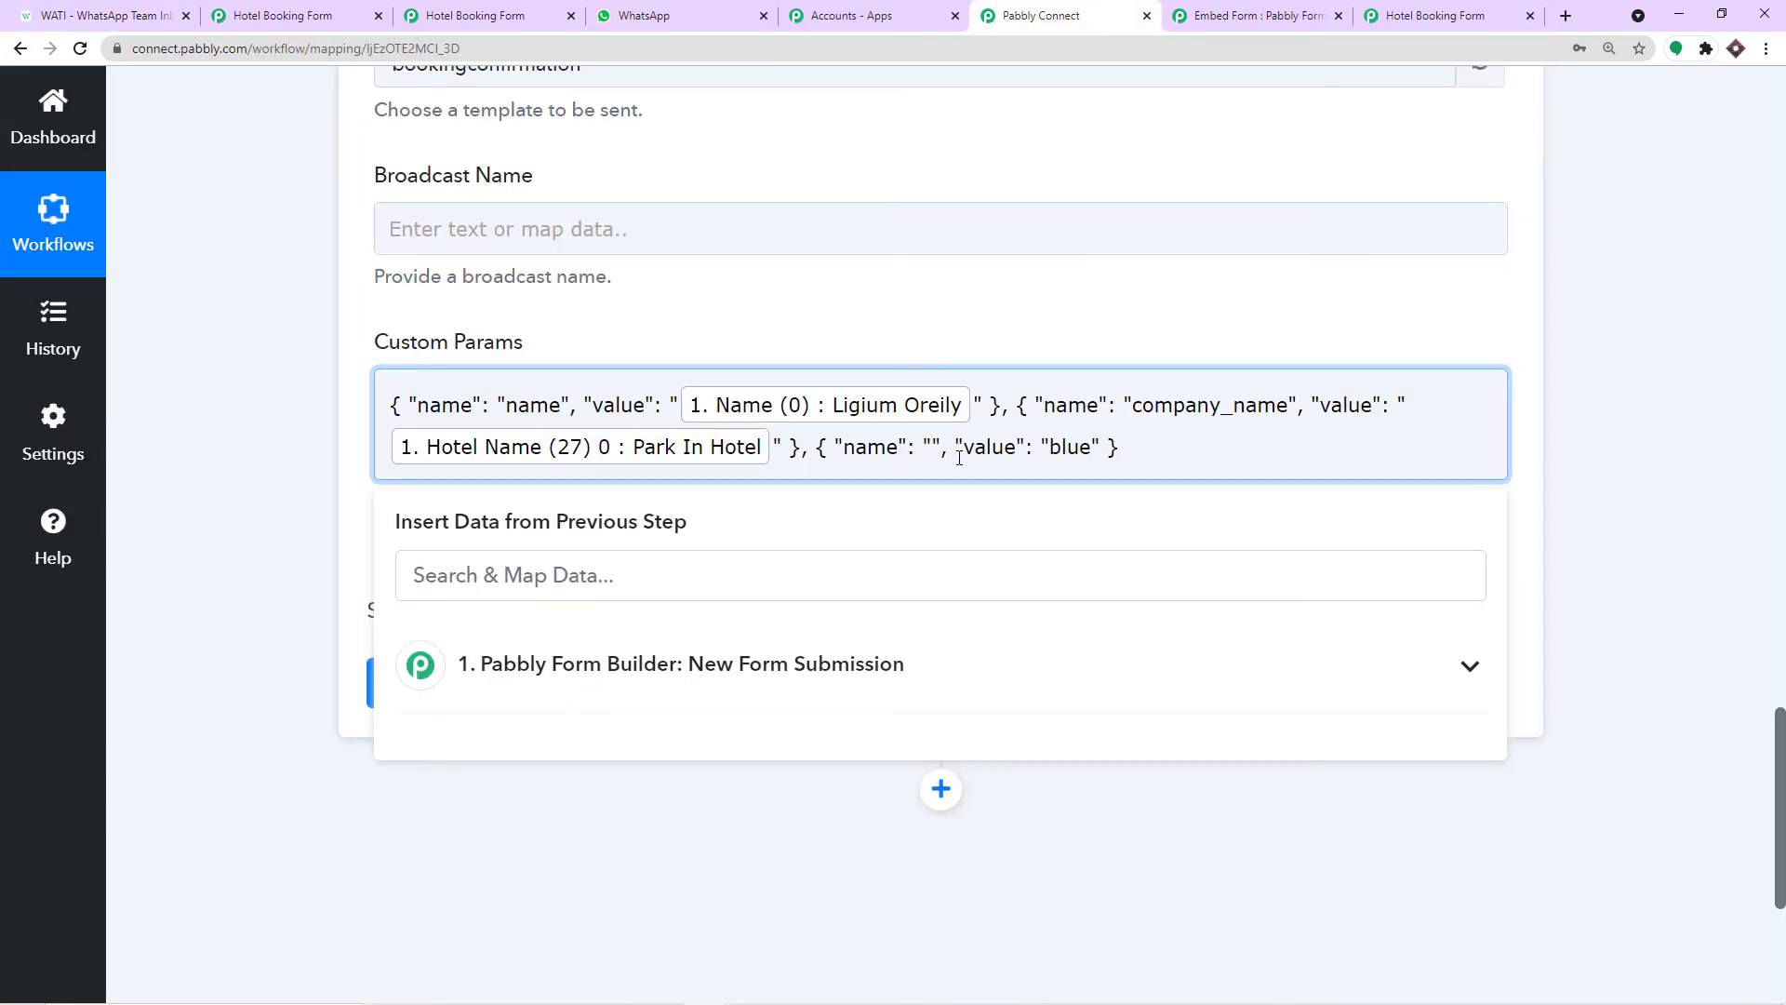
{"action": "key", "text": "ctrl+v"}
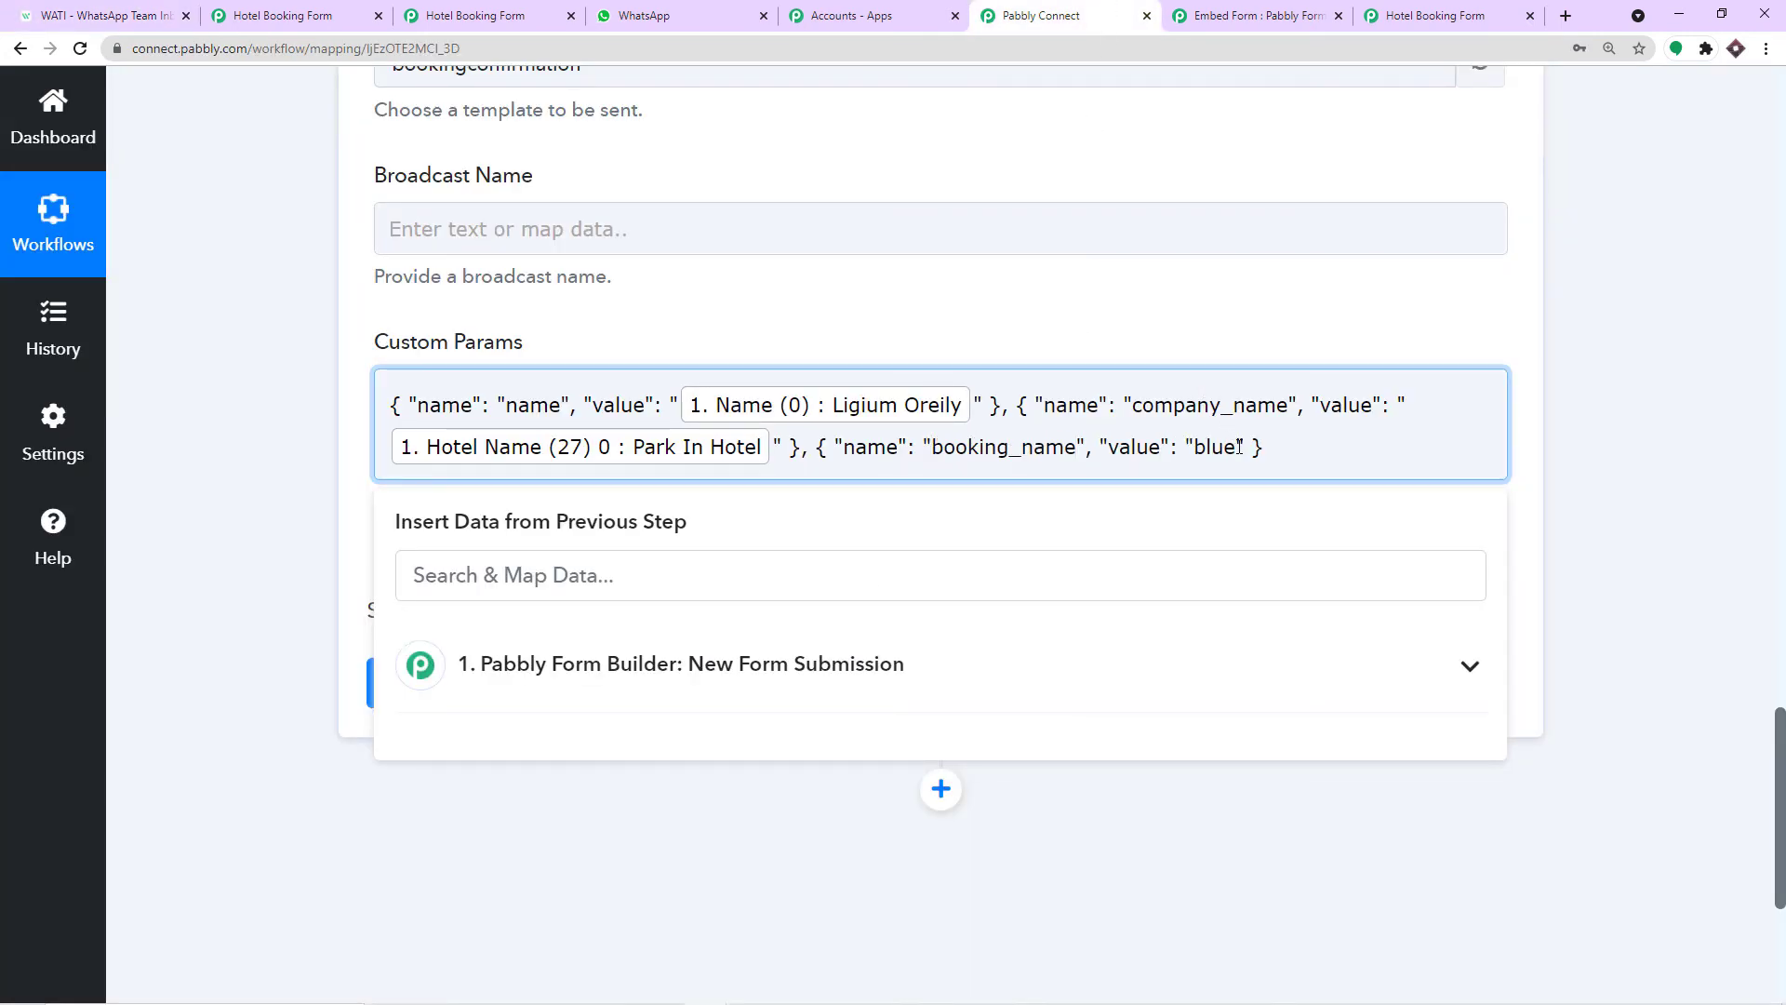
Clear blue and map the form's Day & Night Package field into booking_name's value.
{"action": "left_click_drag", "start_coordinate": [1239, 446], "coordinate": [1199, 450]}
{"action": "key", "text": "BackSpace"}
{"action": "scroll", "coordinate": [1126, 354], "scroll_direction": "up", "scroll_amount": 15}
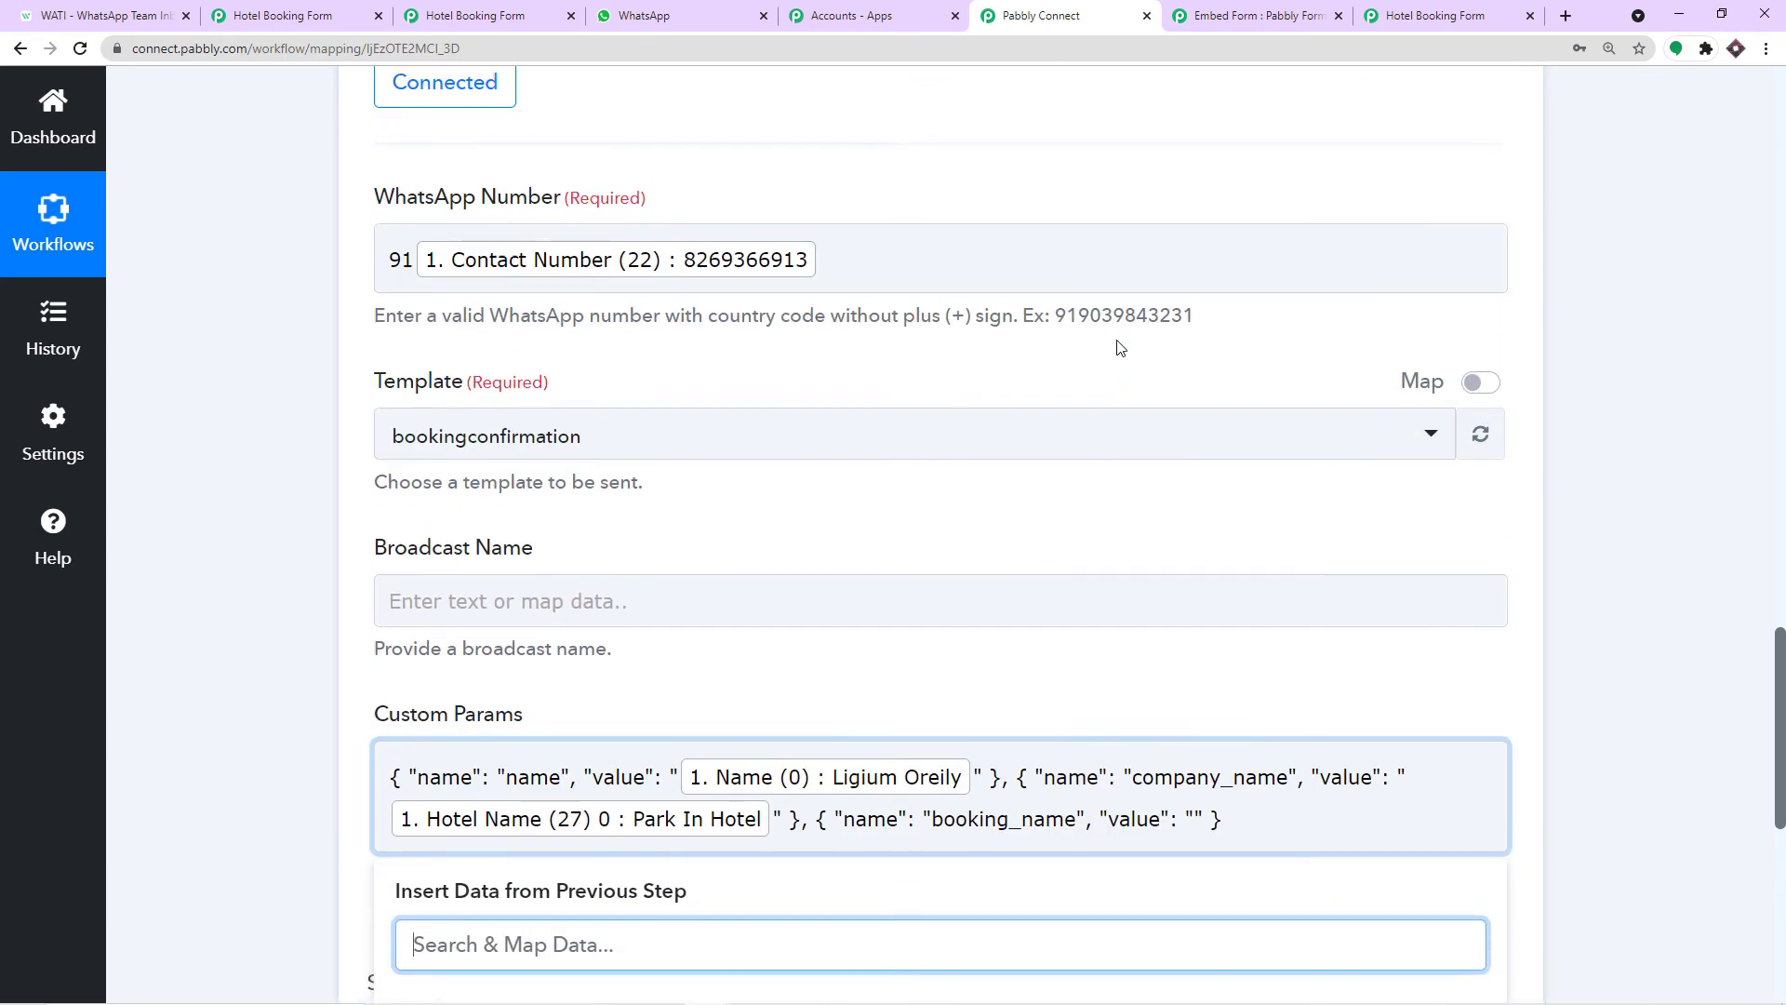
{"action": "scroll", "coordinate": [1120, 348], "scroll_direction": "up", "scroll_amount": 1}
{"action": "scroll", "coordinate": [1120, 348], "scroll_direction": "down", "scroll_amount": 4}
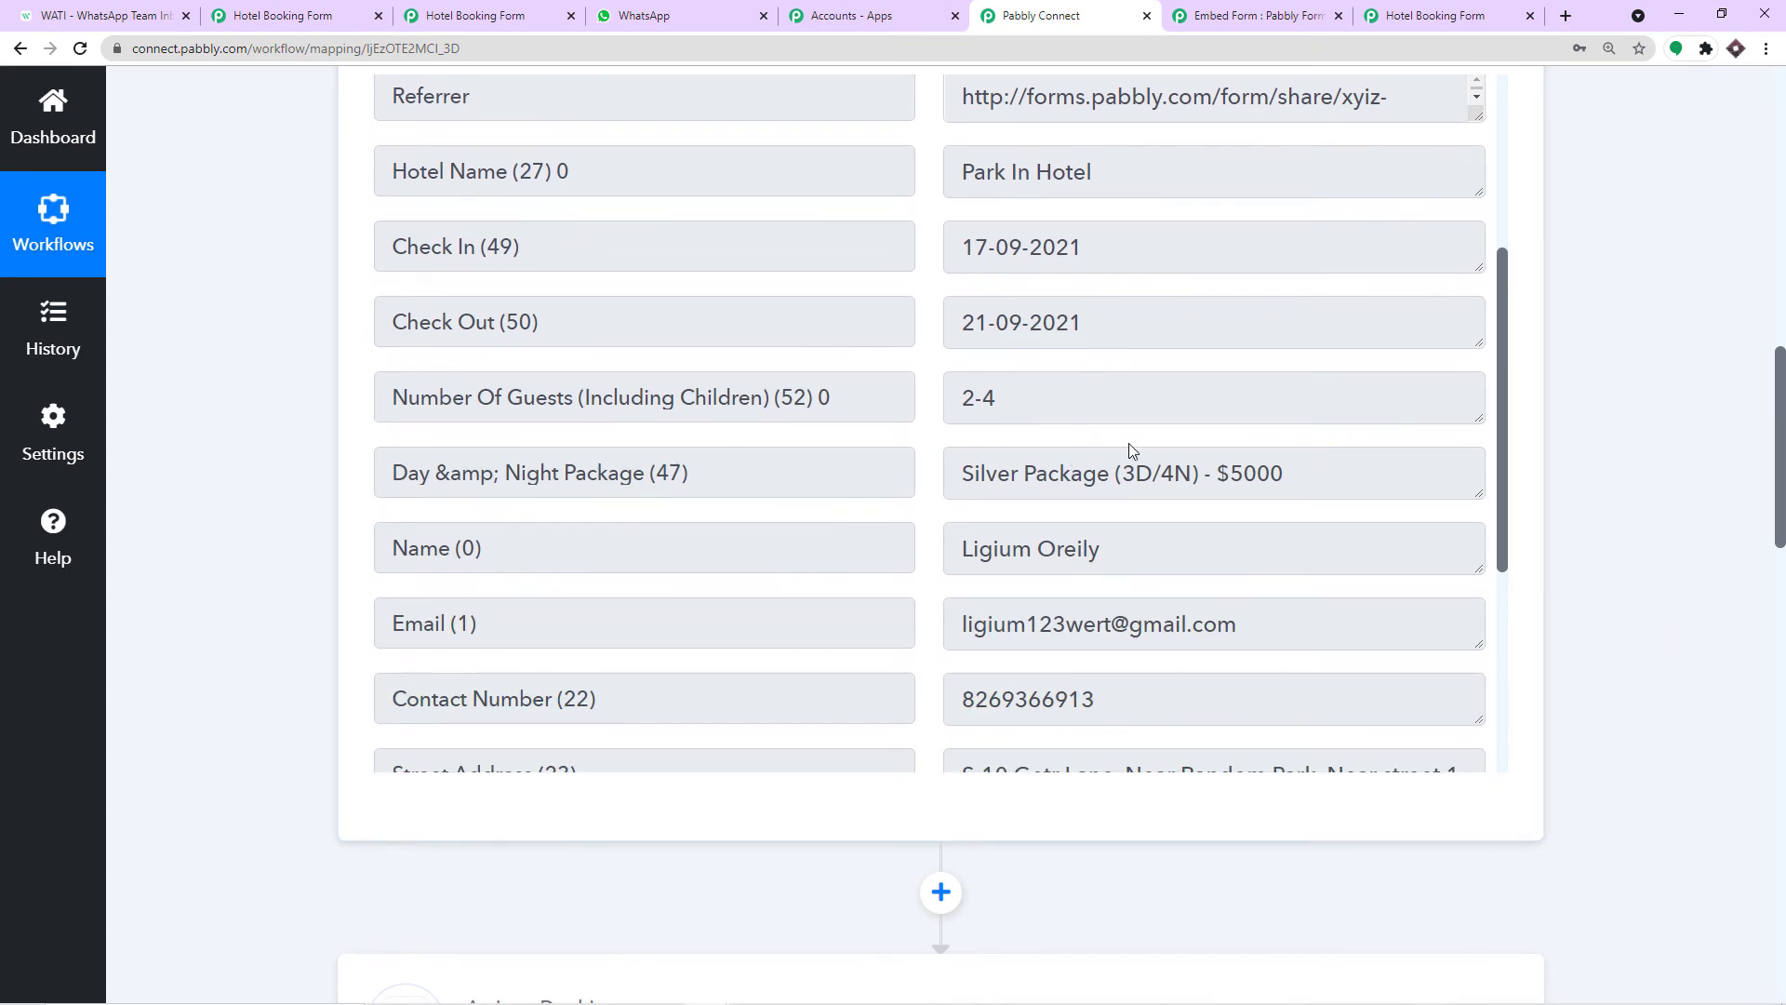
{"action": "scroll", "coordinate": [1272, 478], "scroll_direction": "down", "scroll_amount": 6}
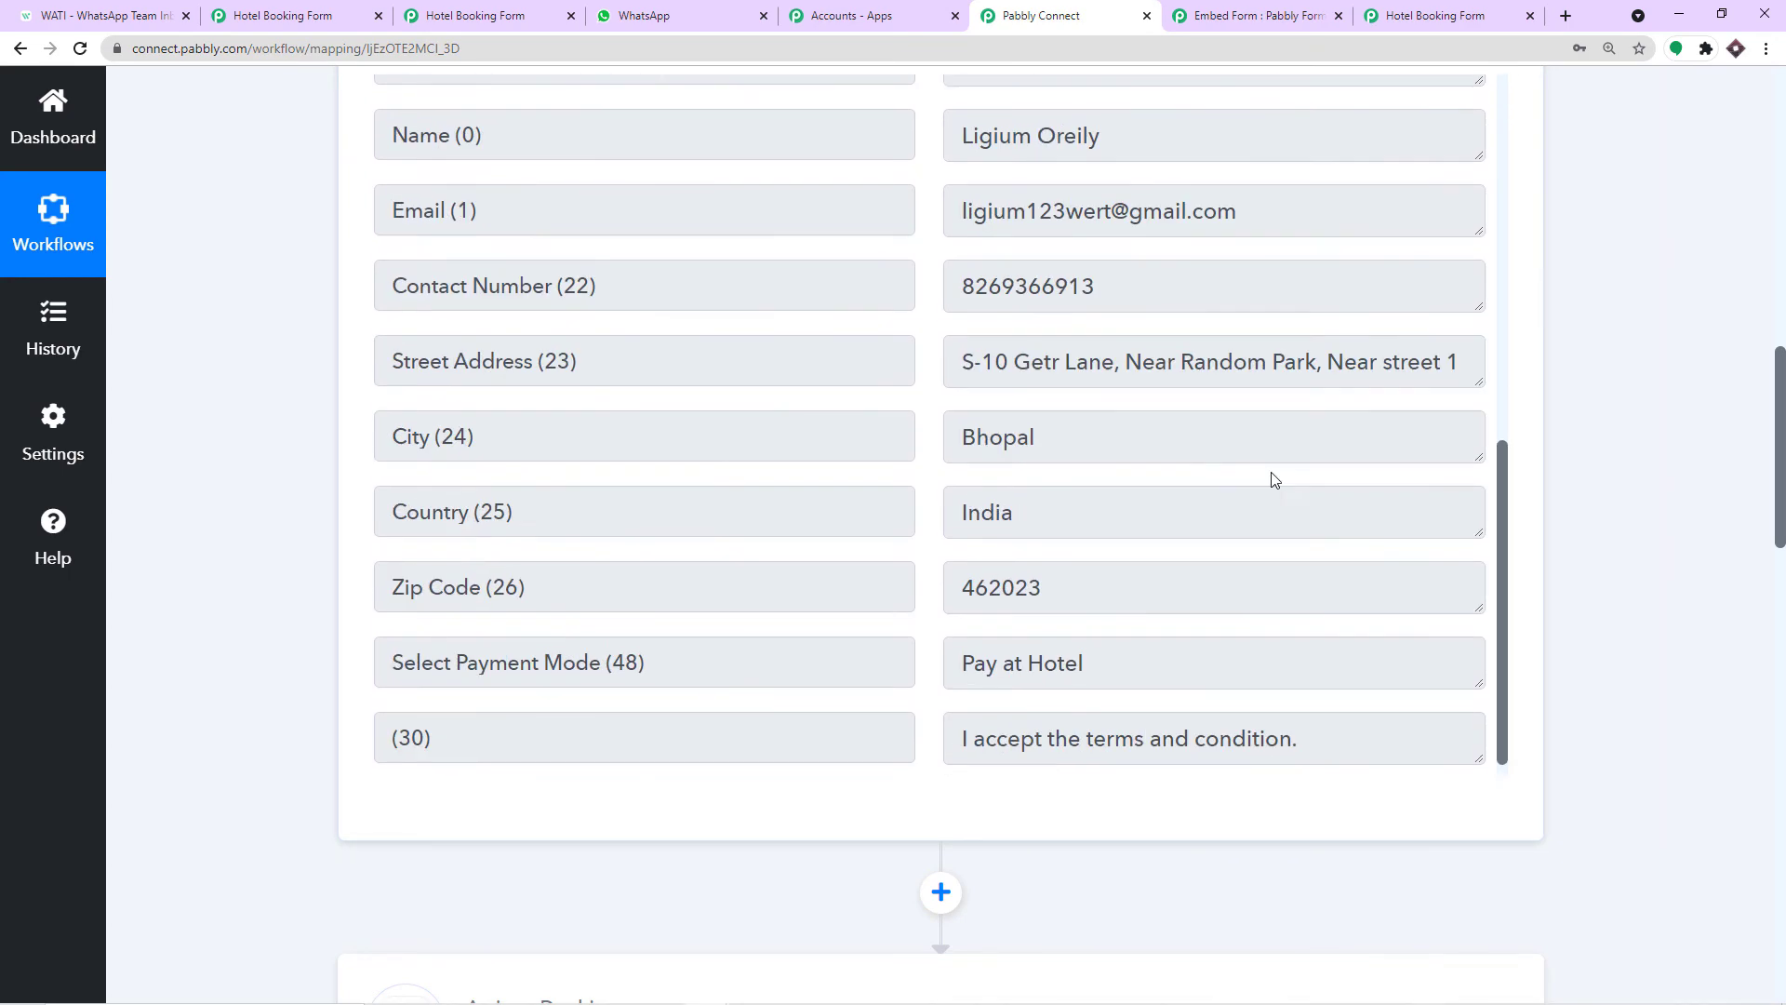
{"action": "scroll", "coordinate": [1659, 558], "scroll_direction": "down", "scroll_amount": 14}
{"action": "scroll", "coordinate": [1662, 563], "scroll_direction": "down", "scroll_amount": 4}
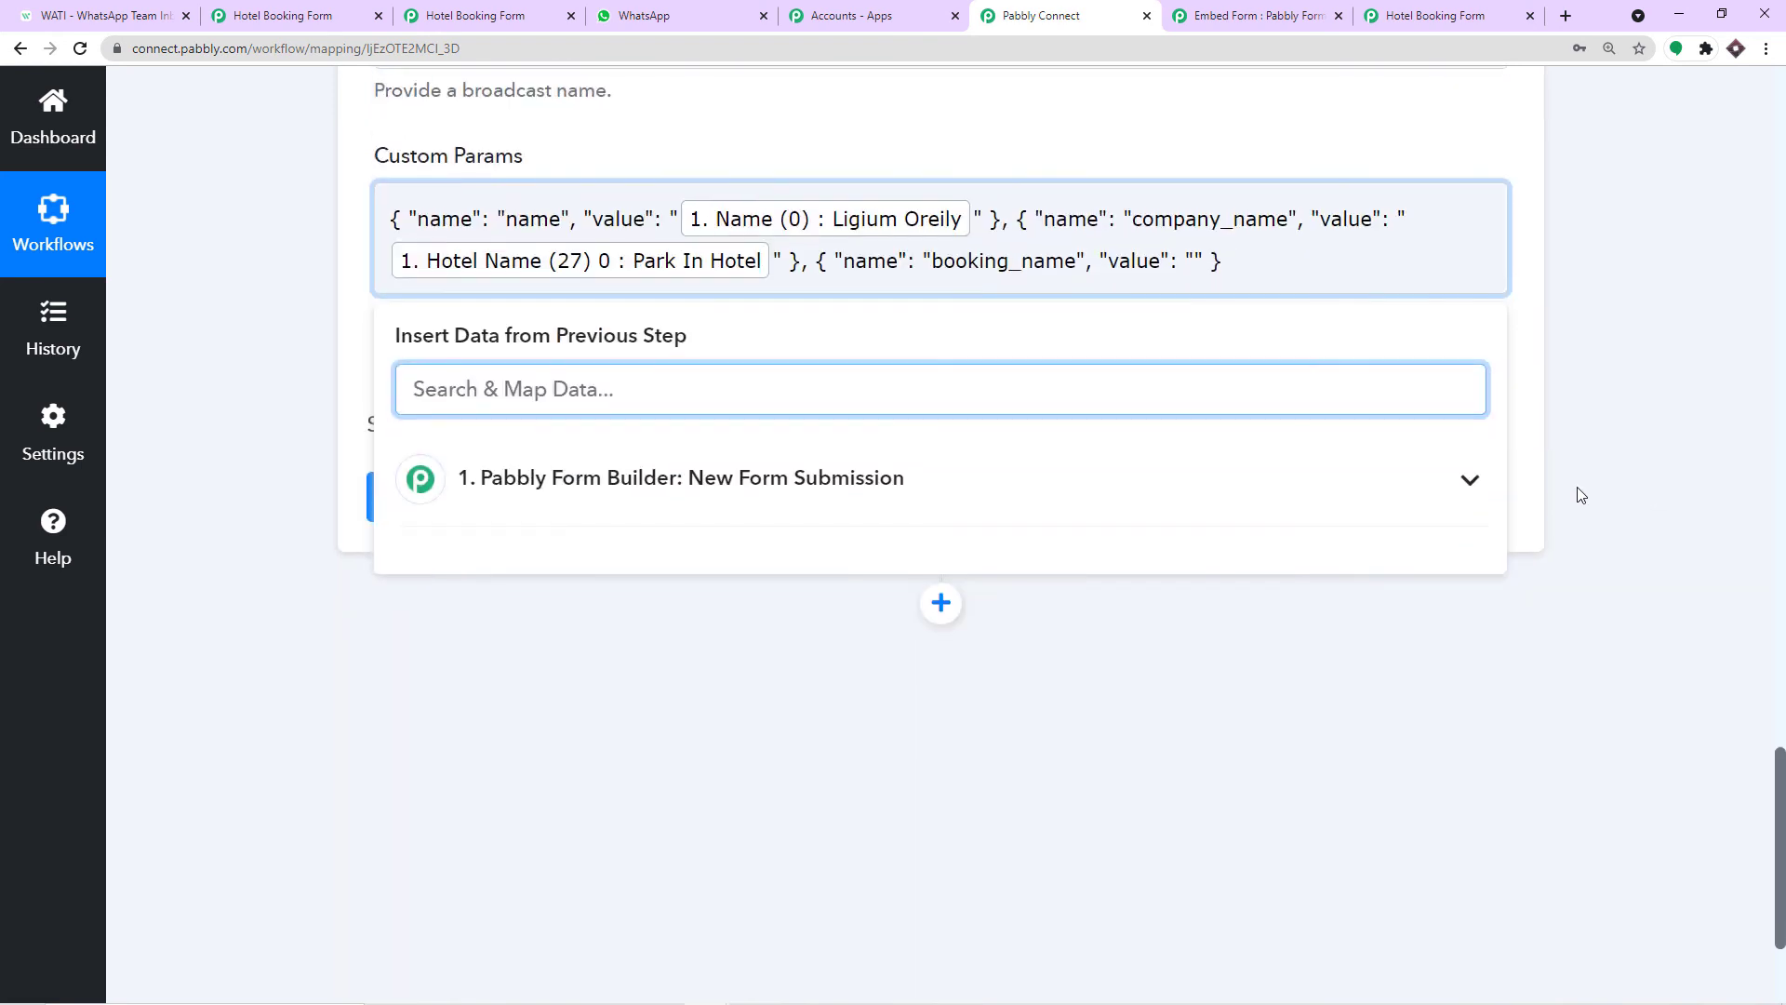
{"action": "left_click", "coordinate": [1194, 261]}
{"action": "left_click", "coordinate": [861, 479]}
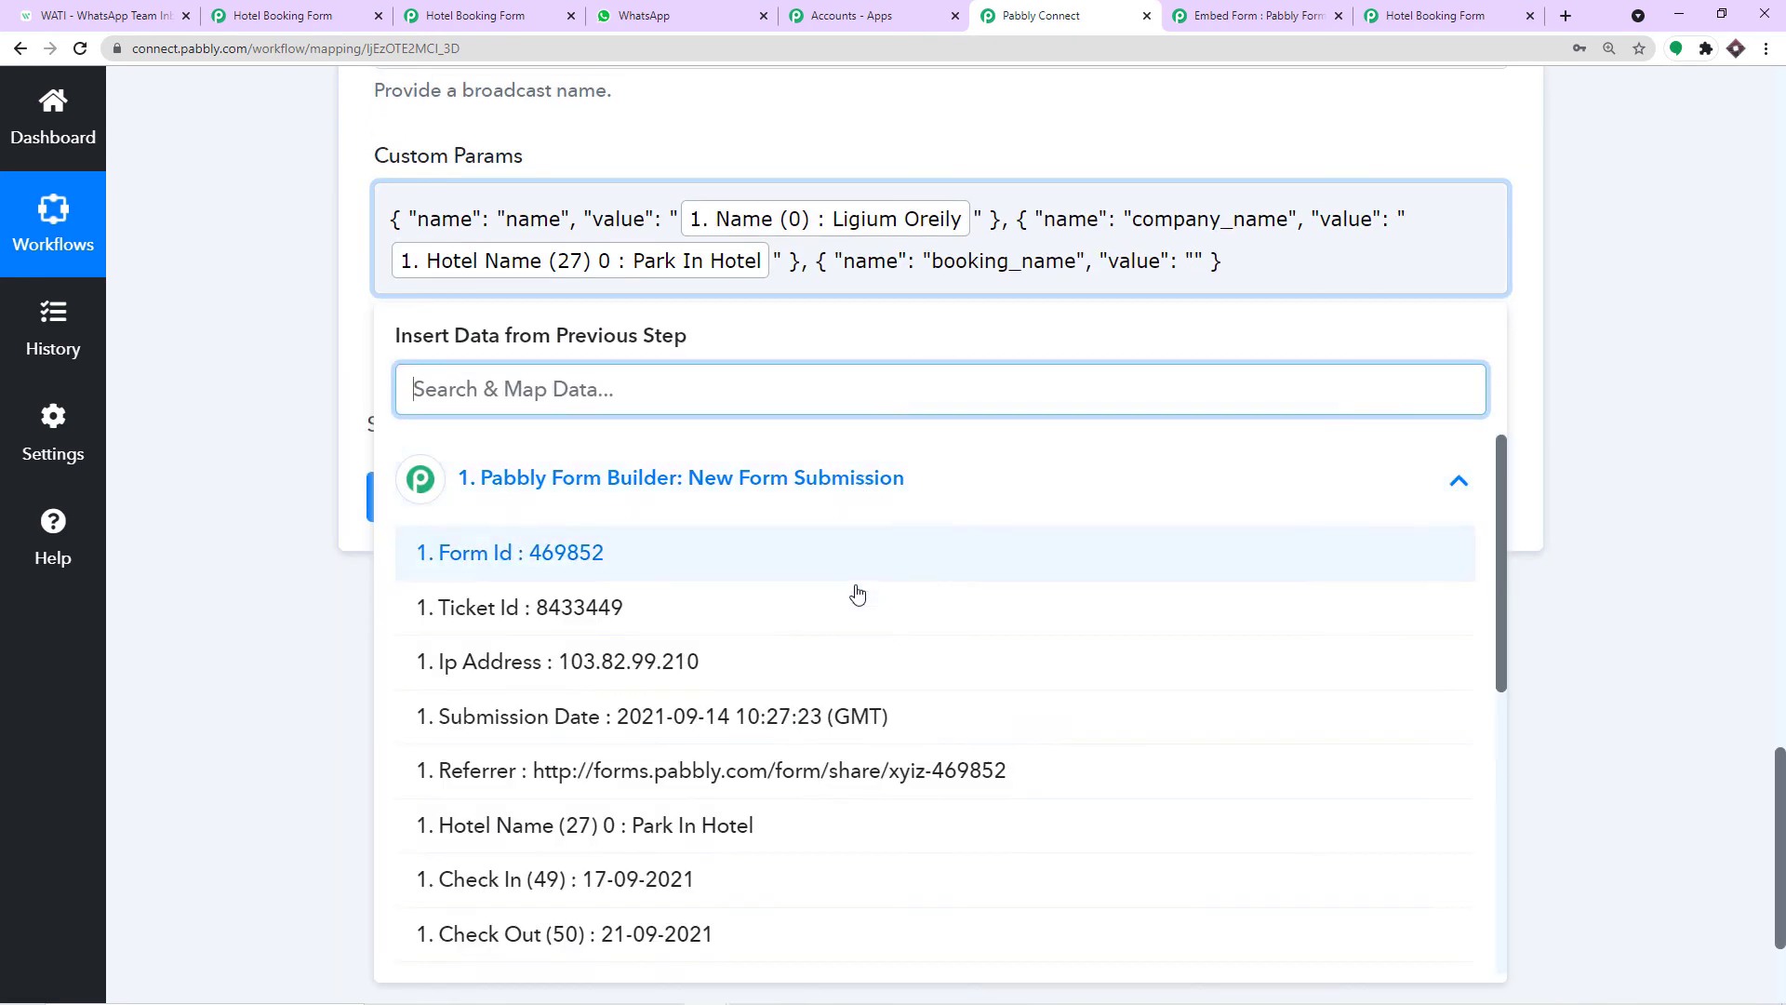
{"action": "scroll", "coordinate": [847, 628], "scroll_direction": "down", "scroll_amount": 3}
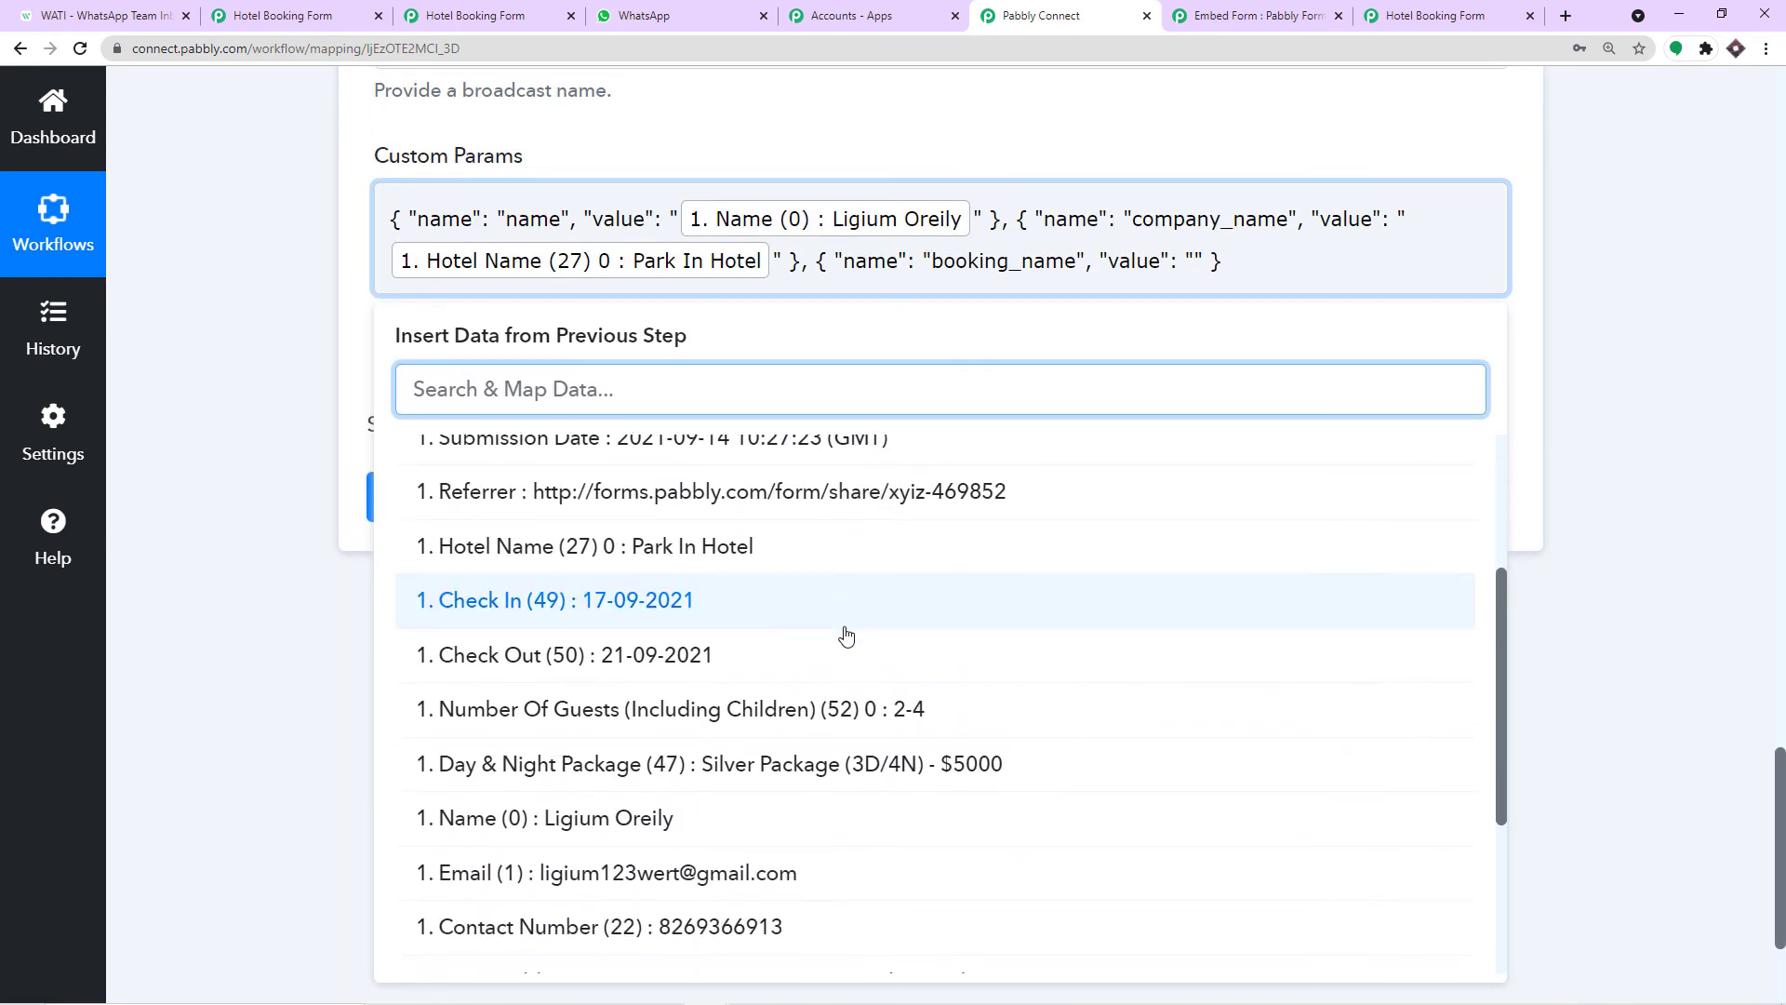
{"action": "left_click", "coordinate": [875, 764]}
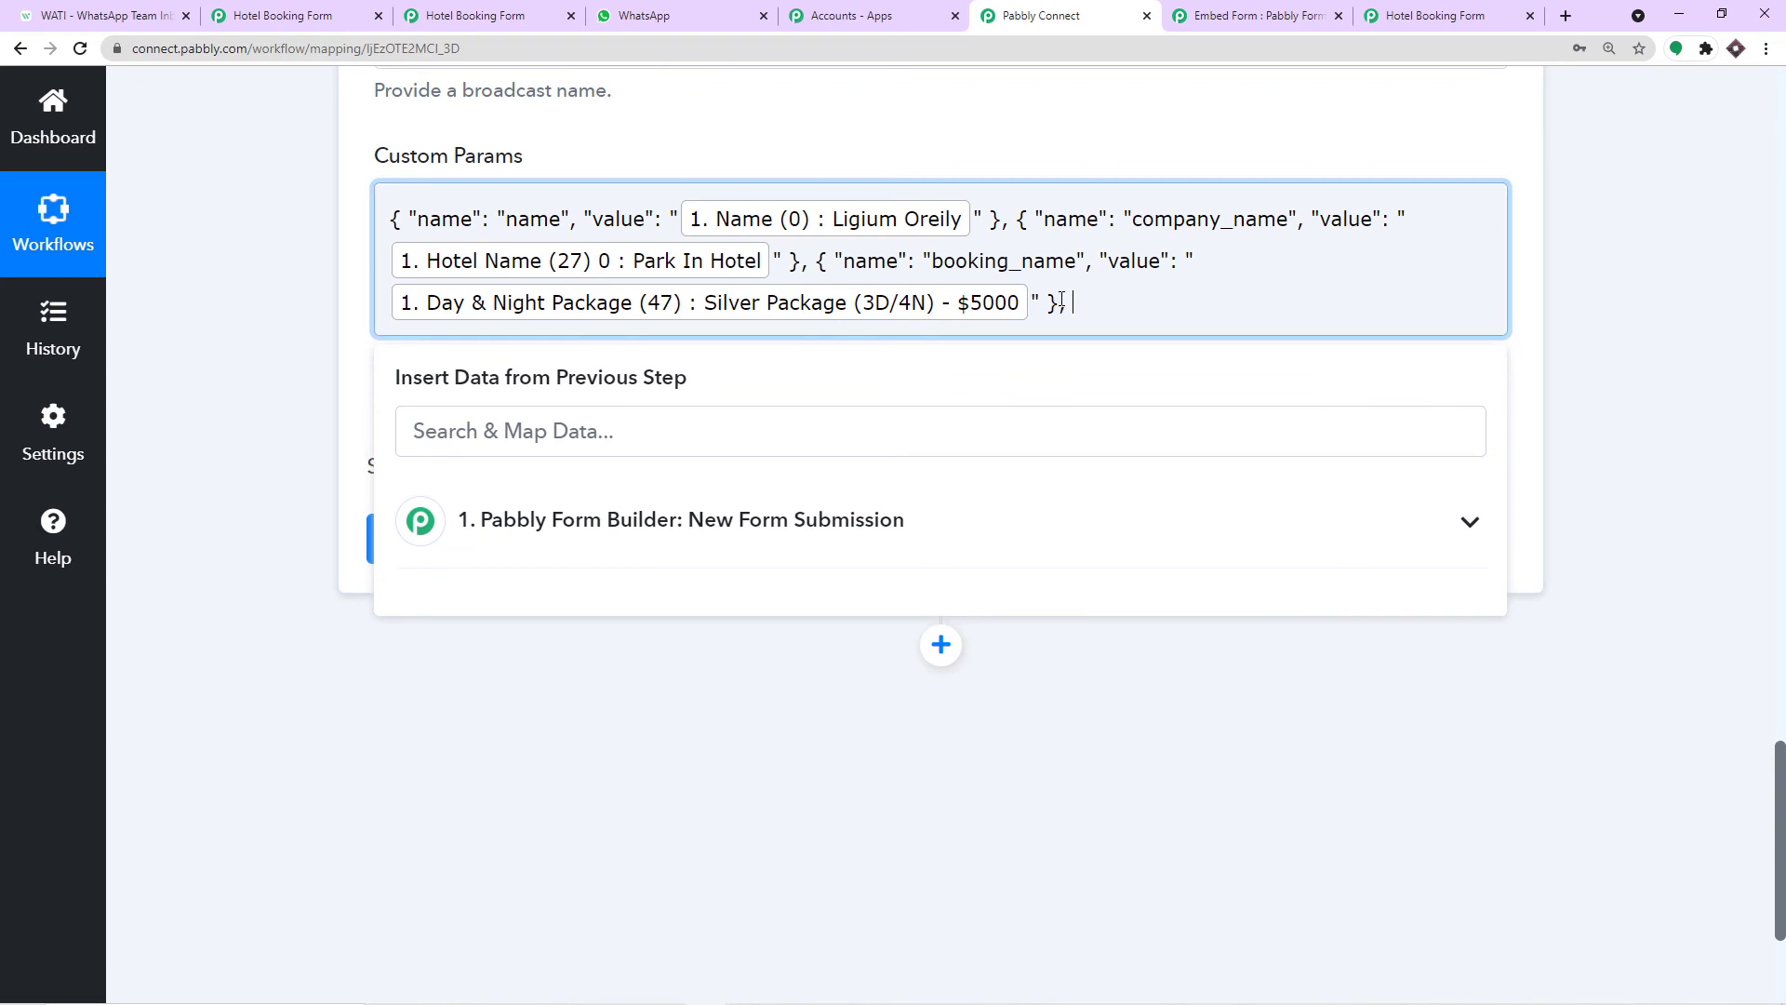
Check the remaining WATI variables and paste a fourth example param object into Custom Params.
{"action": "left_click", "coordinate": [102, 16]}
{"action": "scroll", "coordinate": [857, 499], "scroll_direction": "down", "scroll_amount": 3}
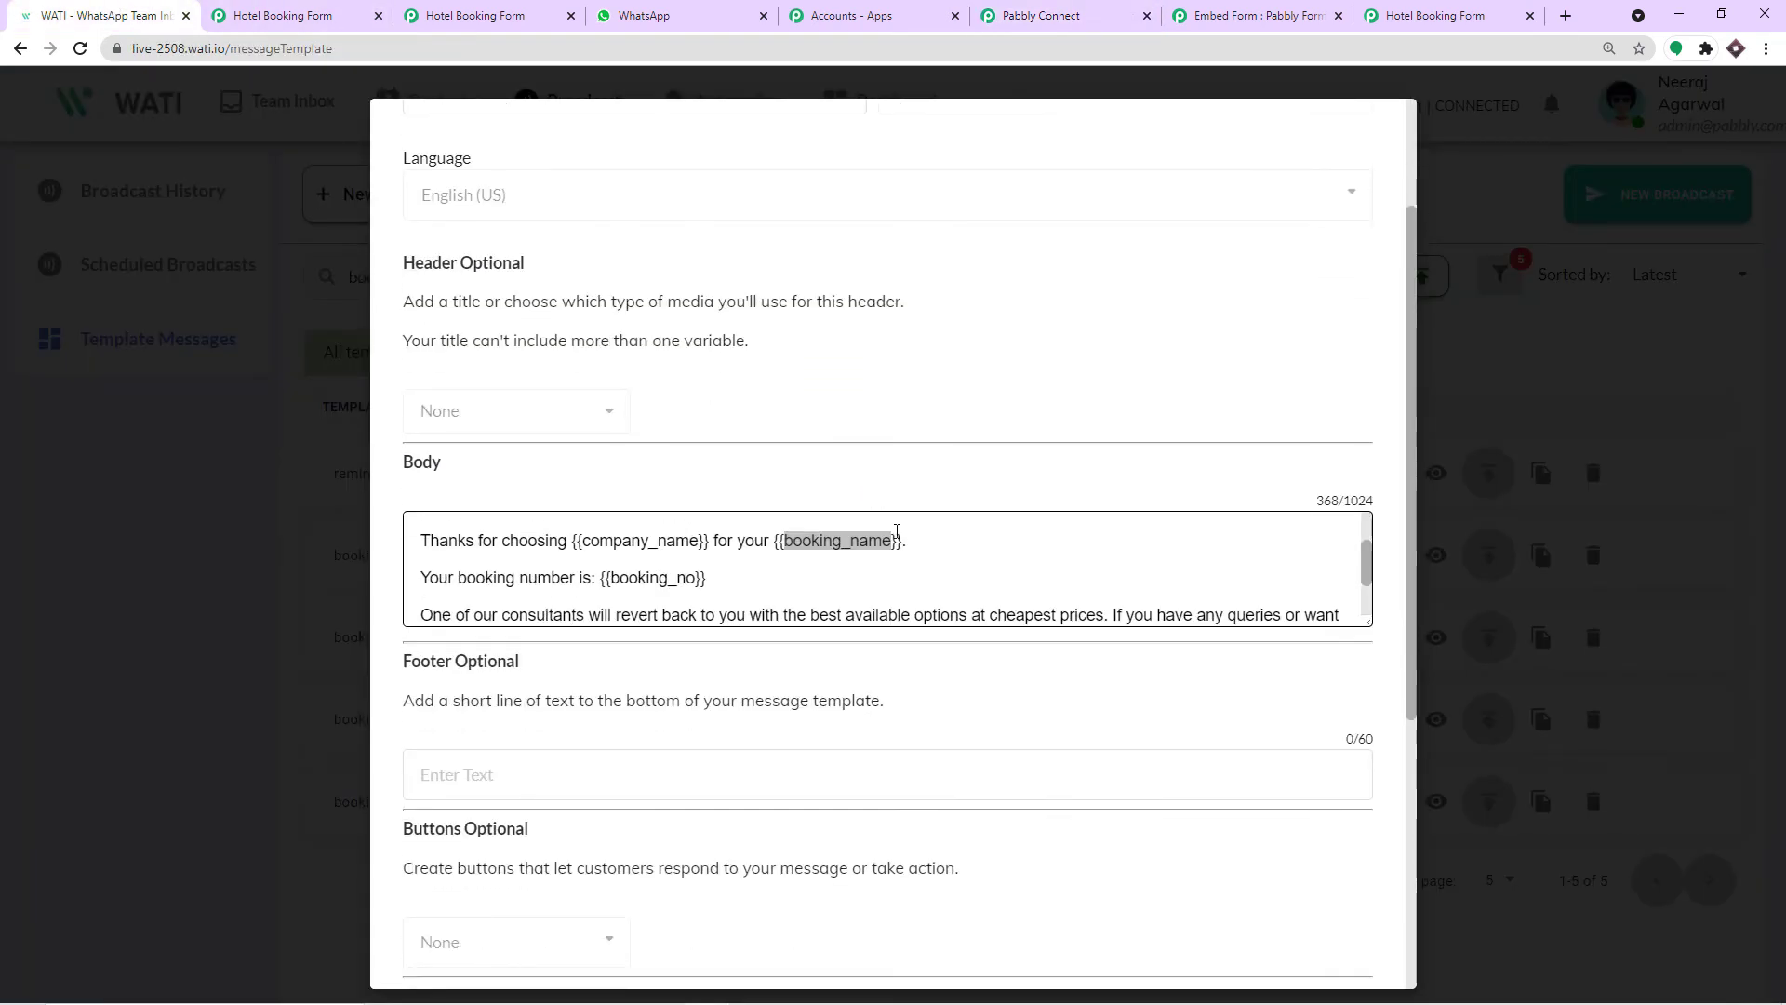
{"action": "scroll", "coordinate": [766, 558], "scroll_direction": "down", "scroll_amount": 1}
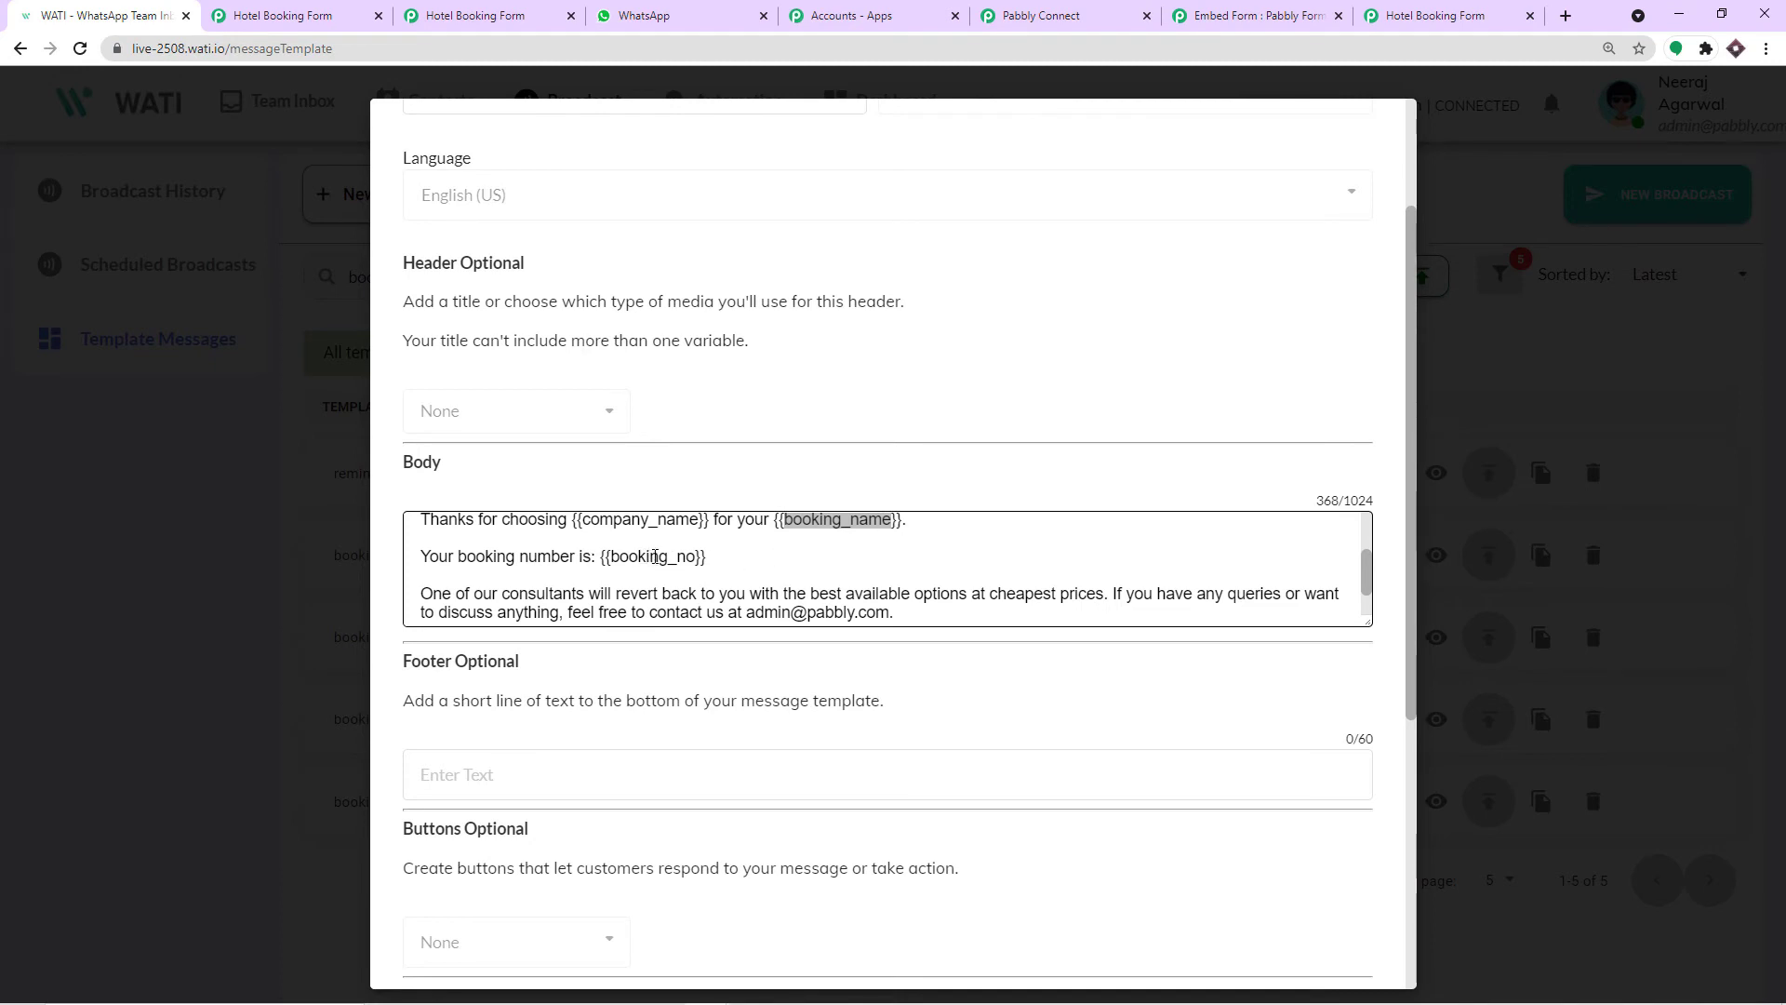
{"action": "left_click", "coordinate": [1023, 16]}
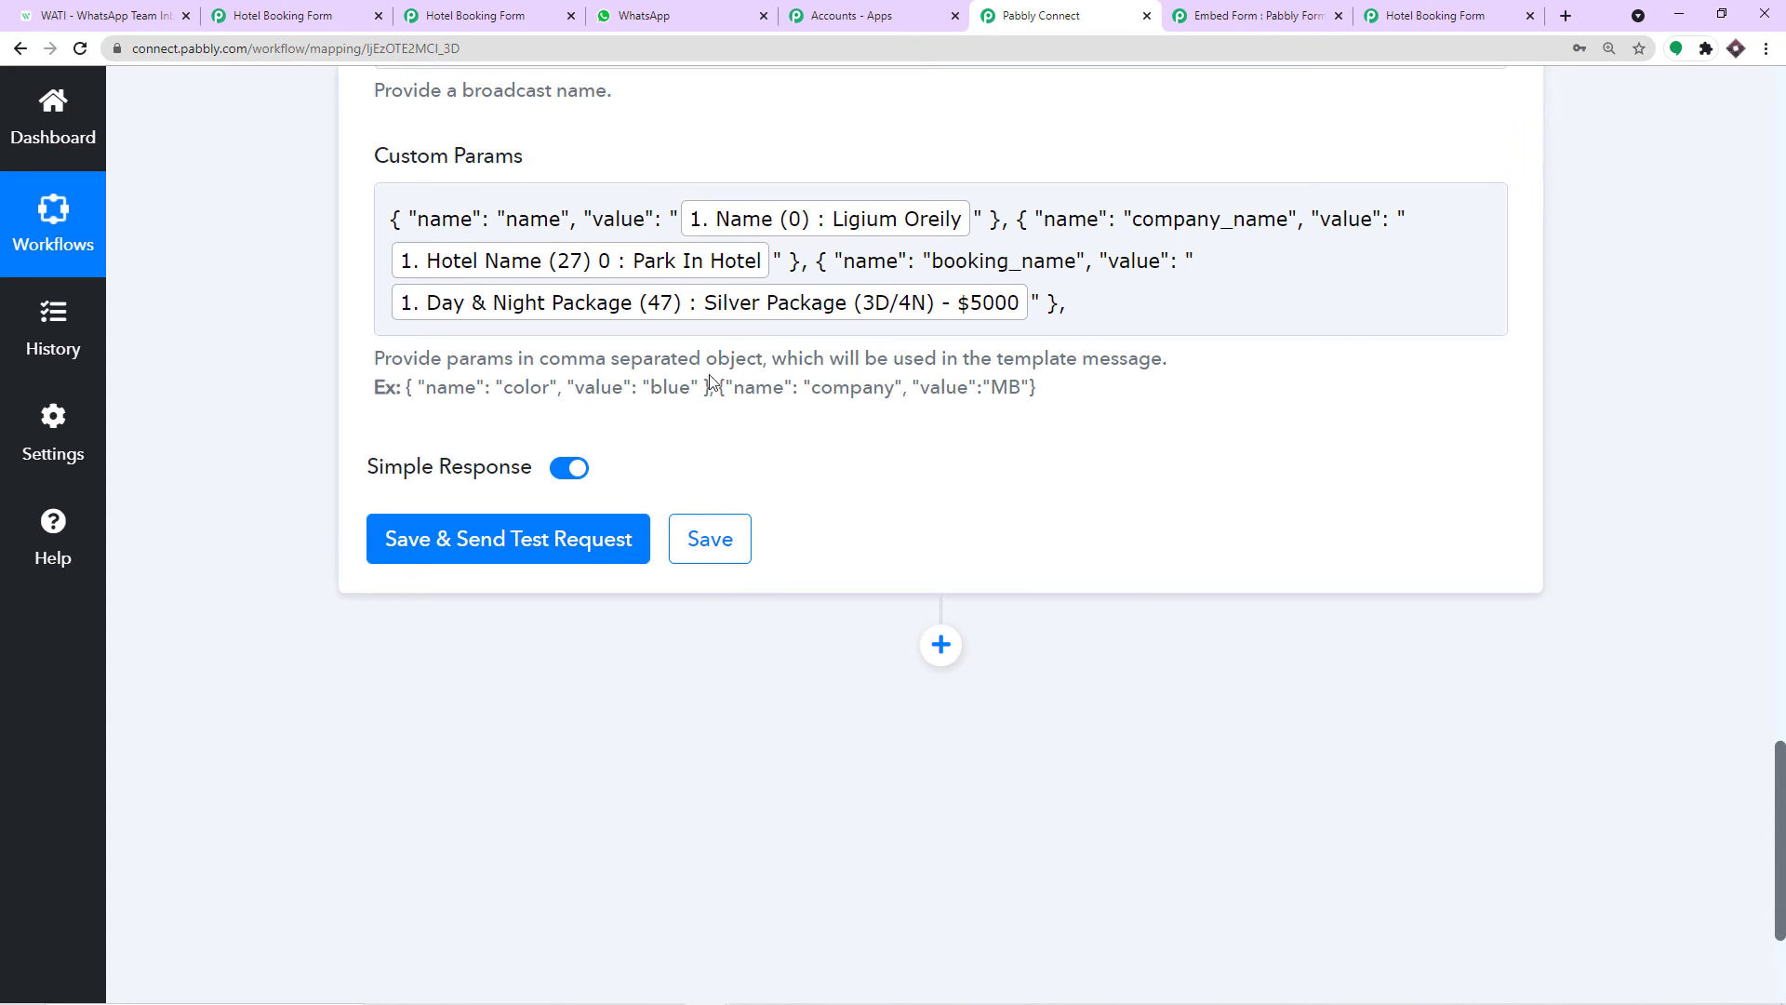
{"action": "left_click_drag", "start_coordinate": [710, 380], "coordinate": [406, 387]}
{"action": "right_click", "coordinate": [414, 391]}
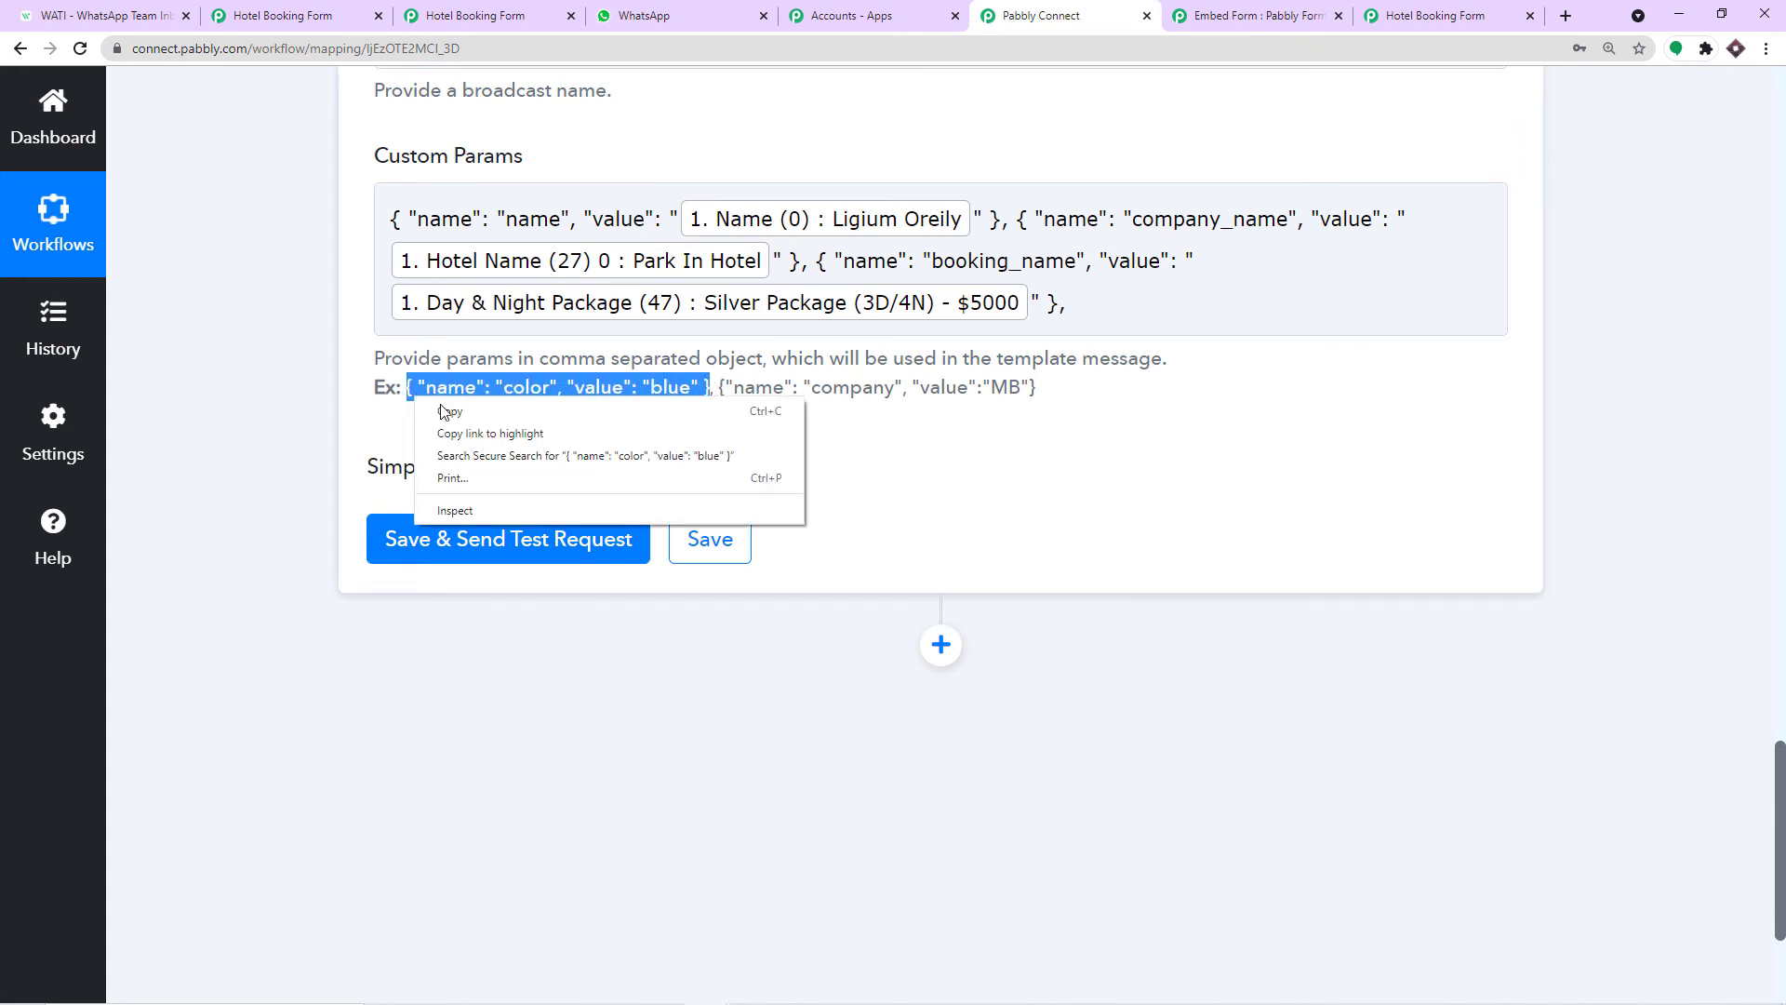
{"action": "left_click", "coordinate": [447, 409]}
{"action": "left_click", "coordinate": [1096, 298]}
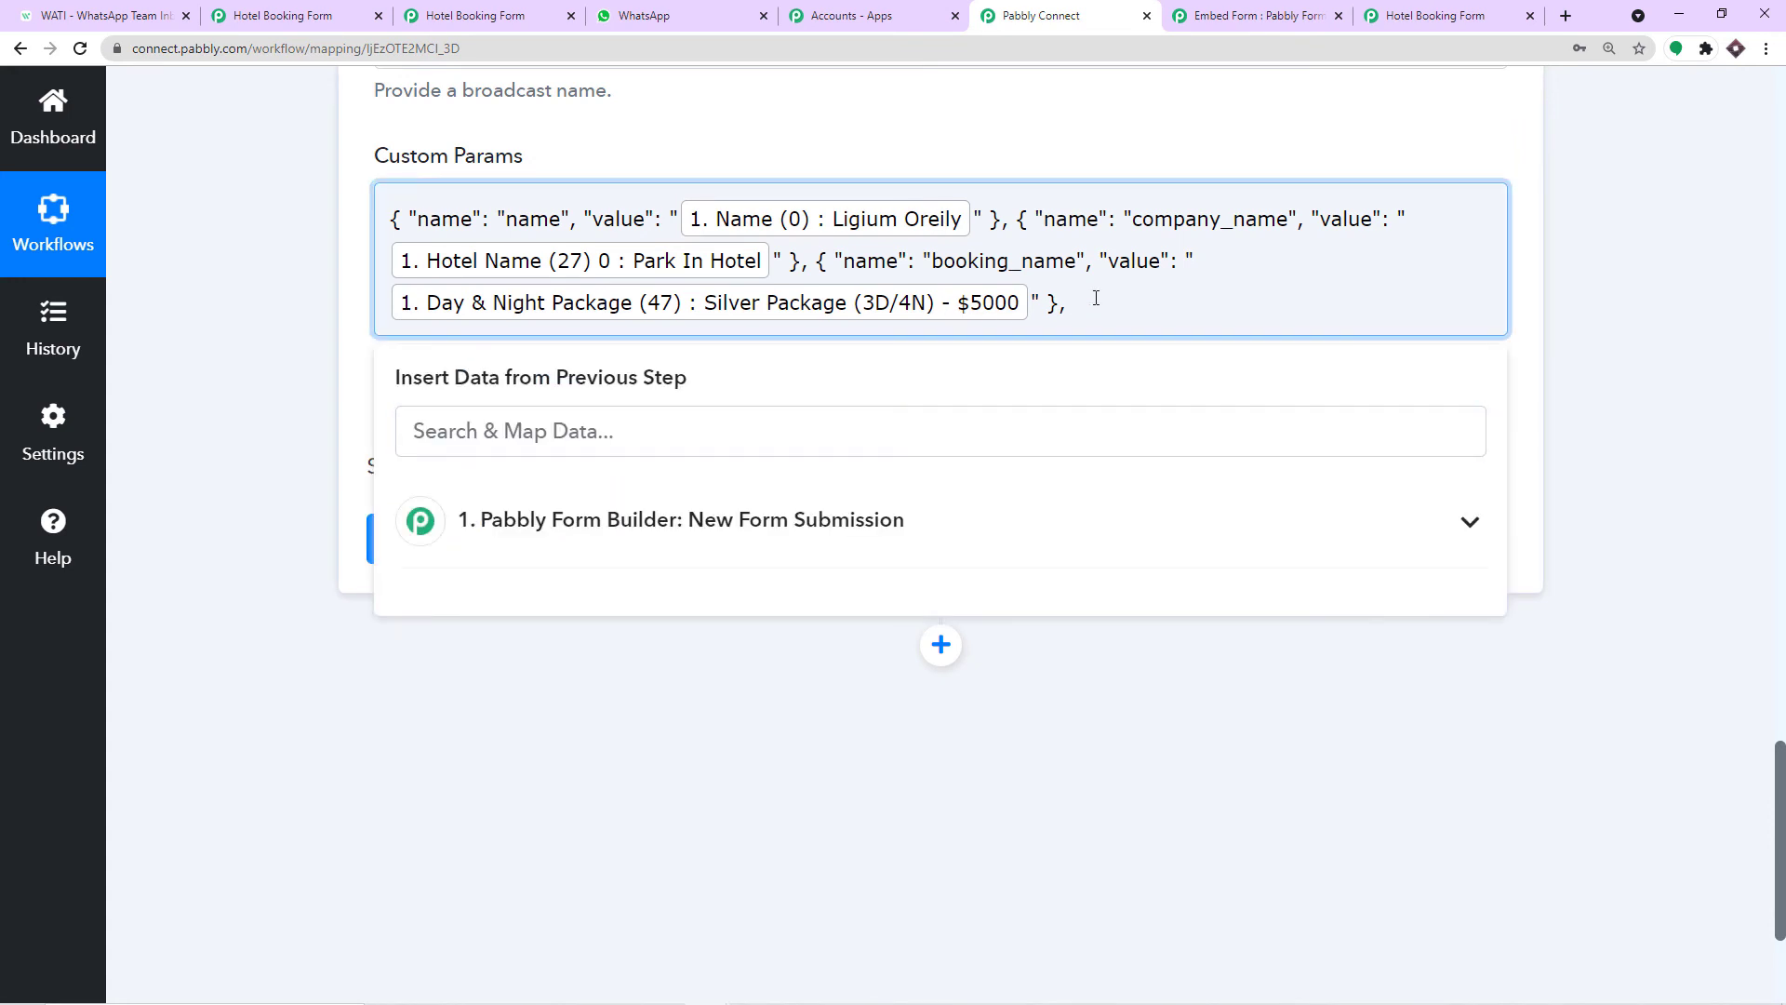
{"action": "key", "text": "ctrl+v"}
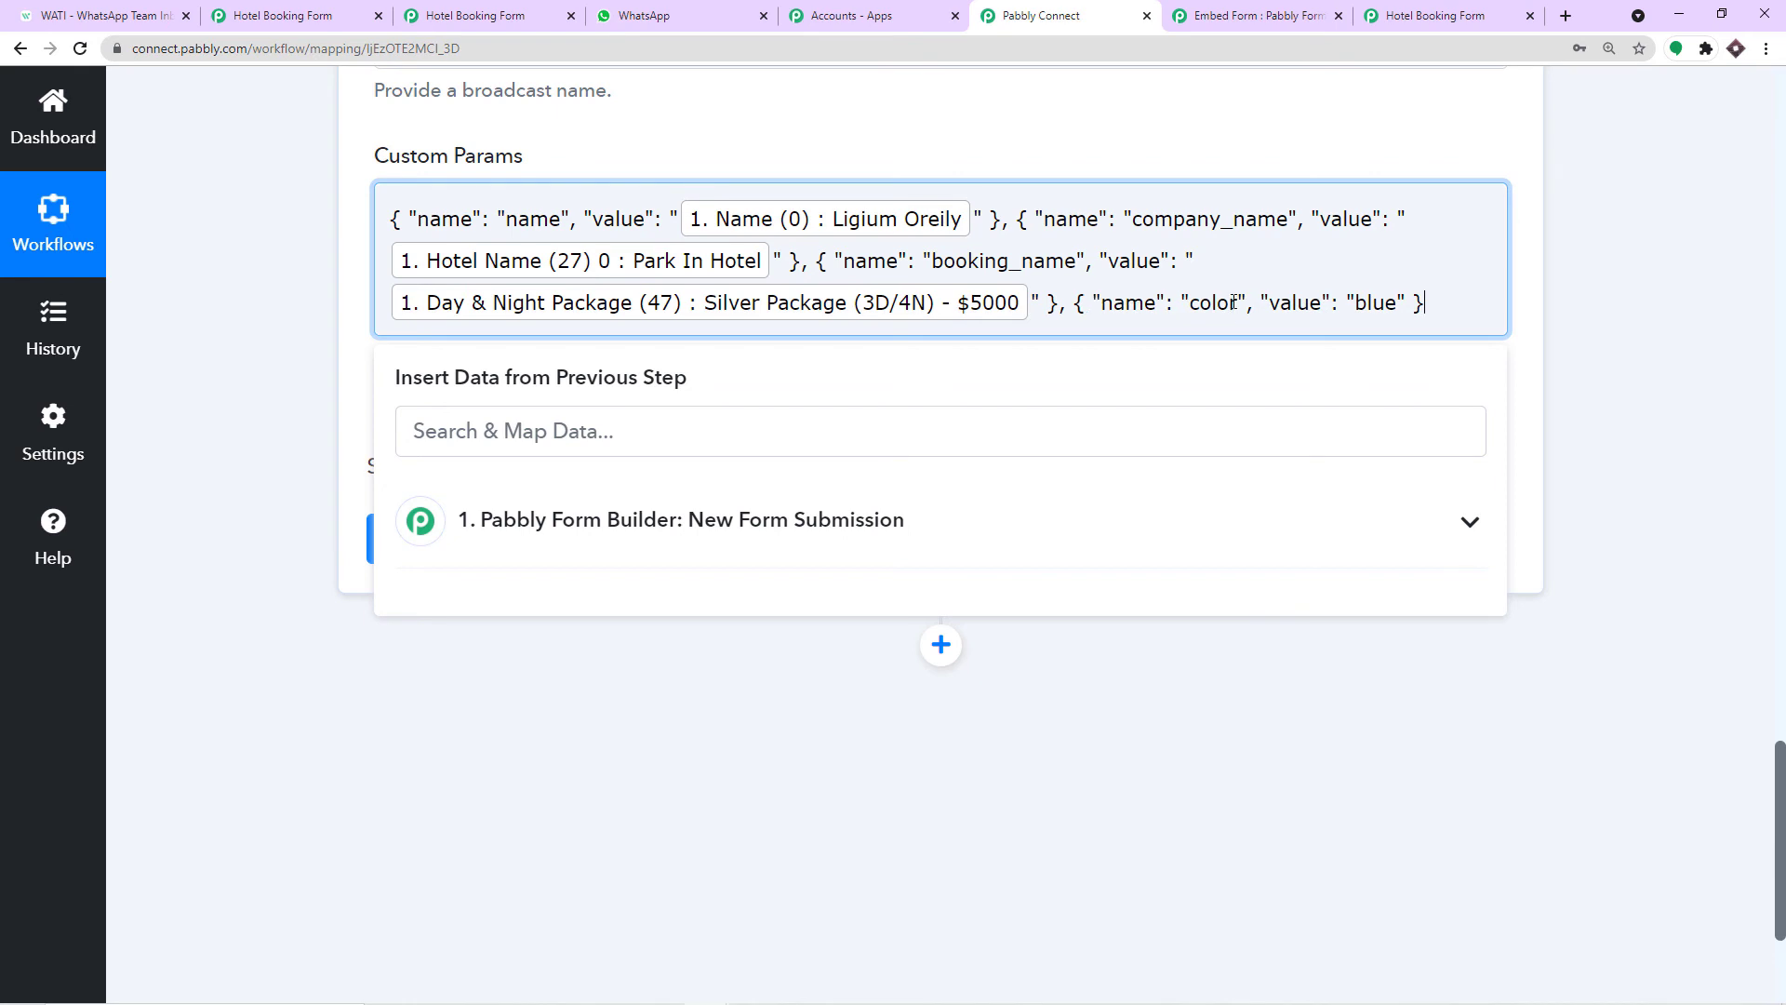
Name the fourth param booking_no, copied from WATI, and clear its blue value.
{"action": "double_click", "coordinate": [1237, 300]}
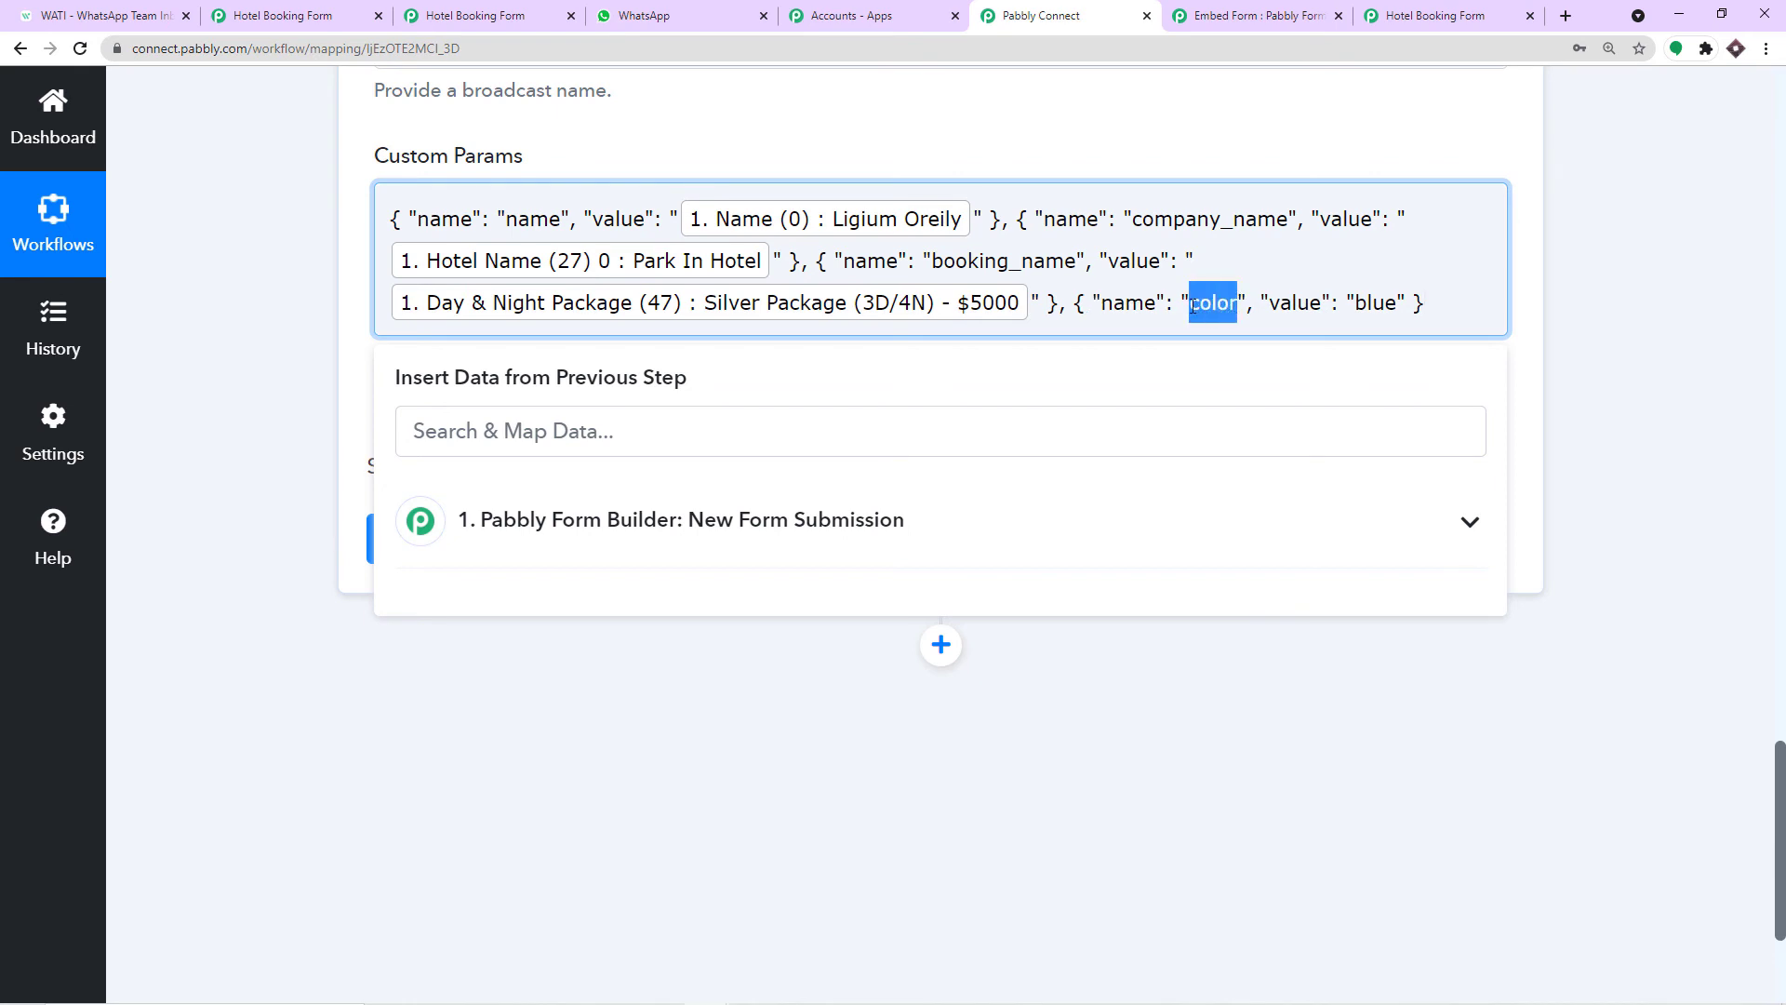
{"action": "key", "text": "BackSpace"}
{"action": "key", "text": "ctrl+1"}
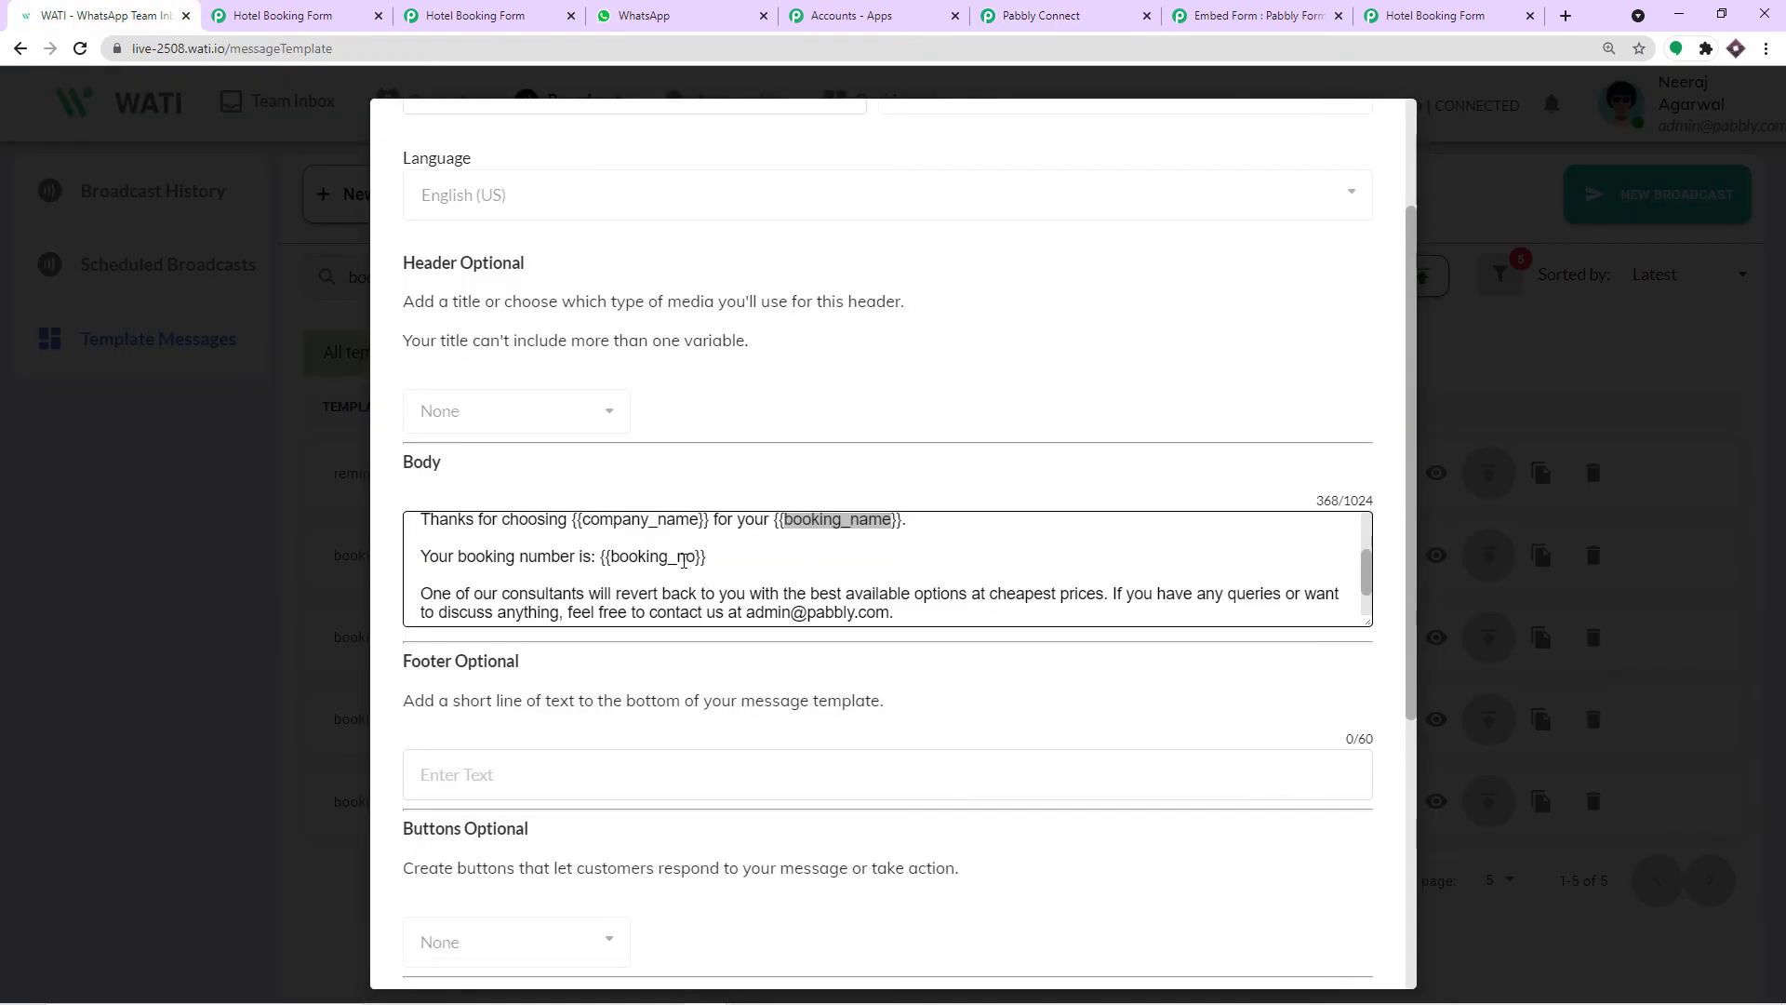
{"action": "double_click", "coordinate": [684, 559]}
{"action": "right_click", "coordinate": [684, 559]}
{"action": "left_click", "coordinate": [707, 570]}
{"action": "left_click", "coordinate": [1068, 13]}
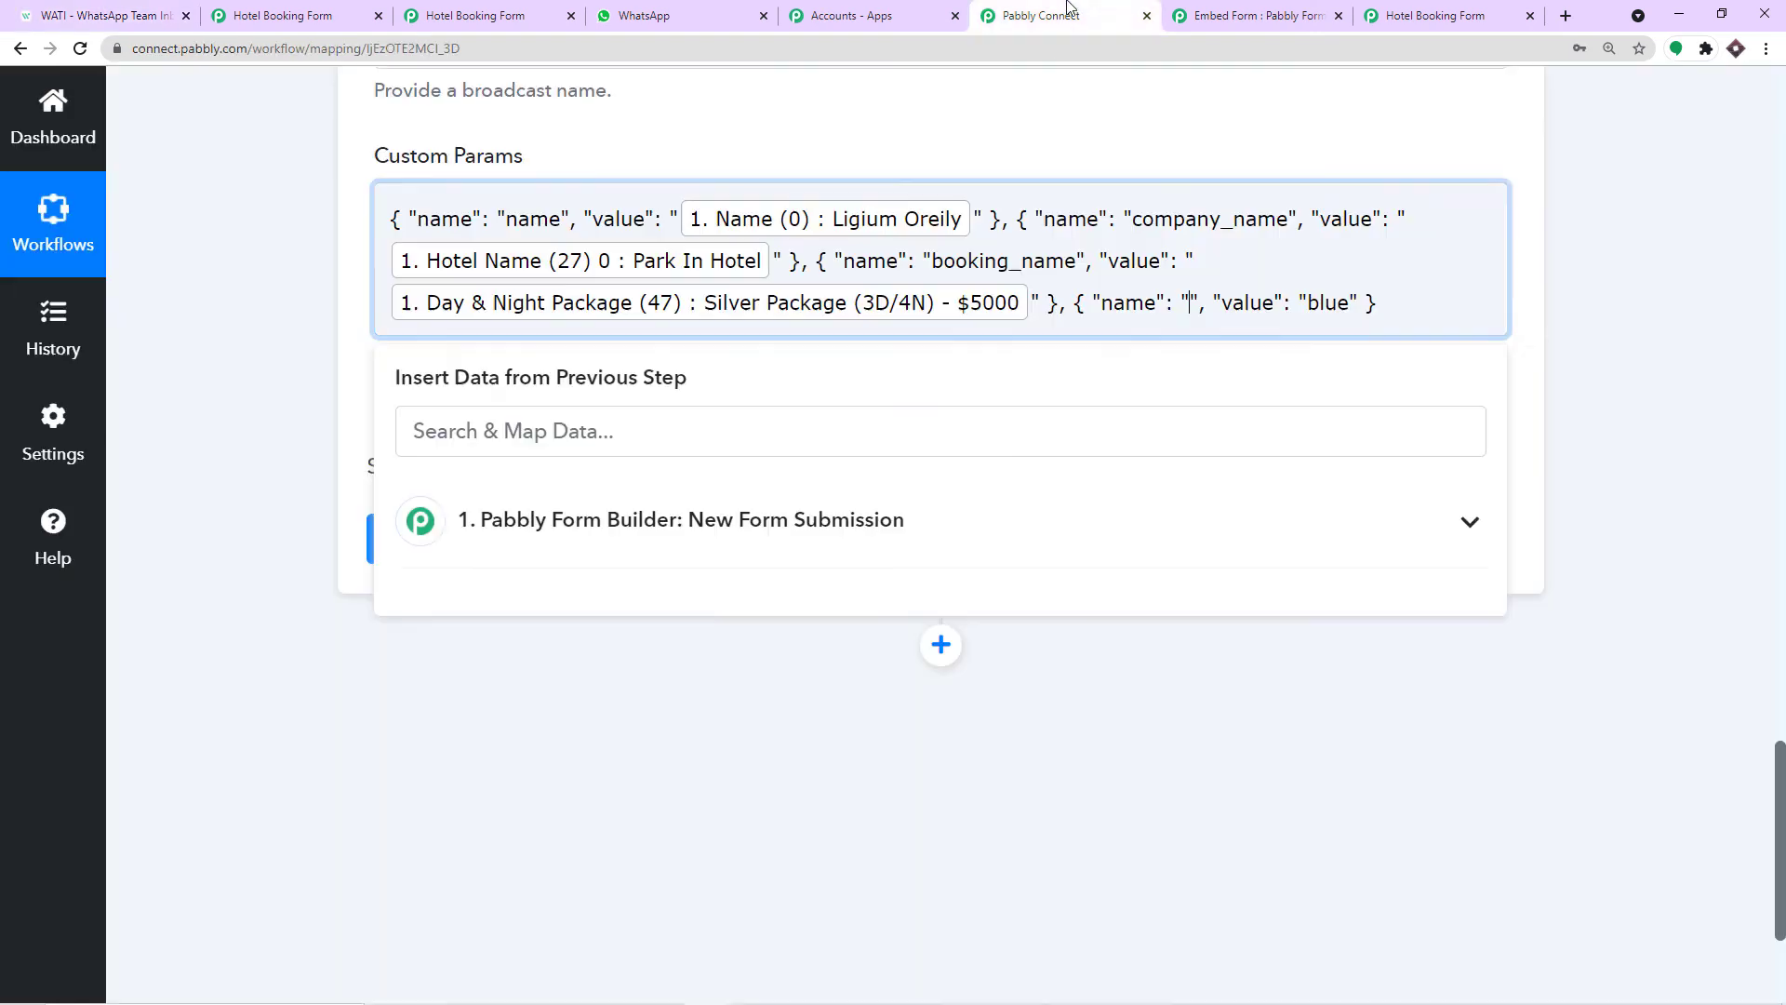
{"action": "key", "text": "ctrl+v"}
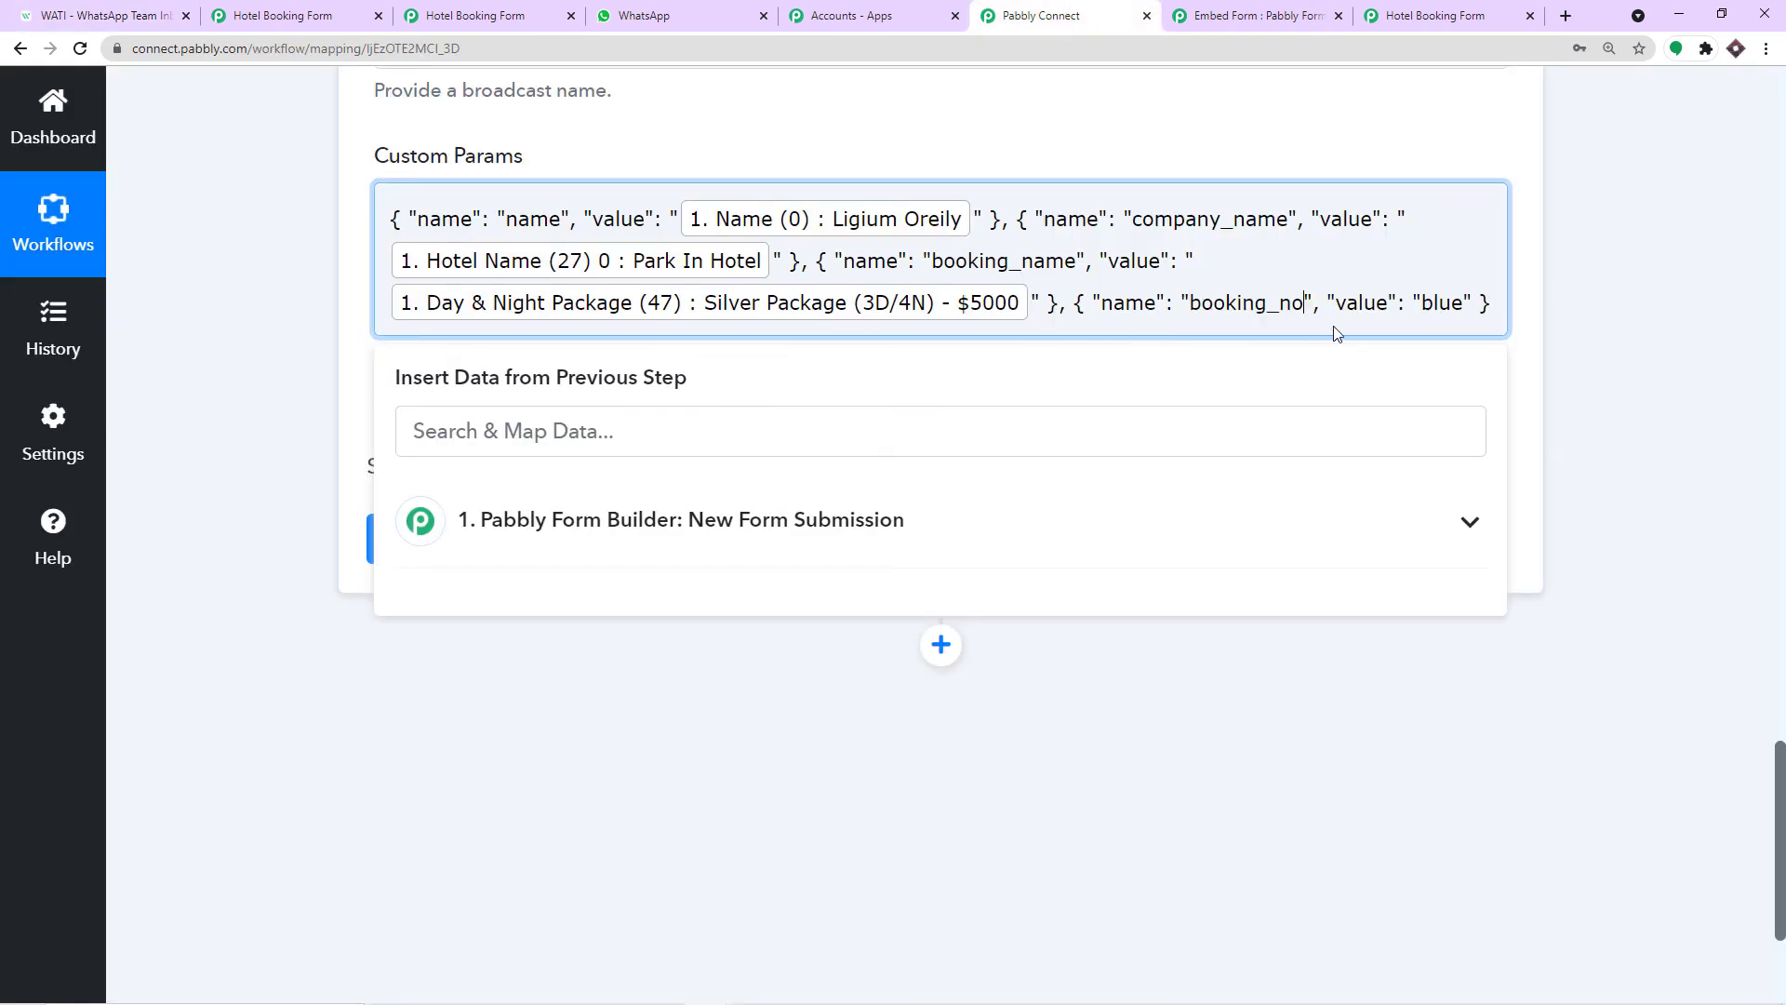
{"action": "left_click_drag", "start_coordinate": [1465, 301], "coordinate": [1426, 302]}
{"action": "key", "text": "BackSpace"}
{"action": "scroll", "coordinate": [1603, 366], "scroll_direction": "up", "scroll_amount": 3}
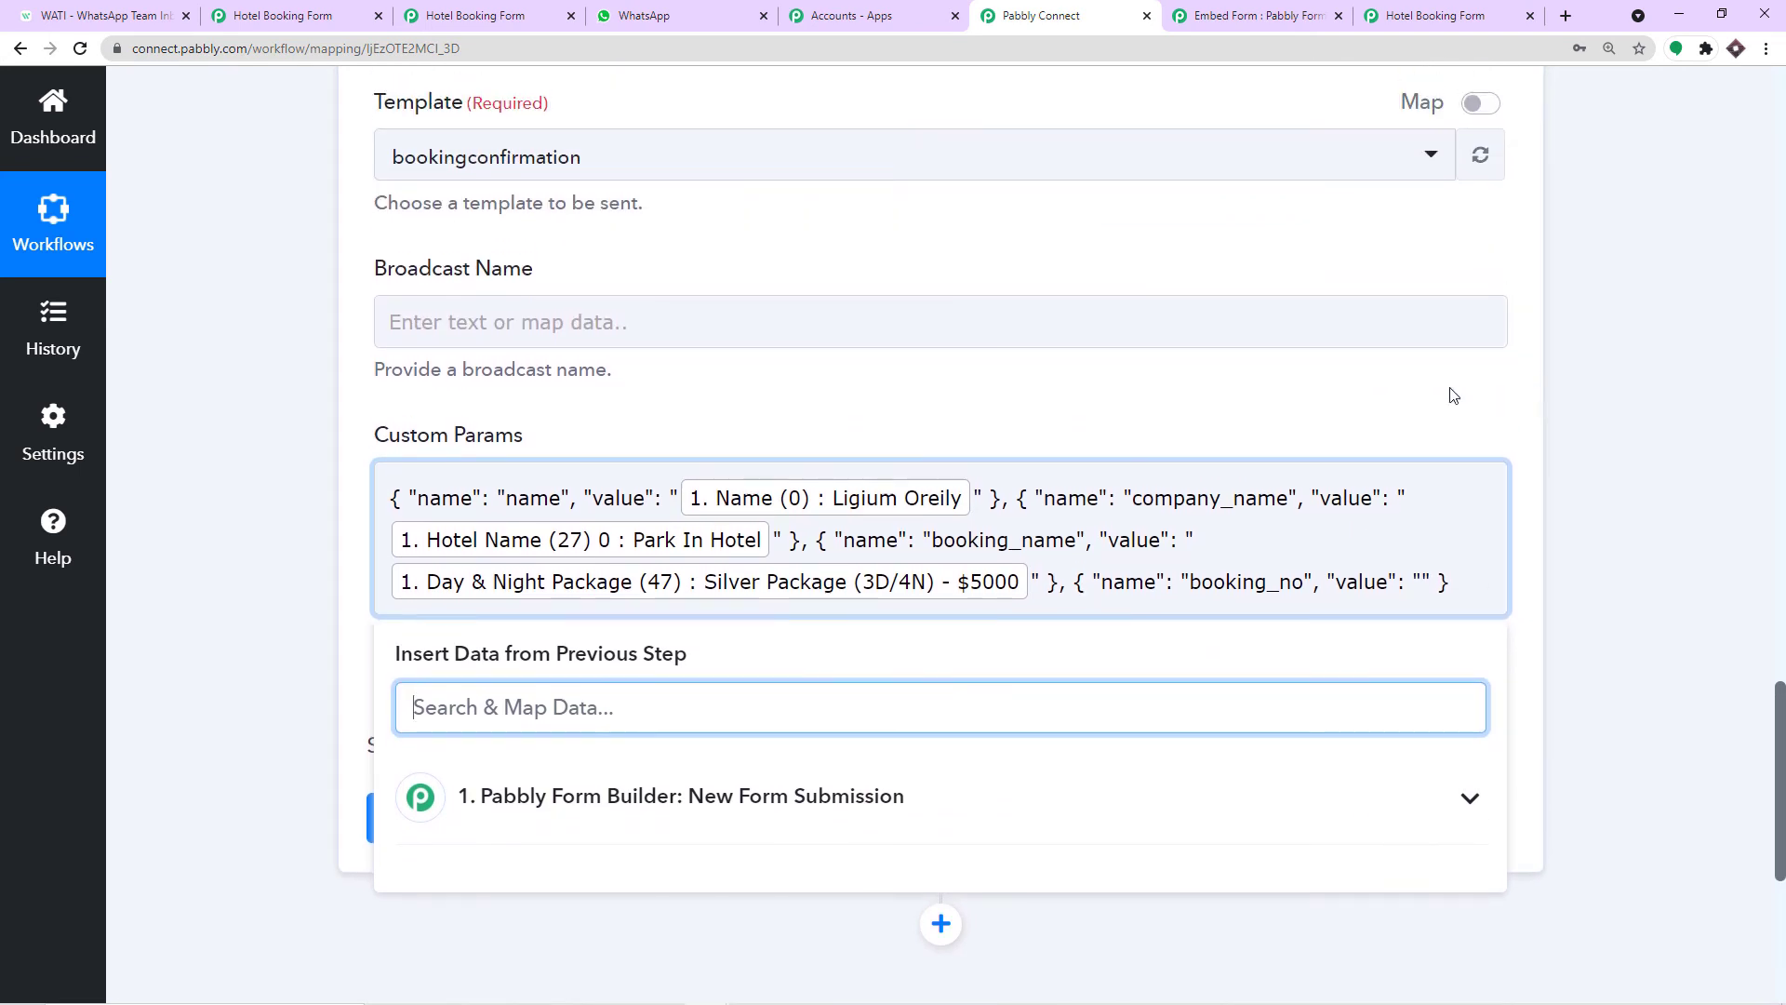
{"action": "scroll", "coordinate": [1300, 391], "scroll_direction": "up", "scroll_amount": 6}
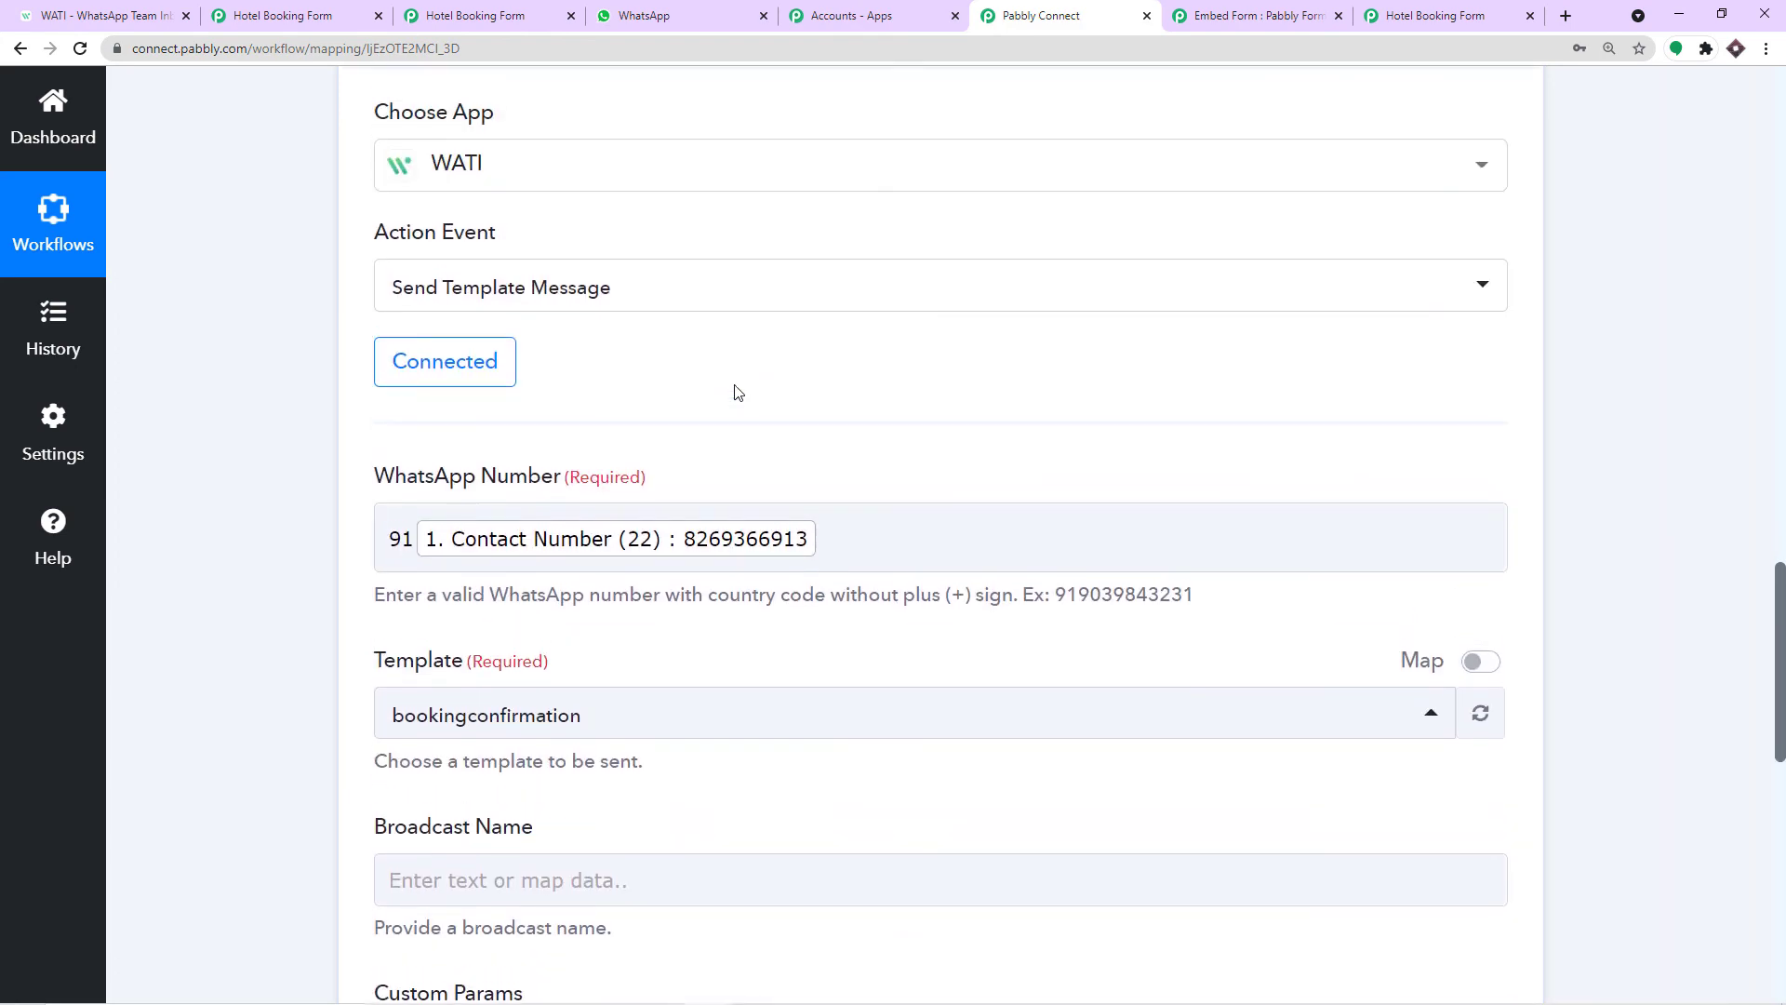
{"action": "scroll", "coordinate": [773, 386], "scroll_direction": "up", "scroll_amount": 7}
{"action": "scroll", "coordinate": [1105, 330], "scroll_direction": "up", "scroll_amount": 3}
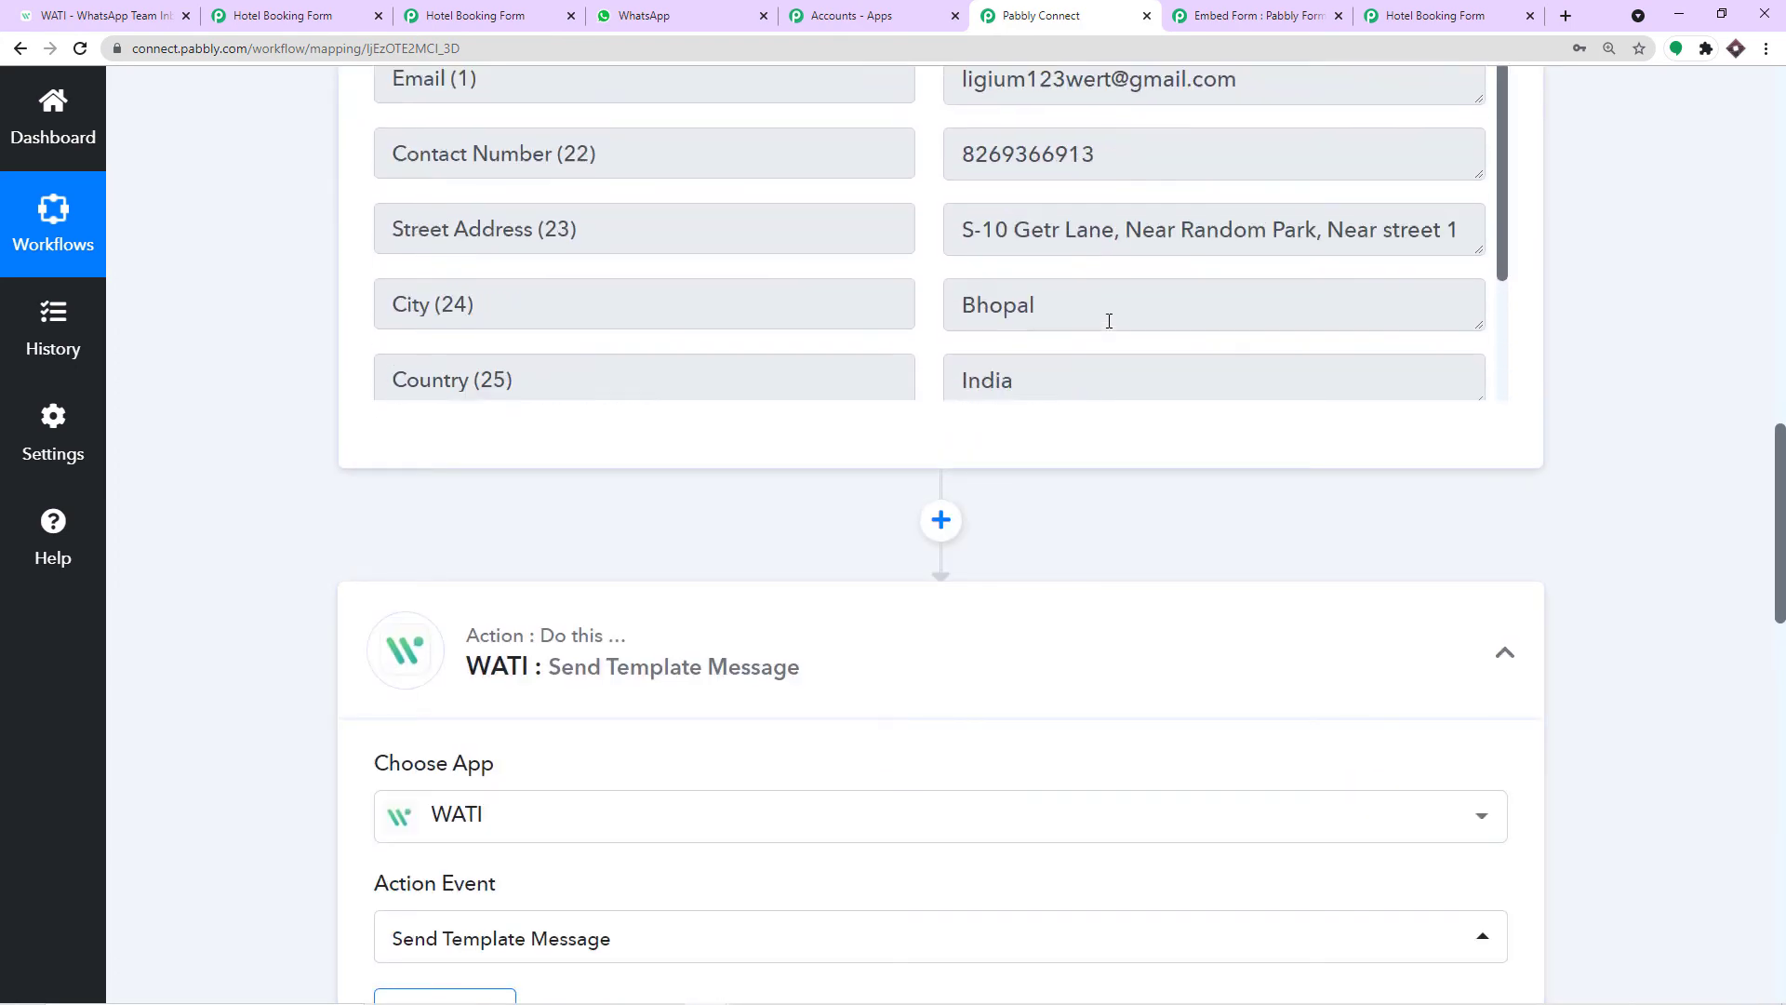
{"action": "scroll", "coordinate": [1109, 321], "scroll_direction": "up", "scroll_amount": 6}
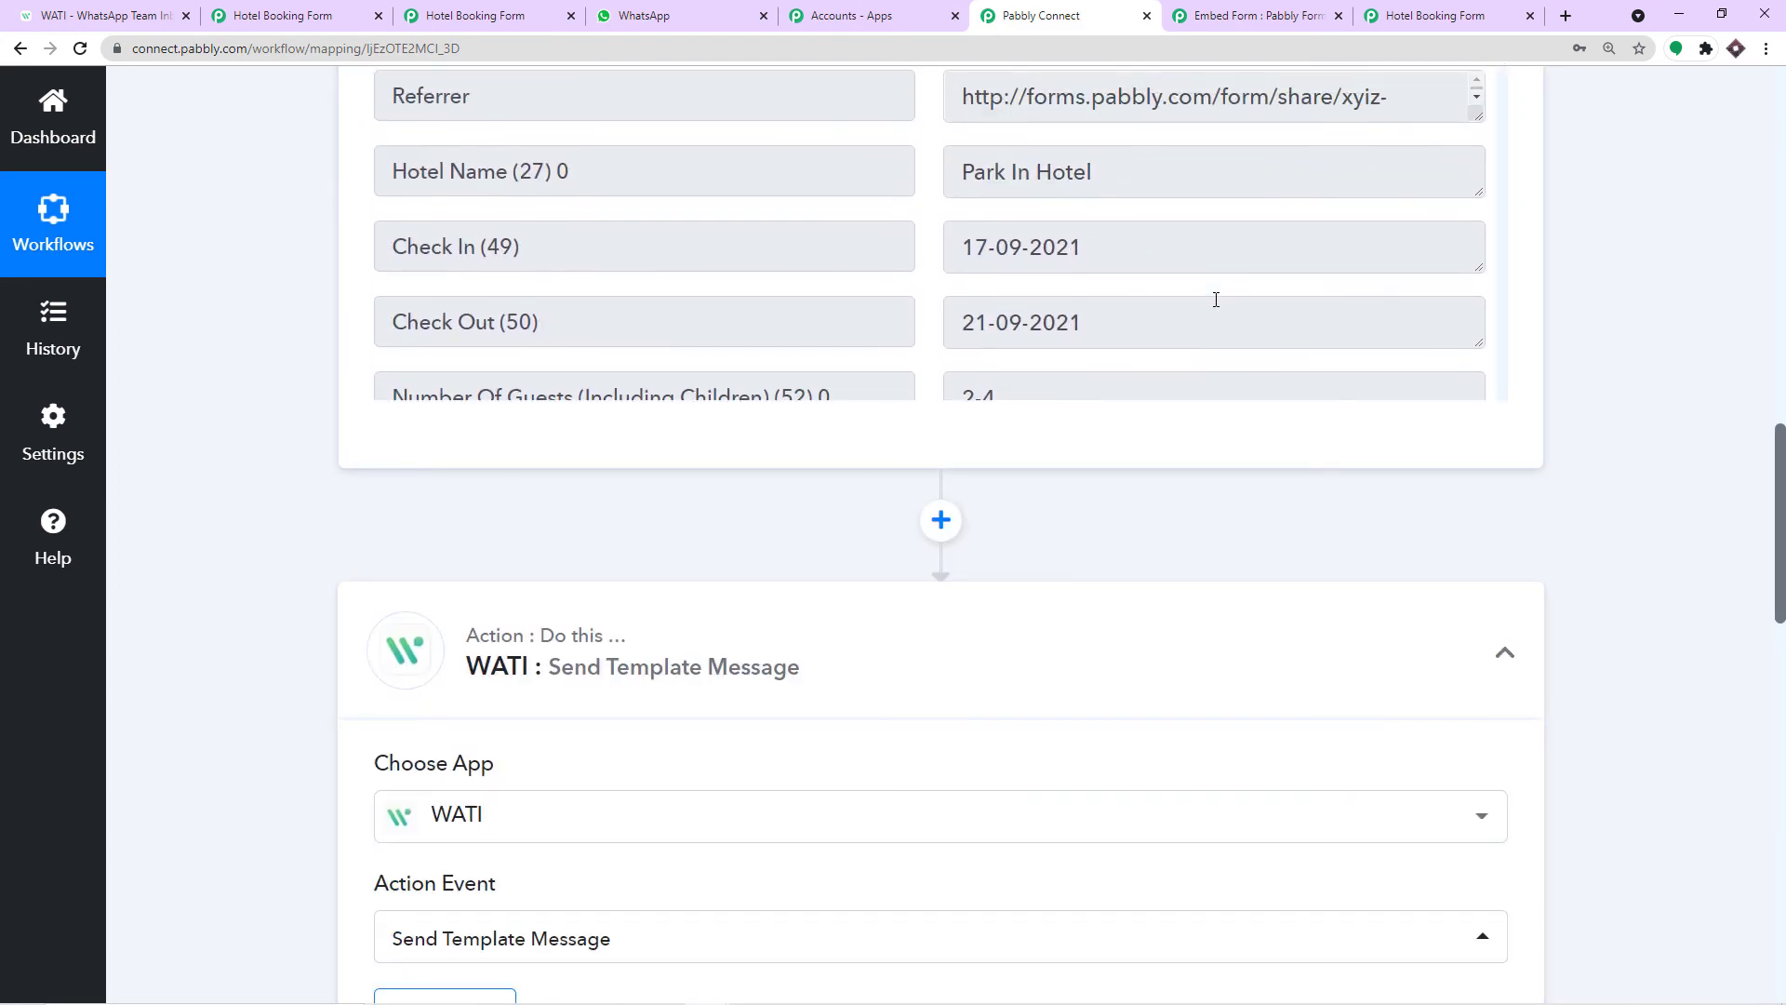
{"action": "scroll", "coordinate": [1765, 410], "scroll_direction": "up", "scroll_amount": 4}
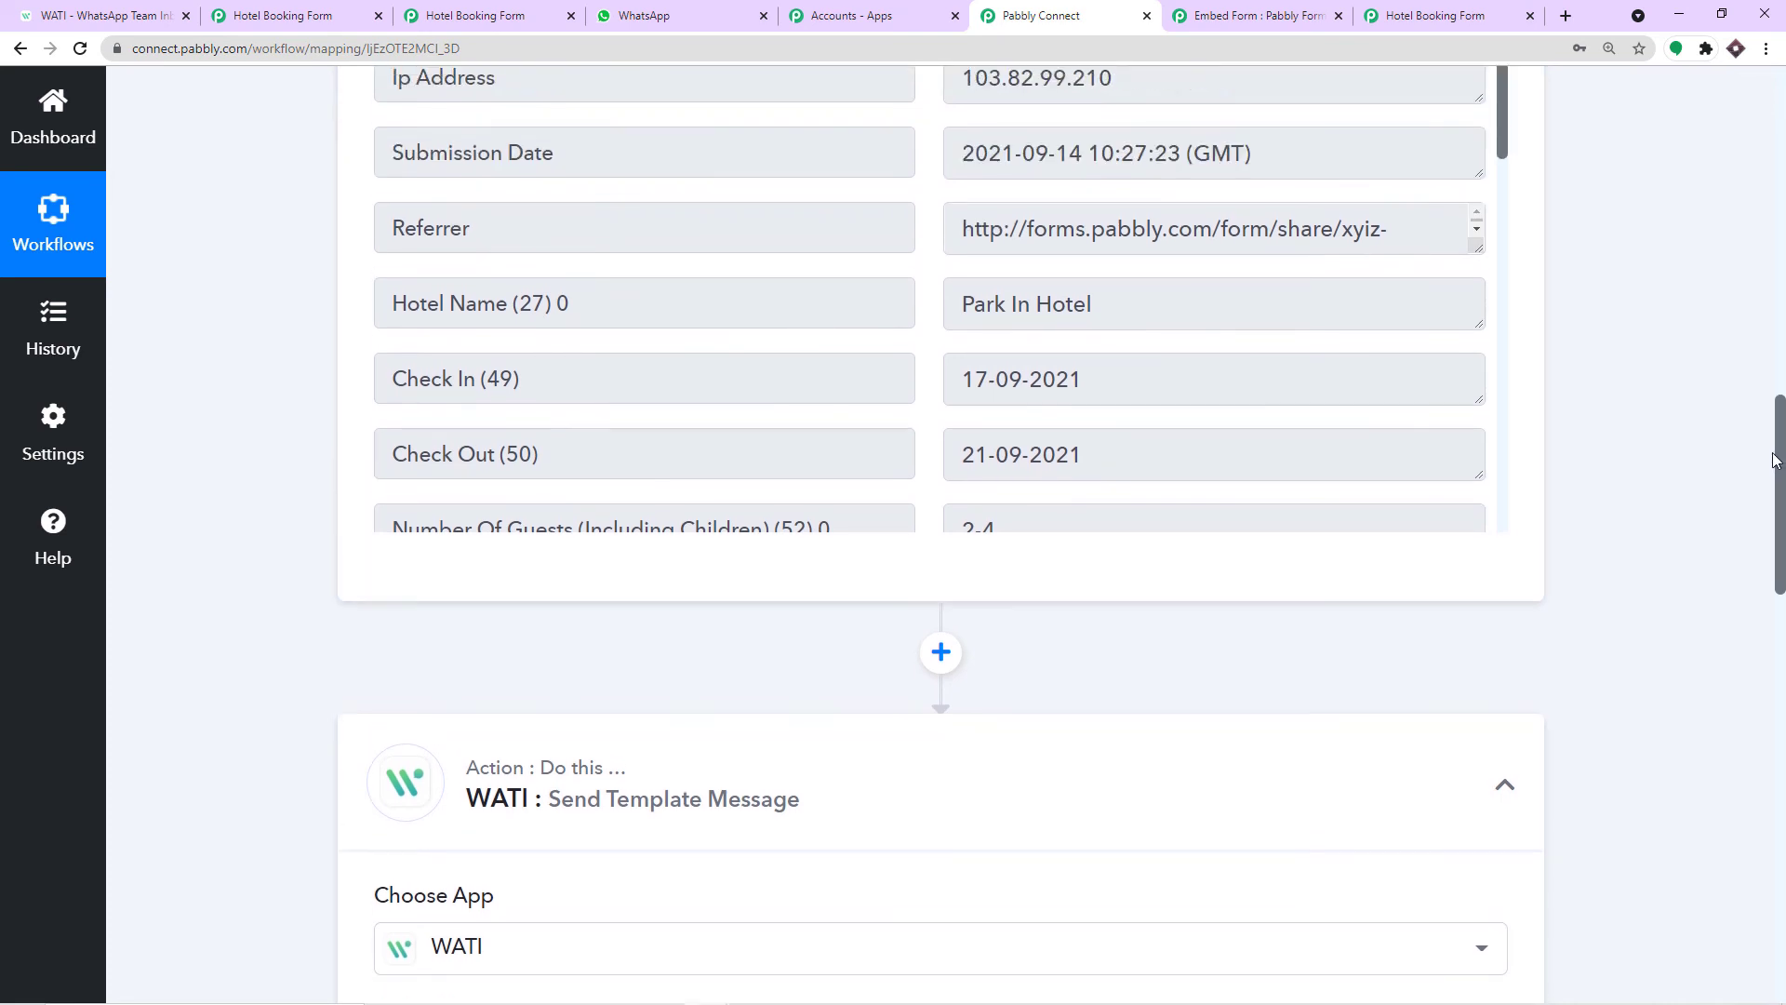
{"action": "scroll", "coordinate": [1765, 410], "scroll_direction": "up", "scroll_amount": 1}
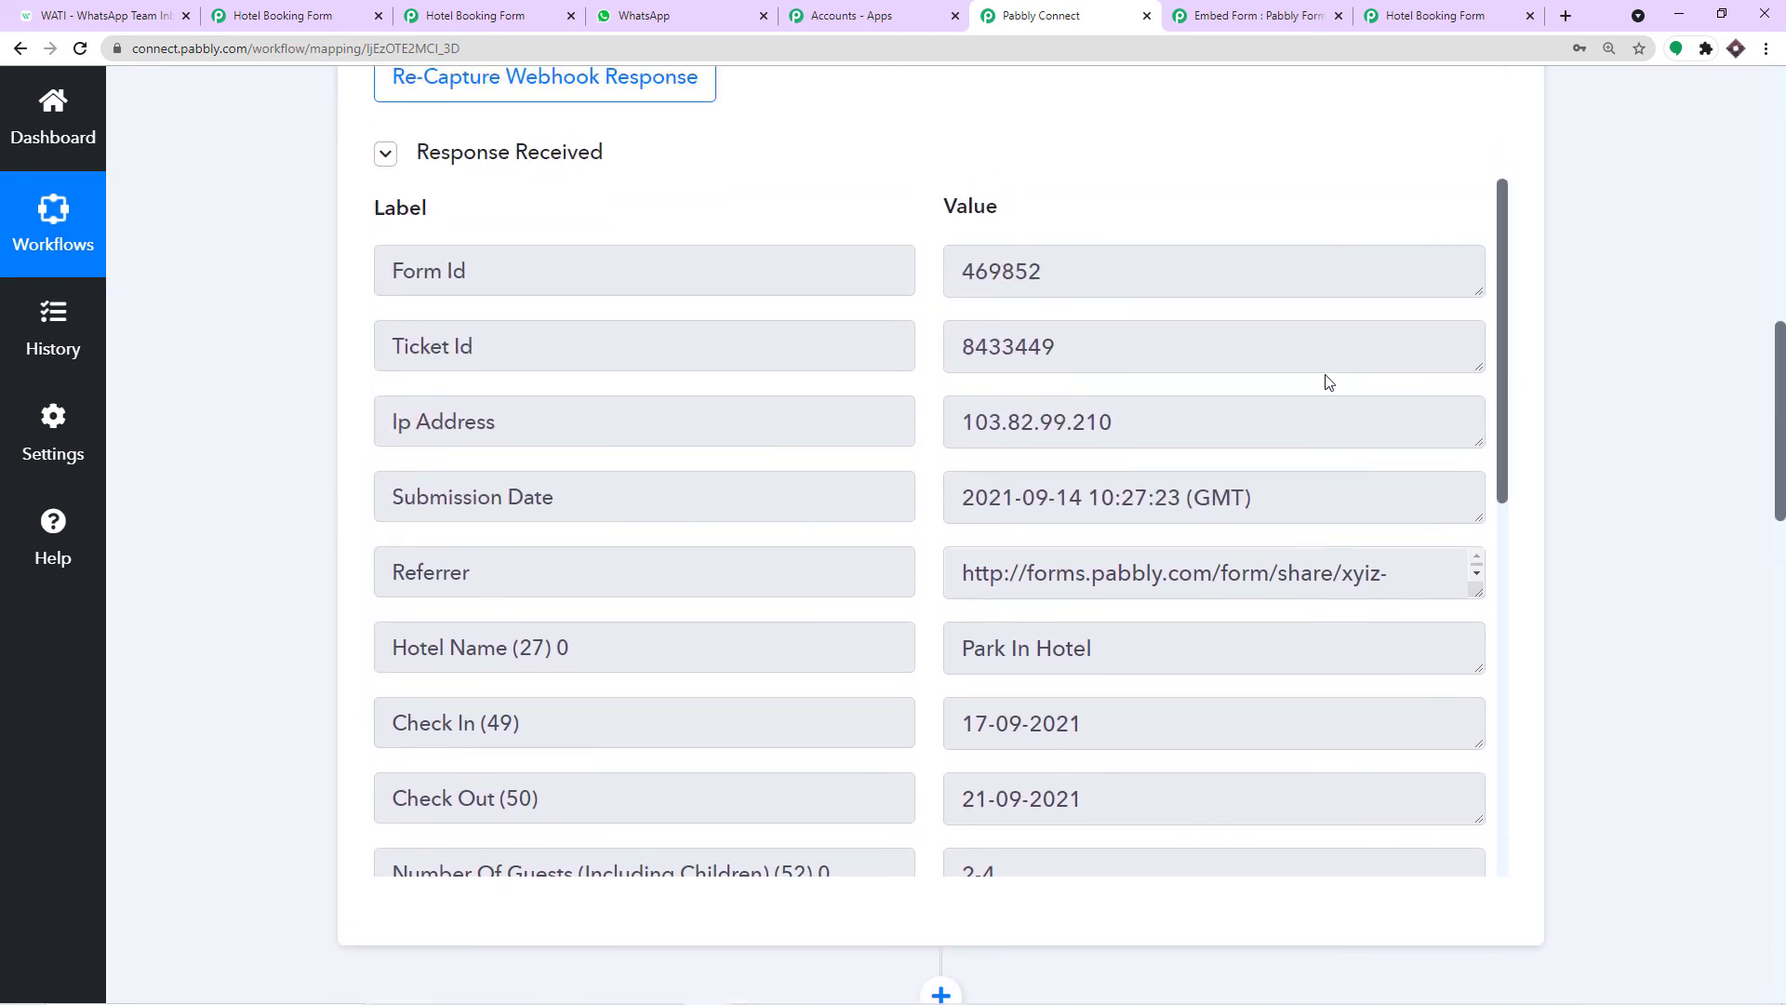
{"action": "left_click_drag", "start_coordinate": [1101, 354], "coordinate": [901, 339]}
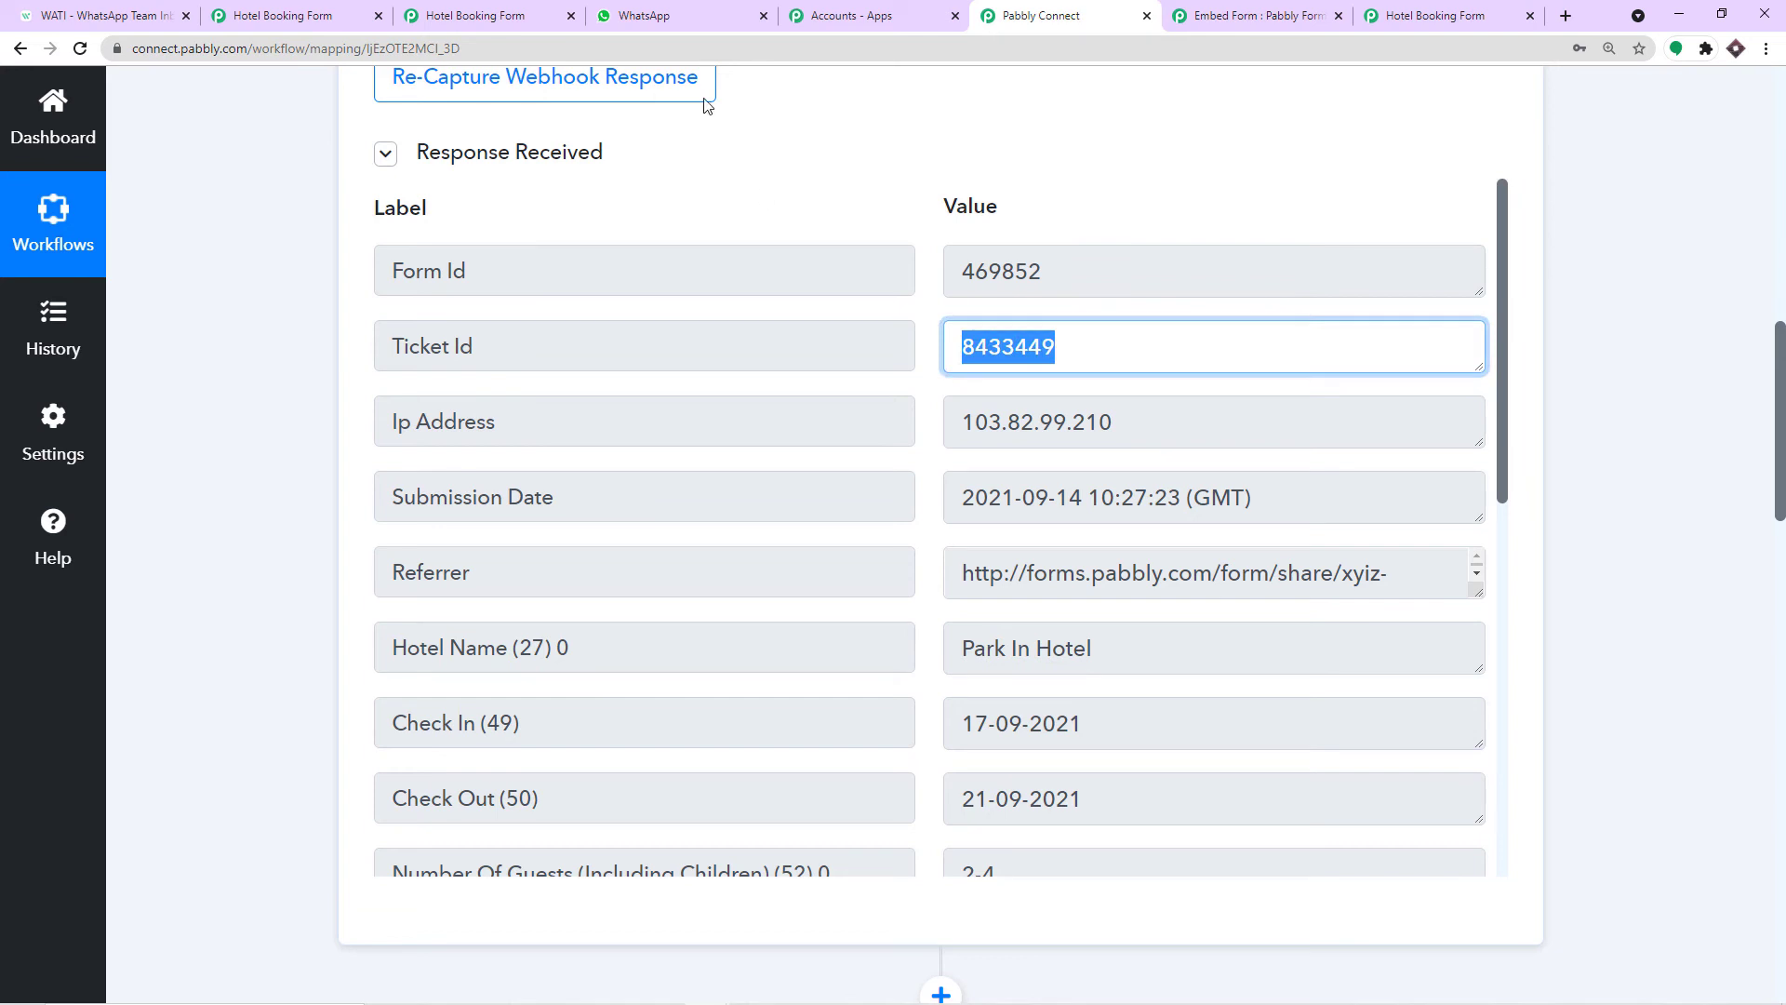
{"action": "left_click", "coordinate": [682, 18]}
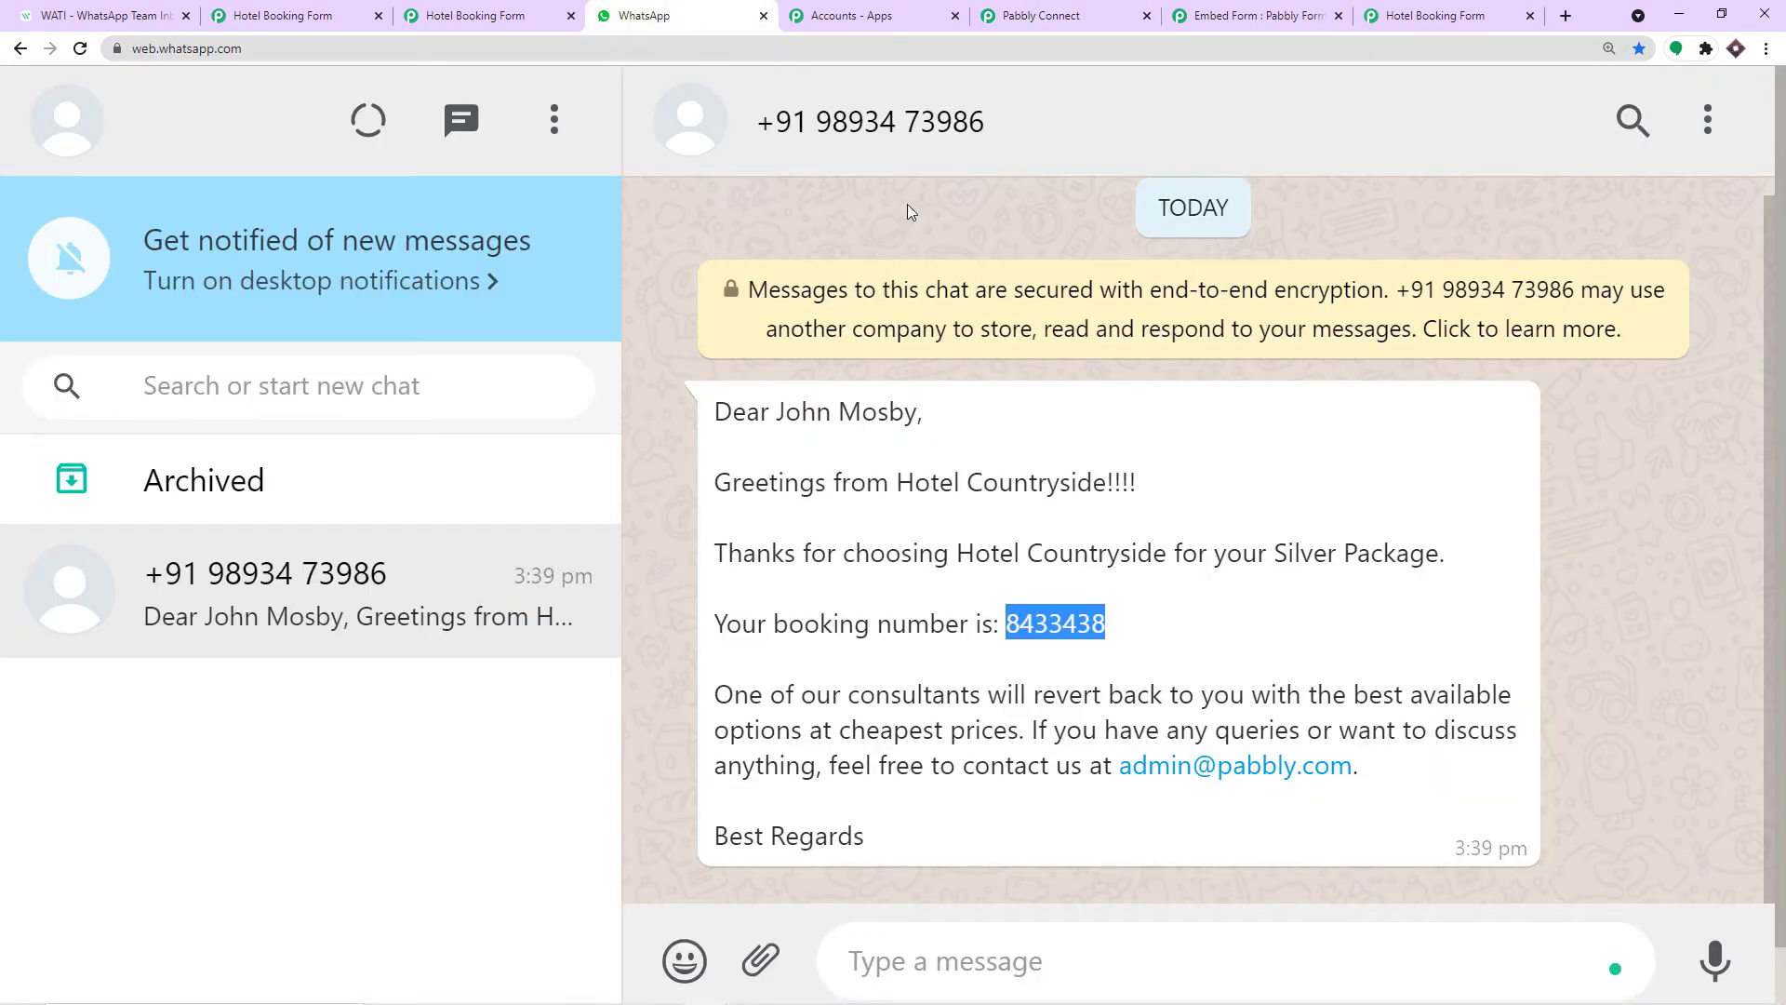
{"action": "left_click", "coordinate": [1067, 17]}
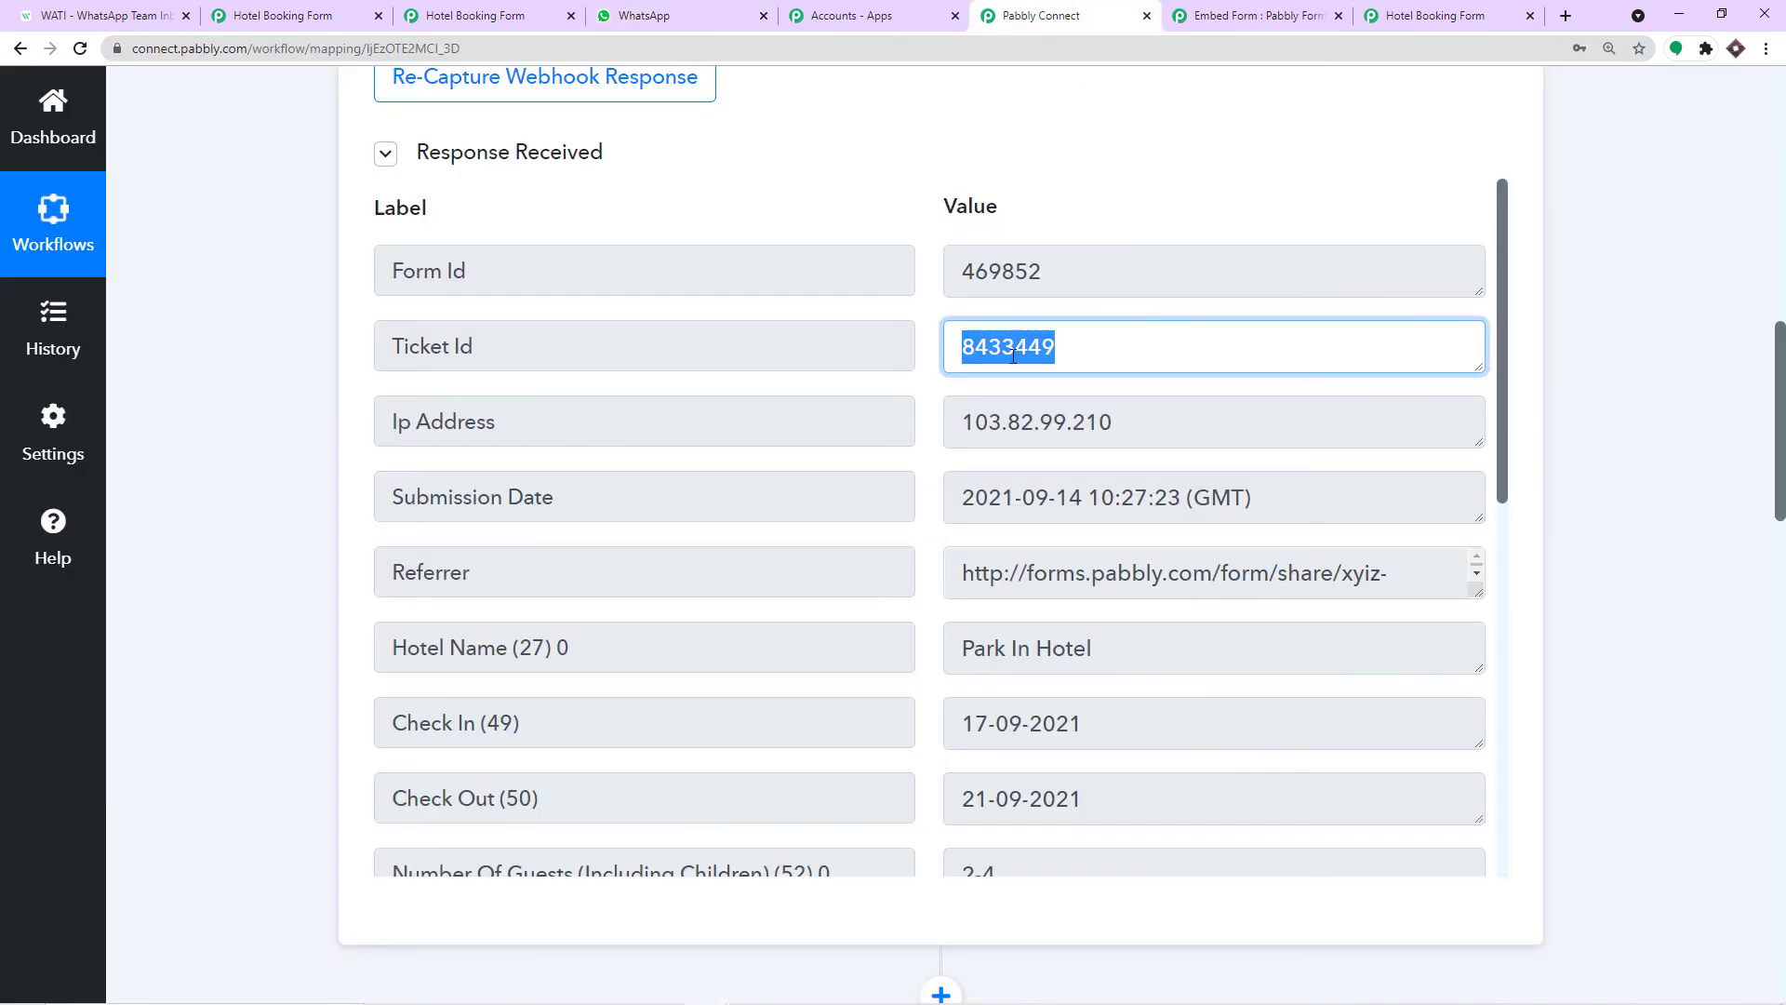
{"action": "left_click", "coordinate": [672, 13]}
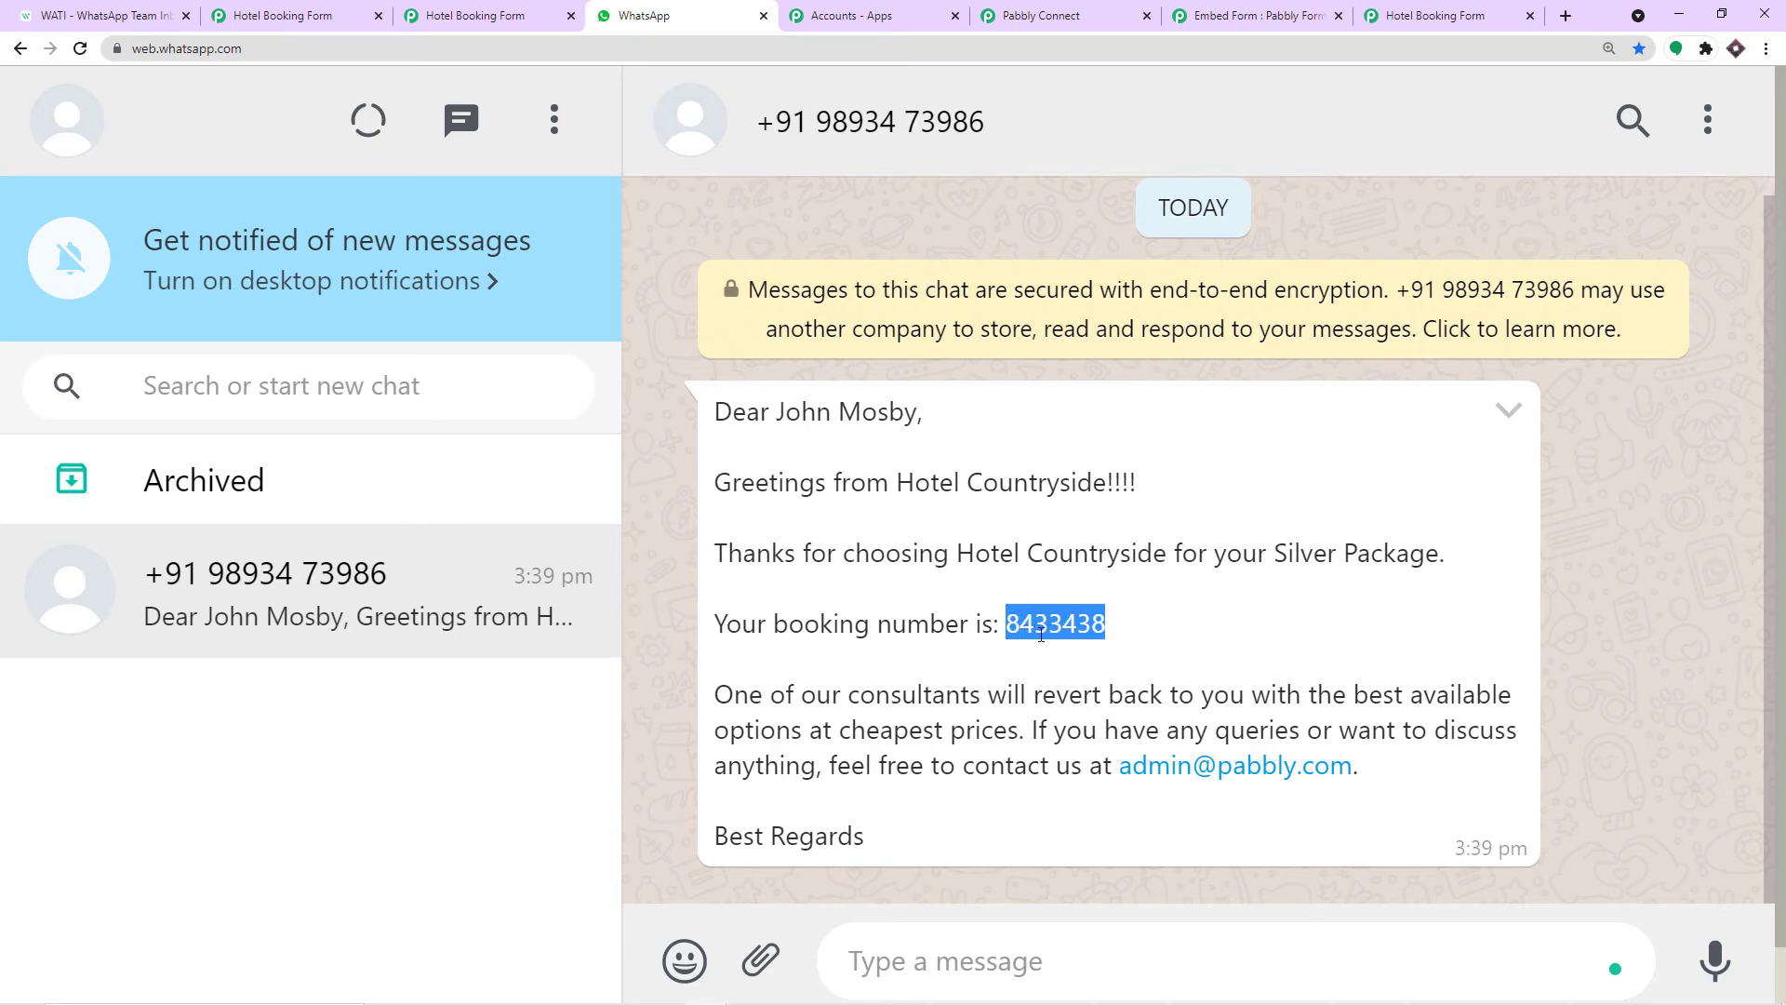
{"action": "left_click", "coordinate": [1079, 16]}
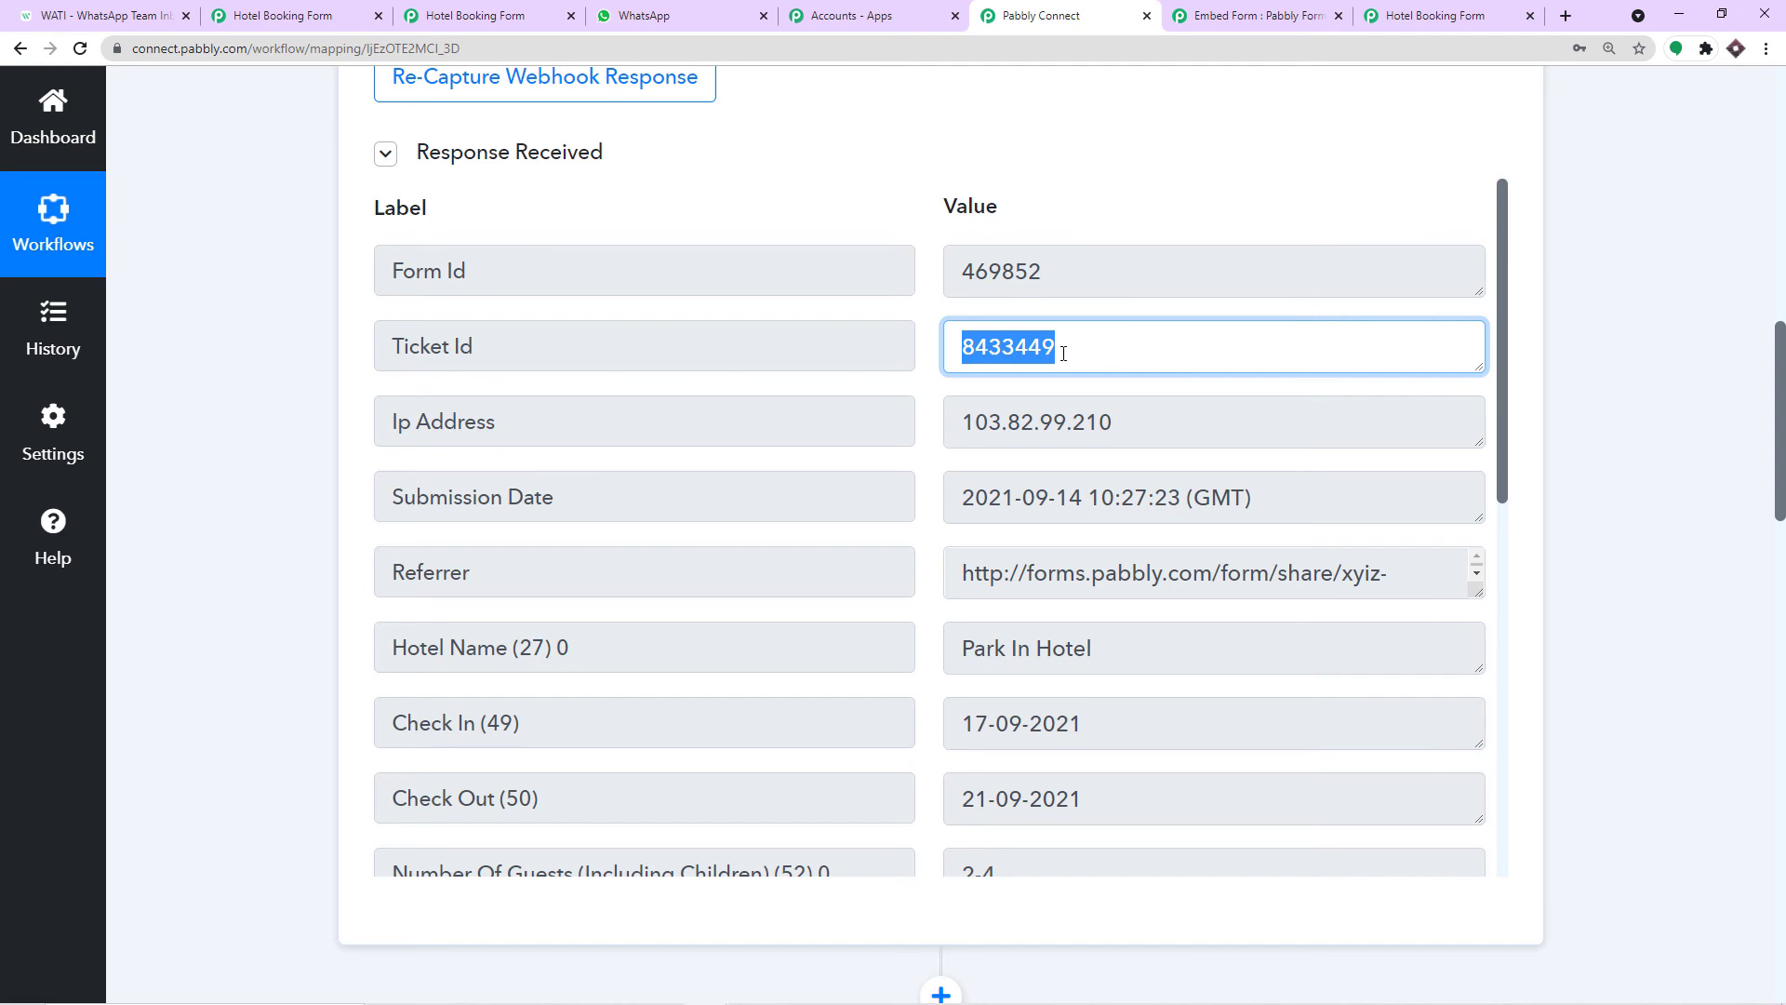
{"action": "left_click_drag", "start_coordinate": [1781, 437], "coordinate": [1729, 815]}
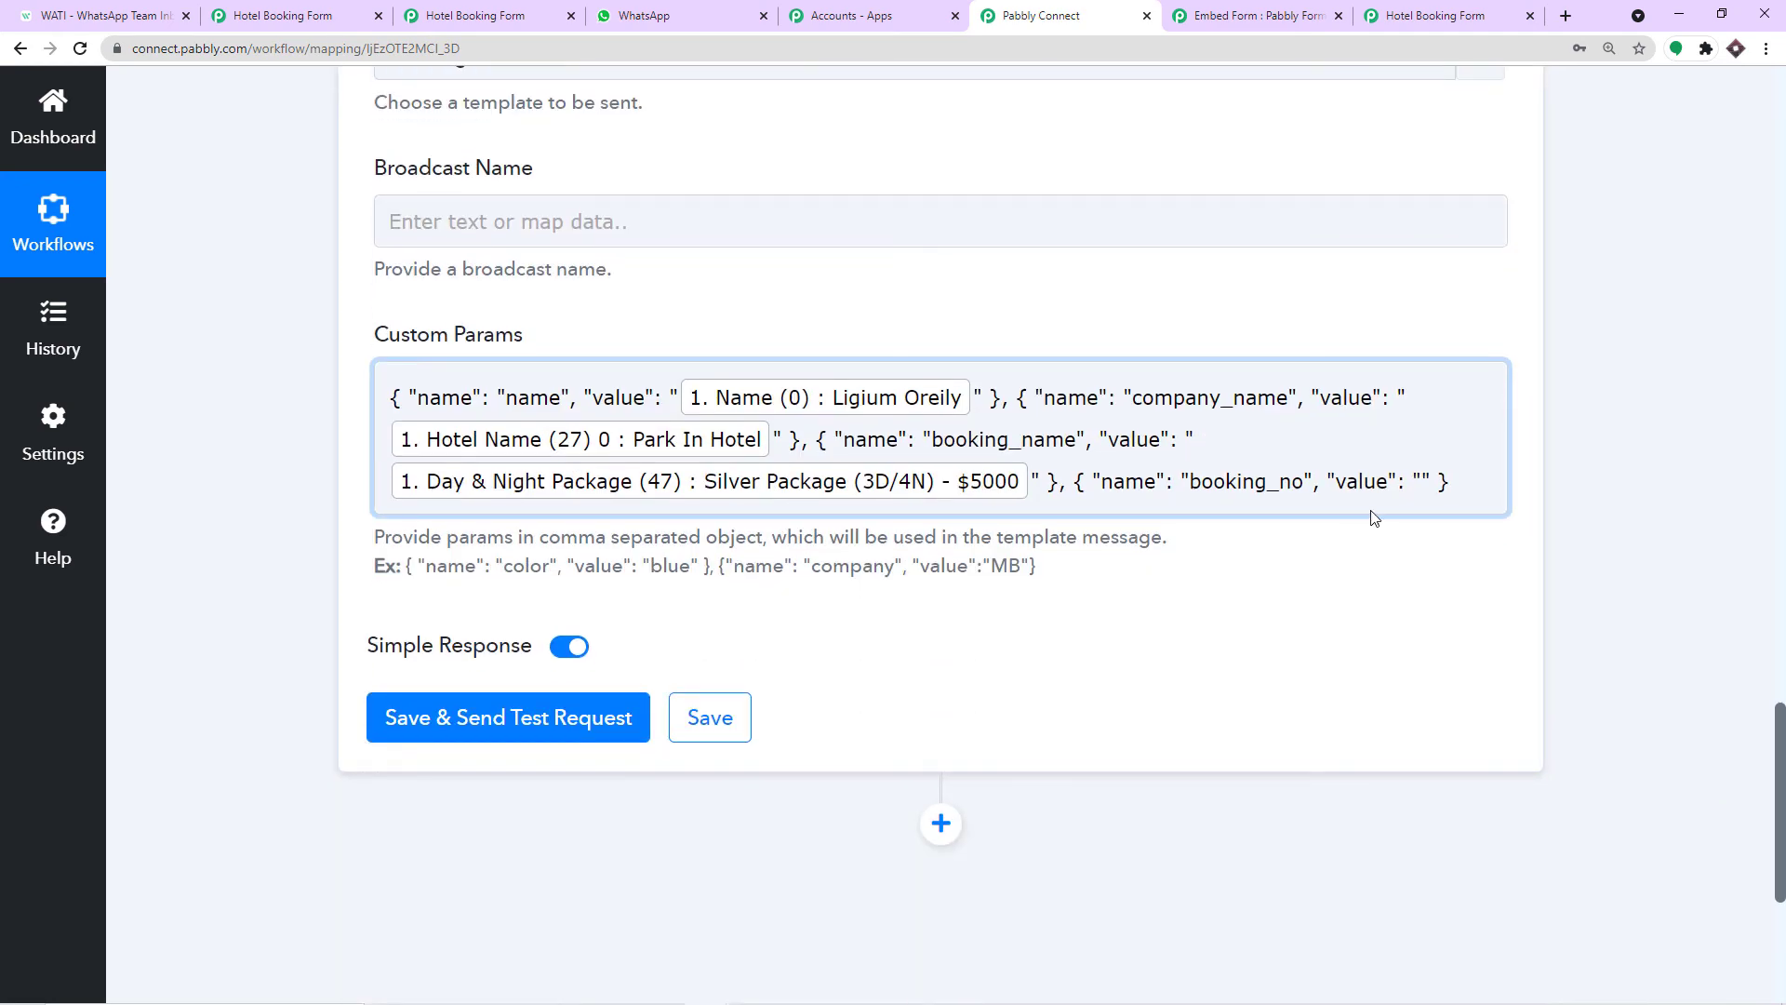
Type BK into booking_no's value and append the form's Ticket Id after it.
{"action": "left_click", "coordinate": [1416, 481]}
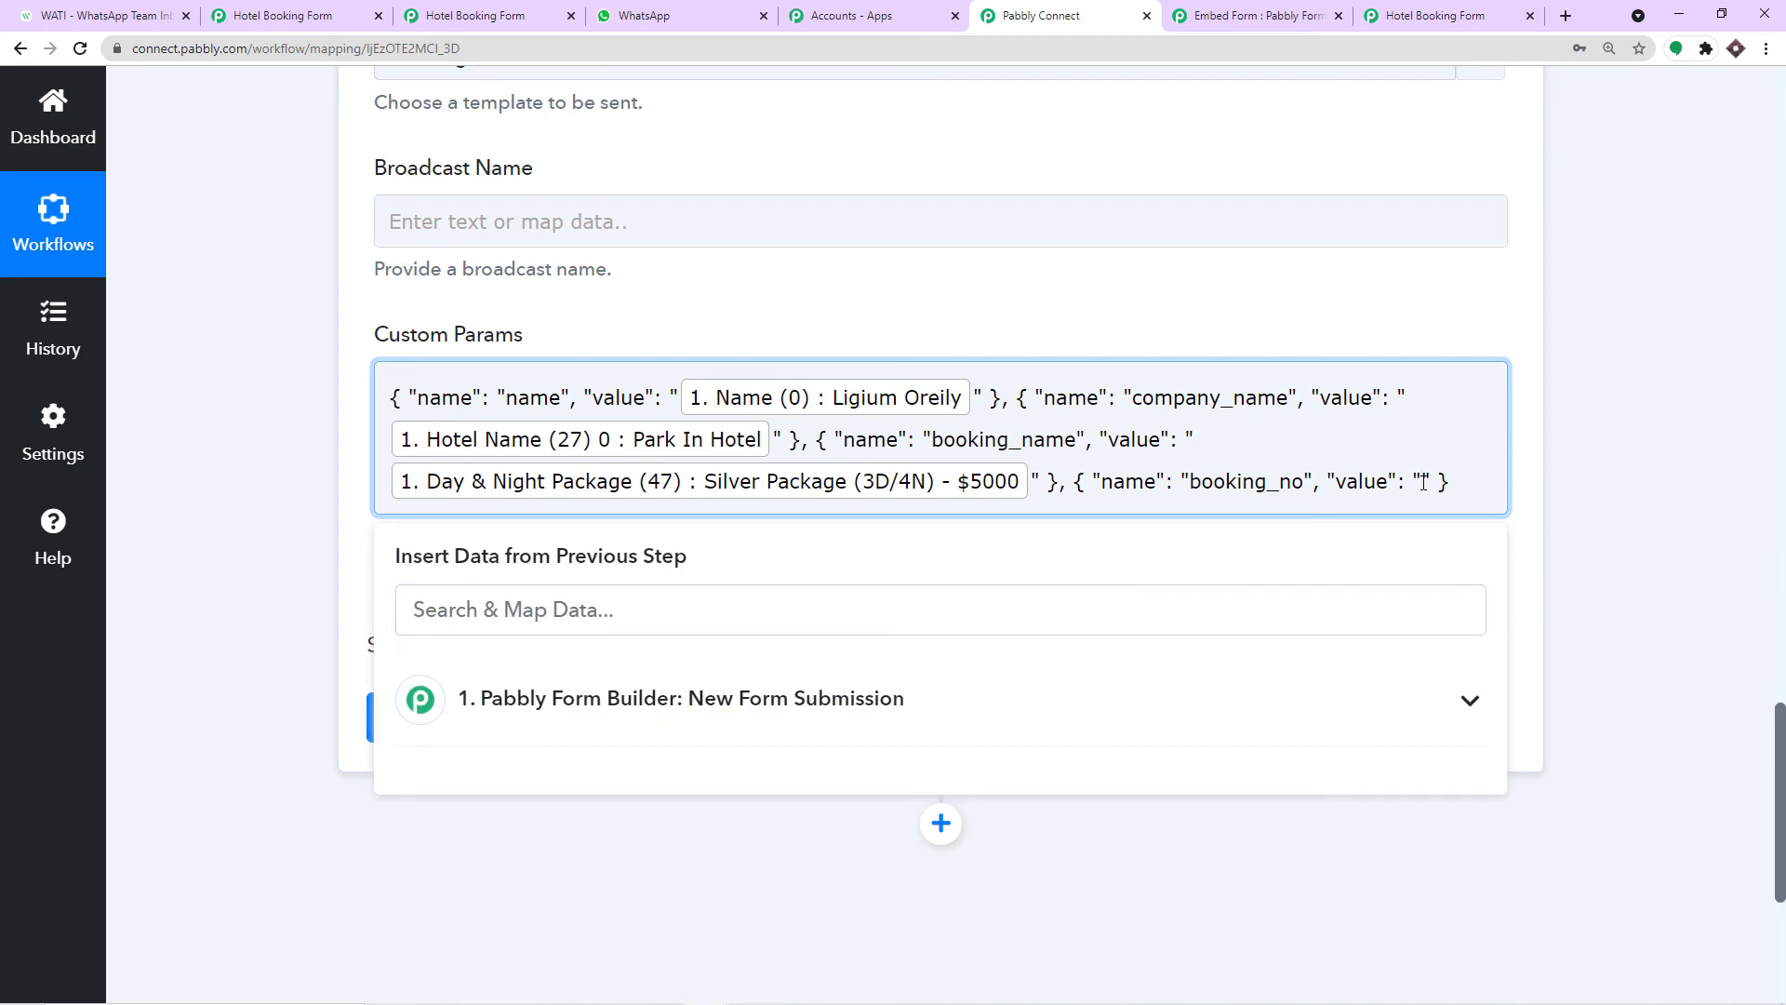
{"action": "type", "text": "BK"}
{"action": "left_click", "coordinate": [702, 700]}
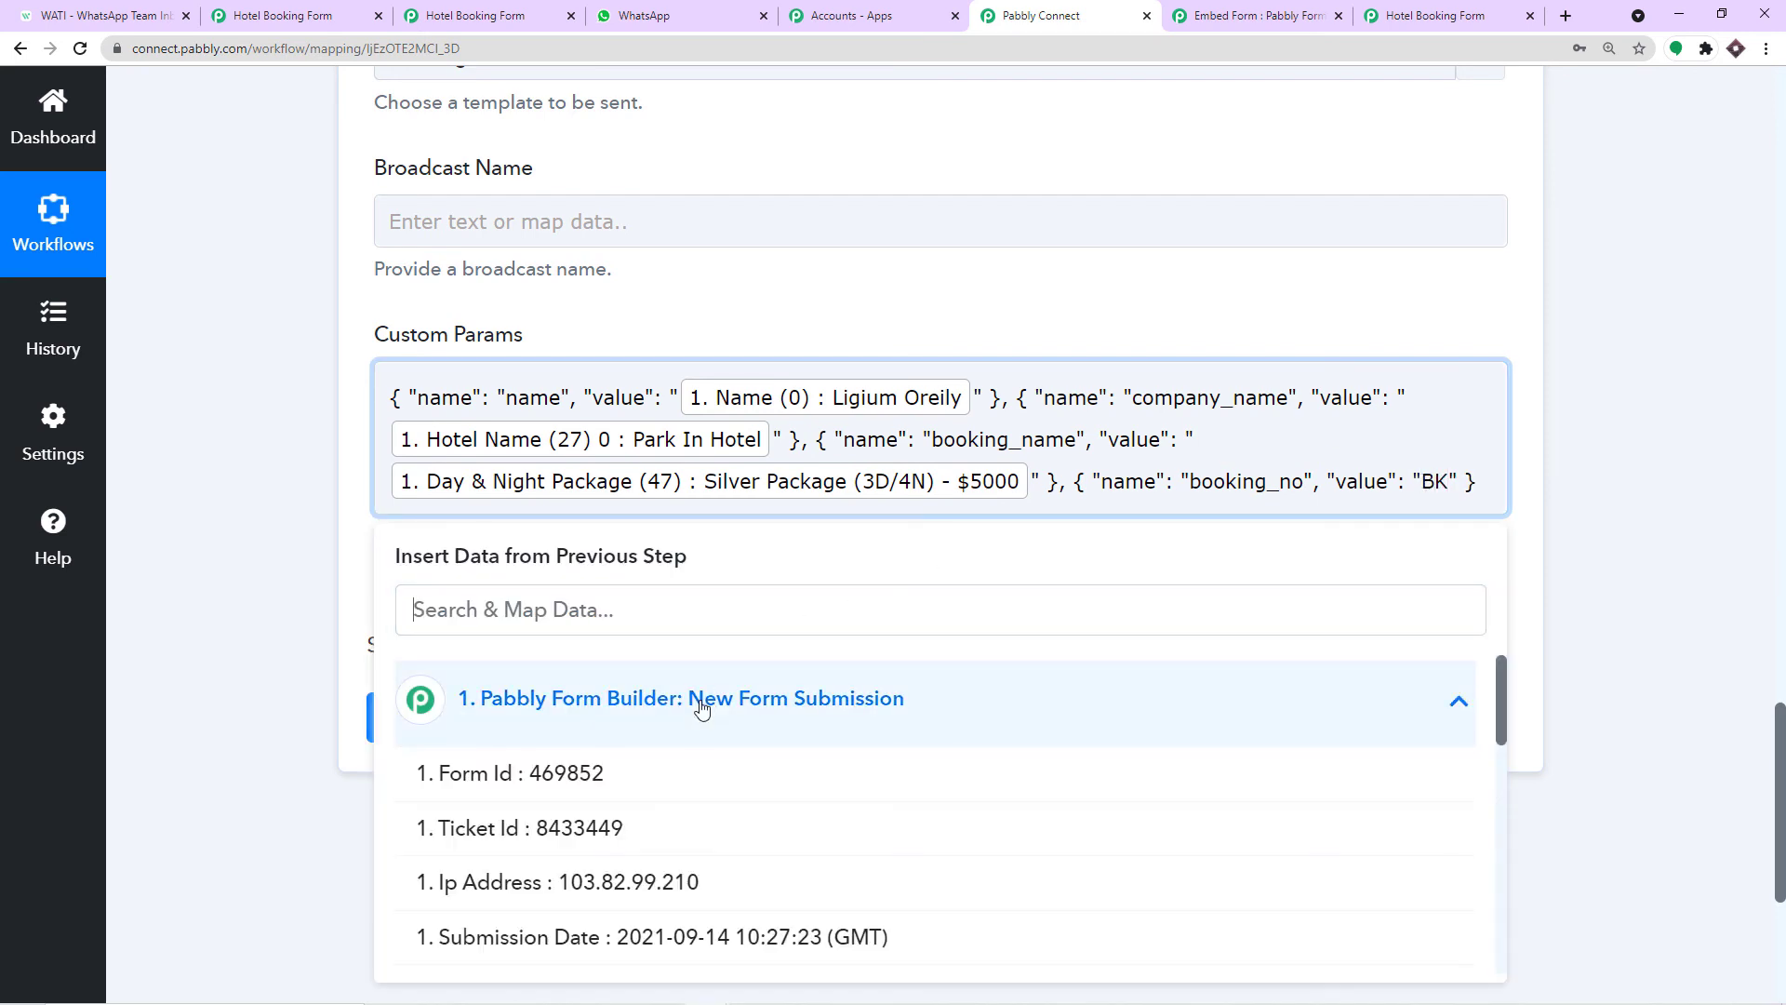
{"action": "left_click", "coordinate": [653, 839]}
{"action": "left_click", "coordinate": [1088, 312]}
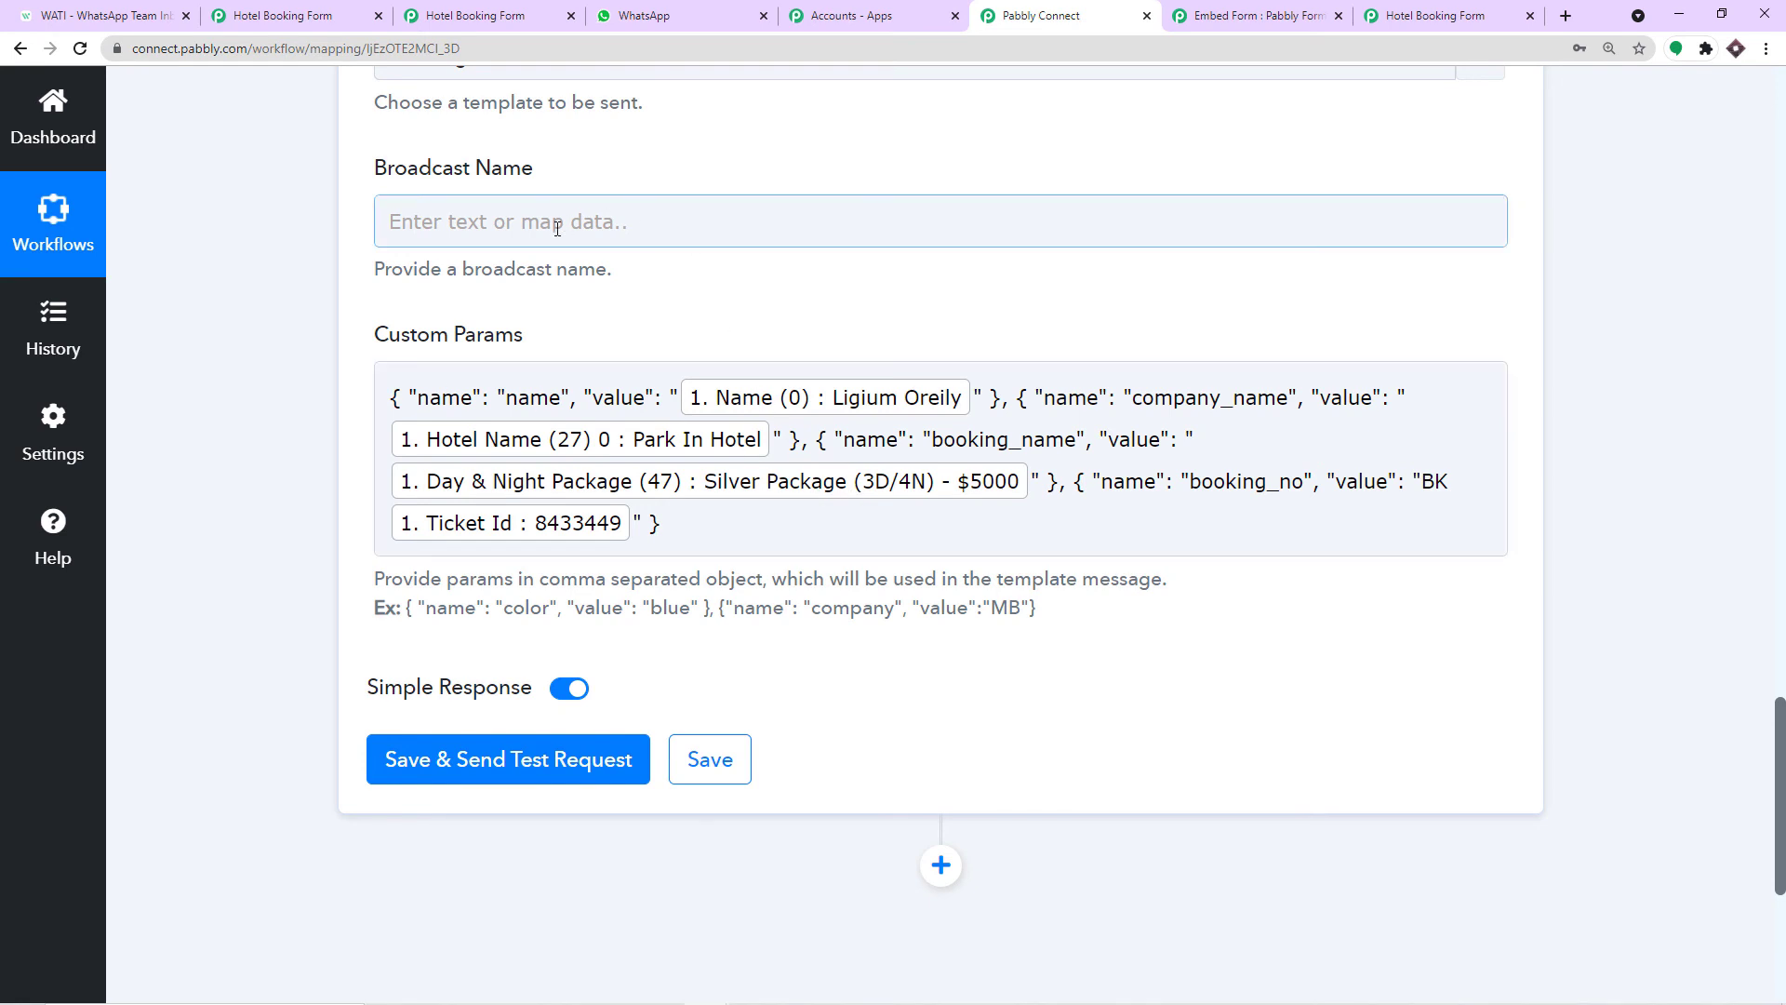
{"action": "scroll", "coordinate": [557, 228], "scroll_direction": "up", "scroll_amount": 2}
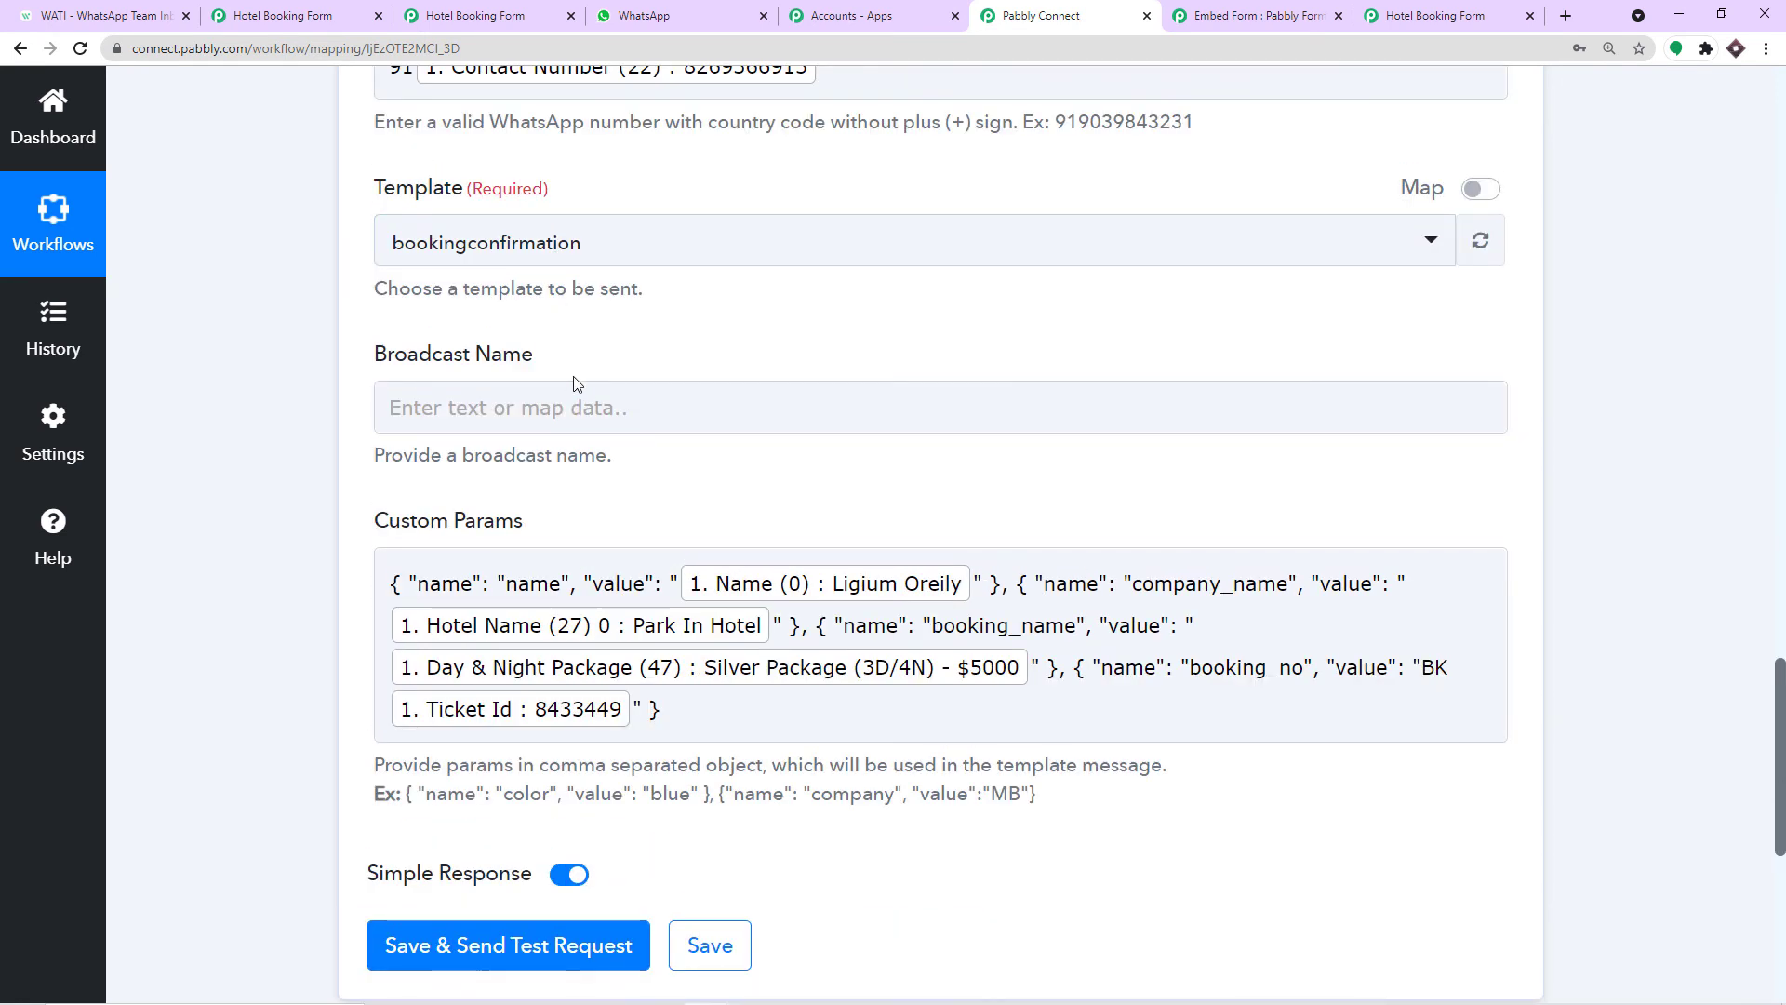
Close the WATI template preview and open the Broadcast History list.
{"action": "left_click", "coordinate": [158, 11]}
{"action": "left_click", "coordinate": [1407, 298]}
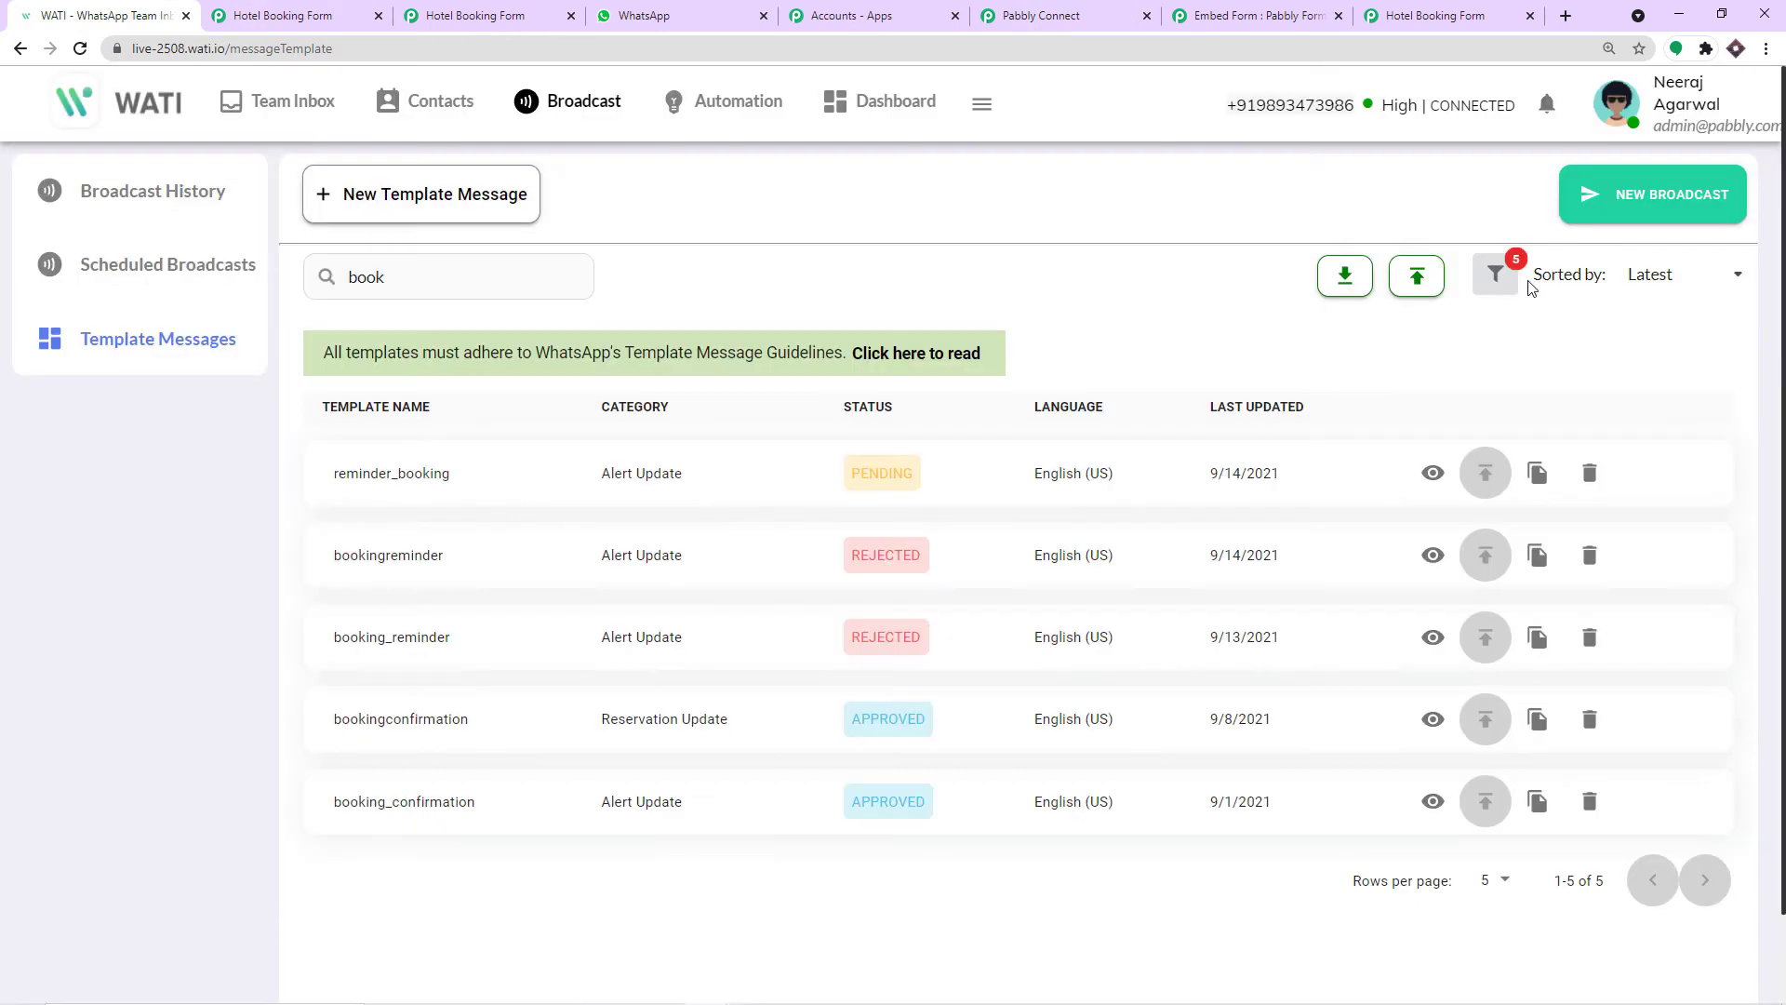
{"action": "left_click", "coordinate": [148, 206]}
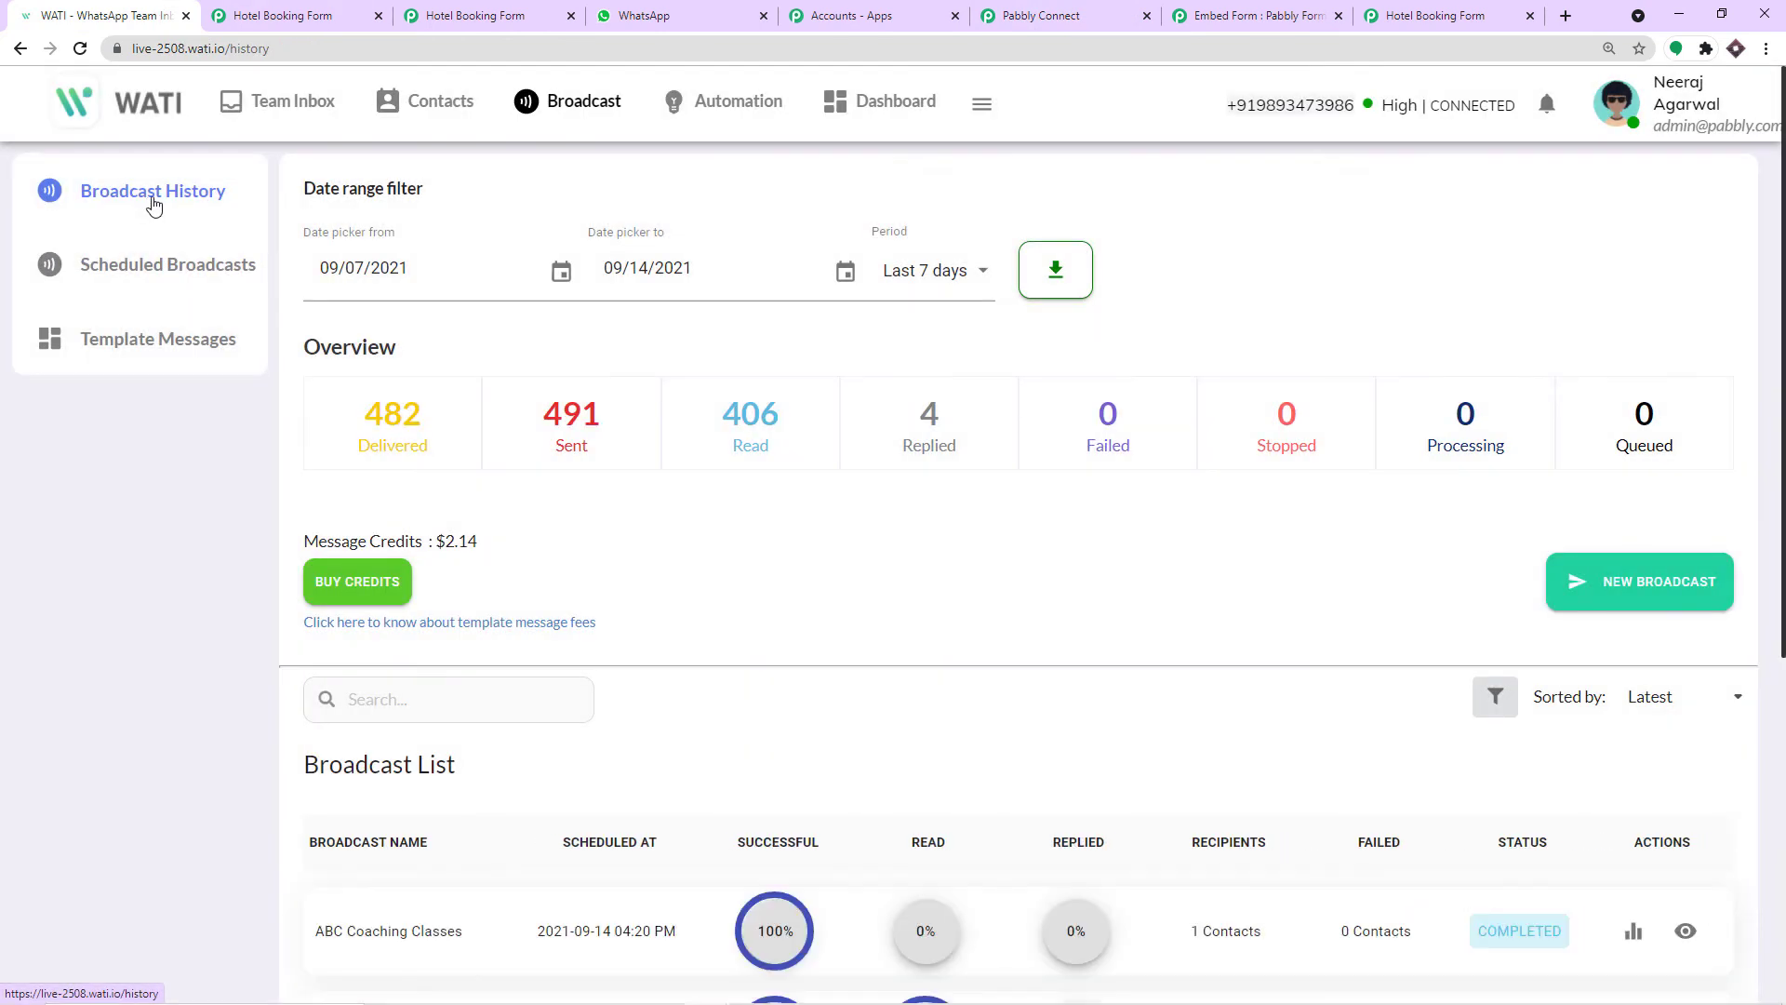
{"action": "scroll", "coordinate": [806, 345], "scroll_direction": "down", "scroll_amount": 5}
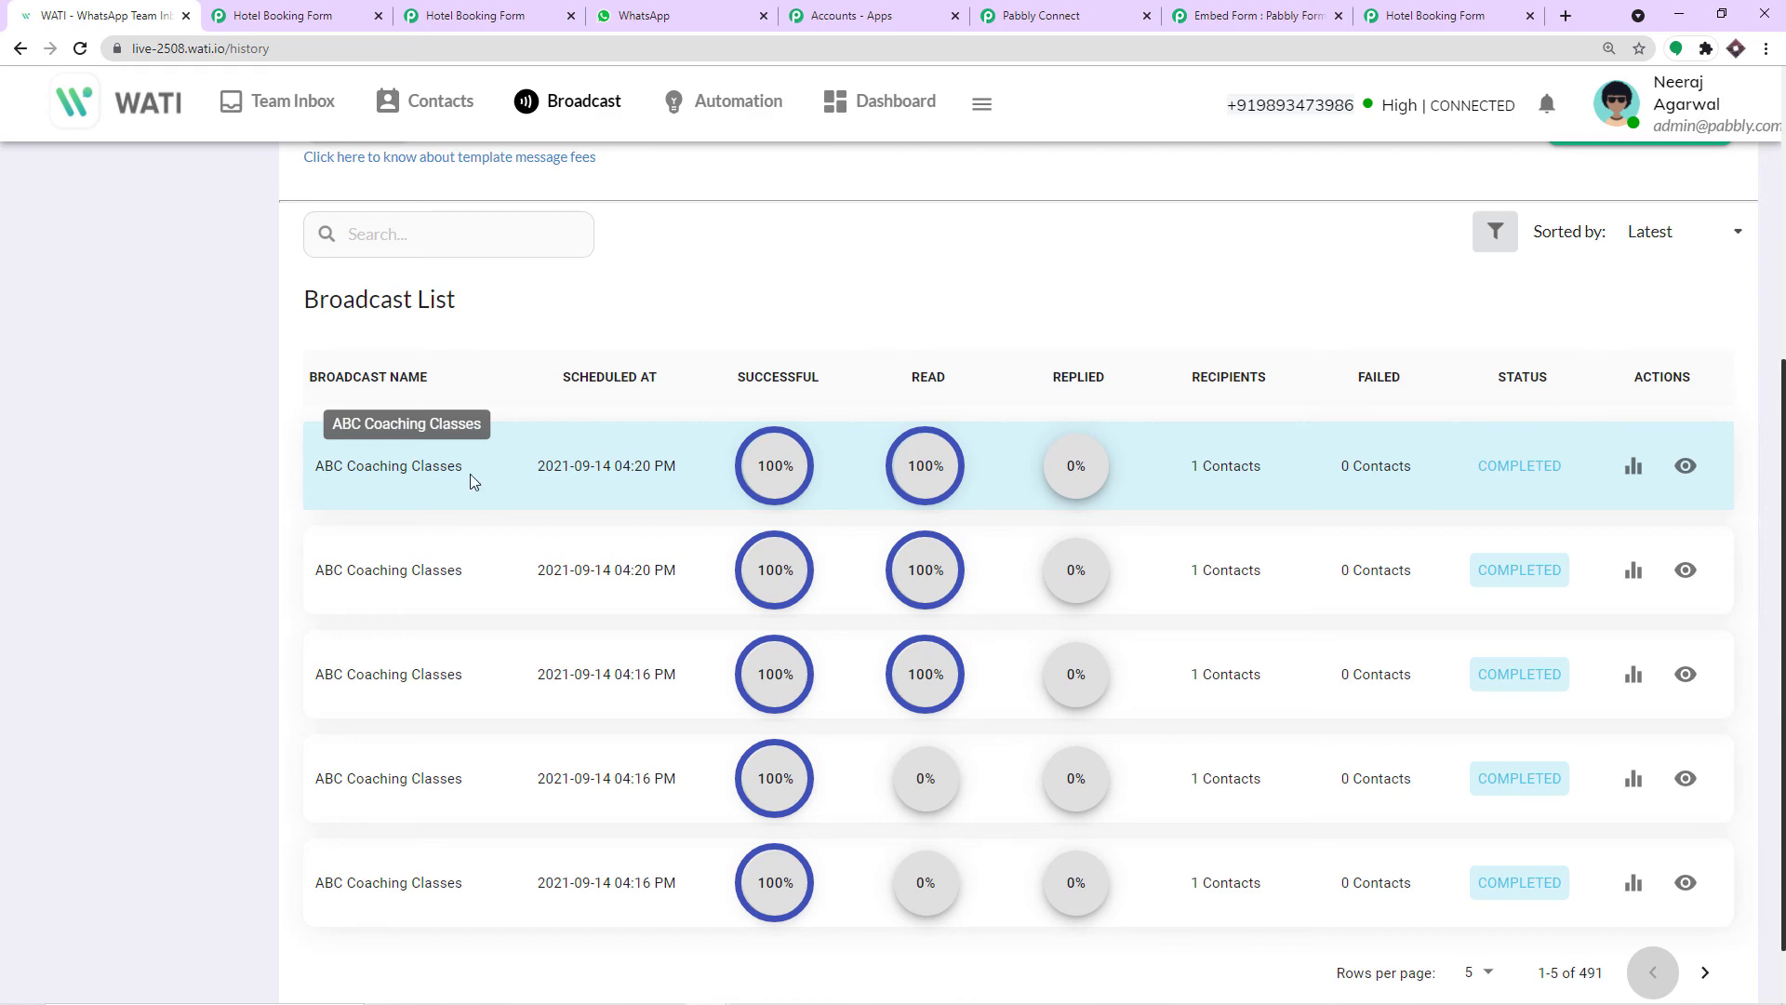
{"action": "scroll", "coordinate": [472, 481], "scroll_direction": "down", "scroll_amount": 1}
Page forward through older broadcasts to entries 46-50 of 491.
{"action": "left_click", "coordinate": [1707, 891]}
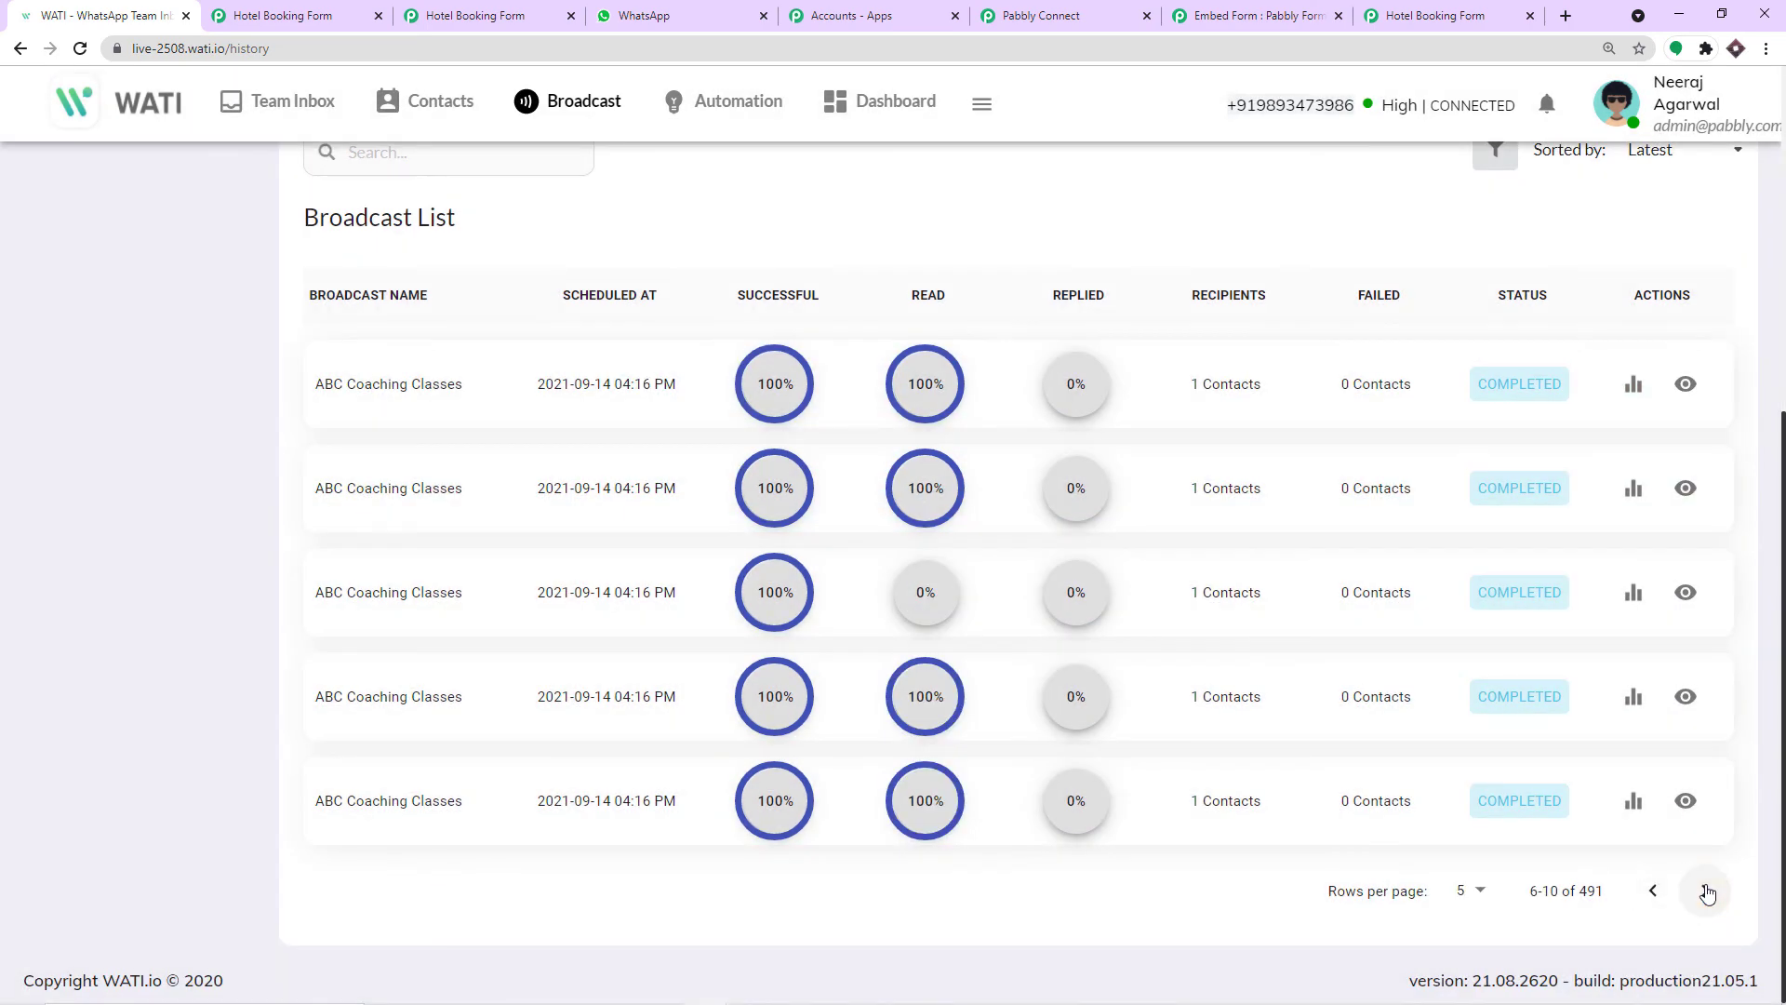
{"action": "left_click", "coordinate": [1706, 891]}
{"action": "left_click", "coordinate": [1706, 892]}
{"action": "left_click", "coordinate": [1706, 892]}
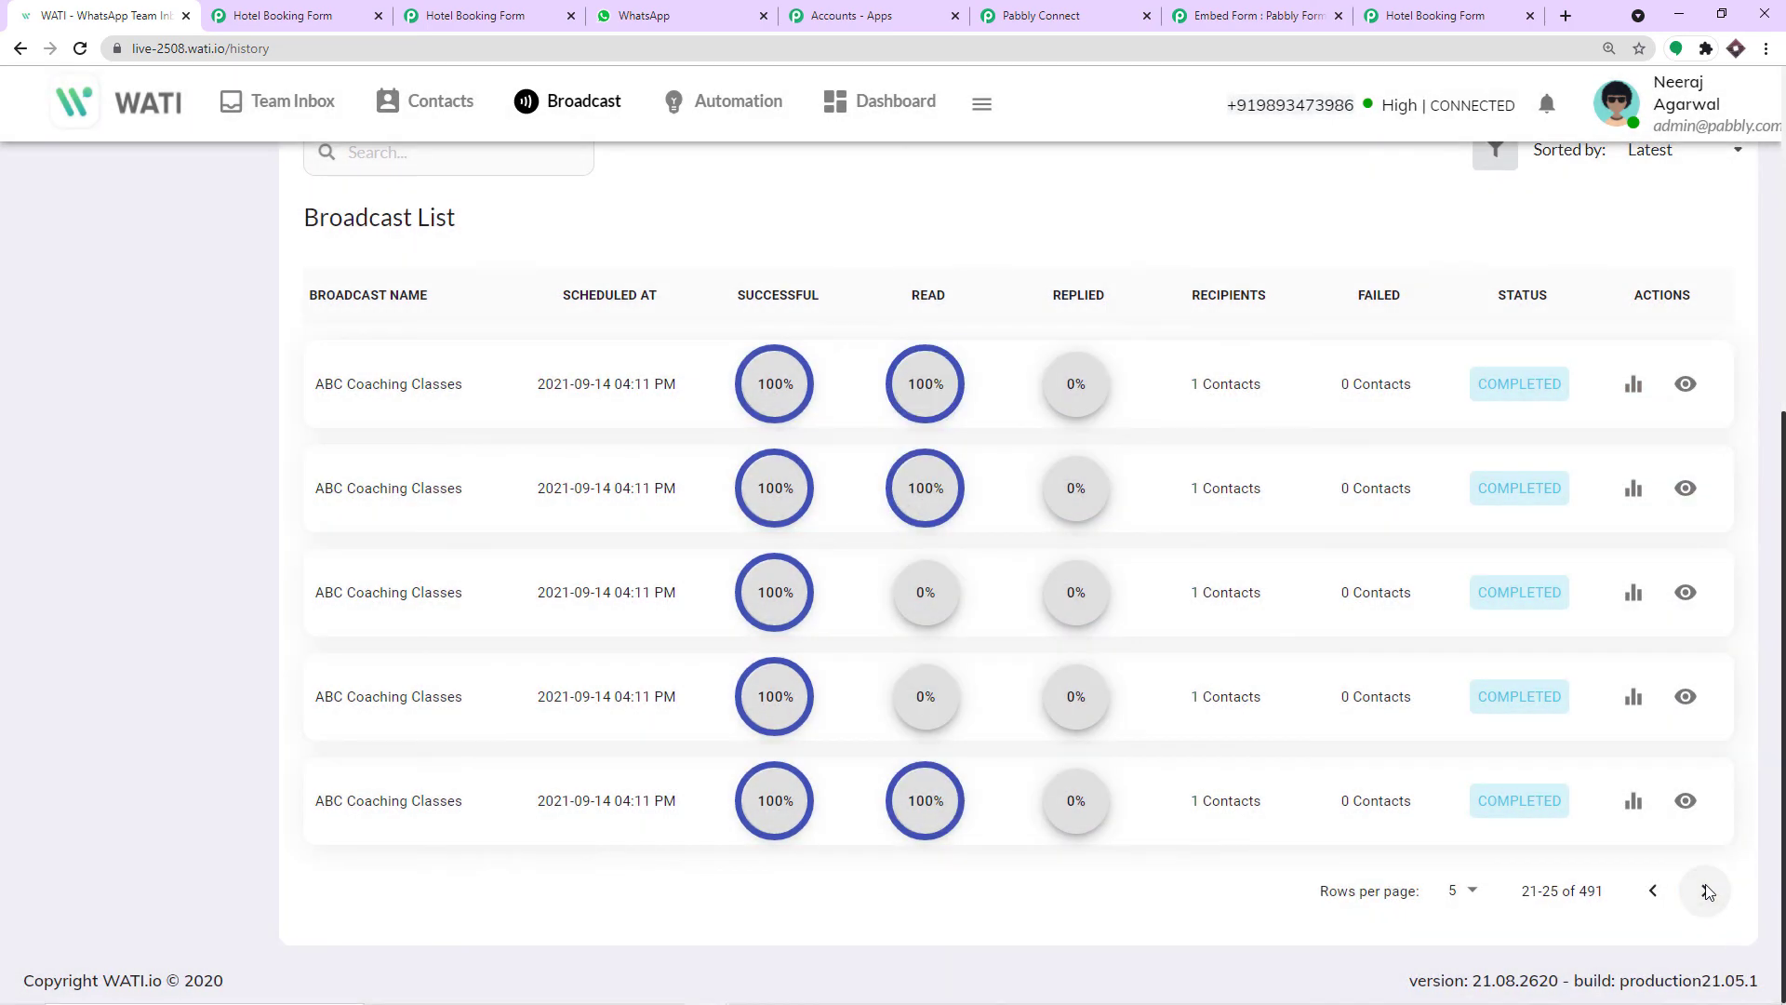
{"action": "left_click", "coordinate": [1706, 892]}
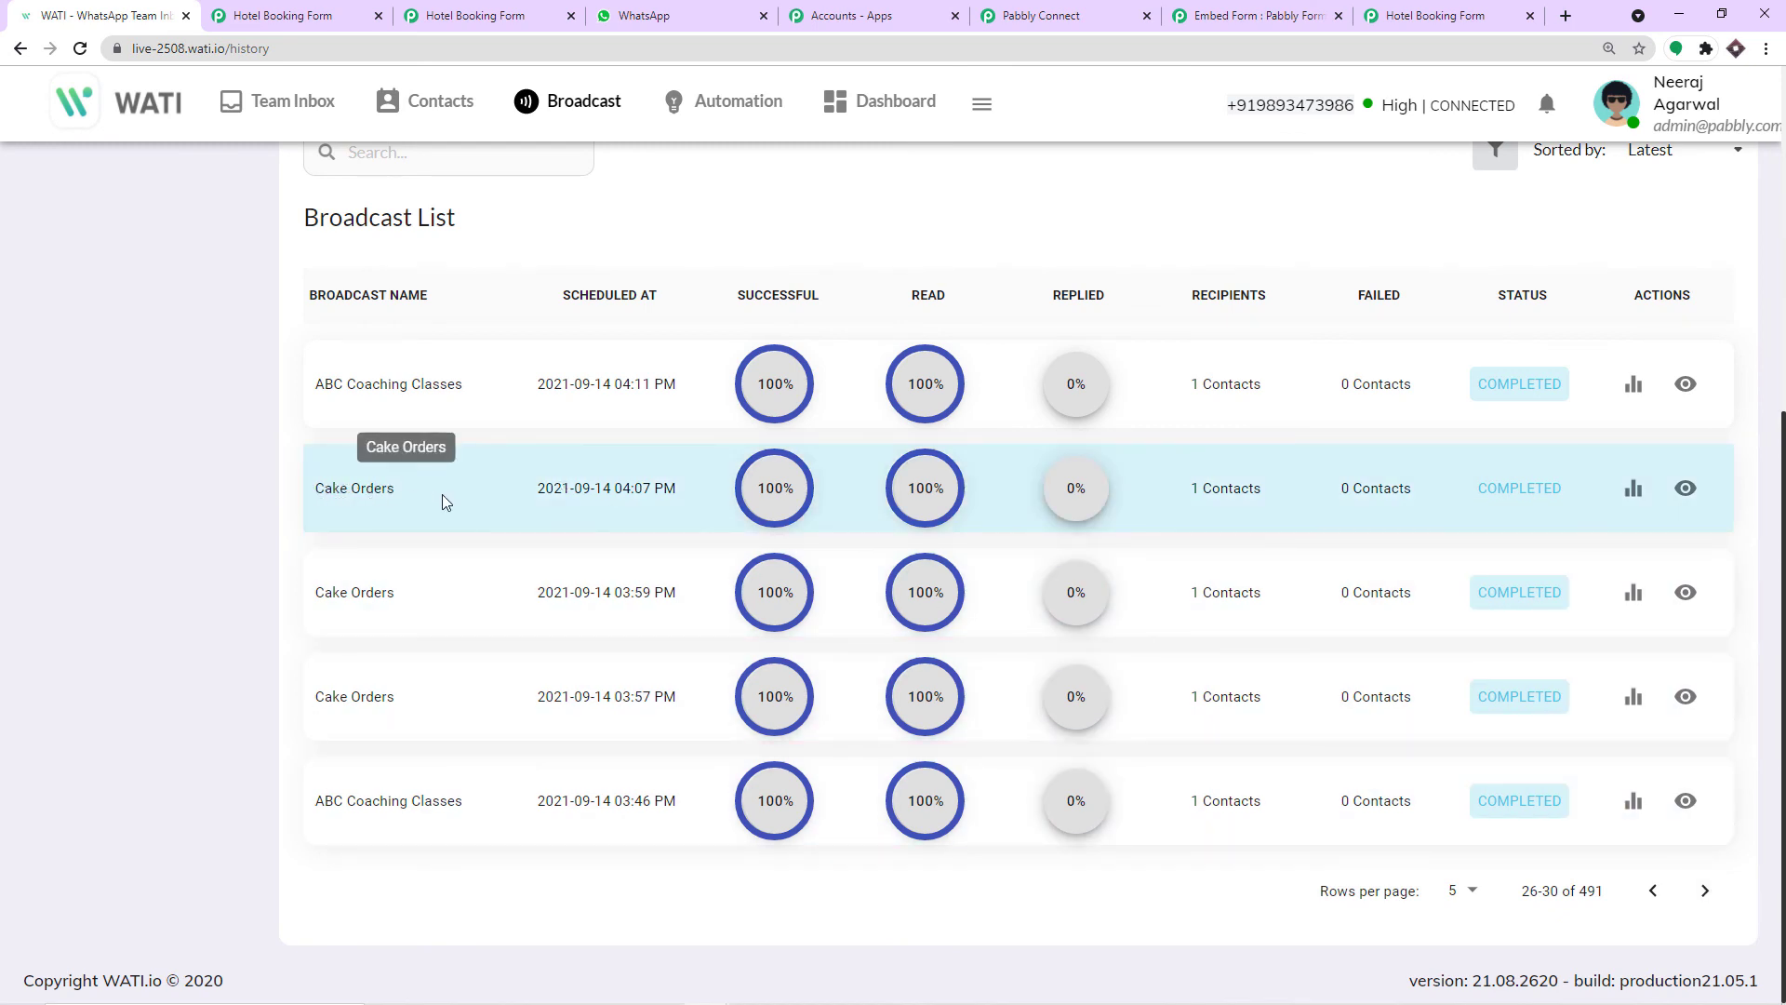
{"action": "left_click", "coordinate": [1706, 891]}
{"action": "left_click", "coordinate": [1706, 891]}
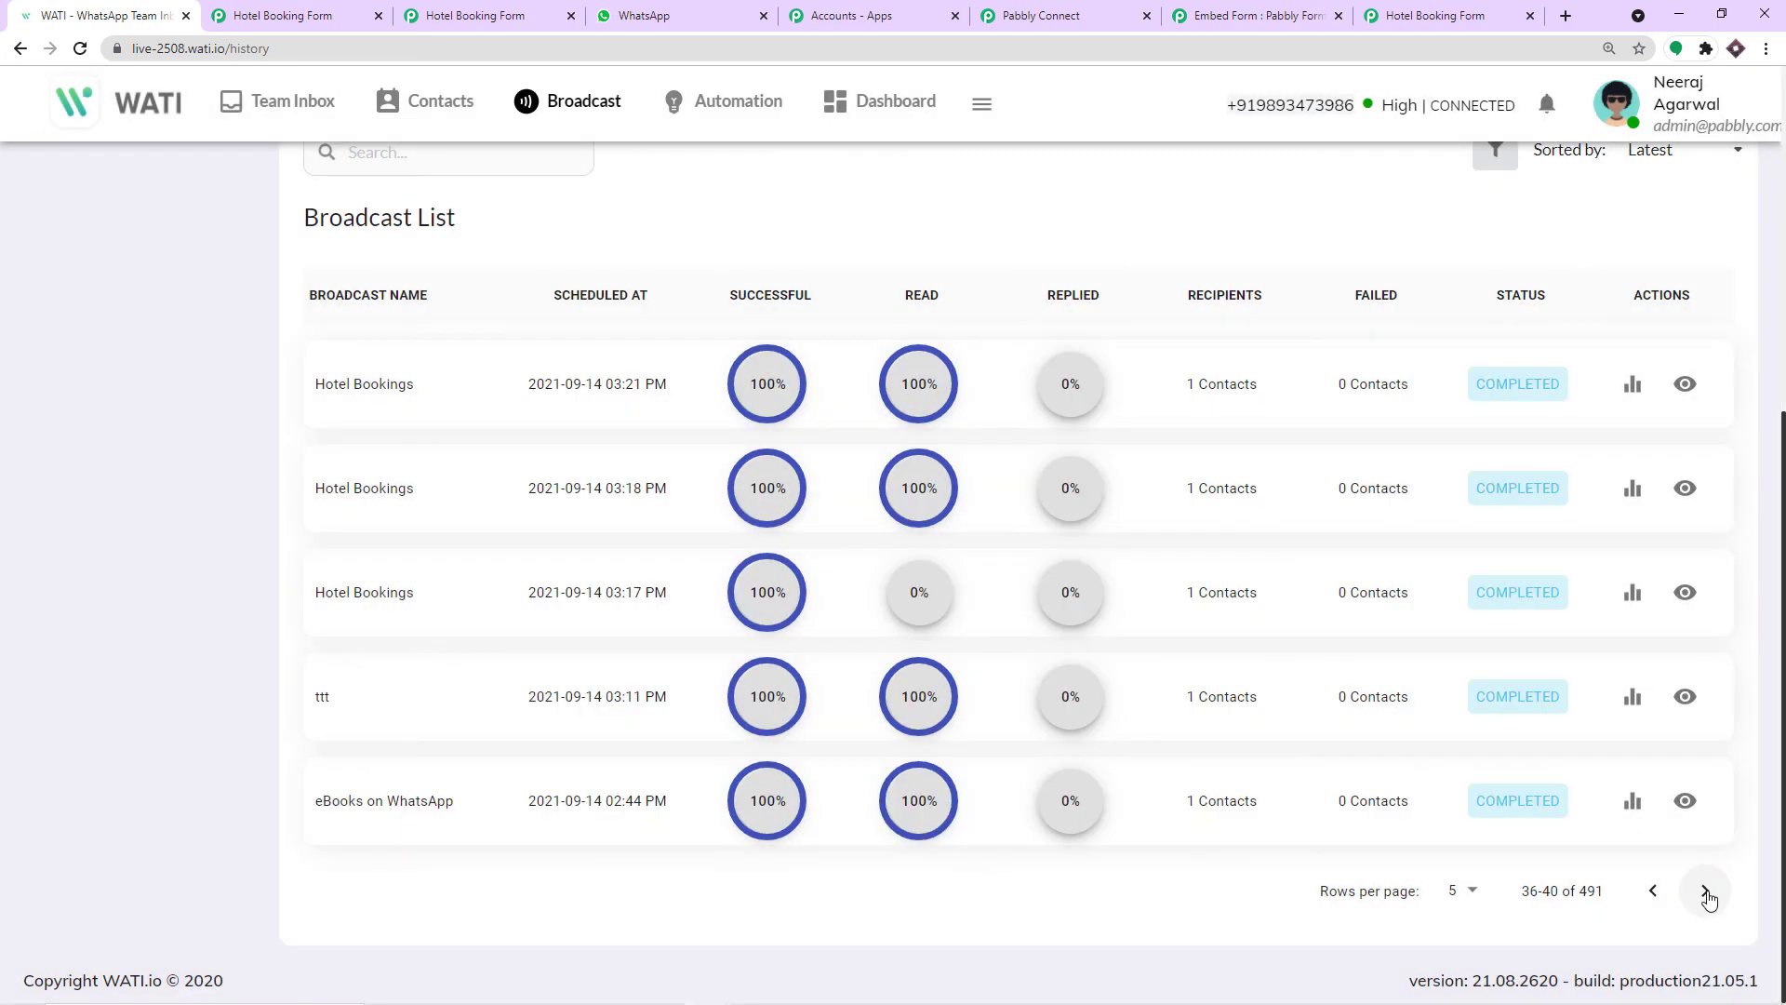
{"action": "left_click", "coordinate": [1706, 891]}
{"action": "left_click", "coordinate": [1706, 891]}
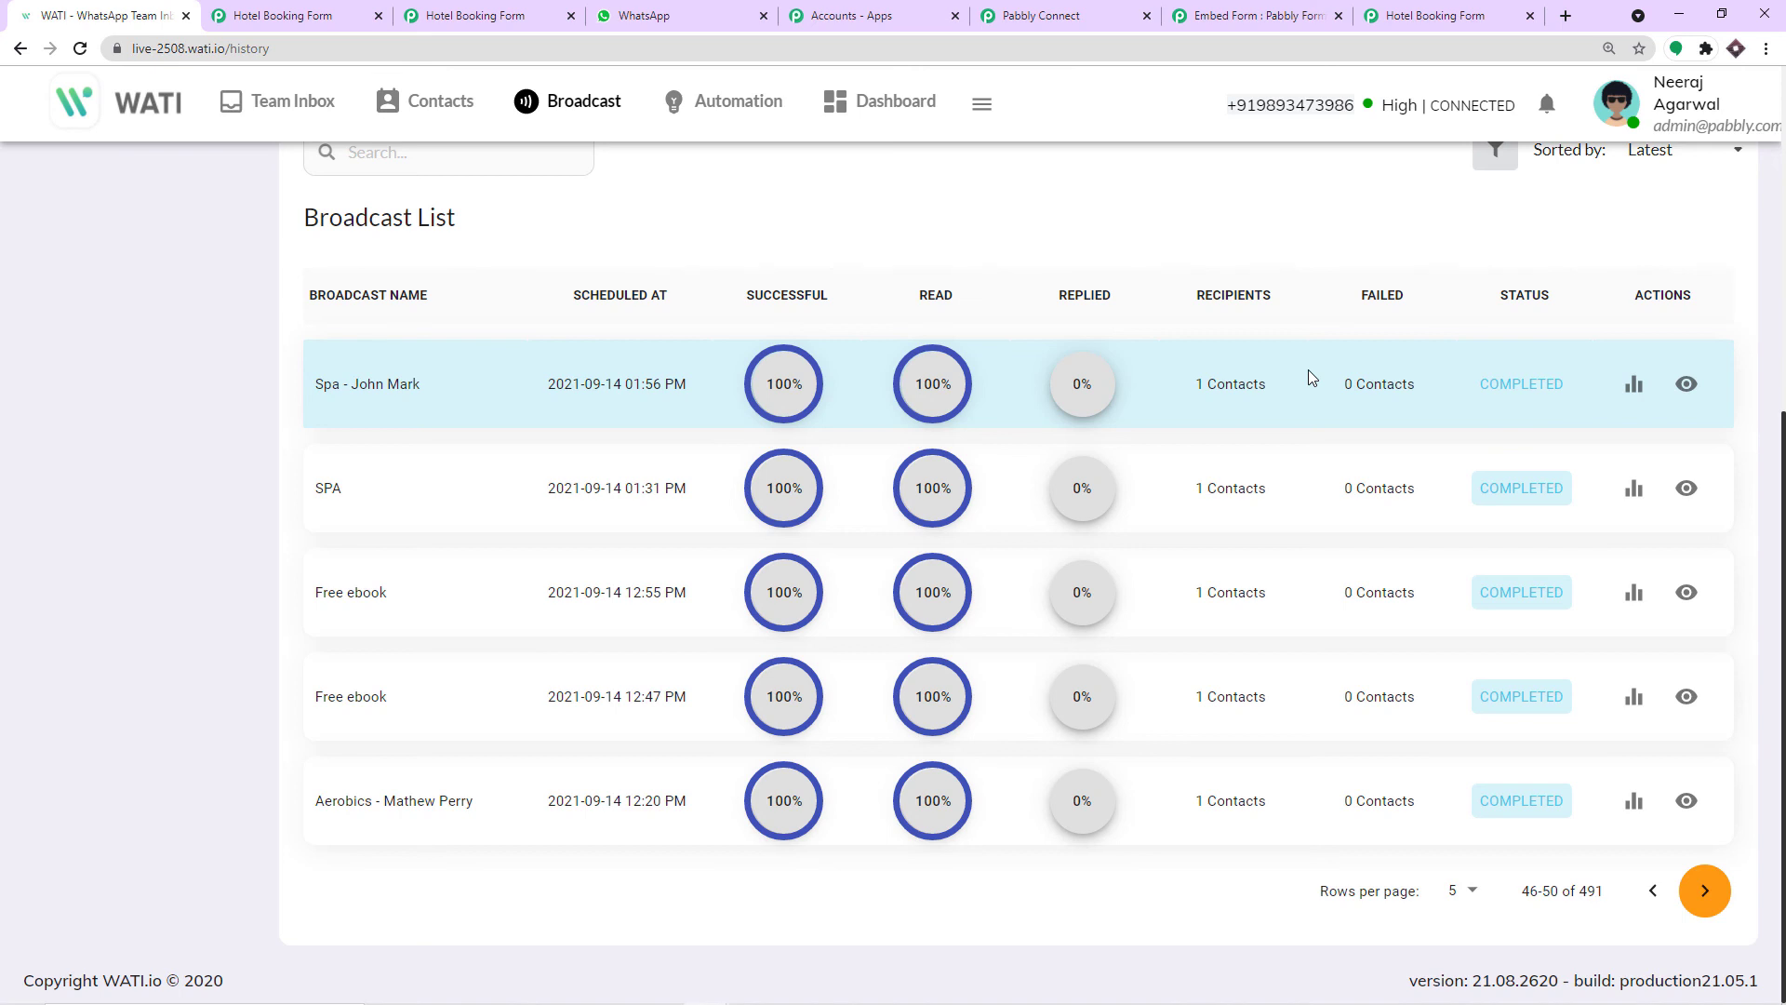
Fill the WATI Broadcast Name with 'Booking - ' followed by the New Form Submission's mapped 1. Name field.
{"action": "left_click", "coordinate": [1070, 9]}
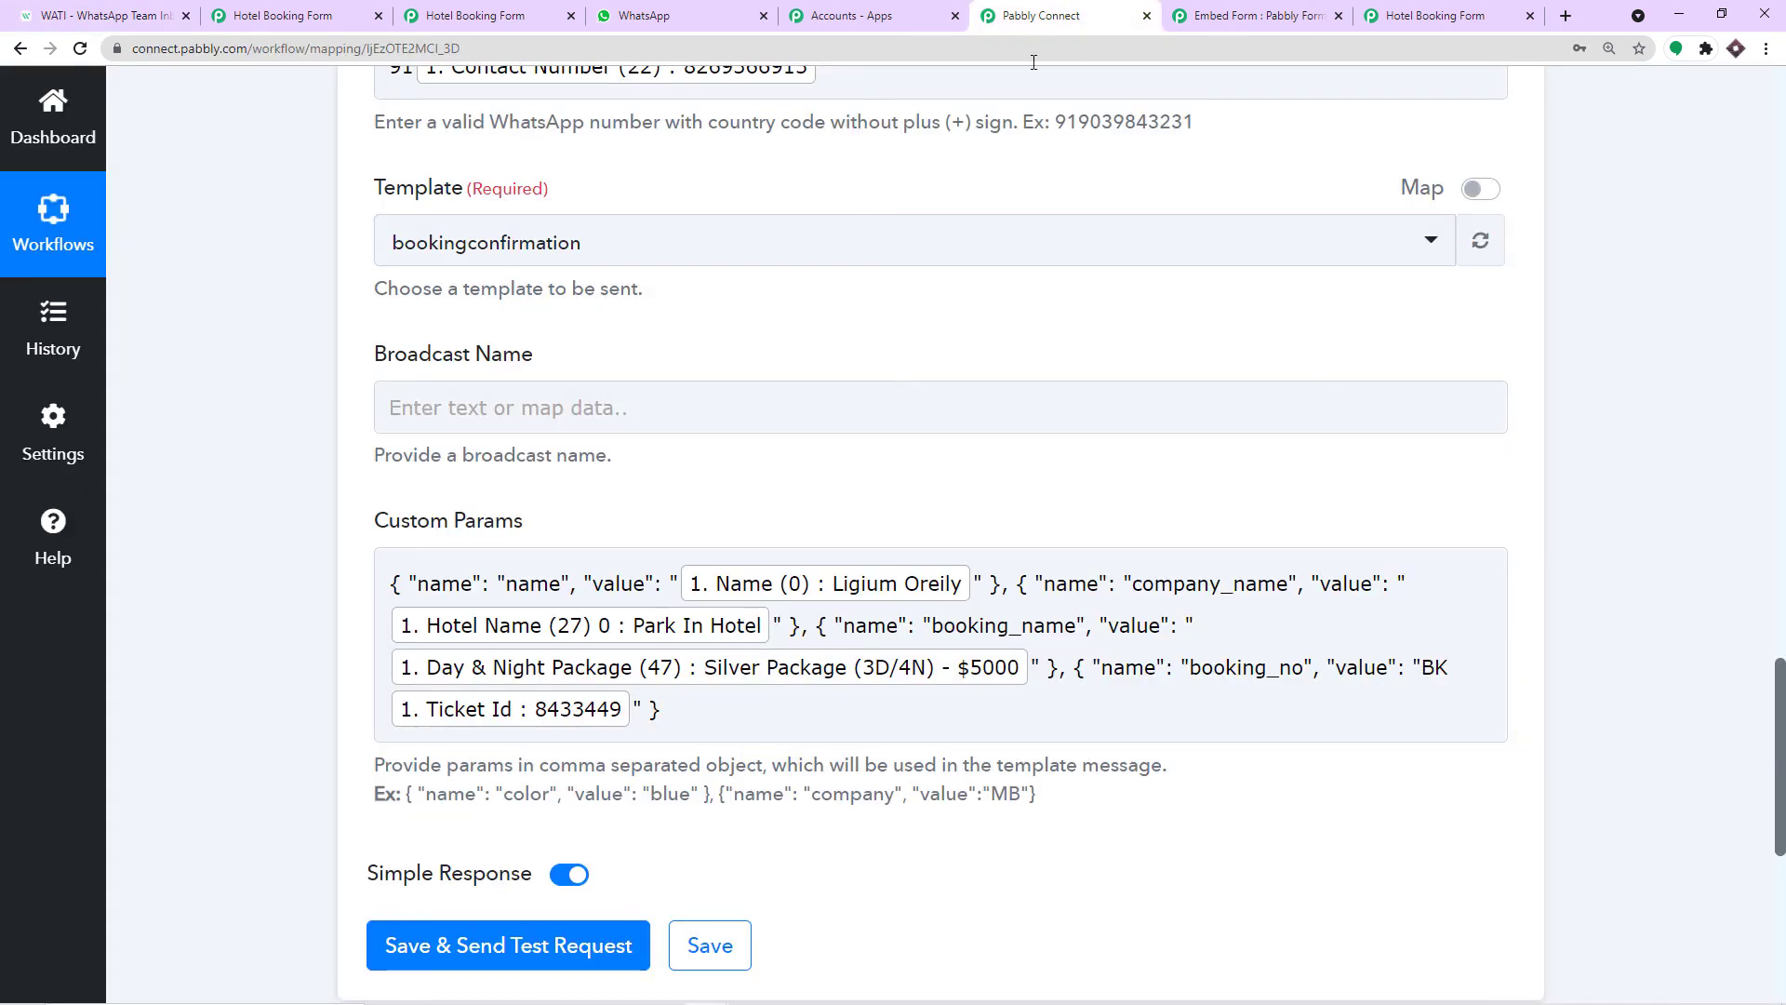
{"action": "left_click", "coordinate": [406, 406]}
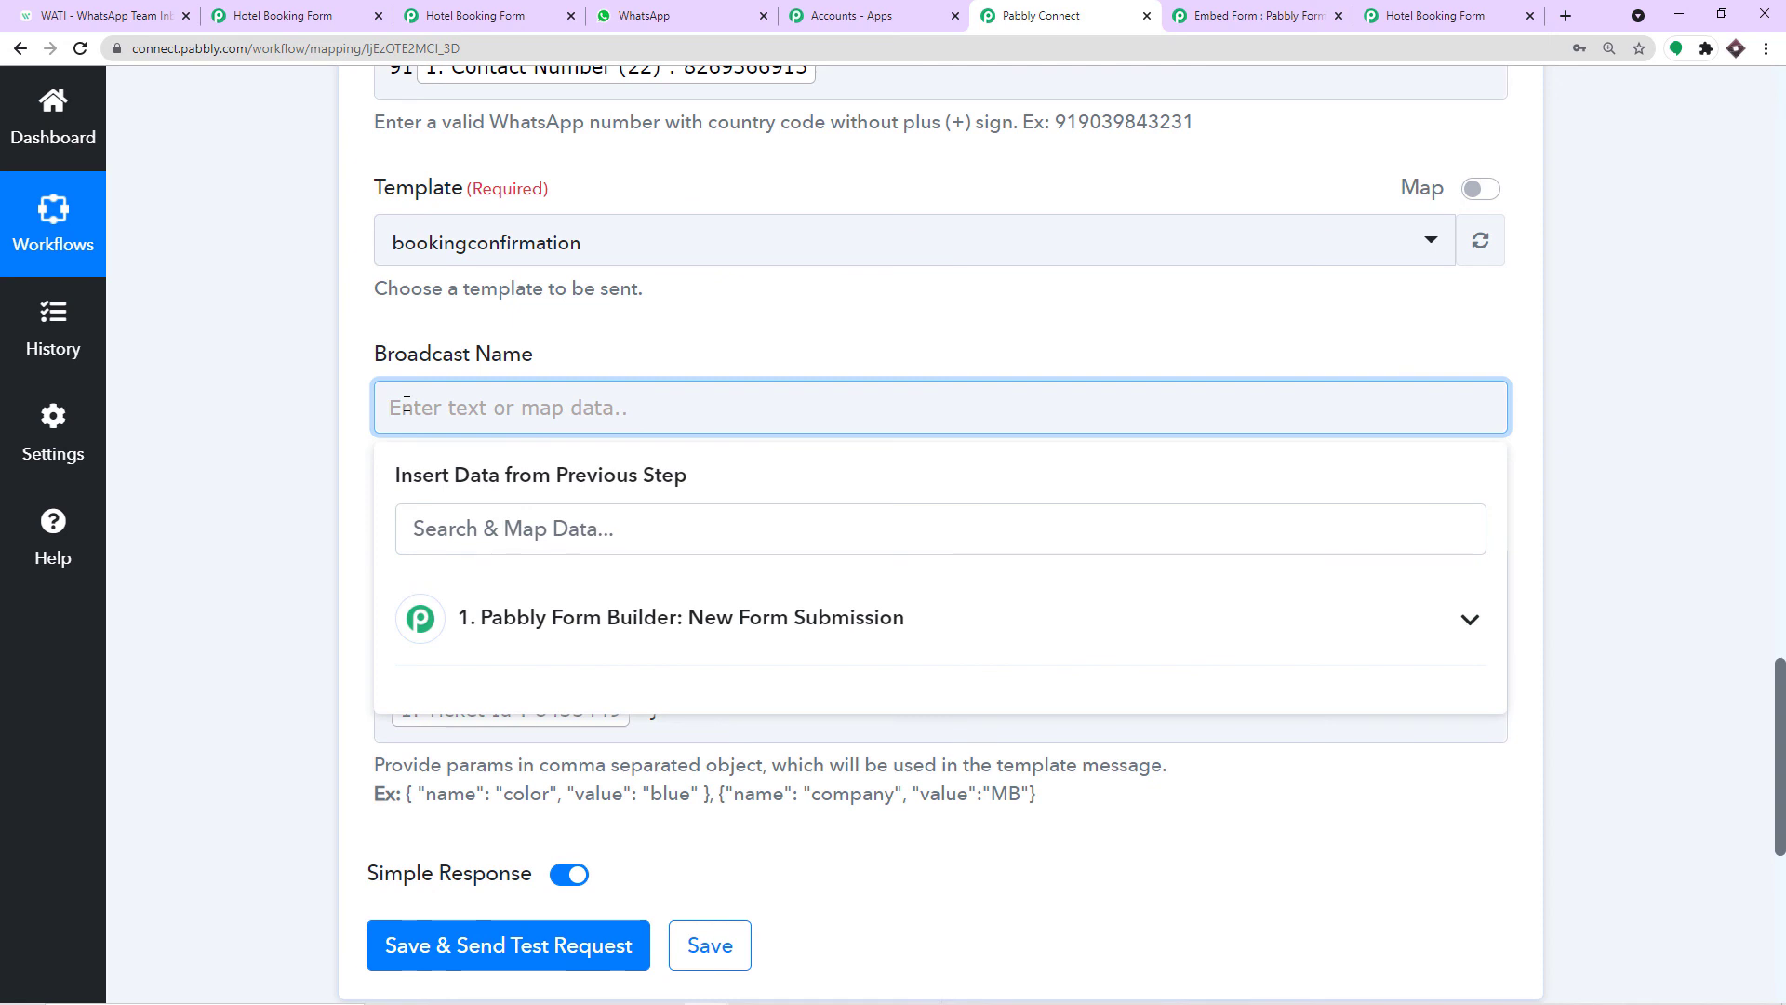
{"action": "type", "text": "bOOKING -"}
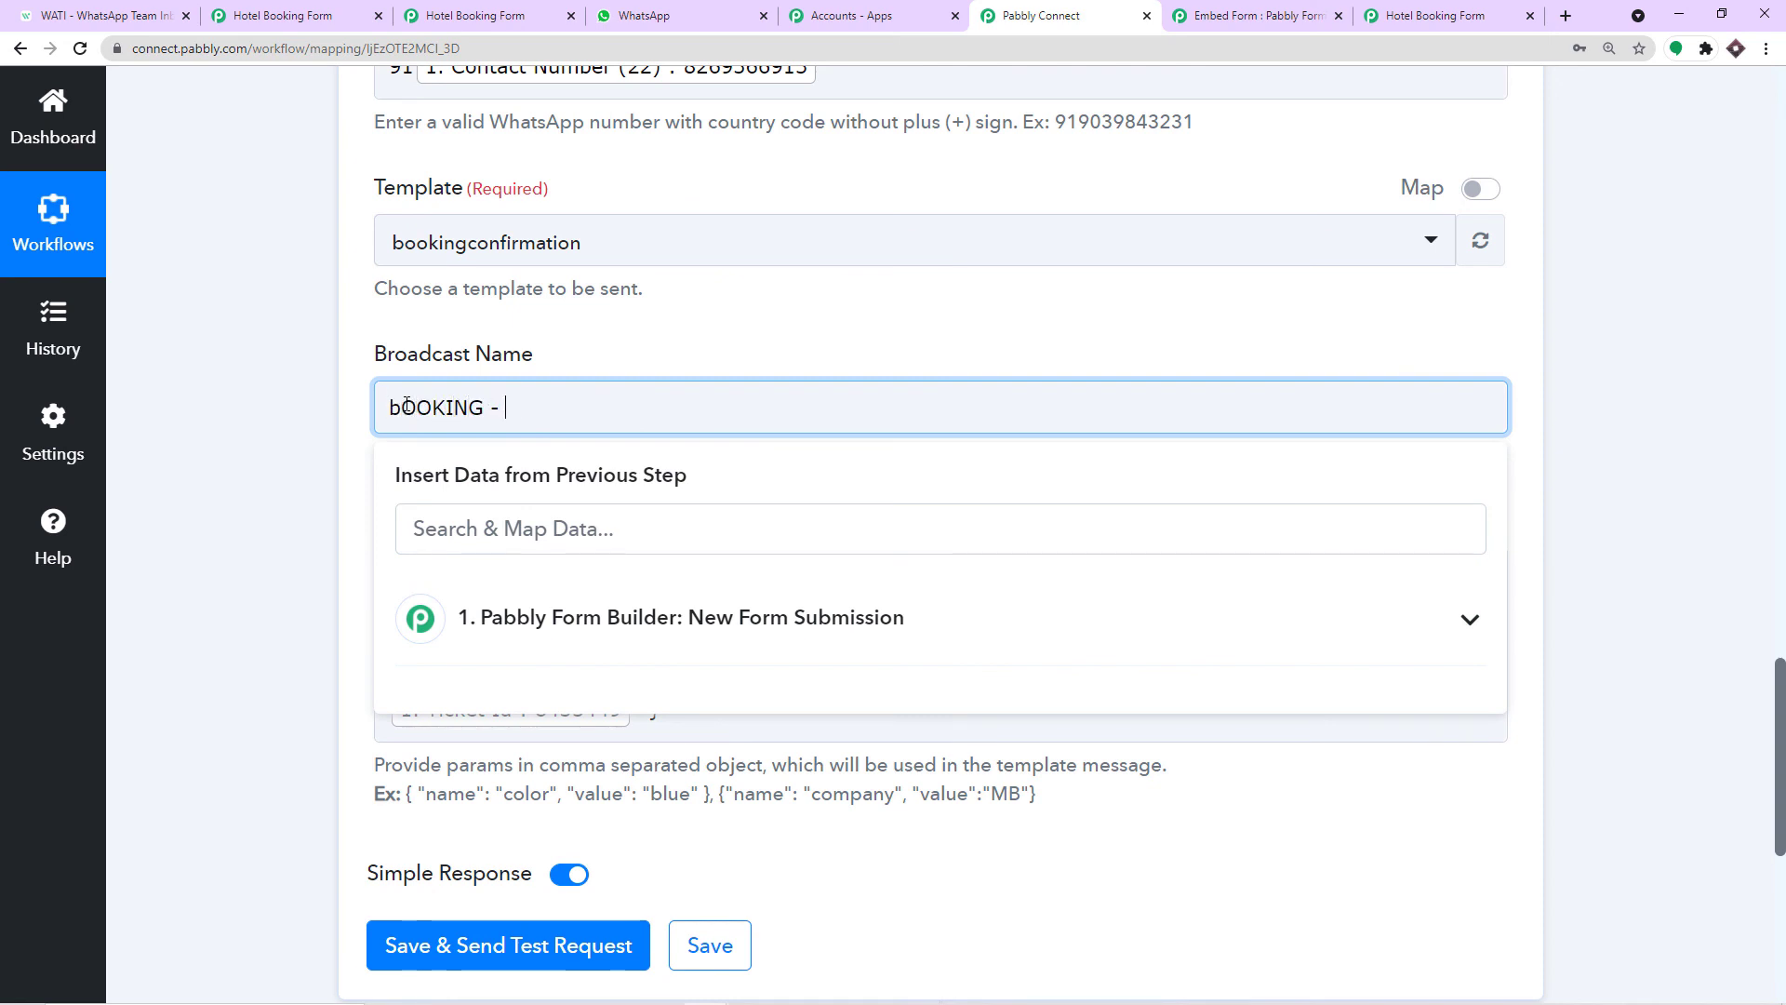
{"action": "key", "text": "BackSpace"}
{"action": "key", "text": "BackSpace"}
{"action": "key", "text": "BackSpace"}
{"action": "key", "text": "BackSpace"}
{"action": "key", "text": "BackSpace"}
{"action": "key", "text": "BackSpace"}
{"action": "key", "text": "BackSpace"}
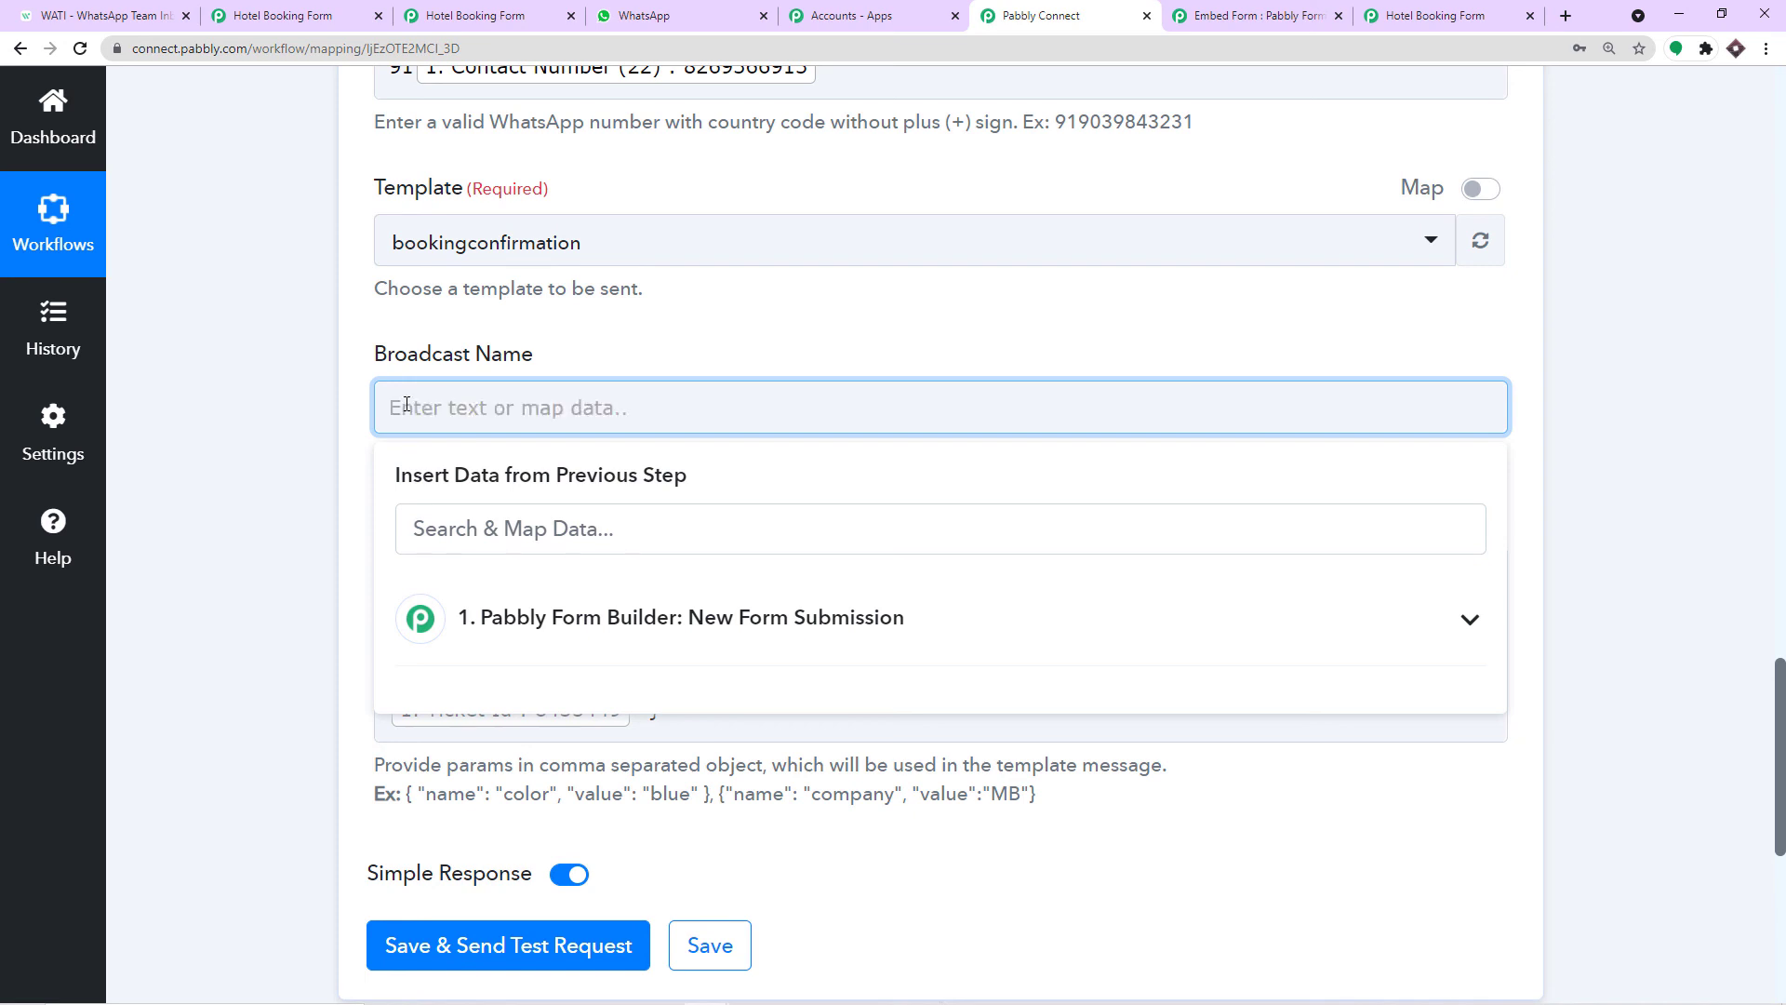
{"action": "type", "text": "B"}
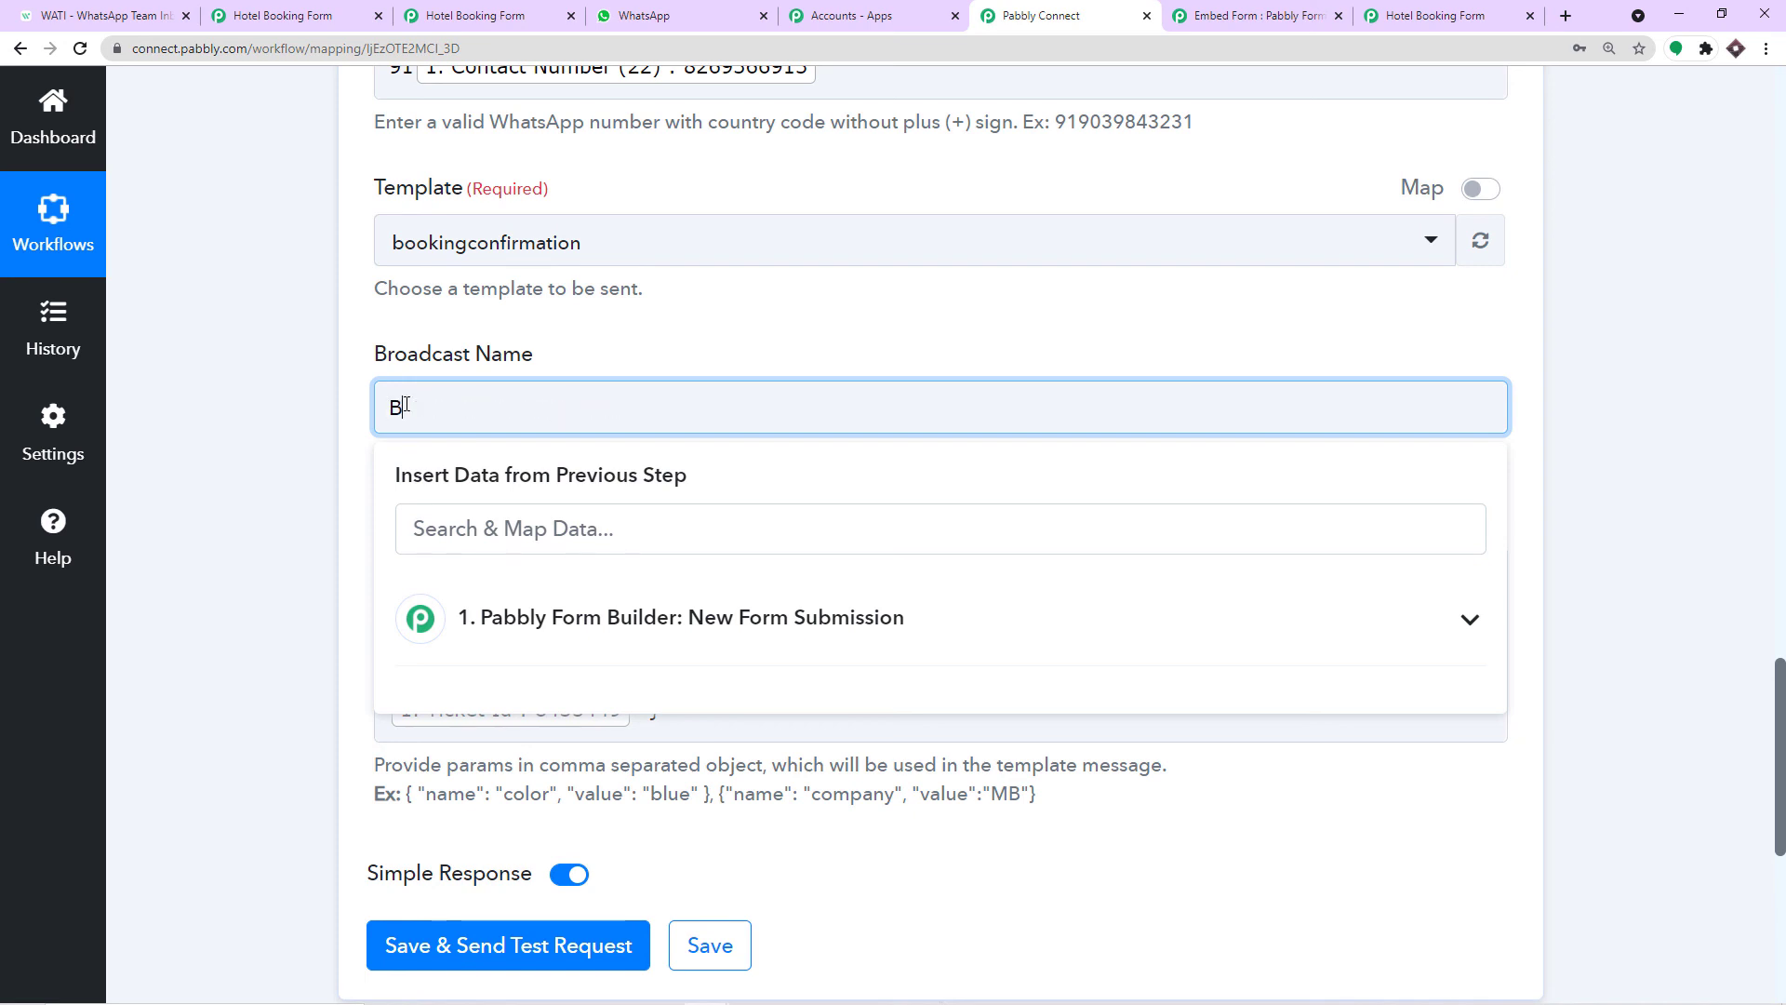
{"action": "type", "text": "ooking -"}
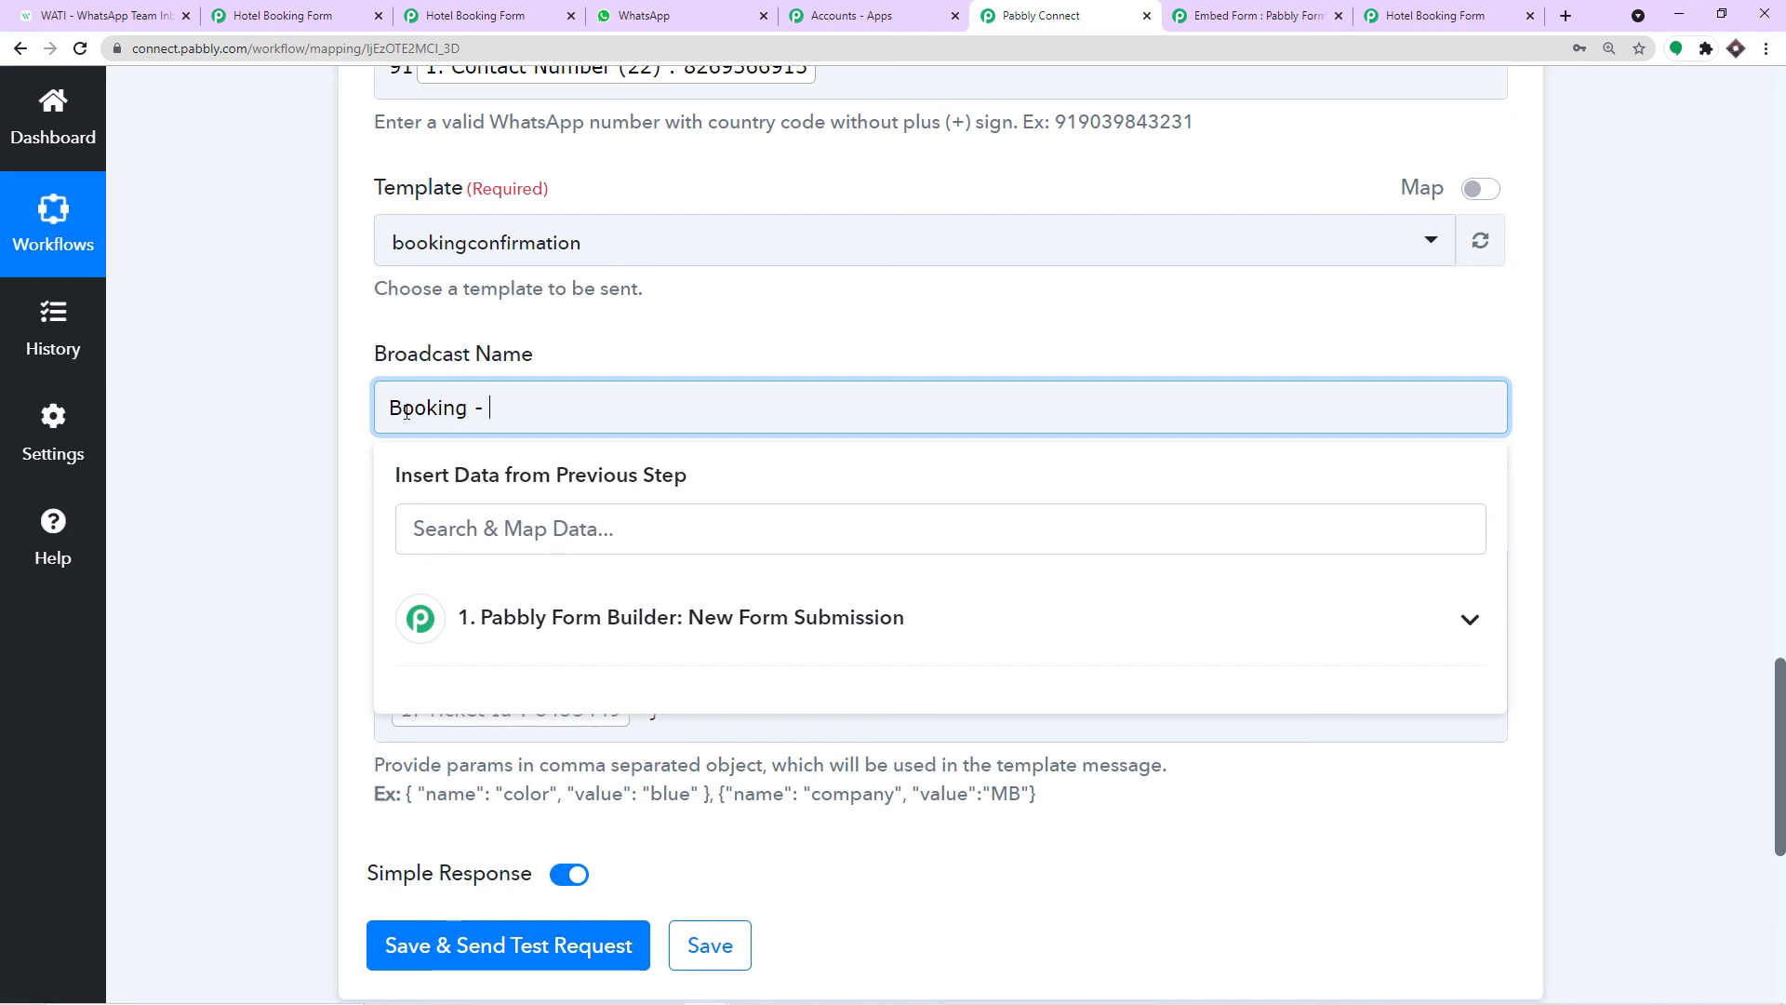
{"action": "left_click", "coordinate": [478, 621]}
{"action": "scroll", "coordinate": [797, 746], "scroll_direction": "down", "scroll_amount": 3}
{"action": "scroll", "coordinate": [805, 749], "scroll_direction": "down", "scroll_amount": 4}
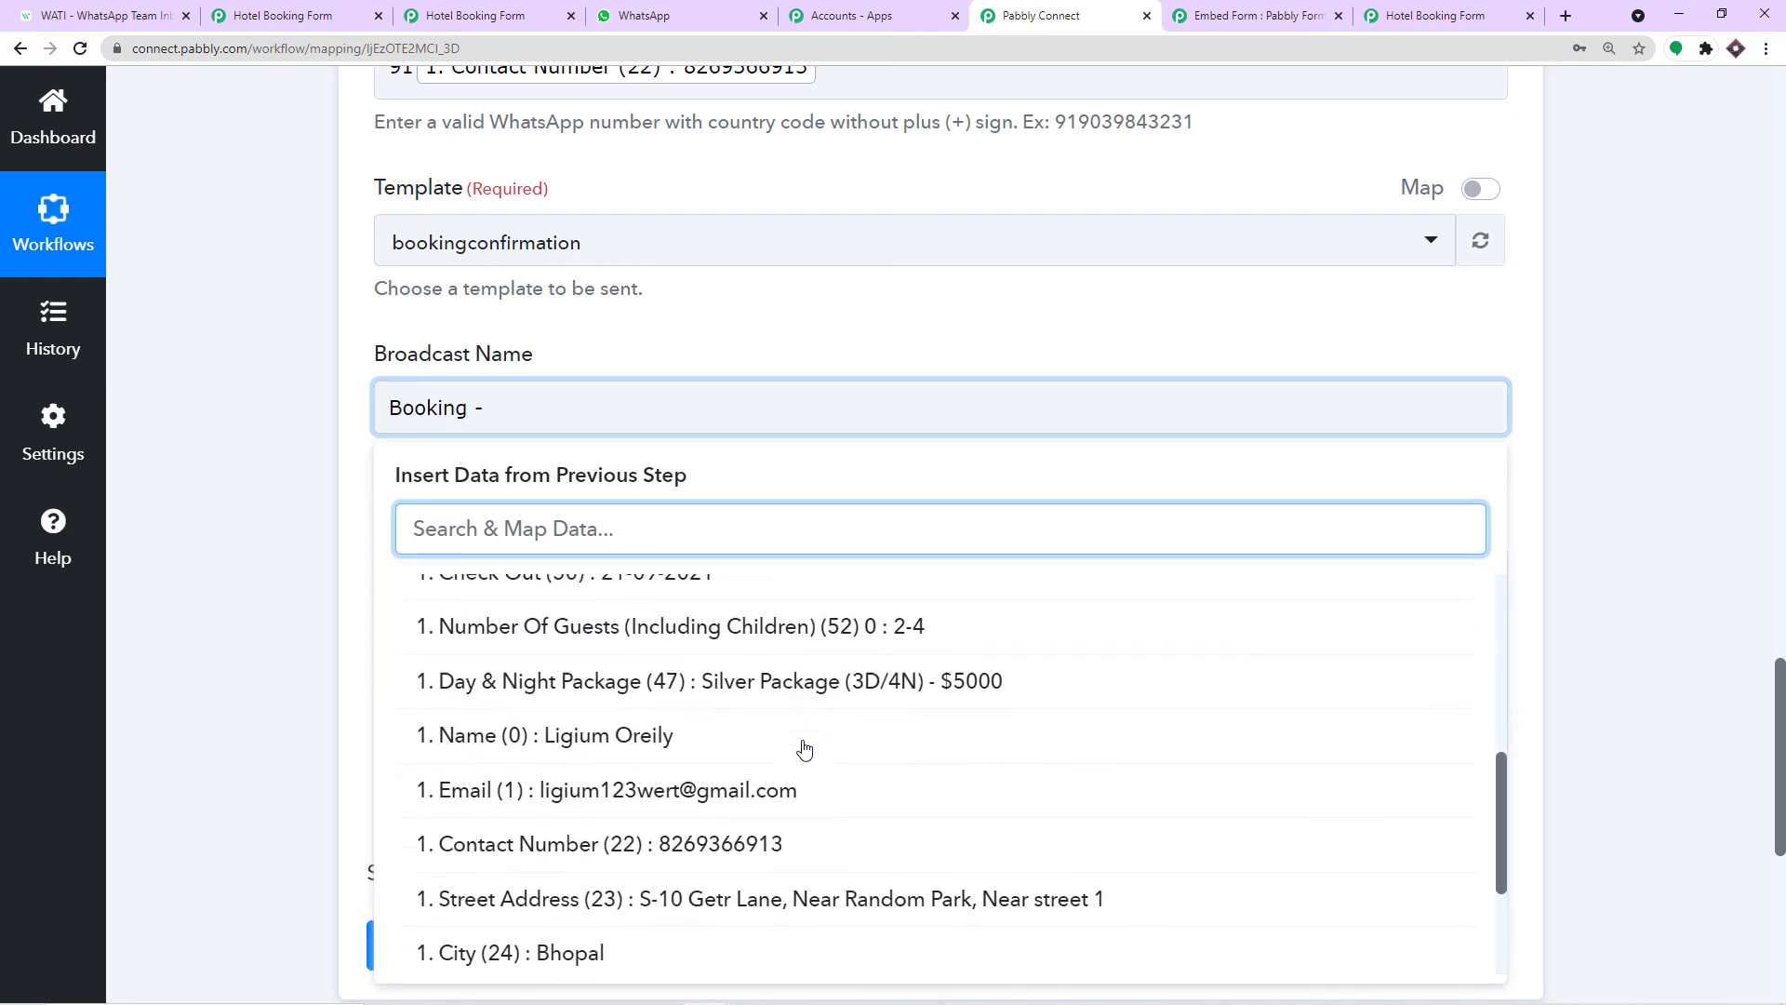
{"action": "left_click", "coordinate": [688, 678]}
{"action": "left_click", "coordinate": [676, 342]}
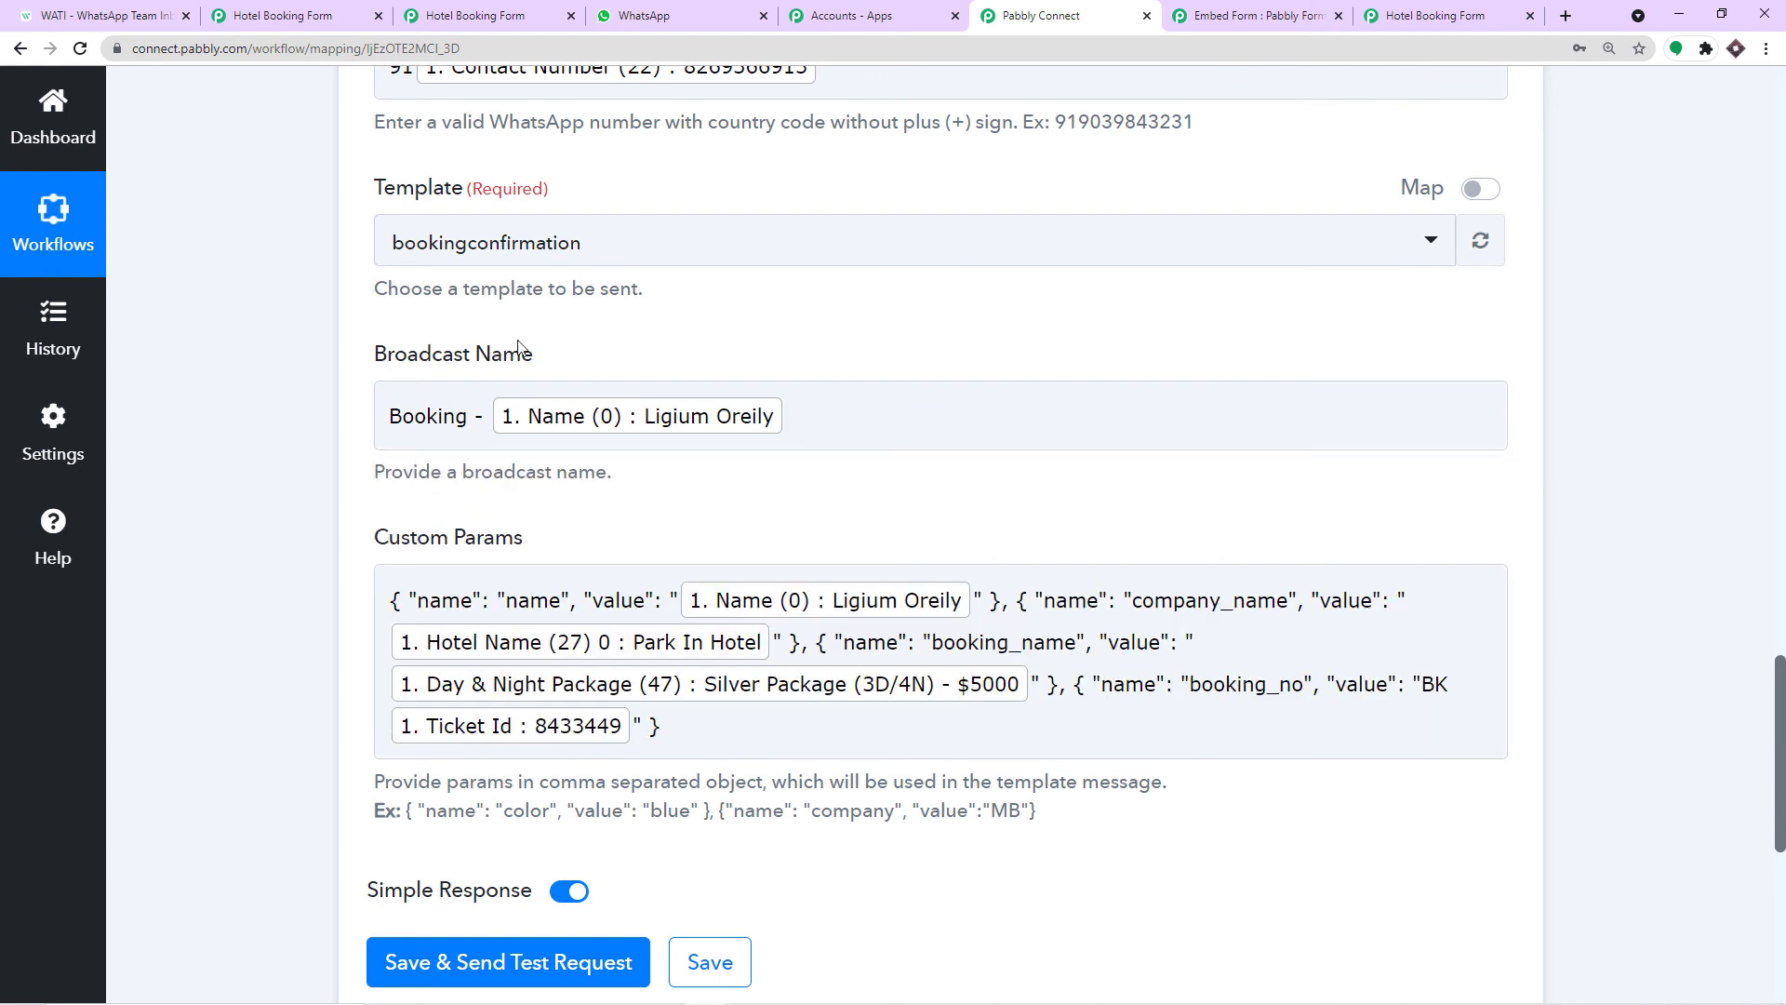
{"action": "scroll", "coordinate": [632, 260], "scroll_direction": "up", "scroll_amount": 2}
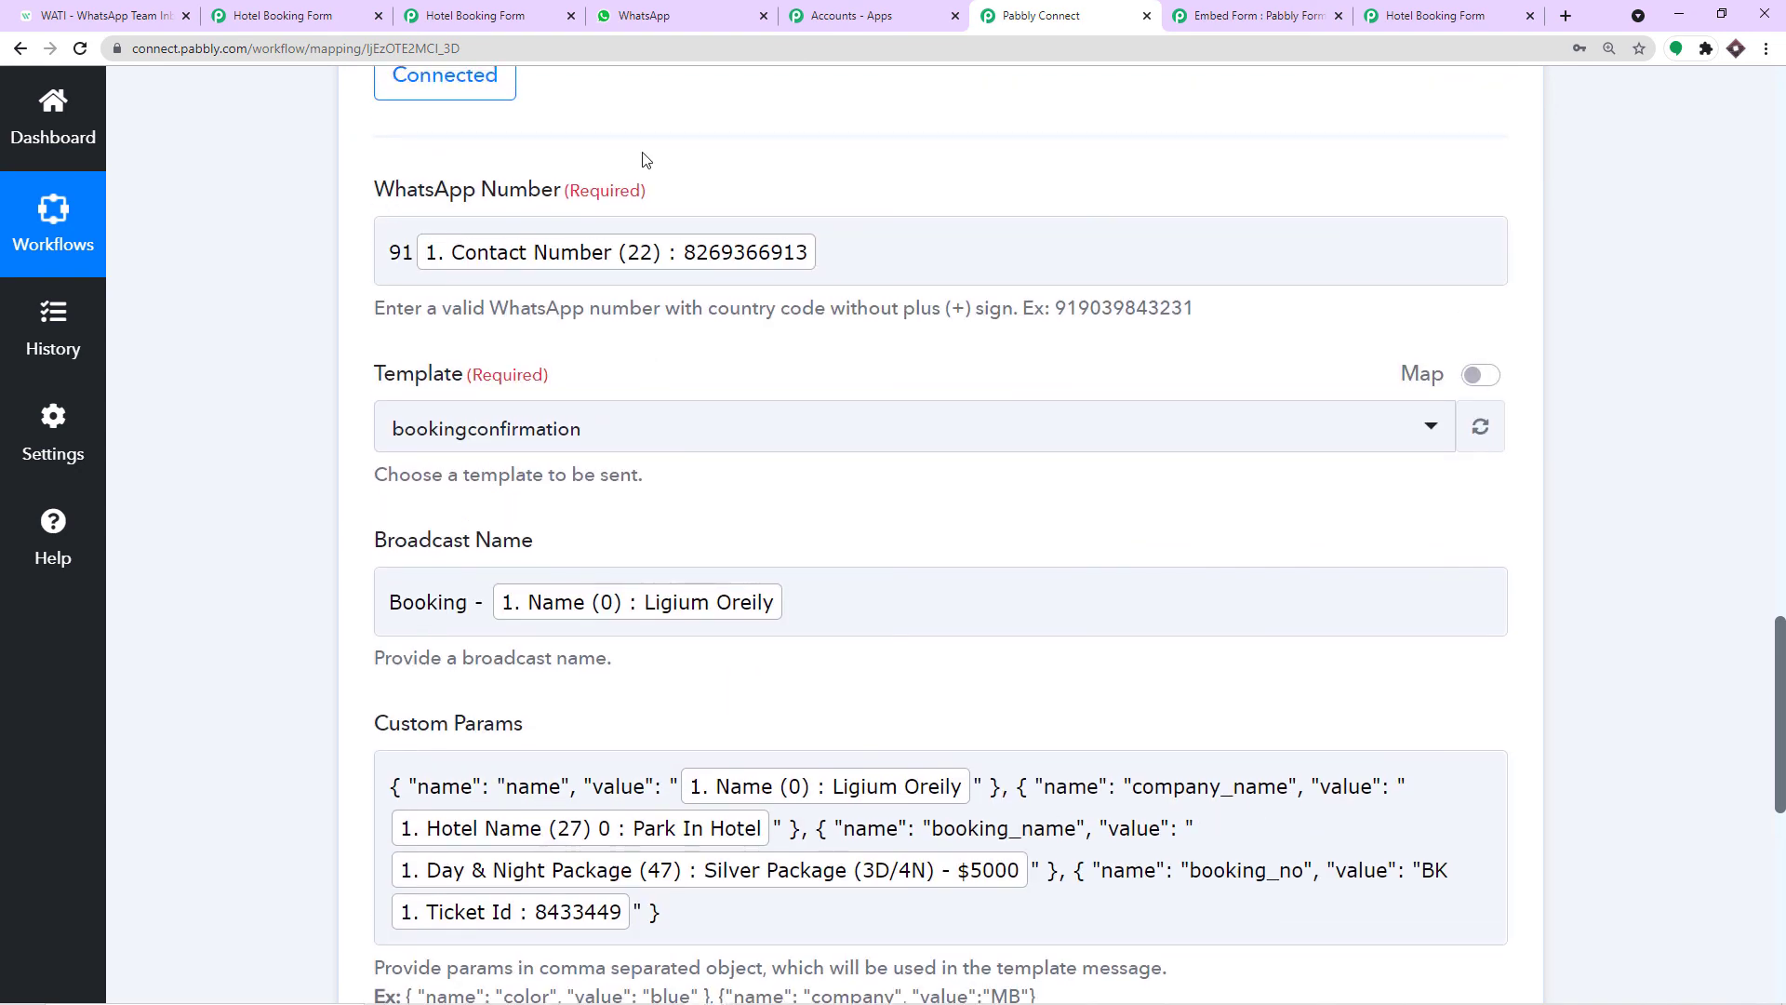
Save the WATI Send Template Message action and send a test request.
{"action": "scroll", "coordinate": [646, 279], "scroll_direction": "down", "scroll_amount": 2}
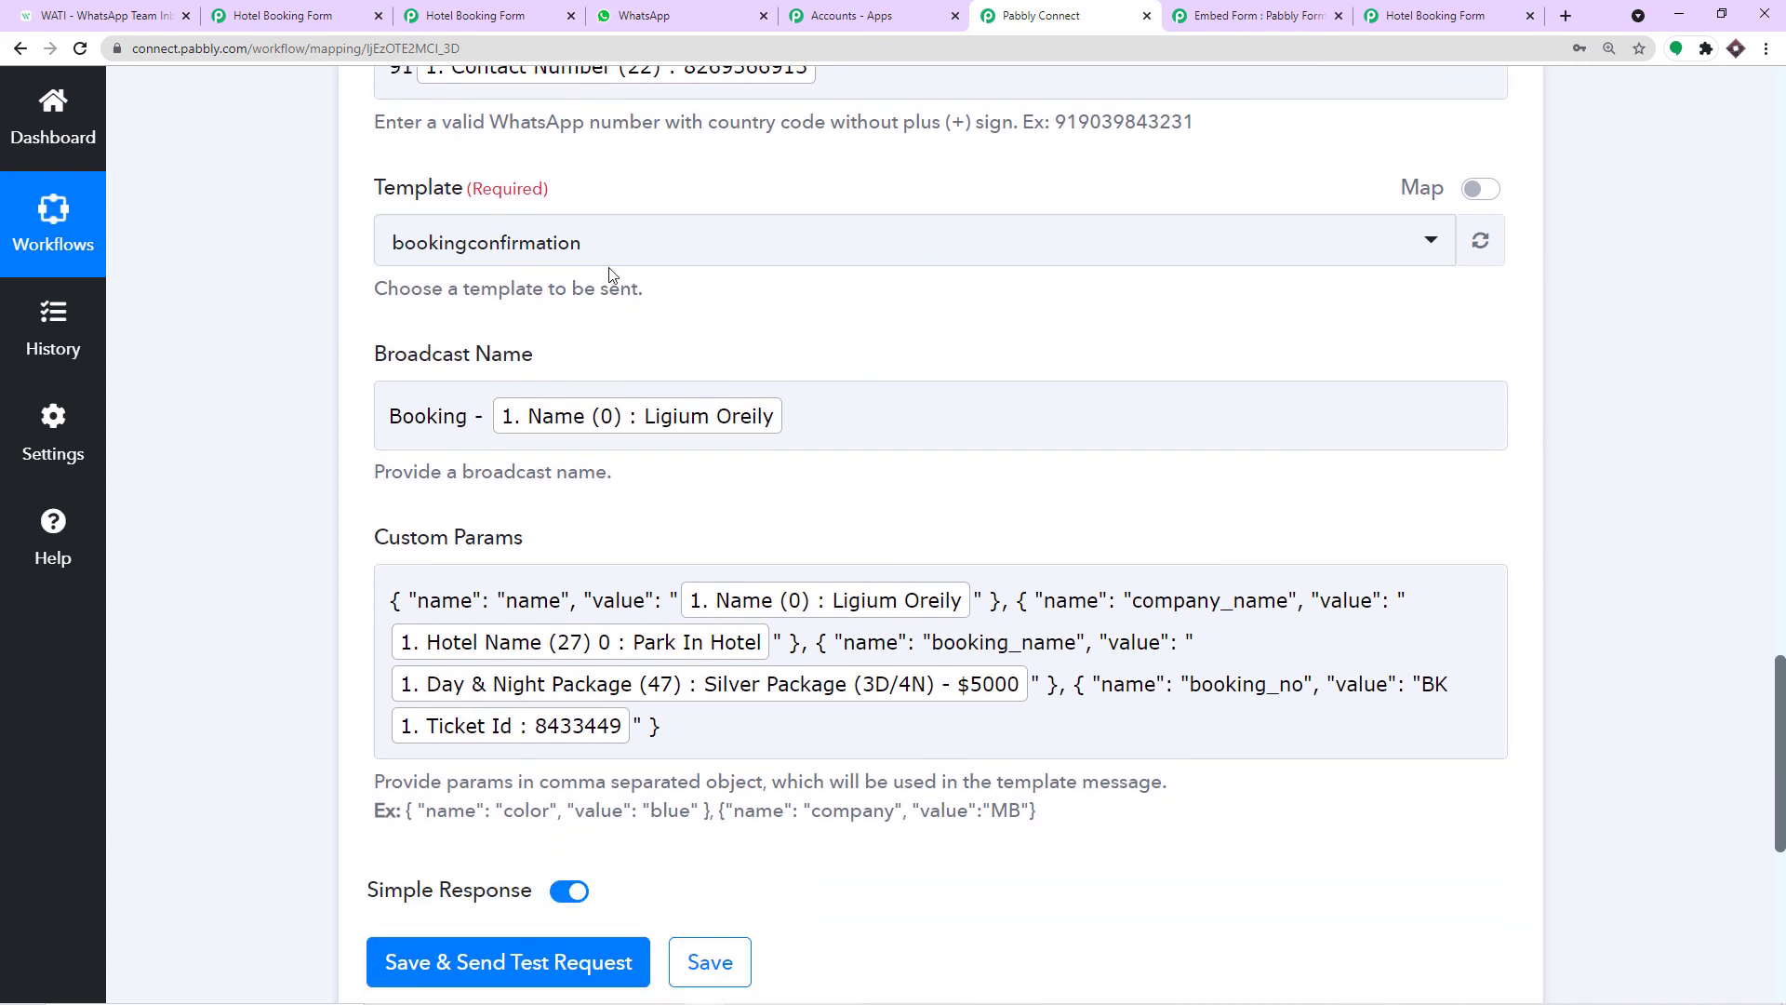
{"action": "scroll", "coordinate": [558, 335], "scroll_direction": "down", "scroll_amount": 1}
{"action": "scroll", "coordinate": [549, 270], "scroll_direction": "down", "scroll_amount": 1}
{"action": "scroll", "coordinate": [609, 186], "scroll_direction": "down", "scroll_amount": 4}
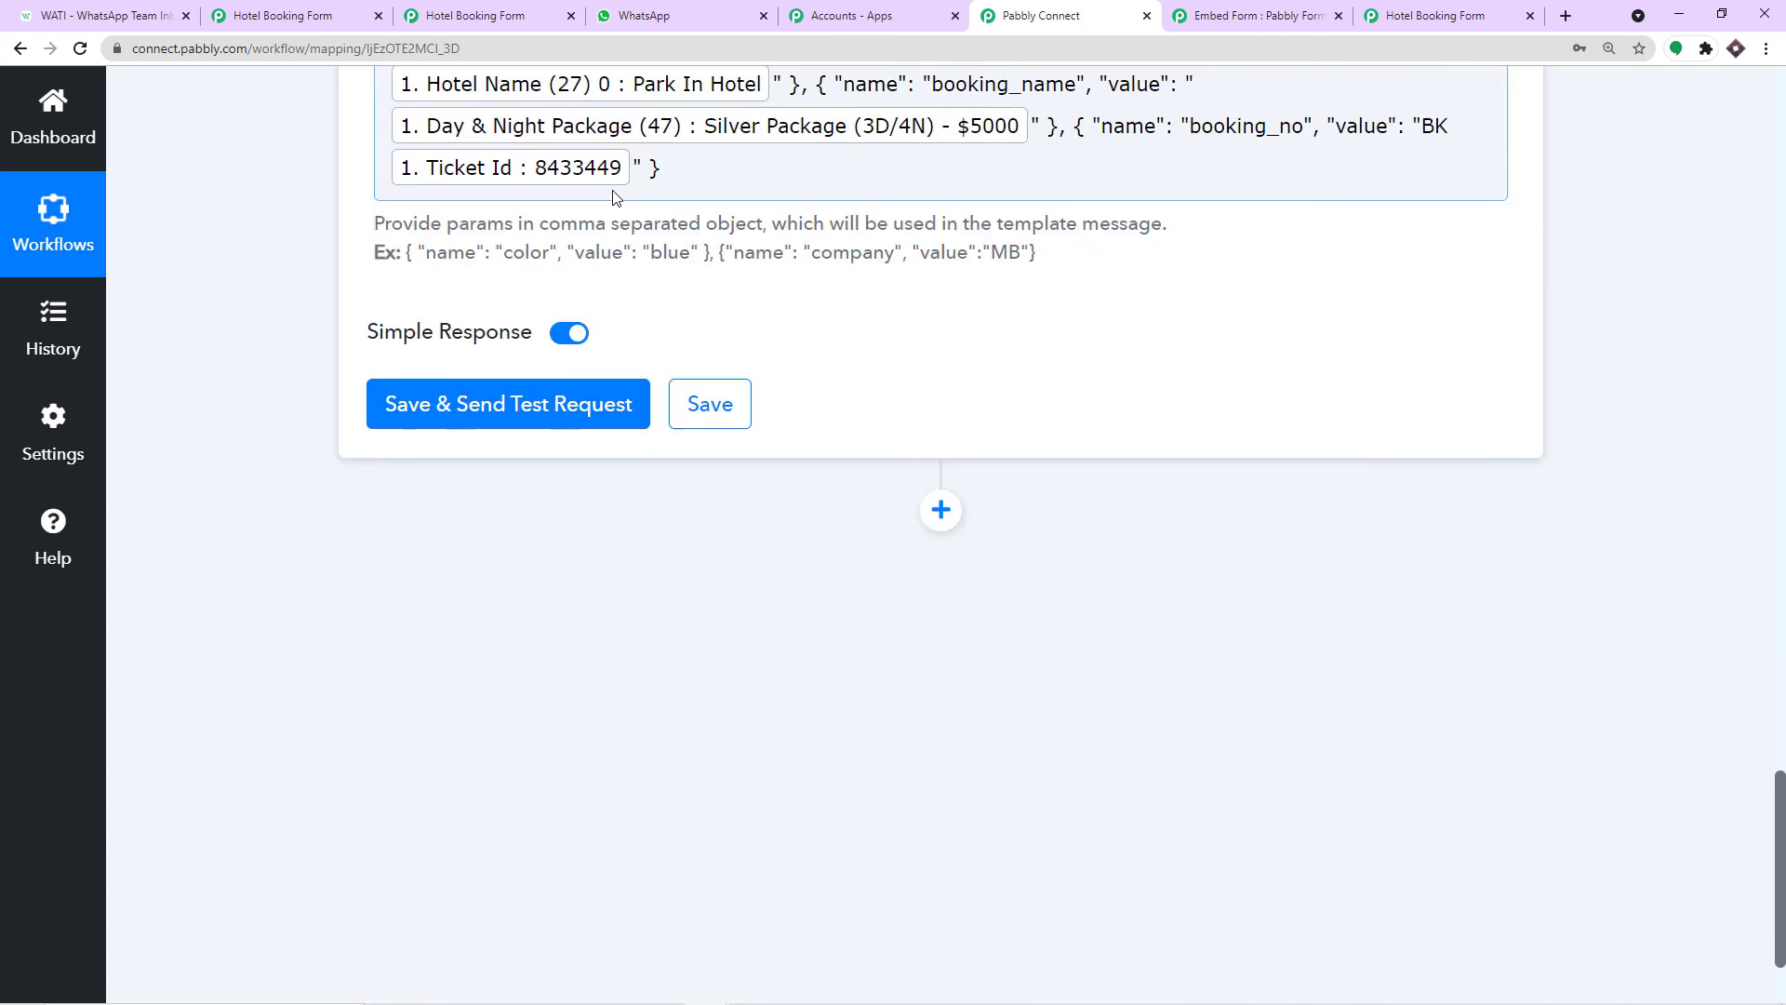
{"action": "scroll", "coordinate": [614, 197], "scroll_direction": "up", "scroll_amount": 1}
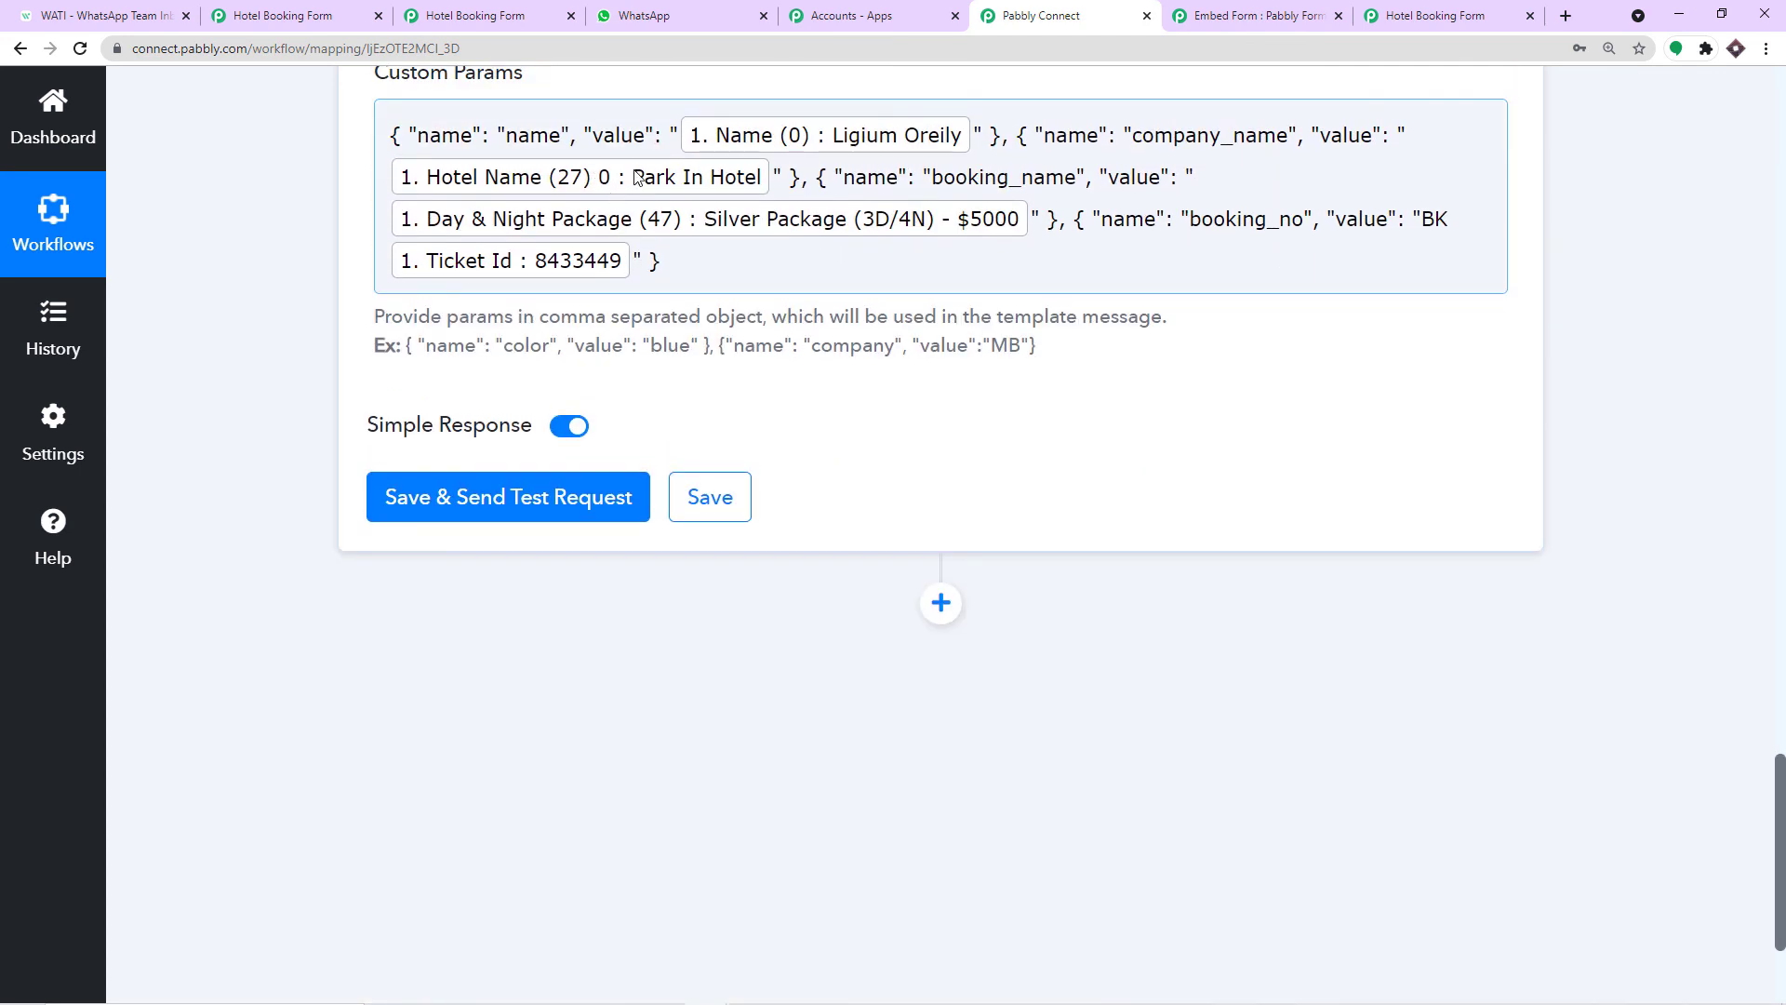
{"action": "scroll", "coordinate": [651, 204], "scroll_direction": "down", "scroll_amount": 2}
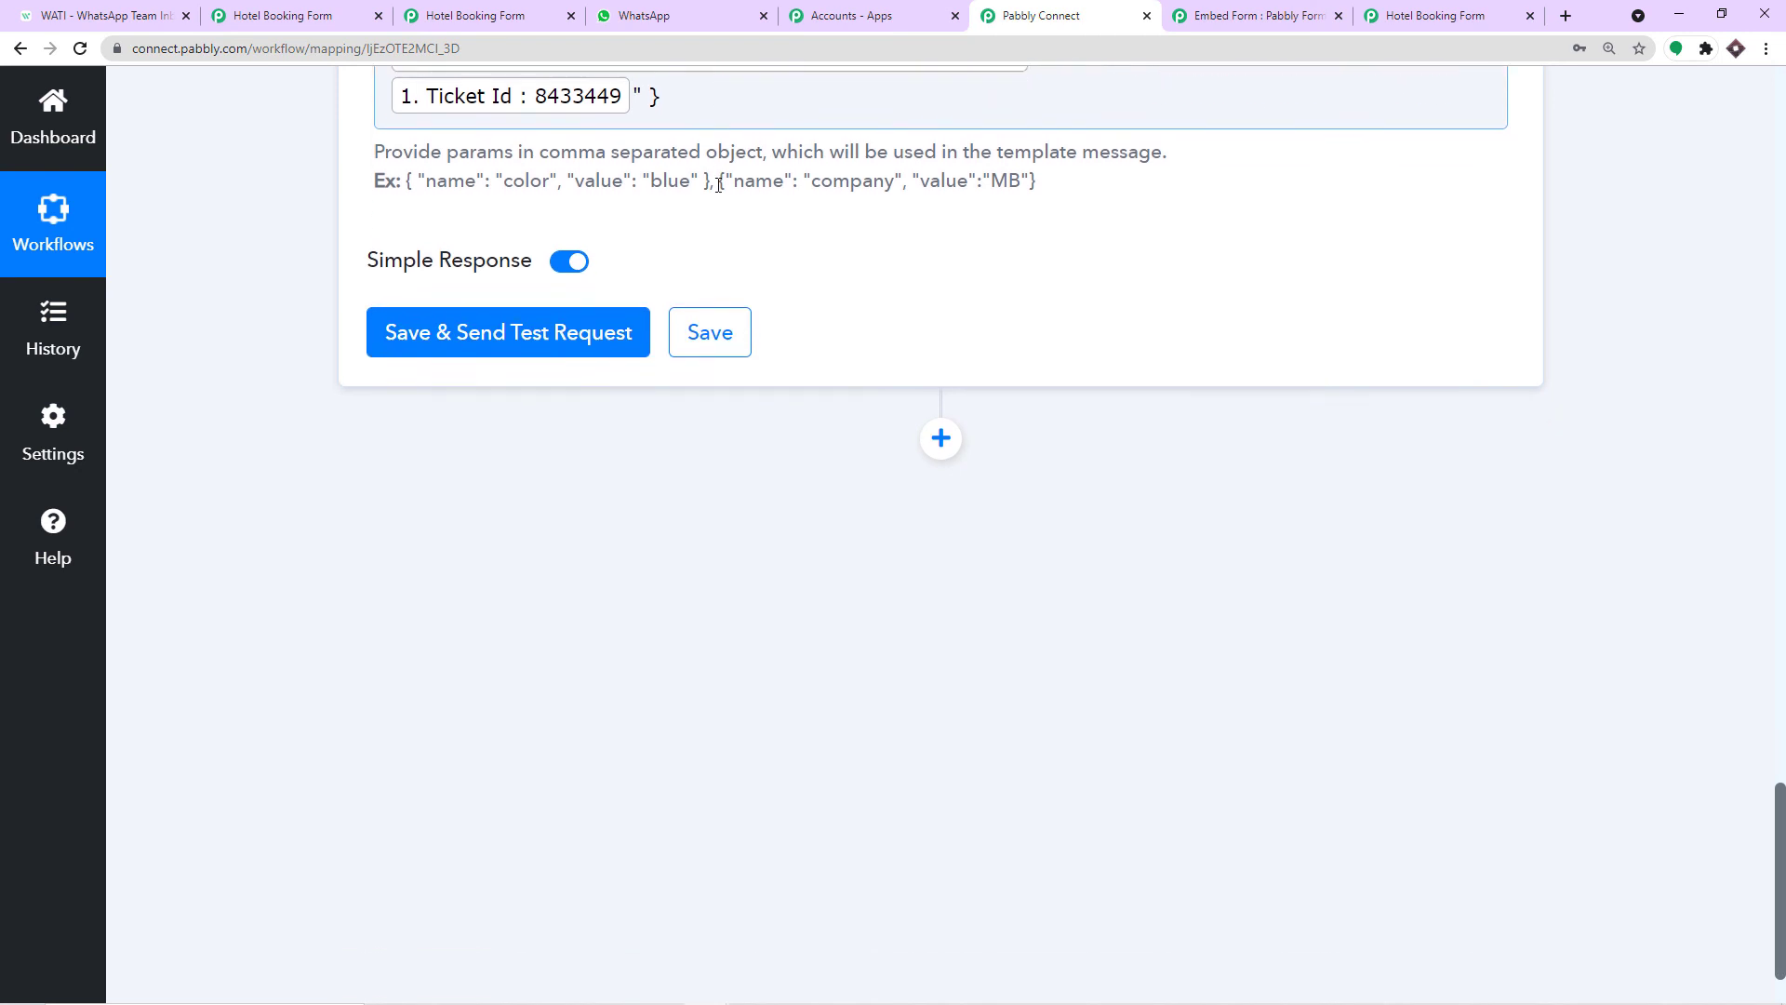
{"action": "left_click", "coordinate": [579, 315]}
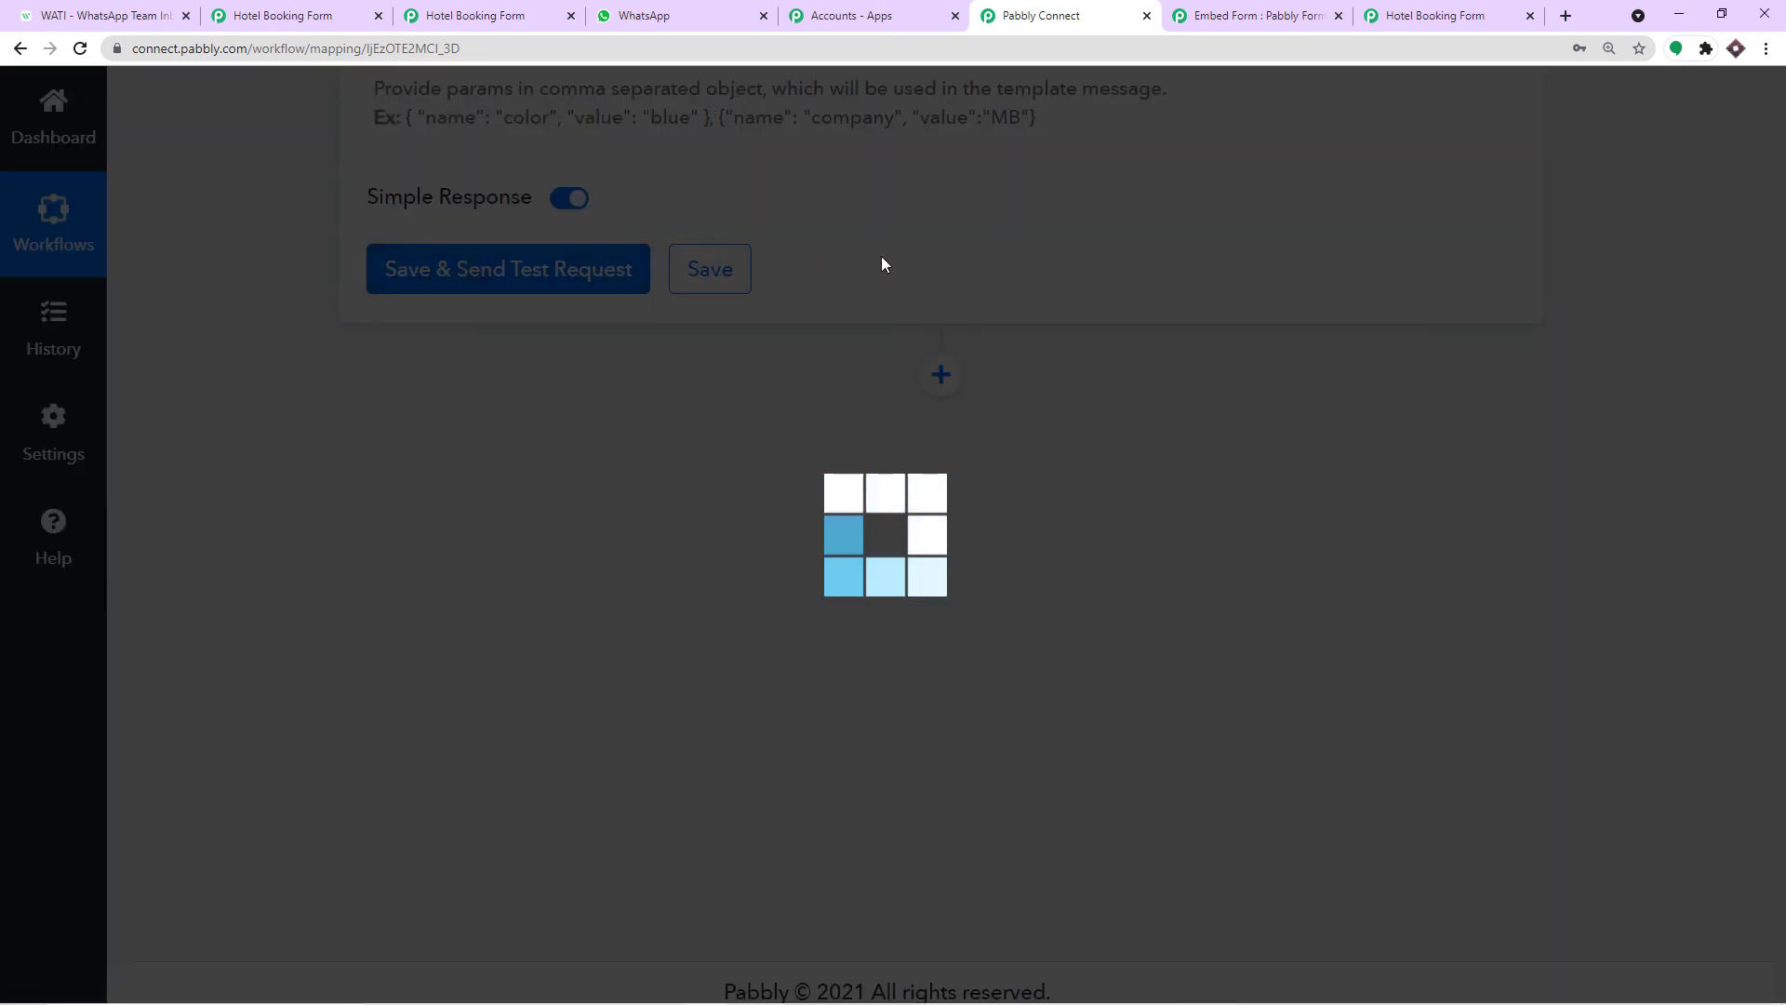
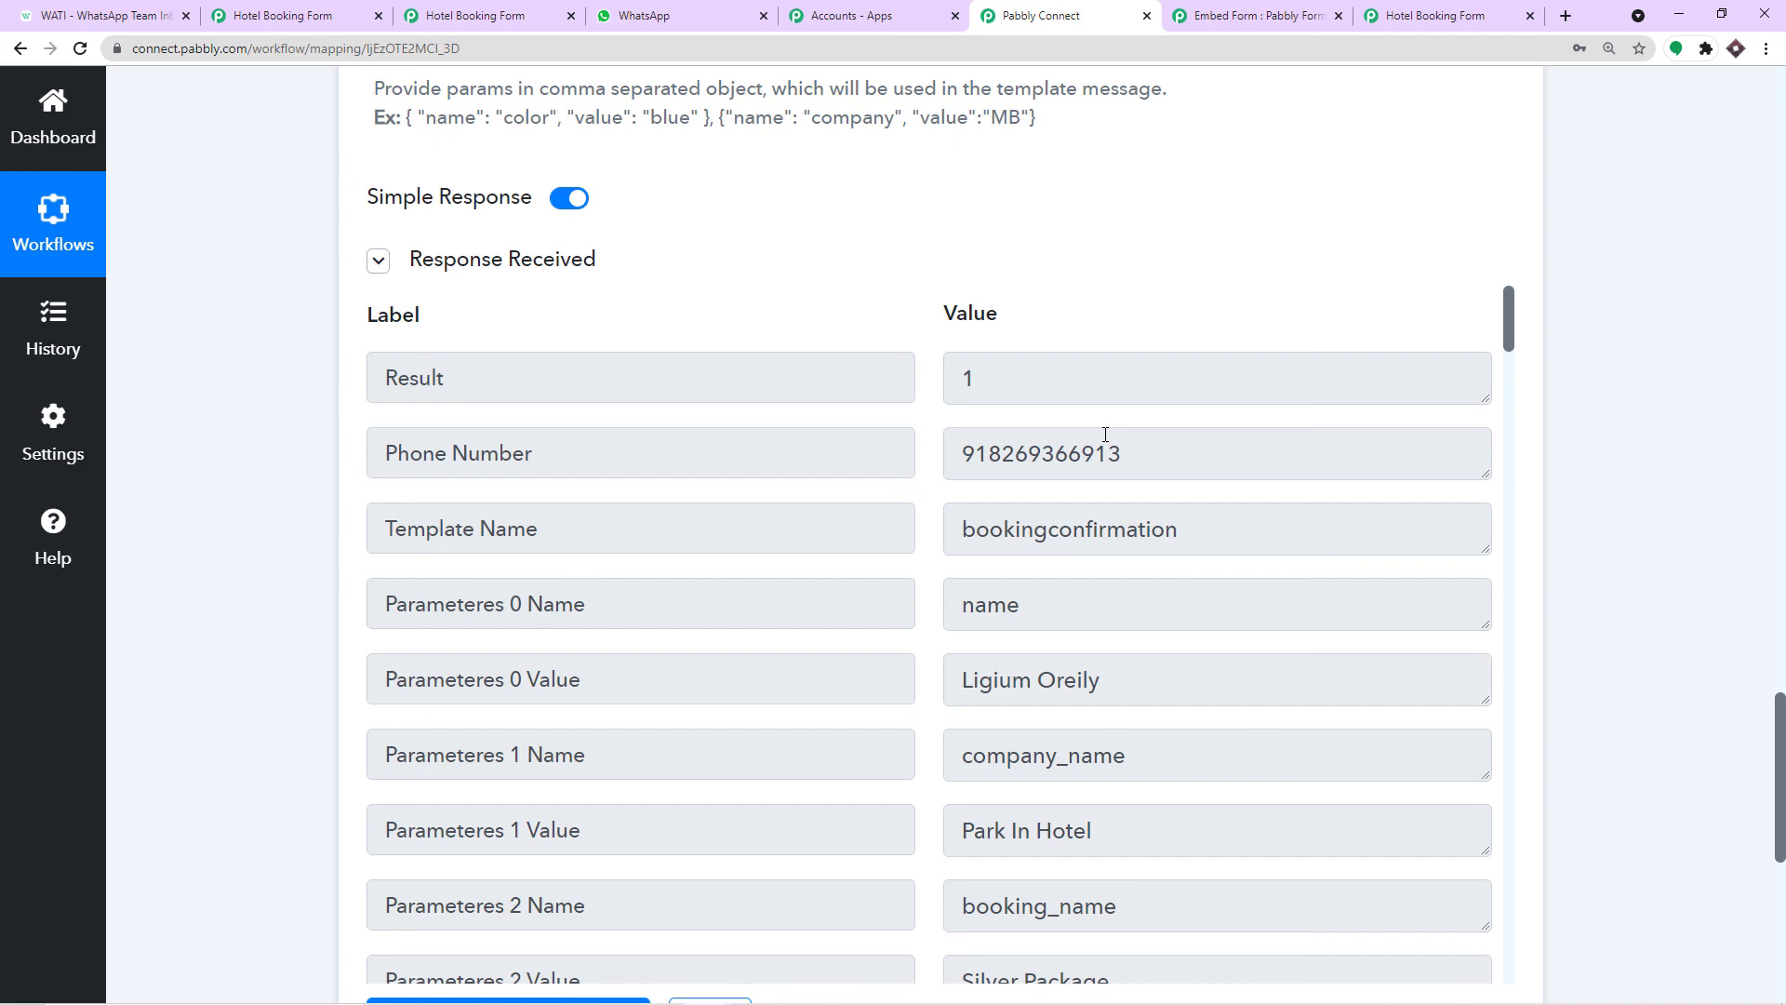
Switch to the WhatsApp Web chat to see whether the test message arrived.
{"action": "left_click", "coordinate": [676, 10]}
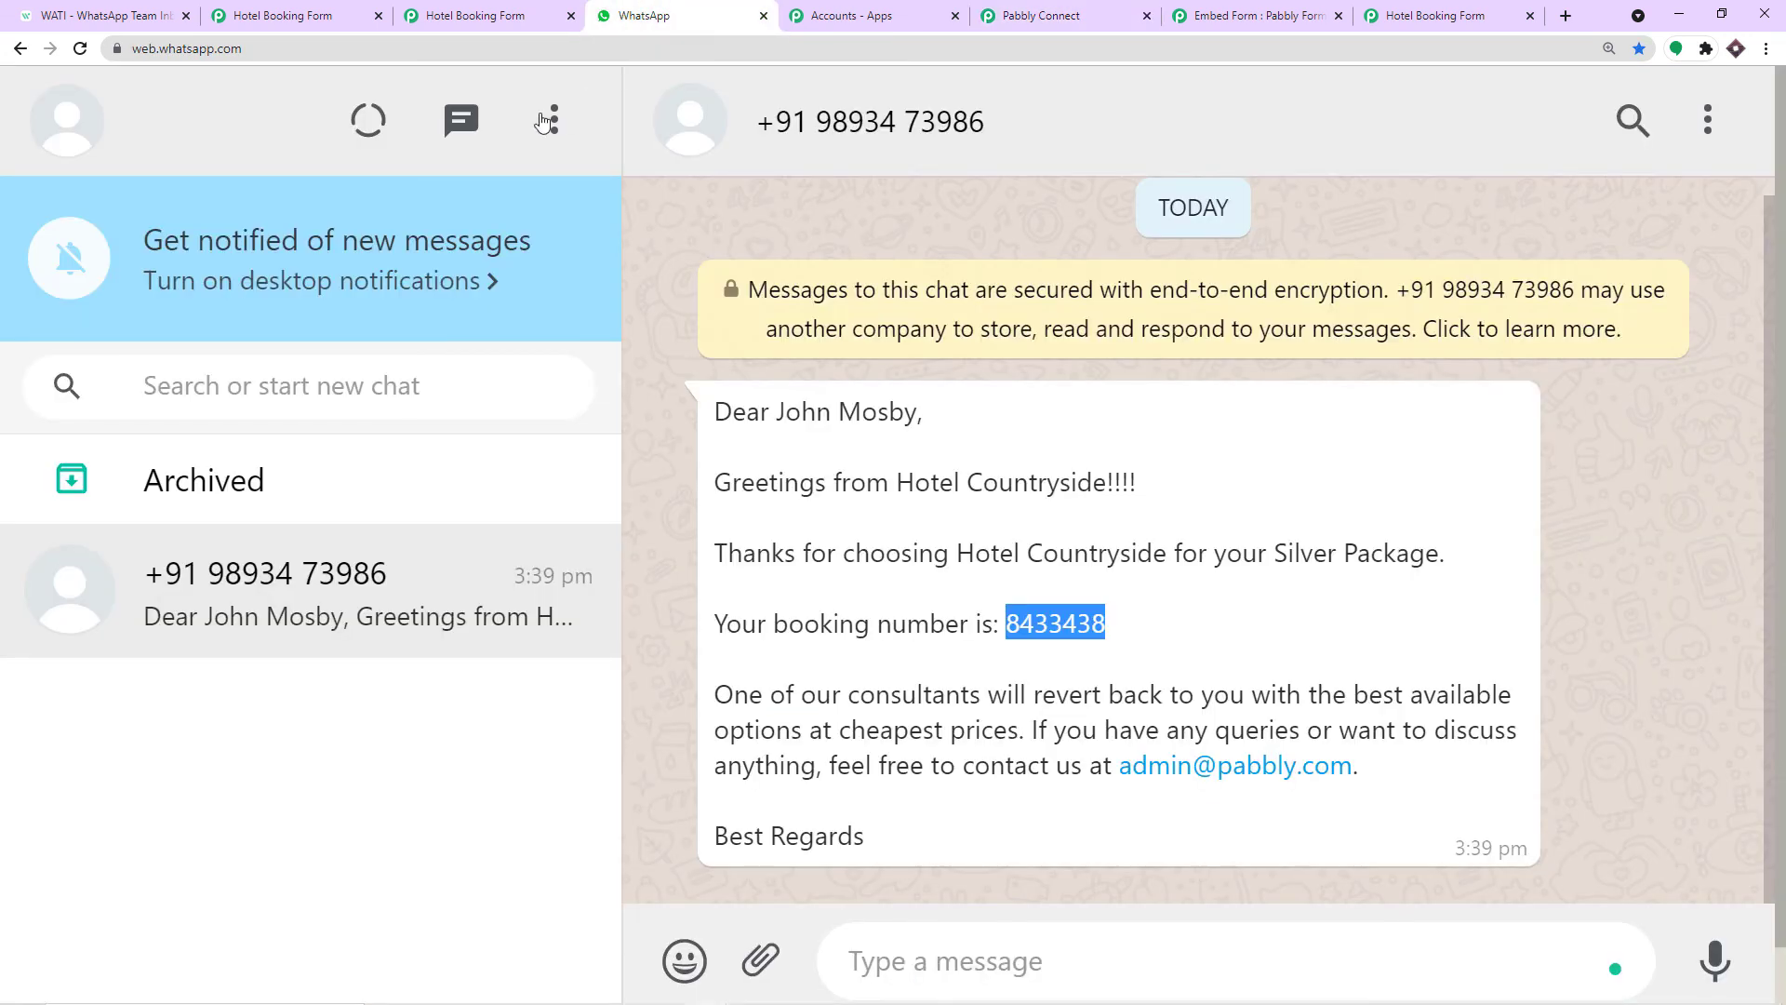
Reload WhatsApp Web and highlight the hotel name, recipient name and booking number in the Park In Hotel message.
{"action": "left_click", "coordinate": [80, 48]}
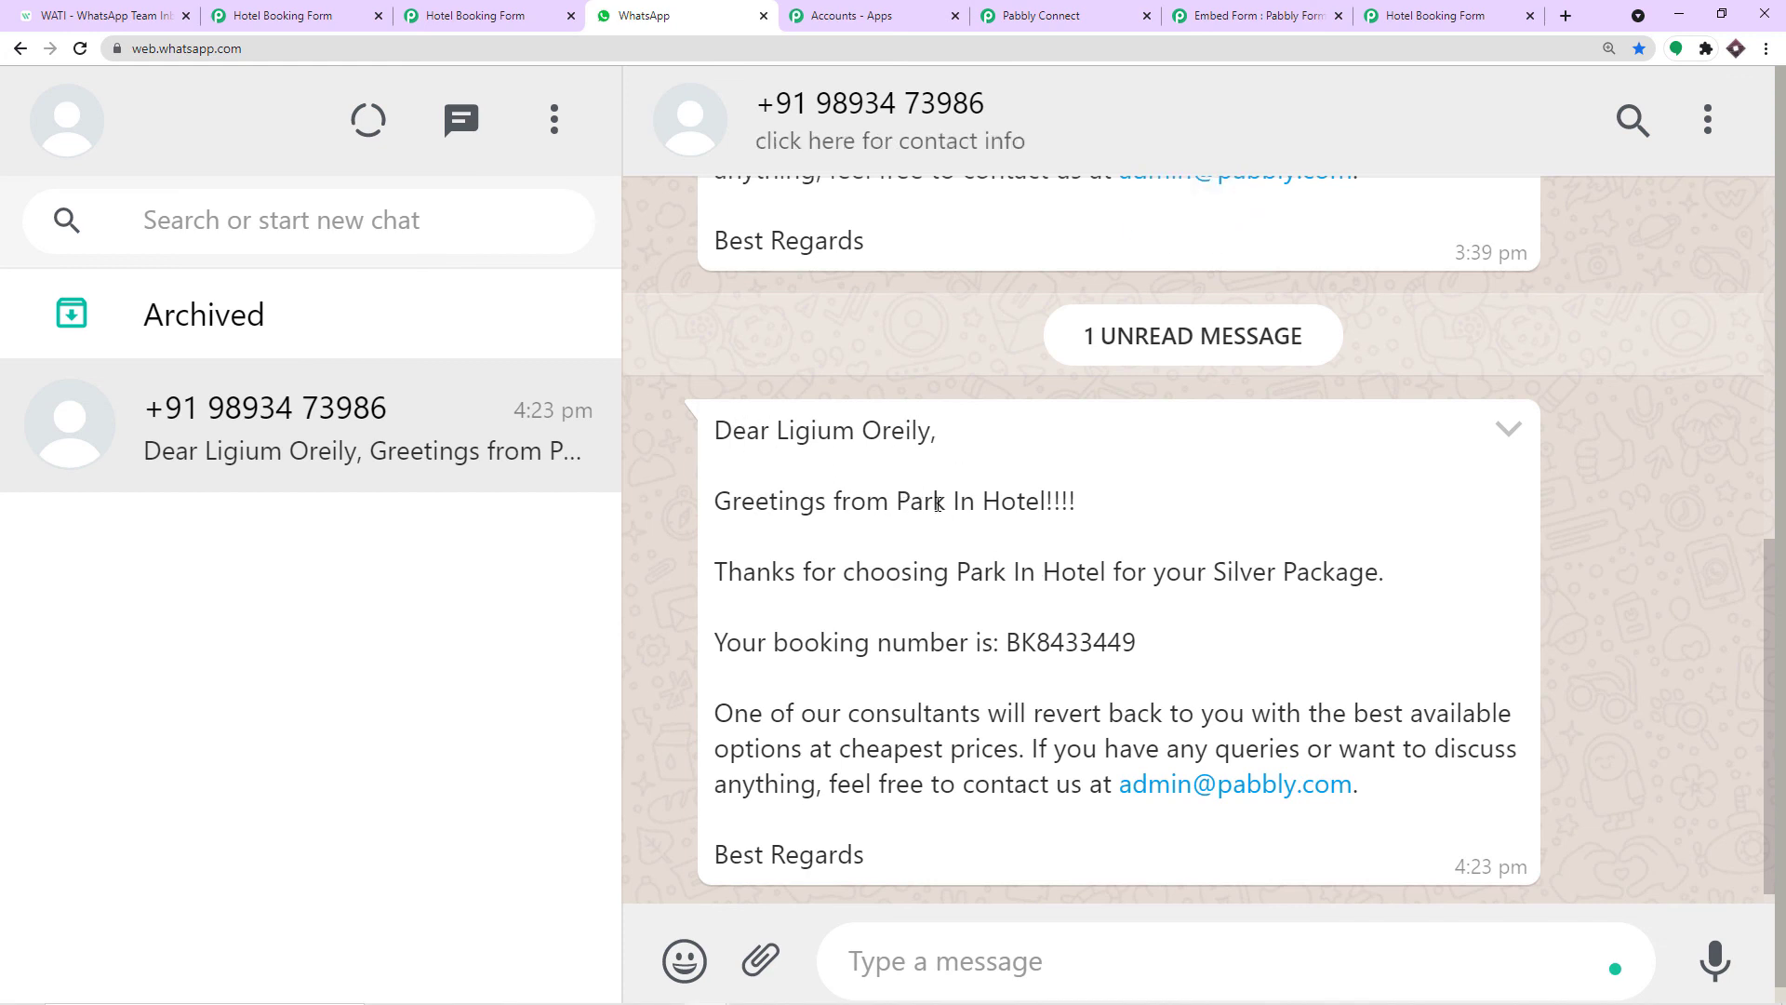
{"action": "left_click_drag", "start_coordinate": [1065, 505], "coordinate": [898, 508]}
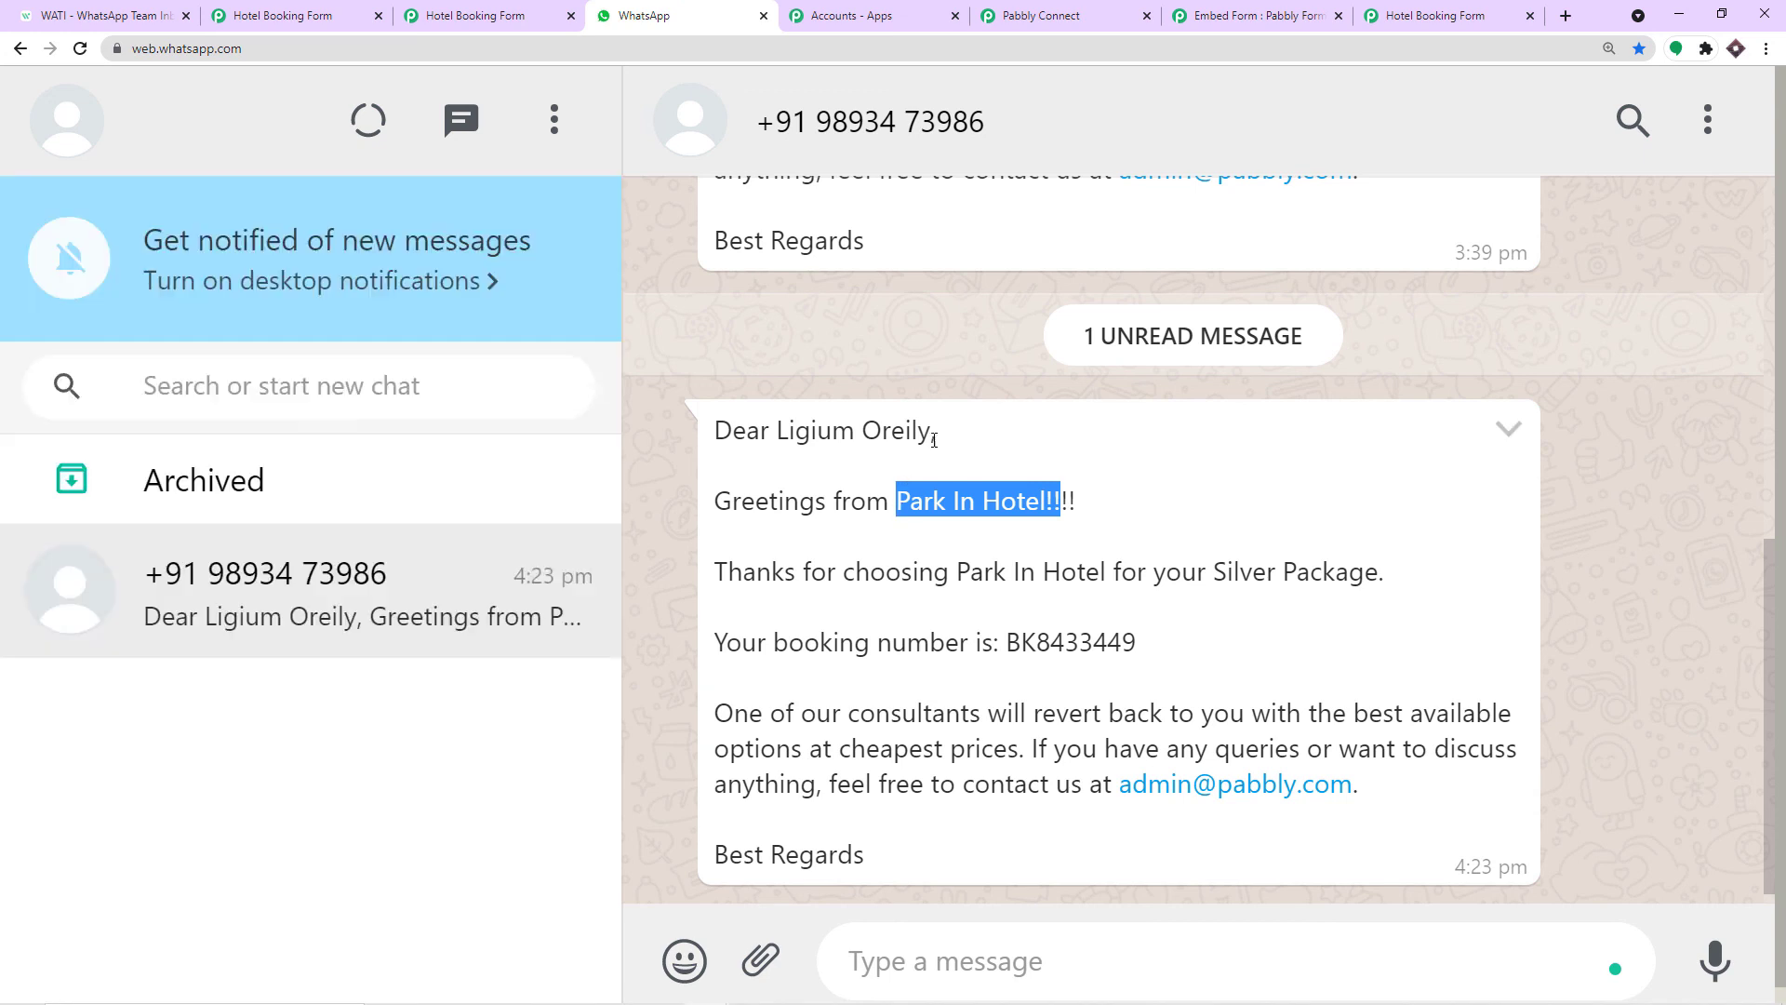
{"action": "left_click_drag", "start_coordinate": [935, 437], "coordinate": [778, 435]}
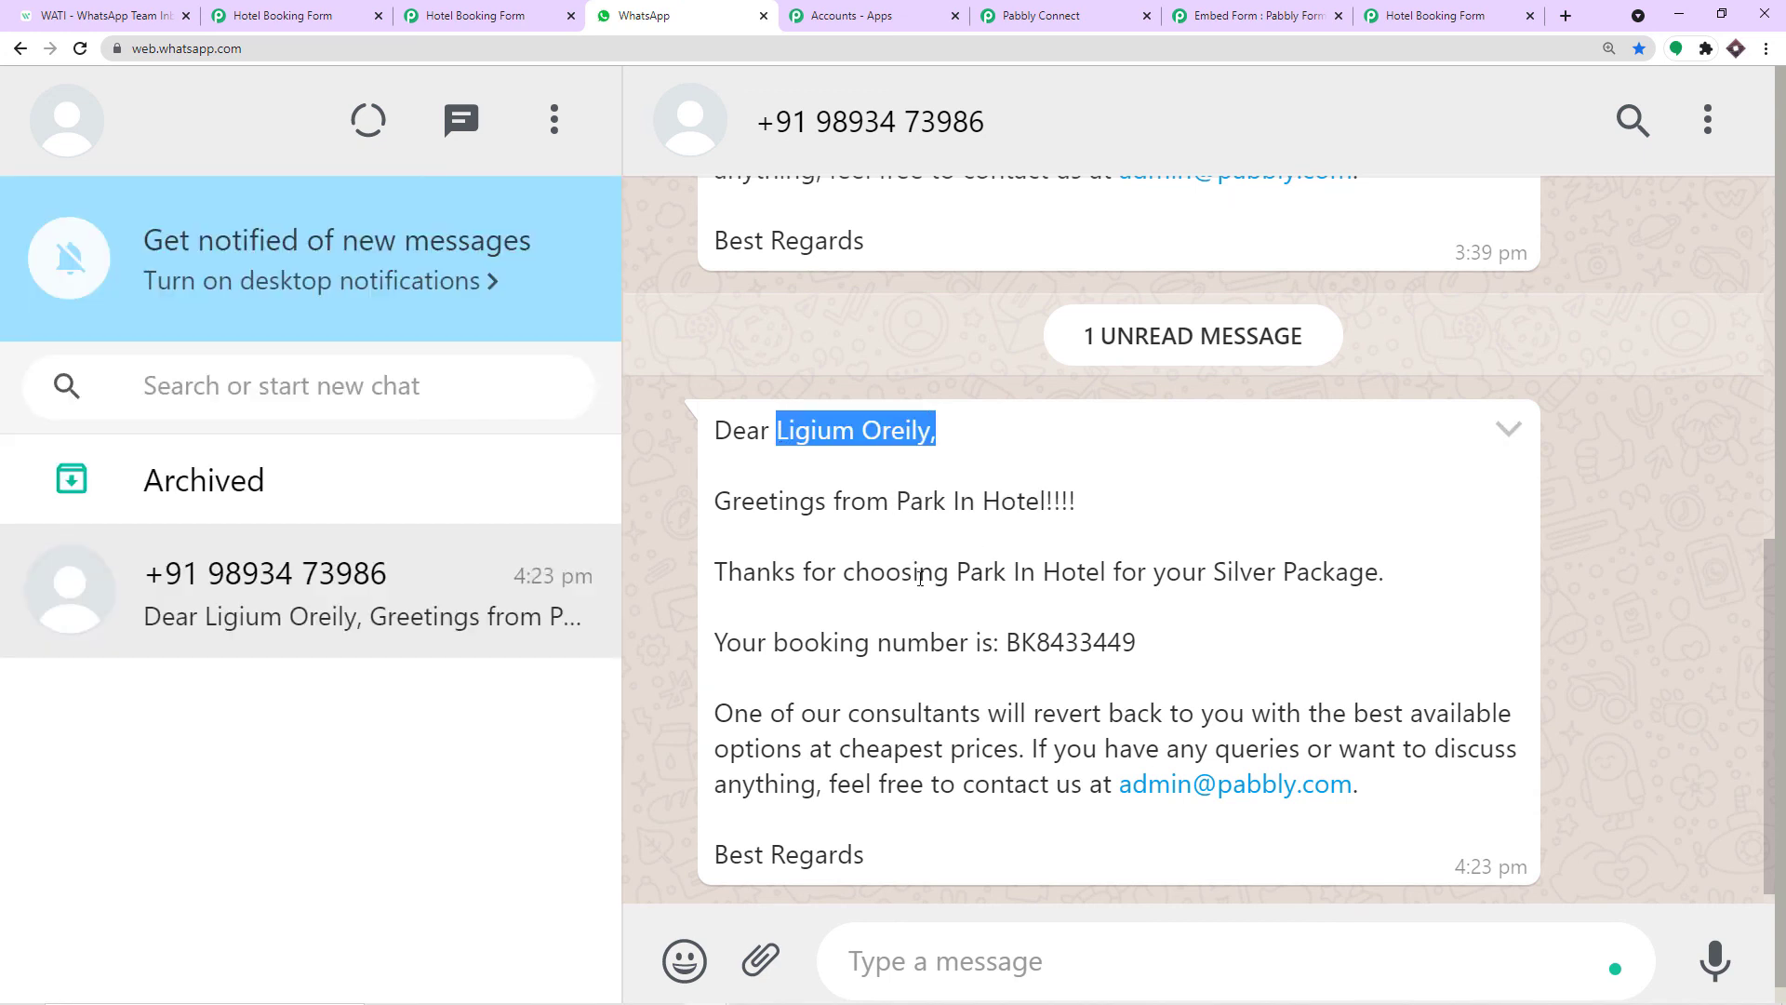
{"action": "scroll", "coordinate": [912, 572], "scroll_direction": "down", "scroll_amount": 1}
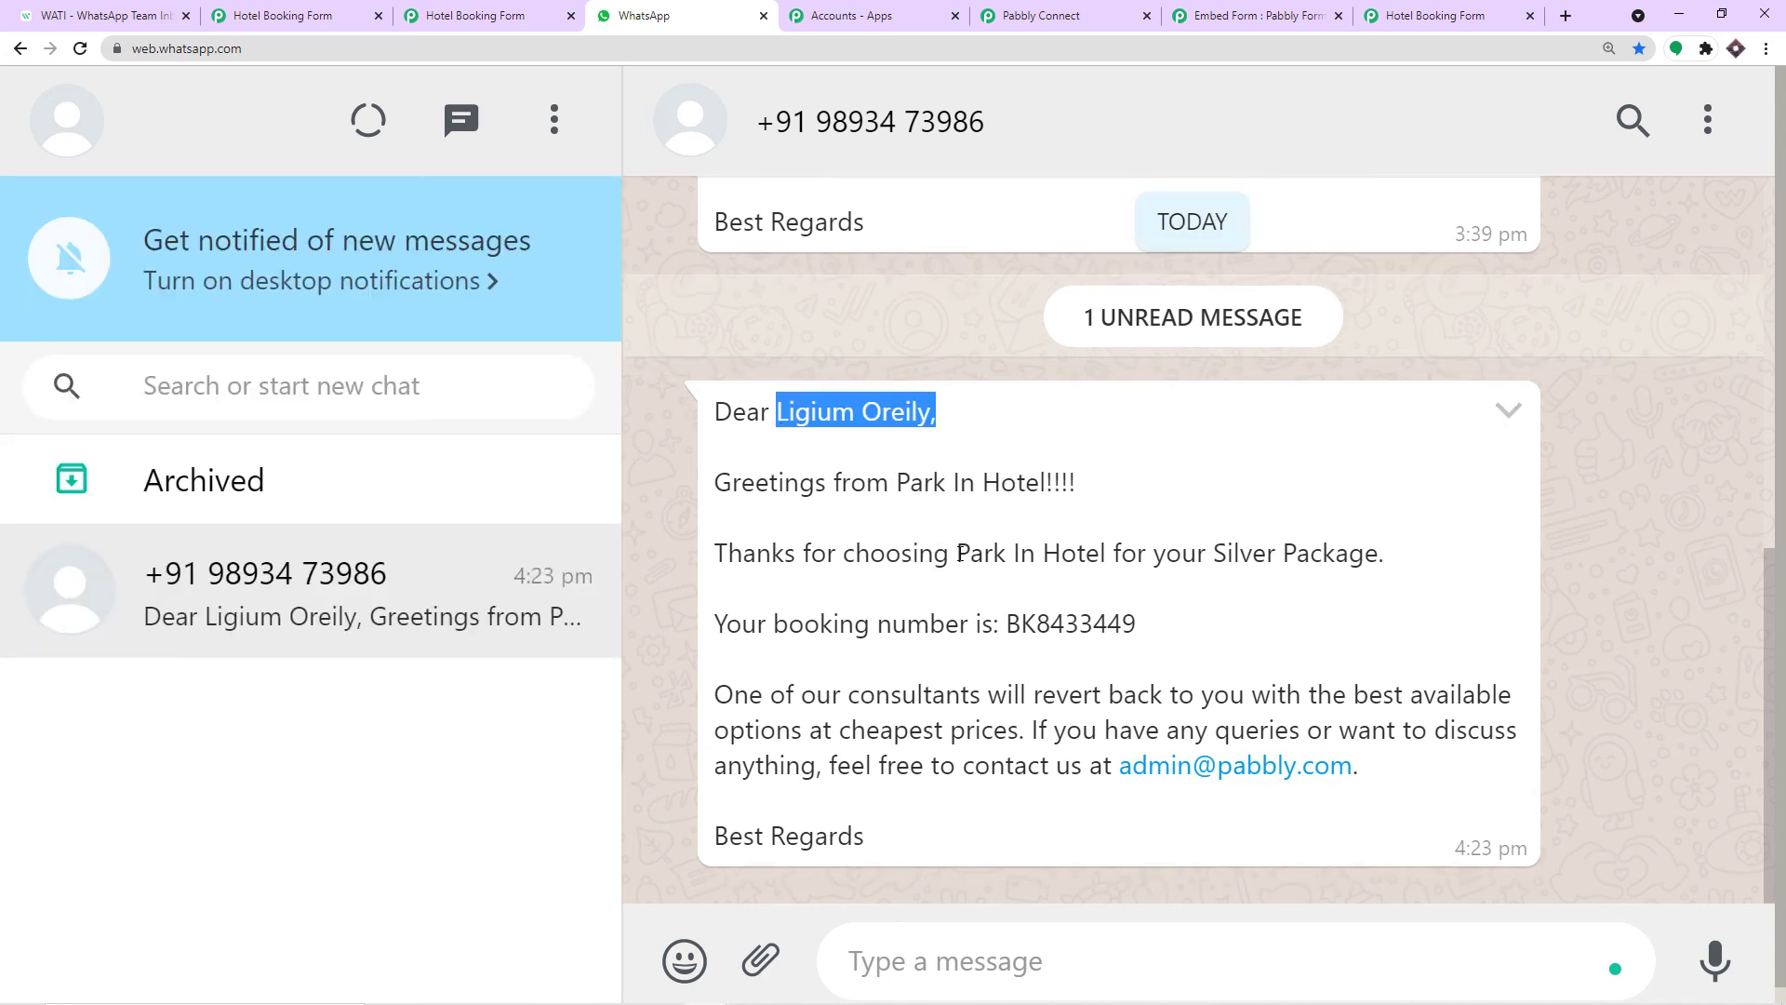
{"action": "left_click_drag", "start_coordinate": [961, 555], "coordinate": [1382, 554]}
{"action": "left_click_drag", "start_coordinate": [1136, 624], "coordinate": [994, 623]}
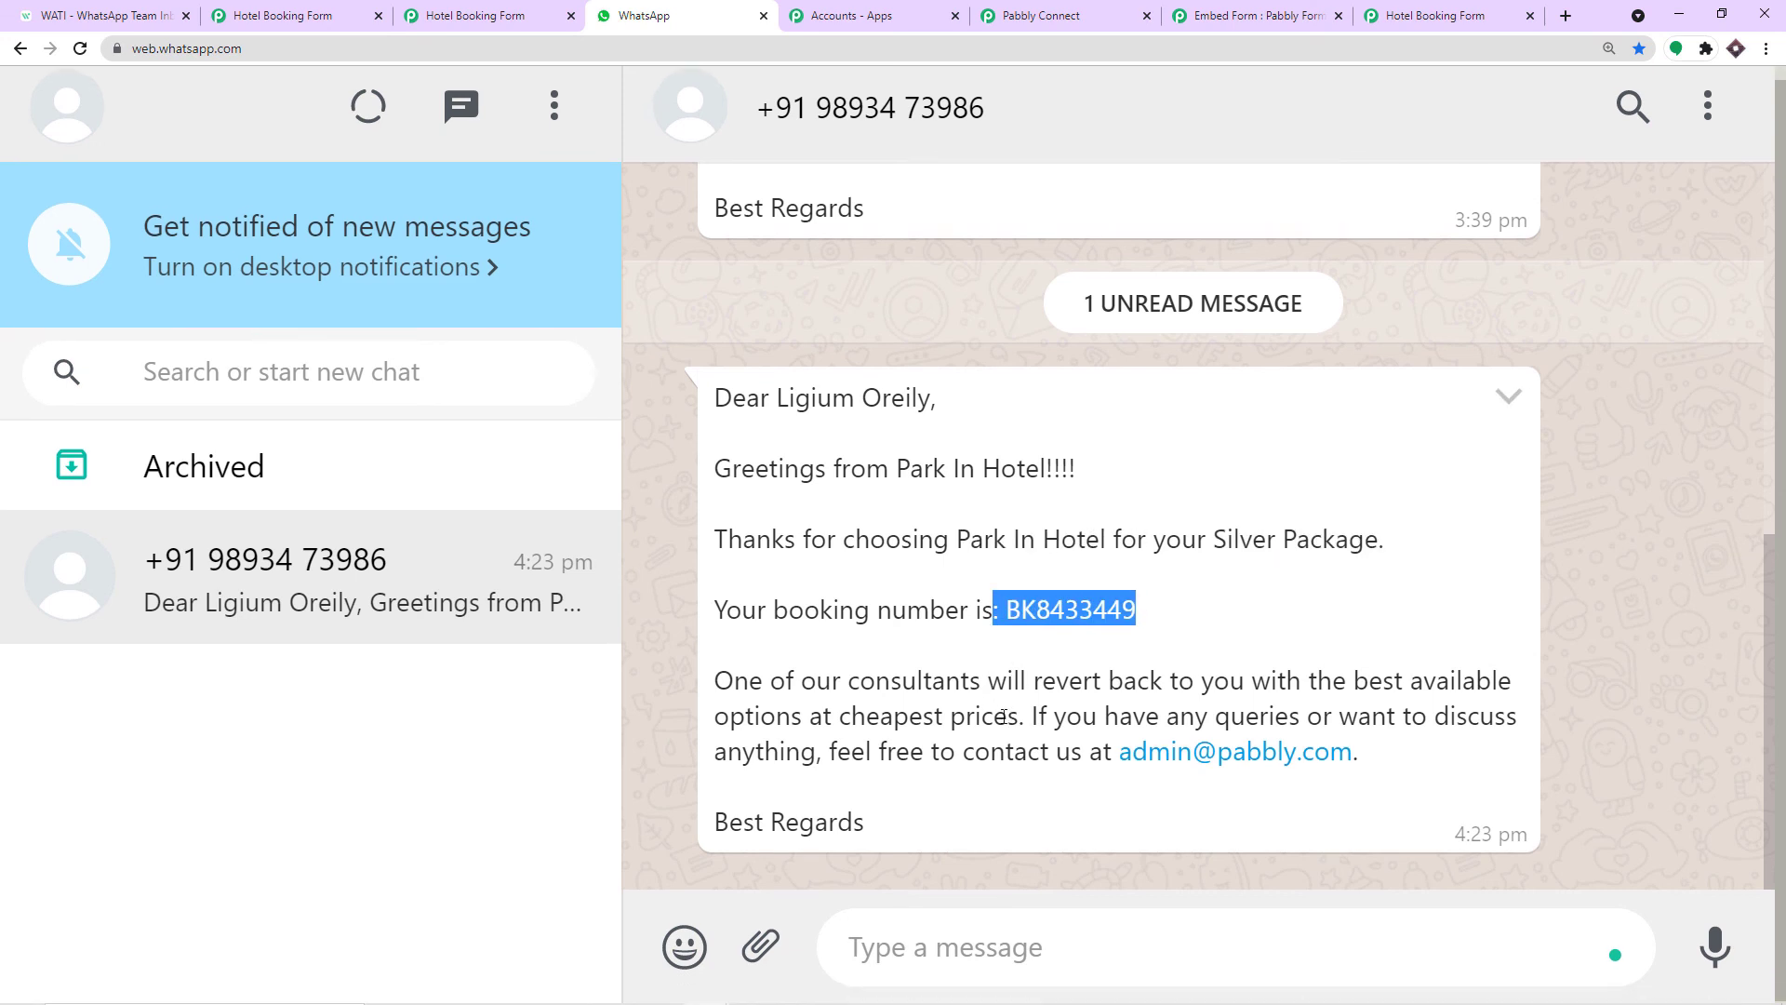
{"action": "scroll", "coordinate": [1070, 708], "scroll_direction": "down", "scroll_amount": 1}
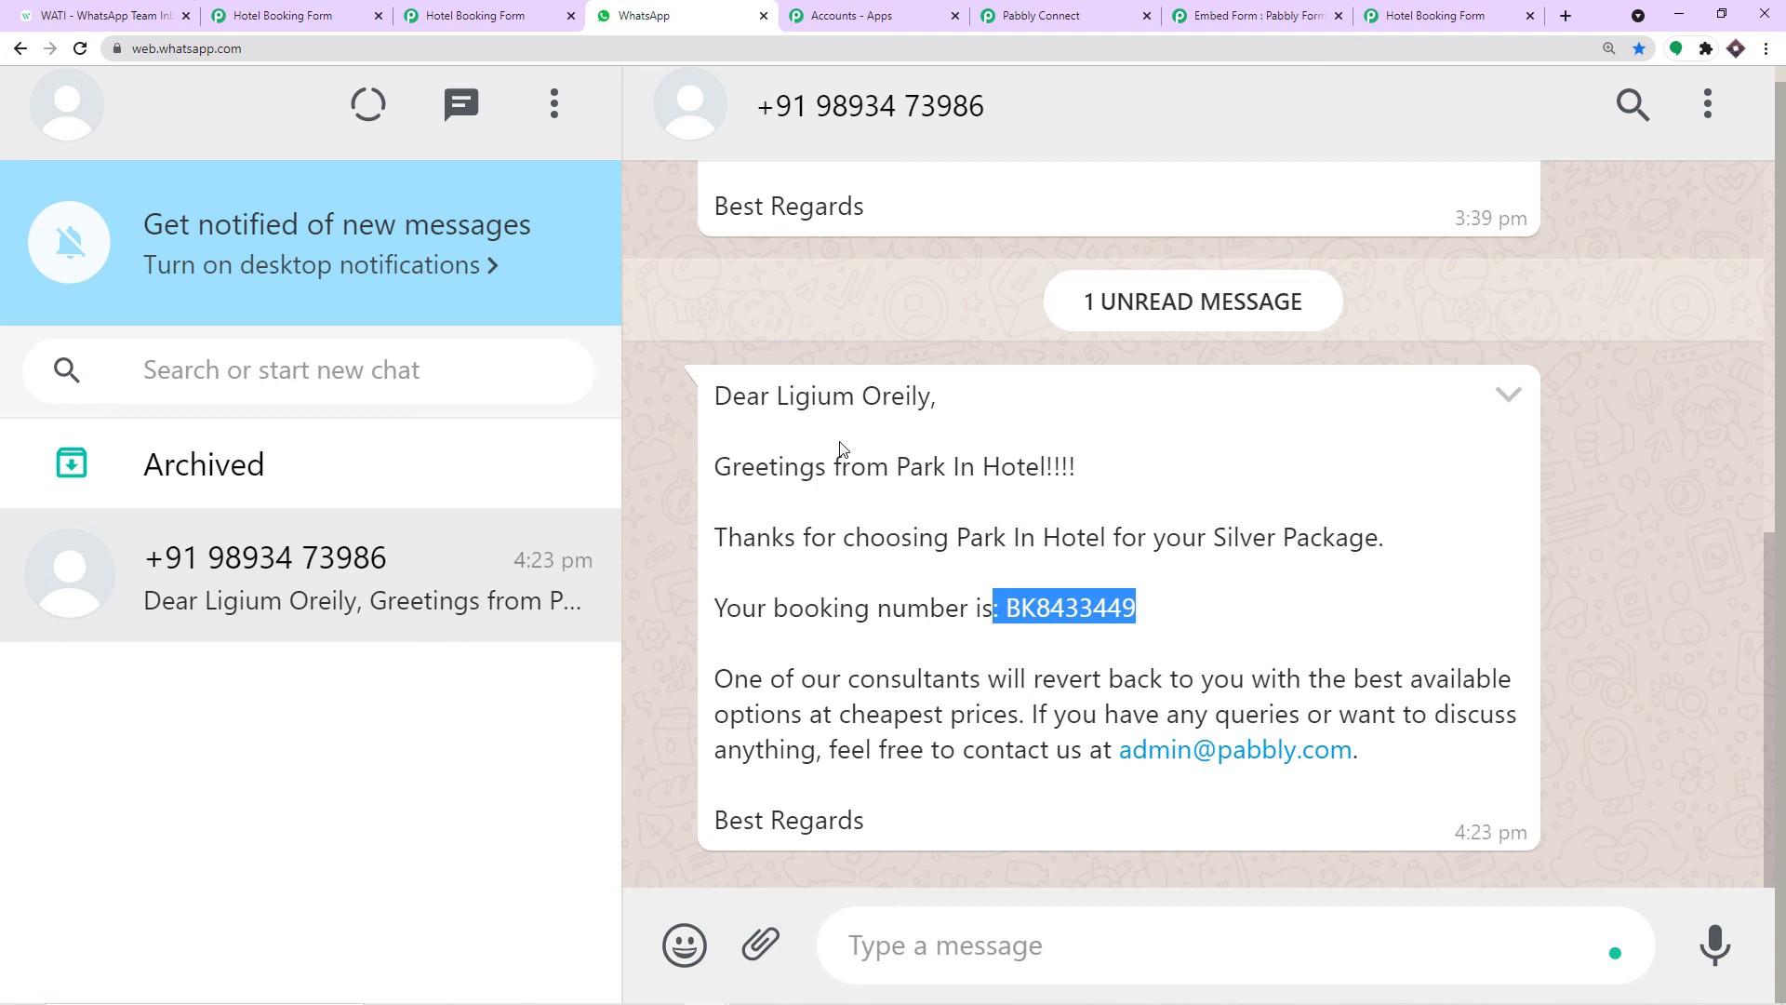
{"action": "left_click", "coordinate": [93, 16]}
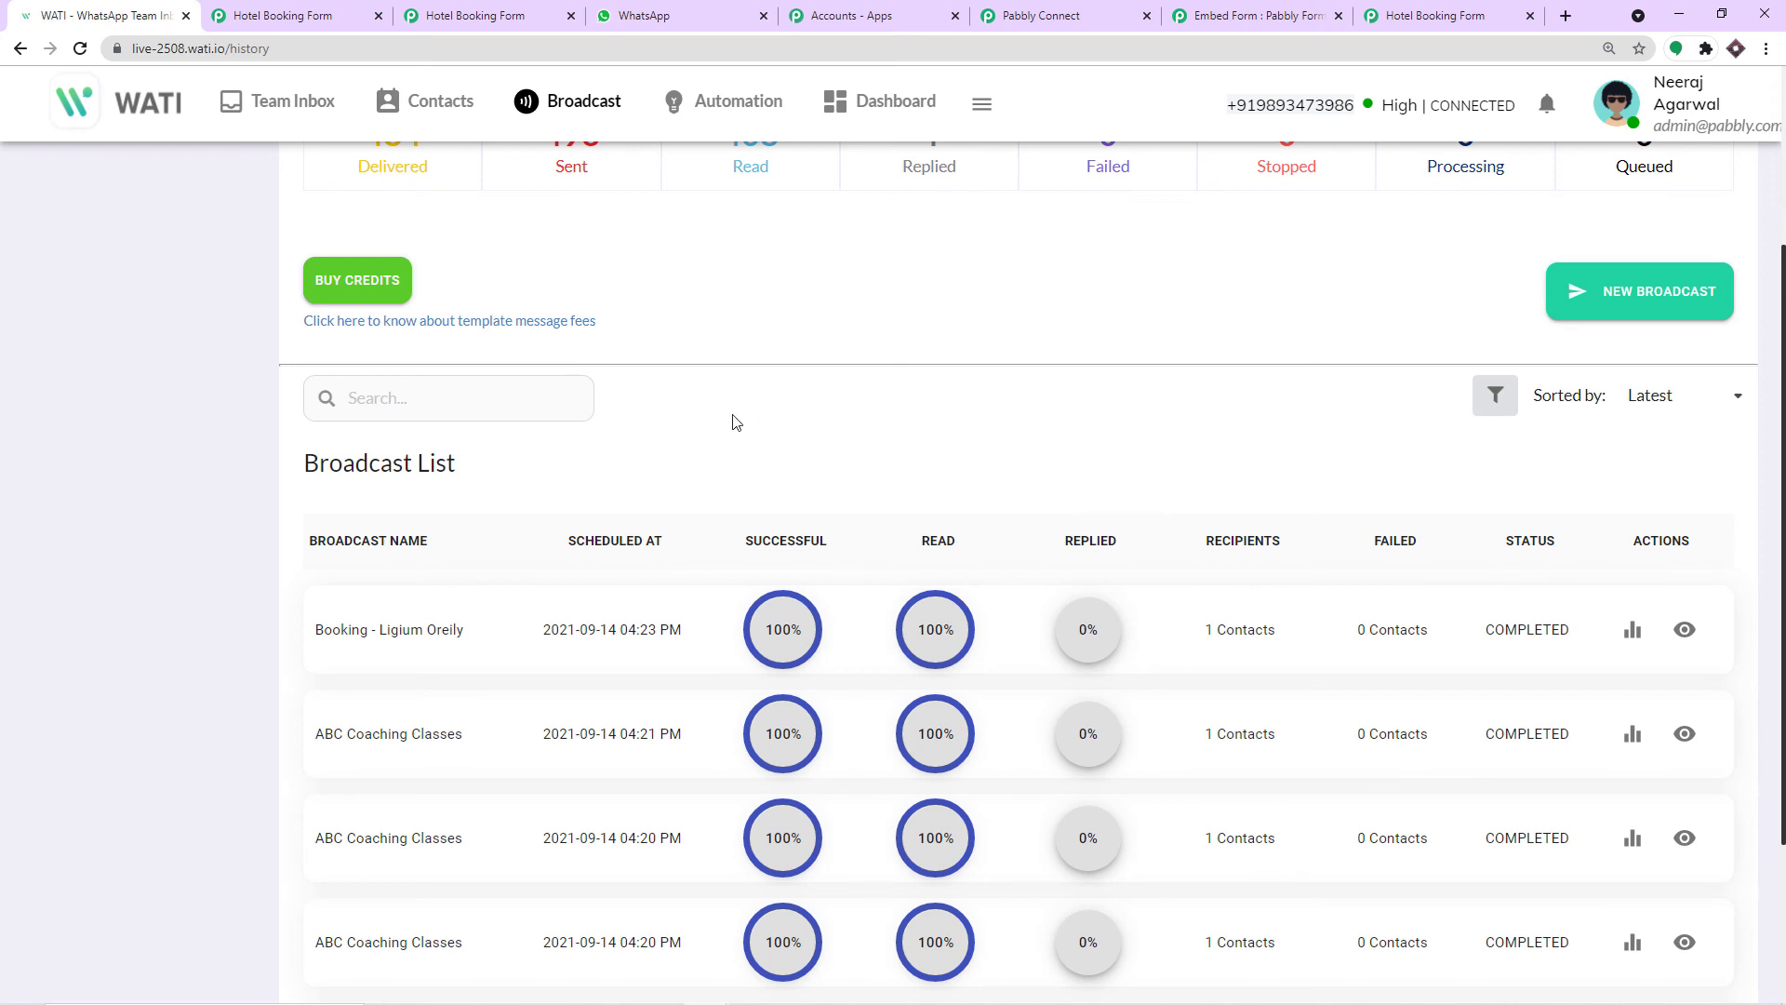
{"action": "scroll", "coordinate": [730, 419], "scroll_direction": "down", "scroll_amount": 3}
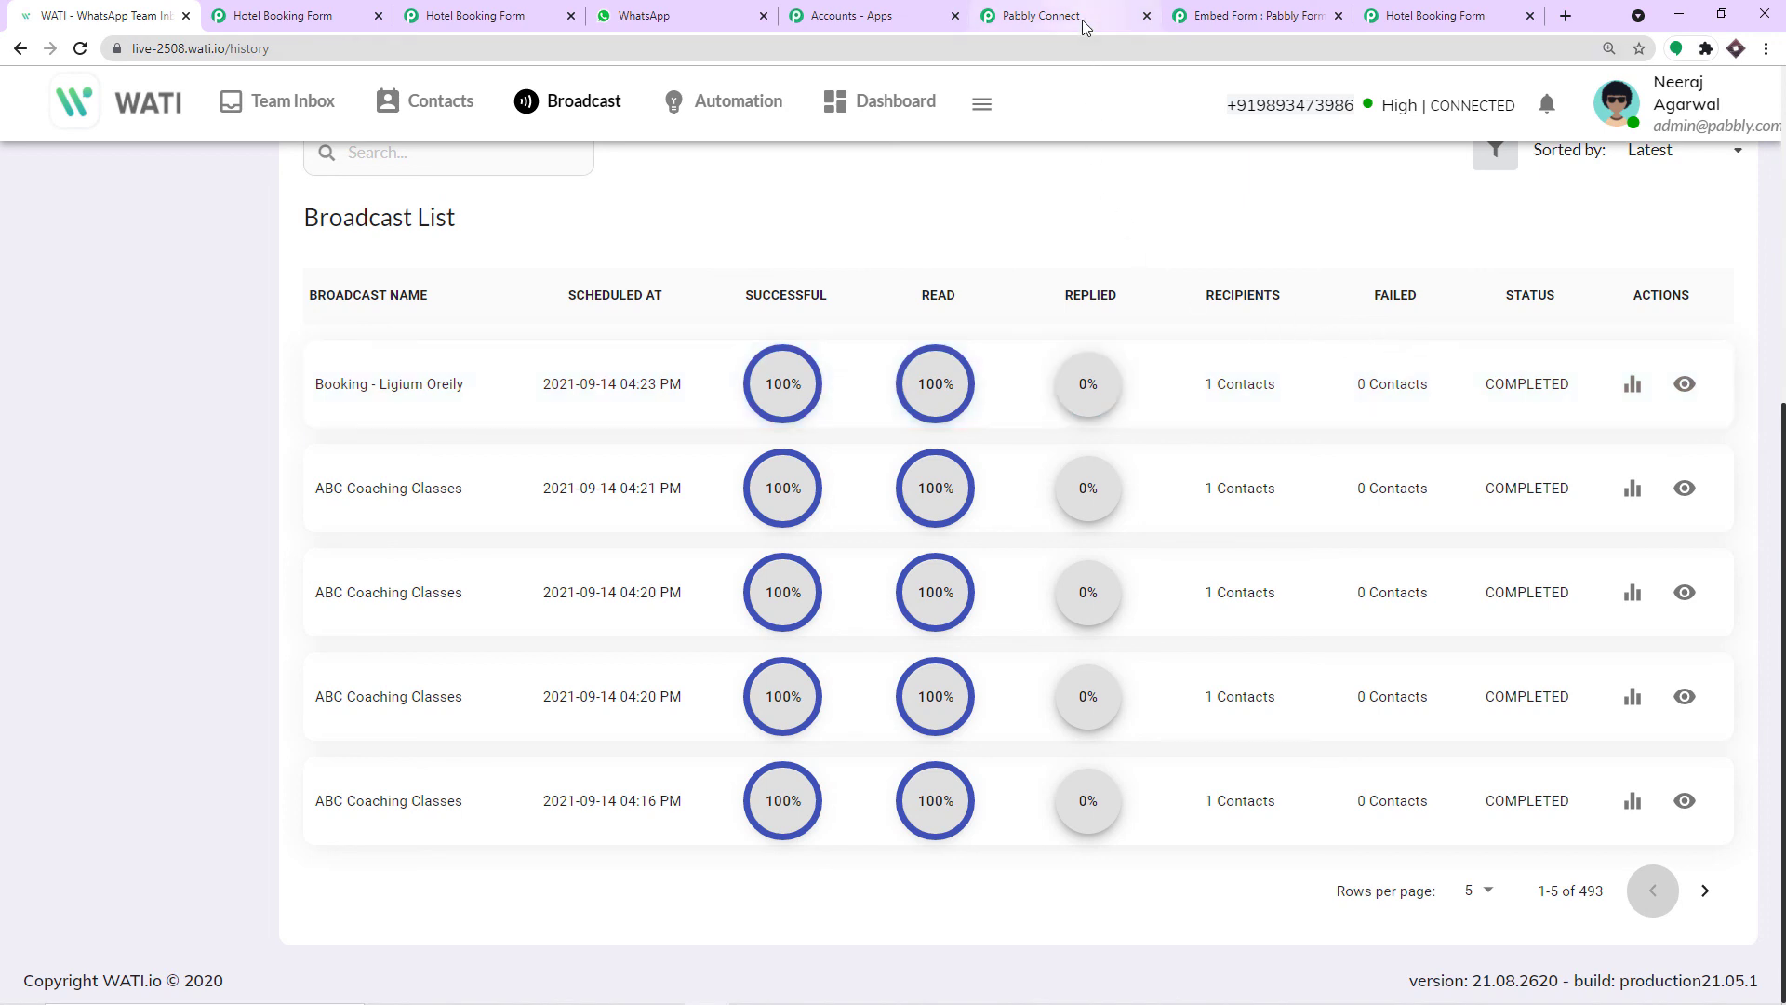
Back in Pabbly Connect, collapse the WATI Send Template Message action and the Pabbly Form Builder trigger.
{"action": "left_click", "coordinate": [1043, 16]}
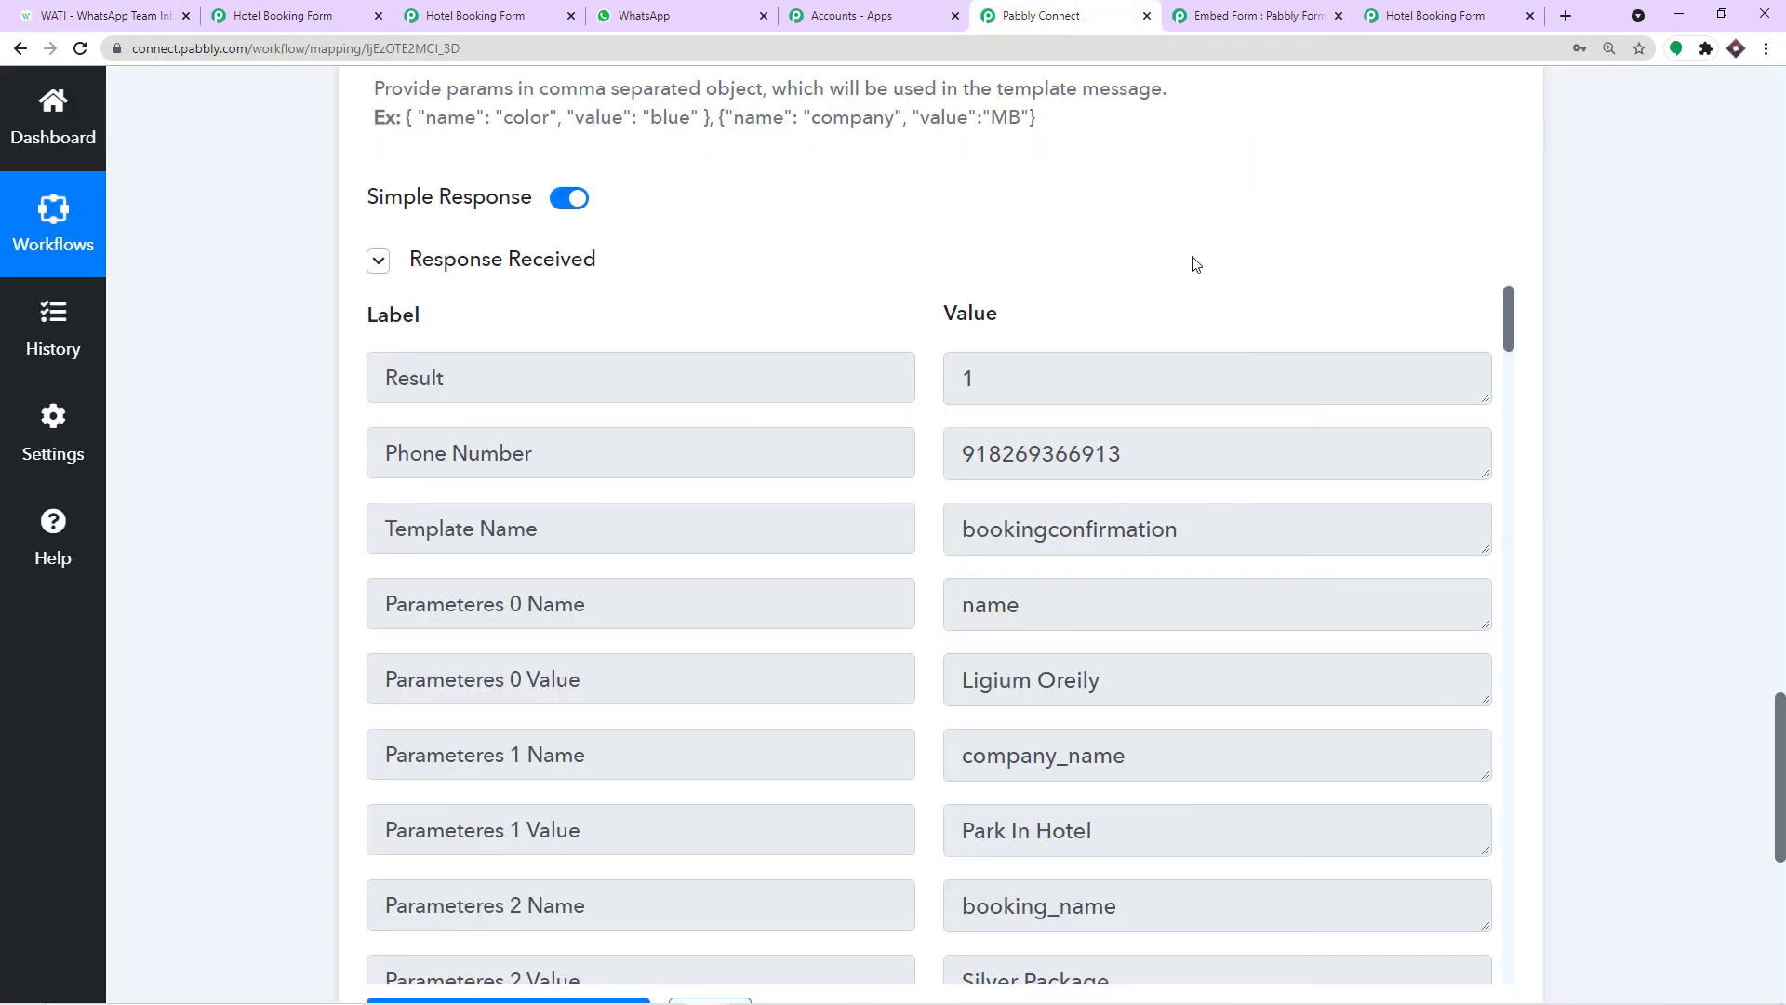
{"action": "left_click_drag", "start_coordinate": [1779, 821], "coordinate": [1755, 563]}
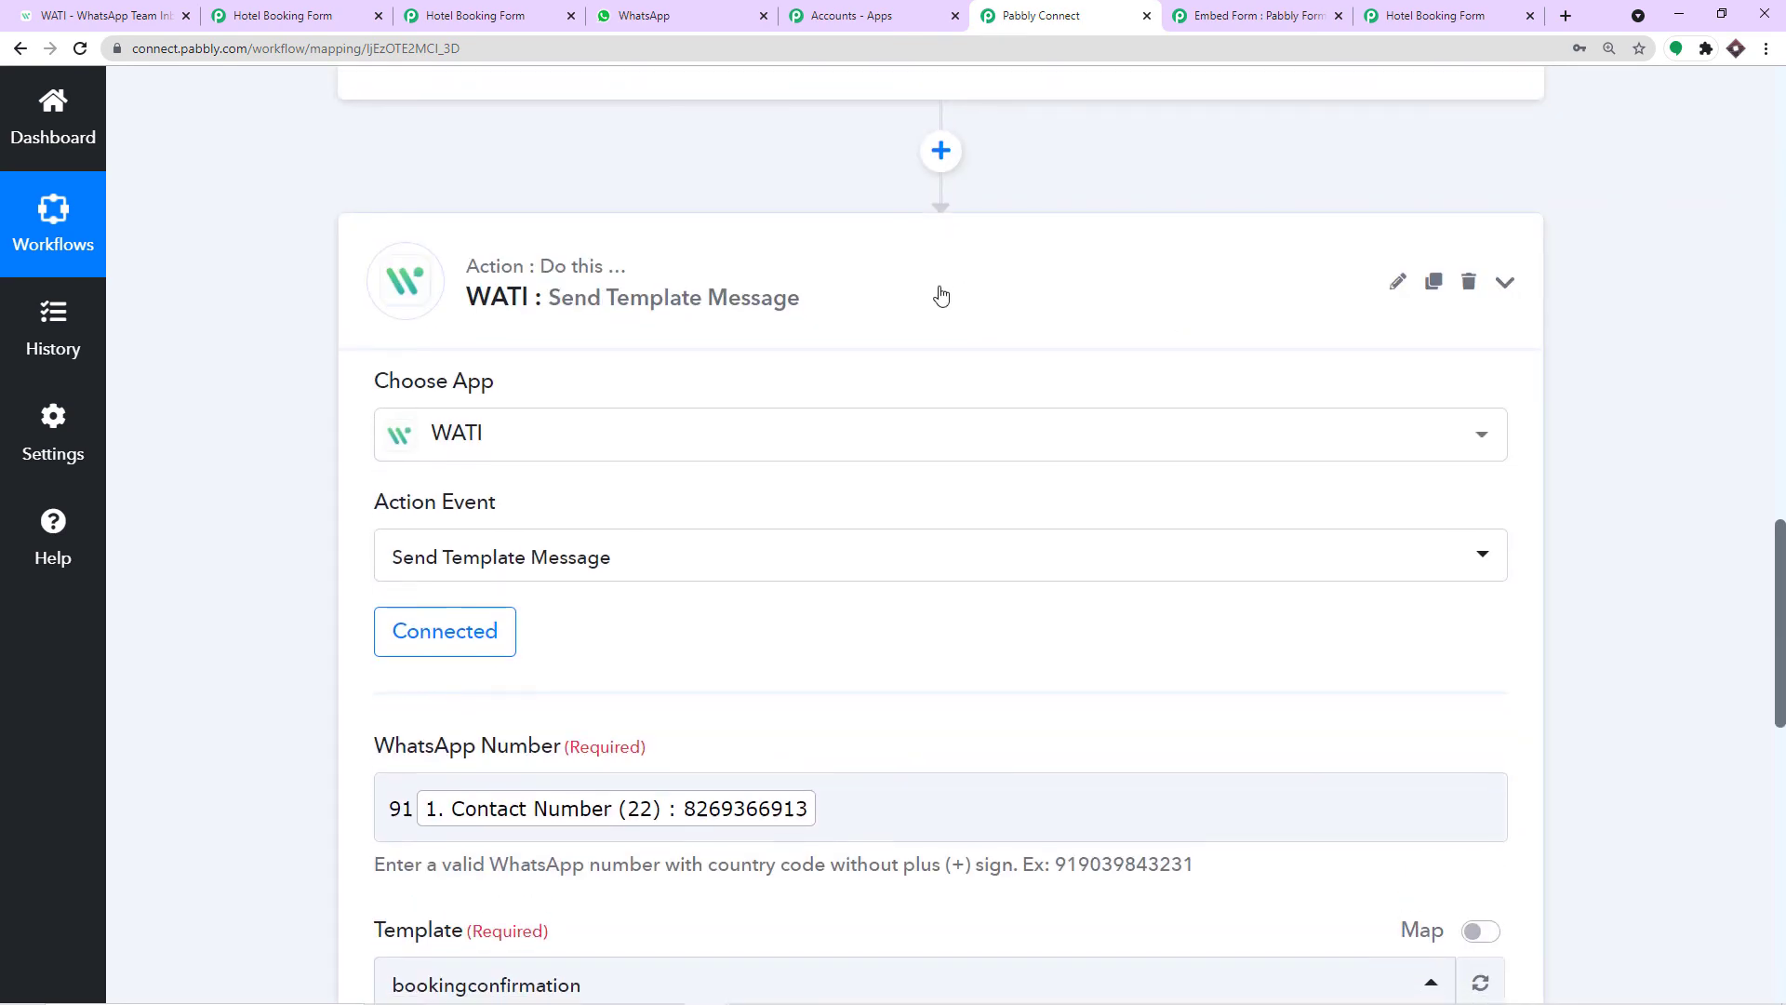
{"action": "left_click", "coordinate": [940, 291]}
{"action": "scroll", "coordinate": [977, 423], "scroll_direction": "up", "scroll_amount": 14}
{"action": "scroll", "coordinate": [979, 430], "scroll_direction": "up", "scroll_amount": 4}
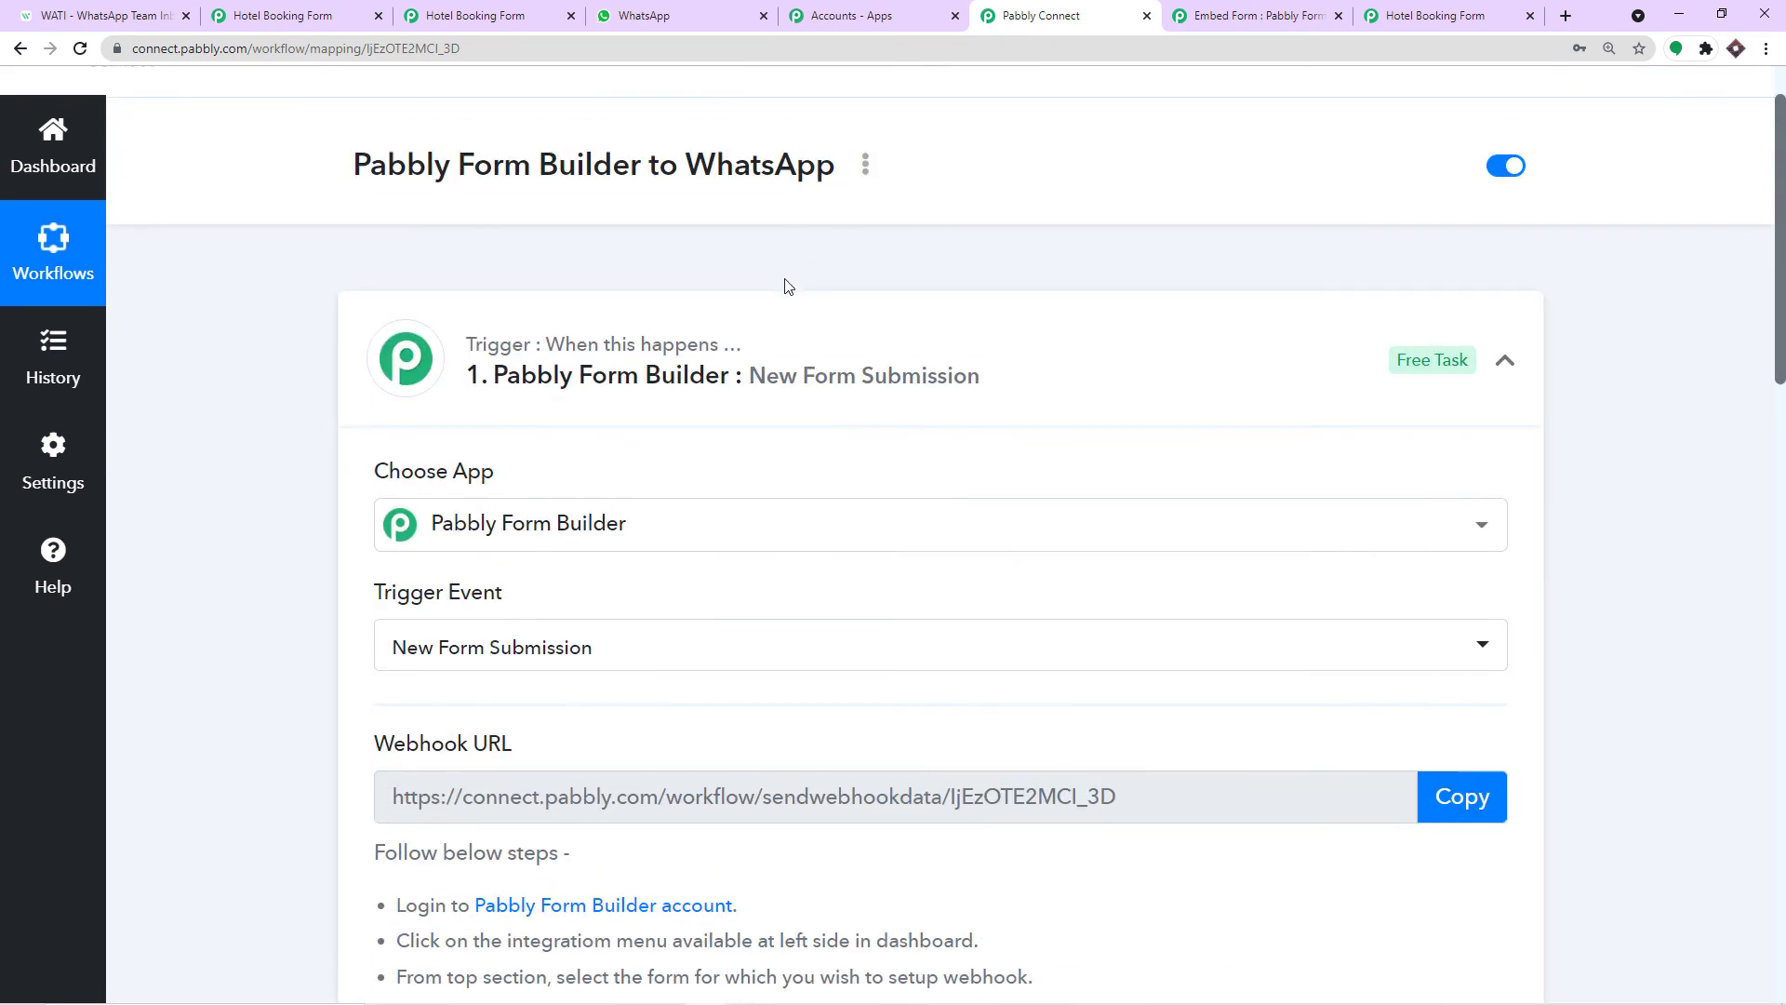
{"action": "left_click", "coordinate": [768, 326]}
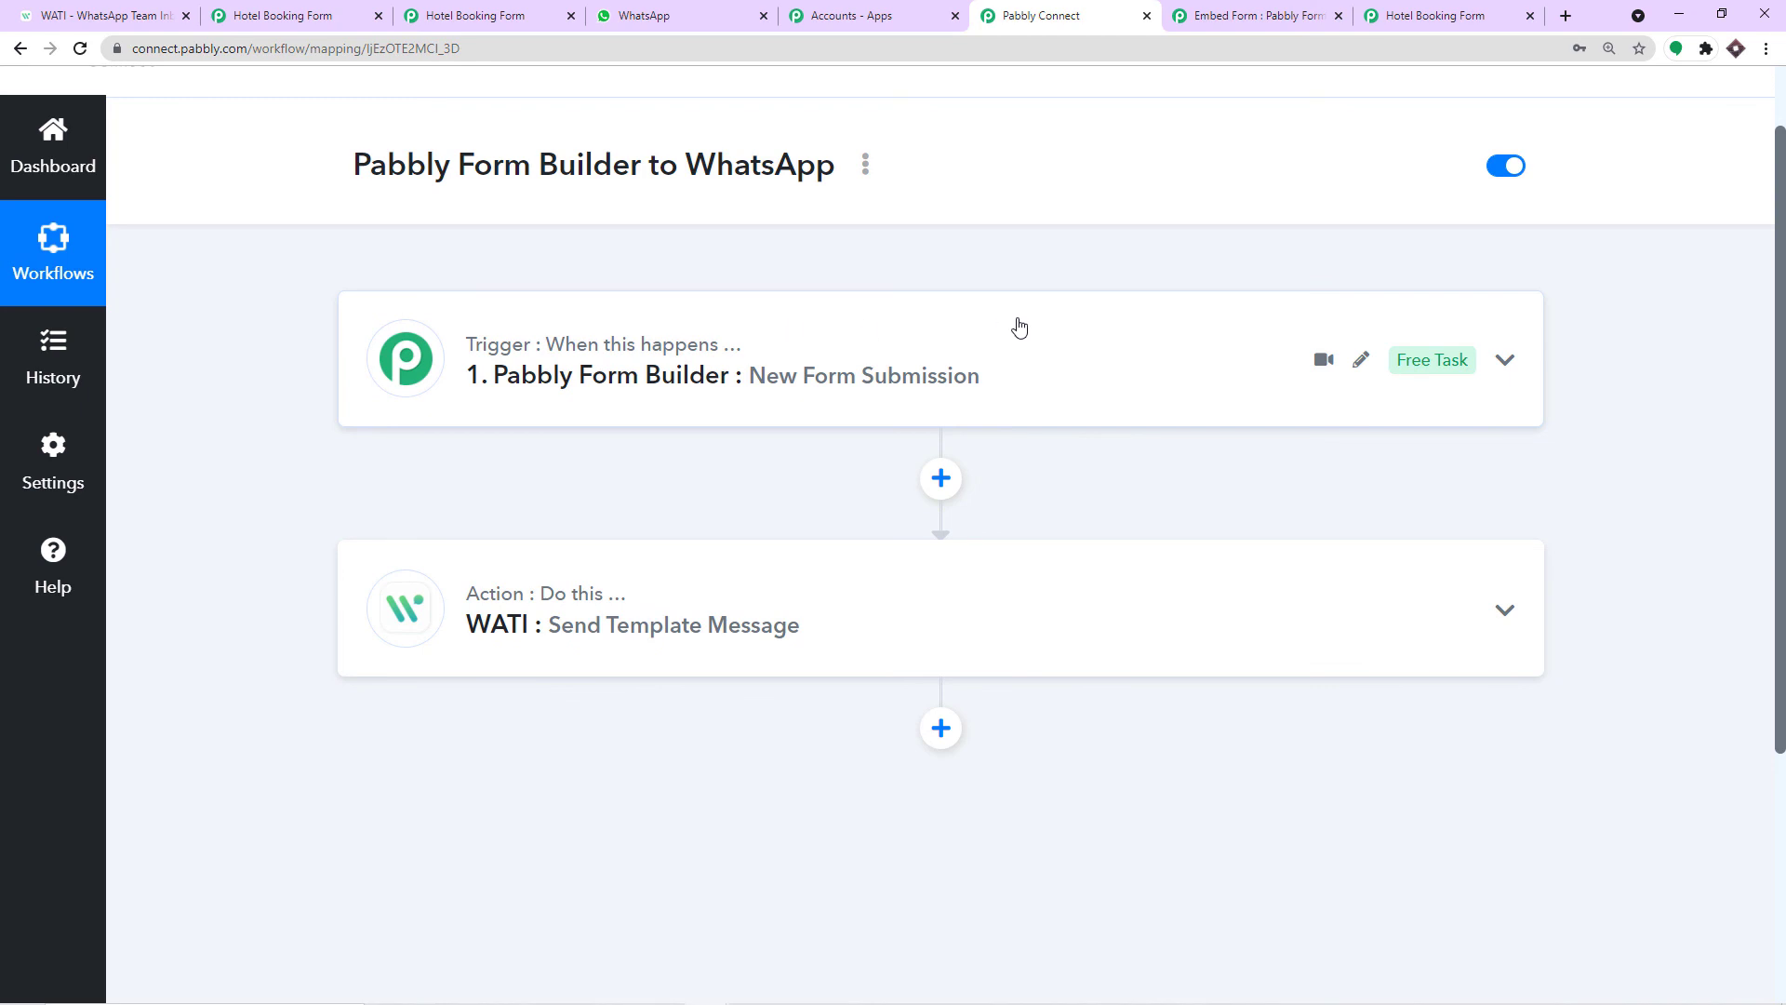